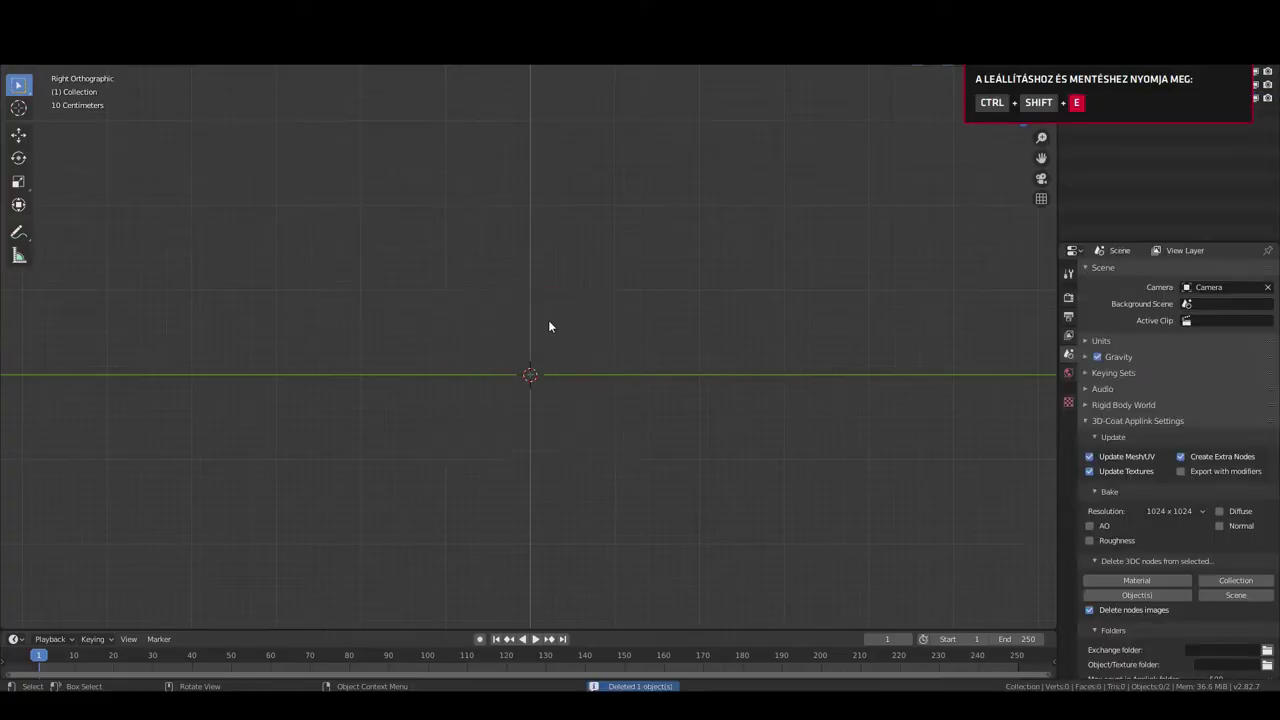
Choose Add > Image > Images as Planes to bring up the file browser for the reference photo
key("shift+a")
left_click(610, 450)
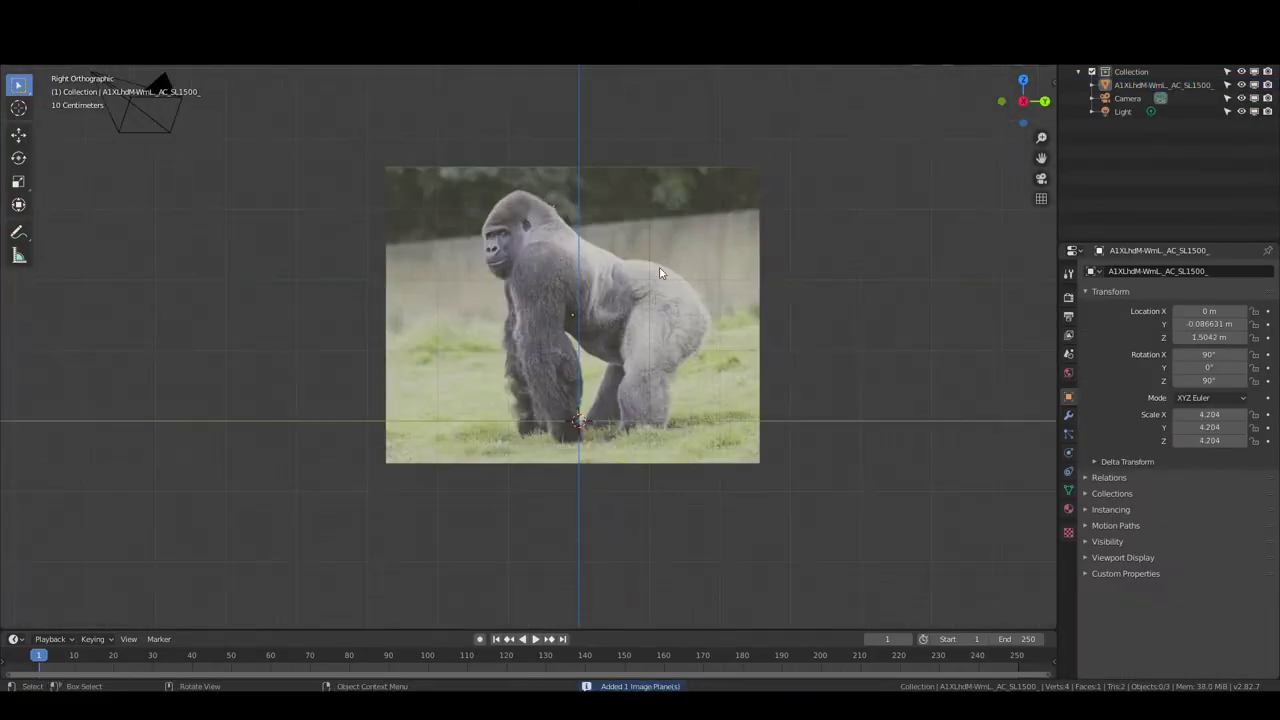
Add a first metaball ball over the gorilla photo and size it on the body
left_click(632, 303)
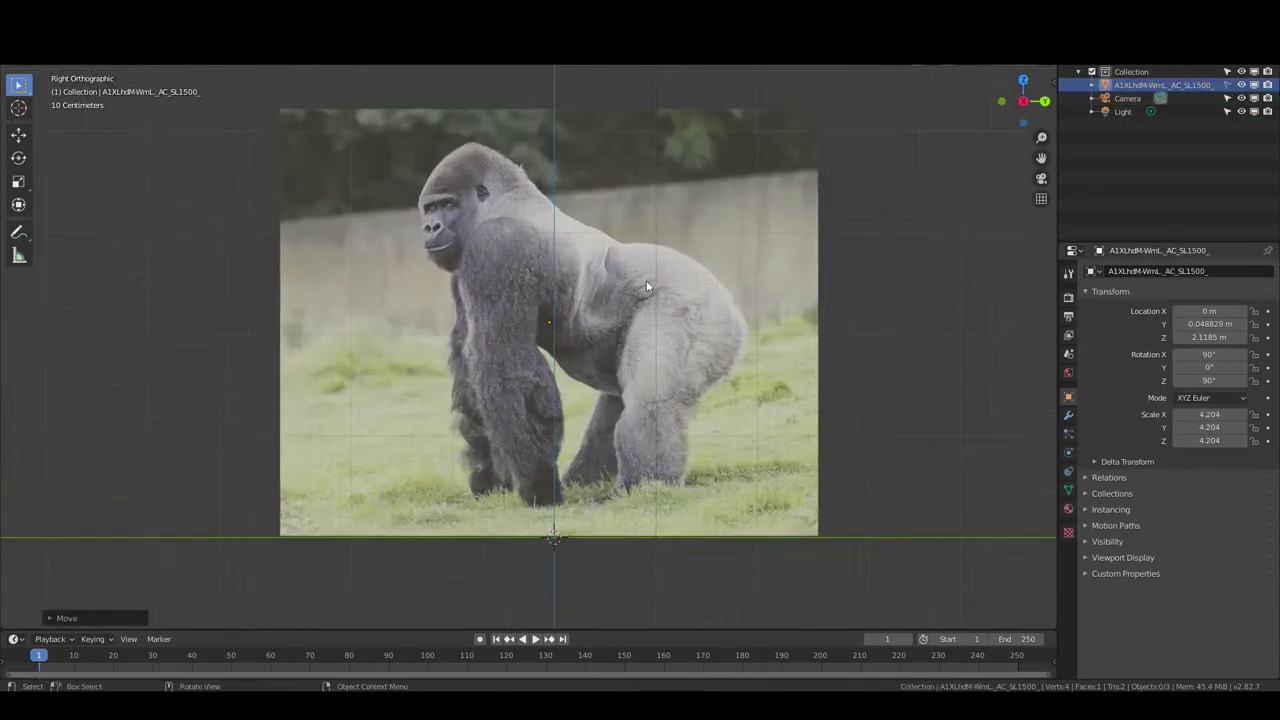
key("shift+a")
left_click(668, 214)
key("g")
left_click(667, 323)
key("s")
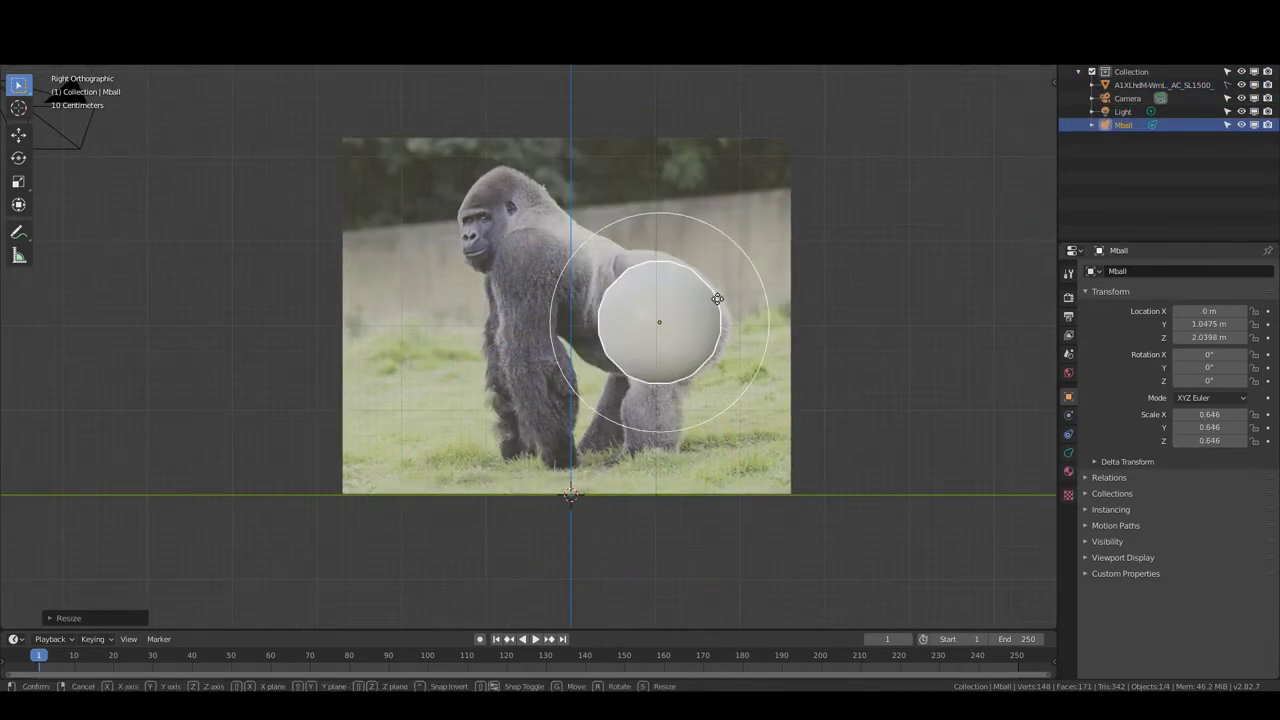
left_click(725, 300)
Chain duplicated, resized metaballs along the gorilla's back up to the shoulders
key("shift+d")
left_click(608, 276)
key("s")
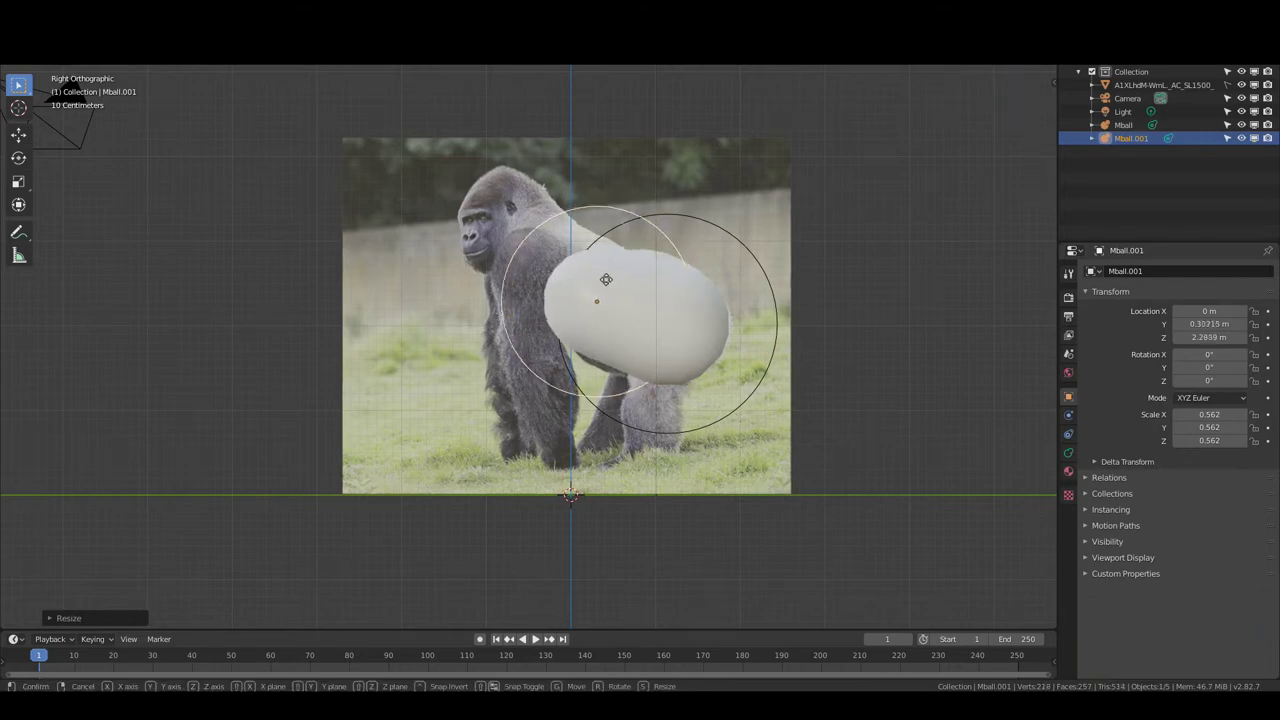
left_click(606, 275)
key("shift+d")
left_click(545, 262)
key("shift+d")
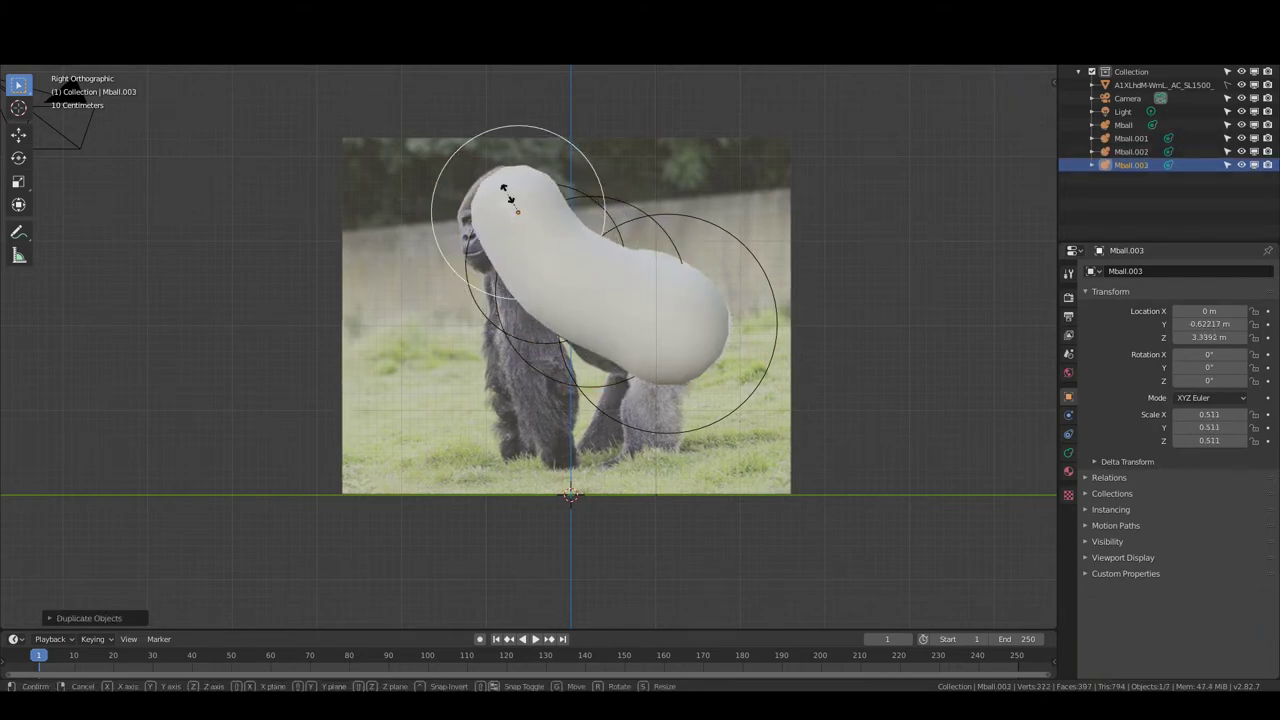
left_click(520, 205)
key("s")
left_click(523, 203)
Add and resize metaball copies to form the gorilla's head
key("shift+d")
left_click(490, 195)
key("shift+d")
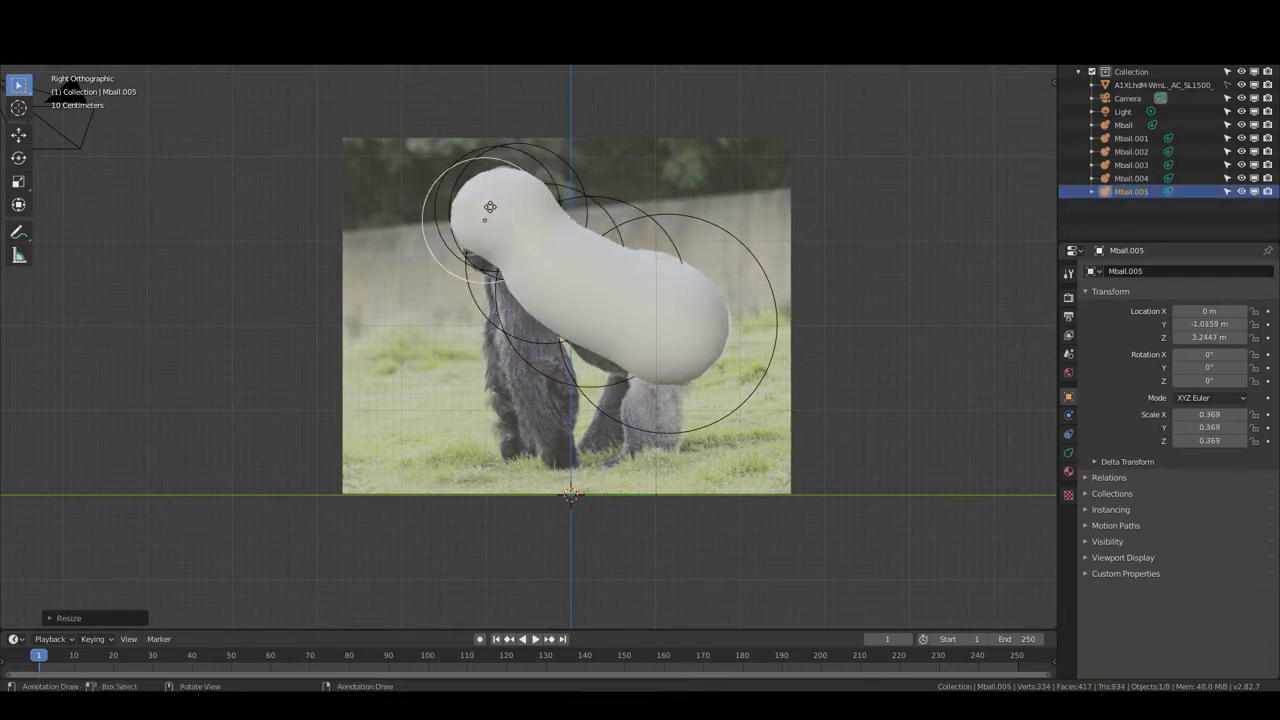
key("s")
left_click(483, 221)
key("s")
left_click(476, 228)
Extend metaball copies from the chest down along the front arm
key("shift+d")
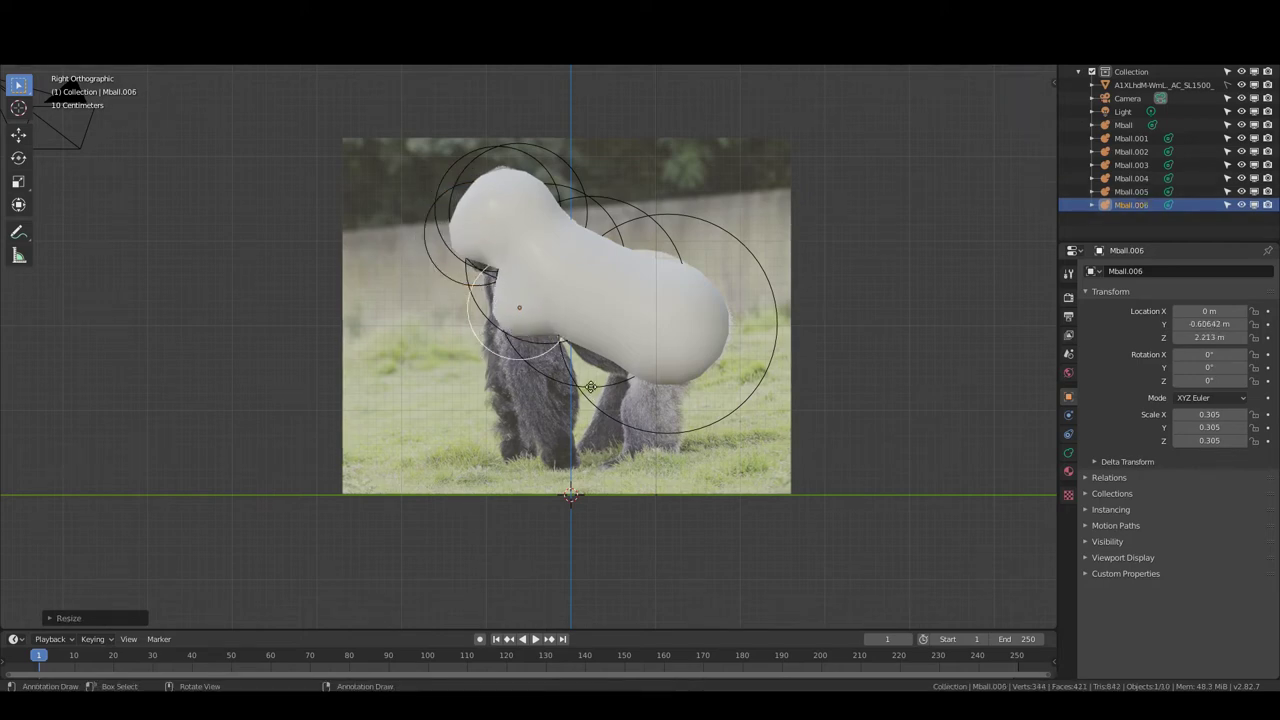
left_click(581, 382)
key("shift+d")
left_click(577, 435)
key("s")
left_click(594, 432)
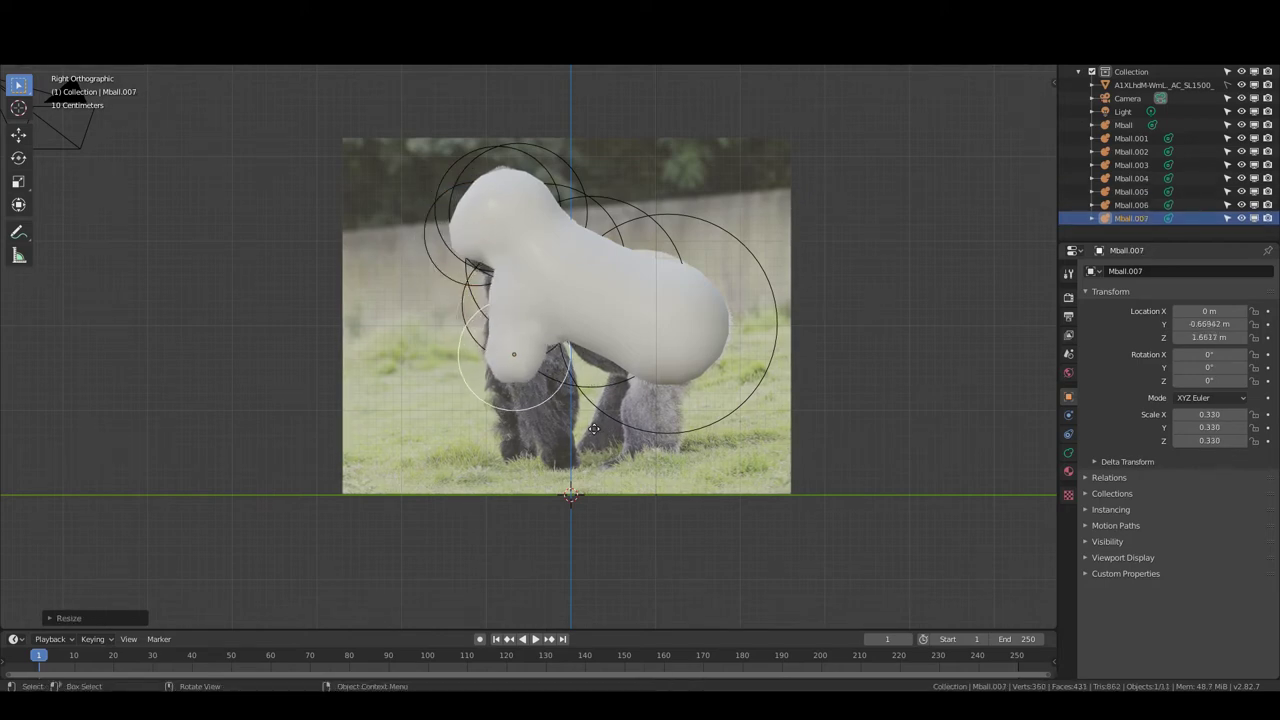
key("shift+d")
left_click(580, 440)
key("shift+d")
left_click(623, 466)
key("s")
left_click(649, 499)
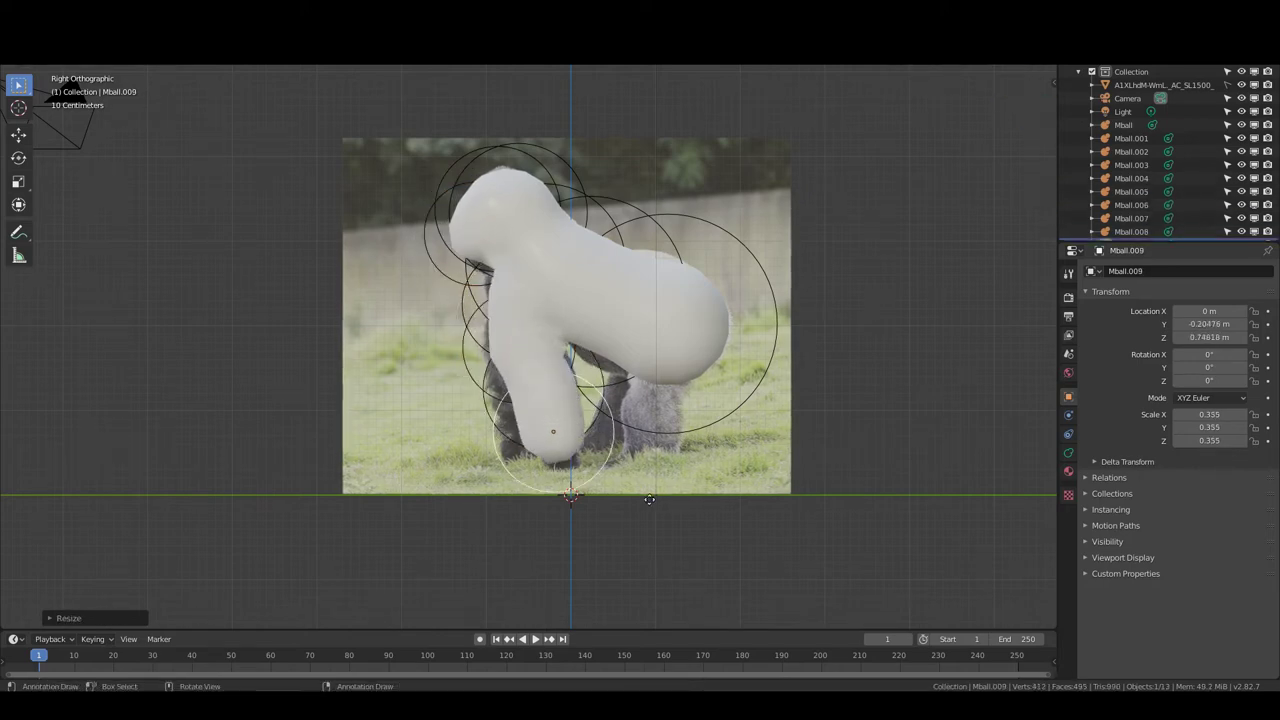
Add small metaball spheres at the end of the arm for the hand
key("shift+d")
left_click(608, 486)
key("s")
left_click(569, 494)
key("shift+d")
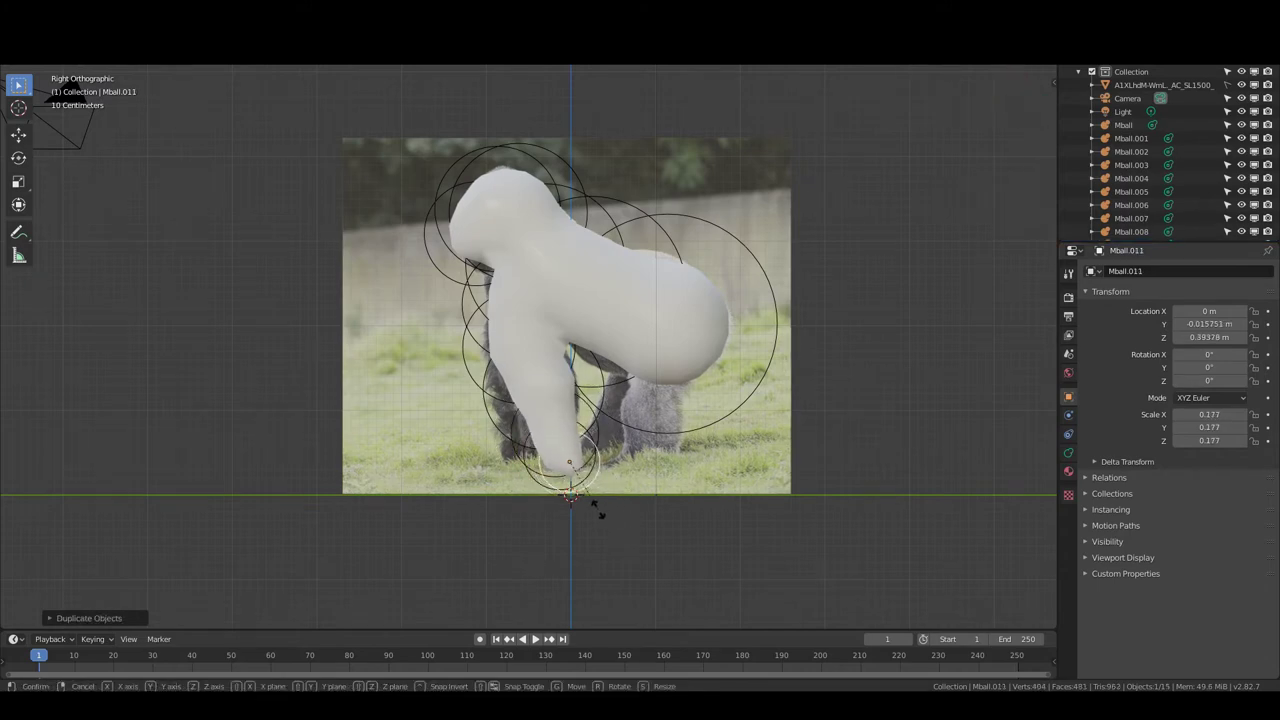
left_click(598, 510)
Select the front-arm spheres and shift them sideways from the body
middle_click_drag(603, 508, 645, 378)
left_click(645, 375)
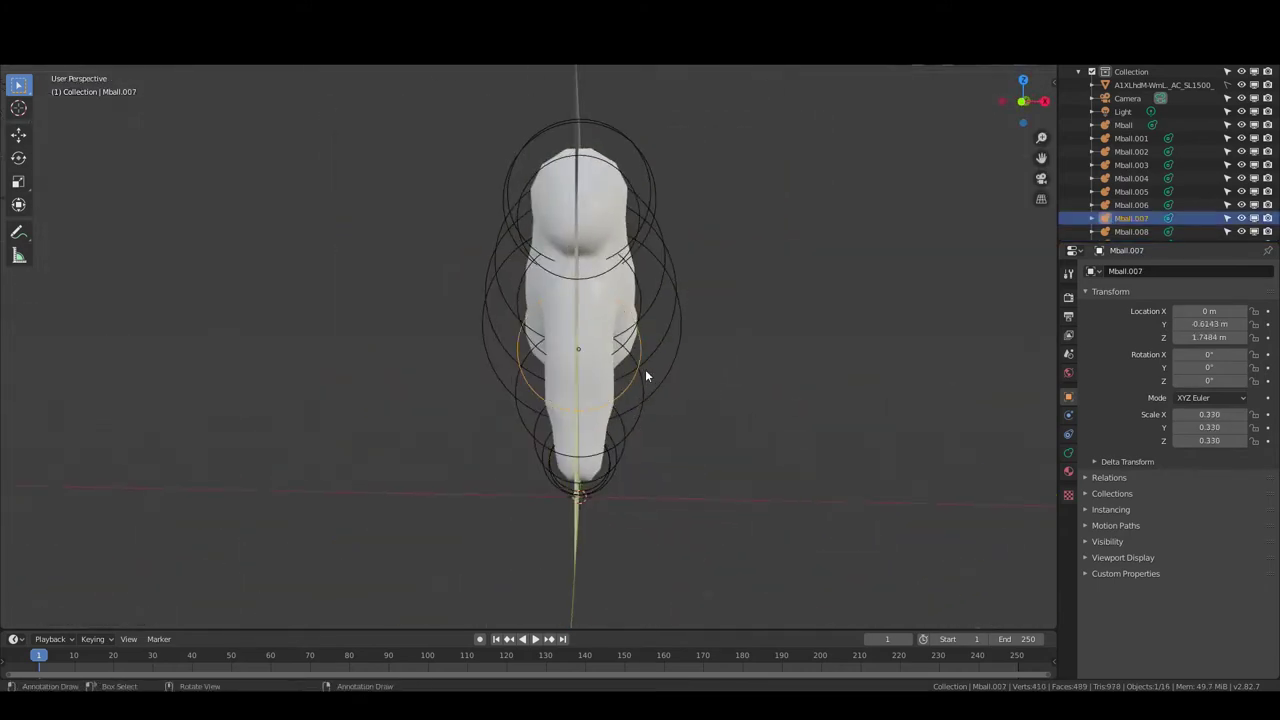
left_click(613, 456, "shift")
middle_click_drag(613, 456, 702, 475)
key("g")
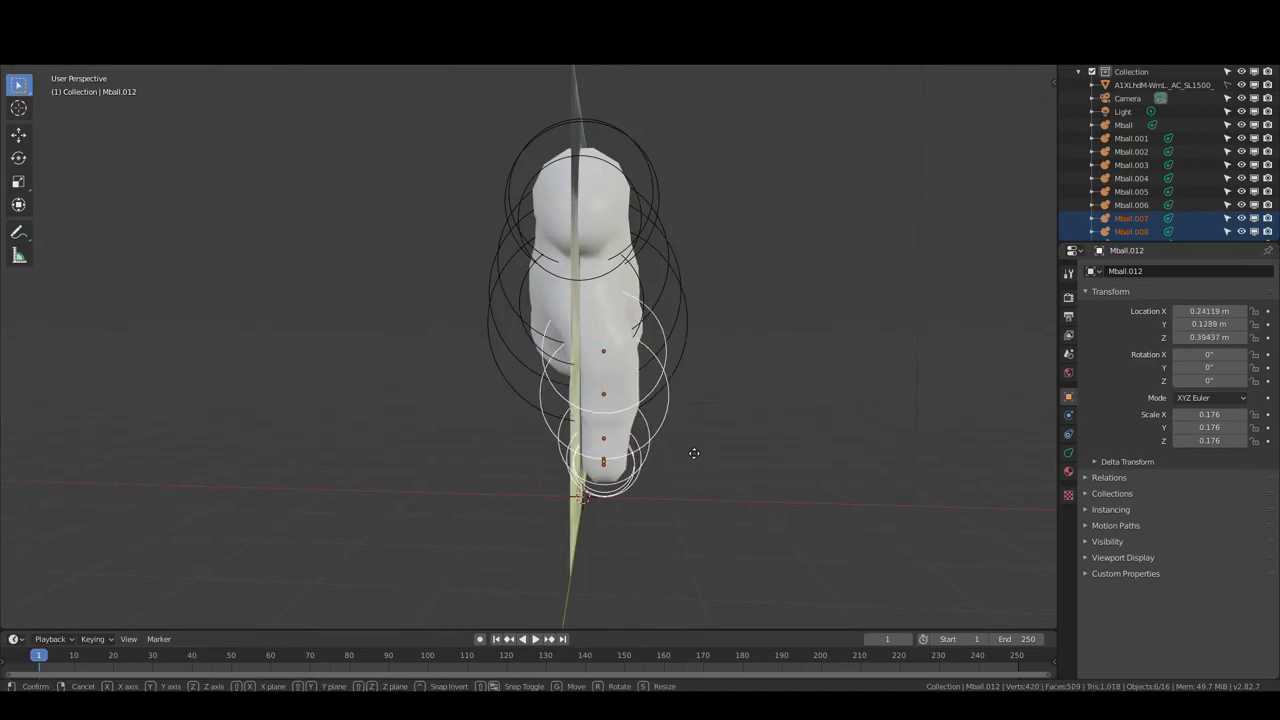
left_click(694, 453)
left_click(656, 347, "shift")
Duplicate the arm and hand spheres onto the opposite side of the body
mouse_move(700, 414)
middle_mouse_down()
mouse_move(678, 390)
mouse_move(640, 470)
mouse_move(706, 474)
mouse_move(632, 428)
mouse_move(552, 414)
mouse_move(786, 397)
mouse_move(635, 394)
mouse_move(550, 425)
middle_mouse_up()
left_click(678, 390)
left_click(600, 400, "shift")
left_click(644, 505, "shift")
key("shift+d")
left_click(632, 428)
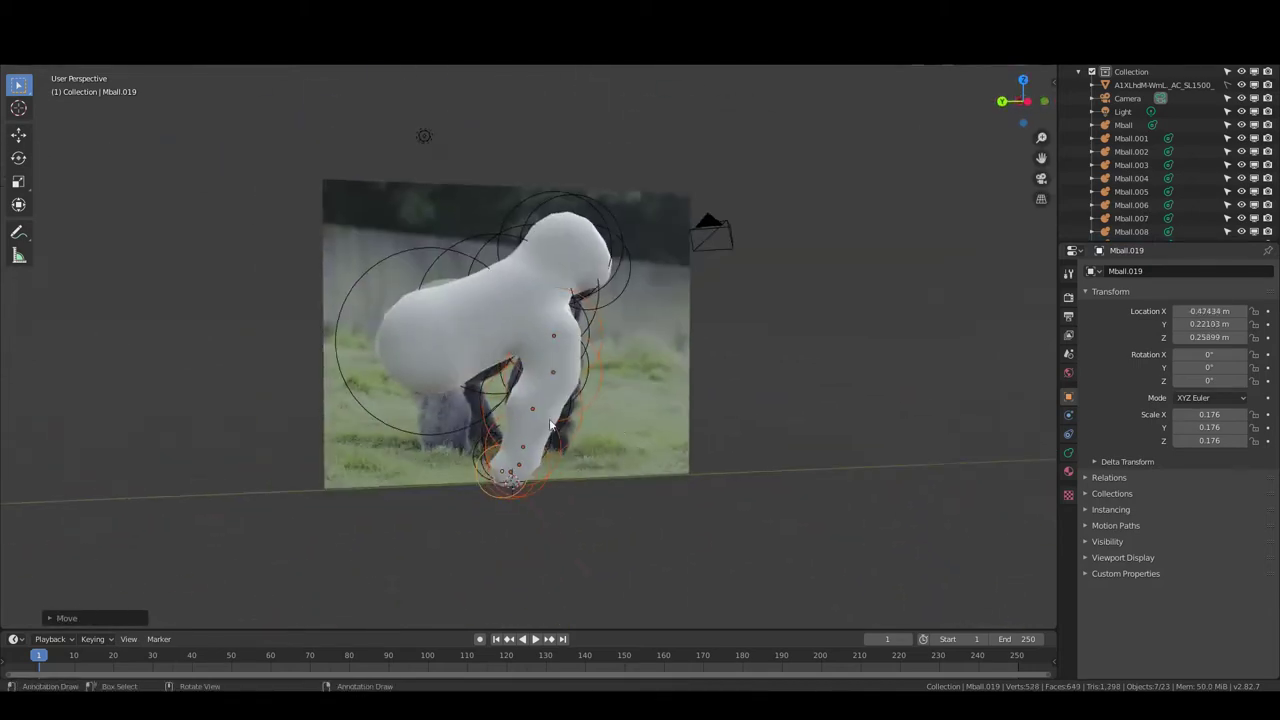
In Right view, duplicate and scale spheres to start the hind leg at the hip
key("KP_3")
scroll(550, 425, "up", 3)
key("shift+d")
key("s")
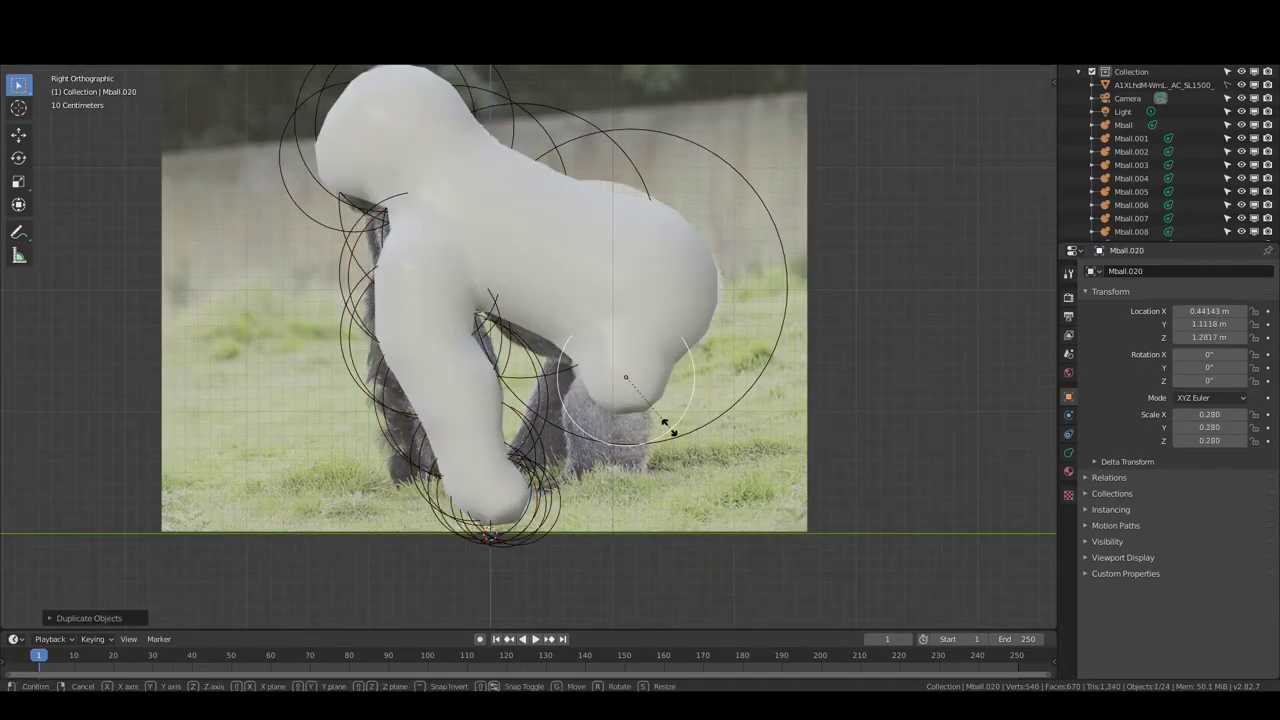
left_click(665, 424)
key("shift+d")
left_click(605, 445)
Continue the hind leg with larger sphere copies down toward the foot
key("shift+d")
key("s")
left_click(663, 500)
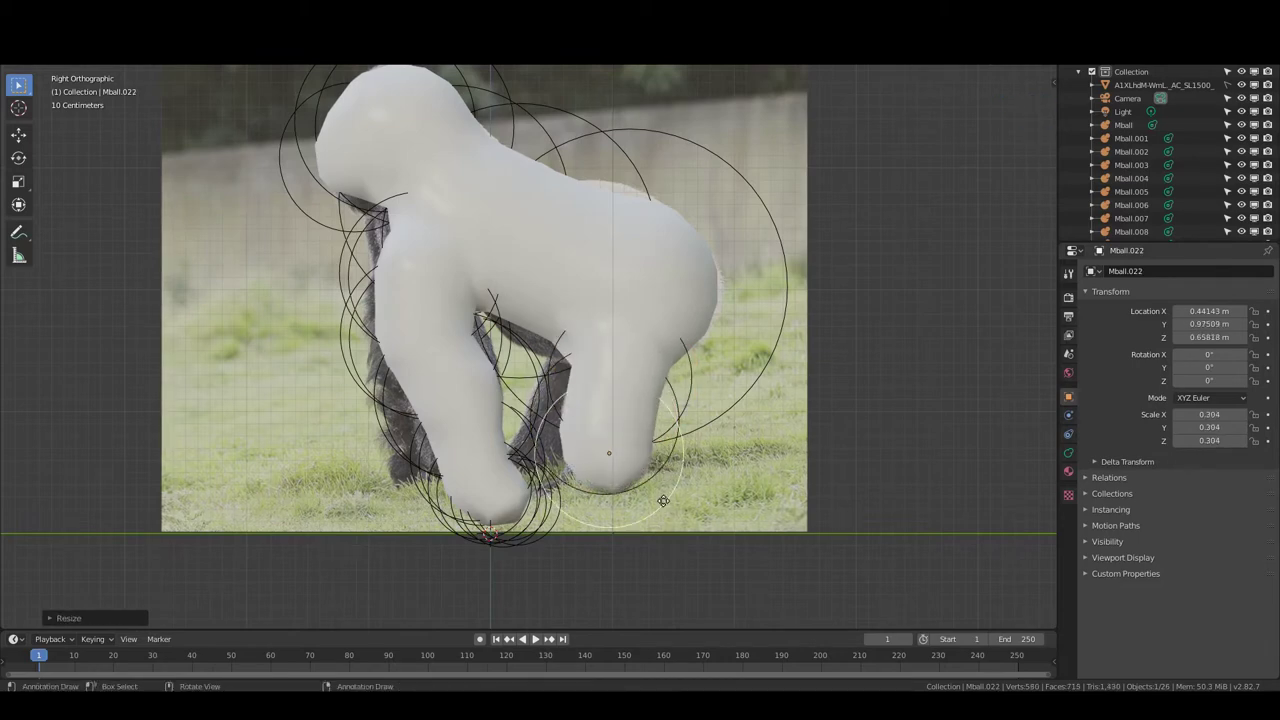
key("shift+d")
left_click(620, 520)
key("s")
left_click(631, 517)
Add and position a final foot sphere, cancelling a stray resize
key("shift+d")
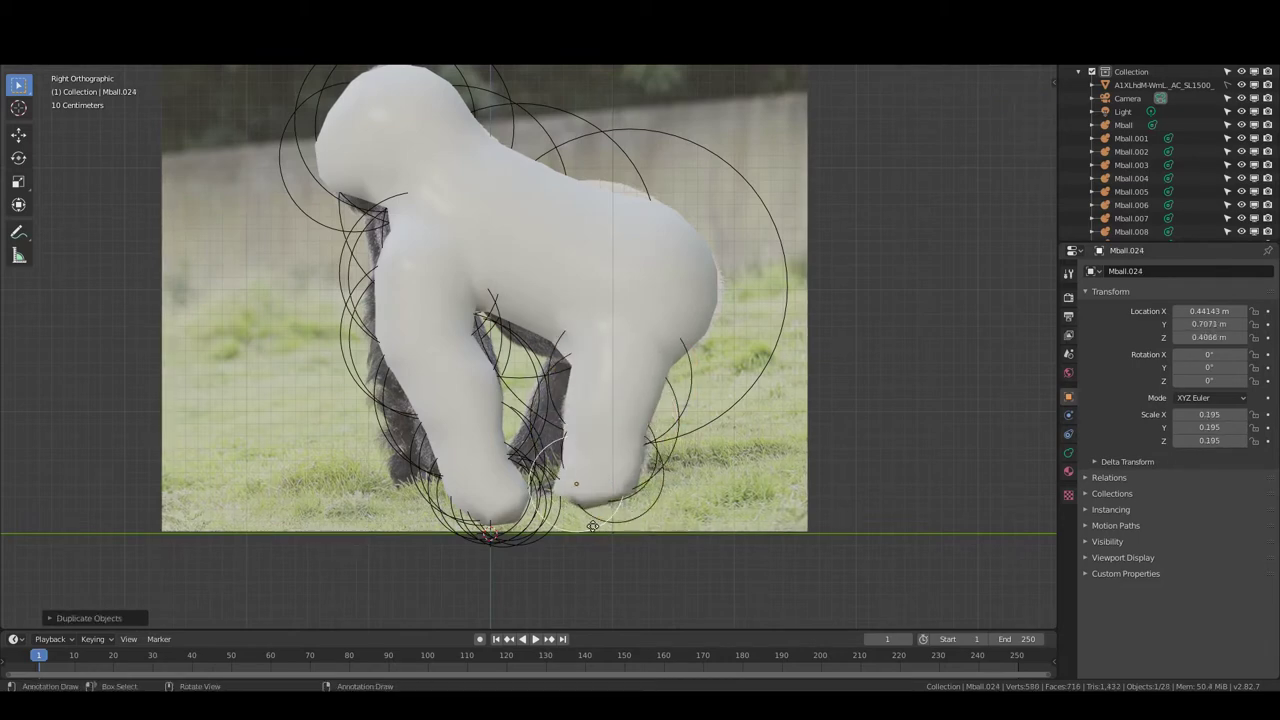
key("g")
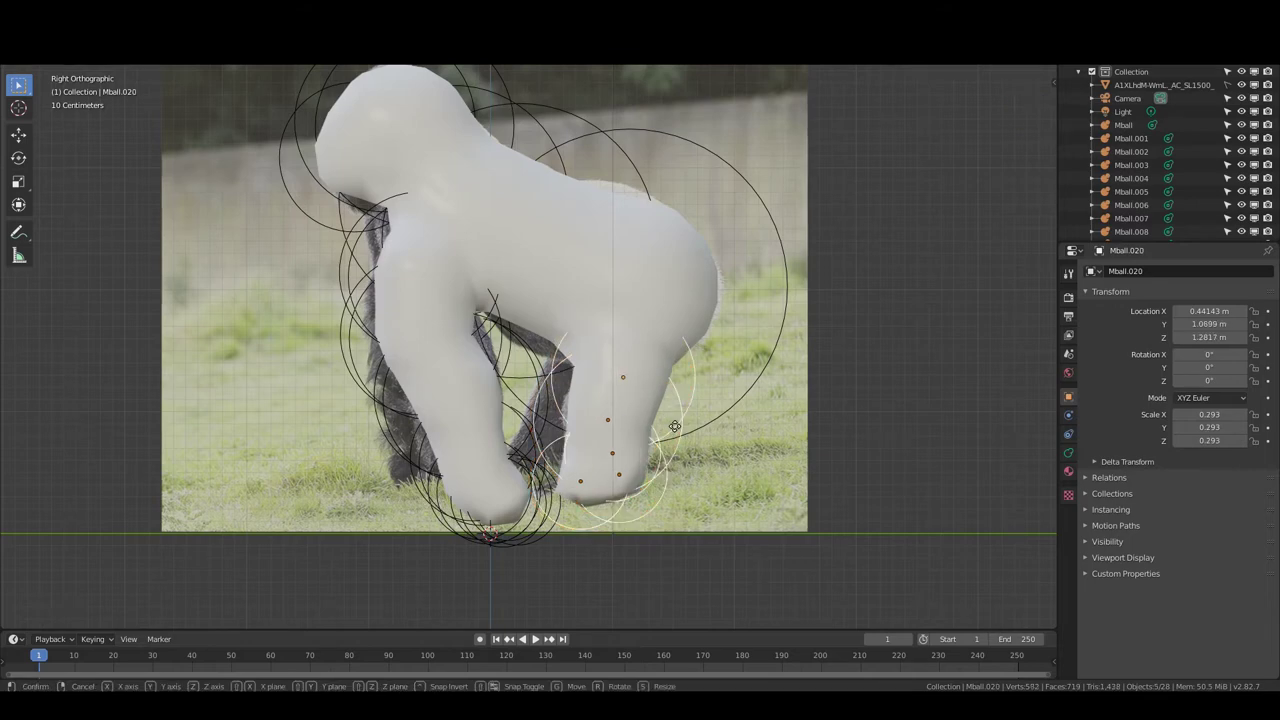
left_click(569, 523)
key("s")
right_click(573, 518)
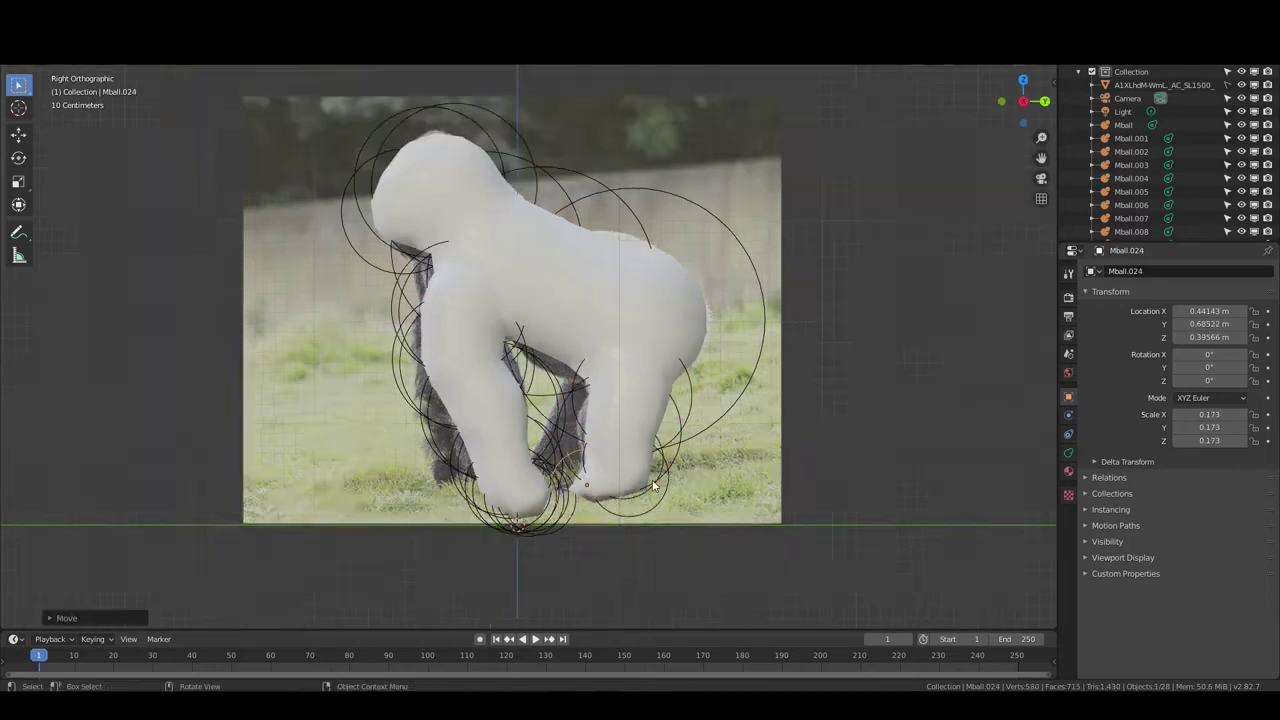
mouse_move(573, 518)
middle_mouse_down()
mouse_move(743, 497)
mouse_move(748, 543)
mouse_move(694, 491)
mouse_move(914, 457)
mouse_move(537, 374)
mouse_move(774, 342)
middle_mouse_up()
Duplicate the hind-leg spheres and move the copy to the other side
key("shift+d")
left_click(748, 540)
key("g")
left_click(714, 479)
Hide the reference photo and move the selected arm spheres into a standing pose
left_click(1241, 85)
mouse_move(900, 230)
middle_mouse_down()
mouse_move(817, 257)
mouse_move(791, 117)
mouse_move(960, 306)
mouse_move(878, 337)
middle_mouse_up()
left_click(878, 337)
left_click(838, 496, "shift")
left_click(811, 489, "shift")
middle_click_drag(811, 489, 820, 495)
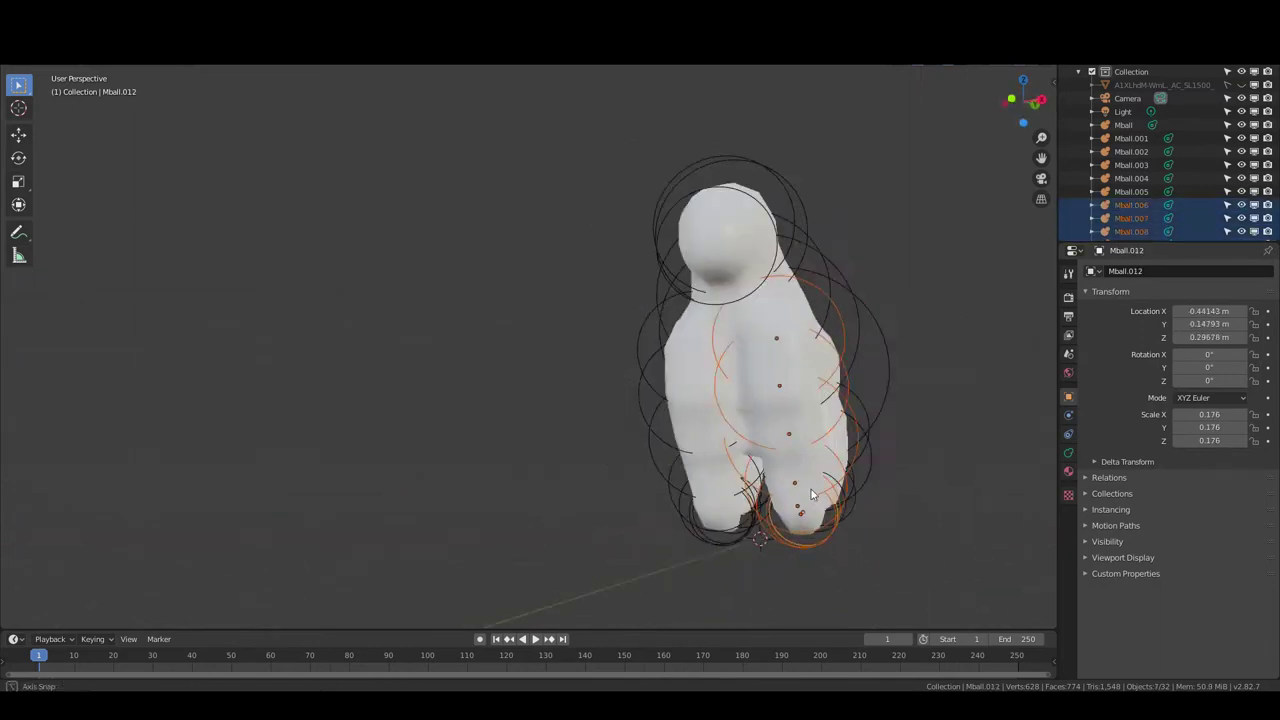
key("g")
left_click(869, 335)
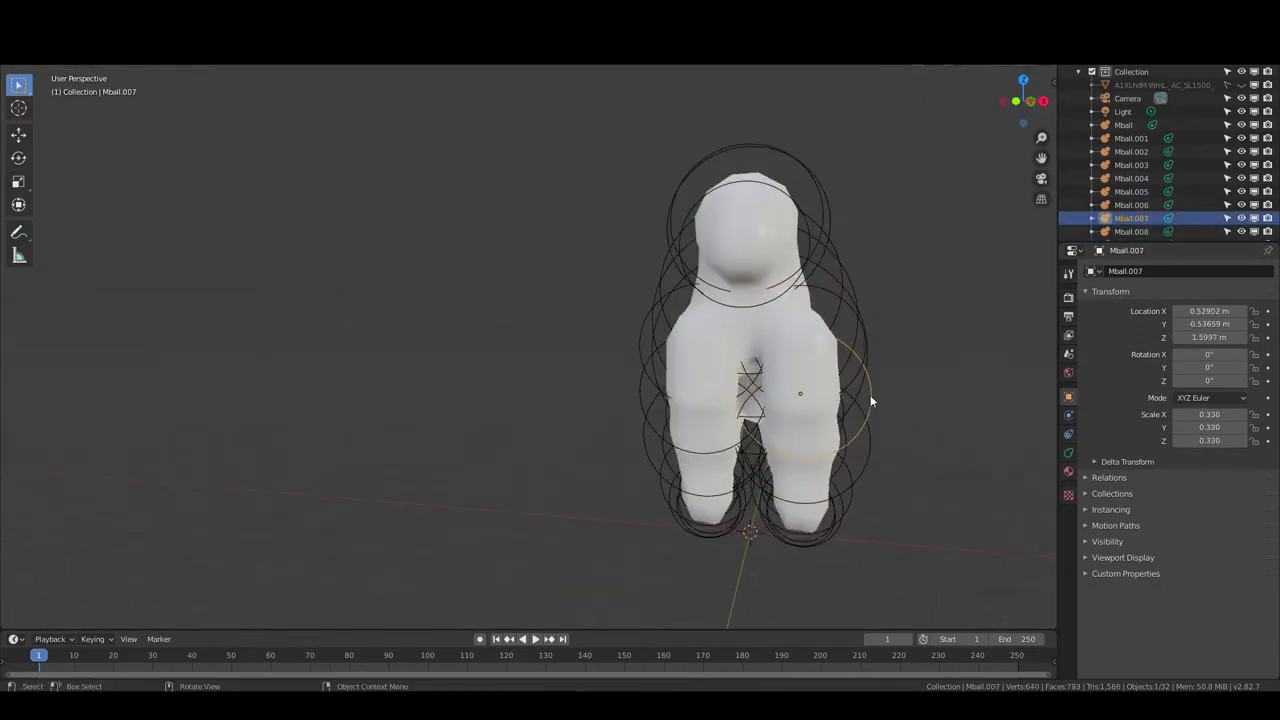
Select a sphere of the other limb and resize it
left_click(634, 392)
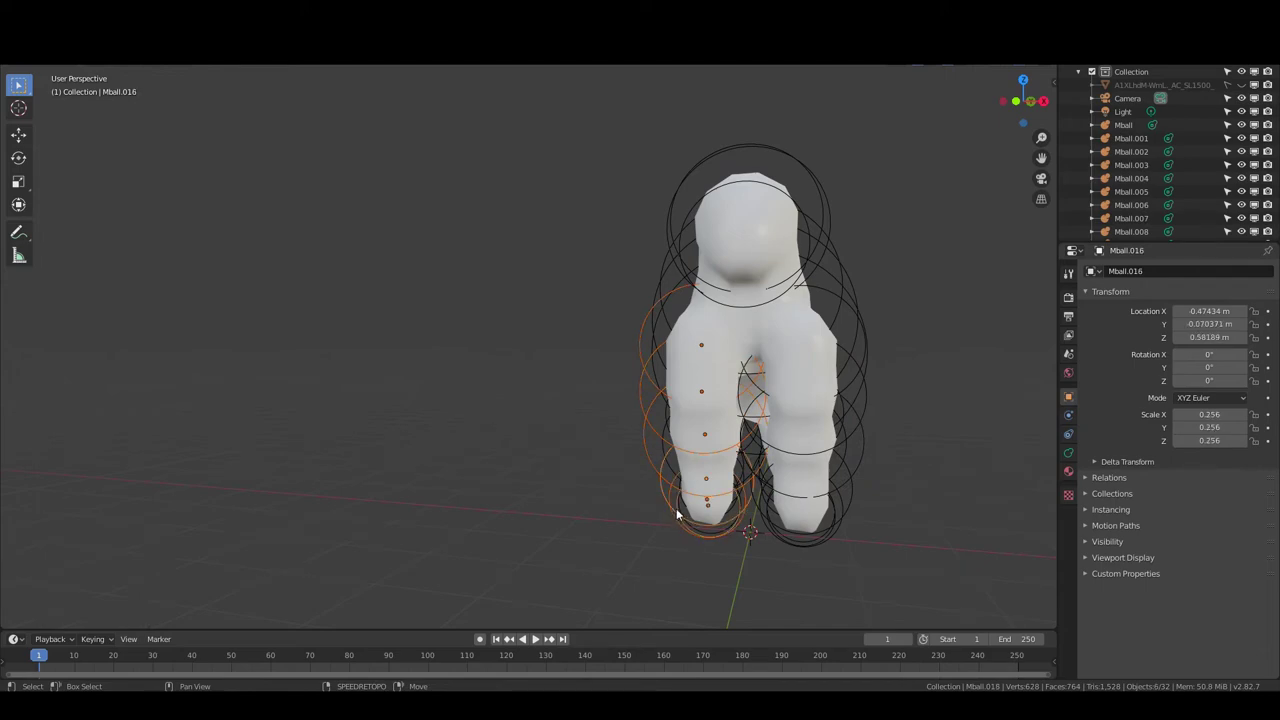
mouse_move(676, 515)
middle_mouse_down()
mouse_move(870, 466)
mouse_move(897, 365)
mouse_move(962, 254)
middle_mouse_up()
key("s")
left_click(875, 465)
Convert all metaballs into one mesh and rename it 'body'
key("a")
right_click(225, 406)
left_click(357, 420)
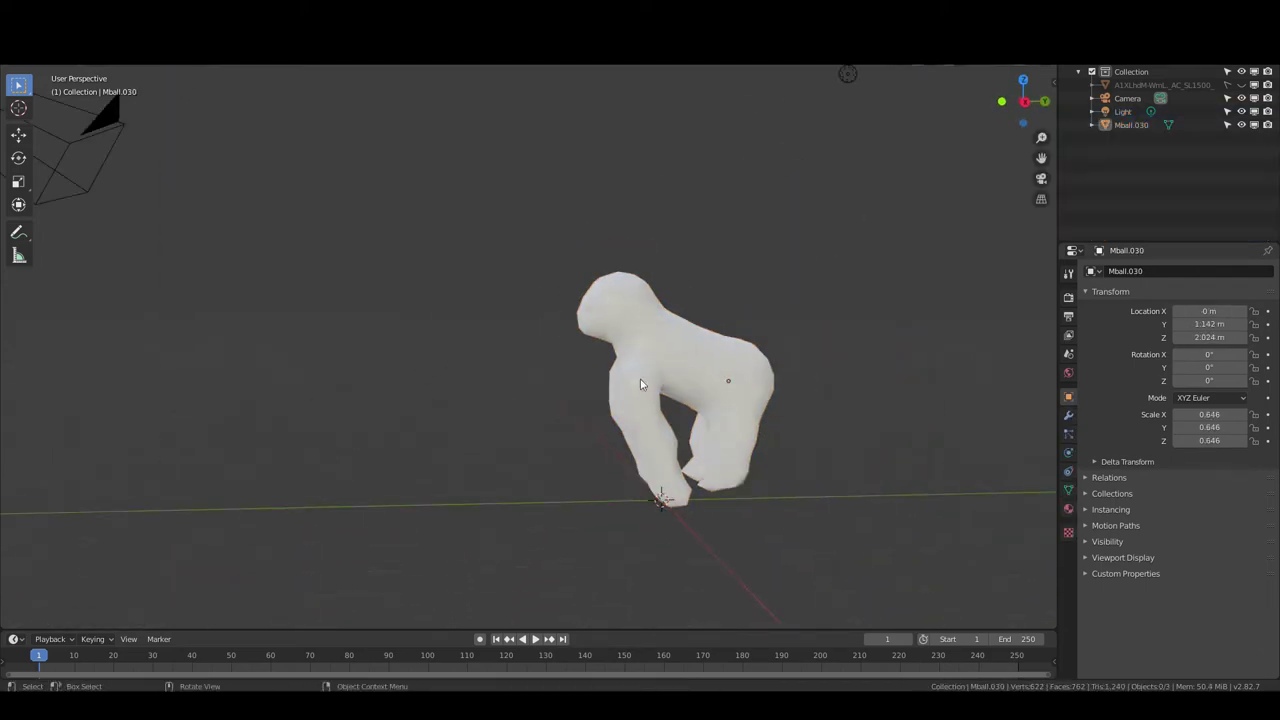
double_click(1125, 126)
type("body")
key("Return")
left_click(678, 274)
In Right view, import the front-facing gorilla photo as a plane, enlarge it and move it left
key("KP_3")
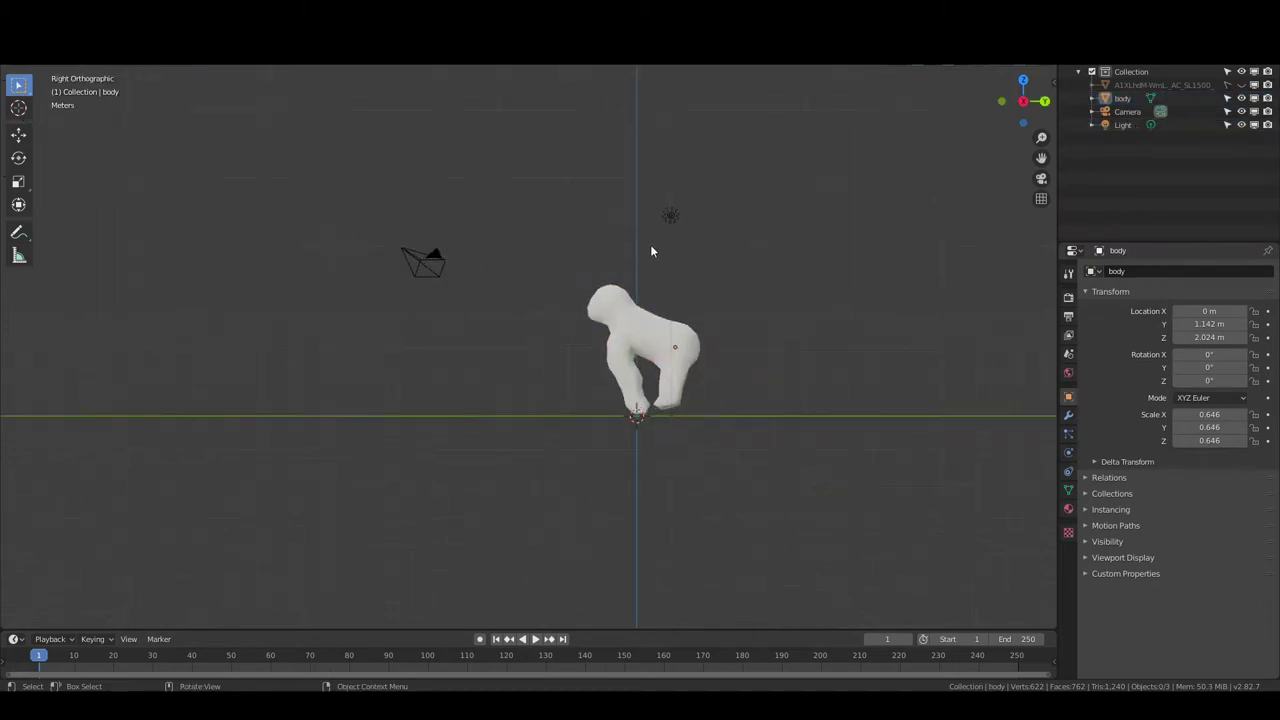
key("shift+a")
left_click(650, 396)
left_click(286, 485)
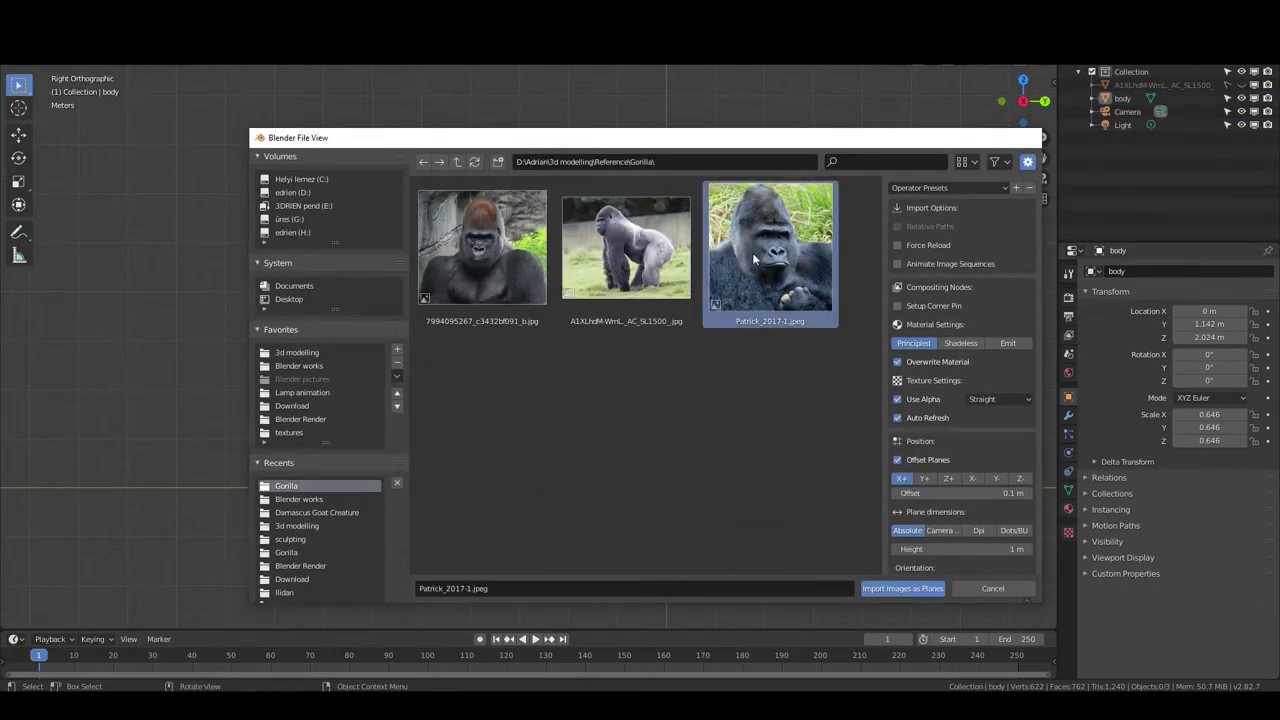
double_click(770, 250)
key("s")
left_click(1020, 371)
key("g")
left_click(543, 257)
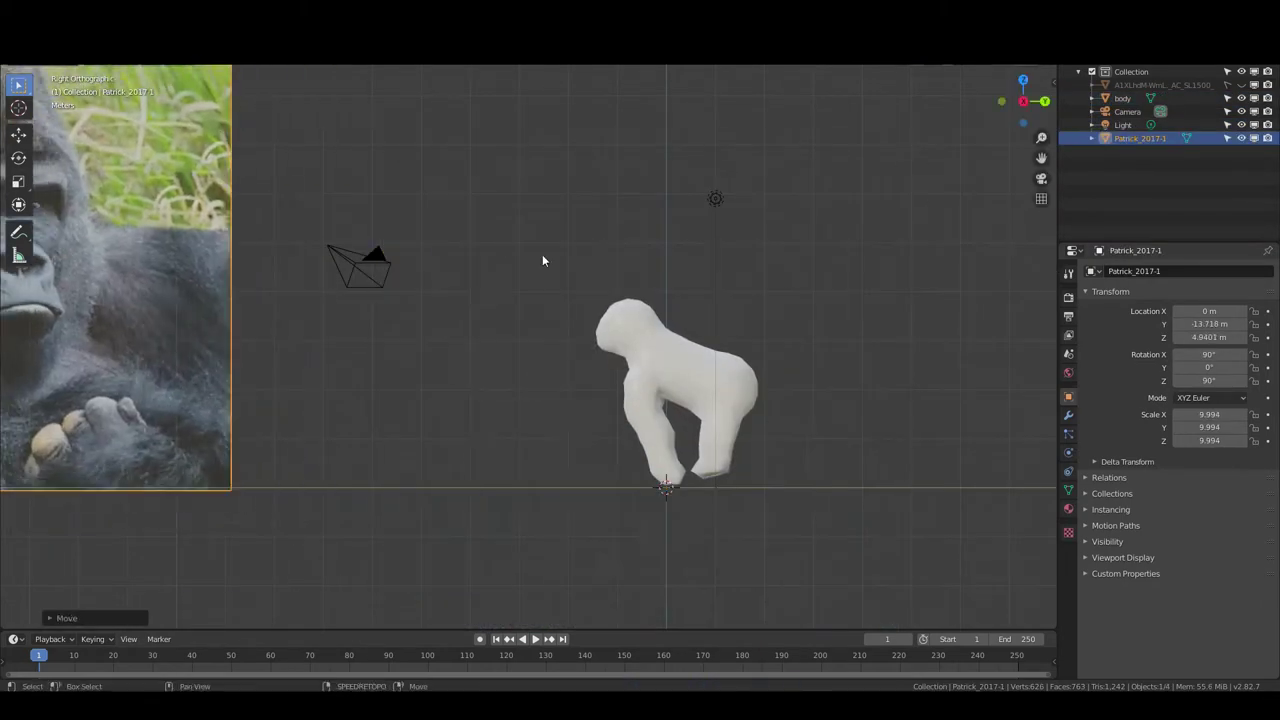
Import a second gorilla photo as a plane and place it below the first
key("shift+a")
left_click(600, 270)
double_click(729, 263)
double_click(487, 261)
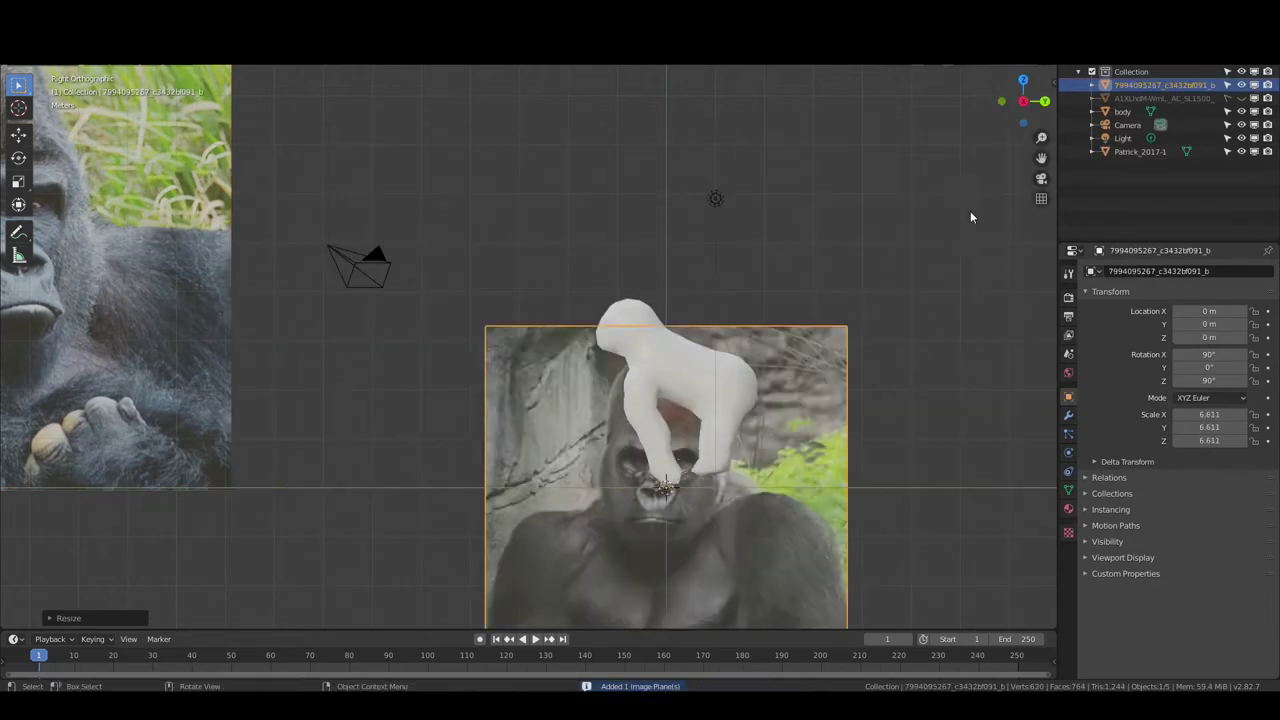
scroll(970, 211, "down", 3)
key("g")
left_click(400, 290)
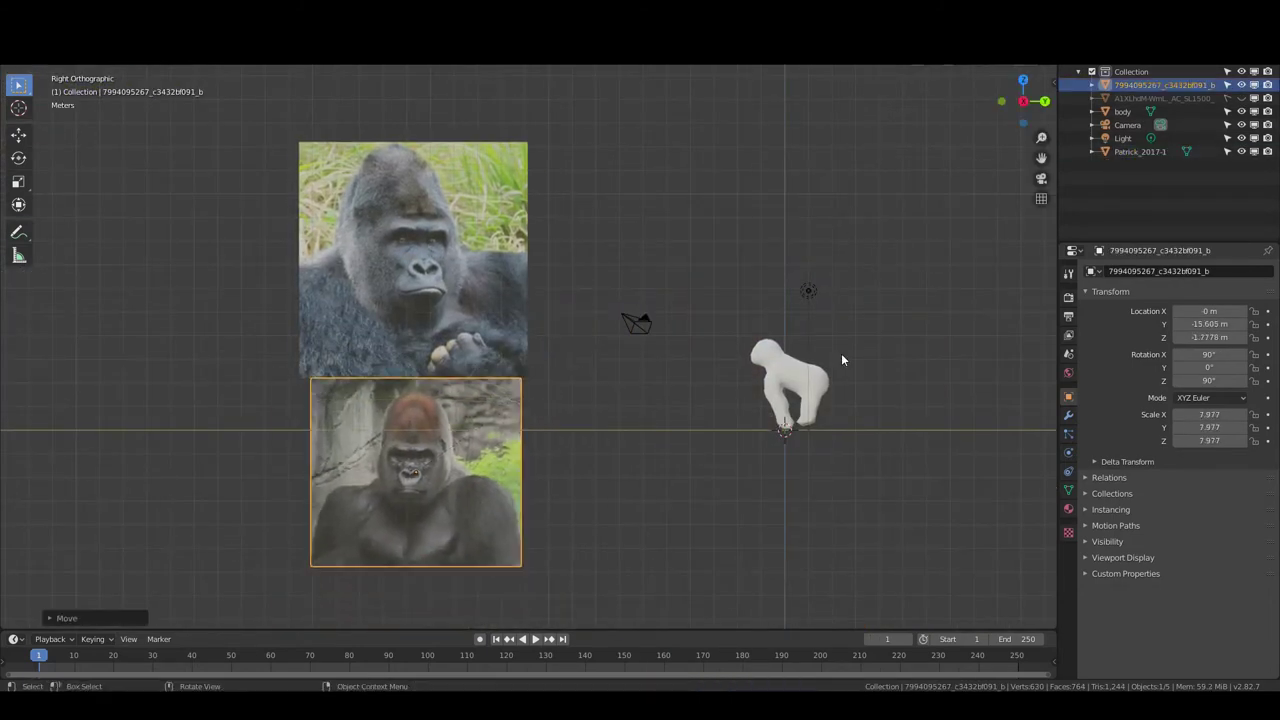
scroll(841, 353, "up", 5)
Hide the camera and light, and split the viewport to show the reference photos beside the model
left_click(1241, 124)
left_click(1241, 138)
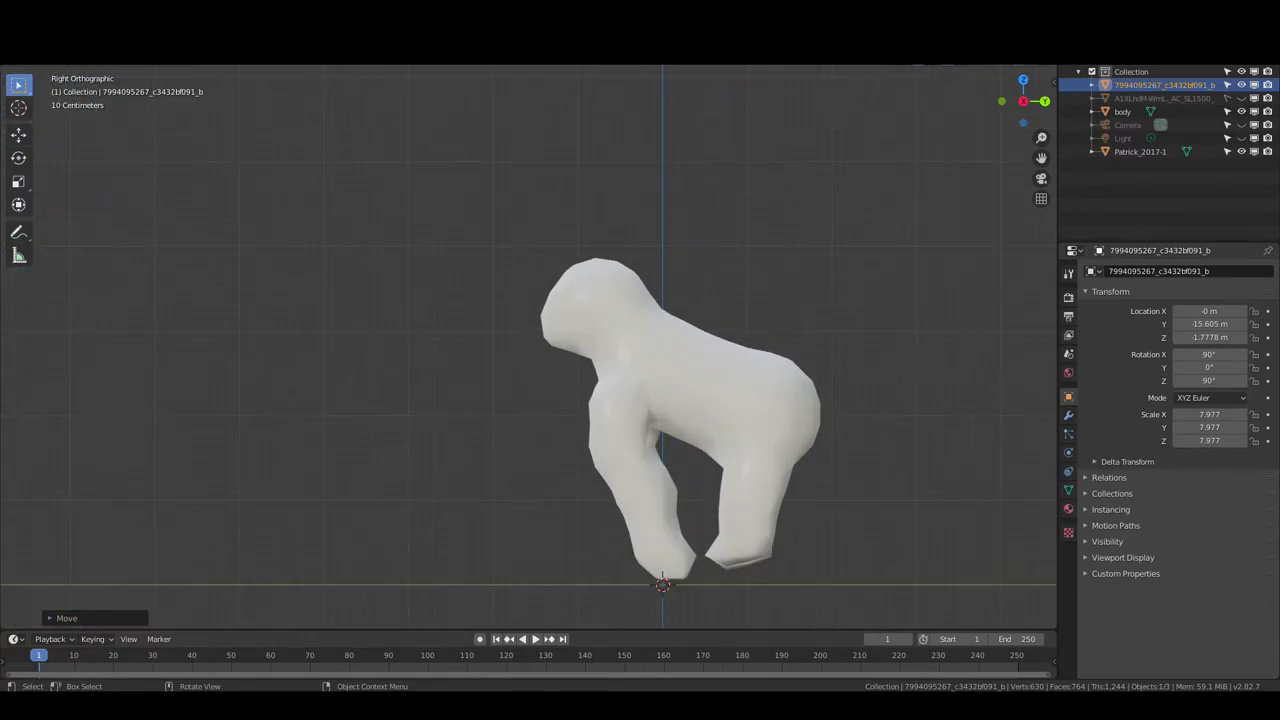
left_click_drag(4, 68, 286, 318)
middle_click_drag(232, 315, 188, 320, "shift")
scroll(188, 320, "down", 2)
Move the body mesh down so it stands on the ground line
left_click(448, 264)
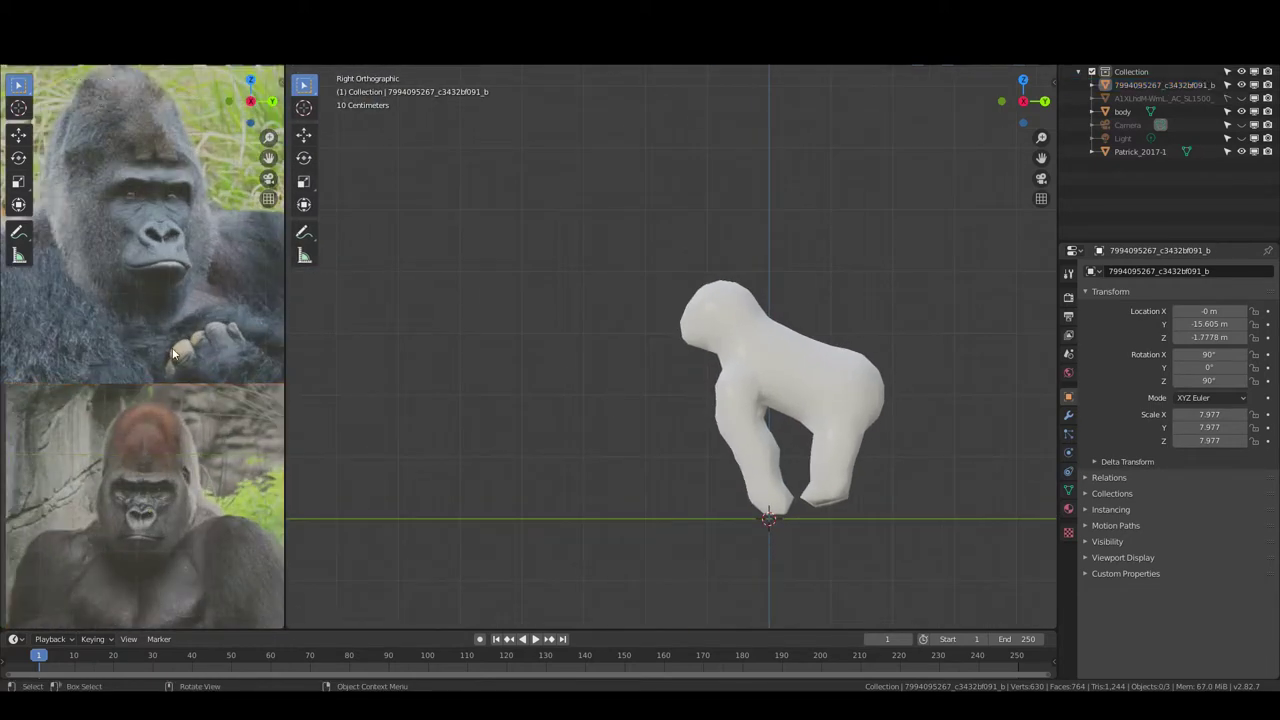
scroll(877, 404, "up", 2)
left_click(860, 404)
key("g")
left_click(759, 382)
Switch the body to Sculpt Mode and give it a red matcap clay look
scroll(700, 400, "up", 1)
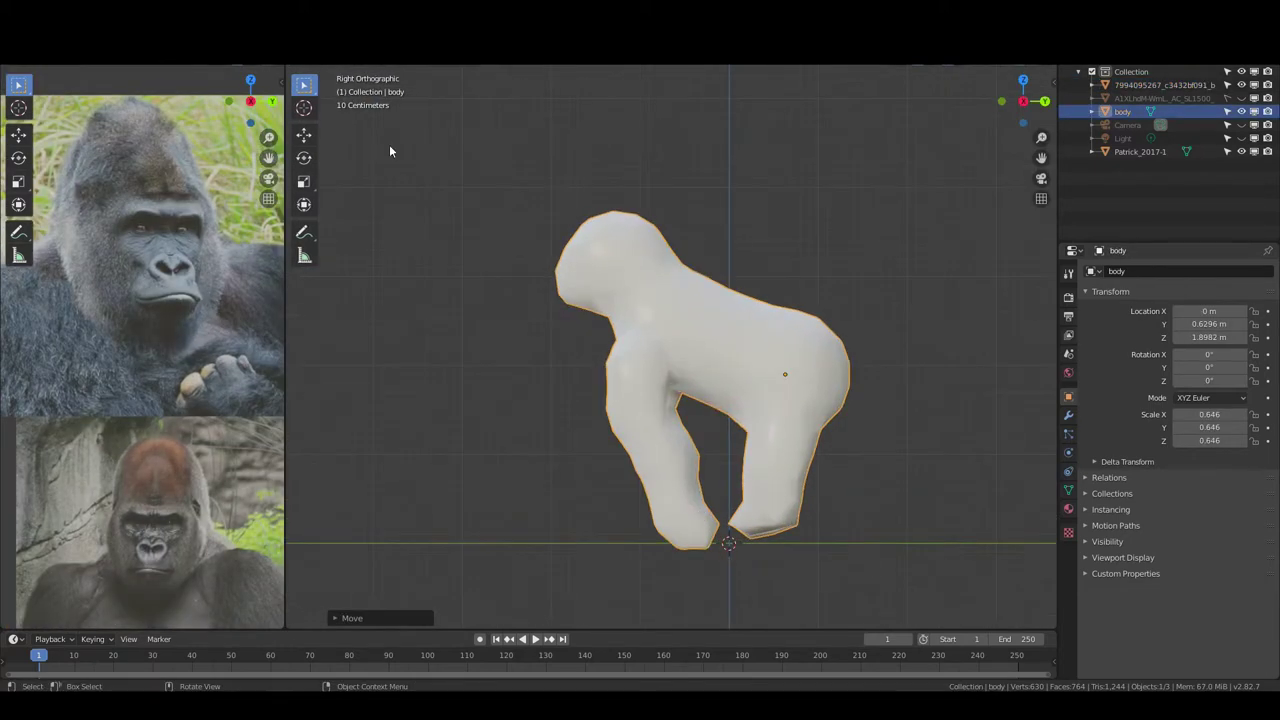
key("ctrl+Tab")
left_click(1034, 66)
left_click(1008, 238)
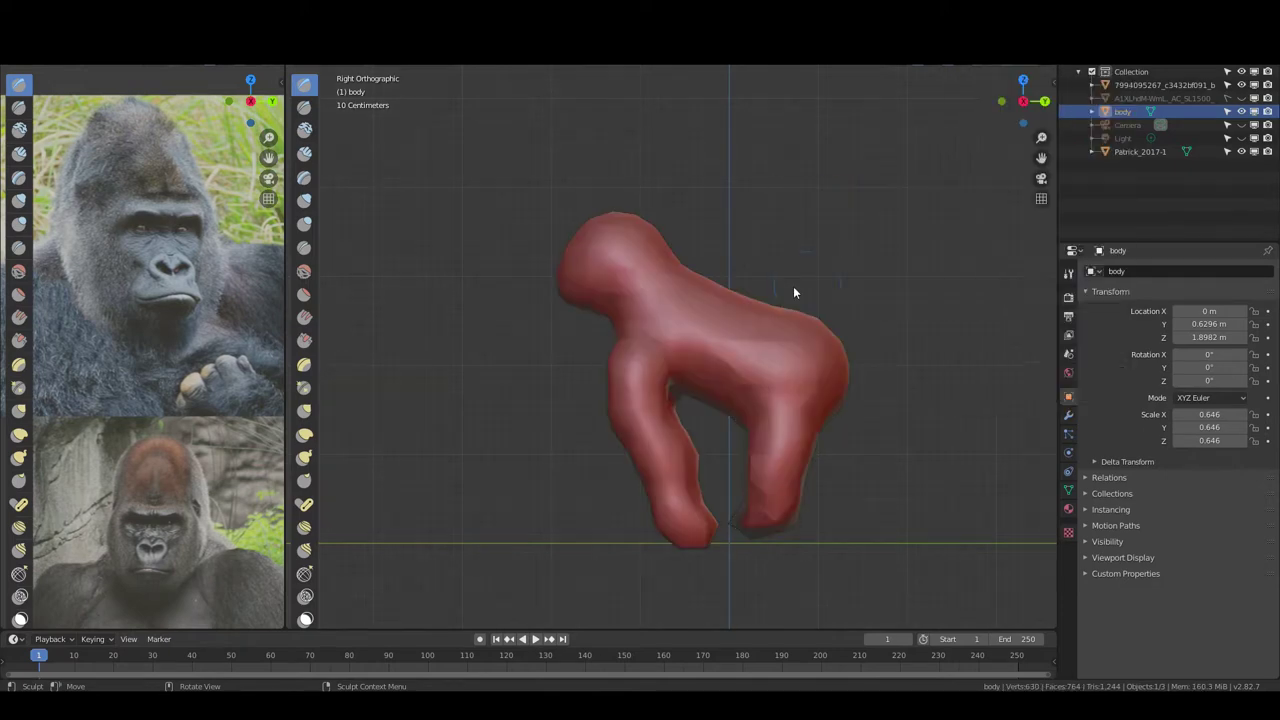
mouse_move(793, 286)
middle_mouse_down()
mouse_move(848, 452)
mouse_move(702, 303)
middle_mouse_up()
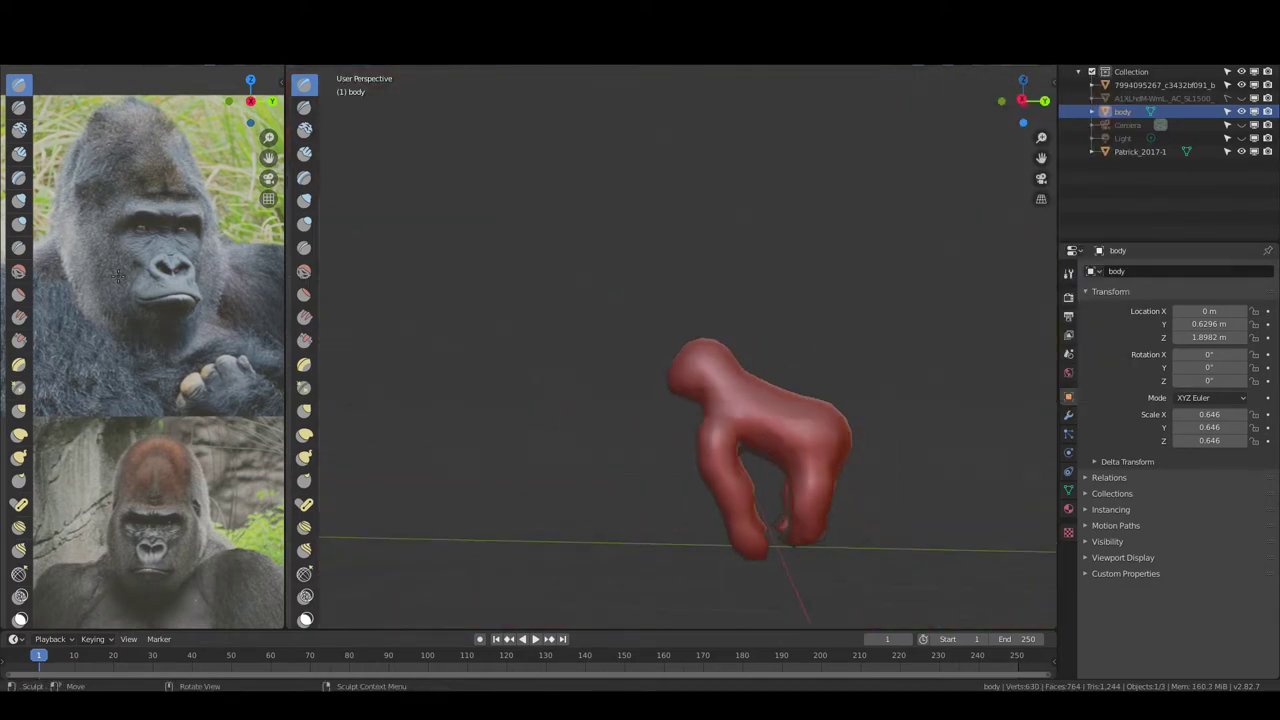
Import the photo A1XLhdM-WmL._AC_SL1500_ as an image plane and scale it to 9.997
key("ctrl+Tab")
key("shift+a")
left_click(760, 331)
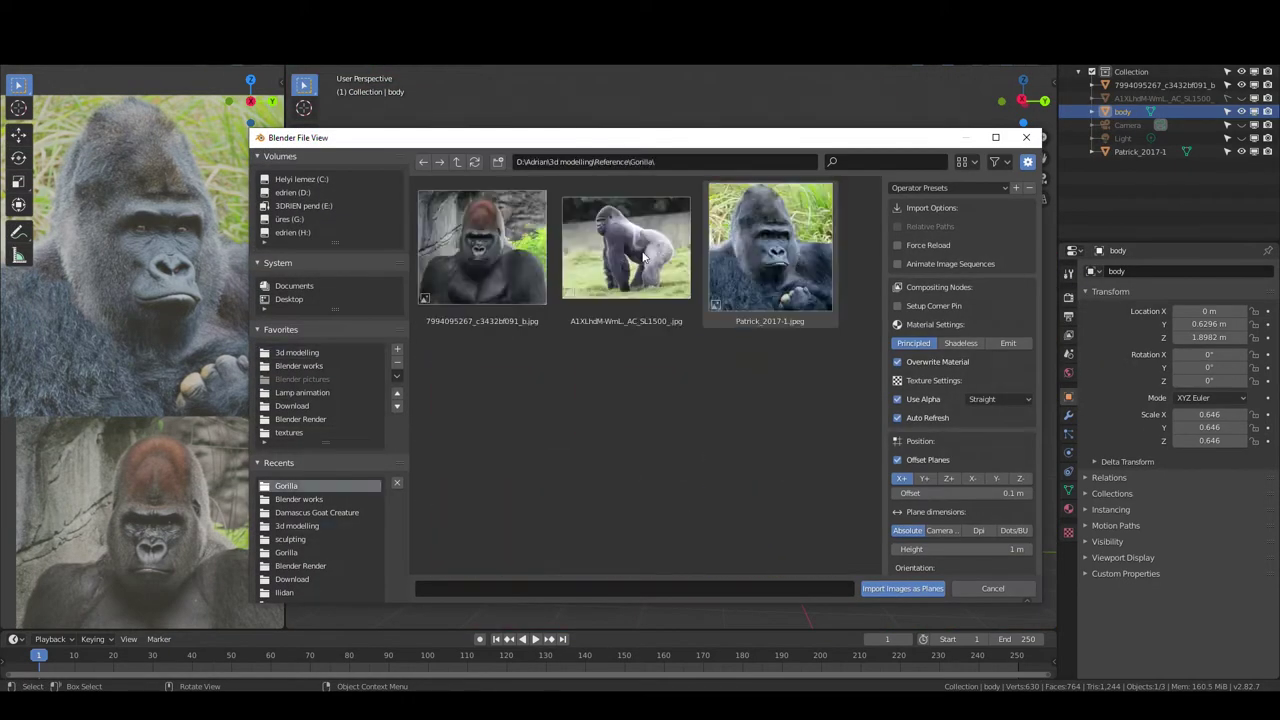
double_click(629, 243)
key("s")
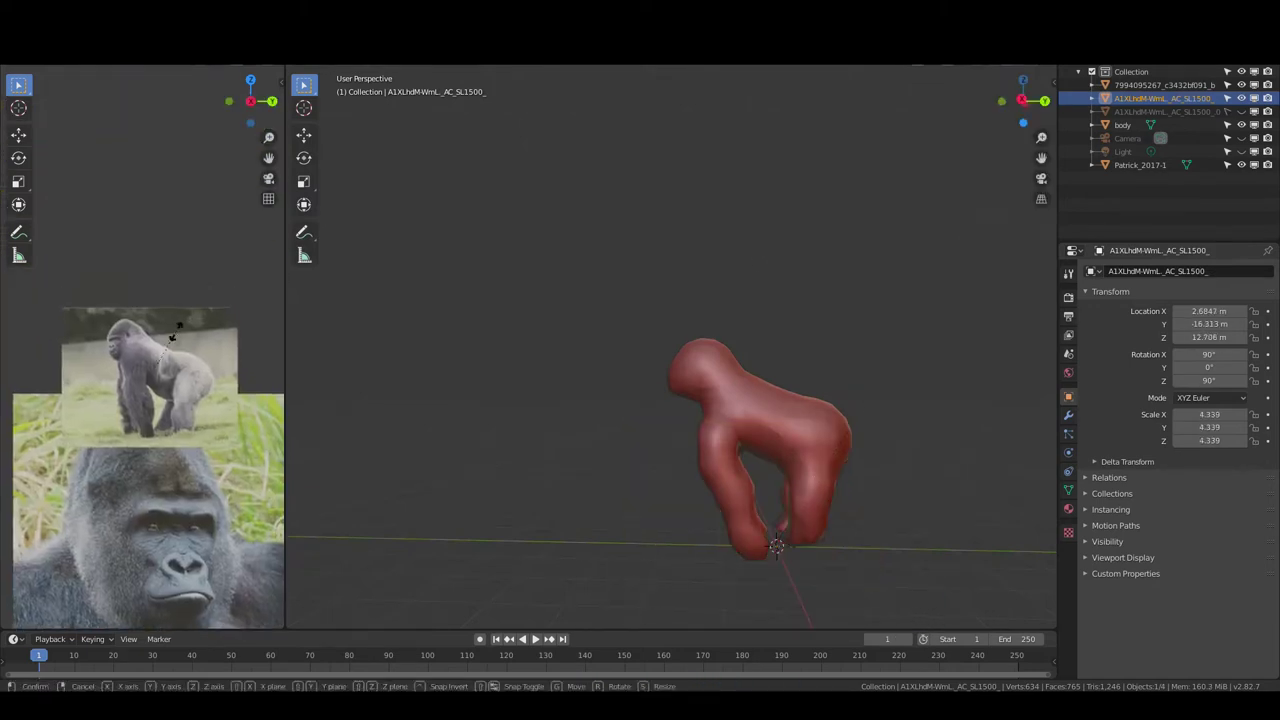
key("KP_3")
Put the body back in Sculpt Mode, framed in a straight front view
key("ctrl+Tab")
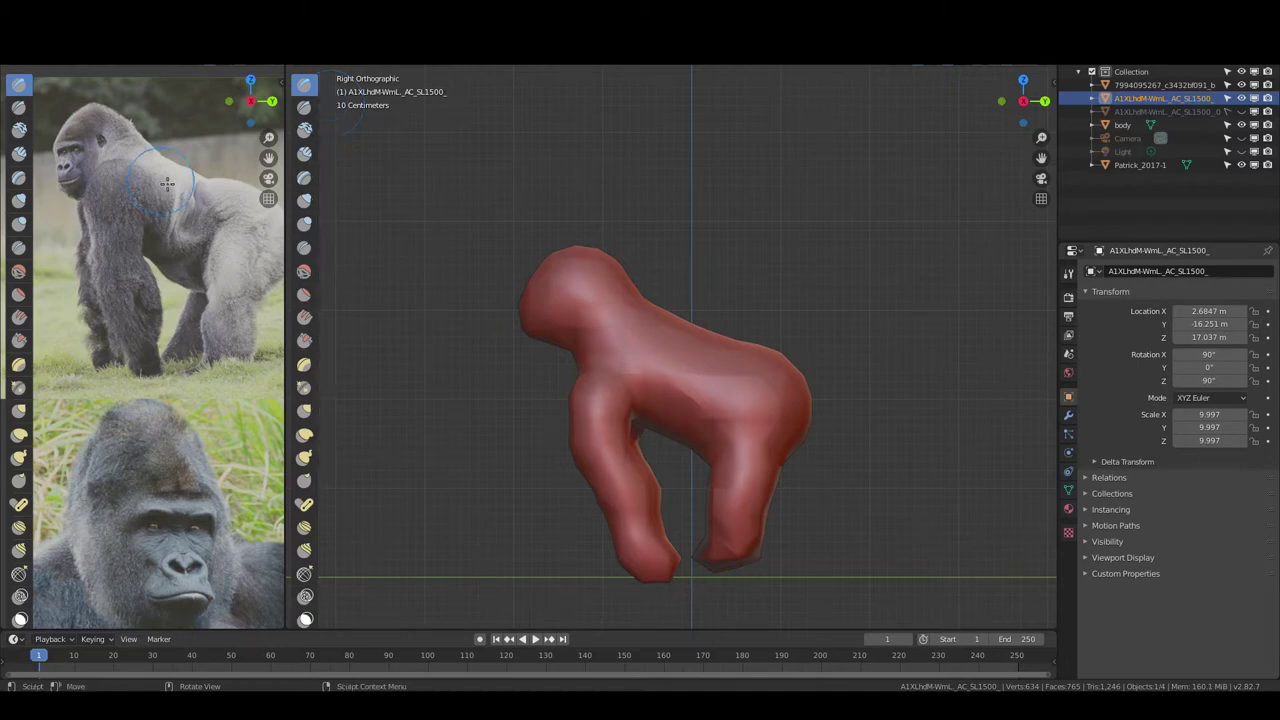
middle_click_drag(600, 350, 700, 400)
scroll(809, 459, "up", 8)
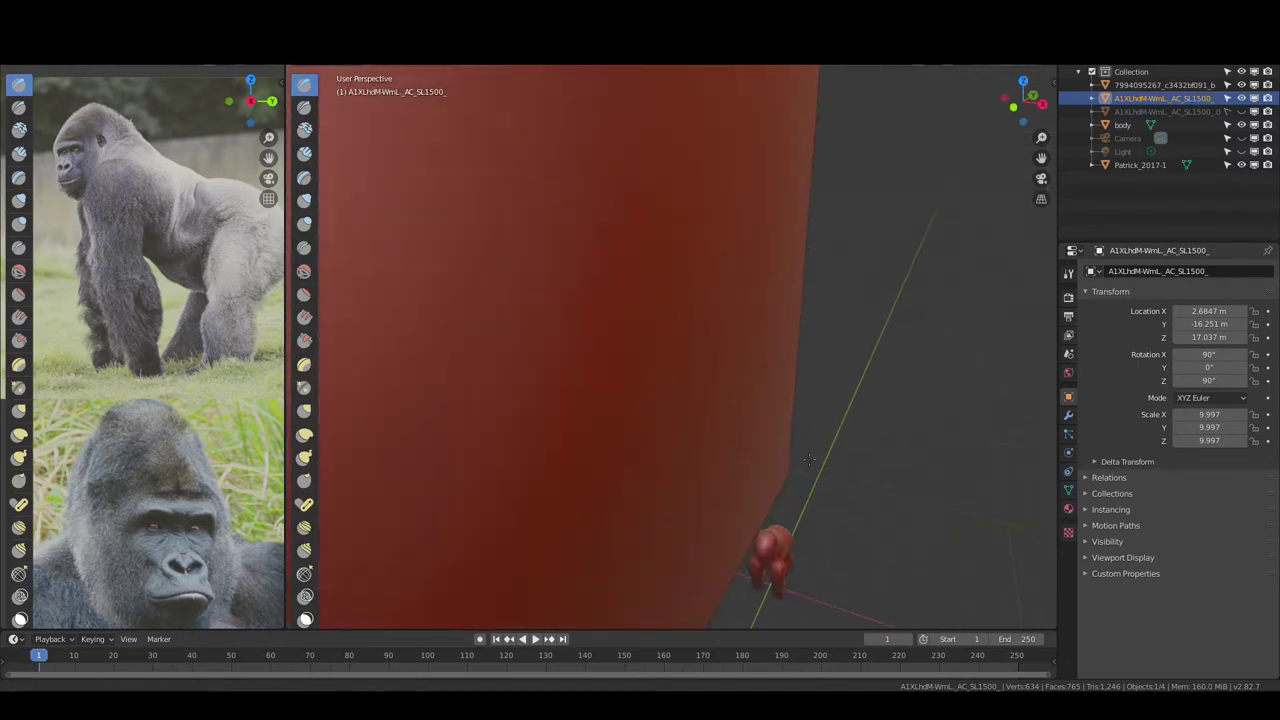
left_click(1122, 125)
key("KP_Decimal")
mouse_move(738, 310)
middle_mouse_down()
mouse_move(332, 103)
mouse_move(840, 157)
middle_mouse_up()
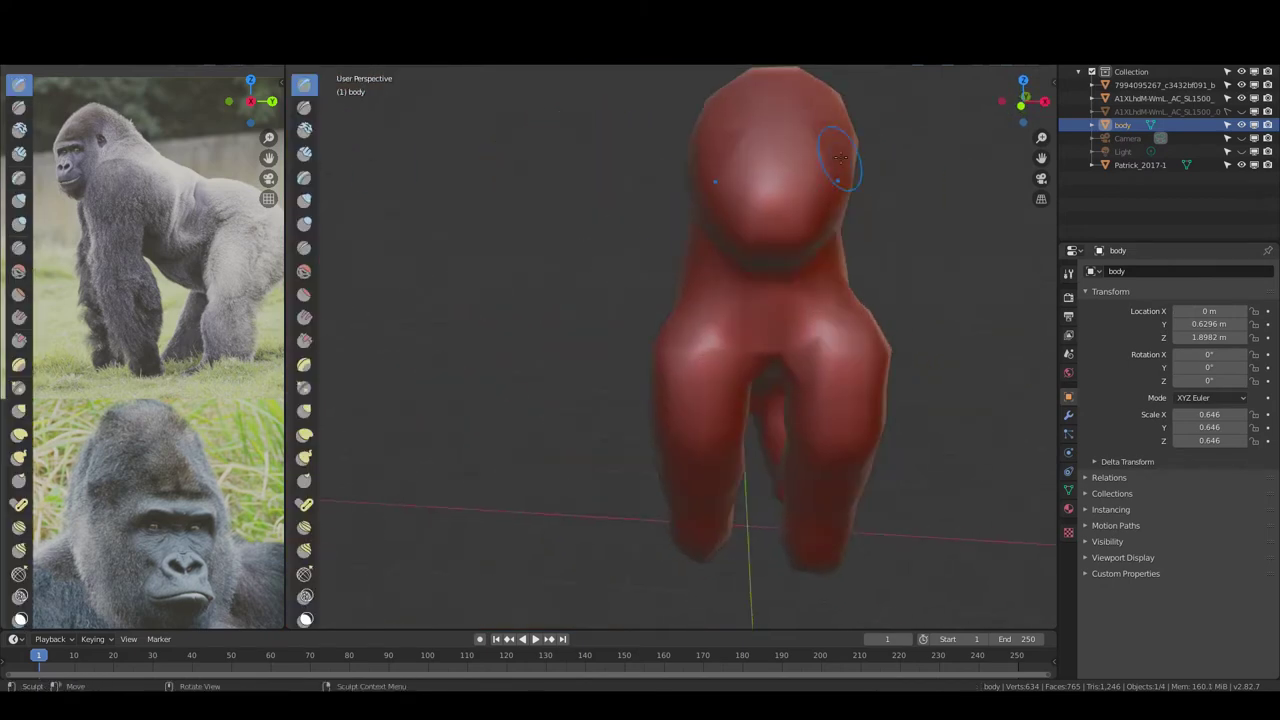
key("KP_1")
scroll(175, 483, "up", 4)
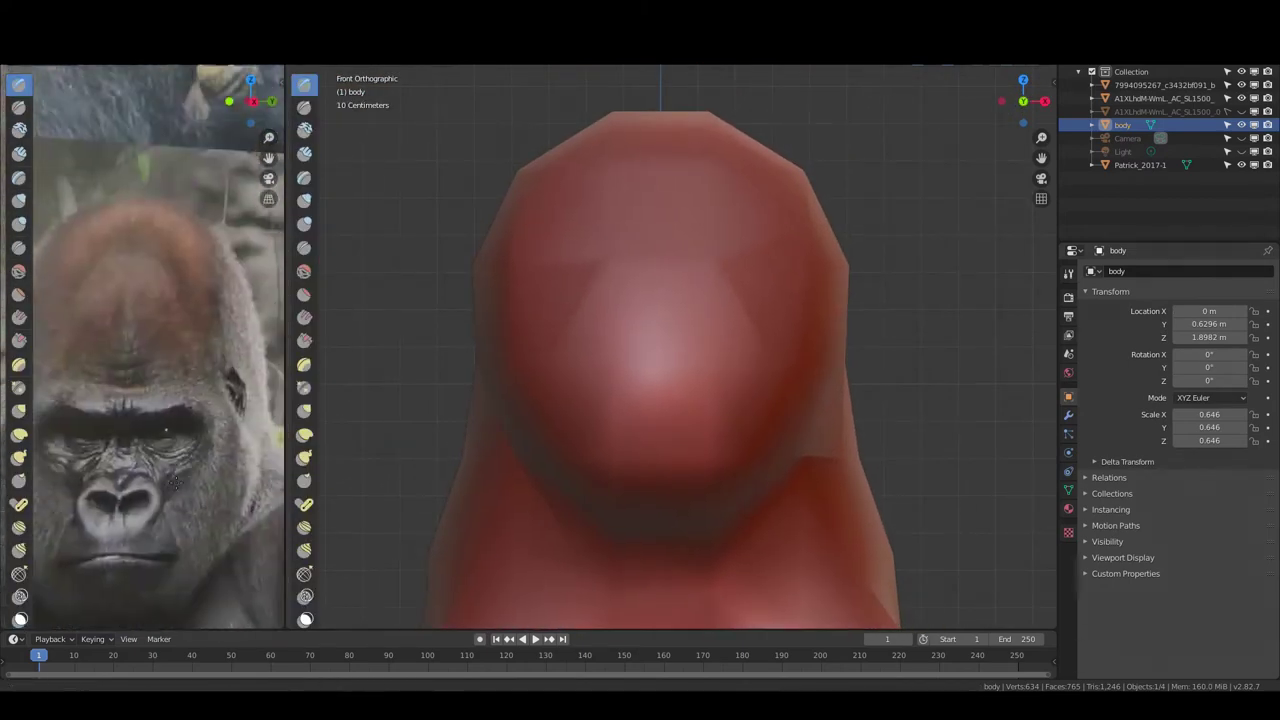
Enable Dyntopo and sculpt the brow, nose, cheeks, mouth, lower lip and chin
scroll(175, 483, "down", 3)
key("l")
key("ctrl+d")
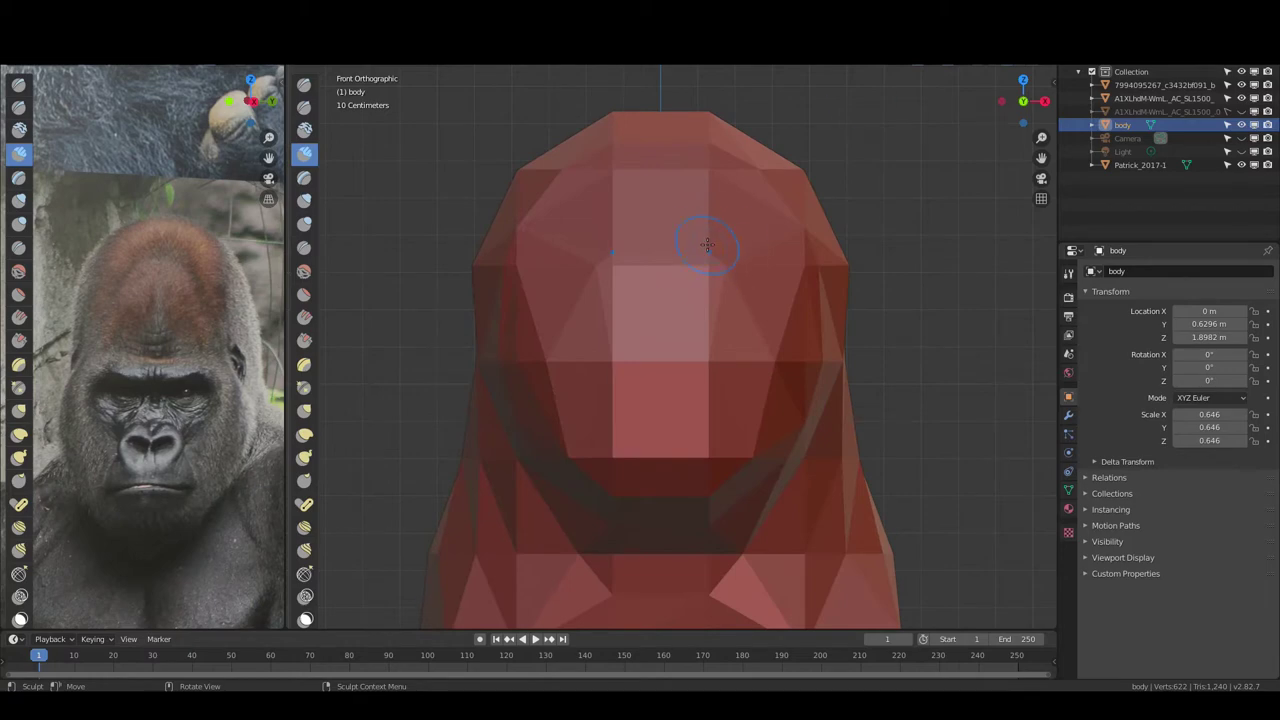
left_click_drag(566, 250, 625, 268)
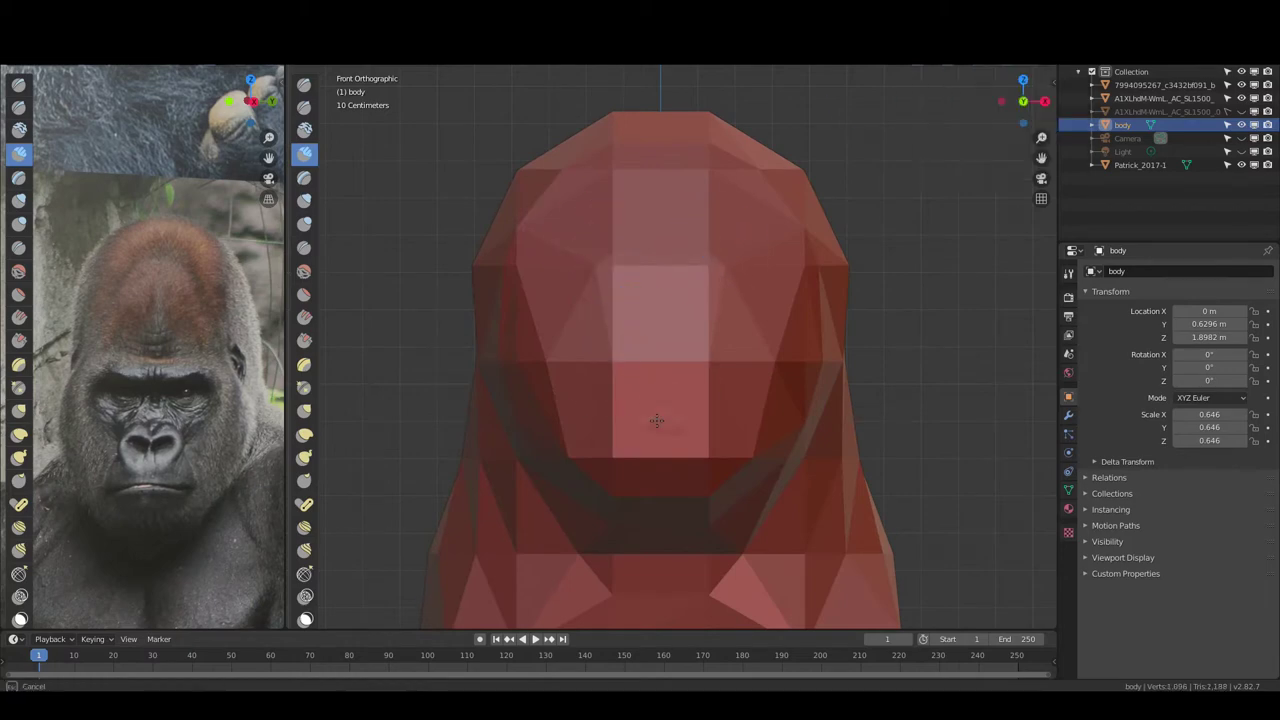
left_click_drag(656, 421, 626, 424)
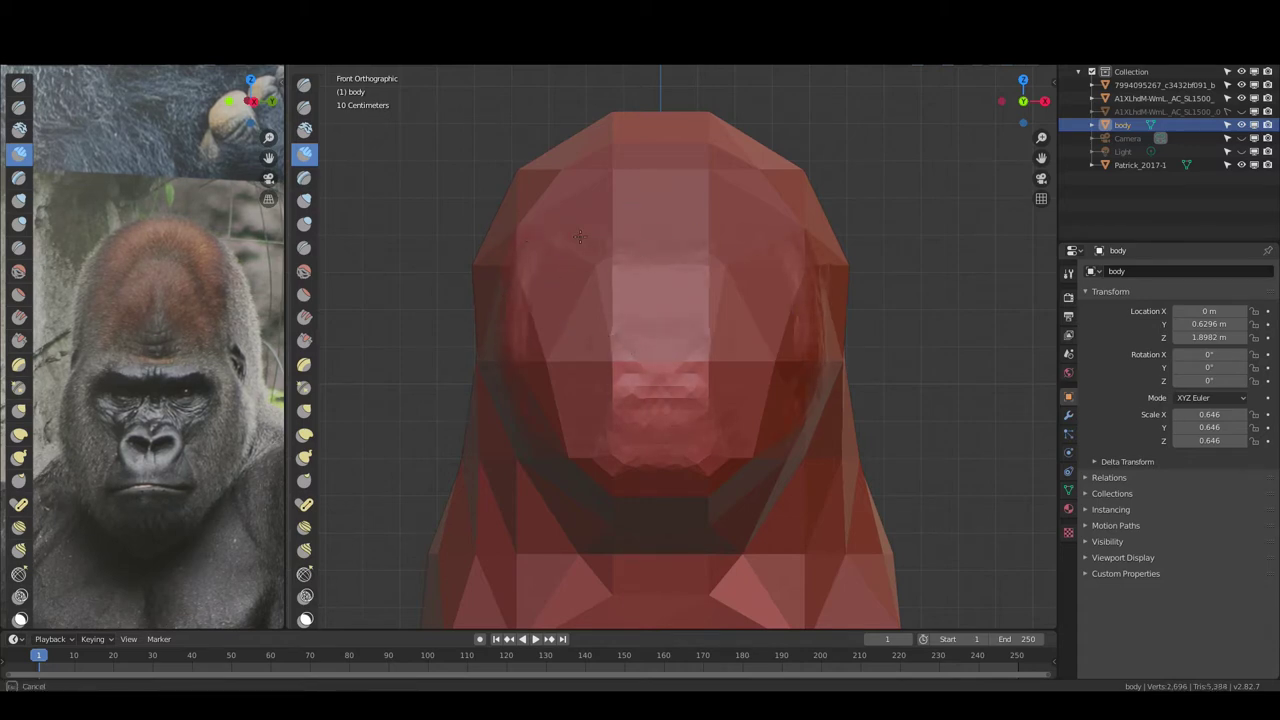
left_click_drag(641, 251, 641, 259)
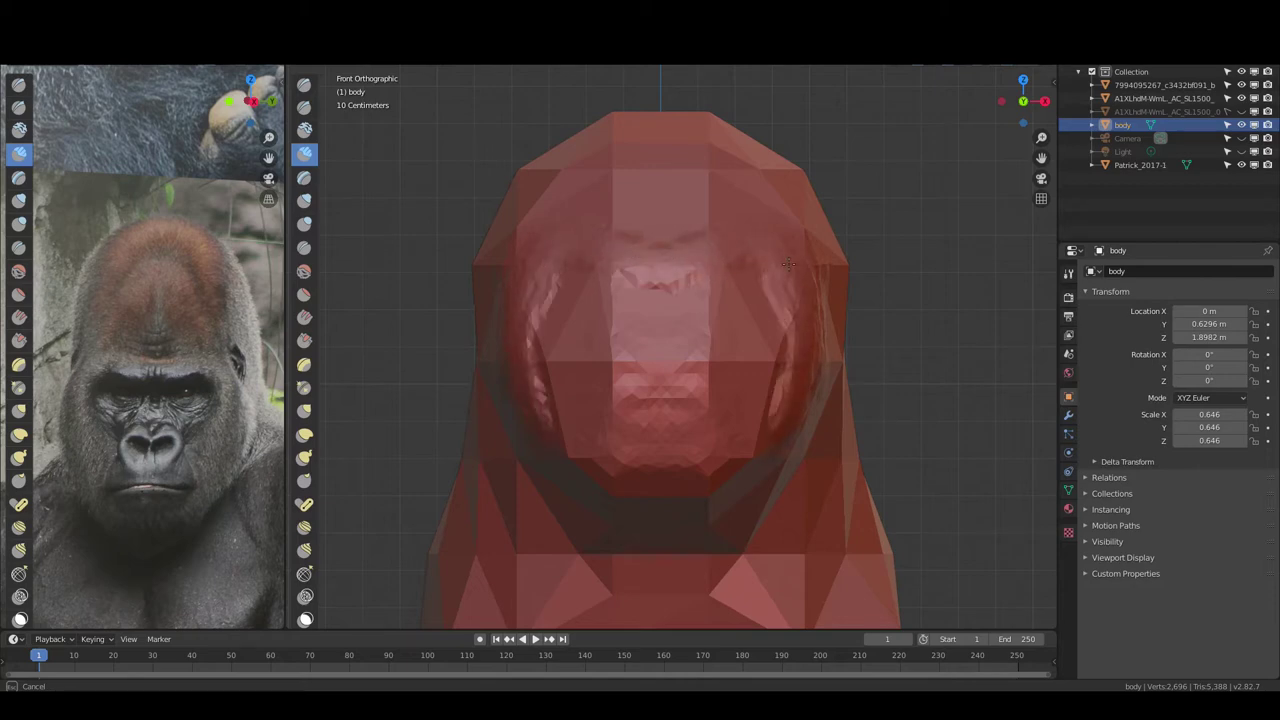
left_click_drag(641, 449, 556, 445)
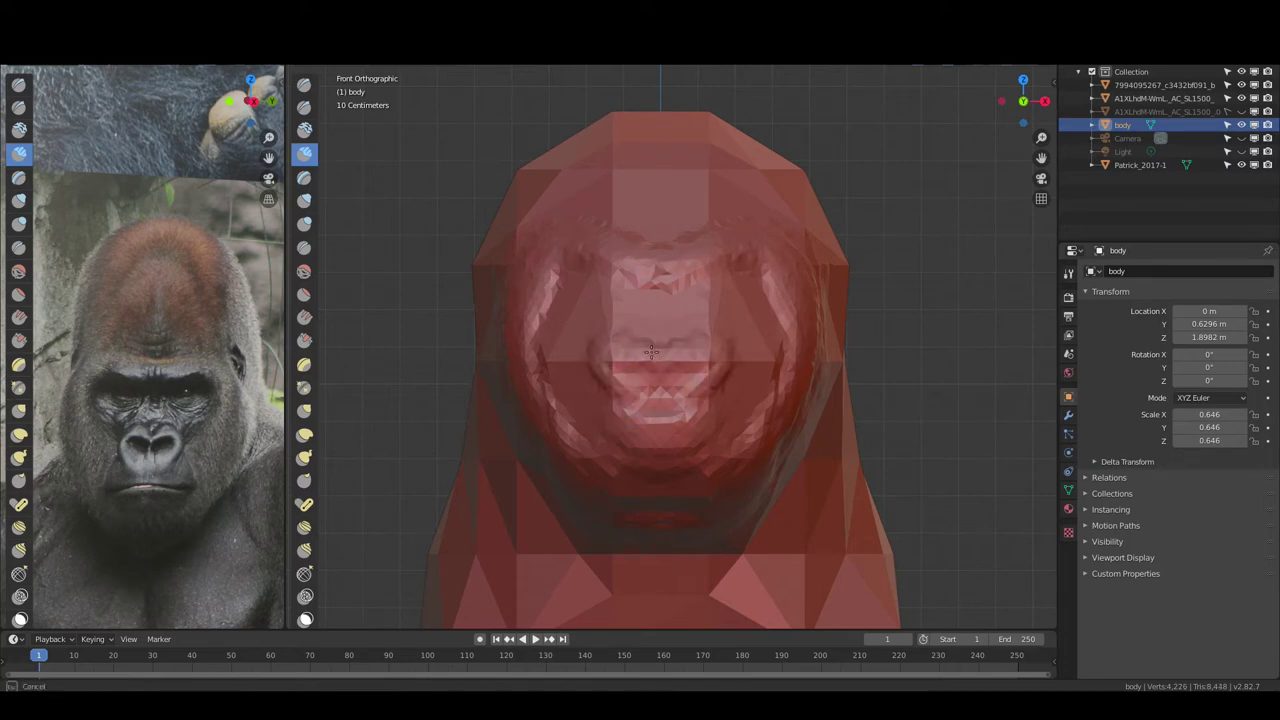
left_click_drag(651, 351, 648, 474)
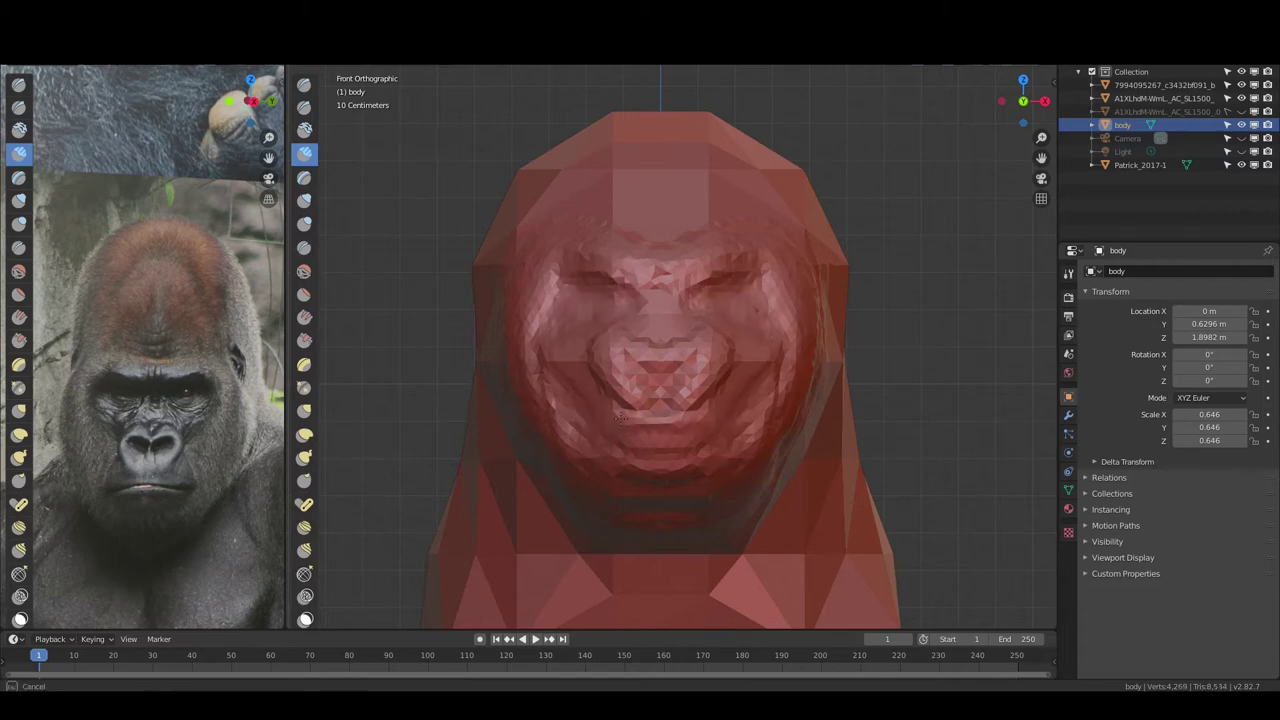
left_click_drag(650, 445, 605, 465)
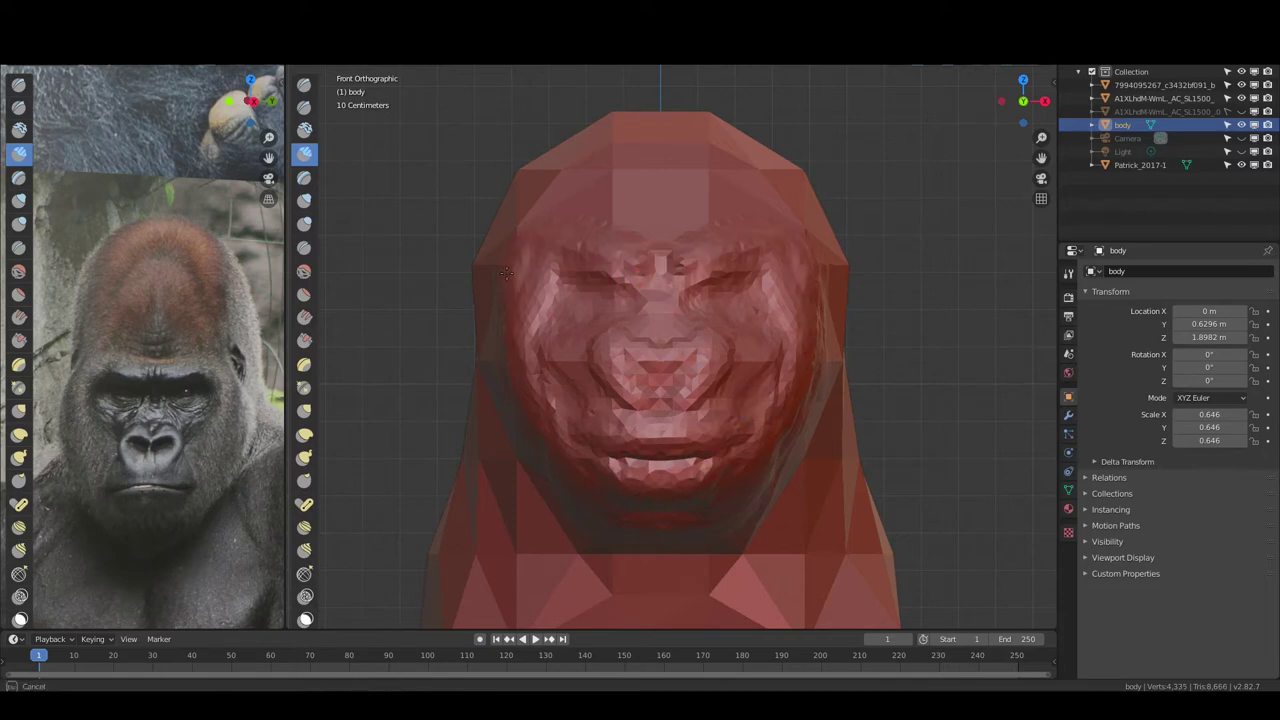
left_click_drag(525, 288, 520, 300)
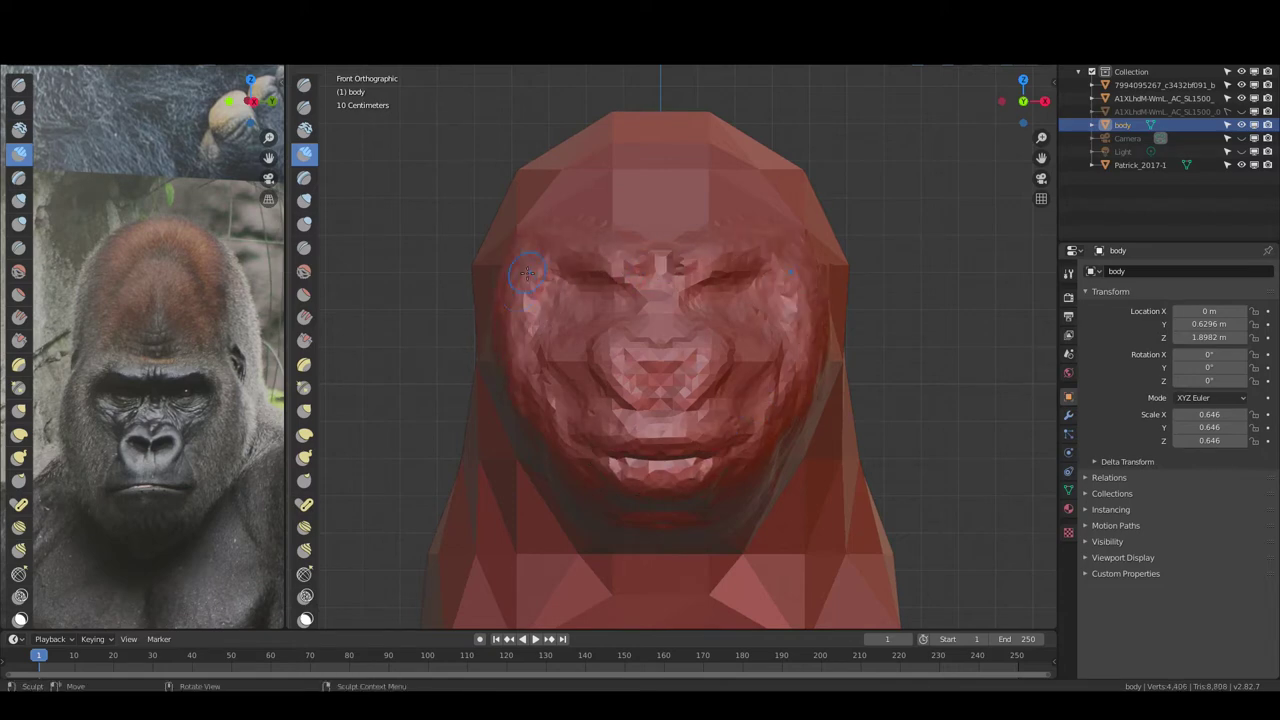
With Grab, pull the chin and neck, narrow the head's side and raise the crown
middle_click_drag(520, 300, 405, 407)
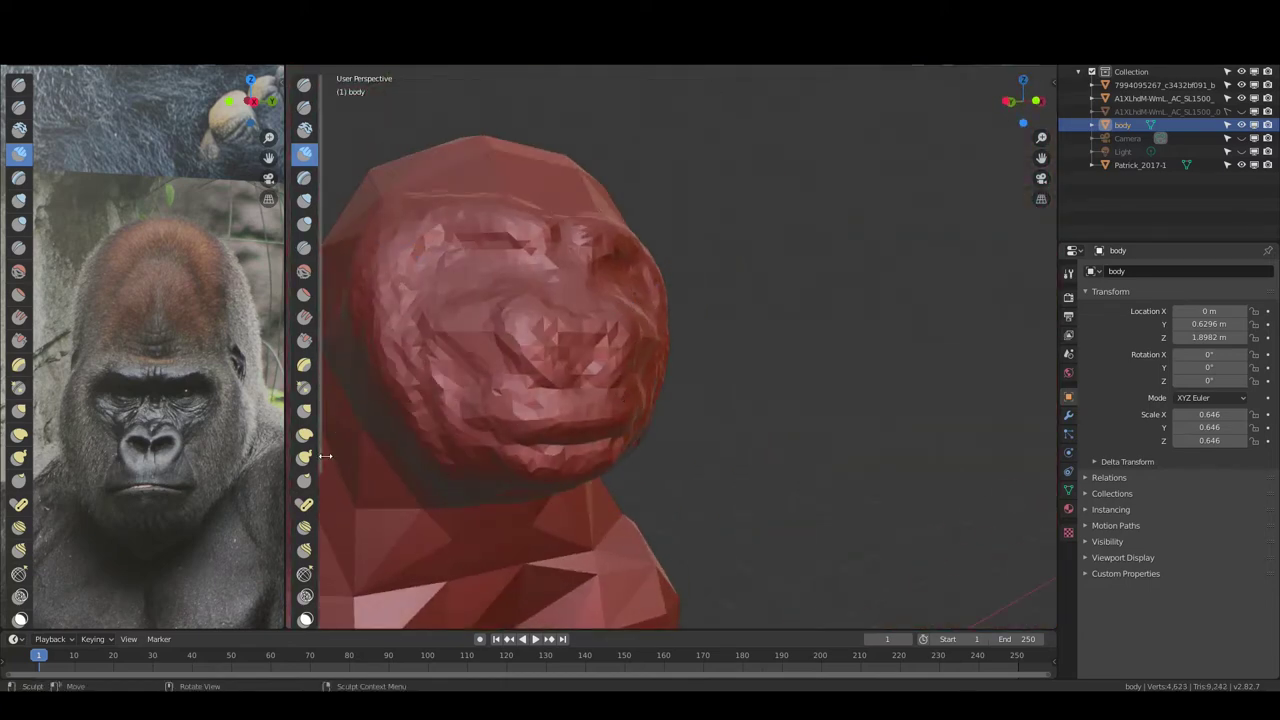
left_click(304, 409)
left_click_drag(530, 488, 550, 508)
middle_click_drag(551, 508, 531, 164)
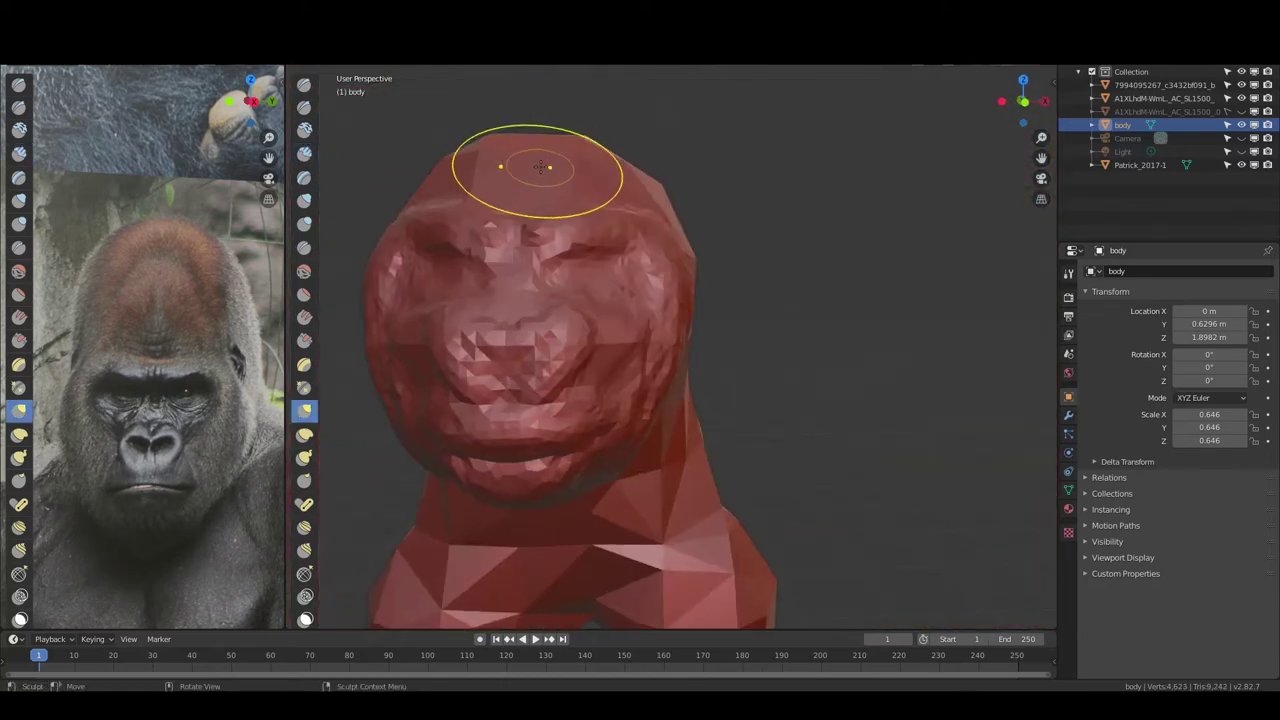
key("KP_1")
middle_click_drag(523, 218, 513, 390)
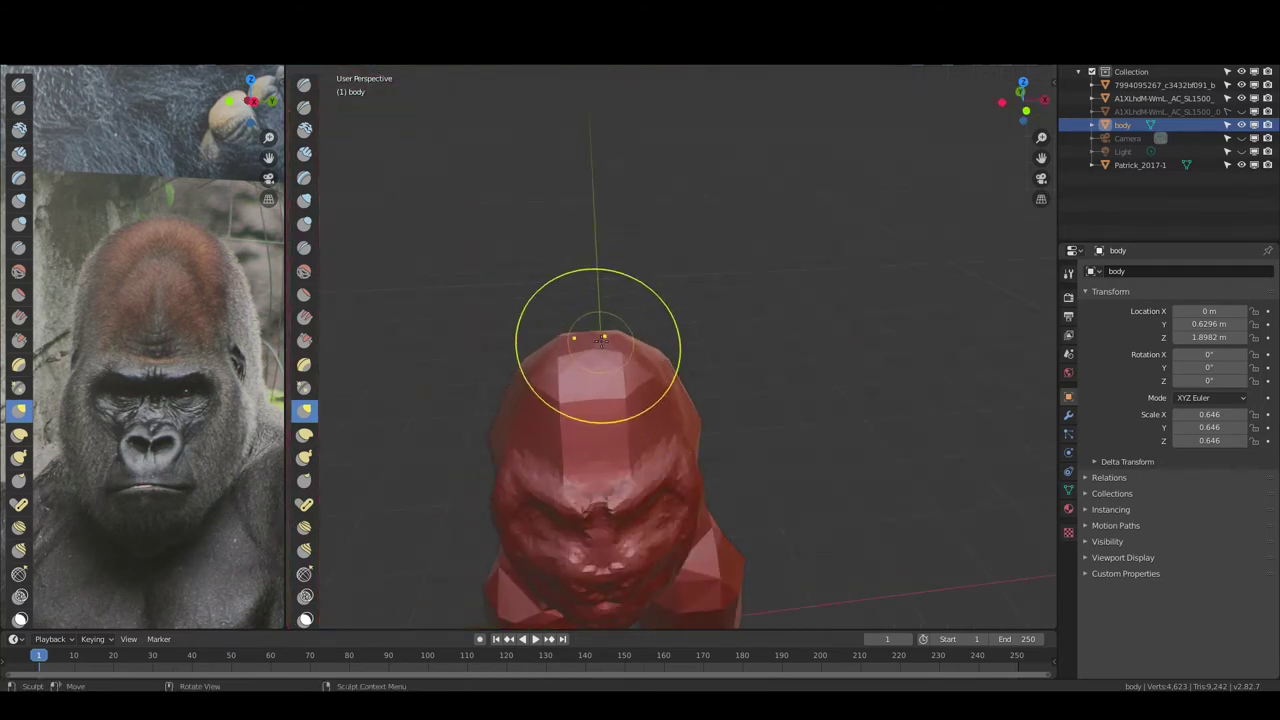
key("KP_1")
left_click_drag(533, 330, 496, 421)
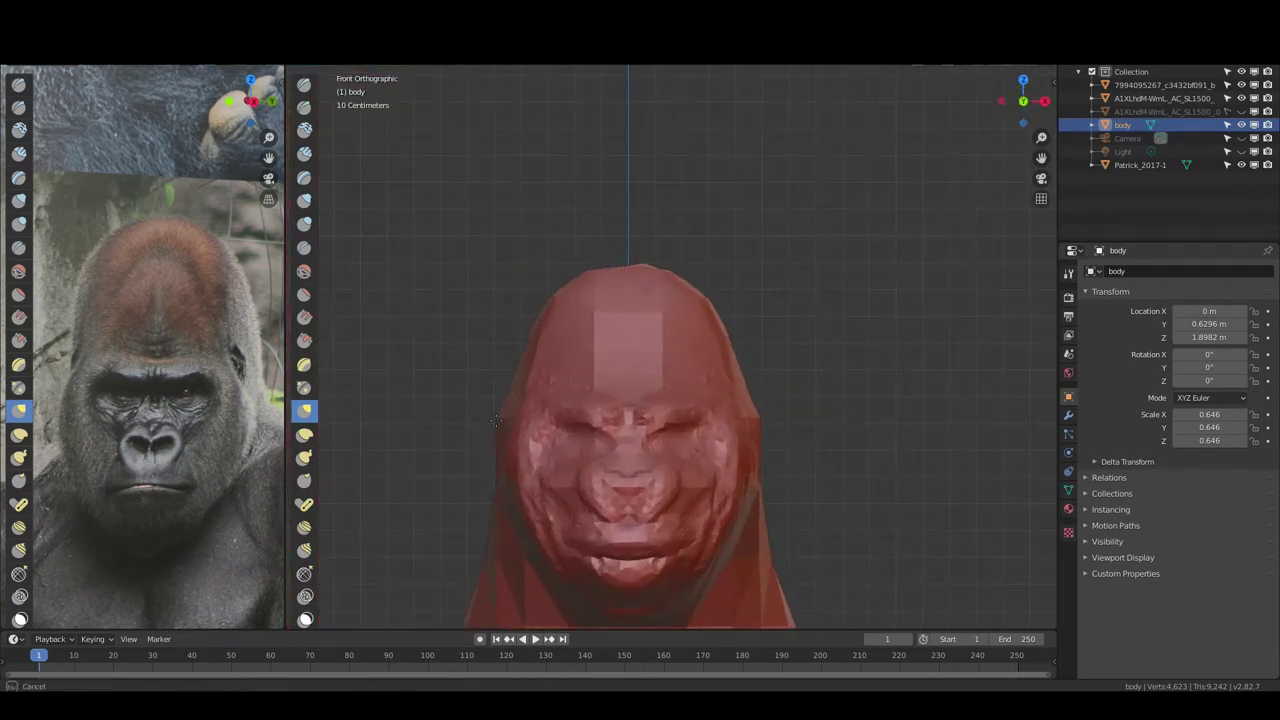
mouse_move(560, 300)
left_mouse_down()
mouse_move(708, 323)
mouse_move(740, 400)
mouse_move(629, 257)
left_mouse_up()
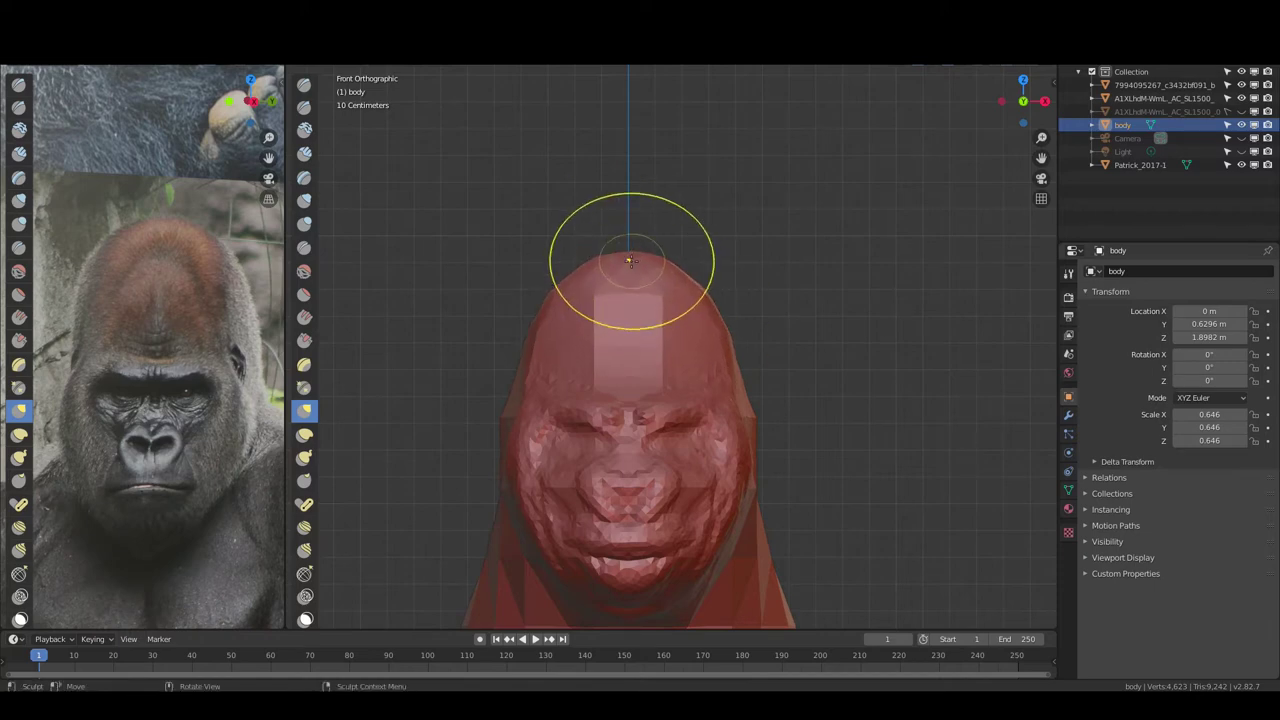
mouse_move(751, 421)
middle_mouse_down()
mouse_move(737, 529)
mouse_move(677, 234)
middle_mouse_up()
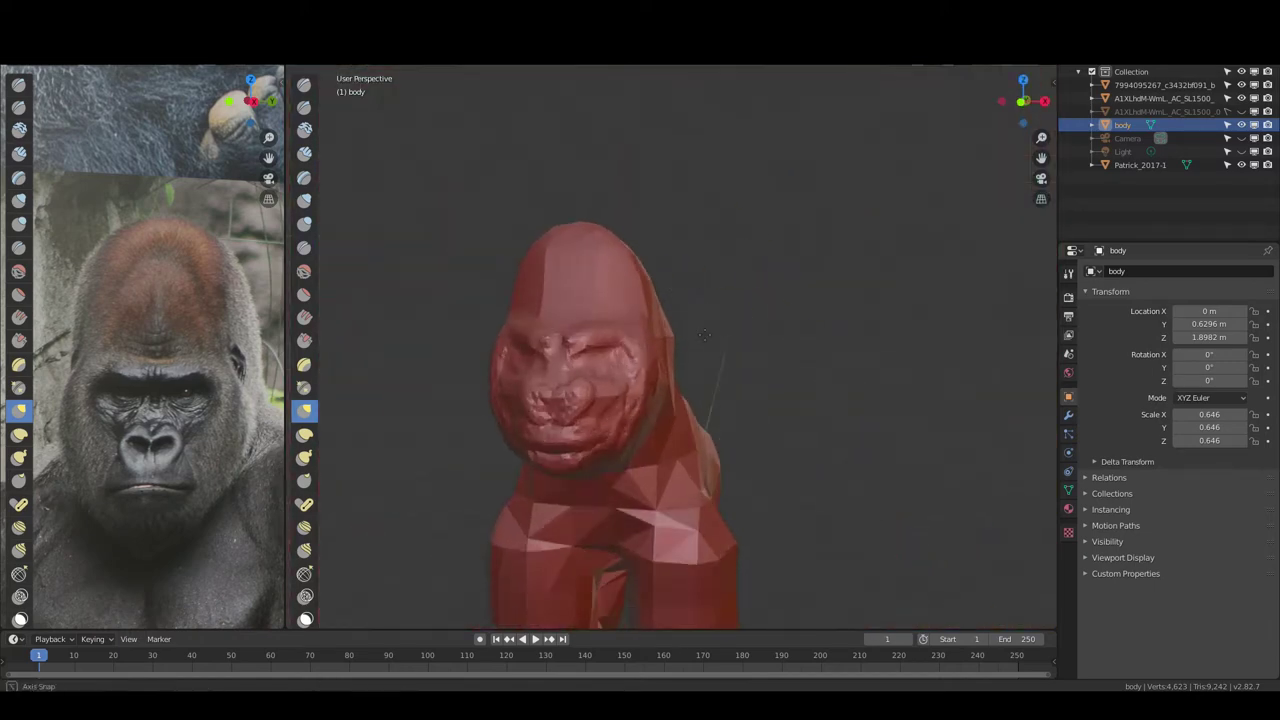
mouse_move(673, 219)
left_mouse_down()
mouse_move(703, 239)
mouse_move(691, 250)
mouse_move(700, 240)
left_mouse_up()
Select the Grab brush and bring the view back to the front of the head
left_click(304, 153)
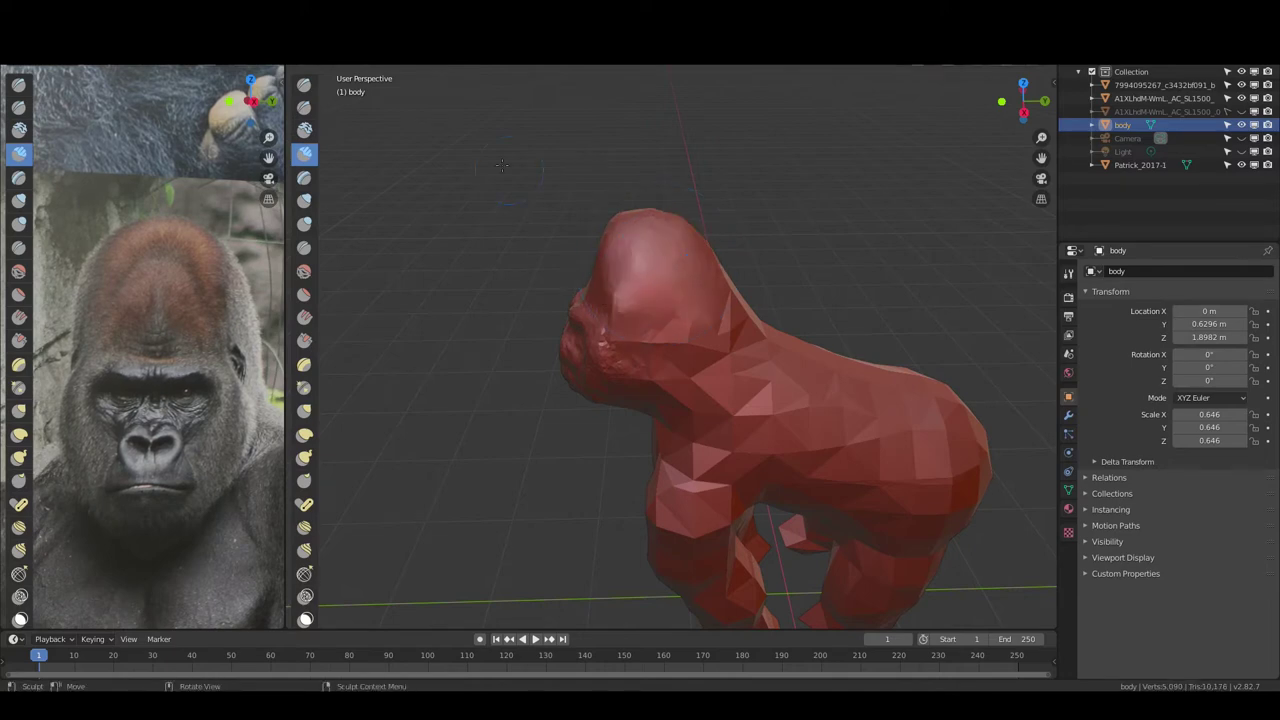
left_click(304, 270)
middle_click_drag(681, 241, 625, 336)
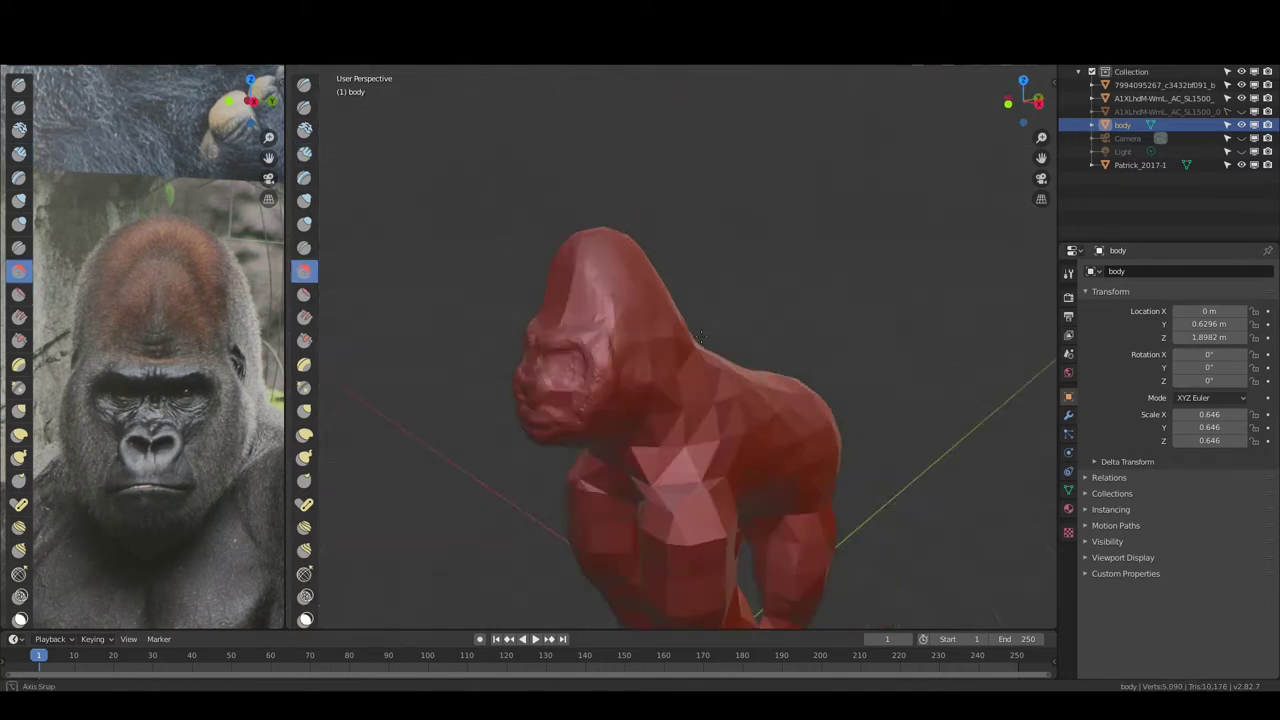
key("g")
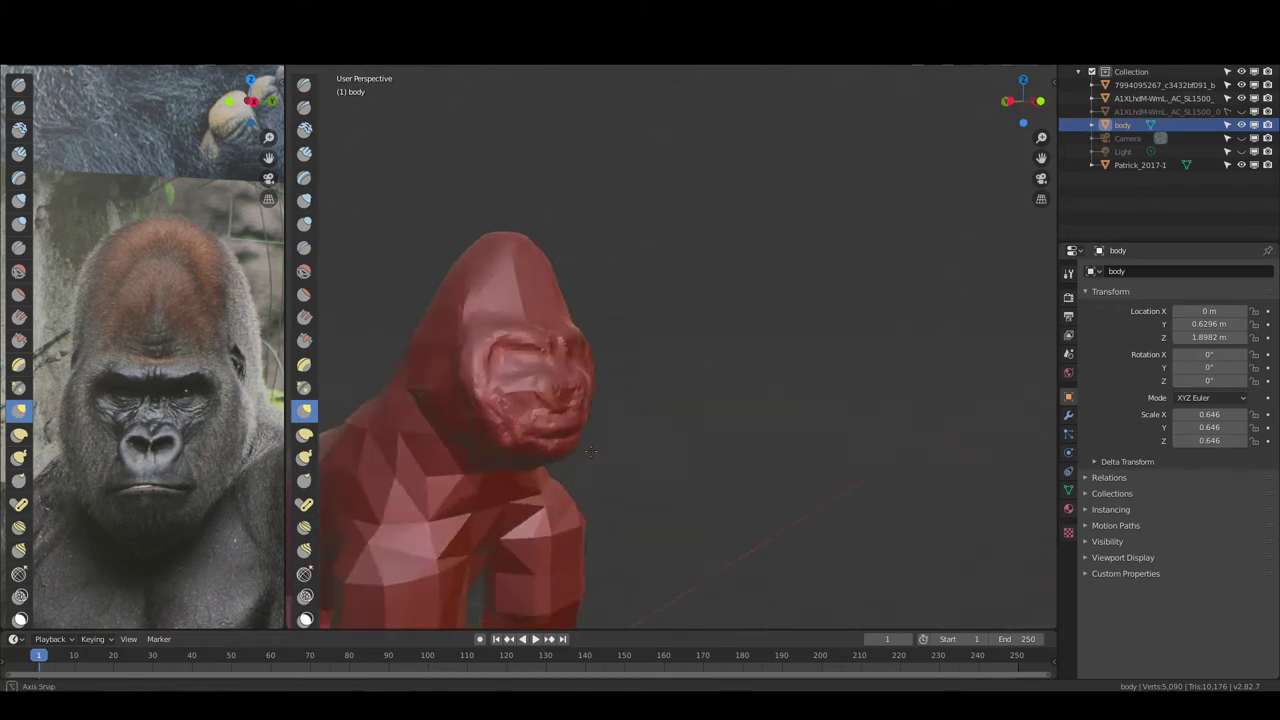
middle_click_drag(502, 428, 557, 371, "alt")
scroll(557, 371, "up", 3)
Build up the nose and upper lip area with Clay Strips from a three-quarter view
key("l")
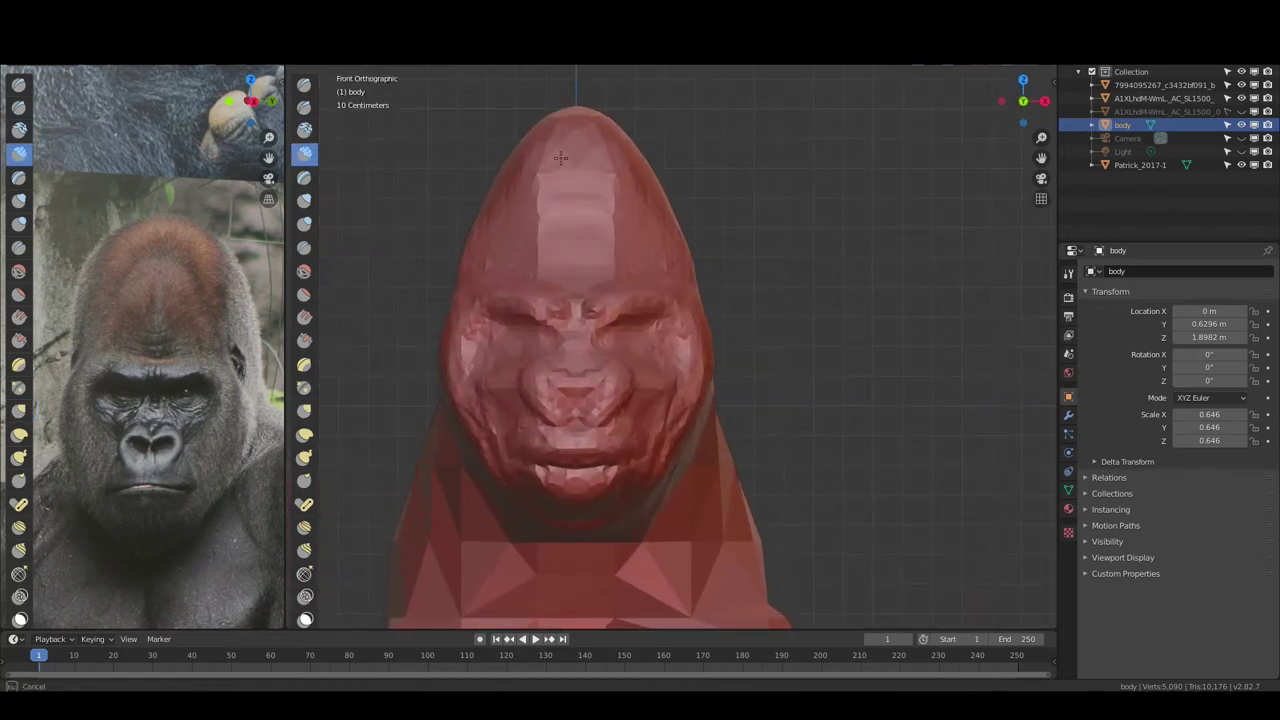
key("g")
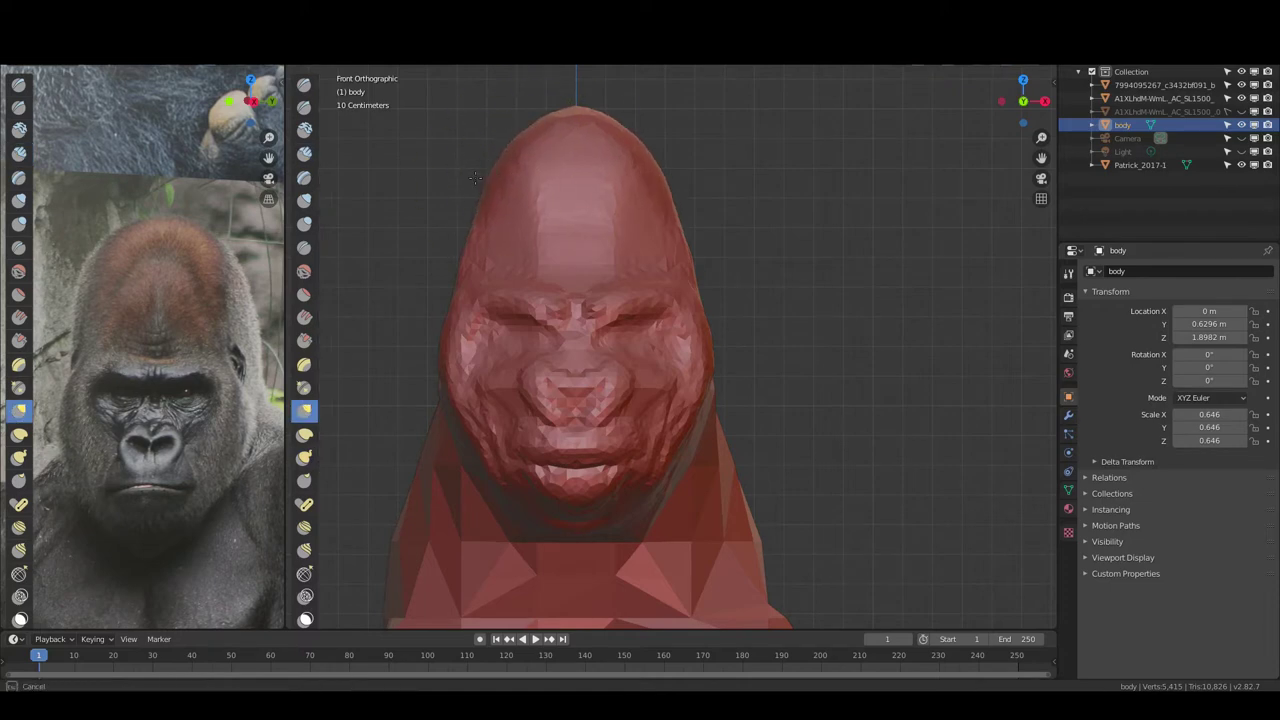
mouse_move(729, 194)
middle_mouse_down()
mouse_move(851, 263)
mouse_move(871, 171)
mouse_move(785, 267)
middle_mouse_up()
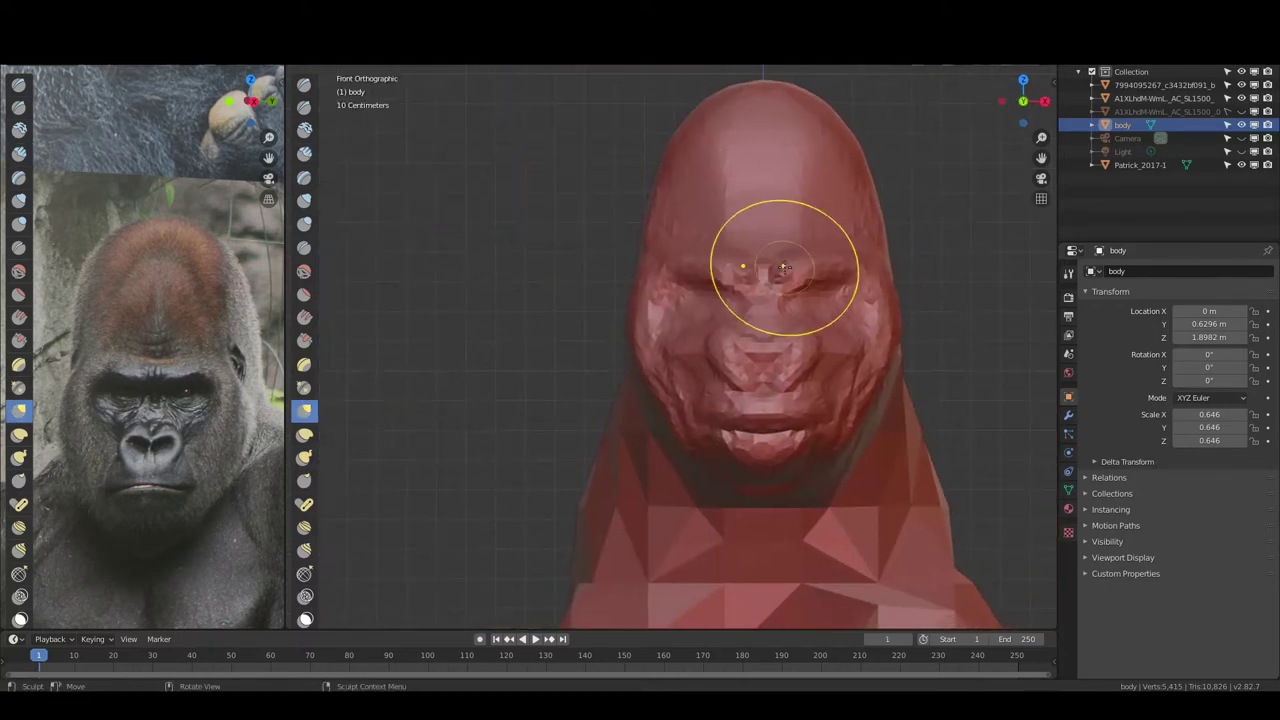
key("c")
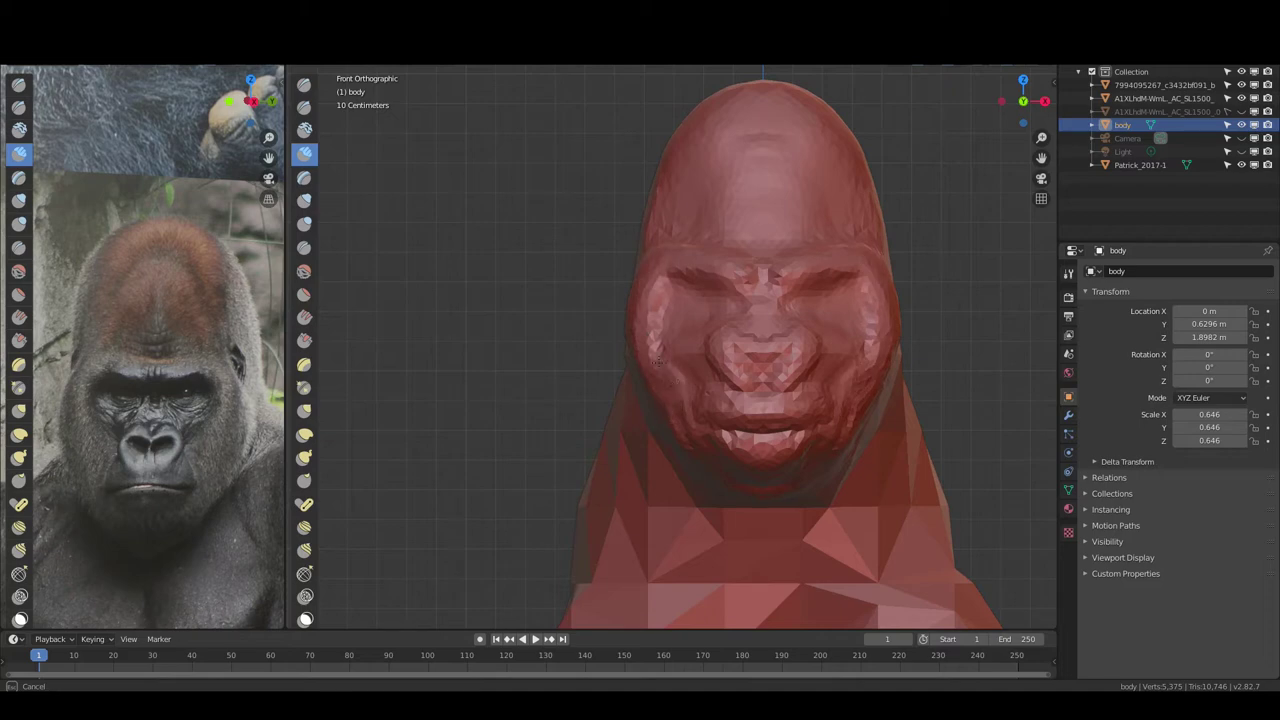
scroll(762, 302, "up", 1)
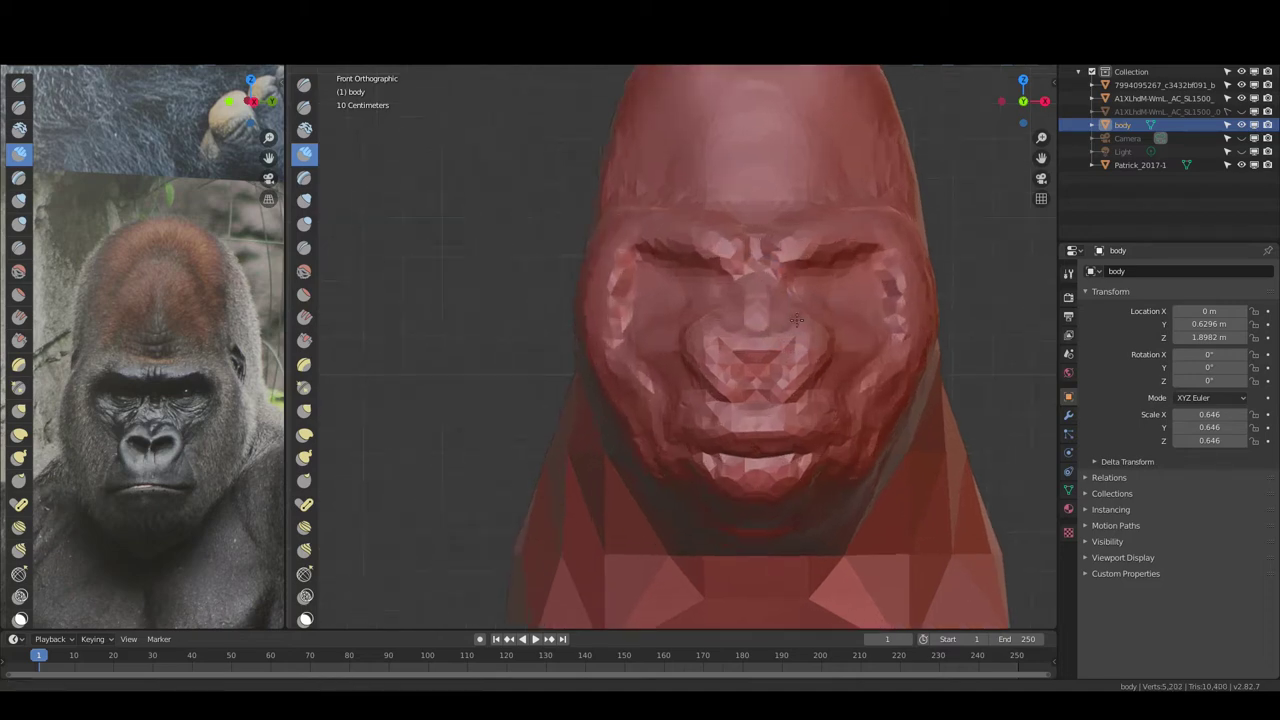
scroll(731, 354, "up", 1)
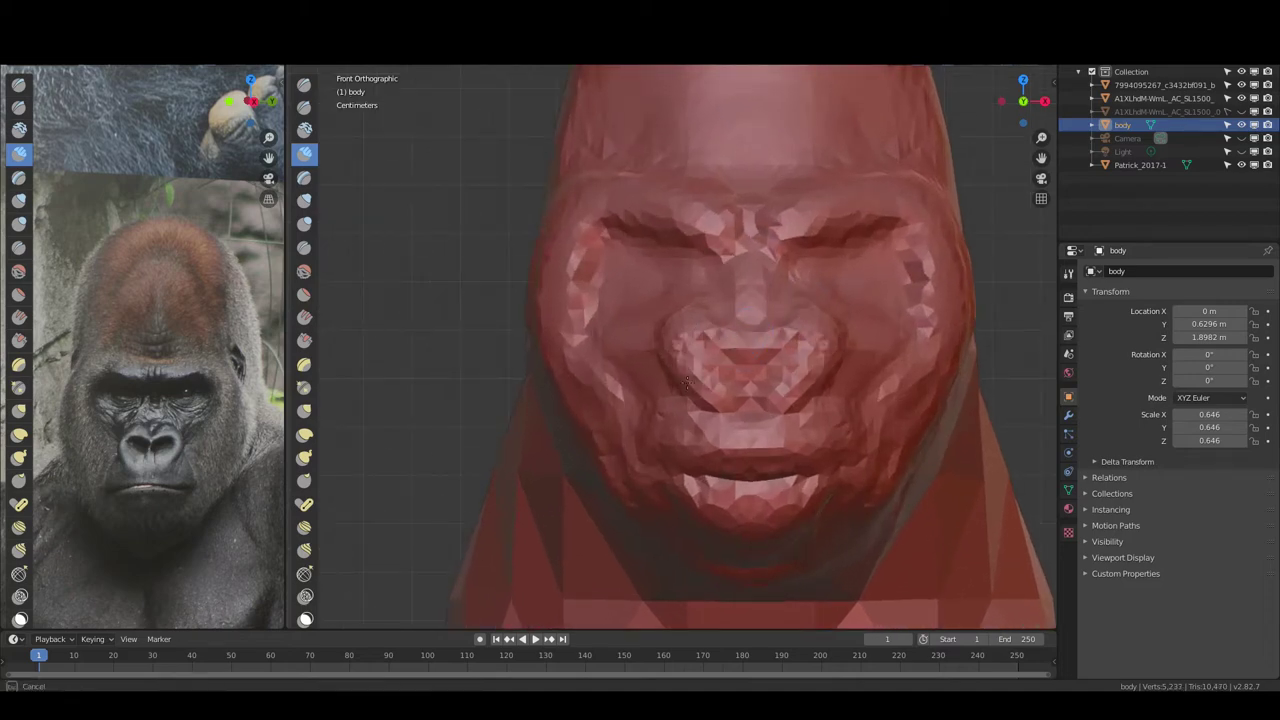
left_click_drag(687, 382, 713, 332)
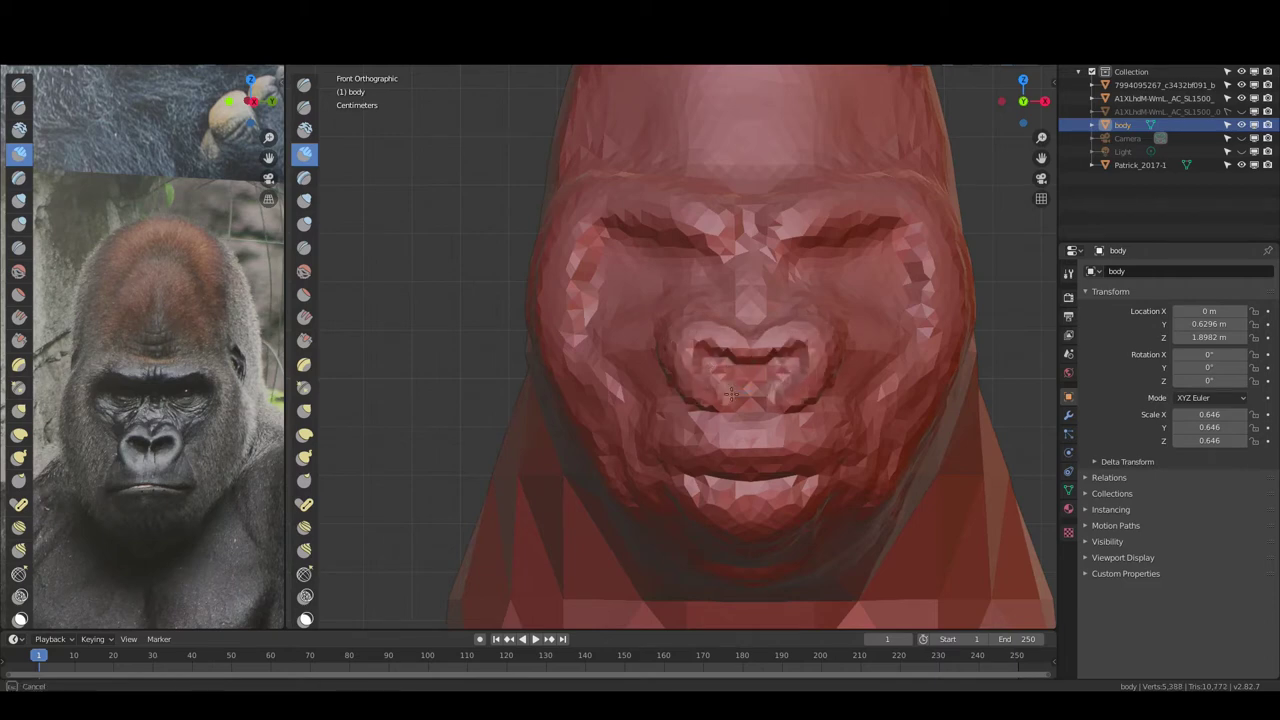
left_click_drag(731, 394, 702, 362)
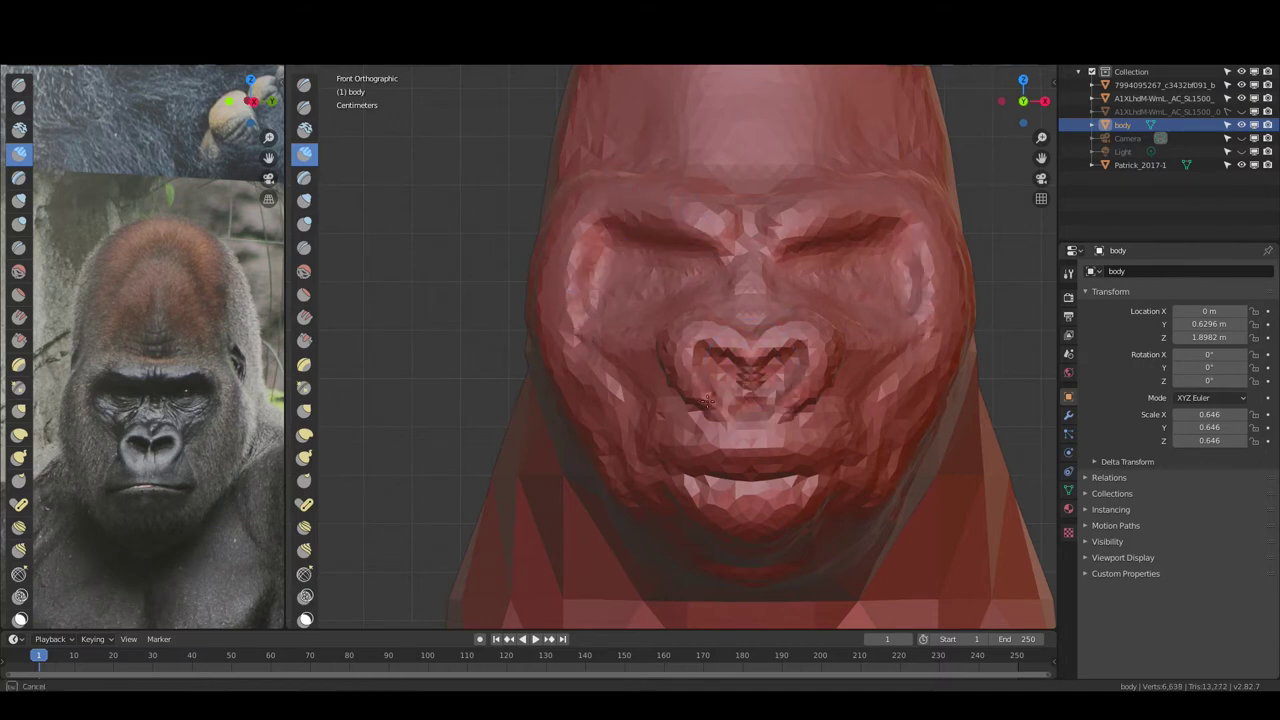
With the Draw brush, deepen both nostrils and define the upper lip, lower lip and mouth line
key("x")
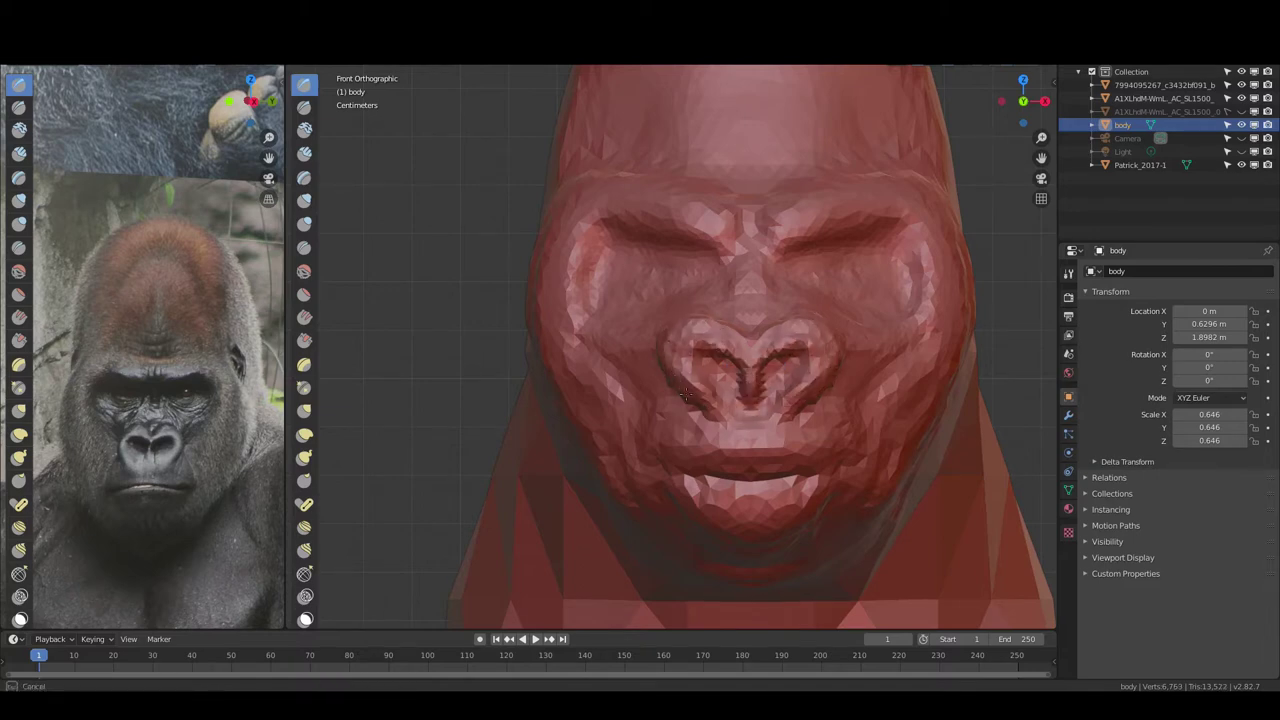
left_click_drag(686, 394, 727, 420)
mouse_move(788, 350)
left_mouse_down()
mouse_move(705, 370)
mouse_move(805, 440)
mouse_move(670, 430)
mouse_move(792, 454)
mouse_move(747, 422)
left_mouse_up()
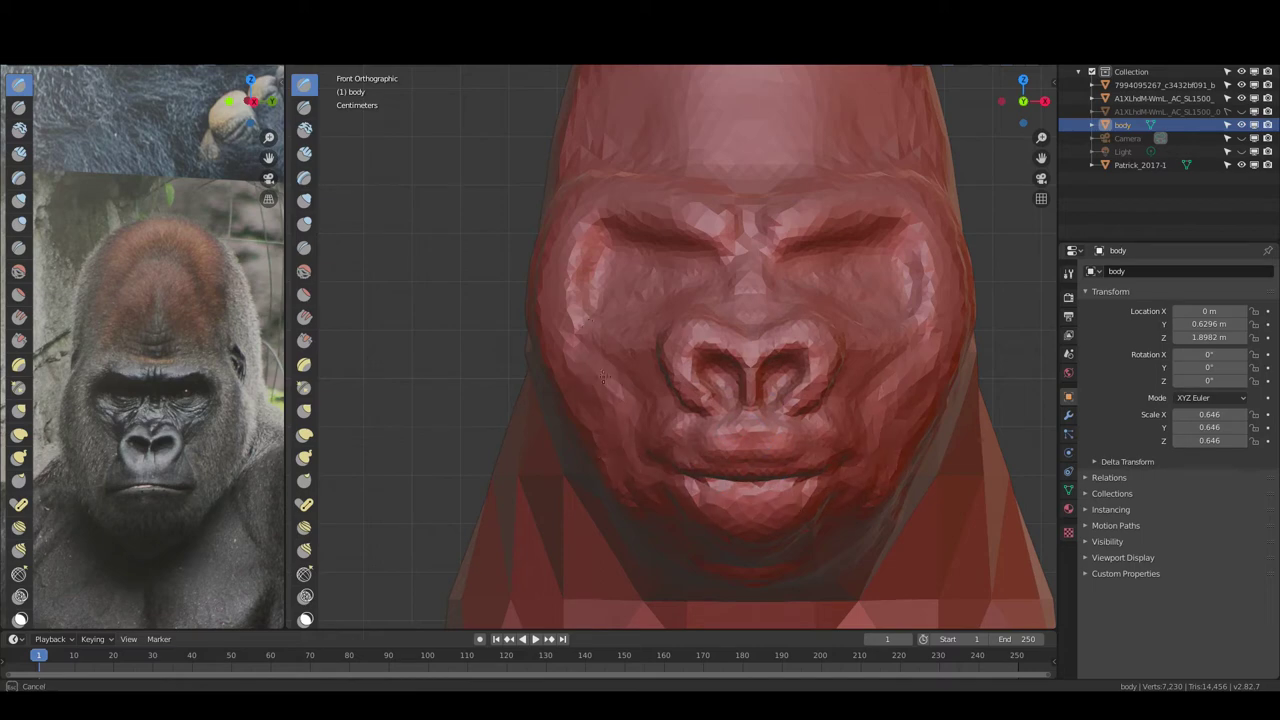
mouse_move(768, 403)
left_mouse_down()
mouse_move(682, 437)
mouse_move(843, 455)
mouse_move(670, 435)
left_mouse_up()
left_click_drag(722, 385, 657, 487)
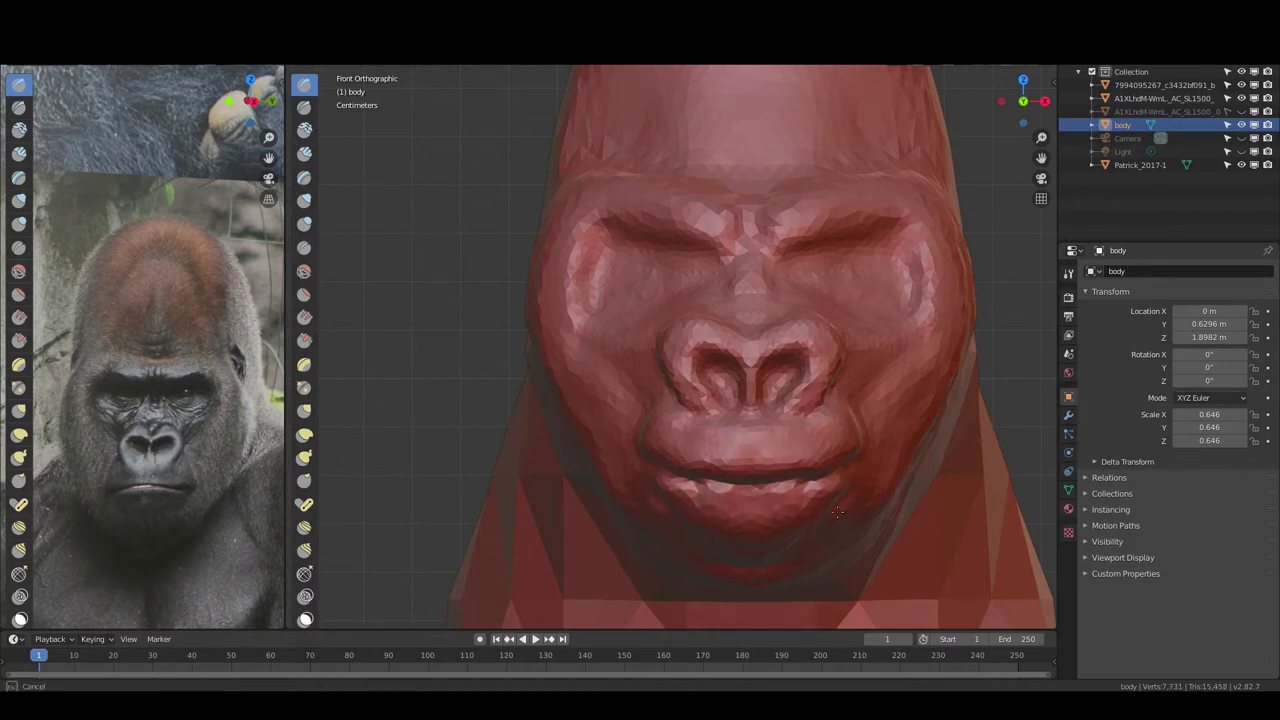
middle_click_drag(803, 551, 795, 535)
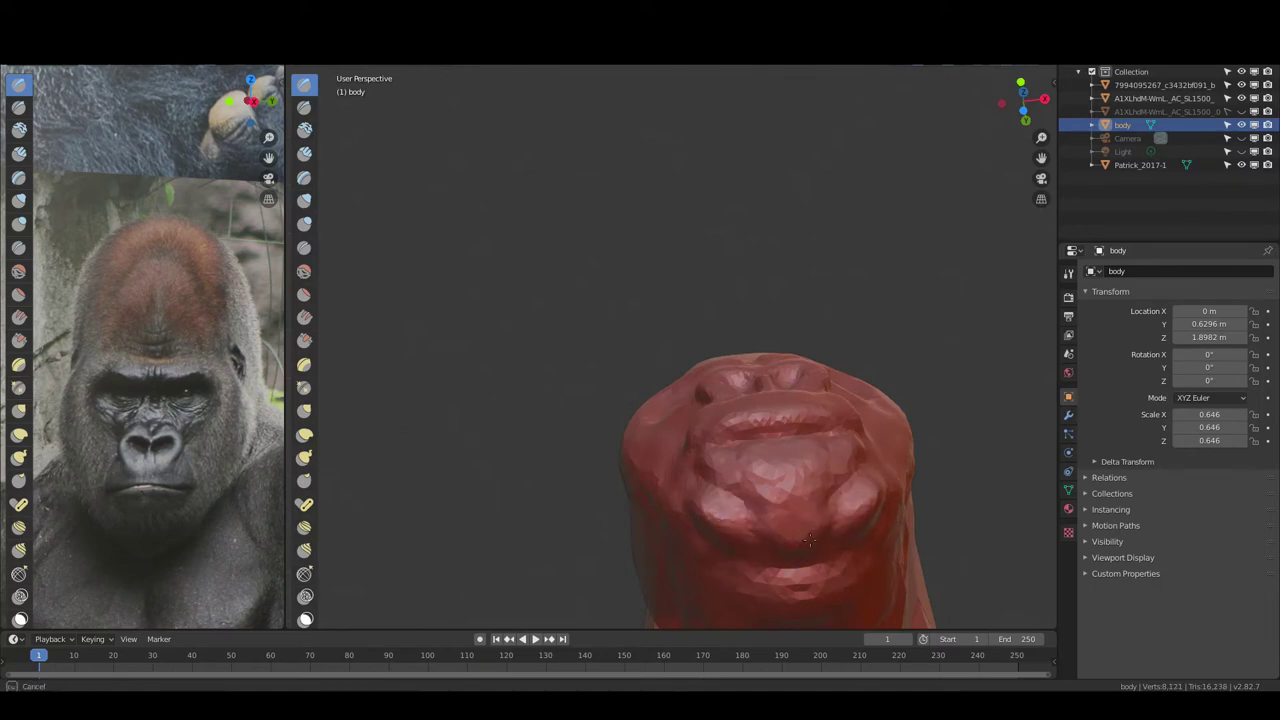
Sculpt and re-sculpt the chin surface
left_click_drag(795, 535, 805, 525)
left_click(304, 107)
left_click(304, 150)
left_click_drag(709, 527, 694, 510)
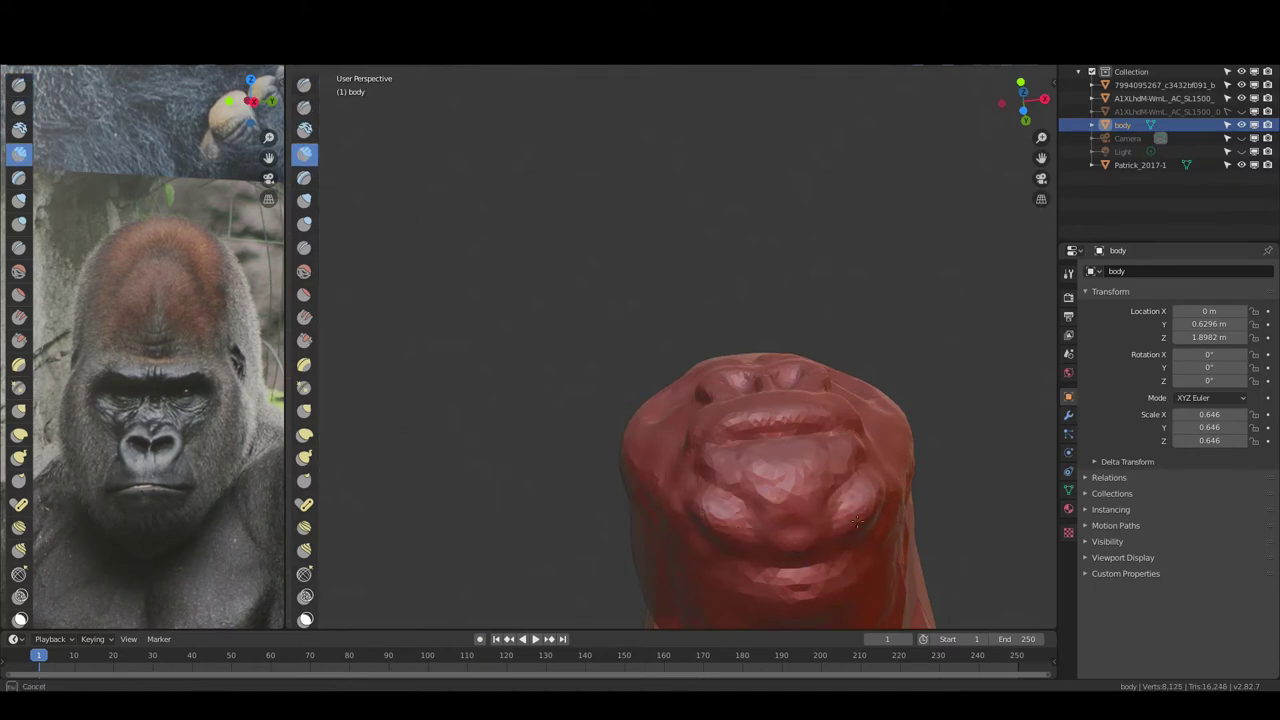
left_click_drag(857, 522, 805, 504)
mouse_move(802, 520)
middle_mouse_down()
mouse_move(823, 557)
mouse_move(775, 458)
middle_mouse_up()
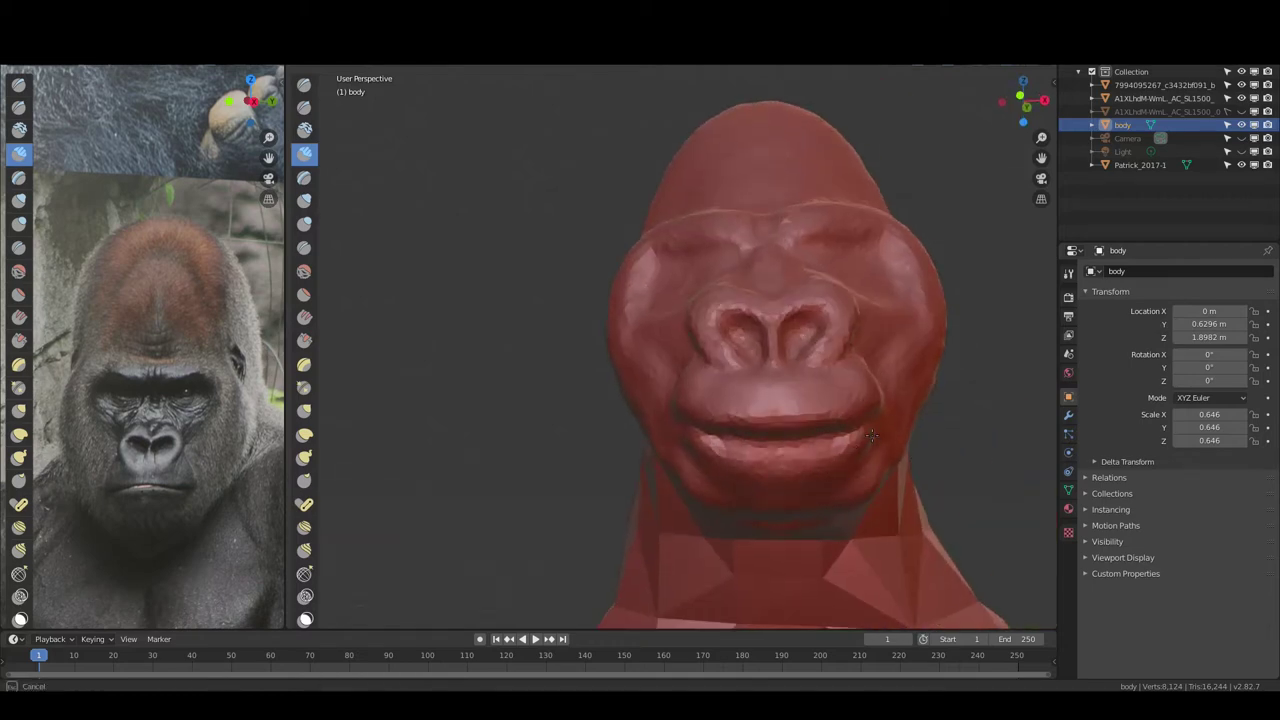
Deepen the nostrils and define the nose bridge from the right profile
mouse_move(872, 437)
middle_mouse_down()
mouse_move(672, 368)
mouse_move(665, 400)
middle_mouse_up()
mouse_move(797, 404)
middle_mouse_down()
mouse_move(699, 289)
mouse_move(820, 357)
middle_mouse_up()
key("g")
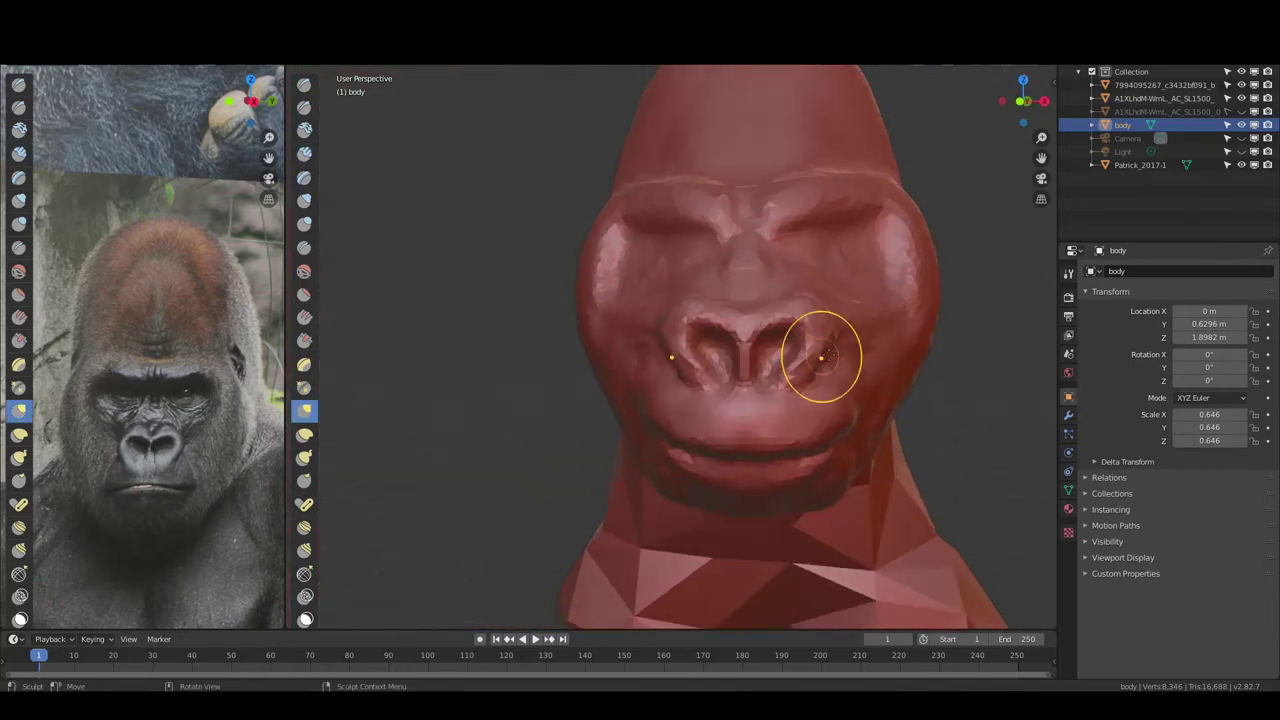
mouse_move(734, 305)
left_mouse_down()
mouse_move(757, 349)
mouse_move(819, 364)
mouse_move(714, 443)
mouse_move(791, 434)
mouse_move(737, 451)
mouse_move(657, 432)
left_mouse_up()
Check the mouth and nose from the side, the front and above
mouse_move(657, 432)
middle_mouse_down()
mouse_move(751, 471)
mouse_move(790, 450)
middle_mouse_up()
scroll(871, 429, "up", 3)
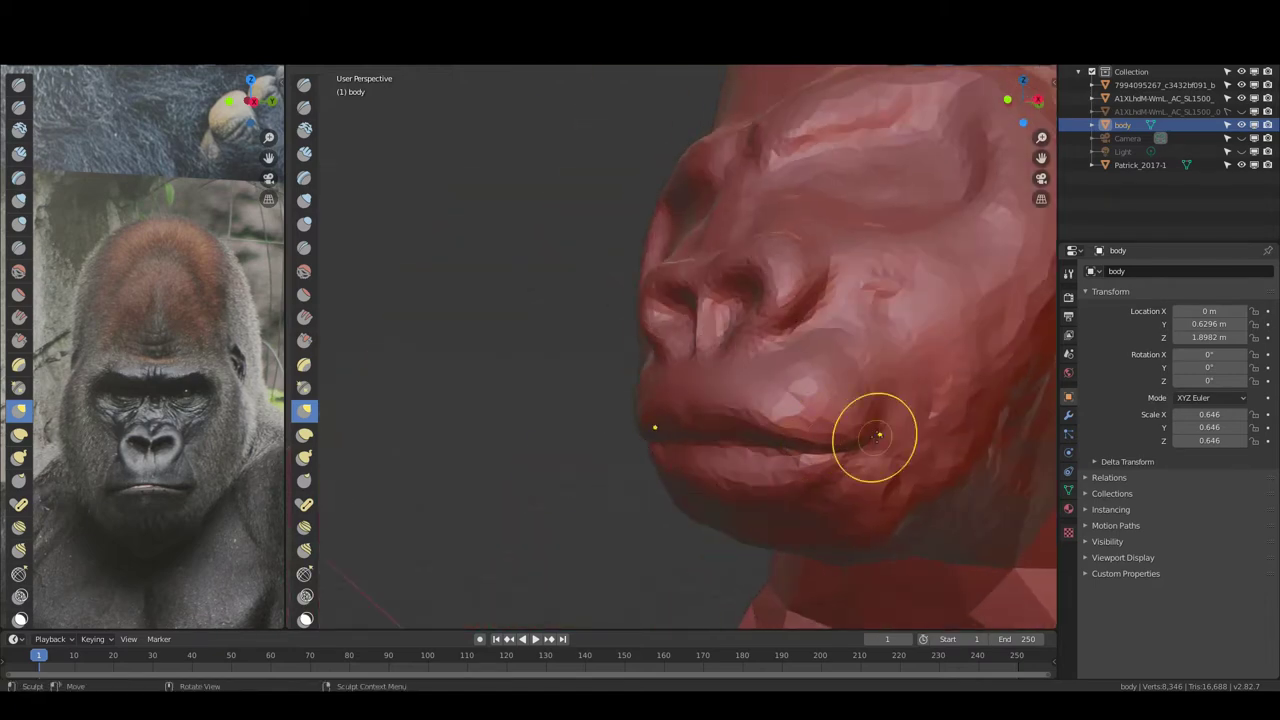
mouse_move(871, 429)
middle_mouse_down()
mouse_move(866, 383)
mouse_move(900, 414)
middle_mouse_up()
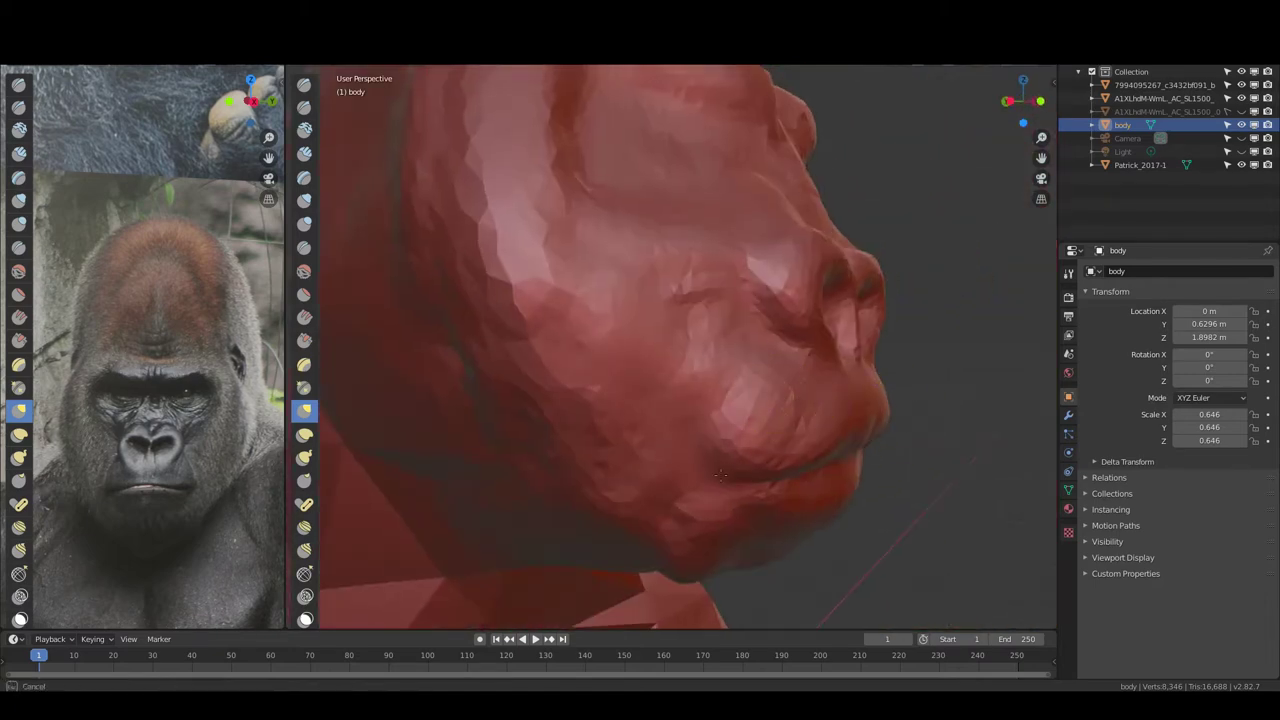
scroll(676, 289, "down", 3)
mouse_move(676, 289)
middle_mouse_down()
mouse_move(677, 263)
mouse_move(714, 293)
middle_mouse_up()
scroll(702, 238, "up", 3)
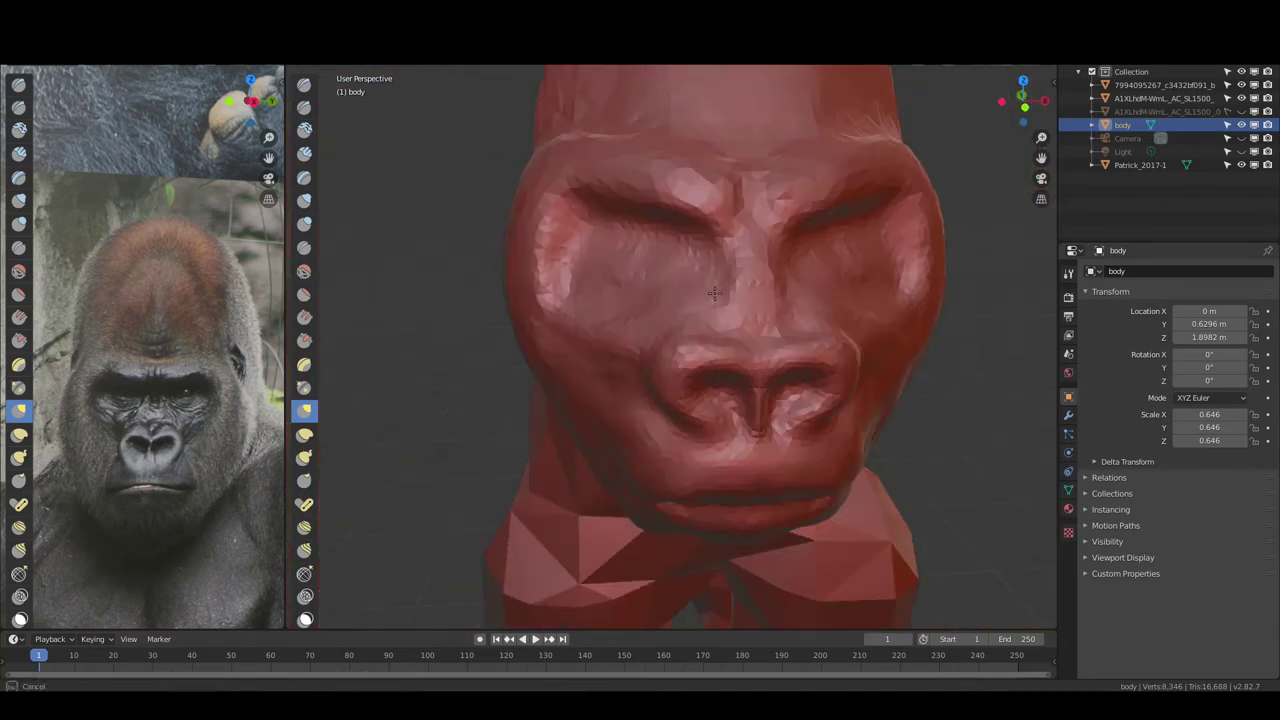
scroll(640, 260, "down", 3)
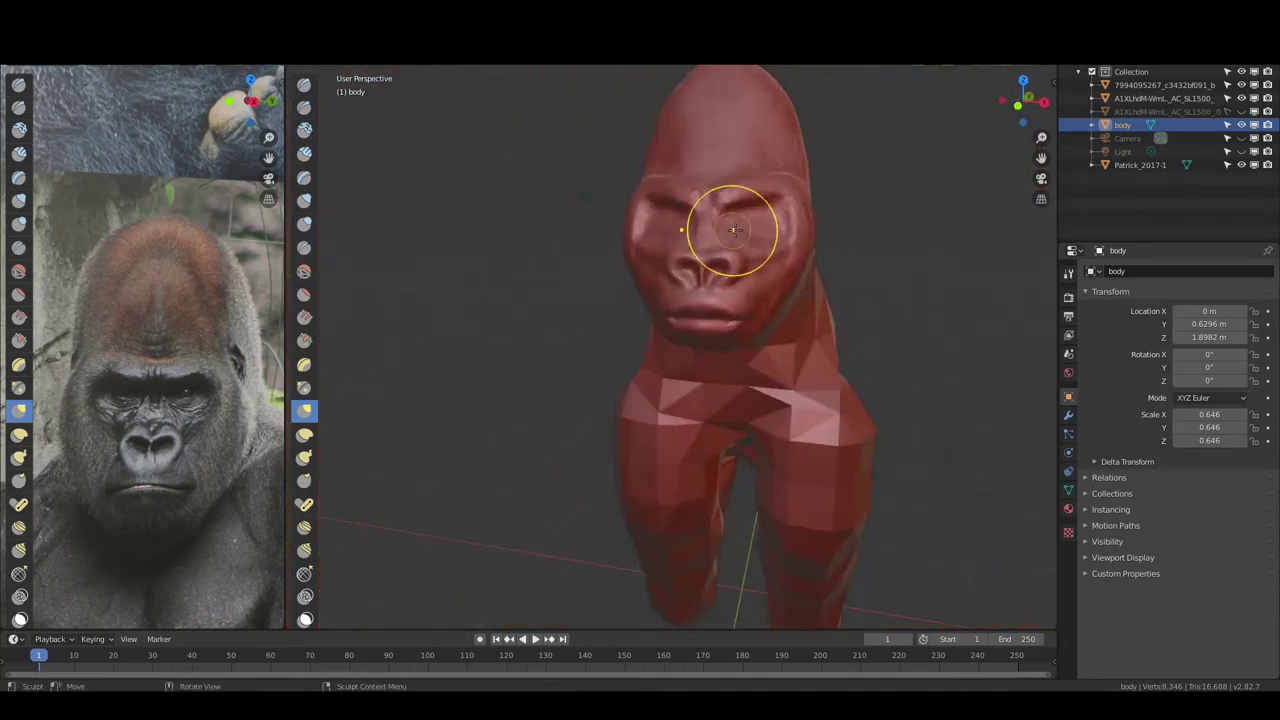
mouse_move(714, 214)
middle_mouse_down()
mouse_move(827, 175)
mouse_move(565, 240)
mouse_move(634, 251)
middle_mouse_up()
scroll(540, 279, "up", 1)
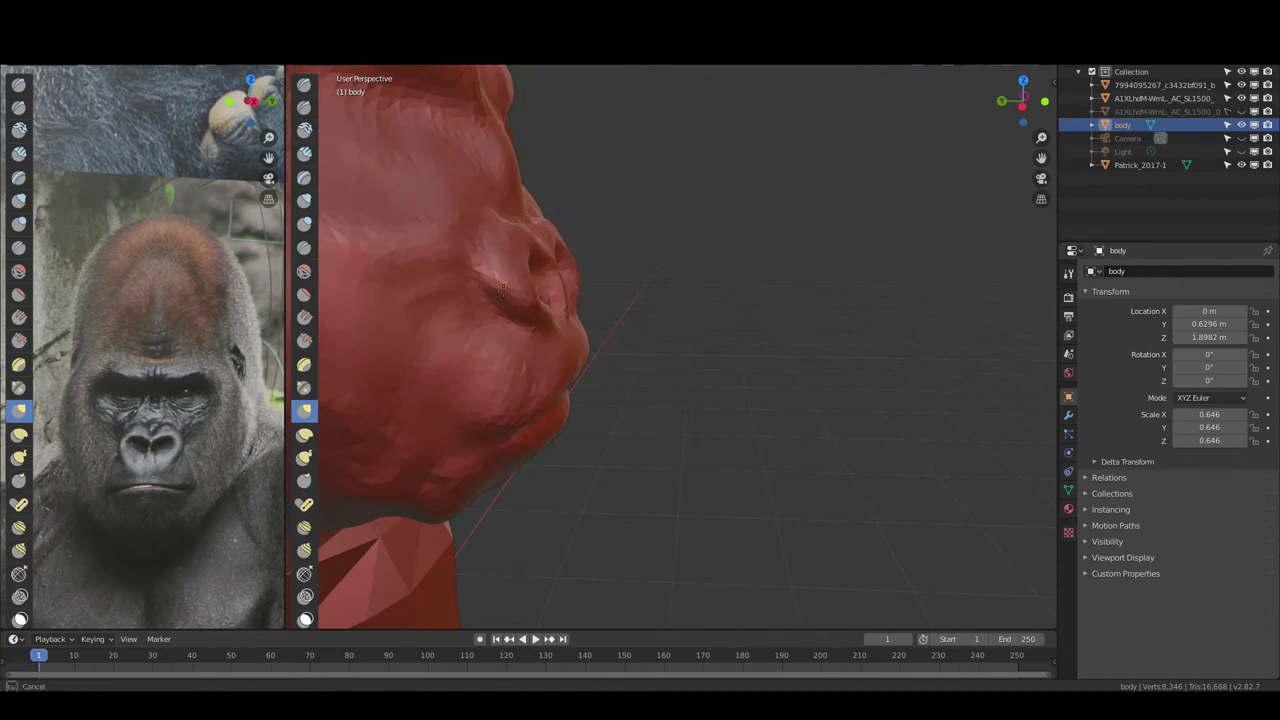
Select Clay Strips and review the face from close front, side and three-quarter views
middle_click_drag(543, 243, 659, 208)
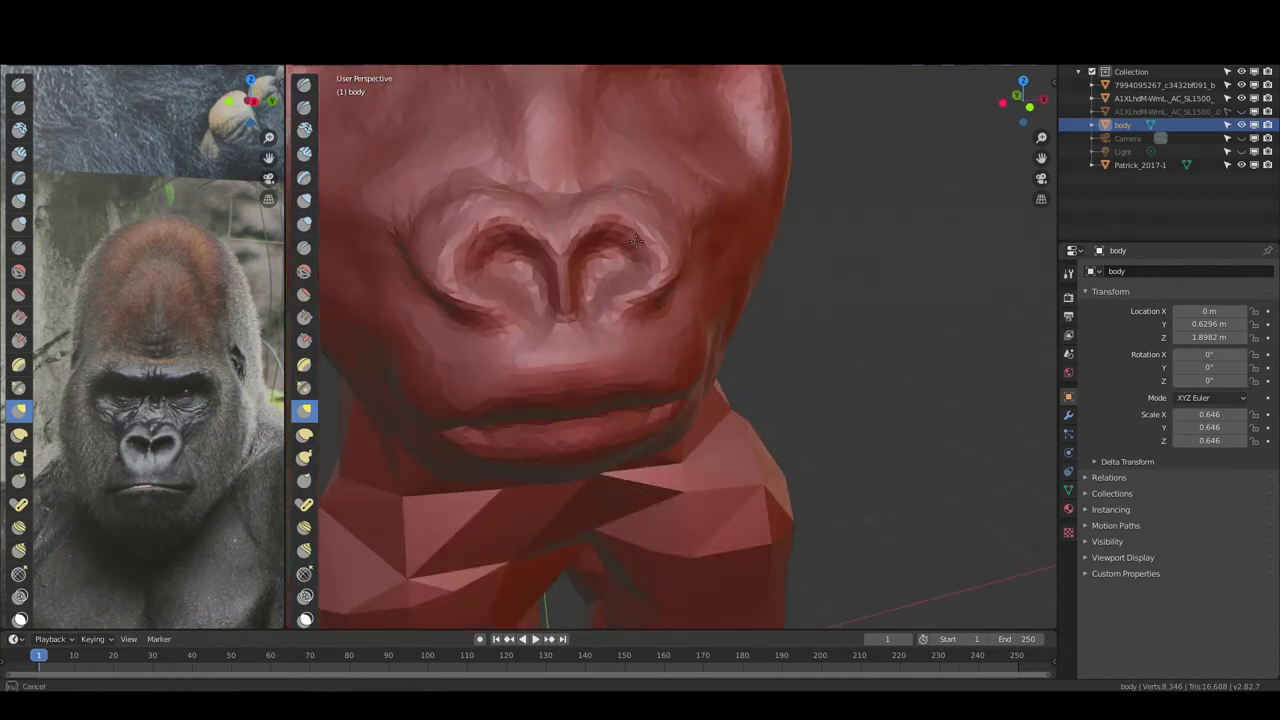
mouse_move(428, 228)
middle_mouse_down()
mouse_move(570, 260)
mouse_move(658, 248)
middle_mouse_up()
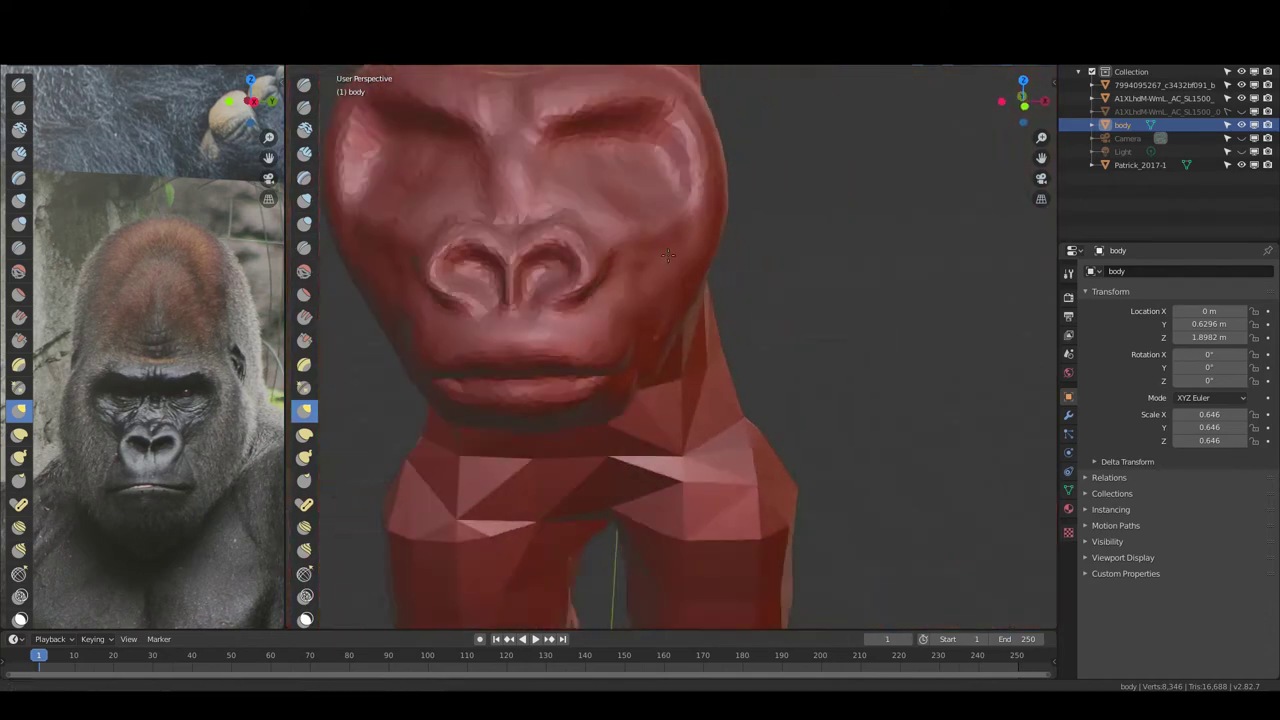
key("c")
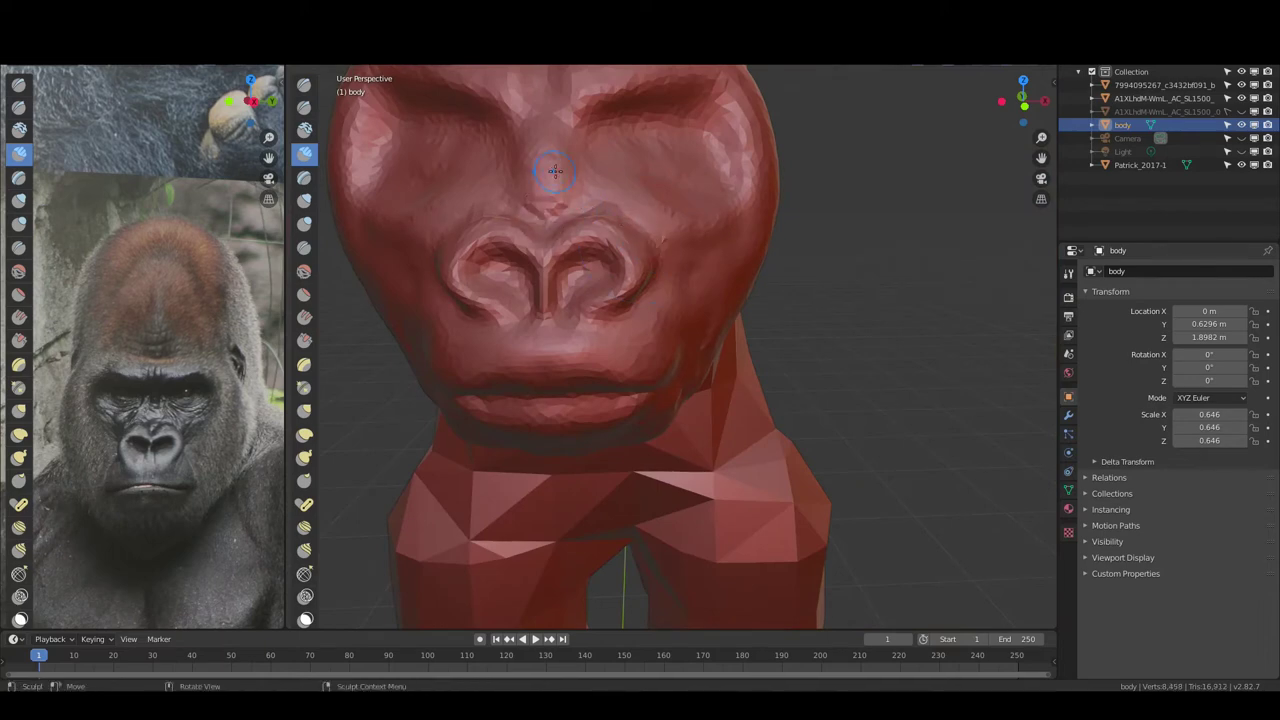
middle_click_drag(555, 171, 563, 177)
middle_click_drag(565, 229, 510, 192)
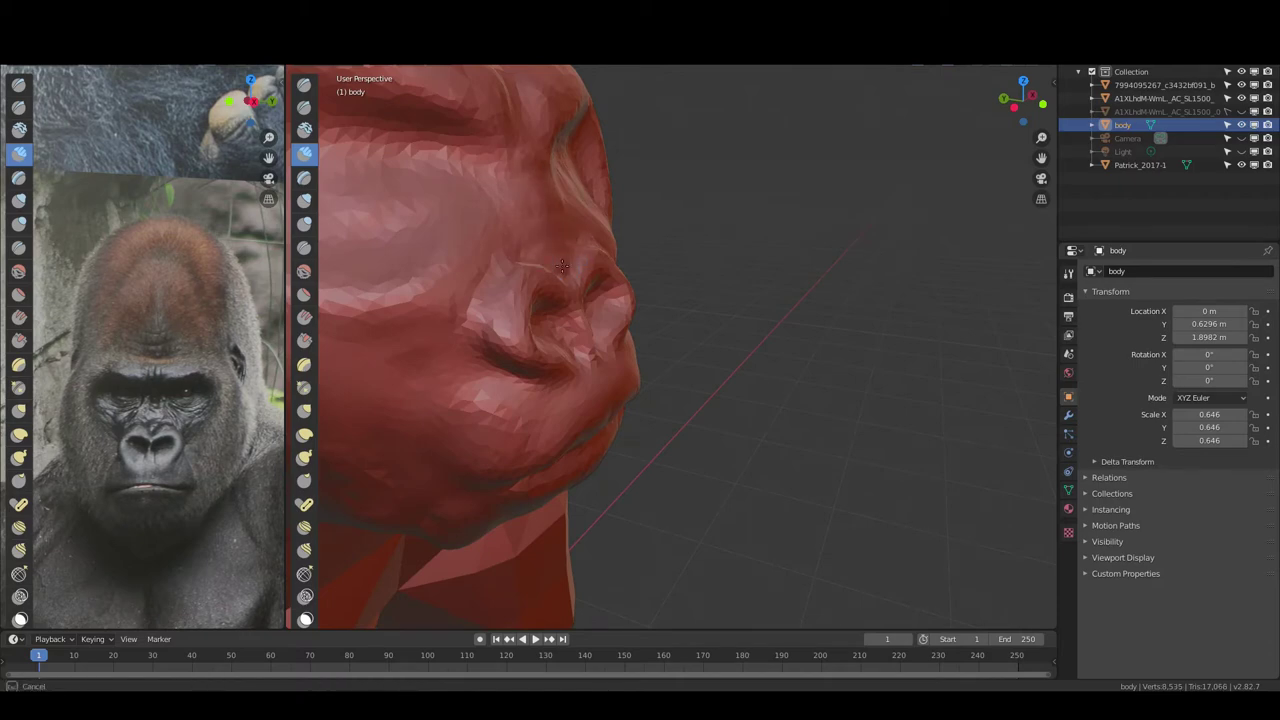
middle_click_drag(488, 290, 675, 366)
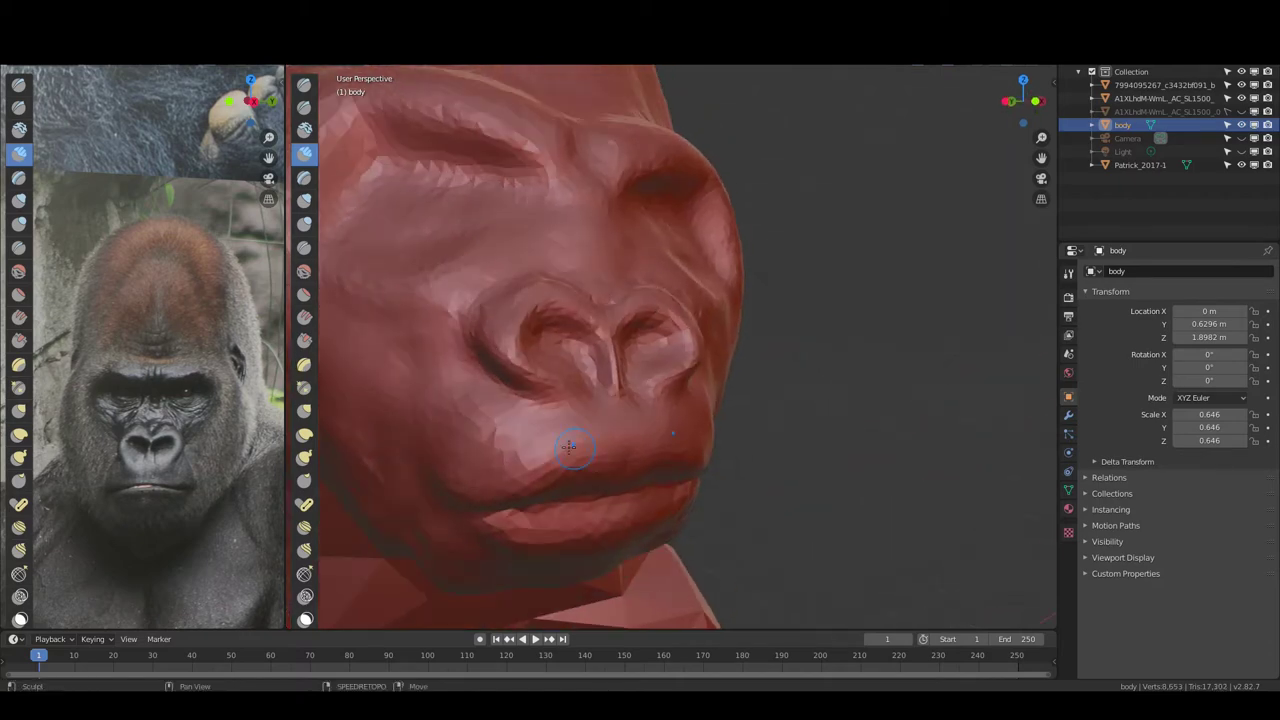
scroll(568, 446, "down", 3)
middle_click_drag(568, 446, 520, 300)
scroll(520, 300, "up", 2)
Enlarge the Grab brush and pull the brow and cheeks outward on both sides
key("g")
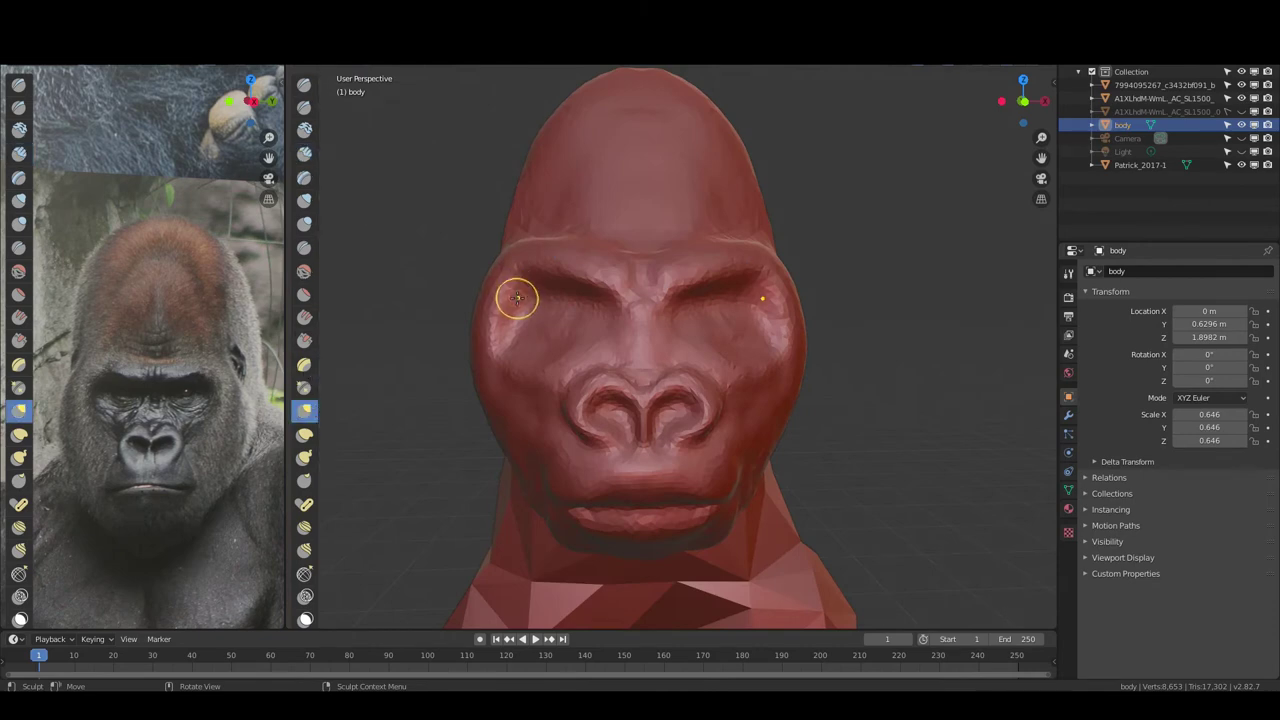
key("f")
left_click(540, 250)
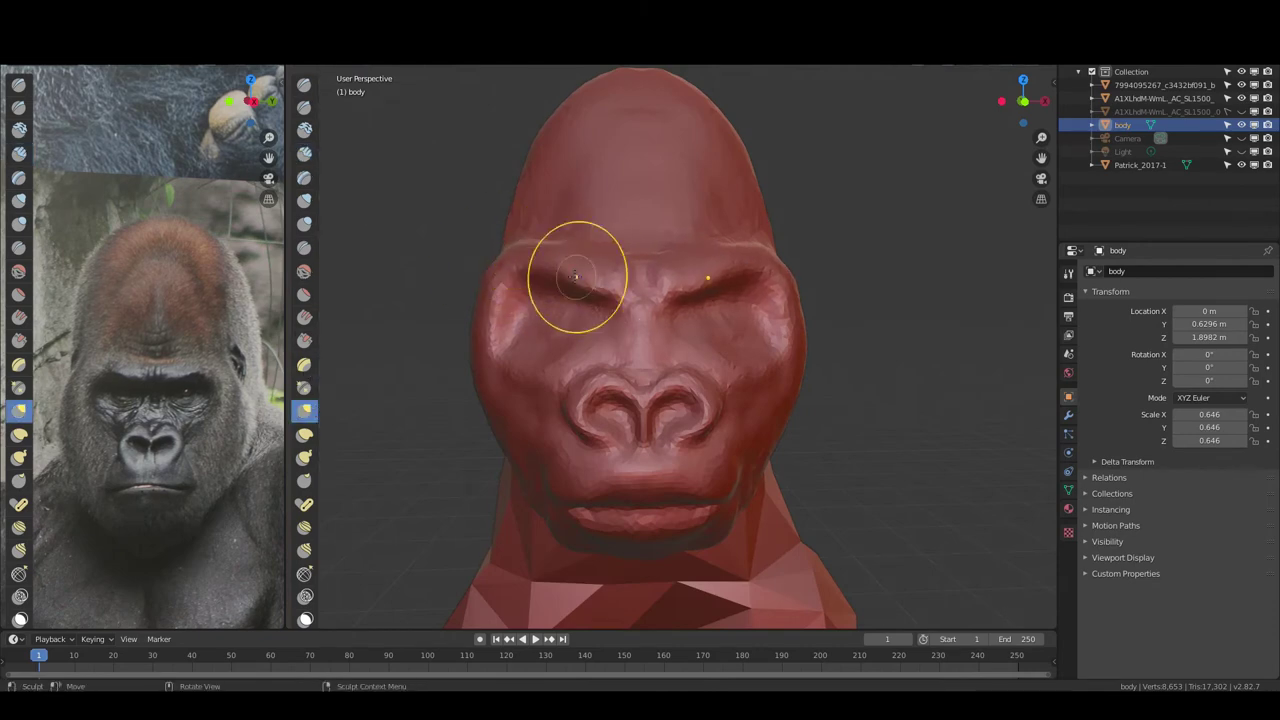
left_click_drag(576, 276, 467, 328)
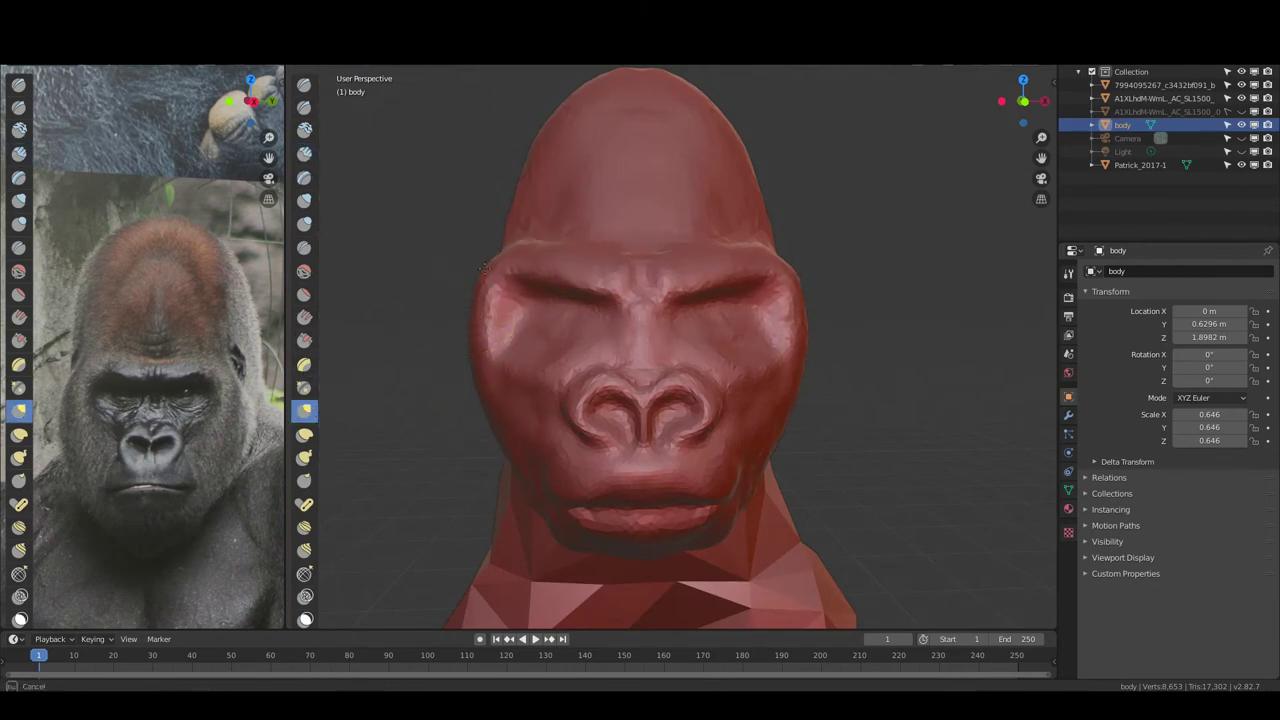
middle_click_drag(745, 160, 683, 179)
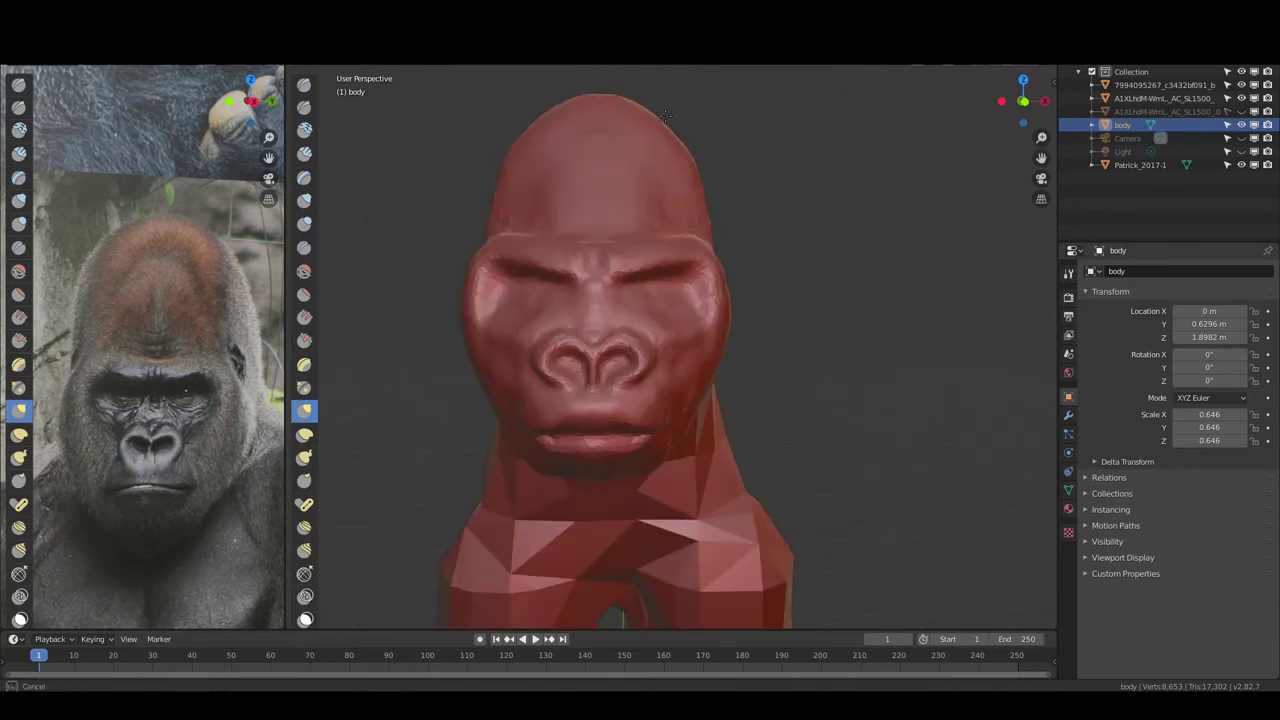
key("KP_1")
scroll(600, 300, "up", 3)
scroll(600, 300, "up", 3)
Add volume to the lips with another sculpting brush
left_click(304, 152)
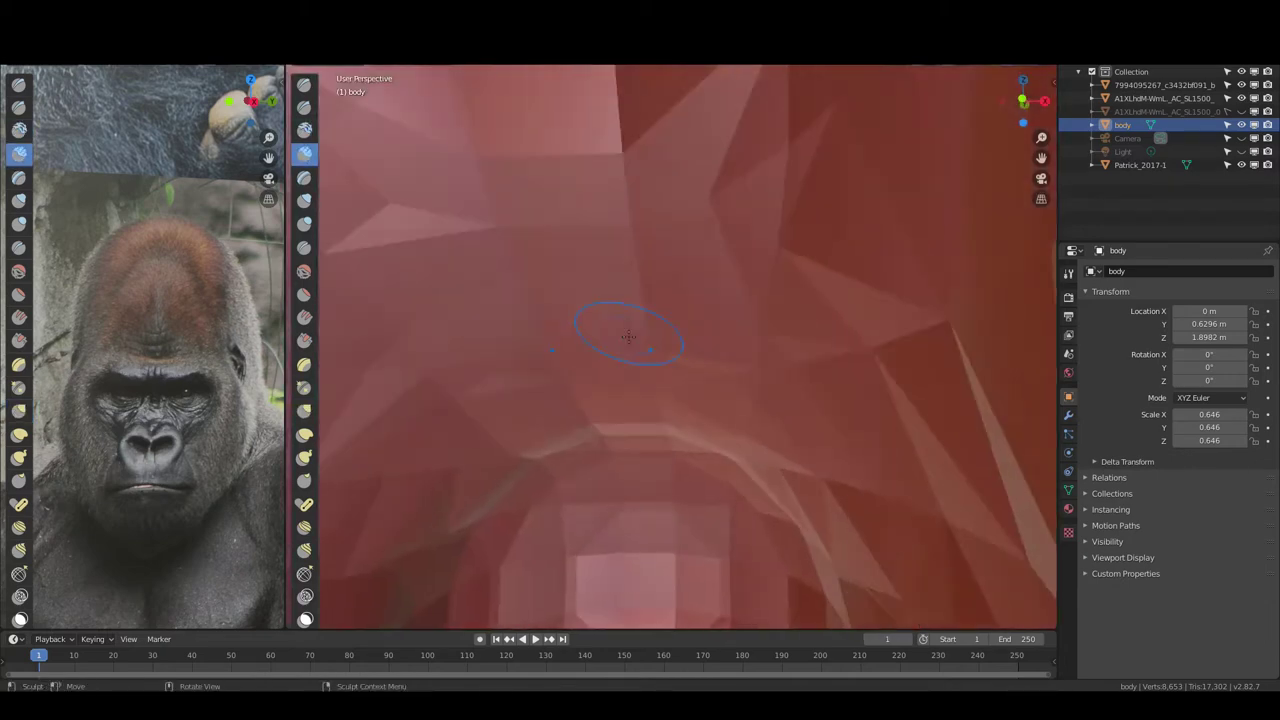
middle_click_drag(629, 411, 572, 254)
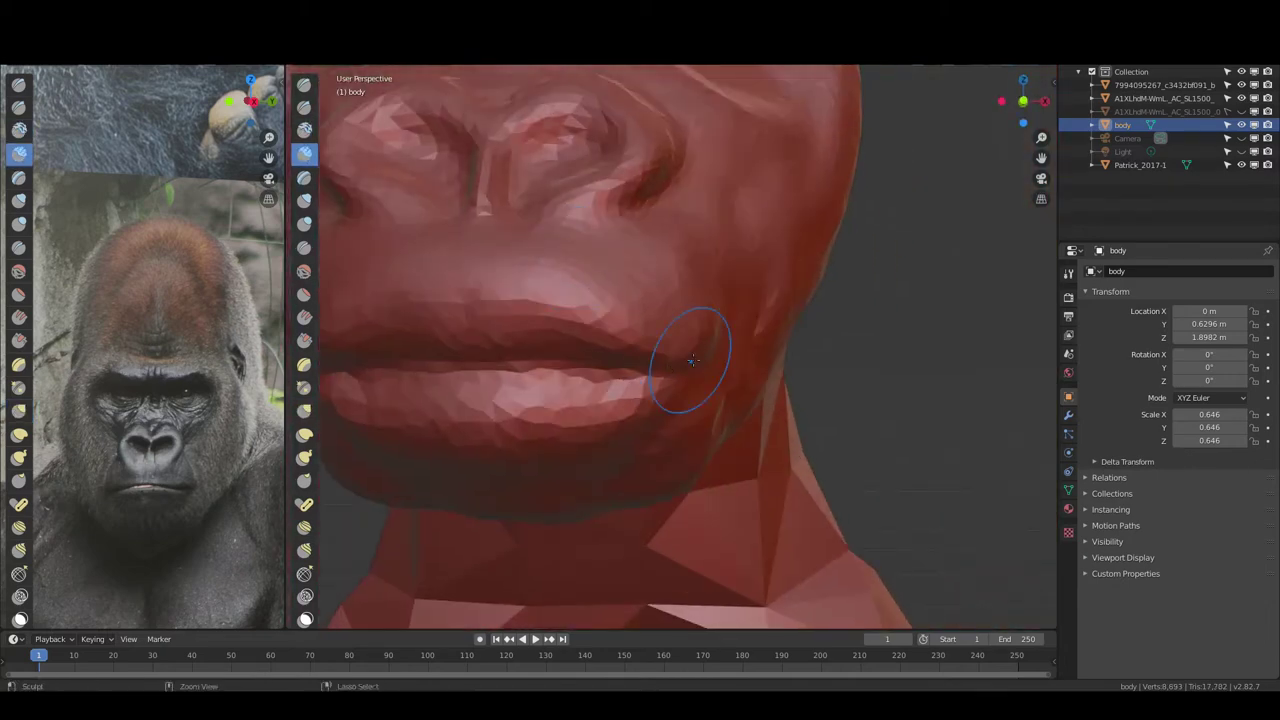
middle_click_drag(655, 385, 560, 380)
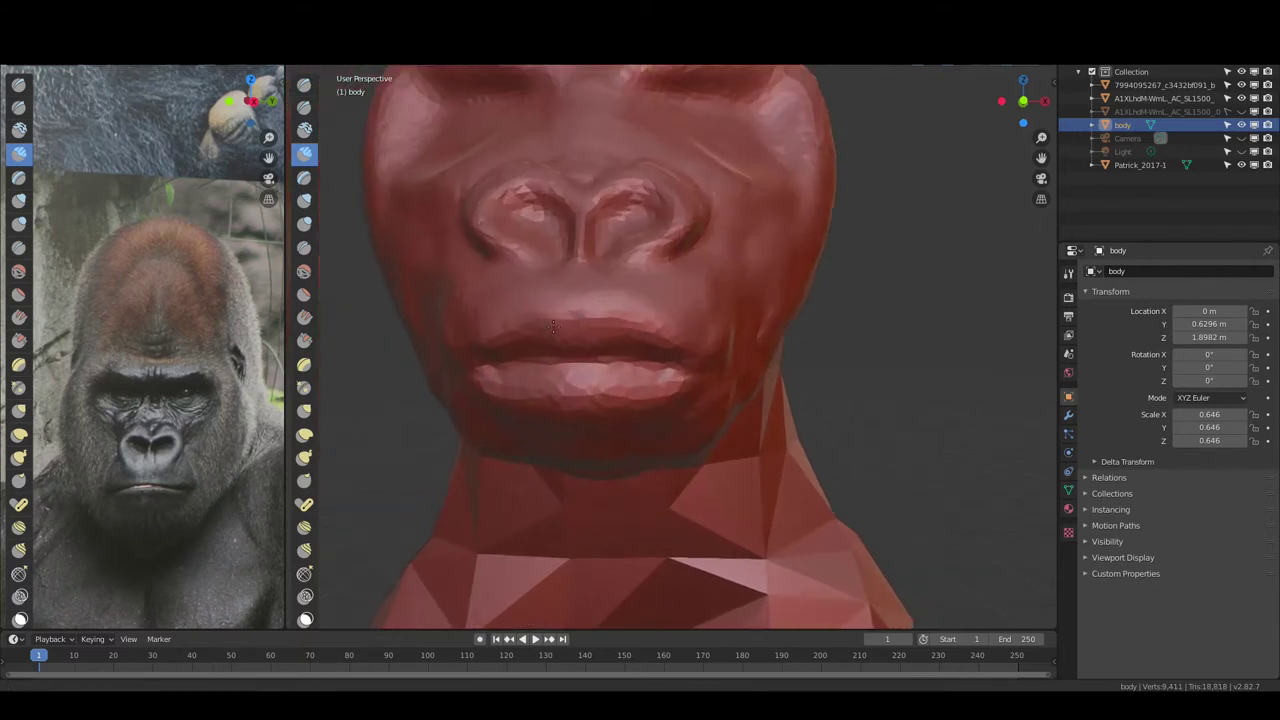
left_click_drag(630, 378, 477, 393)
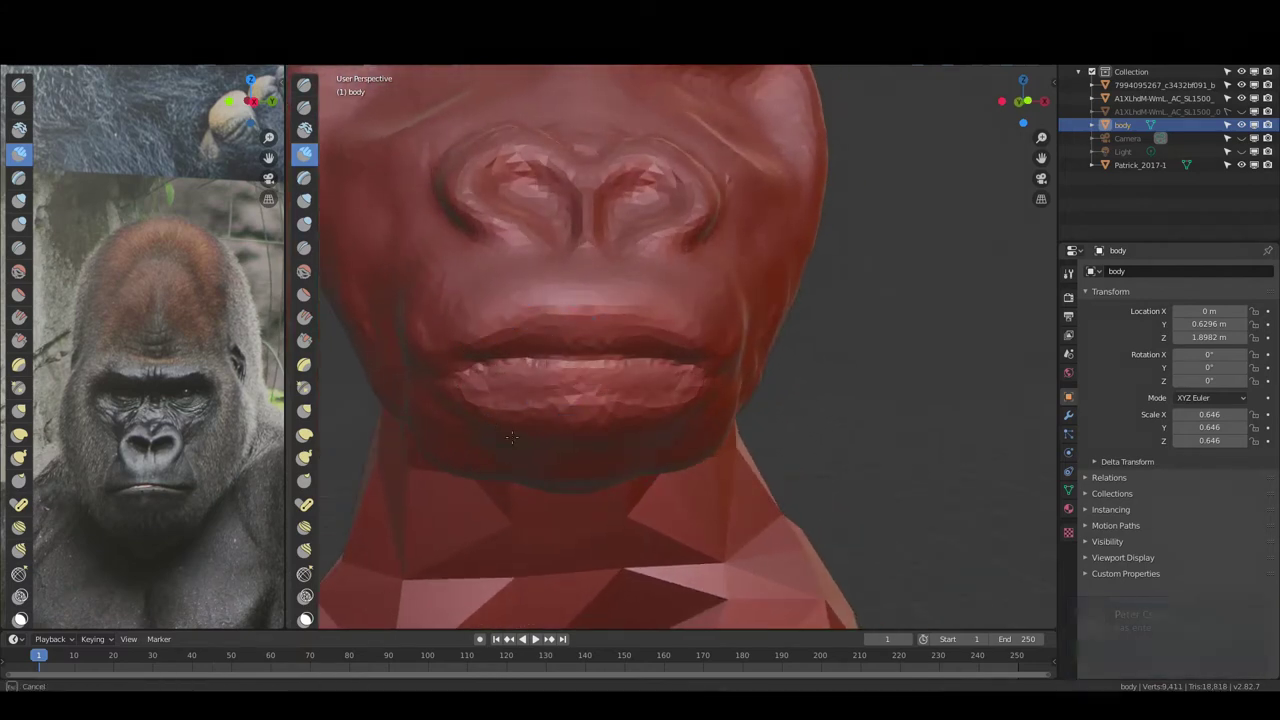
key("g")
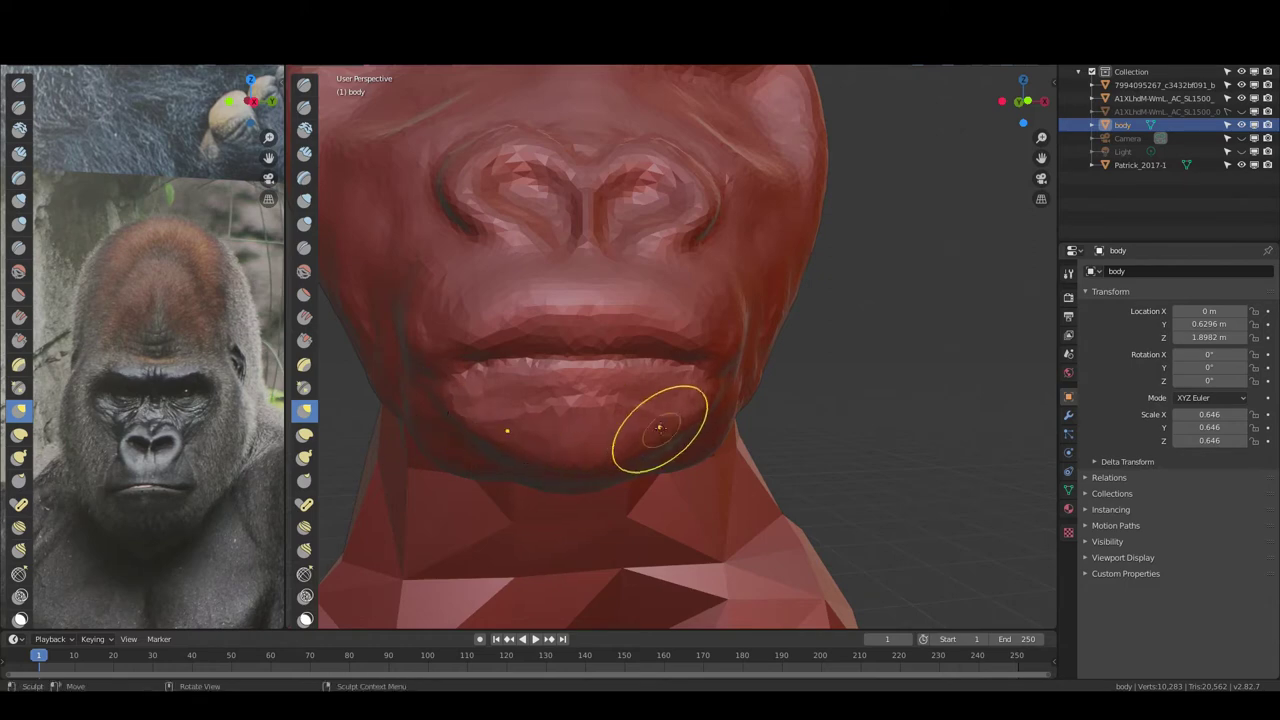
middle_click_drag(657, 428, 578, 420)
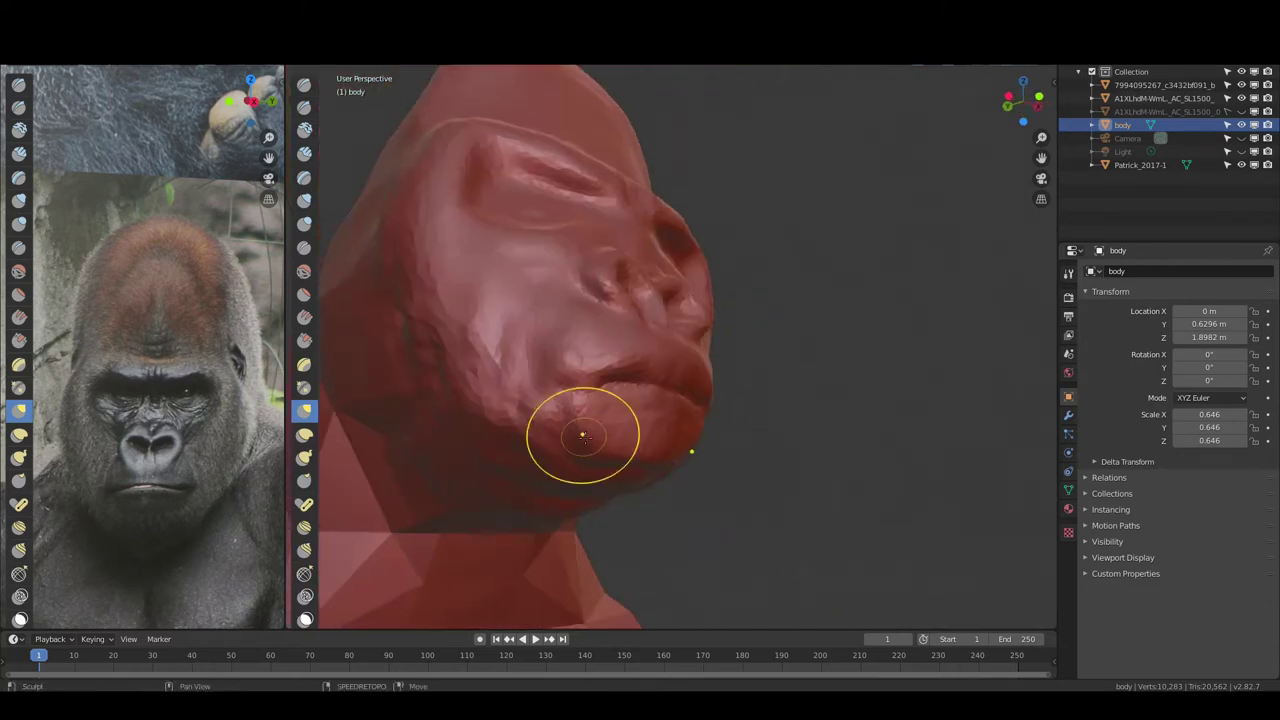
middle_click_drag(594, 486, 667, 370)
scroll(666, 370, "up", 2)
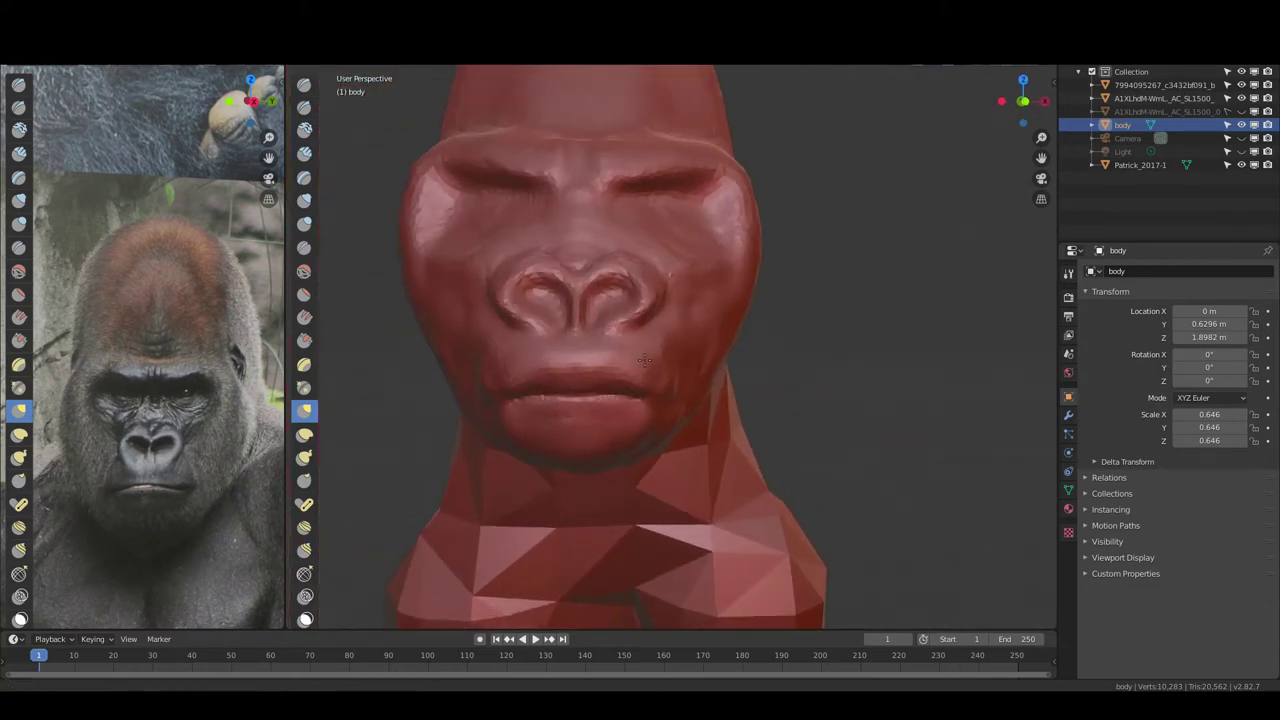
scroll(523, 343, "up", 2)
With the Draw brush, reshape the mouth line, lower lip and chin into a pout
key("x")
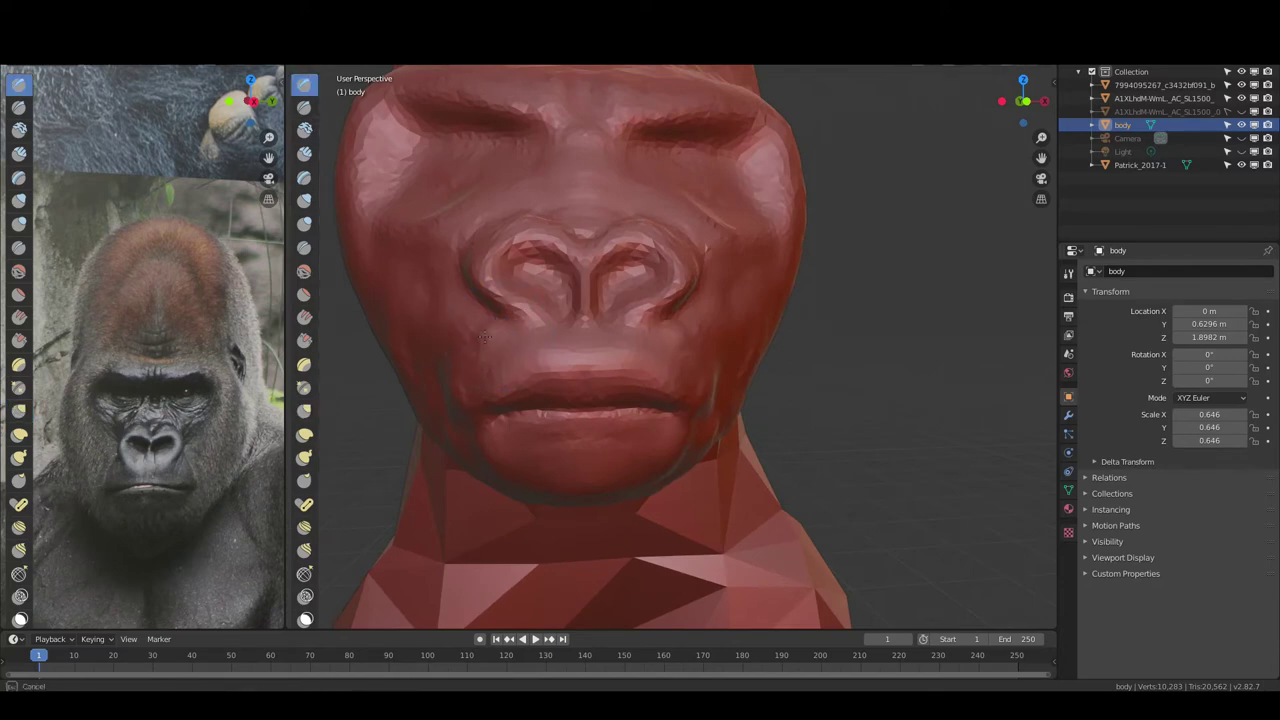
mouse_move(488, 372)
left_mouse_down()
mouse_move(487, 404)
mouse_move(614, 408)
left_mouse_up()
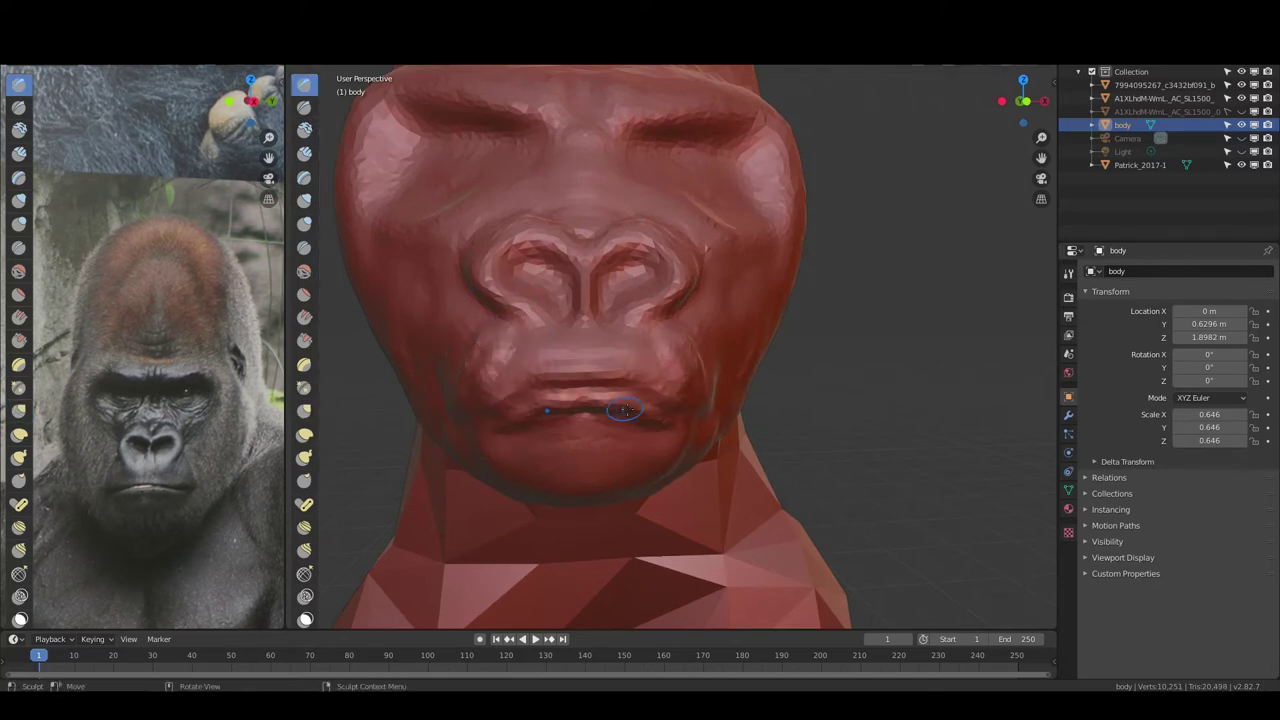
middle_click_drag(614, 408, 600, 409)
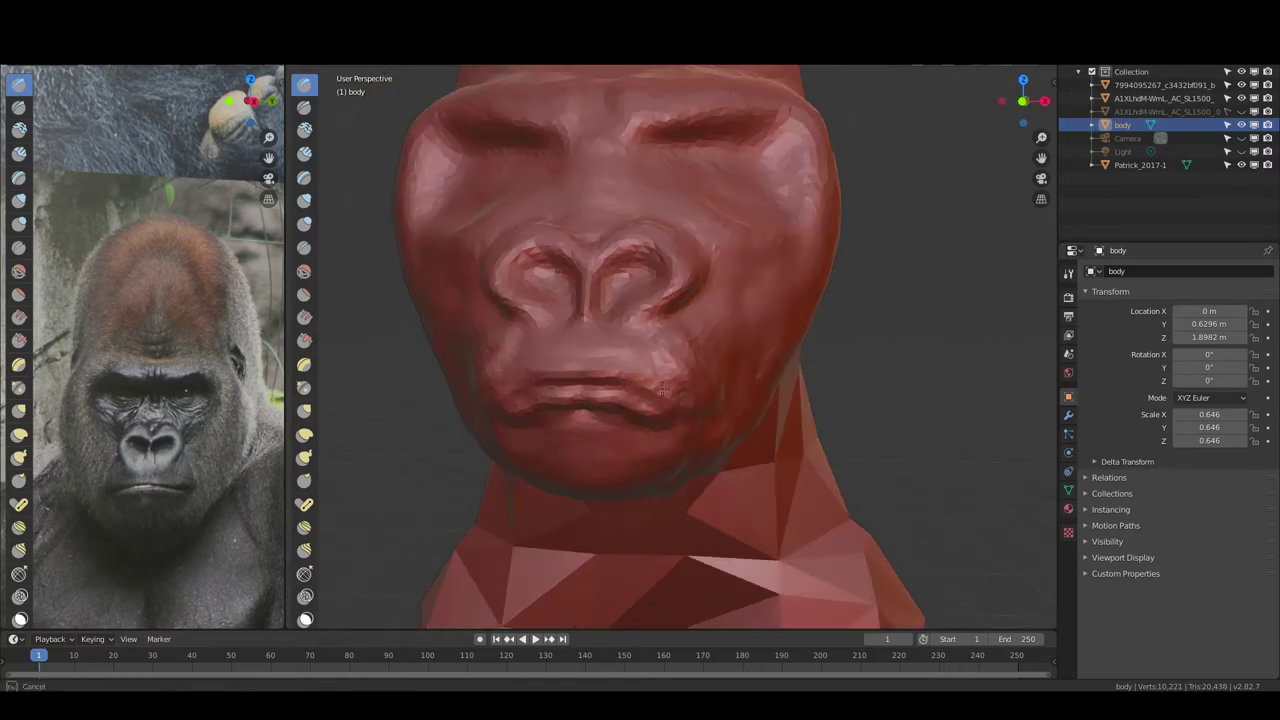
mouse_move(683, 411)
left_mouse_down()
mouse_move(589, 431)
mouse_move(560, 418)
mouse_move(648, 396)
left_mouse_up()
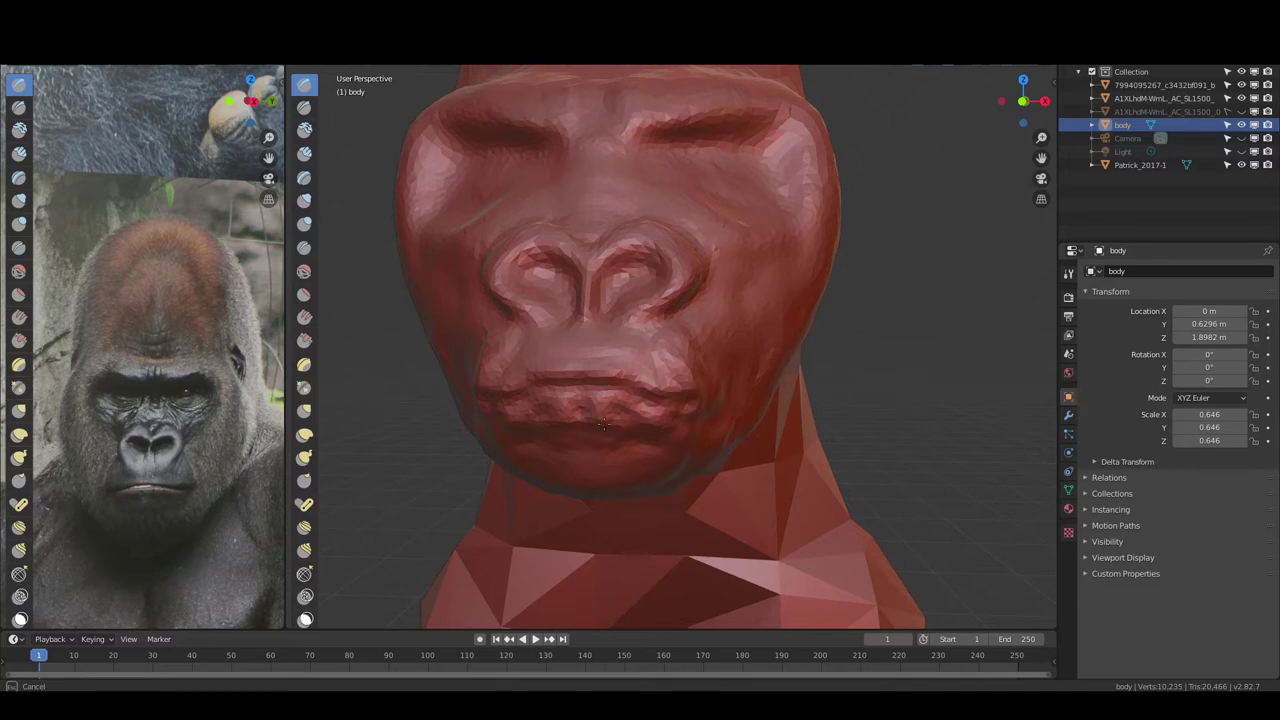
left_click_drag(555, 452, 603, 428)
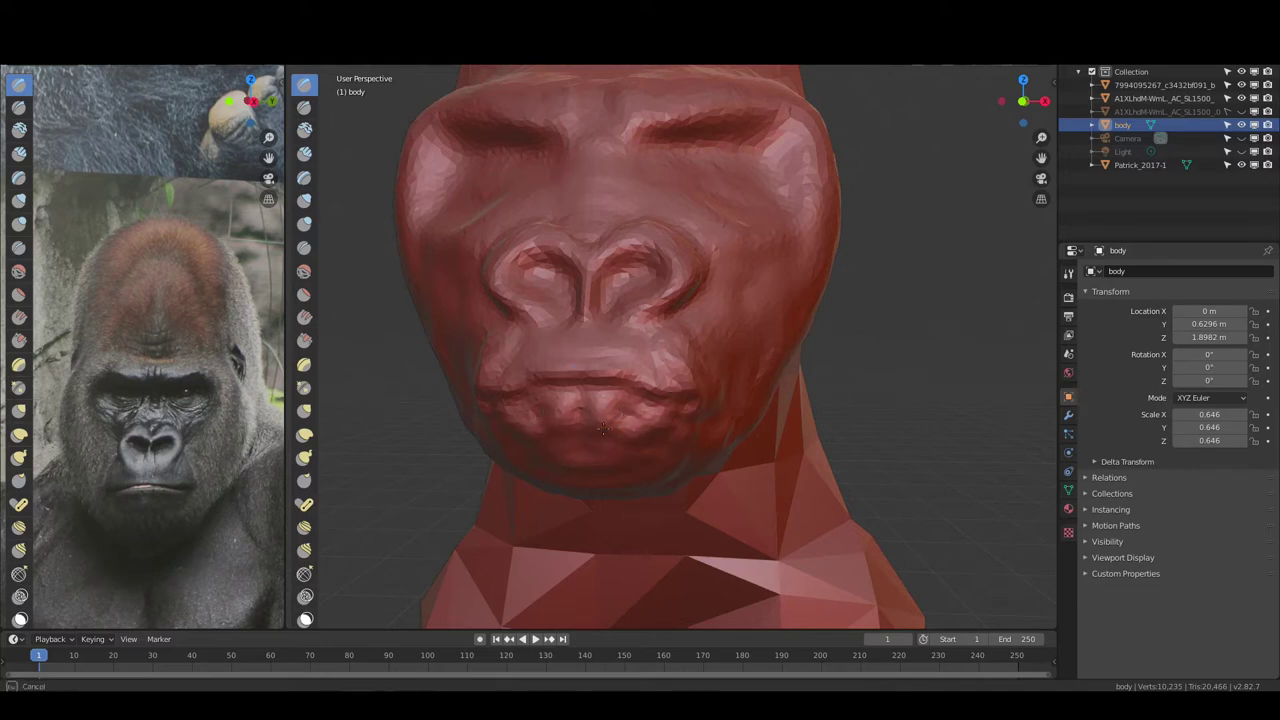
mouse_move(691, 395)
middle_mouse_down()
mouse_move(448, 380)
mouse_move(557, 400)
mouse_move(578, 376)
middle_mouse_up()
Deepen both nostrils and carve a crease along the lip line from two angles
scroll(578, 376, "up", 3)
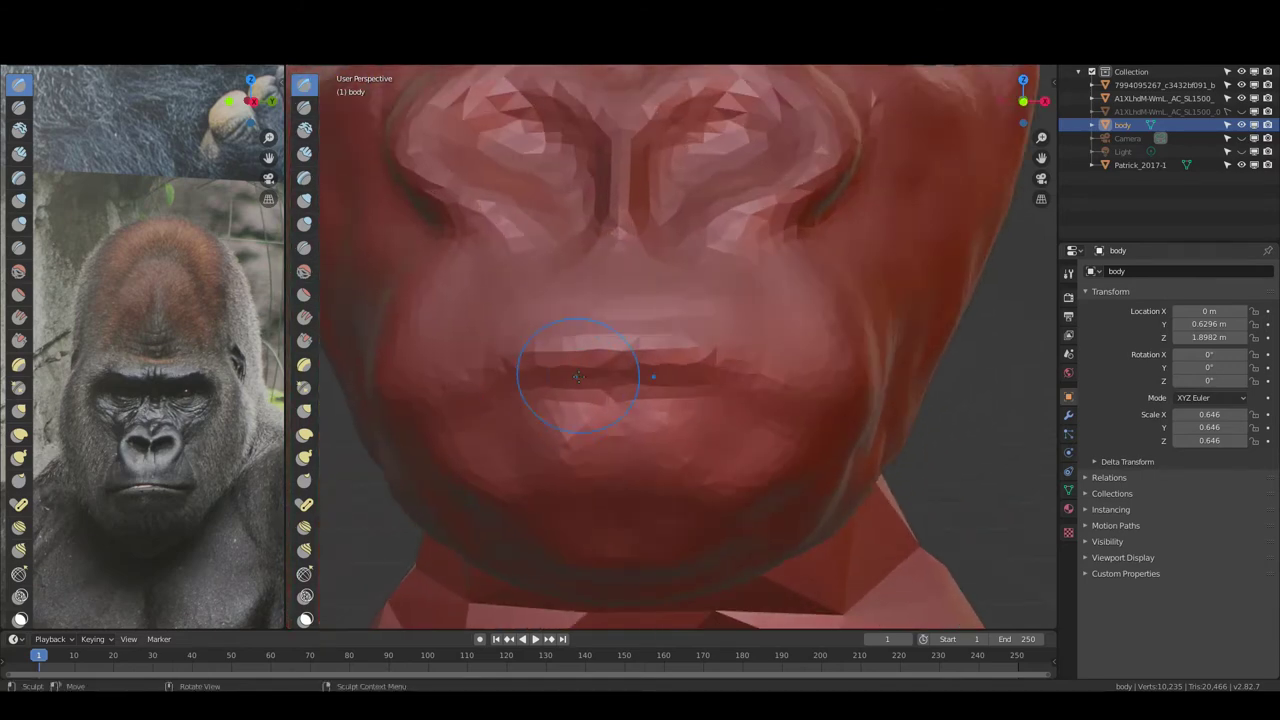
left_click_drag(587, 246, 587, 247)
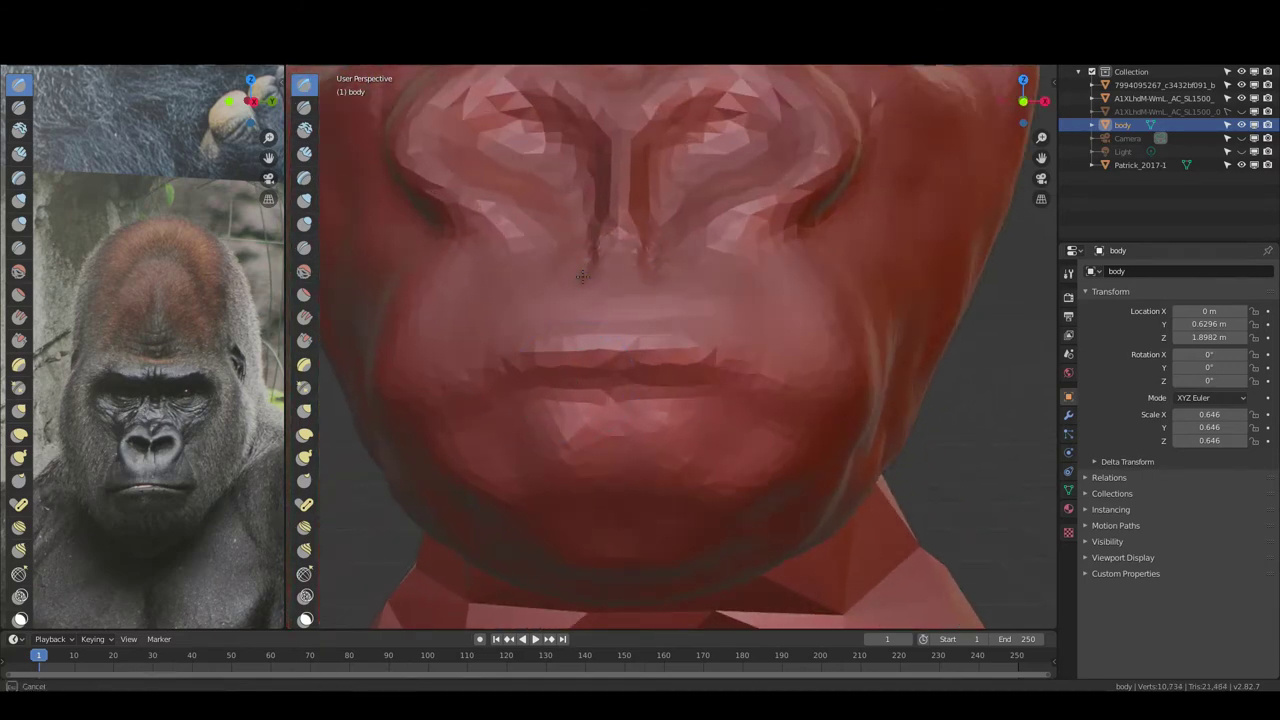
left_click_drag(573, 357, 451, 393)
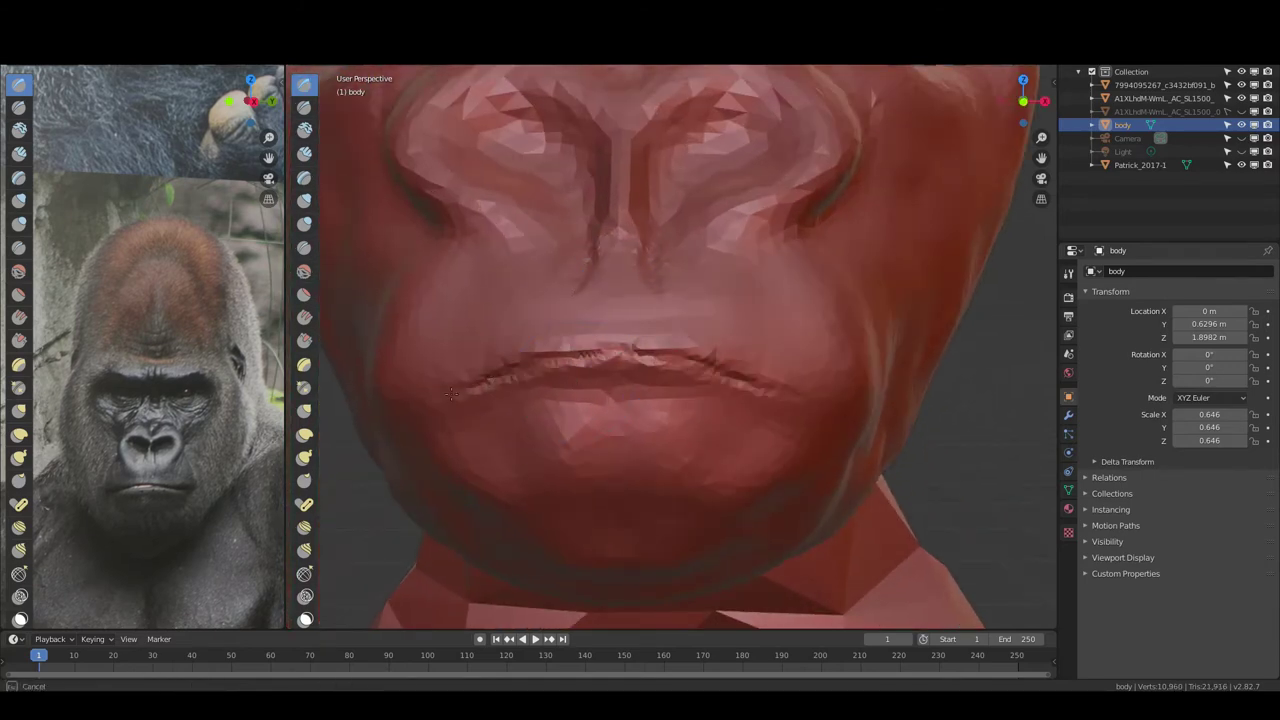
left_click_drag(586, 354, 399, 399)
scroll(743, 381, "down", 5)
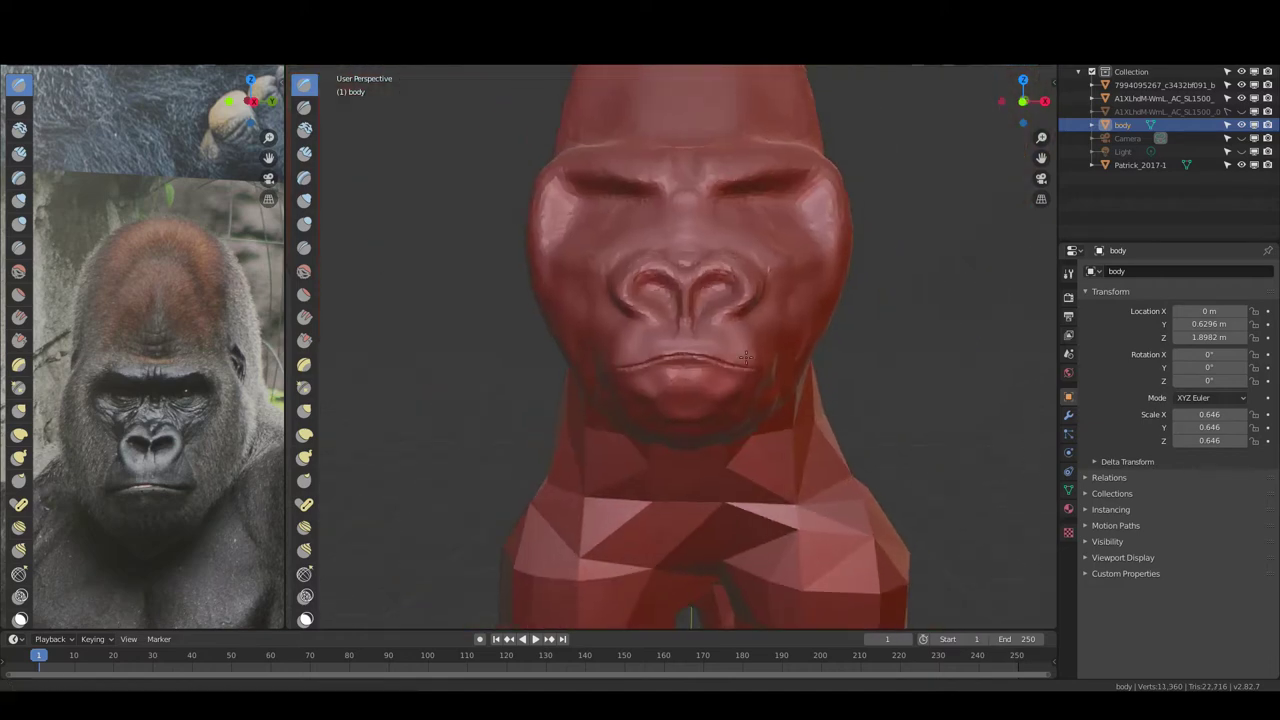
scroll(578, 364, "up", 5)
mouse_move(660, 300)
middle_mouse_down()
mouse_move(578, 364)
mouse_move(565, 350)
middle_mouse_up()
left_click_drag(565, 350, 787, 298)
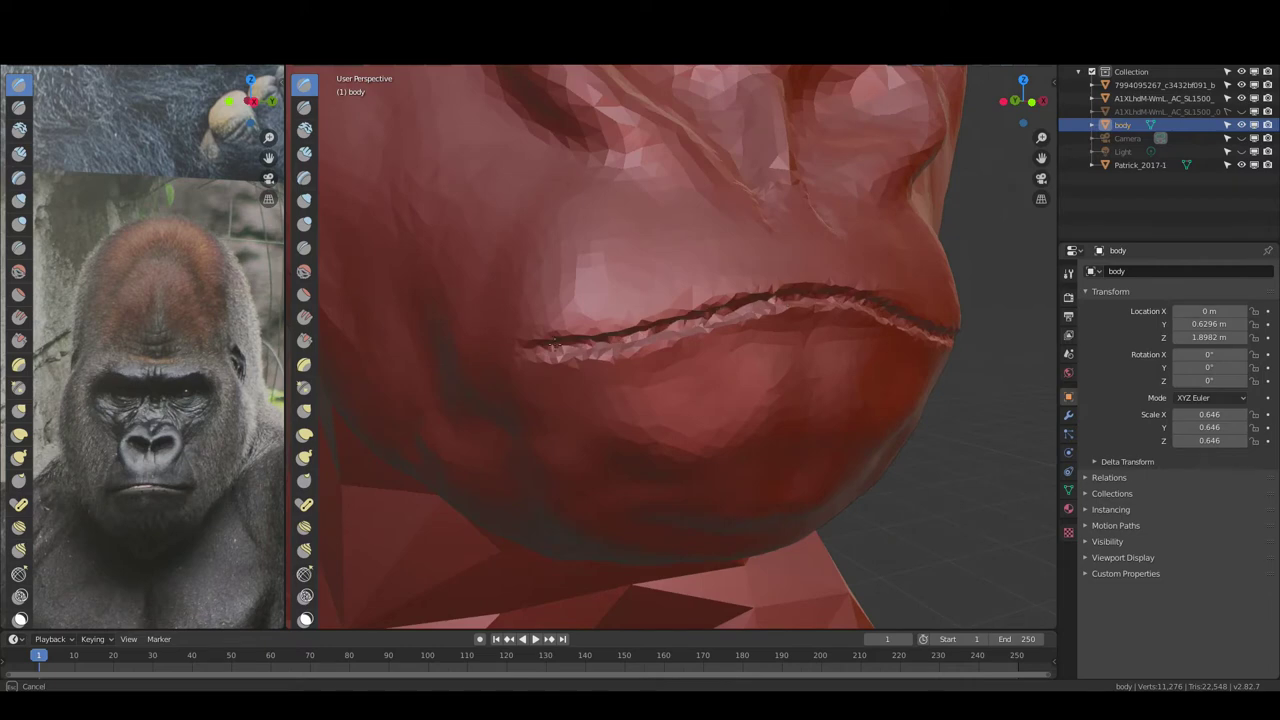
scroll(645, 324, "down", 5)
mouse_move(645, 324)
middle_mouse_down()
mouse_move(650, 380)
mouse_move(735, 346)
mouse_move(666, 414)
mouse_move(712, 420)
middle_mouse_up()
scroll(650, 380, "up", 2)
scroll(652, 399, "up", 2)
scroll(685, 358, "down", 2)
scroll(735, 346, "up", 2)
Reshape the chin with Grab and check it from low, side and frontal views
key("g")
left_click_drag(712, 420, 706, 457)
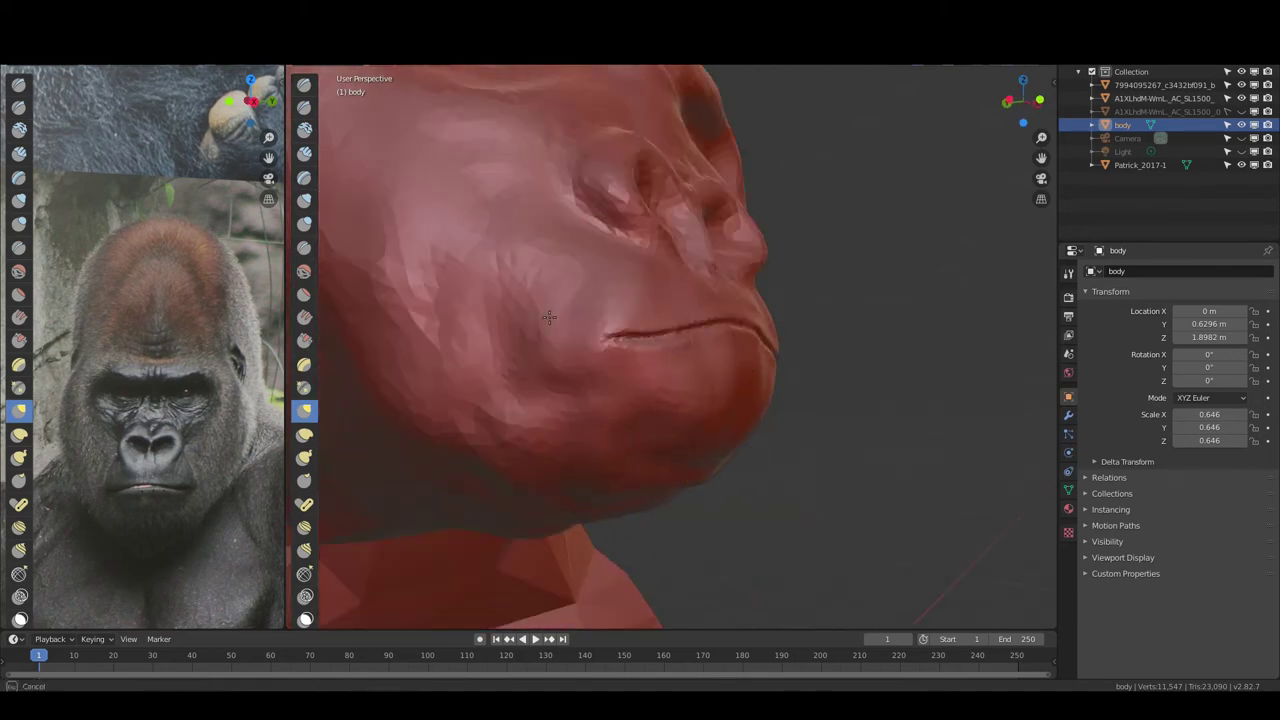
mouse_move(706, 457)
middle_mouse_down()
mouse_move(686, 334)
mouse_move(737, 271)
mouse_move(709, 289)
middle_mouse_up()
middle_click_drag(674, 206, 686, 157)
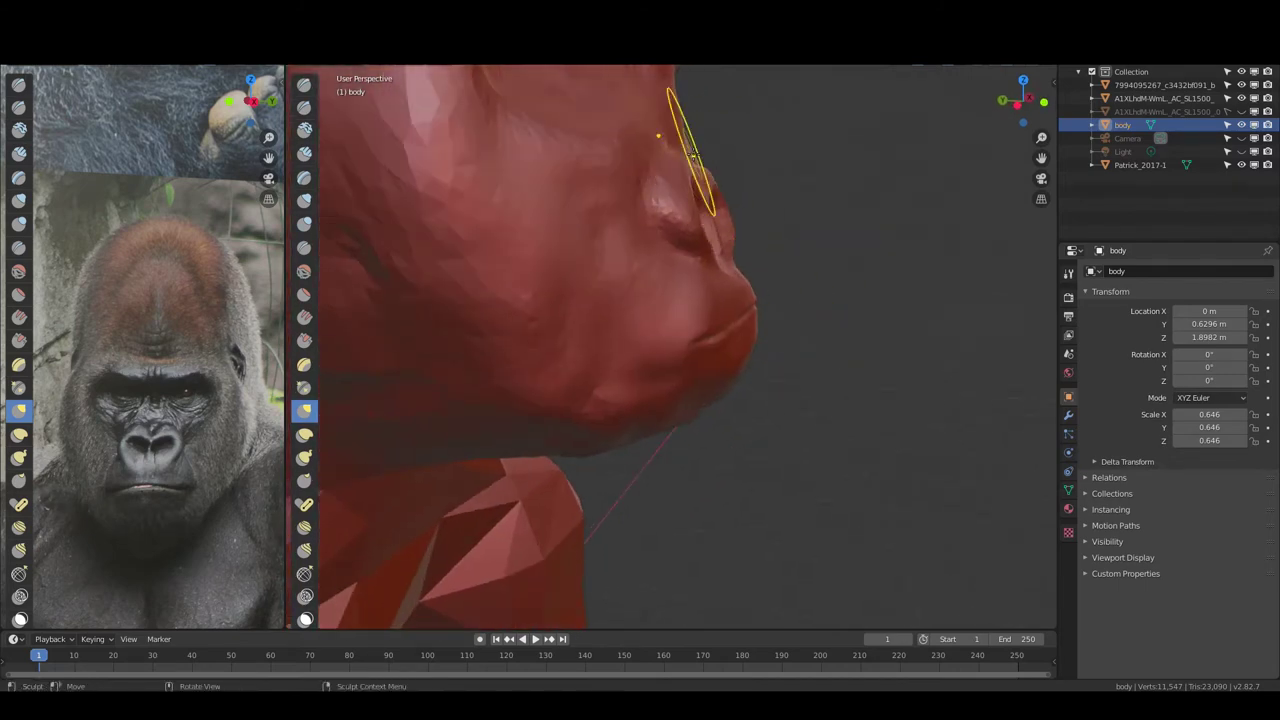
mouse_move(741, 304)
middle_mouse_down()
mouse_move(718, 410)
mouse_move(667, 454)
middle_mouse_up()
mouse_move(663, 409)
middle_mouse_down()
mouse_move(749, 371)
mouse_move(817, 255)
mouse_move(686, 286)
mouse_move(644, 420)
mouse_move(686, 506)
middle_mouse_up()
scroll(749, 371, "up", 3)
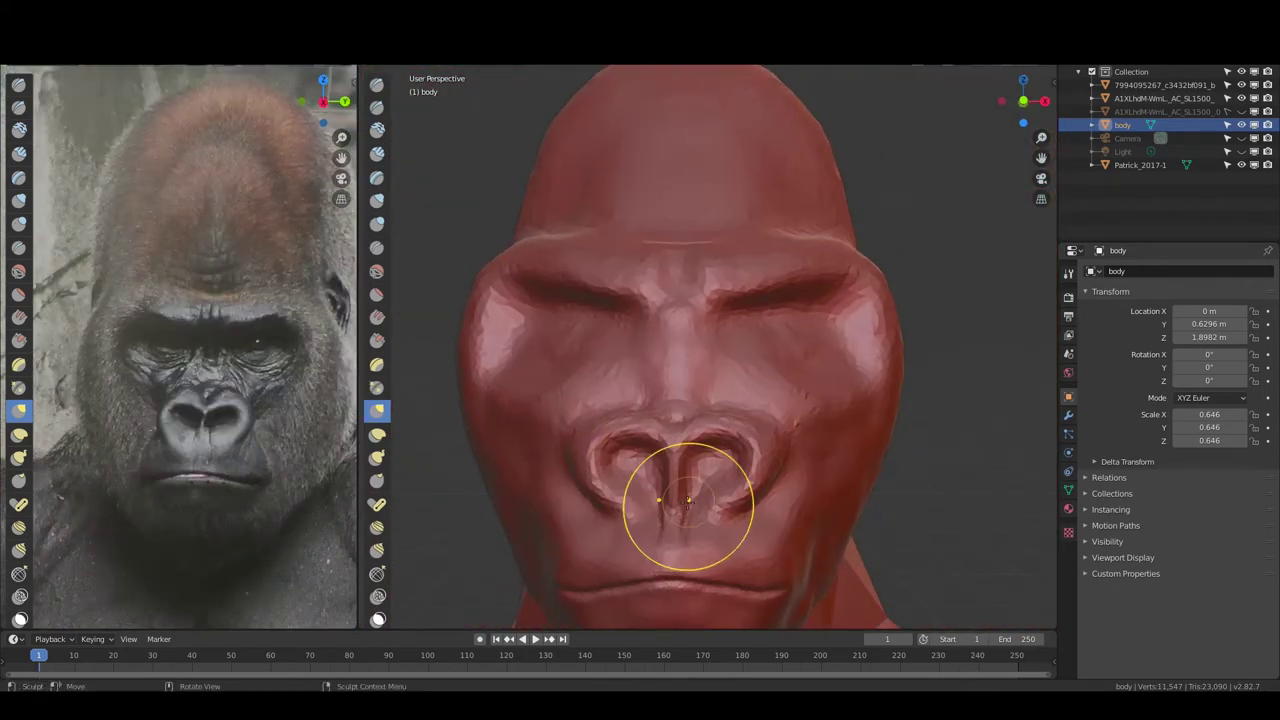
Pinch the nostril shapes on both sides and build up the upper lip with Clay Strips
left_click_drag(571, 486, 563, 443)
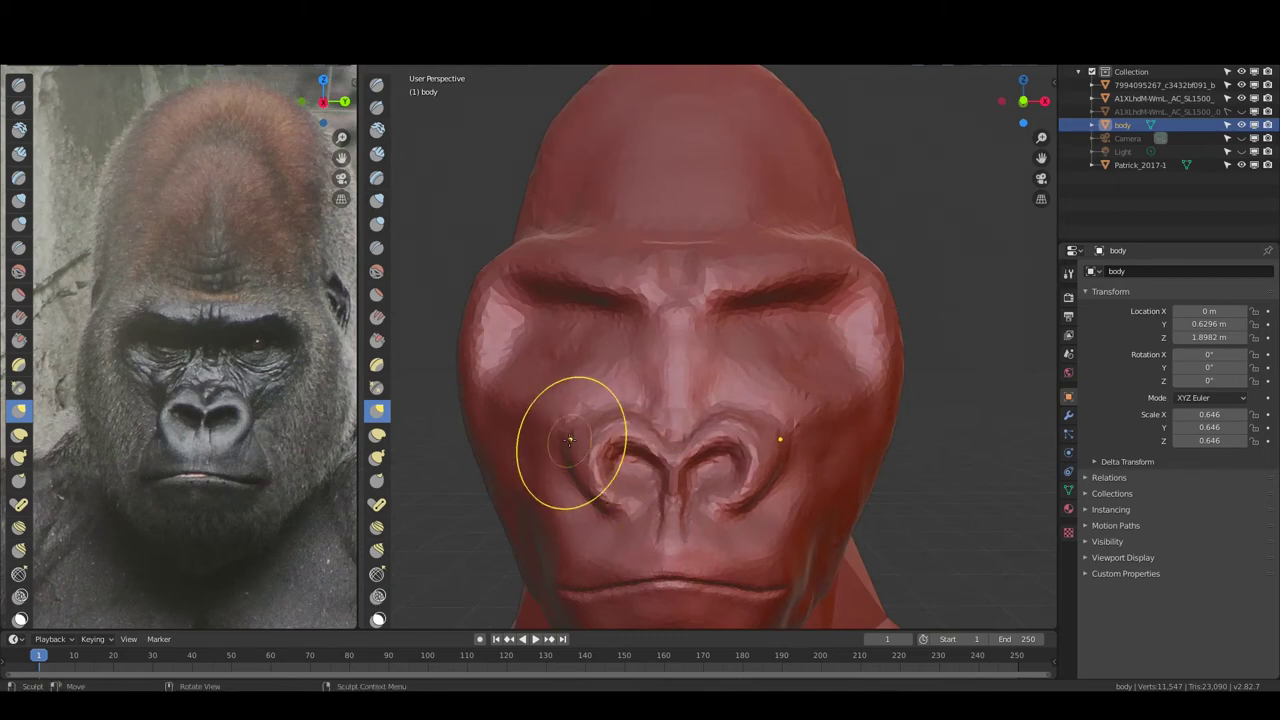
key("c")
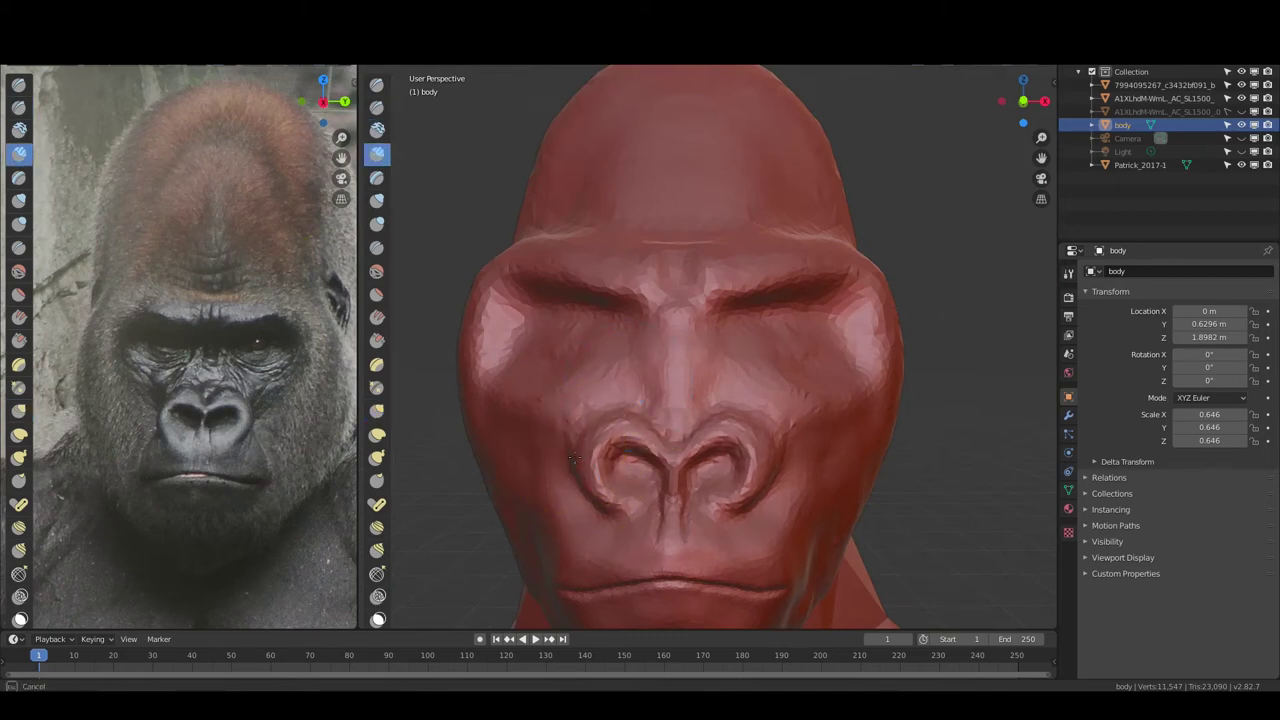
middle_click_drag(563, 478, 580, 484)
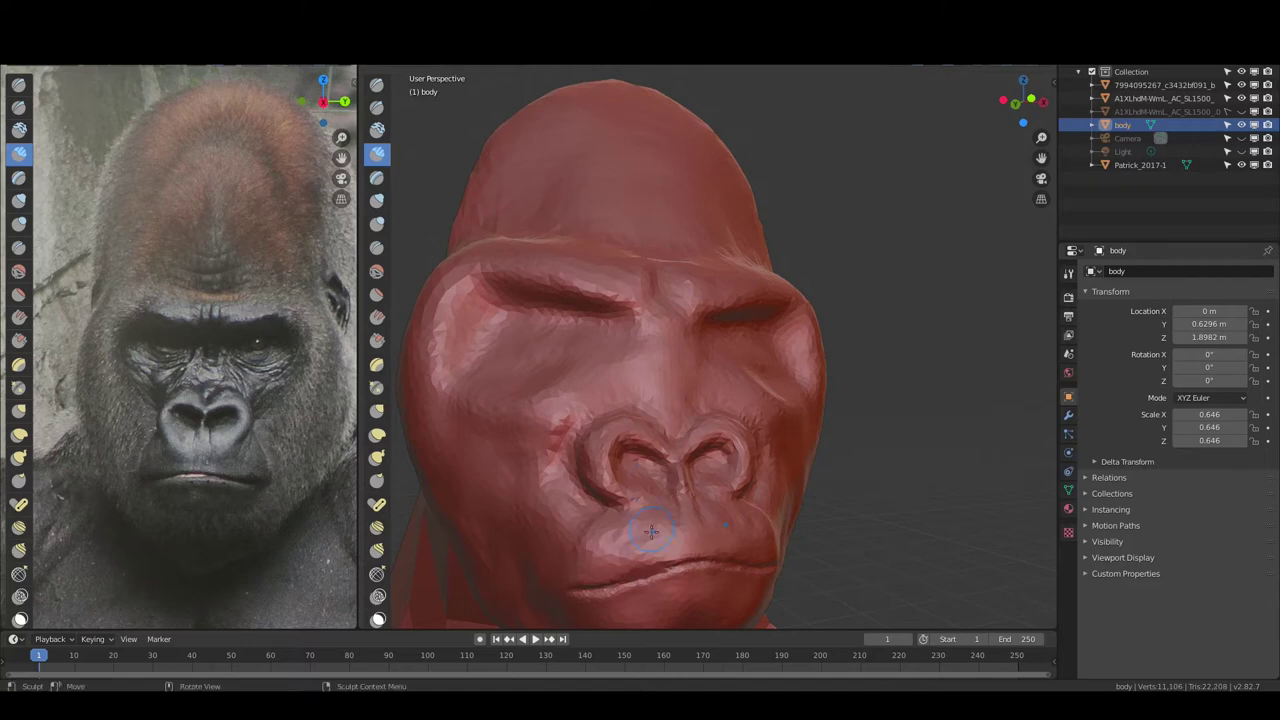
left_click_drag(651, 531, 608, 515)
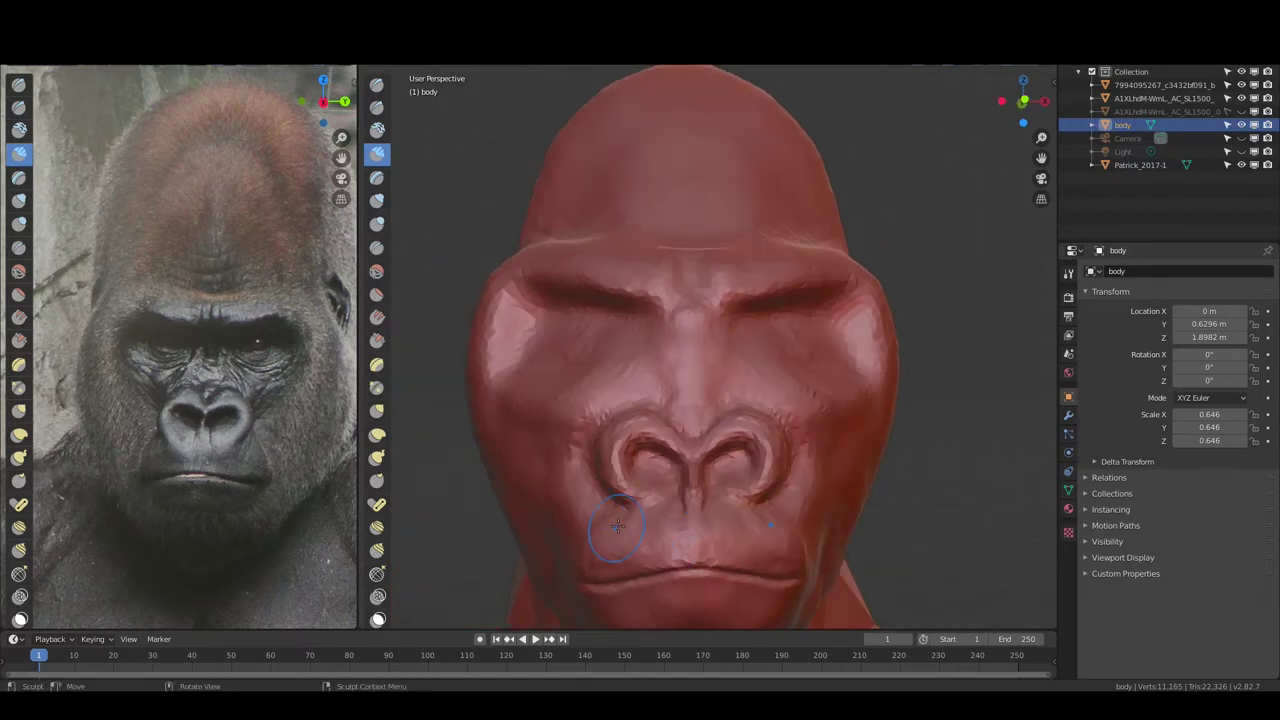
Smooth the muzzle, then reshape the nostrils from a side view and check the profile
mouse_move(644, 507)
middle_mouse_down()
mouse_move(640, 443)
mouse_move(645, 453)
middle_mouse_up()
key("g")
left_click_drag(643, 453, 657, 505)
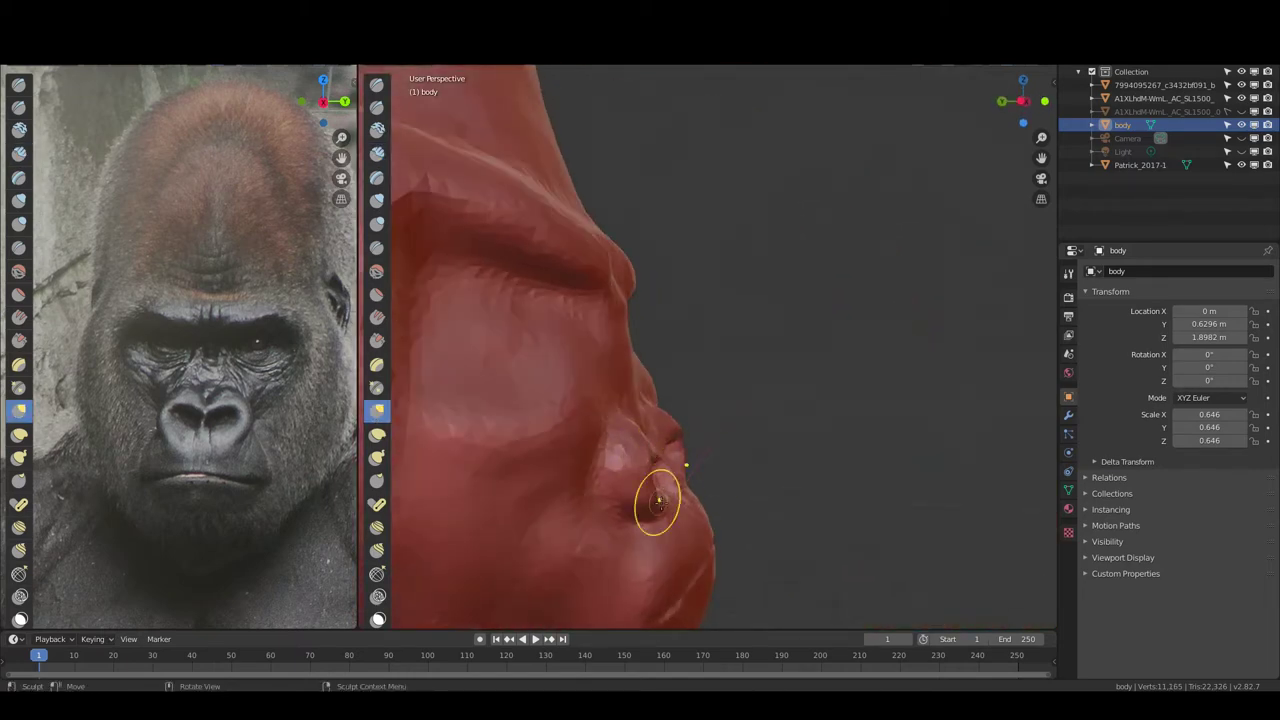
mouse_move(657, 487)
middle_mouse_down()
mouse_move(709, 449)
mouse_move(714, 397)
mouse_move(714, 491)
mouse_move(668, 388)
mouse_move(667, 452)
mouse_move(749, 443)
mouse_move(697, 400)
mouse_move(680, 440)
middle_mouse_up()
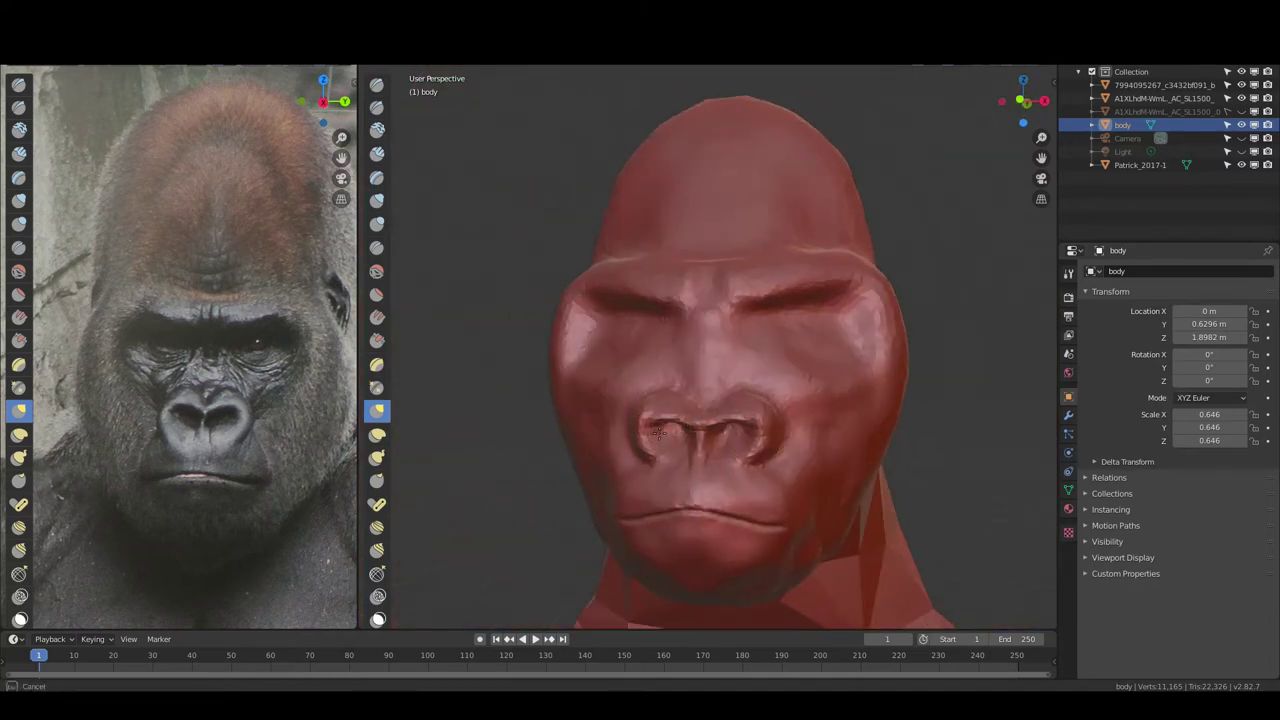
key("shift+c")
scroll(664, 449, "up", 3)
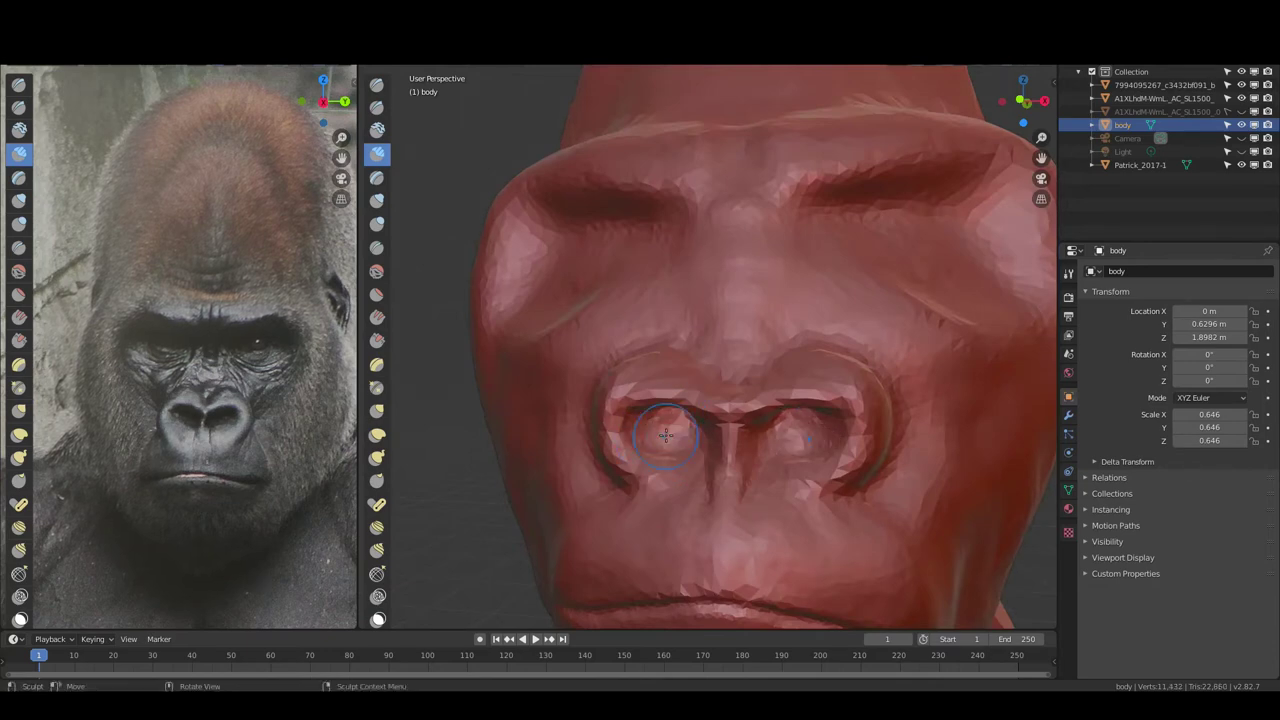
From a low angle, sculpt the nose bridge ridge and the nose pad beside the nostrils
mouse_move(665, 434)
middle_mouse_down()
mouse_move(654, 424)
mouse_move(668, 434)
middle_mouse_up()
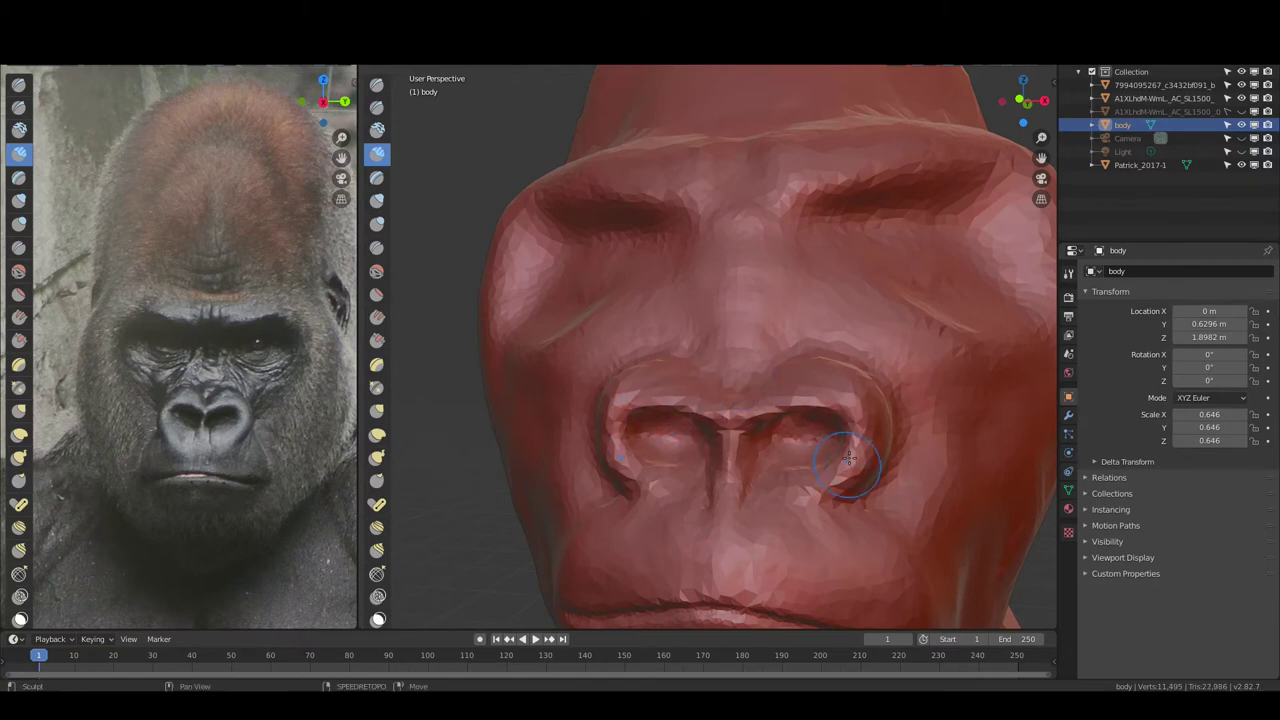
scroll(776, 397, "down", 2)
scroll(691, 375, "up", 2)
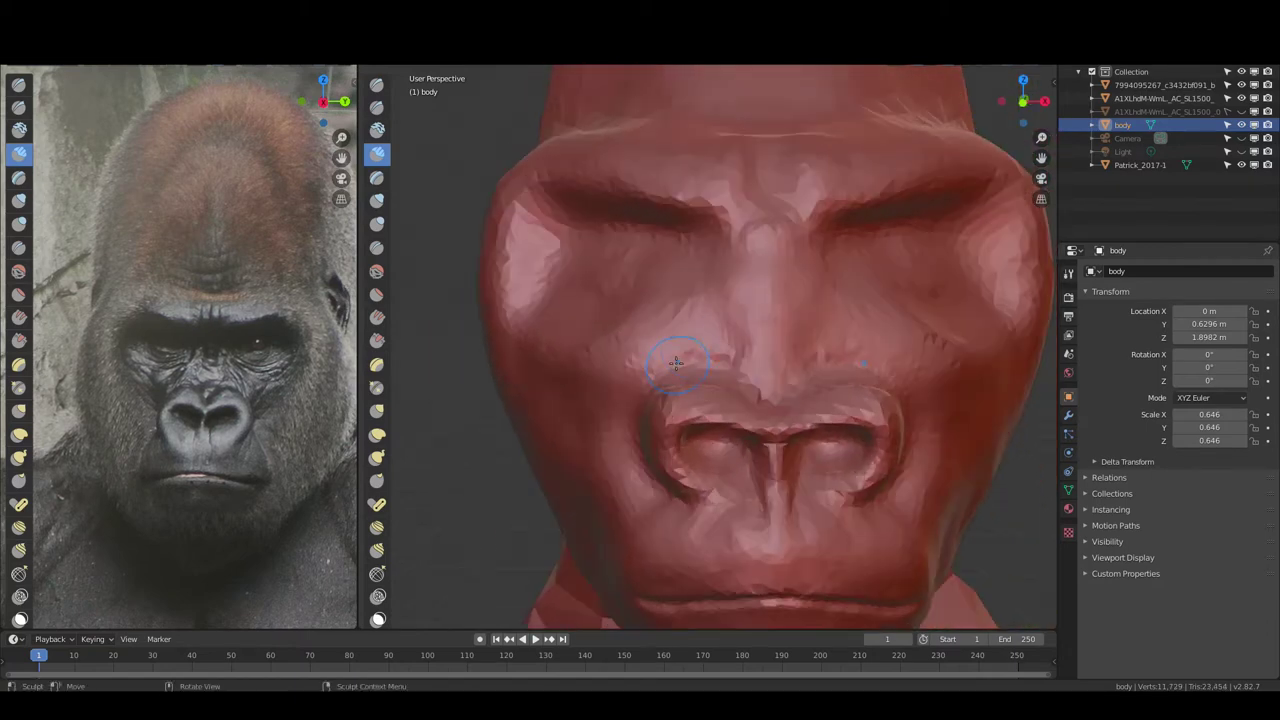
mouse_move(722, 340)
left_mouse_down()
mouse_move(728, 305)
mouse_move(722, 328)
left_mouse_up()
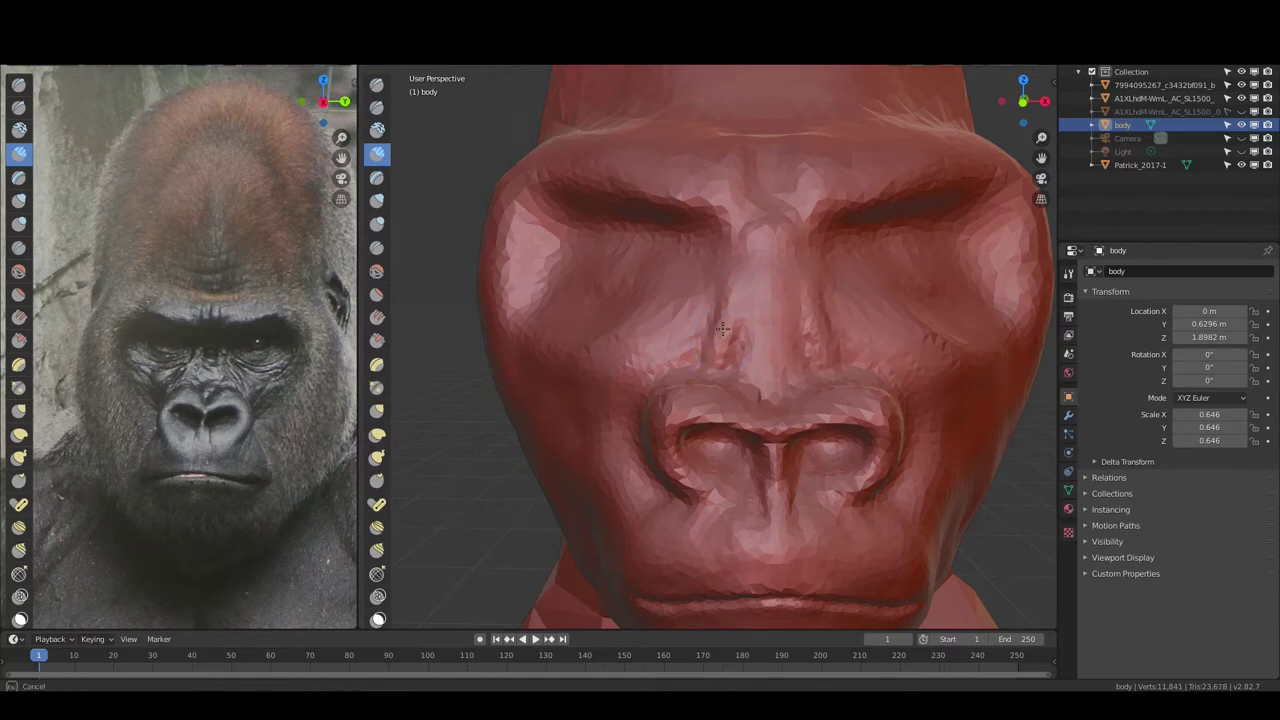
left_click_drag(769, 366, 760, 384)
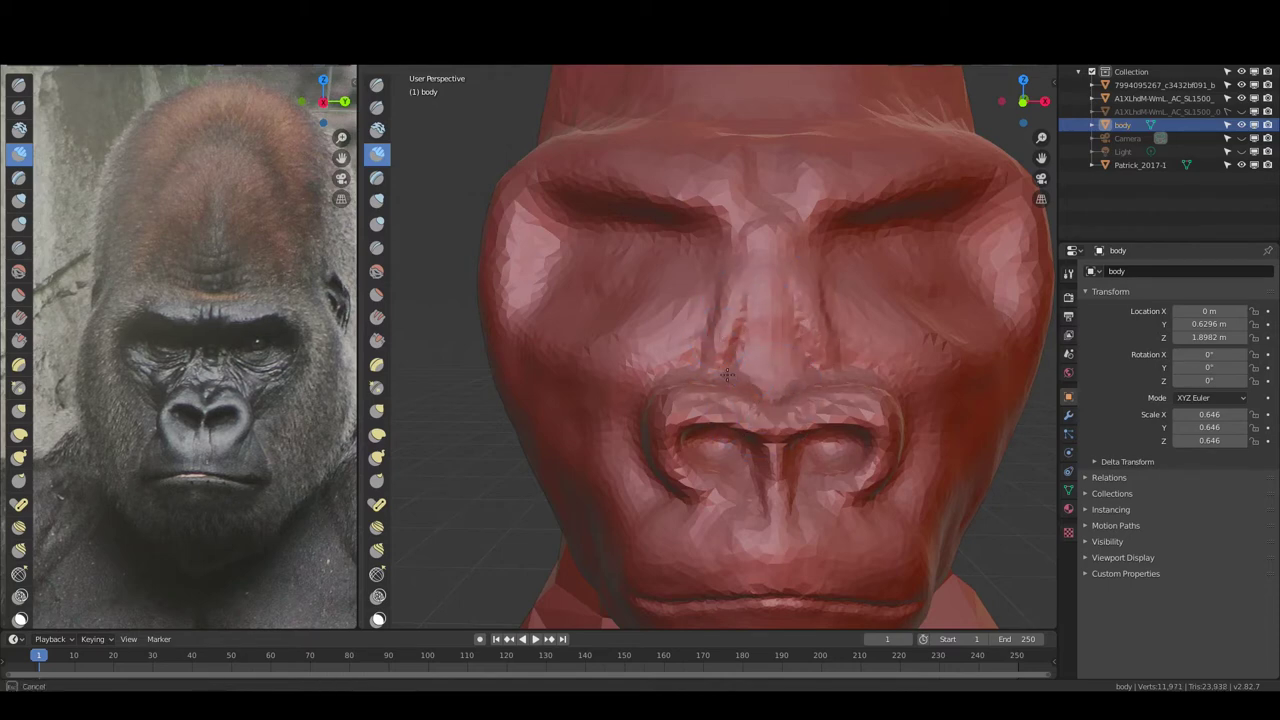
mouse_move(727, 376)
left_mouse_down()
mouse_move(738, 342)
mouse_move(715, 294)
left_mouse_up()
Orbit from the right side to three-quarter and front views to compare with the reference
mouse_move(711, 343)
middle_mouse_down()
mouse_move(717, 243)
mouse_move(762, 266)
middle_mouse_up()
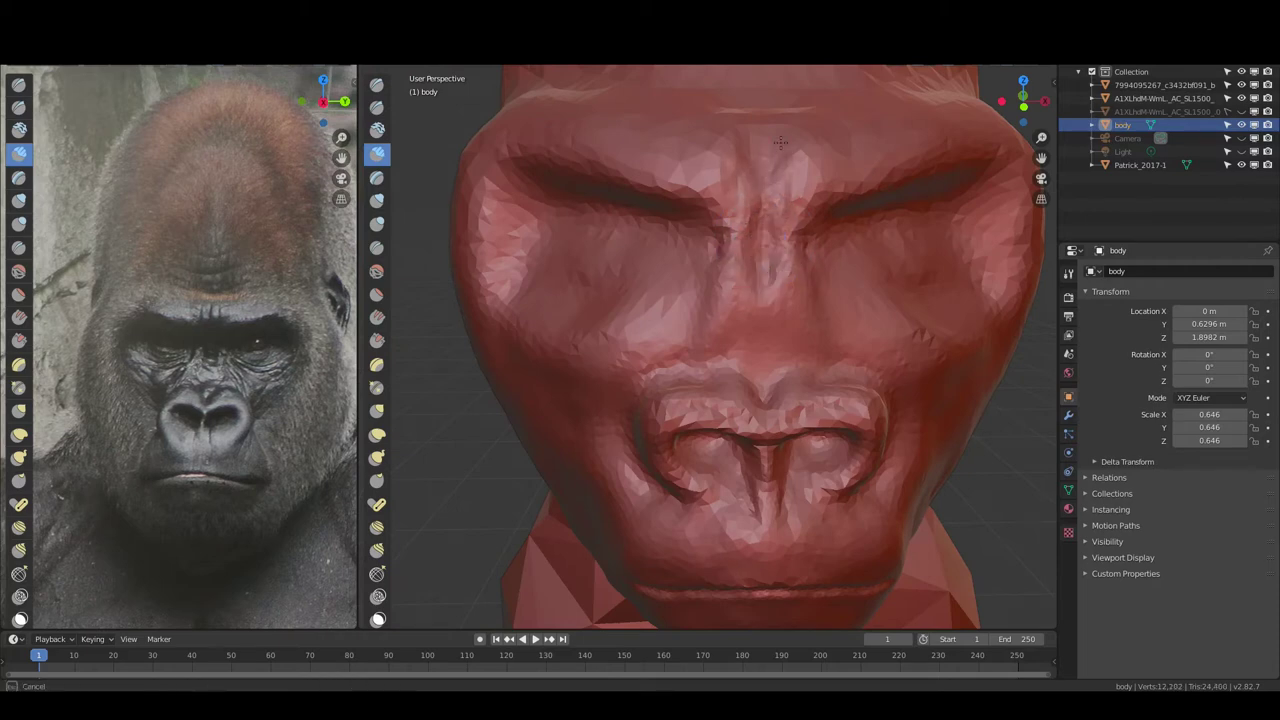
middle_click_drag(780, 142, 708, 389)
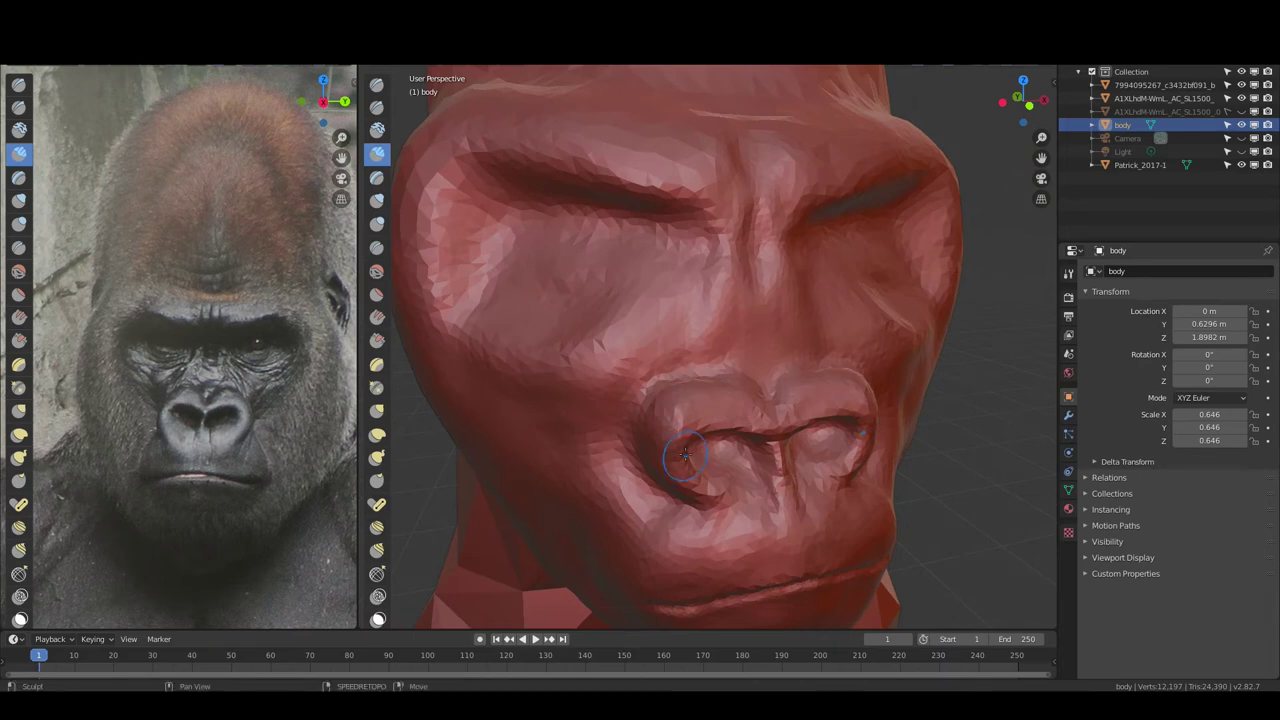
middle_click_drag(684, 455, 728, 420)
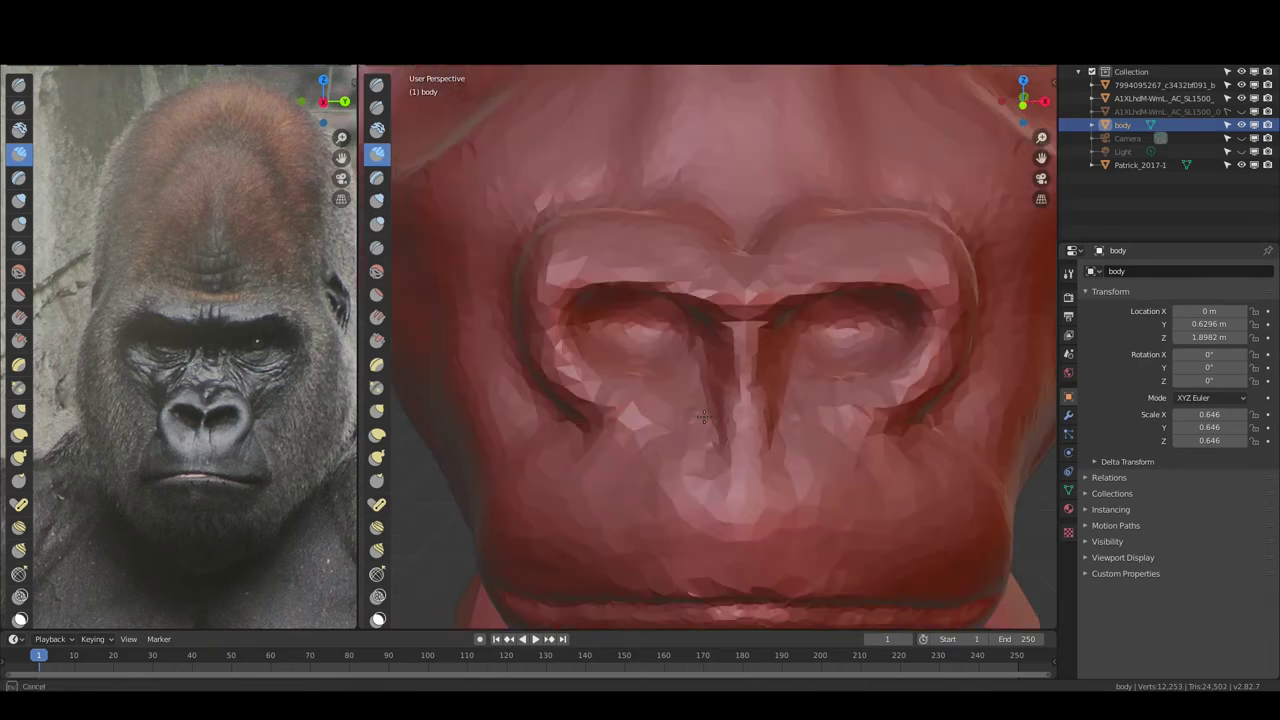
scroll(764, 405, "down", 5)
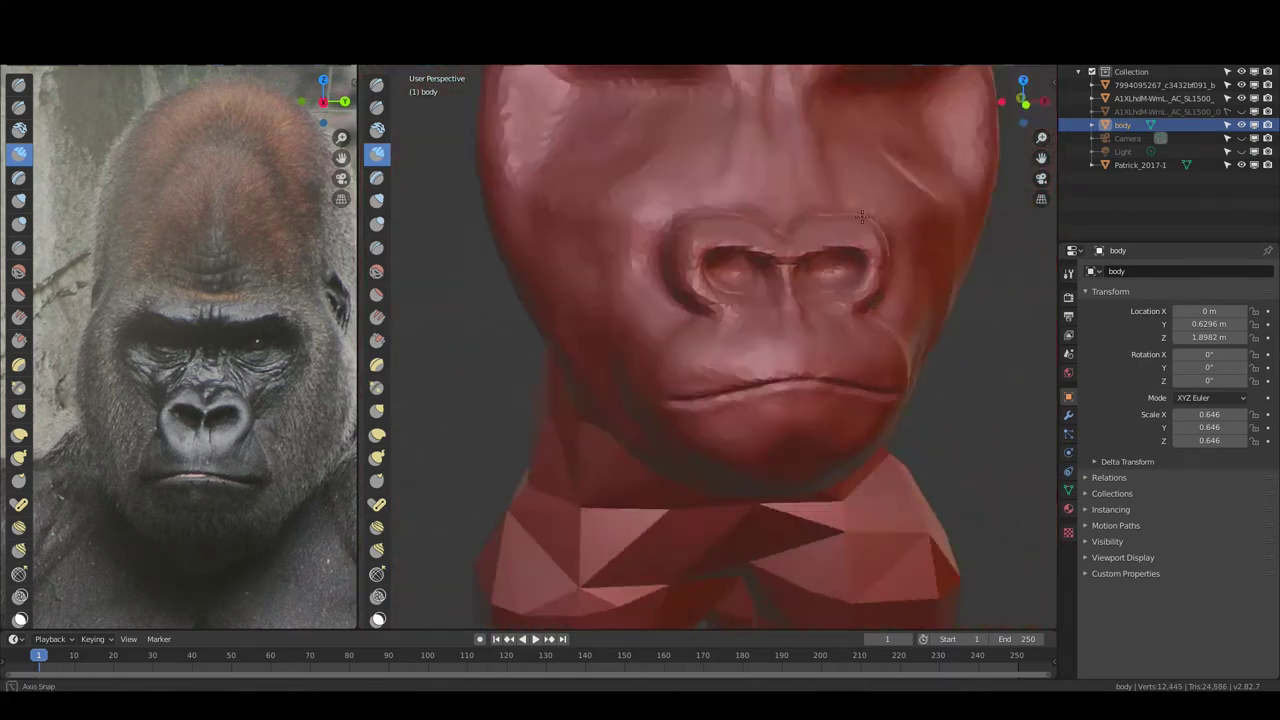
With Snake Hook, pull the heavy brow ridge into shape from profile and three-quarter views
mouse_move(764, 405)
middle_mouse_down()
mouse_move(755, 244)
mouse_move(639, 321)
middle_mouse_up()
scroll(755, 244, "up", 2)
key("k")
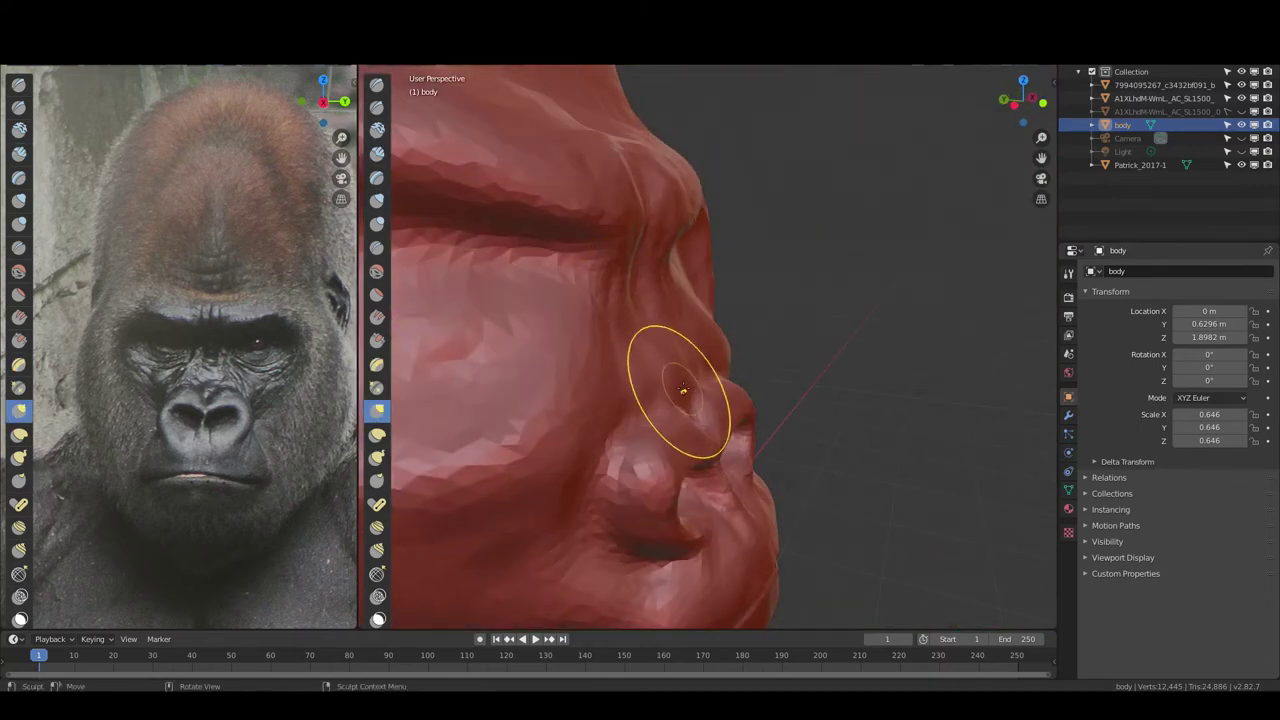
mouse_move(680, 390)
middle_mouse_down()
mouse_move(657, 322)
mouse_move(694, 257)
mouse_move(561, 257)
middle_mouse_up()
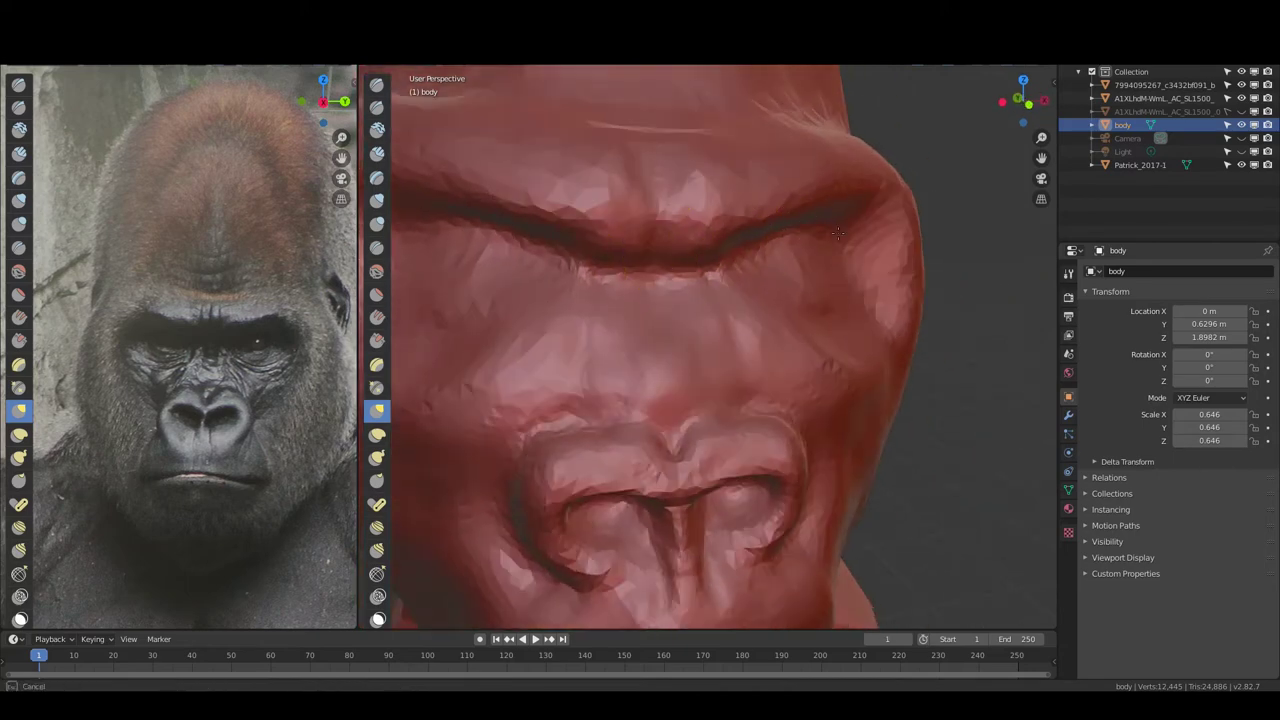
mouse_move(771, 257)
middle_mouse_down()
mouse_move(878, 277)
mouse_move(733, 288)
middle_mouse_up()
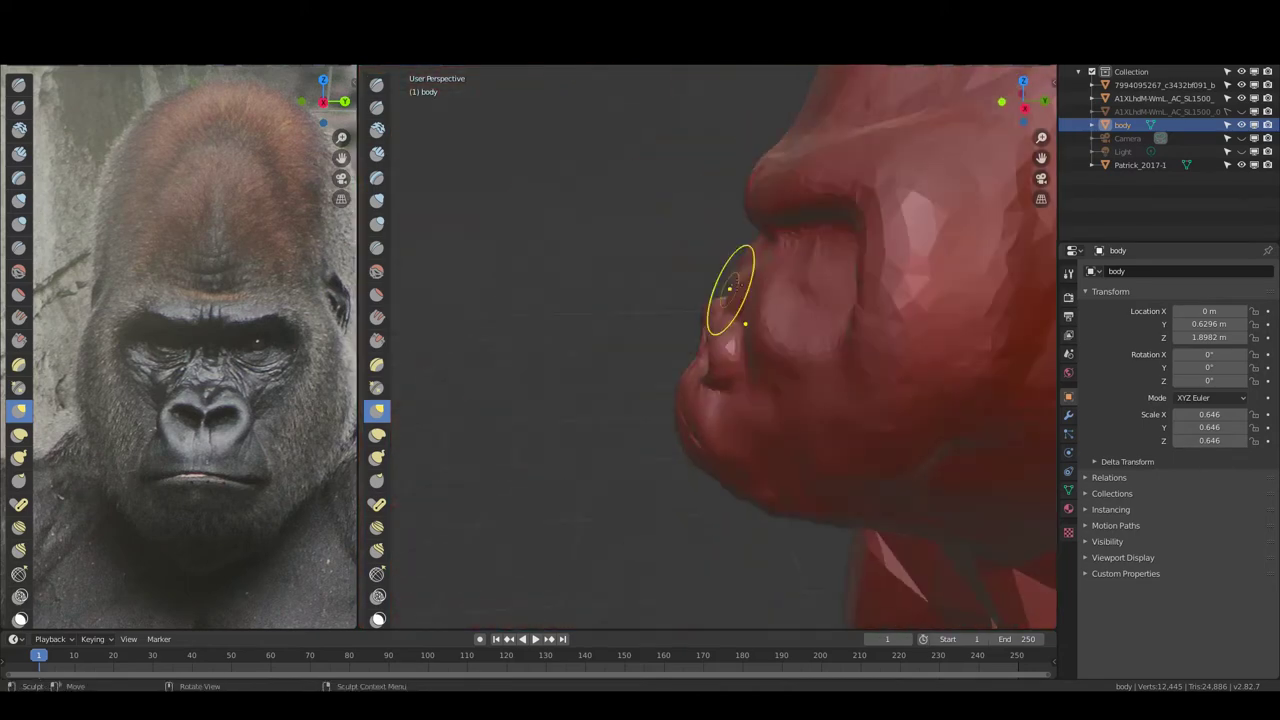
mouse_move(824, 258)
middle_mouse_down("alt")
mouse_move(700, 224)
mouse_move(824, 261)
middle_mouse_up("alt")
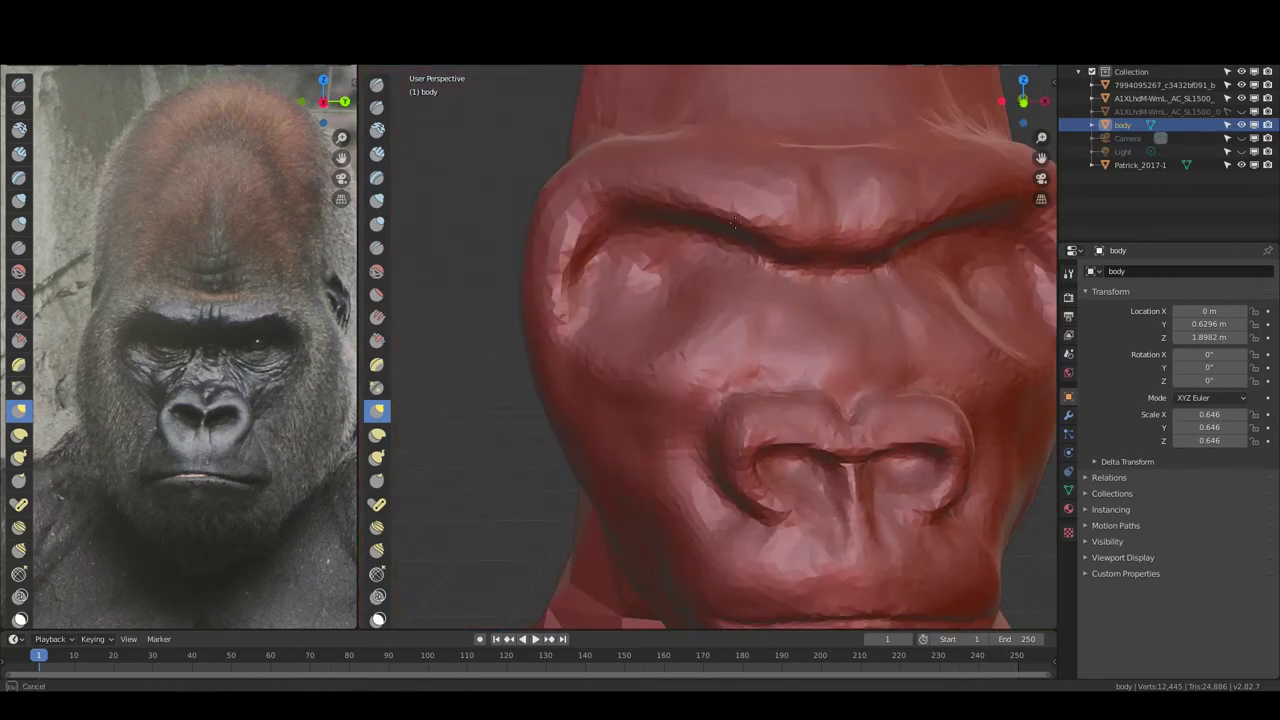
mouse_move(733, 222)
middle_mouse_down("alt")
mouse_move(760, 240)
mouse_move(723, 294)
mouse_move(621, 285)
mouse_move(710, 260)
mouse_move(724, 314)
mouse_move(640, 310)
mouse_move(709, 297)
mouse_move(600, 270)
middle_mouse_up("alt")
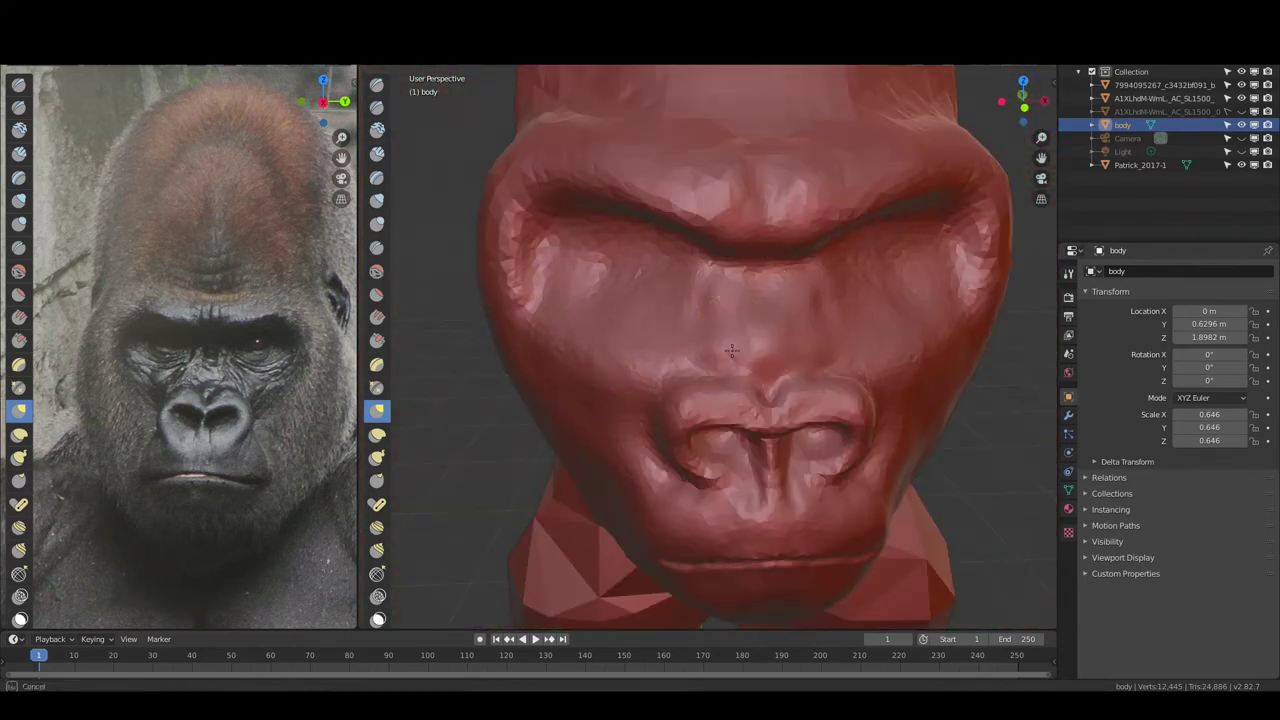
middle_click_drag(731, 349, 705, 268)
Carve vertical creases between the eyes with Clay Strips and smooth the scratchy strokes
key("c")
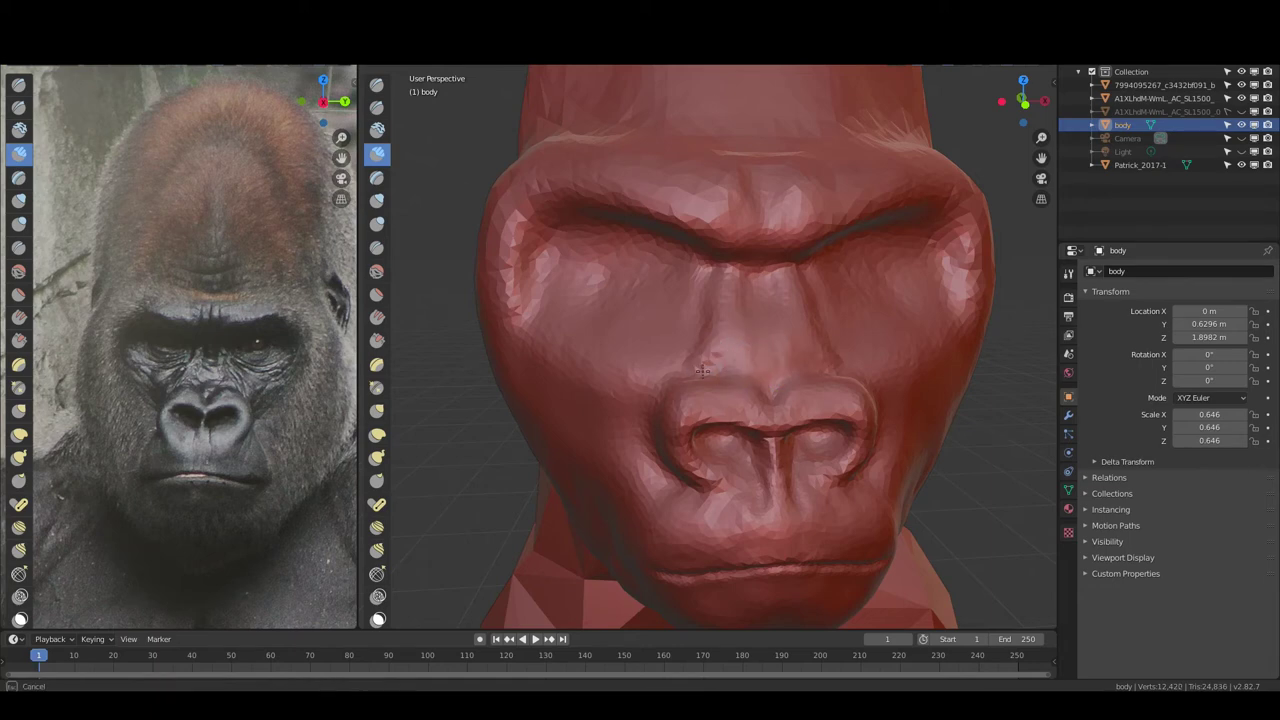
scroll(698, 334, "down", 3)
middle_click_drag(698, 334, 743, 241)
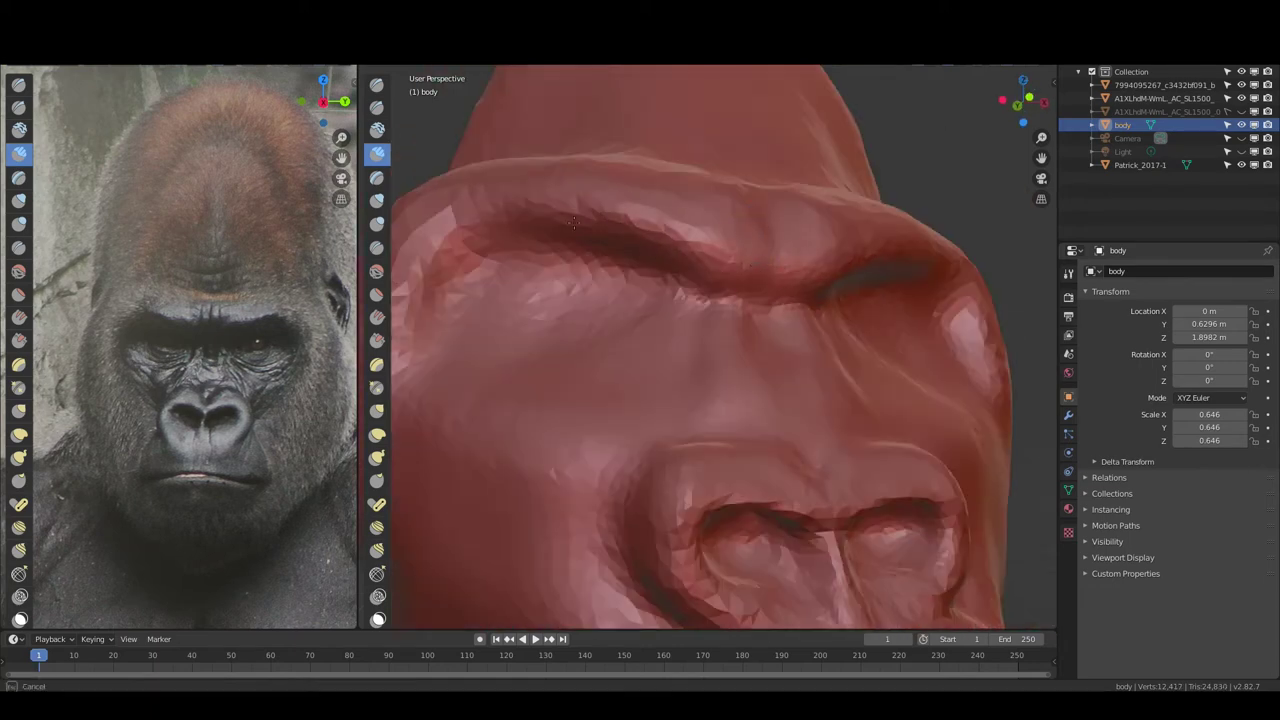
mouse_move(573, 222)
middle_mouse_down()
mouse_move(716, 293)
mouse_move(733, 256)
middle_mouse_up()
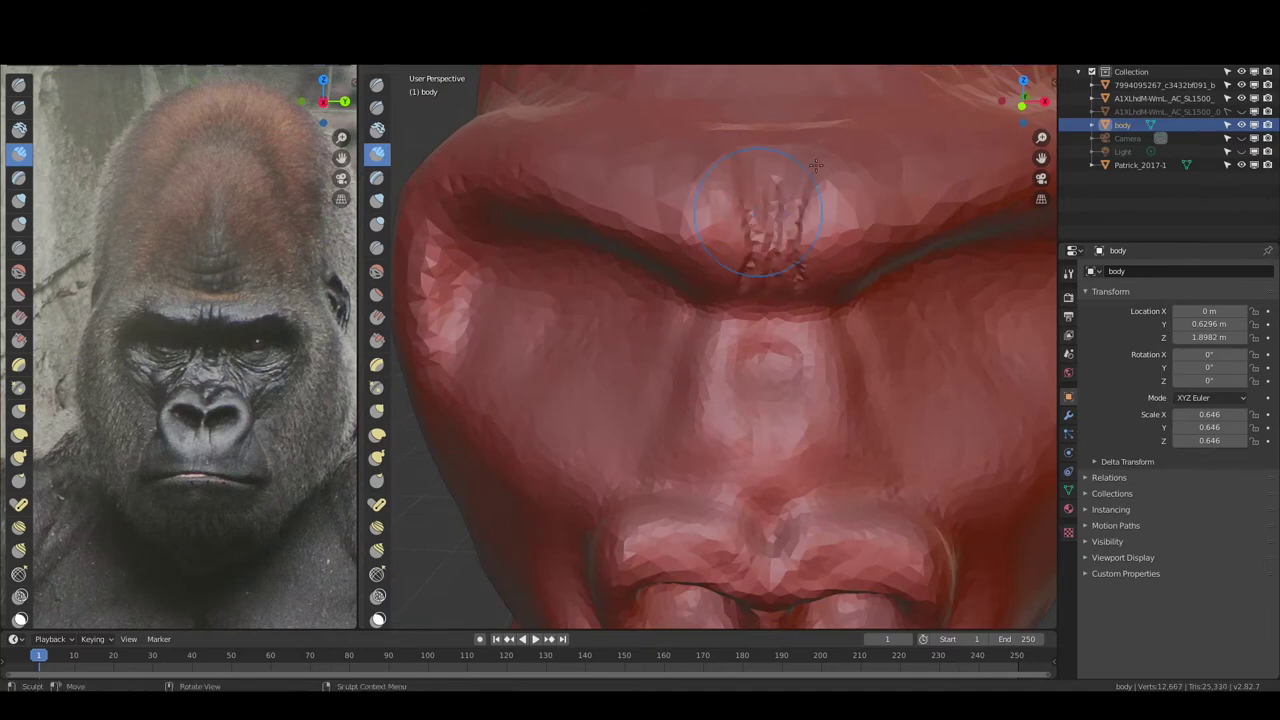
left_click_drag(816, 165, 796, 245, "shift")
left_click_drag(736, 272, 744, 220)
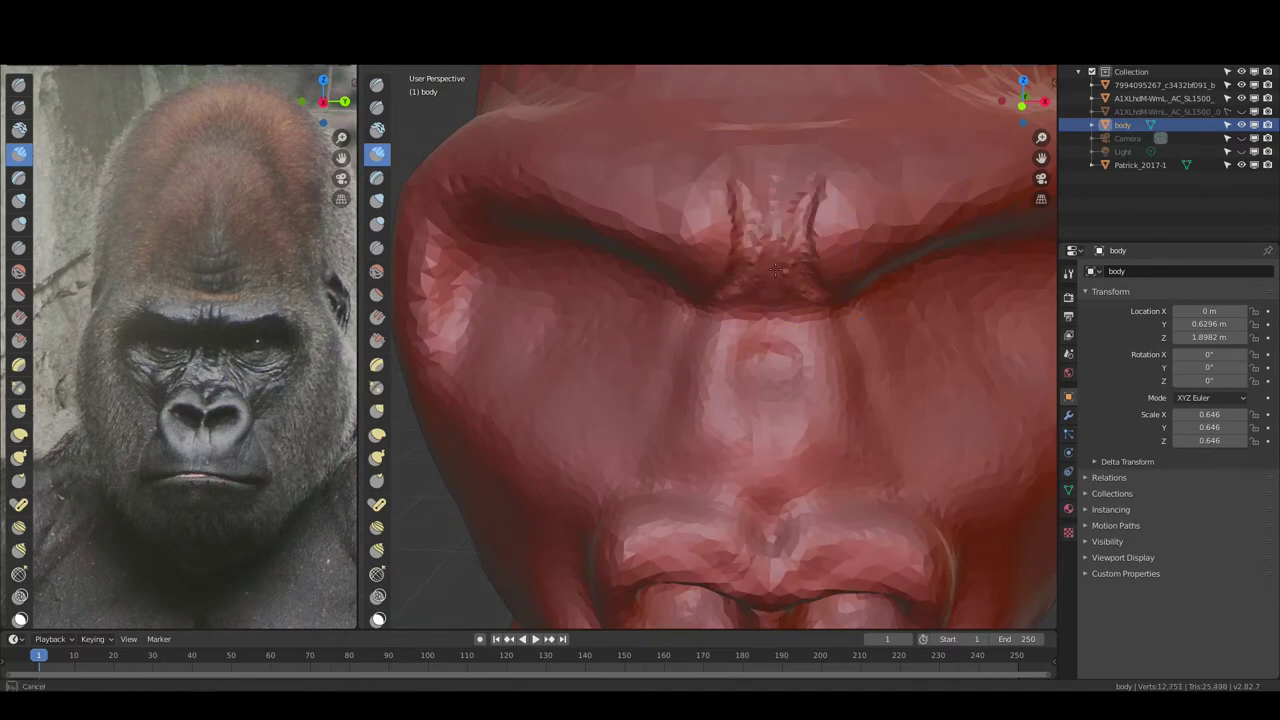
left_click_drag(776, 270, 796, 200, "shift")
mouse_move(790, 255)
middle_mouse_down()
mouse_move(652, 270)
mouse_move(700, 220)
middle_mouse_up()
scroll(710, 200, "down", 4)
scroll(730, 180, "down", 2)
Refine the lips from a close frontal view using the Draw and Clay Strips brushes
scroll(736, 168, "up", 3)
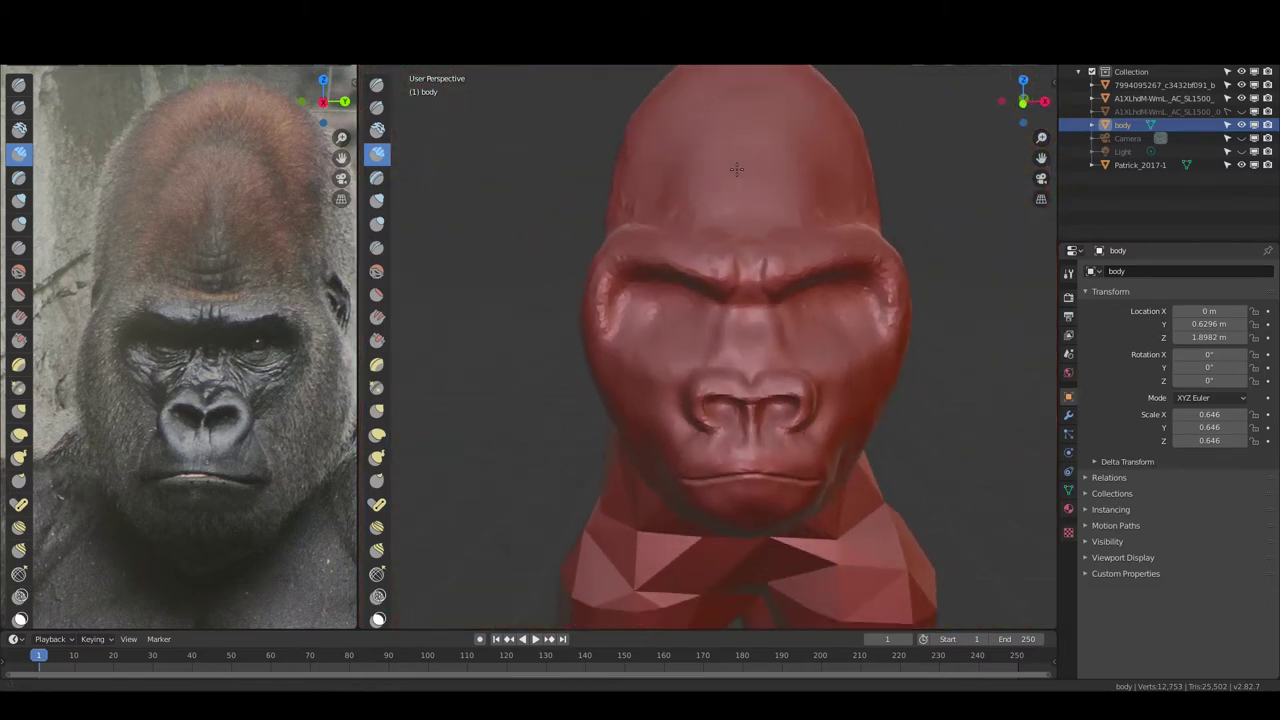
middle_click_drag(736, 169, 706, 147)
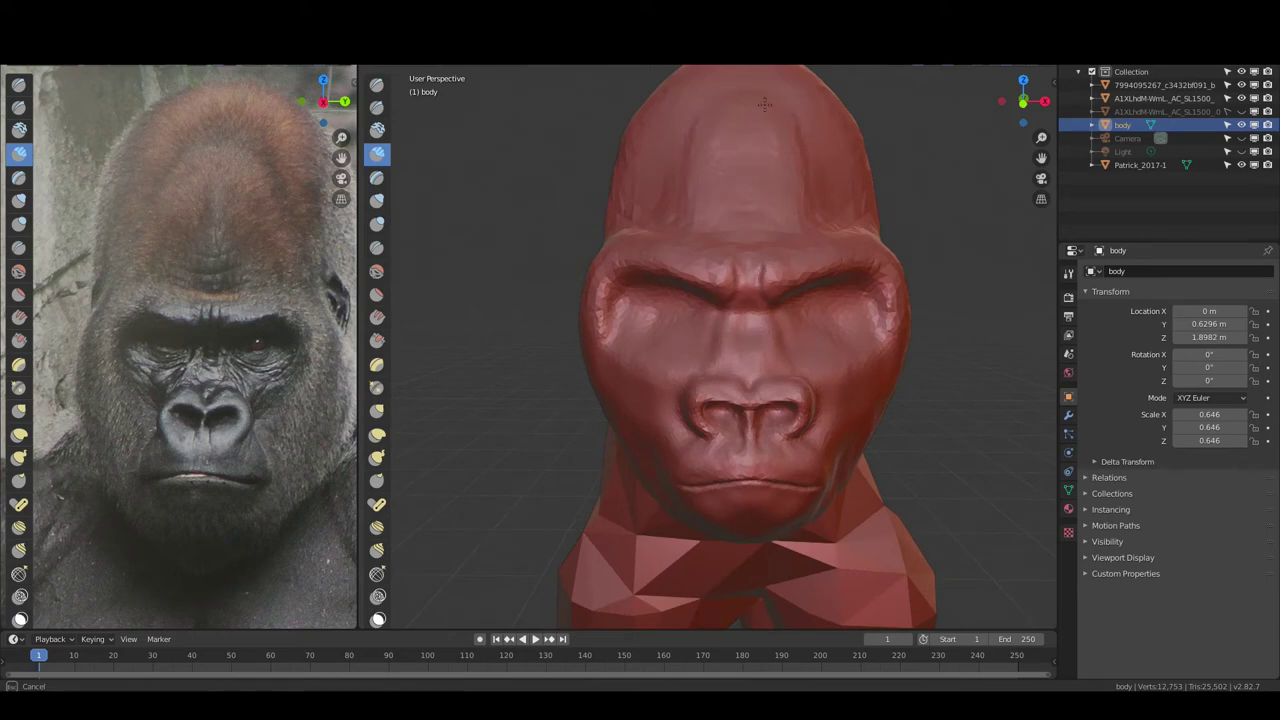
mouse_move(619, 192)
middle_mouse_down()
mouse_move(787, 138)
mouse_move(700, 180)
middle_mouse_up()
scroll(650, 220, "up", 3)
key("x")
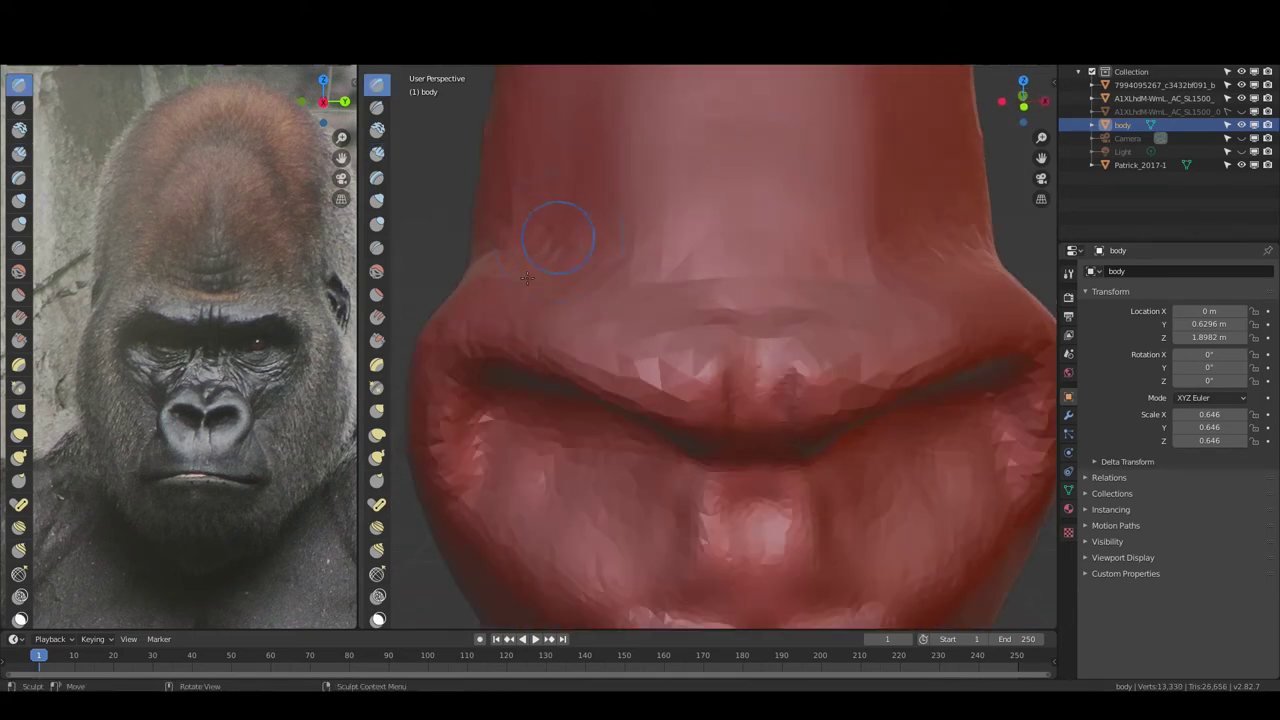
key("c")
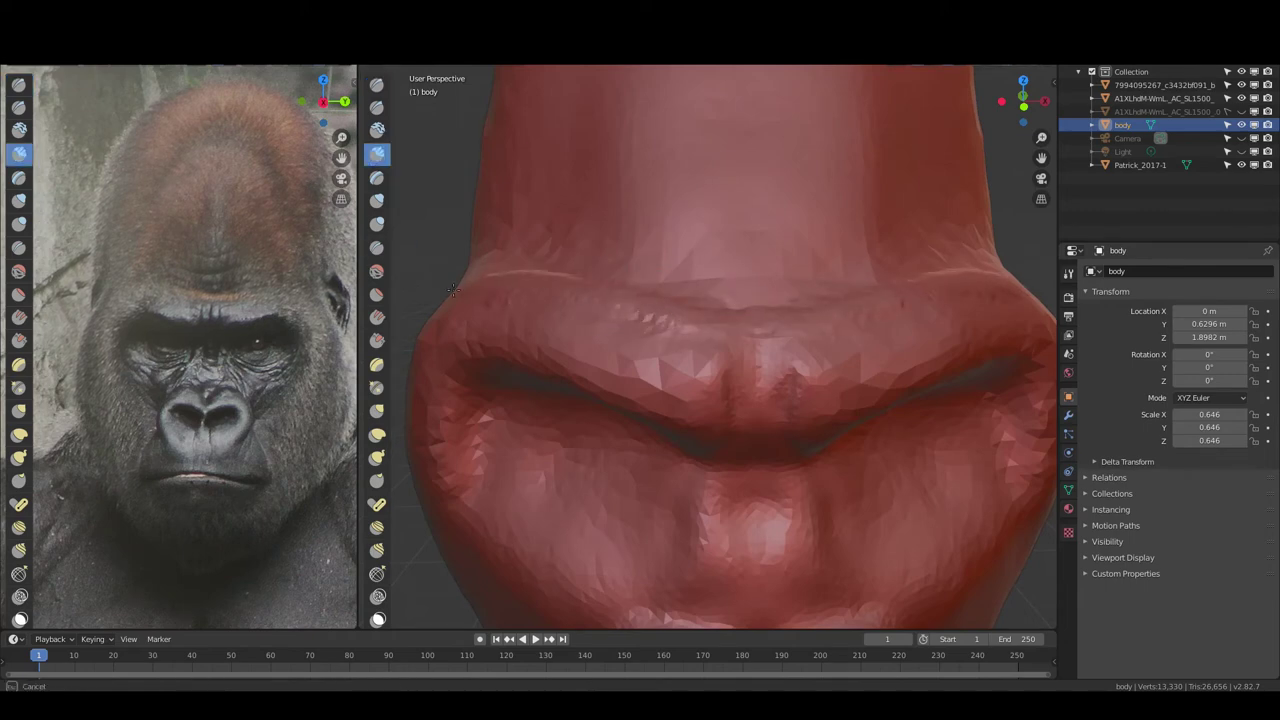
From a side view, use Grab to pull the top and back of the skull up into a crest
mouse_move(877, 273)
middle_mouse_down()
mouse_move(741, 221)
mouse_move(594, 237)
middle_mouse_up()
key("g")
scroll(864, 211, "down", 5)
left_click_drag(790, 150, 775, 165)
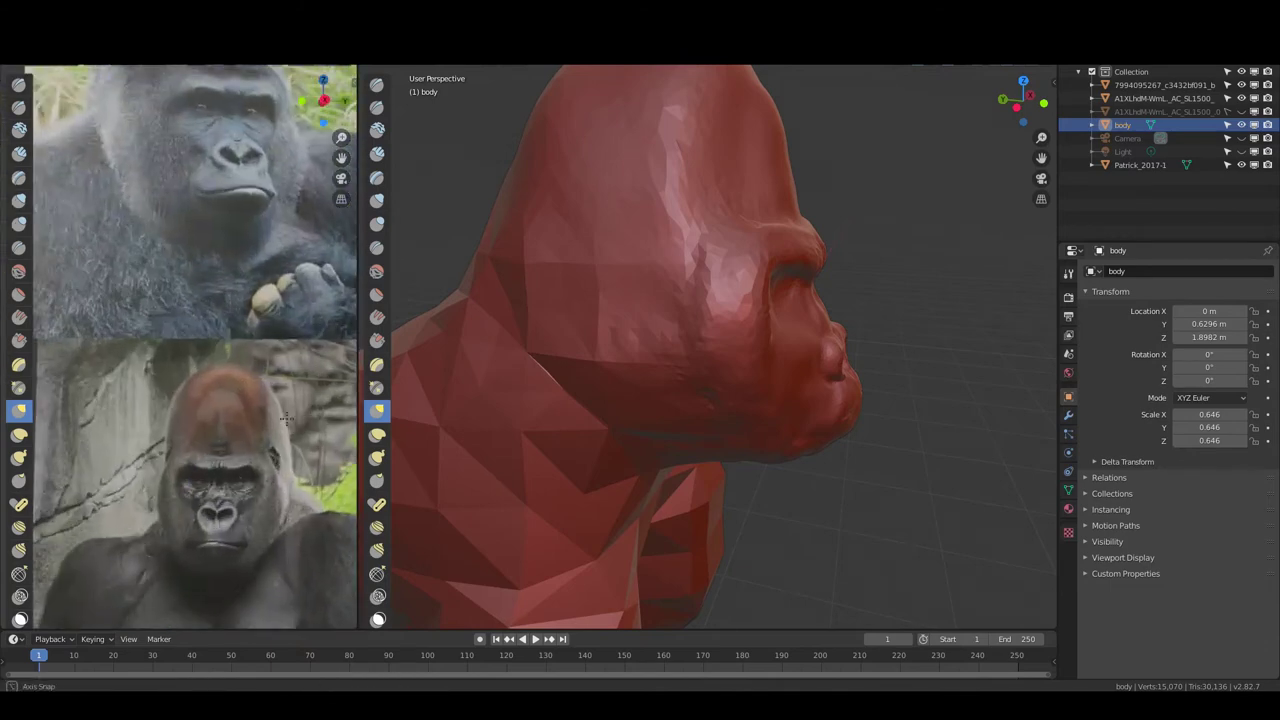
mouse_move(680, 185)
middle_mouse_down()
mouse_move(690, 152)
mouse_move(714, 171)
mouse_move(714, 429)
mouse_move(642, 377)
middle_mouse_up()
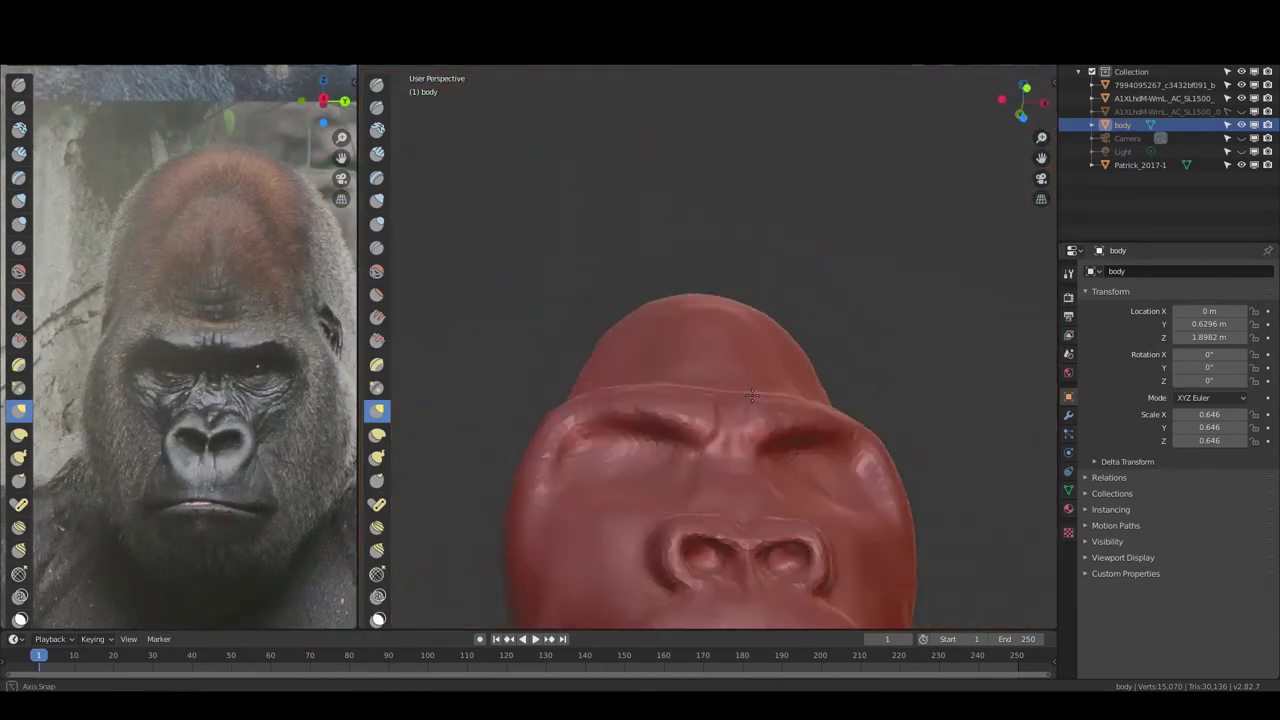
mouse_move(566, 350)
middle_mouse_down()
mouse_move(651, 380)
mouse_move(786, 354)
middle_mouse_up()
middle_click_drag(790, 398, 822, 378)
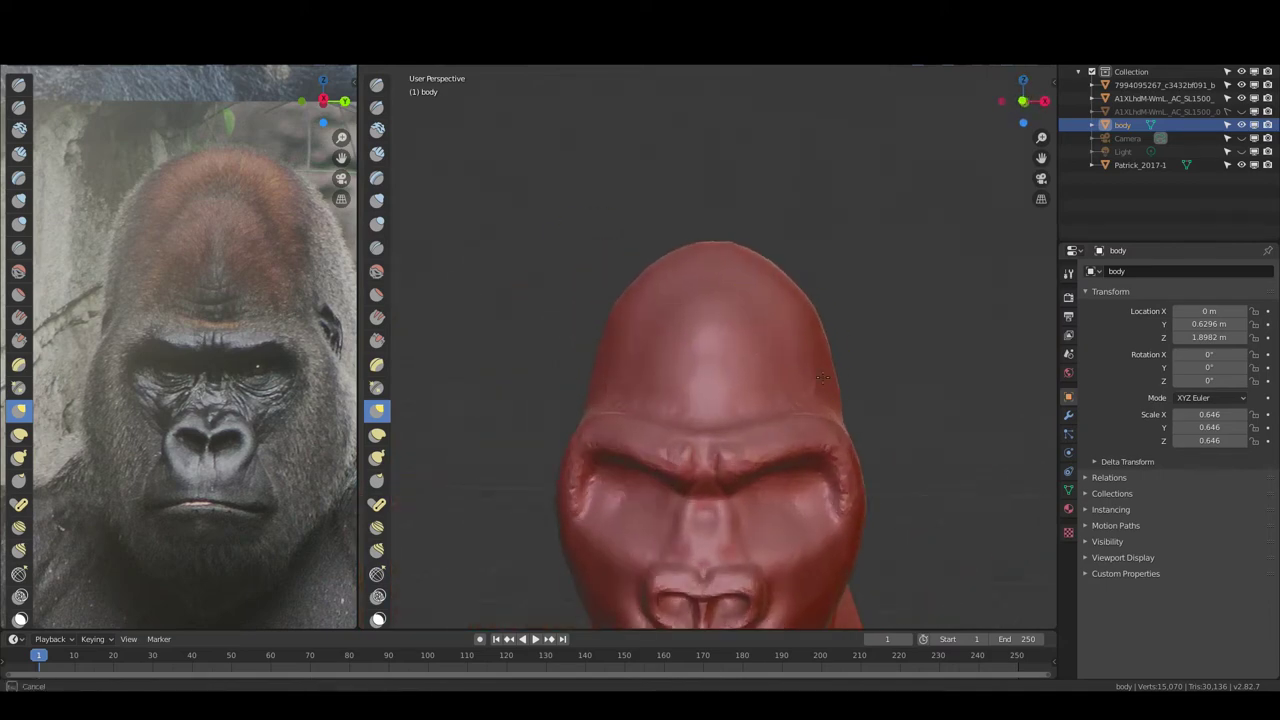
middle_click_drag(741, 232, 880, 250)
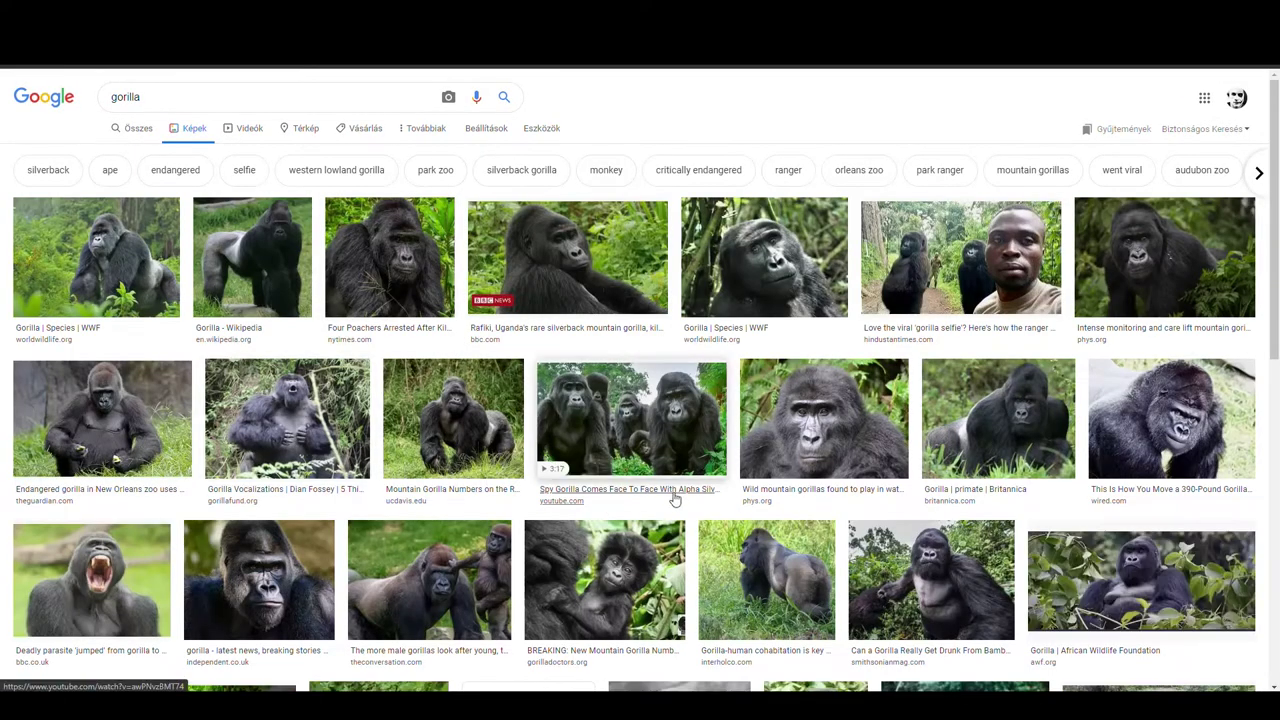
scroll(958, 452, "down", 3)
scroll(955, 458, "down", 3)
scroll(950, 465, "down", 3)
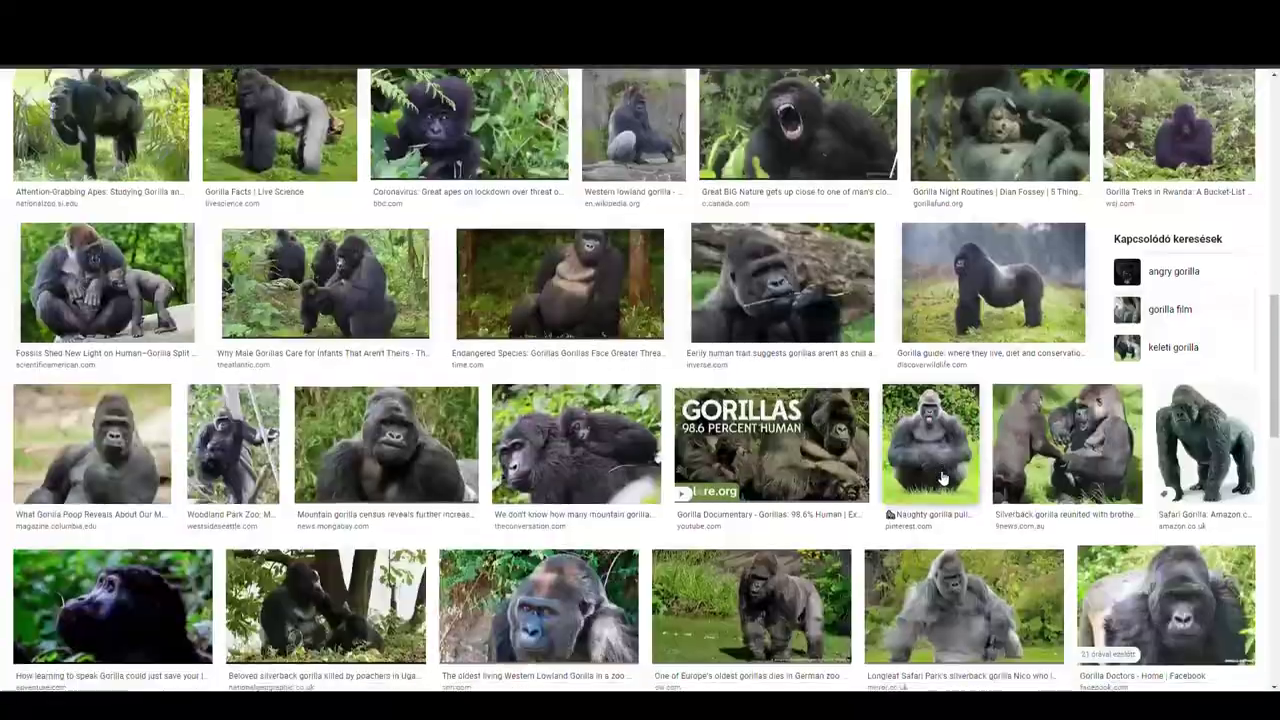
scroll(944, 478, "down", 3)
scroll(942, 478, "down", 2)
scroll(939, 478, "down", 2)
scroll(936, 478, "down", 2)
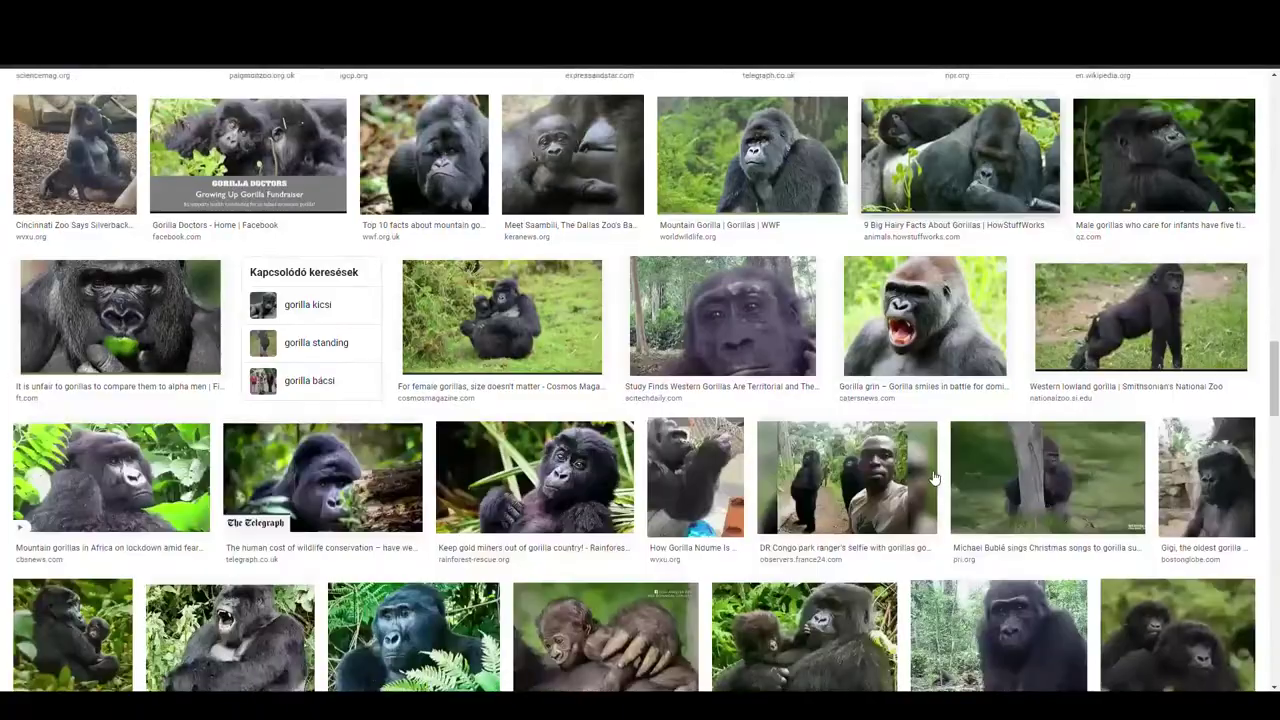
scroll(933, 478, "down", 2)
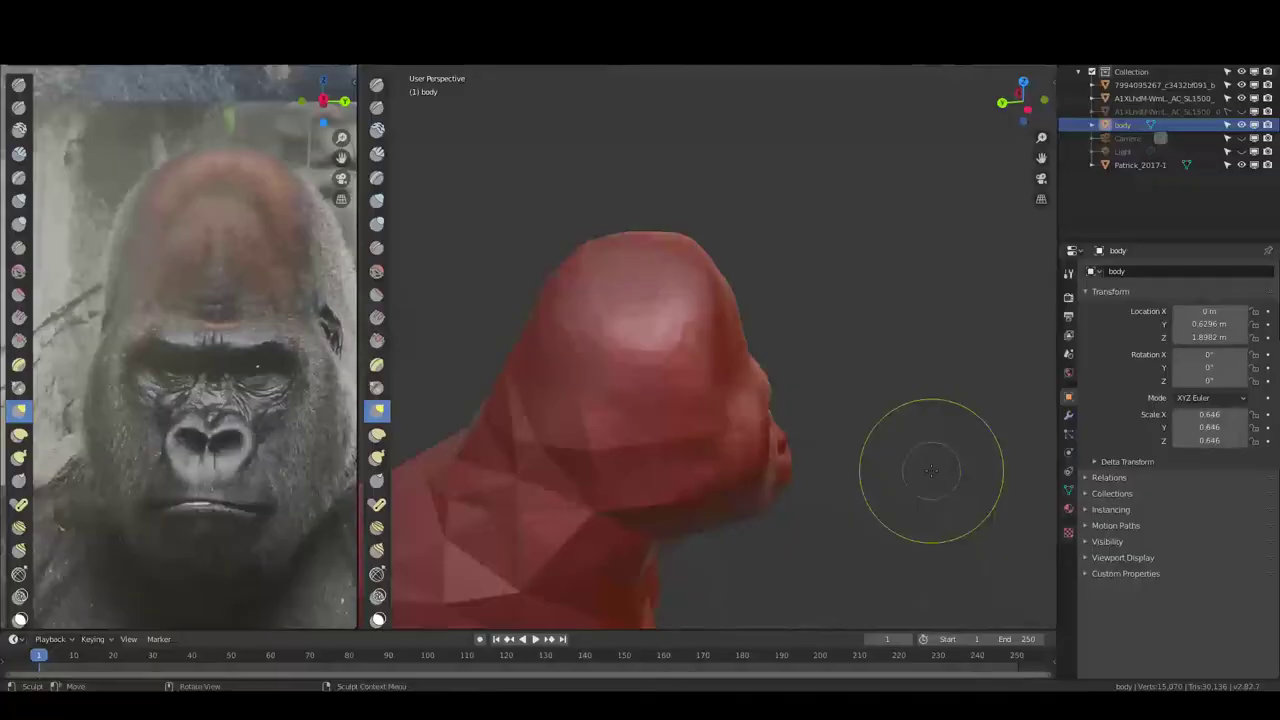
Inspect the gorilla sculpt from front, side and three-quarter views
mouse_move(720, 357)
middle_mouse_down()
mouse_move(752, 423)
mouse_move(865, 391)
mouse_move(895, 320)
mouse_move(971, 343)
mouse_move(715, 305)
middle_mouse_up()
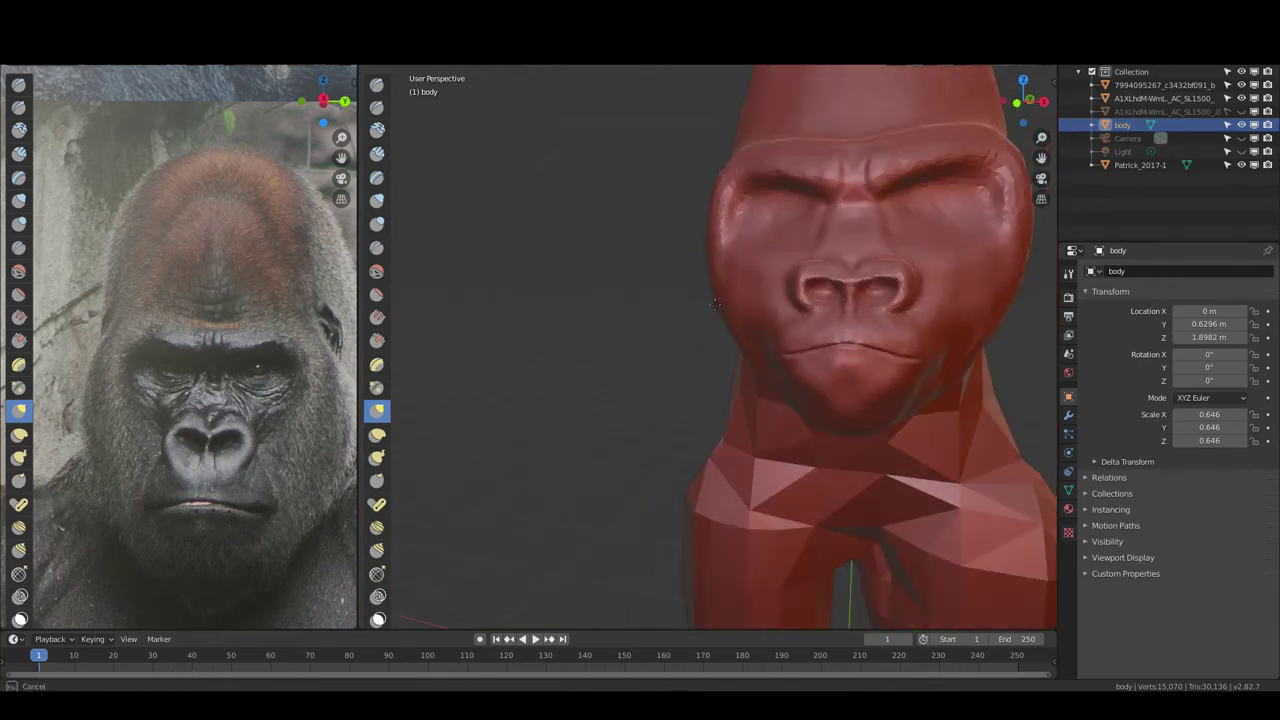
middle_click_drag(775, 385, 815, 336)
mouse_move(872, 389)
middle_mouse_down()
mouse_move(737, 251)
mouse_move(970, 185)
mouse_move(935, 207)
middle_mouse_up()
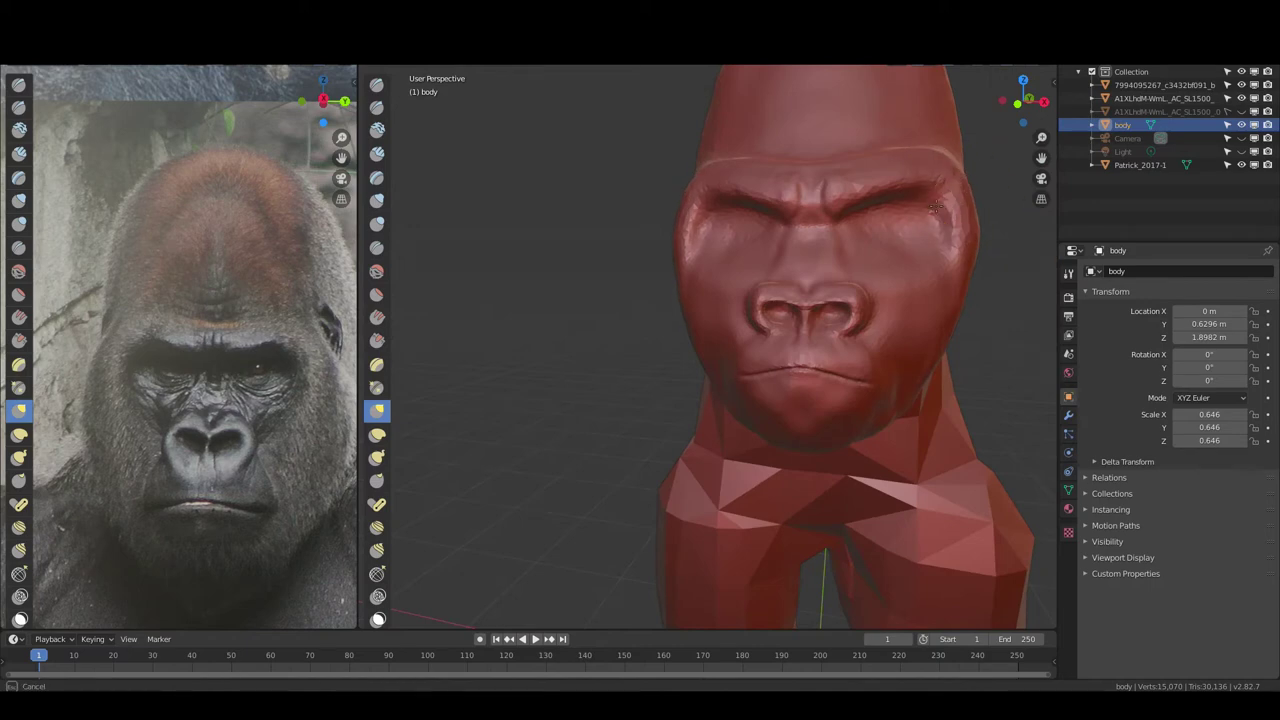
middle_click_drag(698, 272, 840, 280)
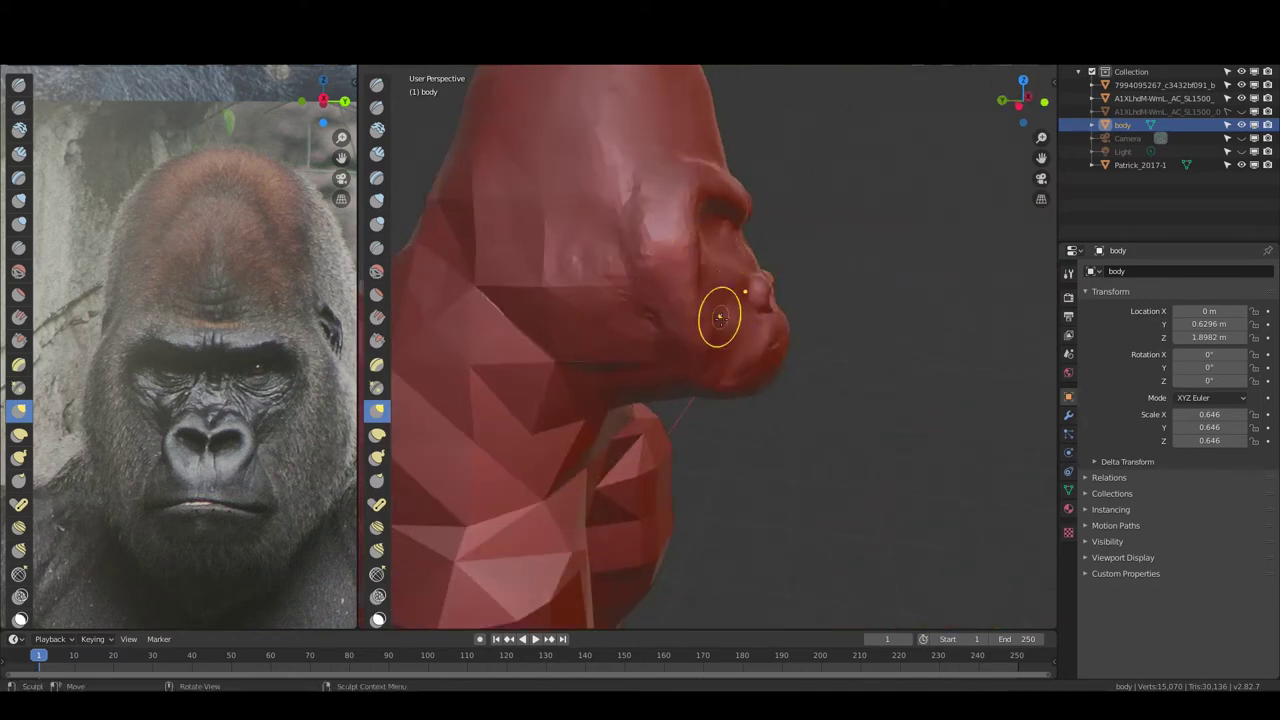
mouse_move(720, 318)
middle_mouse_down()
mouse_move(720, 294)
mouse_move(651, 325)
mouse_move(735, 284)
mouse_move(776, 283)
mouse_move(725, 284)
mouse_move(806, 292)
mouse_move(790, 280)
middle_mouse_up()
scroll(729, 186, "up", 3)
mouse_move(729, 186)
middle_mouse_down()
mouse_move(755, 227)
mouse_move(749, 343)
middle_mouse_up()
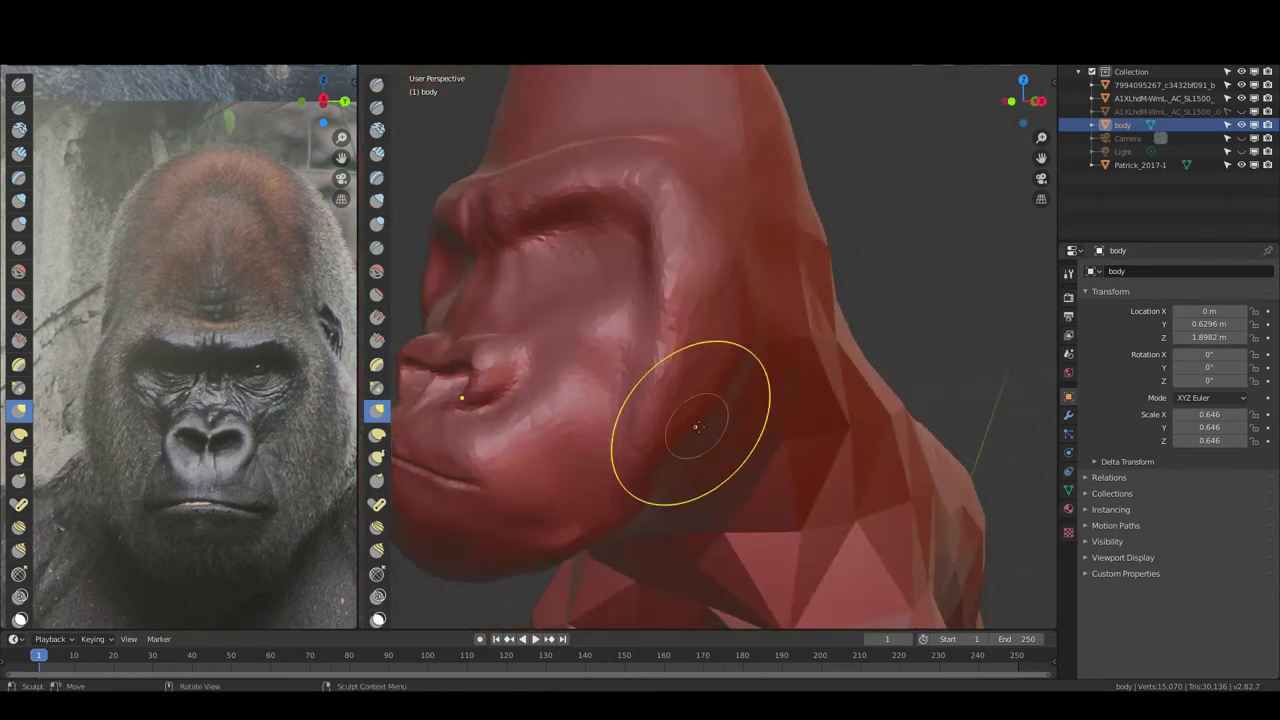
mouse_move(700, 437)
middle_mouse_down()
mouse_move(749, 390)
mouse_move(723, 297)
mouse_move(769, 318)
middle_mouse_up()
Orbit to the side profile of the head and switch to the Grab brush for the ear
key("k")
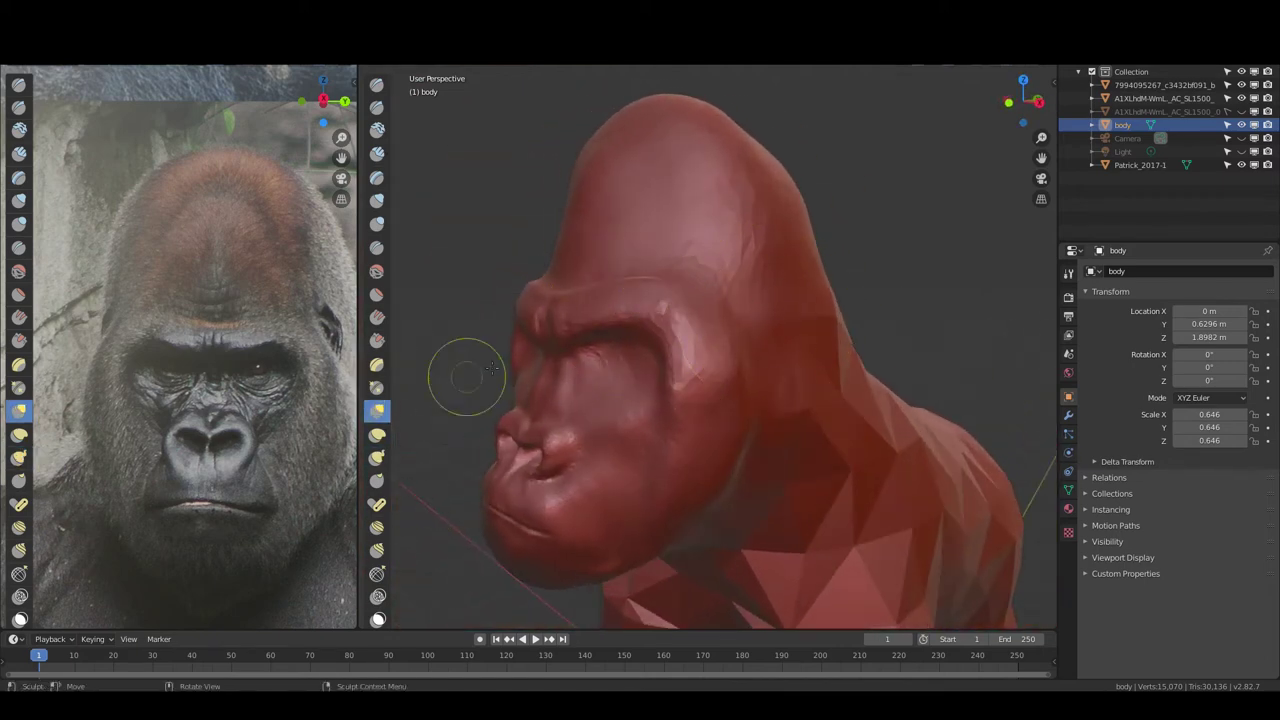
middle_click_drag(466, 374, 743, 300)
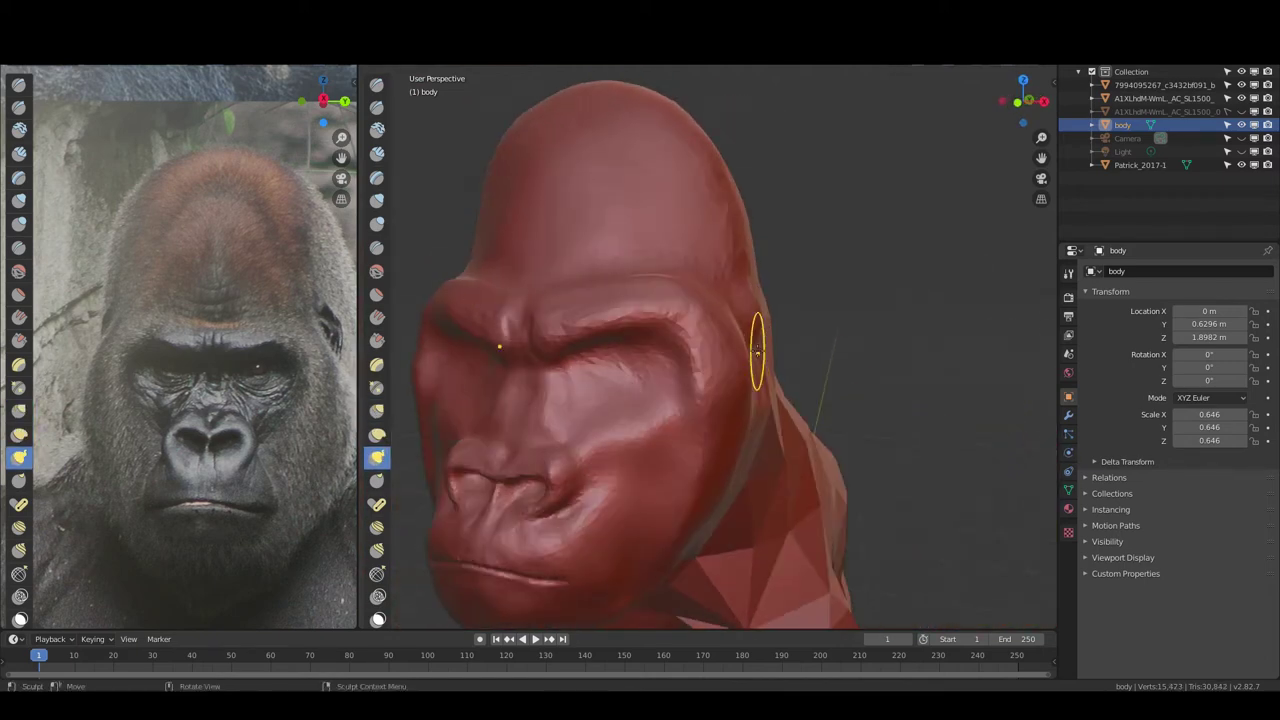
middle_click_drag(757, 352, 726, 325)
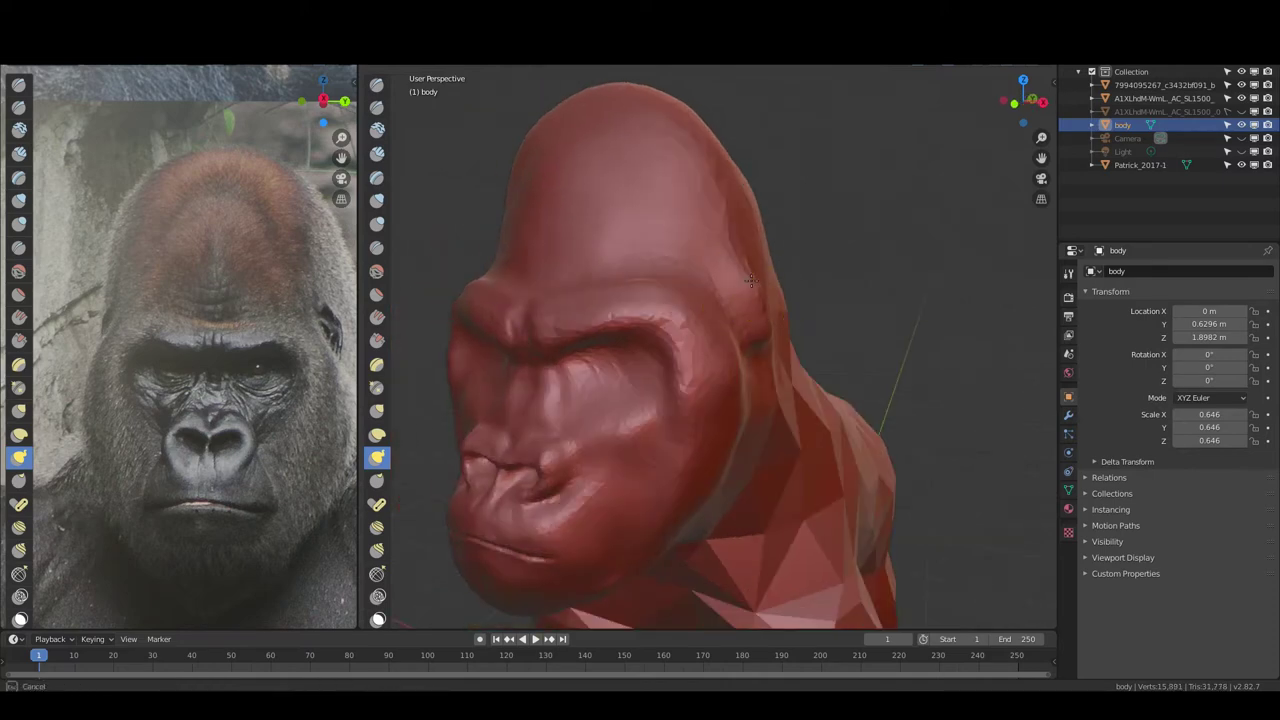
mouse_move(736, 254)
middle_mouse_down()
mouse_move(745, 300)
mouse_move(771, 271)
mouse_move(862, 300)
mouse_move(820, 317)
mouse_move(829, 260)
mouse_move(800, 250)
middle_mouse_up()
scroll(840, 300, "up", 4)
key("g")
Search Google Images for 'gorilla ear' and open the side-profile gorilla photo large
type("ear")
key("Return")
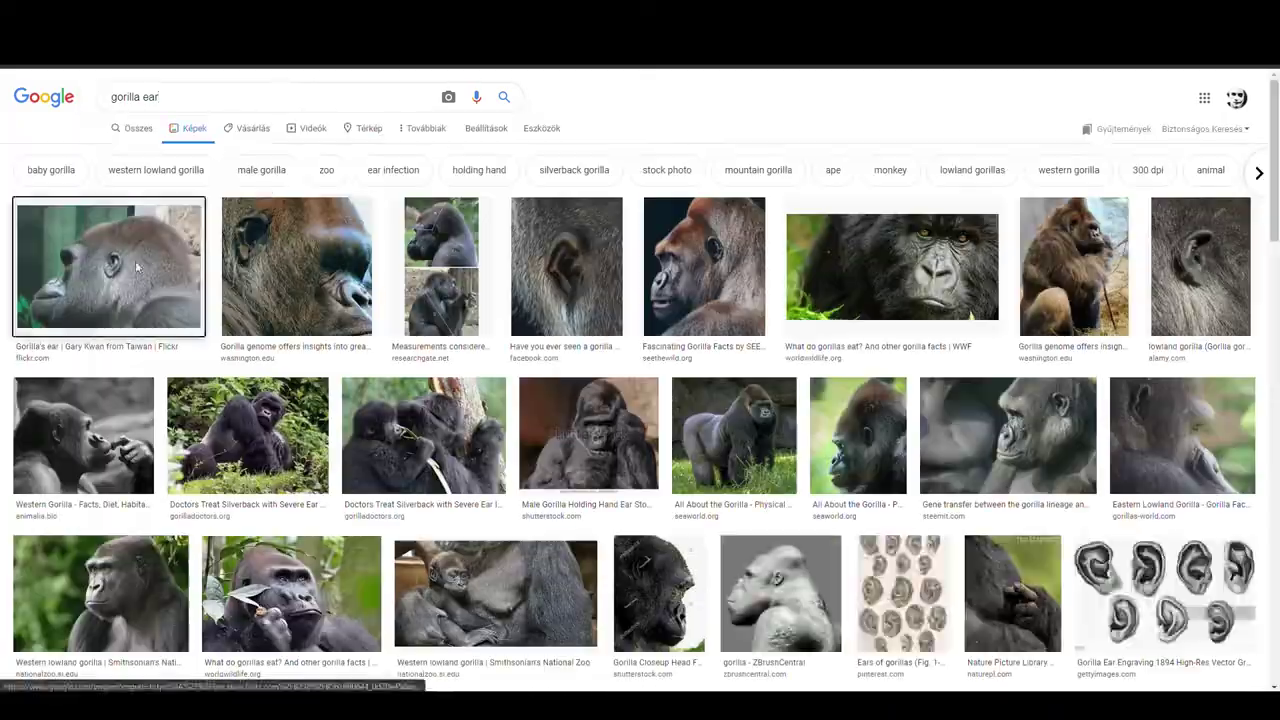
left_click(137, 267)
left_click(712, 212)
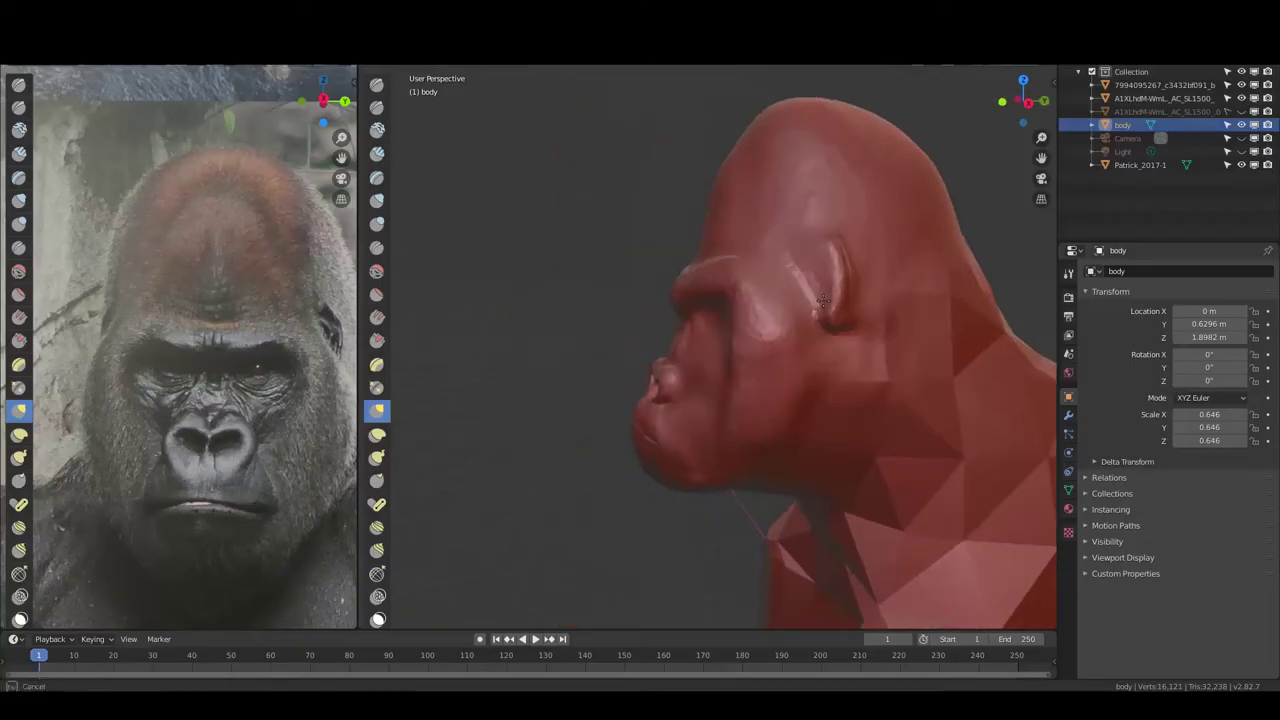
Carve a deeper inner crease and upper rim crease into the ear with small strokes
mouse_move(822, 300)
middle_mouse_down()
mouse_move(833, 275)
mouse_move(553, 176)
mouse_move(544, 230)
middle_mouse_up()
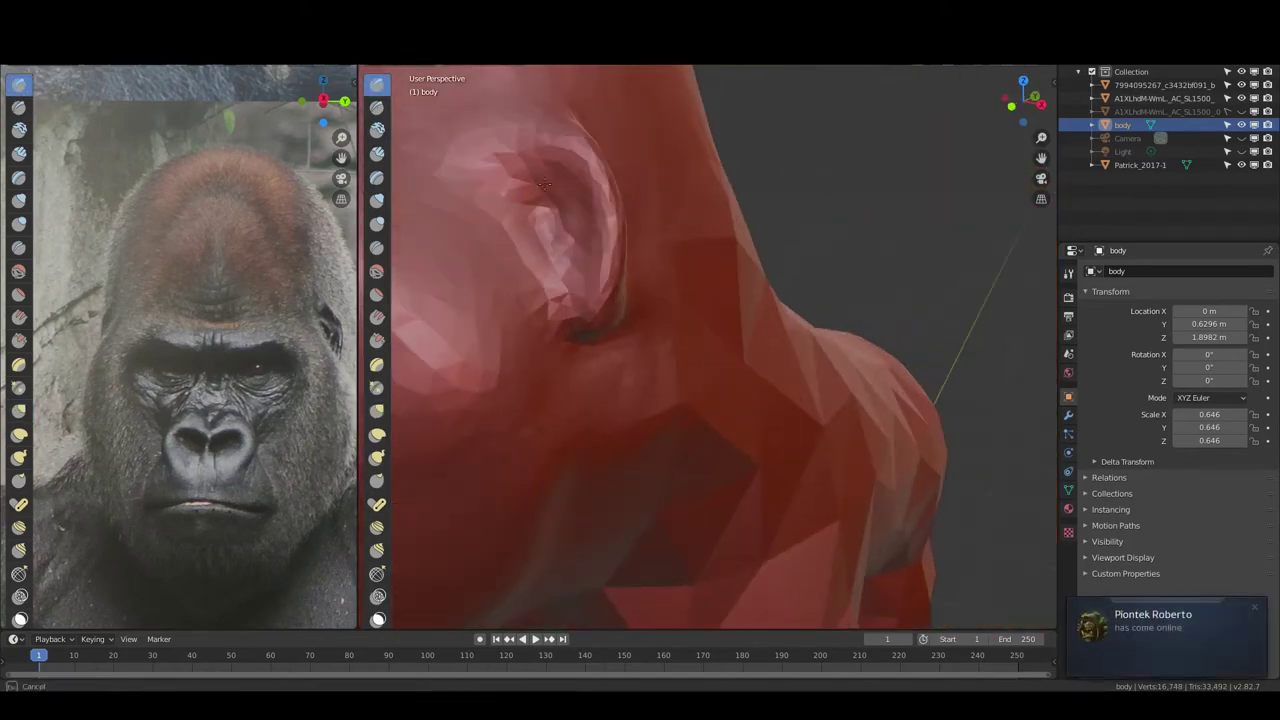
left_click_drag(545, 183, 572, 293)
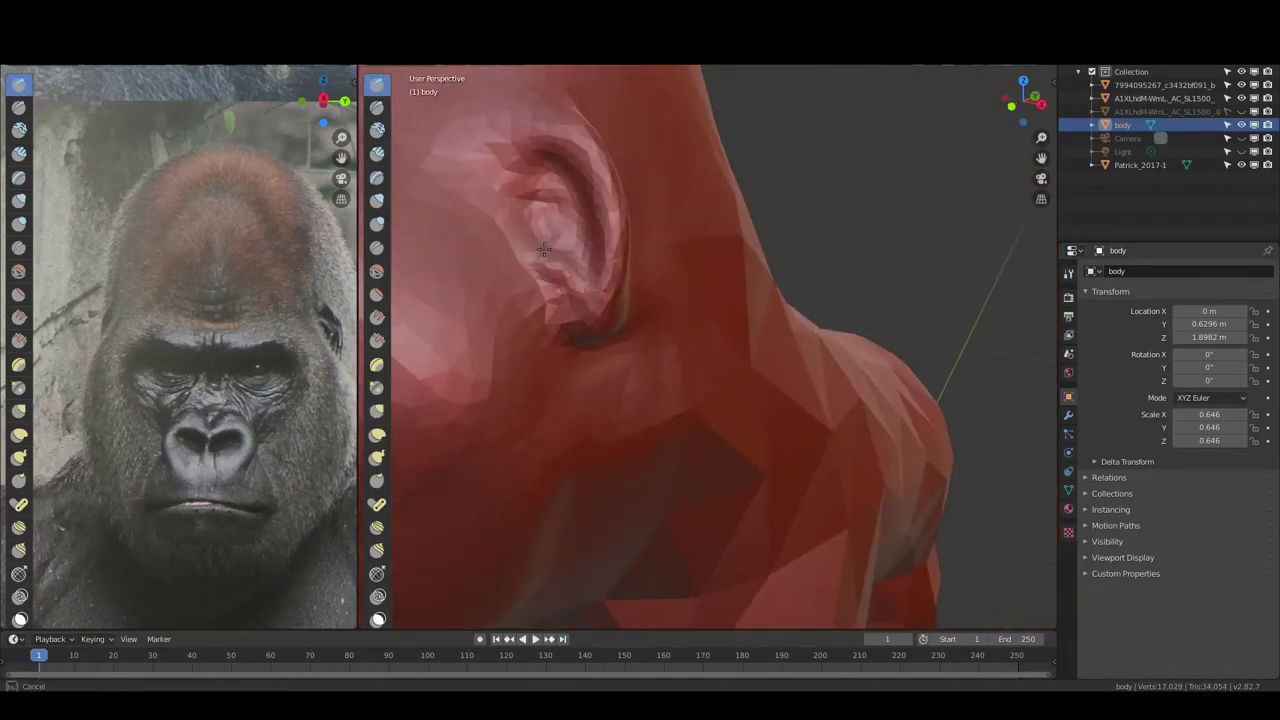
left_click_drag(549, 140, 618, 253)
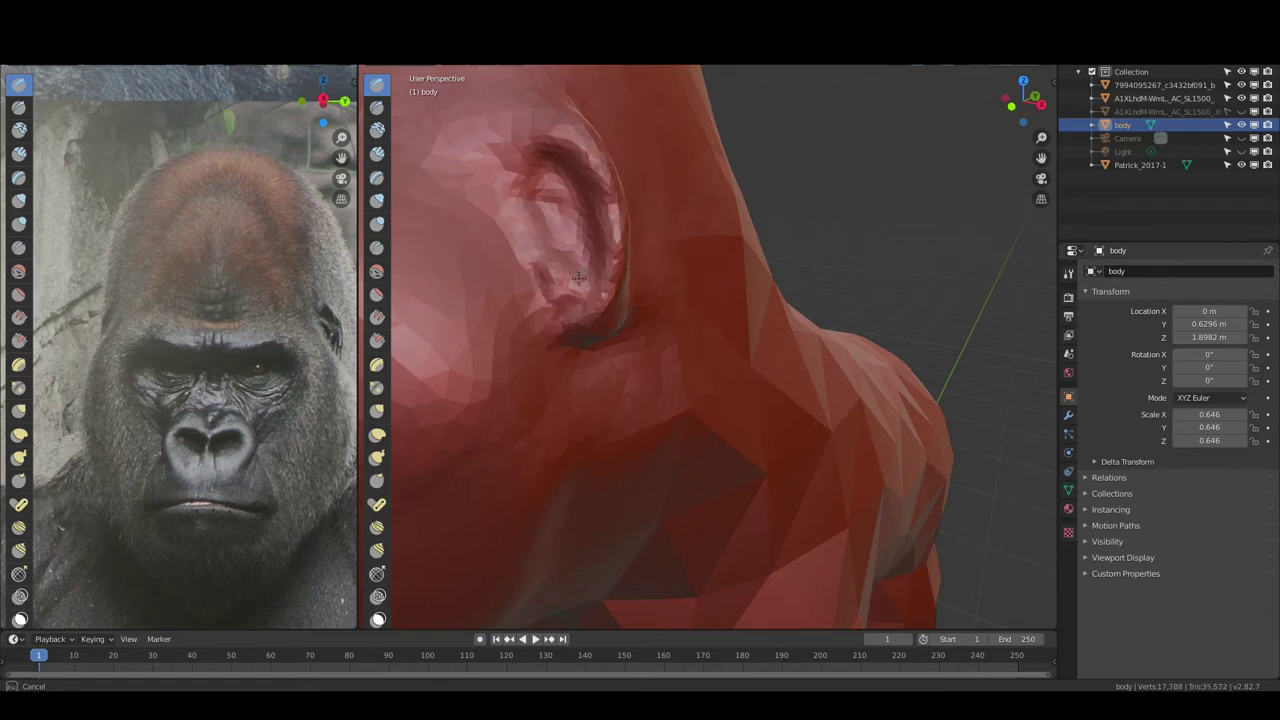
left_click_drag(562, 202, 560, 245)
middle_click_drag(560, 245, 507, 247)
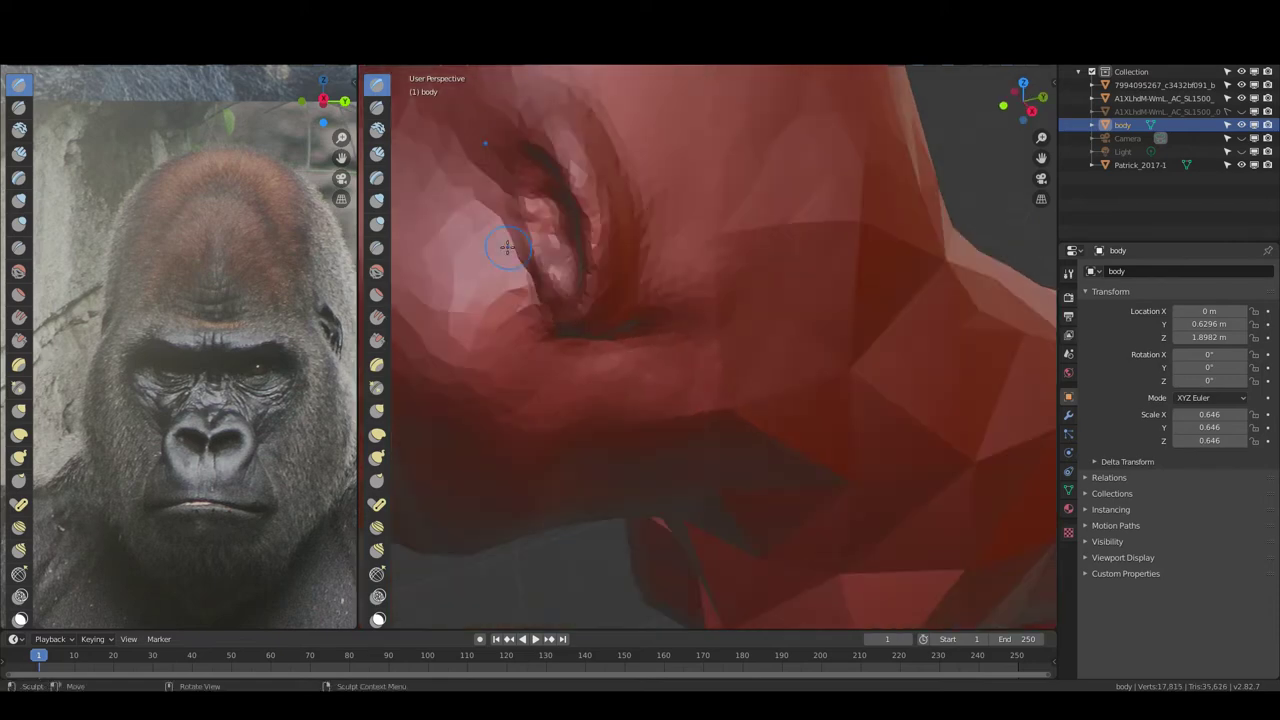
left_click_drag(558, 222, 566, 250)
mouse_move(566, 250)
middle_mouse_down()
mouse_move(530, 255)
mouse_move(580, 258)
middle_mouse_up()
left_click_drag(580, 255, 592, 280)
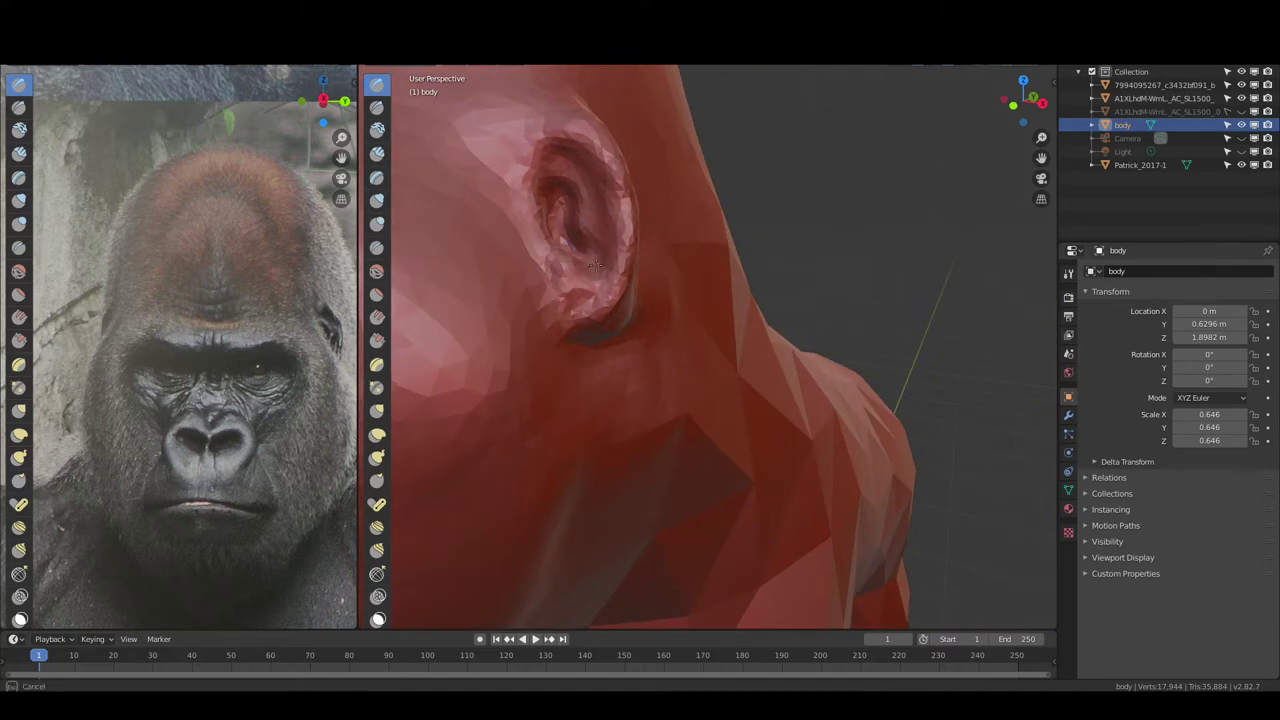
middle_click_drag(592, 270, 590, 261)
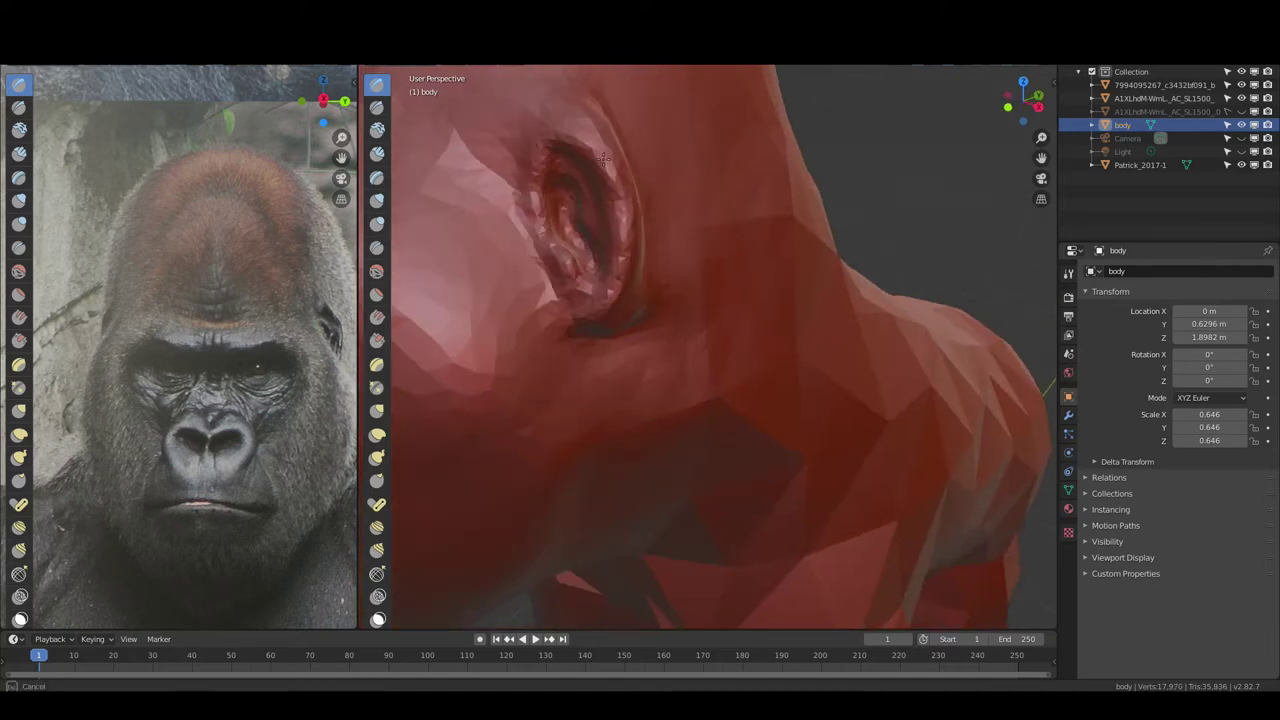
left_click_drag(582, 323, 584, 326)
middle_click_drag(584, 326, 556, 146)
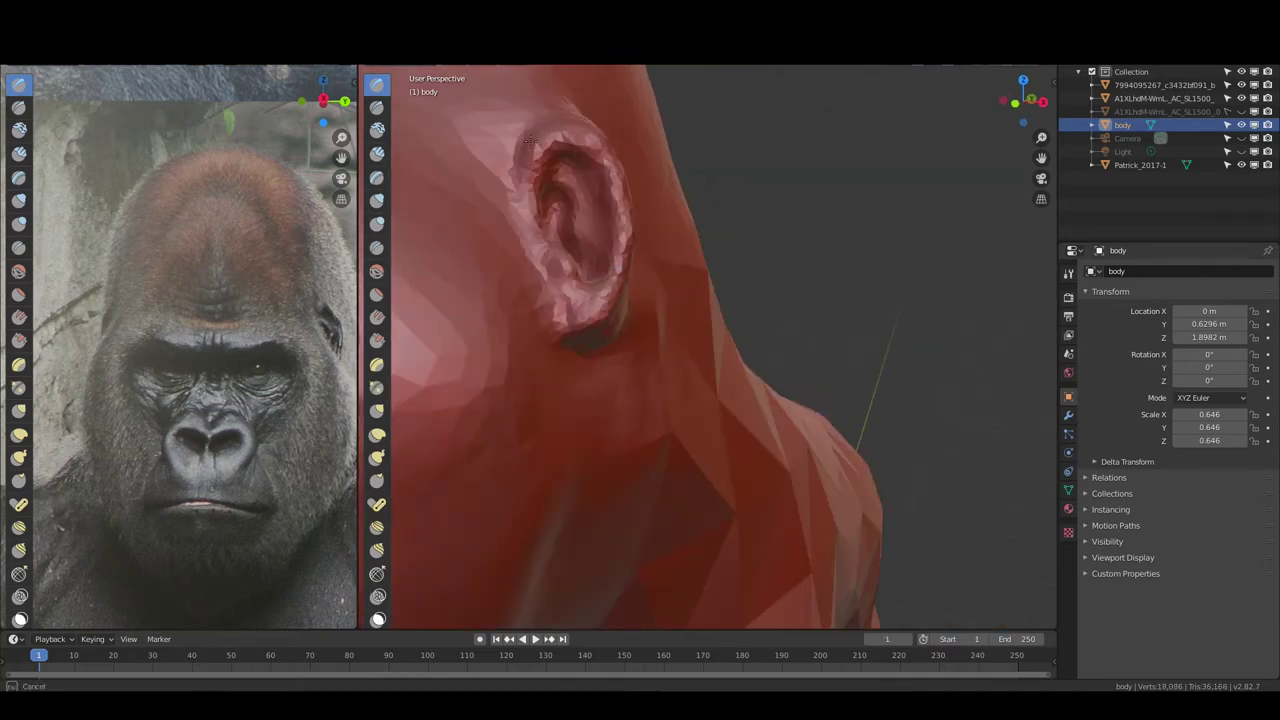
mouse_move(590, 263)
left_mouse_down()
mouse_move(578, 195)
mouse_move(606, 158)
left_mouse_up()
left_click_drag(618, 245, 600, 310)
Shape further ear detail and the surface behind the raised rim from several angles
middle_click_drag(600, 310, 618, 340)
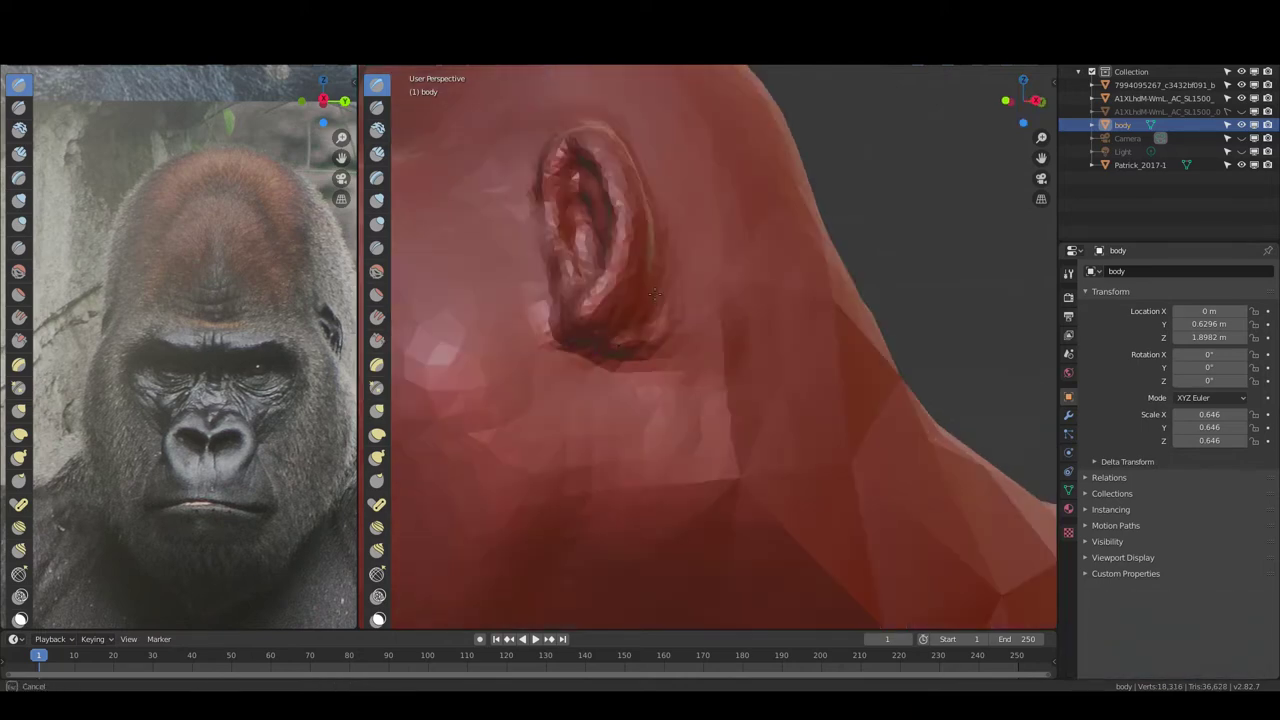
middle_click_drag(650, 289, 670, 230)
left_click_drag(670, 230, 641, 343)
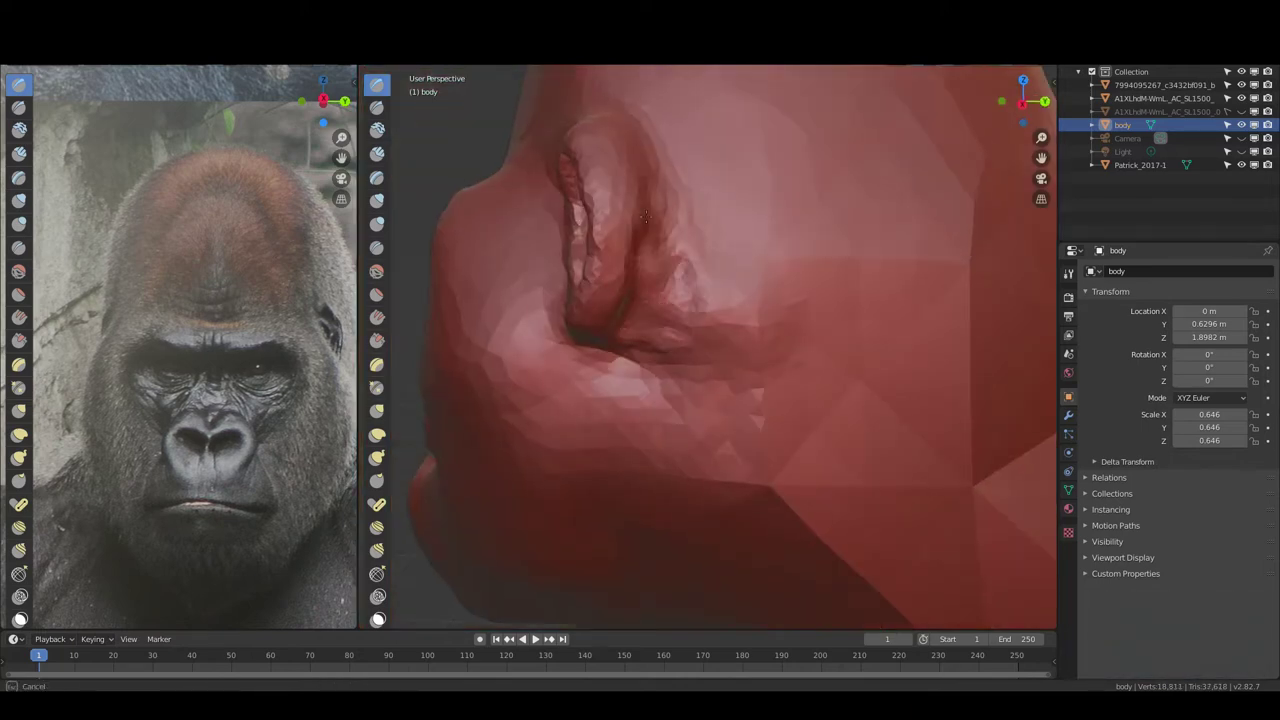
left_click_drag(645, 216, 655, 290)
middle_click_drag(655, 290, 660, 240)
mouse_move(660, 240)
left_mouse_down()
mouse_move(650, 200)
mouse_move(655, 300)
left_mouse_up()
middle_click_drag(655, 300, 593, 341)
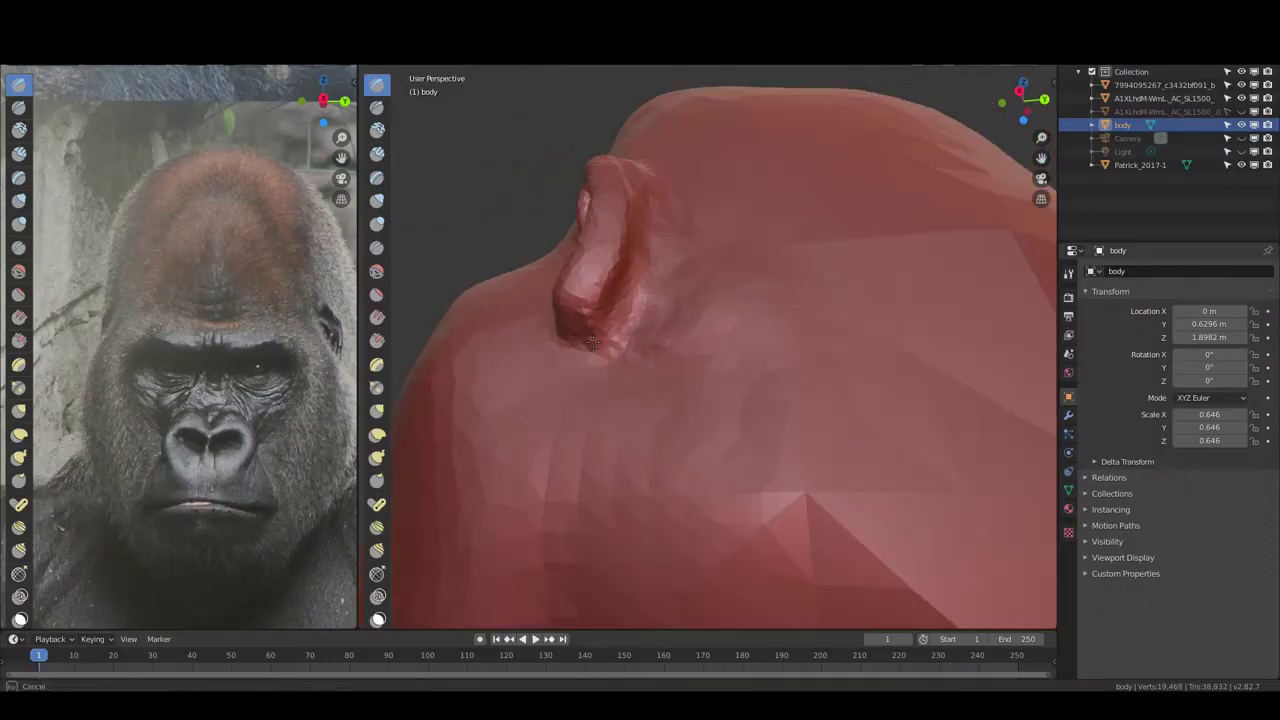
left_click_drag(650, 272, 640, 300)
mouse_move(640, 300)
middle_mouse_down()
mouse_move(690, 260)
mouse_move(715, 200)
middle_mouse_up()
mouse_move(715, 200)
left_mouse_down()
mouse_move(740, 250)
mouse_move(734, 286)
left_mouse_up()
middle_click_drag(734, 286, 680, 210)
left_click_drag(680, 210, 656, 192)
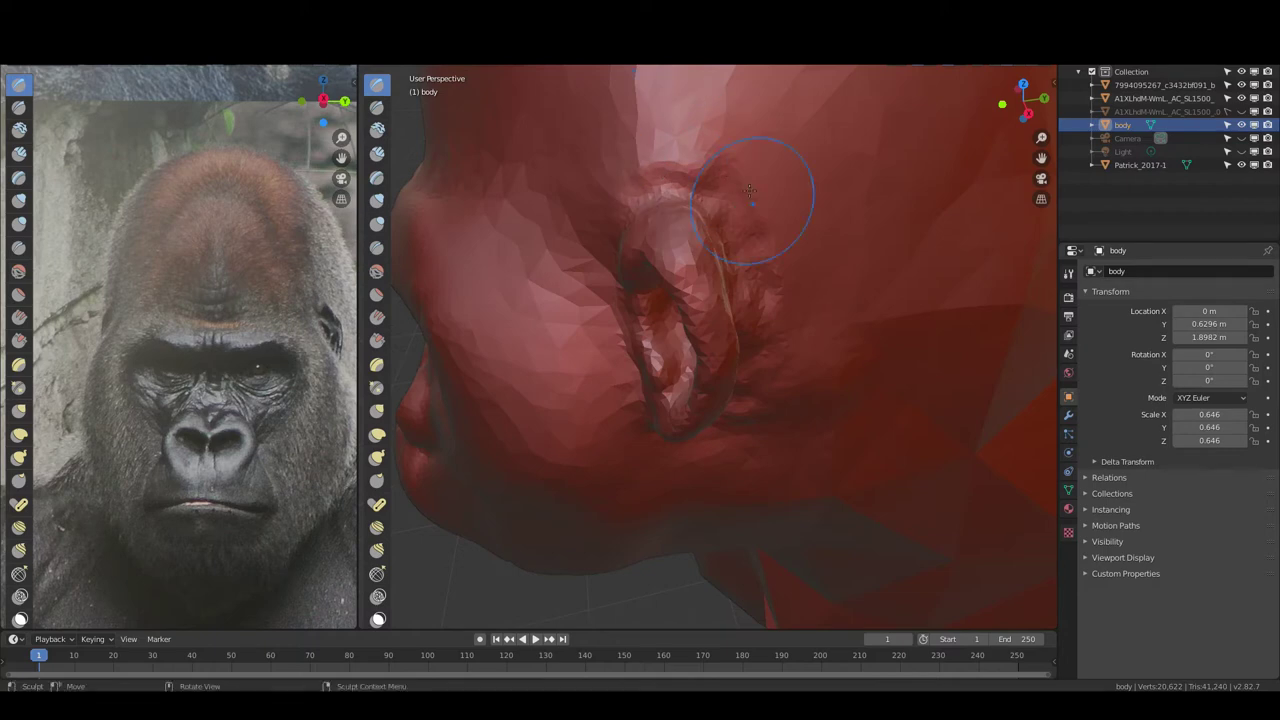
middle_click_drag(772, 244, 763, 288)
left_click_drag(758, 214, 751, 269)
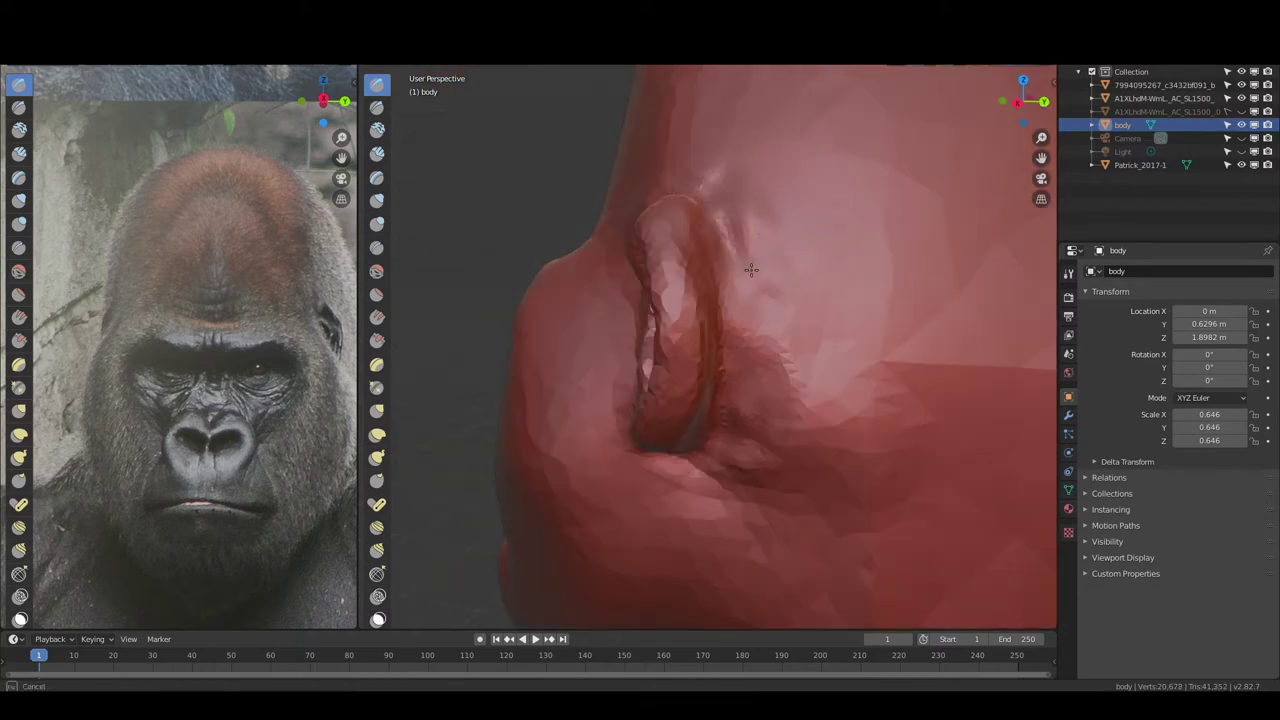
From a close side view, stroke along the ear's upper crease to carve a curved inner fold
key("g")
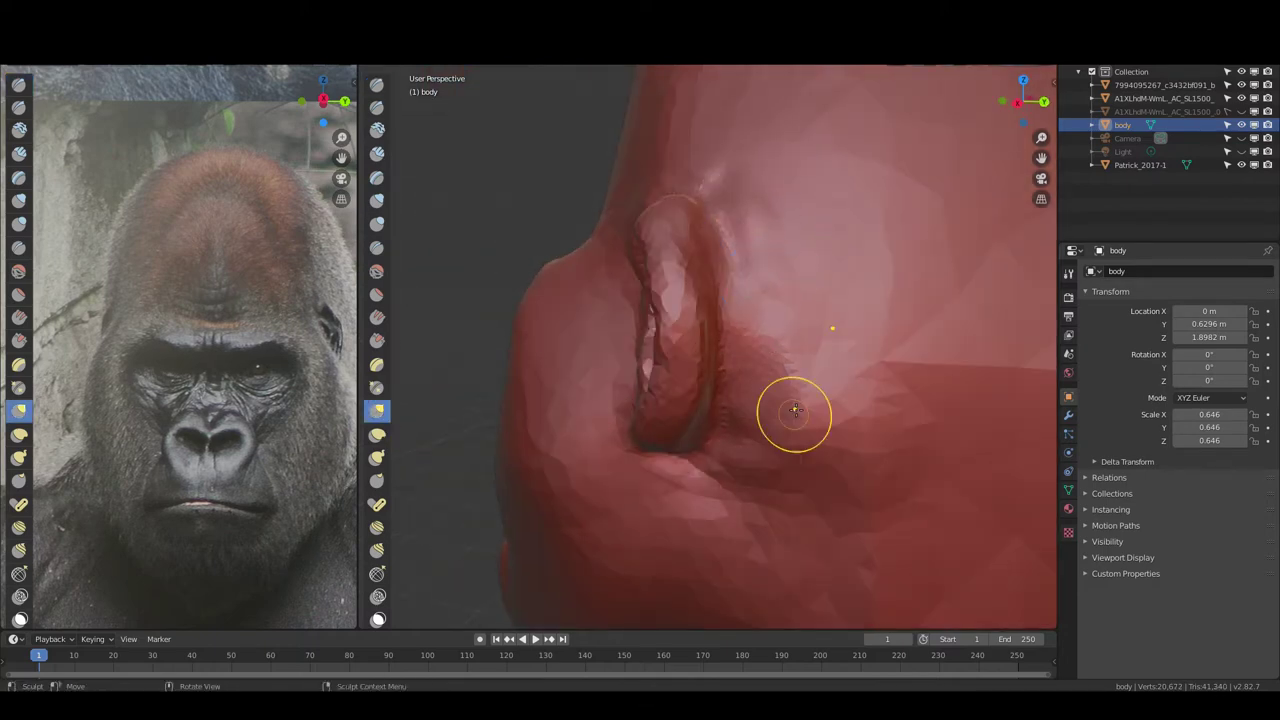
scroll(759, 406, "down", 3)
mouse_move(836, 385)
middle_mouse_down()
mouse_move(730, 311)
mouse_move(708, 341)
middle_mouse_up()
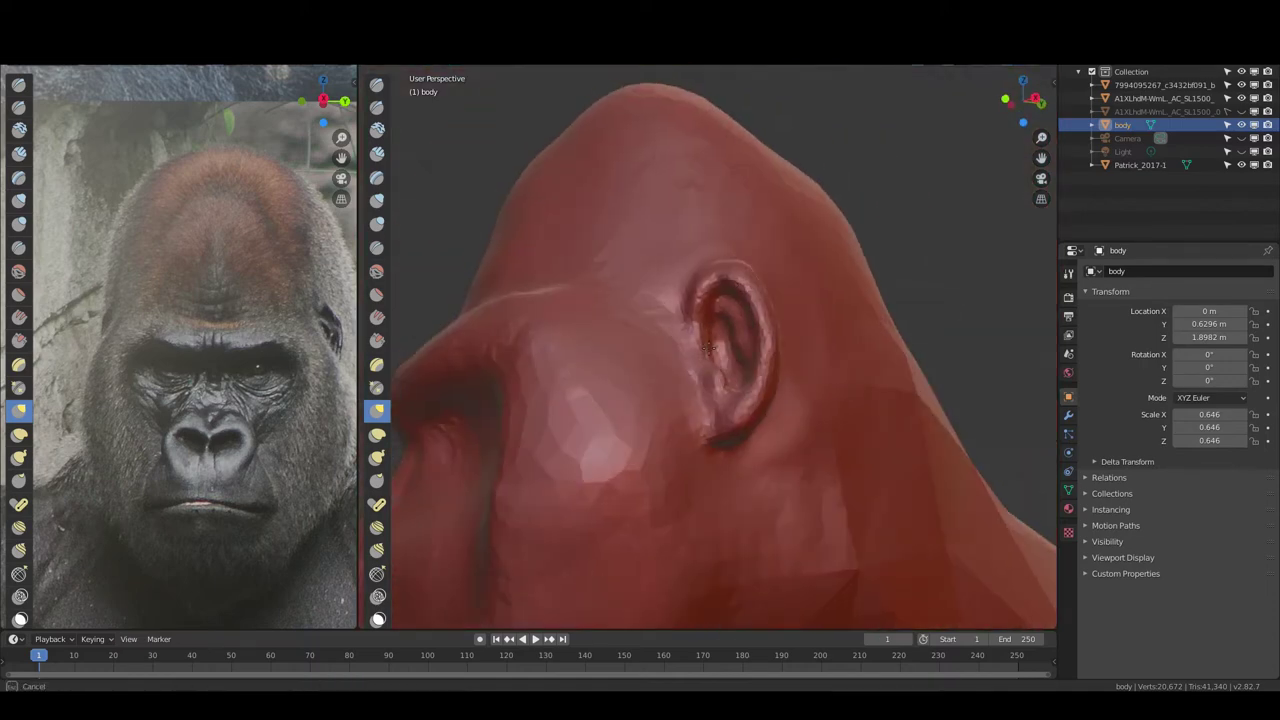
mouse_move(703, 297)
middle_mouse_down()
mouse_move(686, 320)
mouse_move(729, 336)
mouse_move(780, 390)
mouse_move(840, 350)
mouse_move(845, 370)
mouse_move(848, 314)
middle_mouse_up()
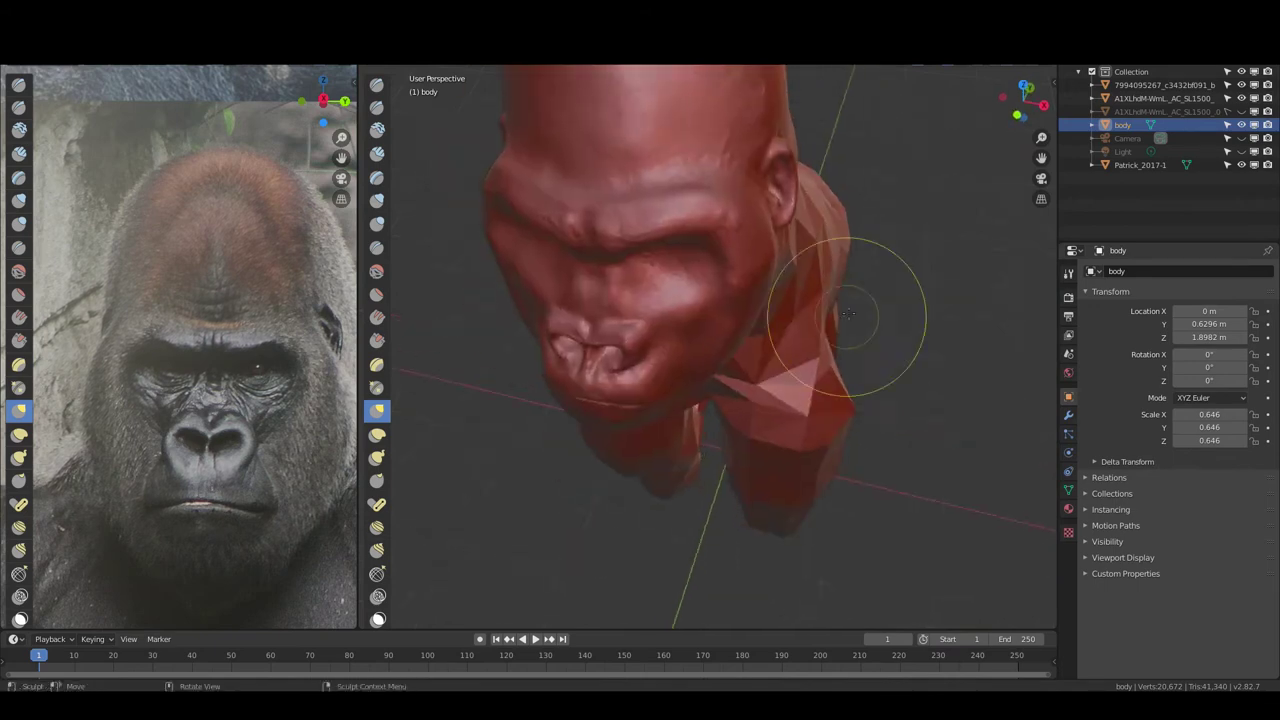
middle_click_drag(789, 192, 846, 210)
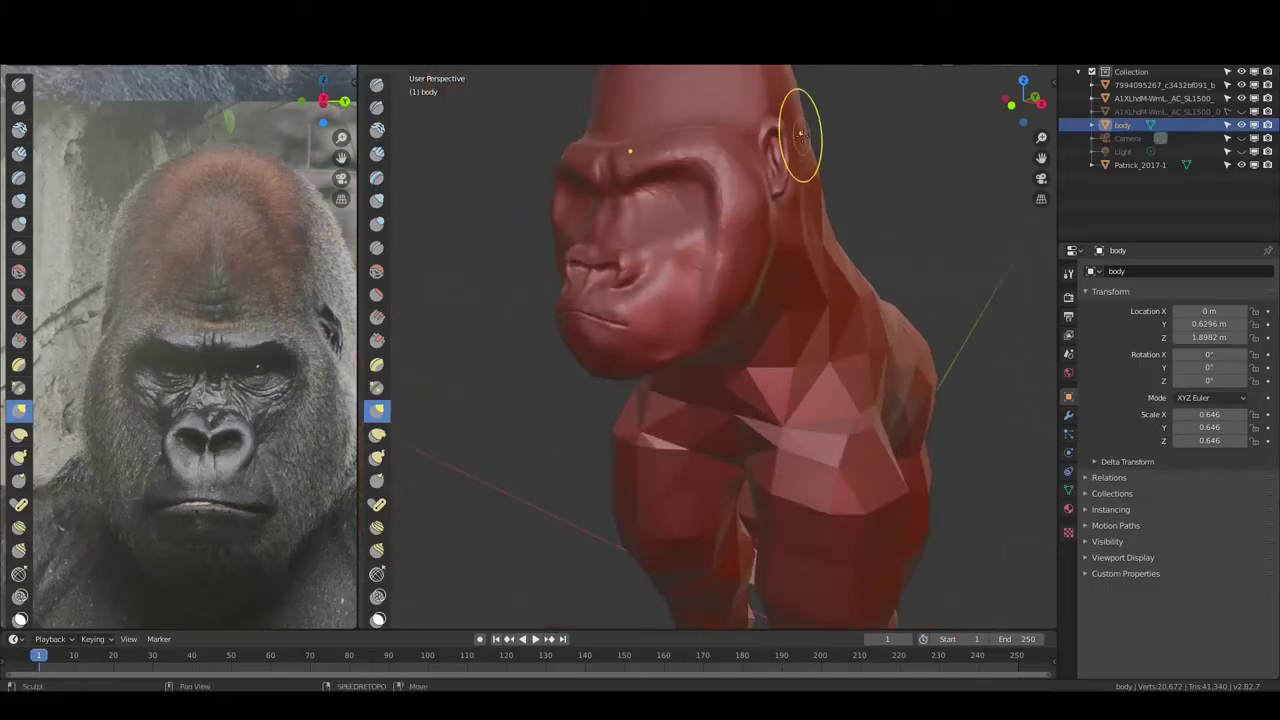
left_click_drag(733, 190, 832, 245)
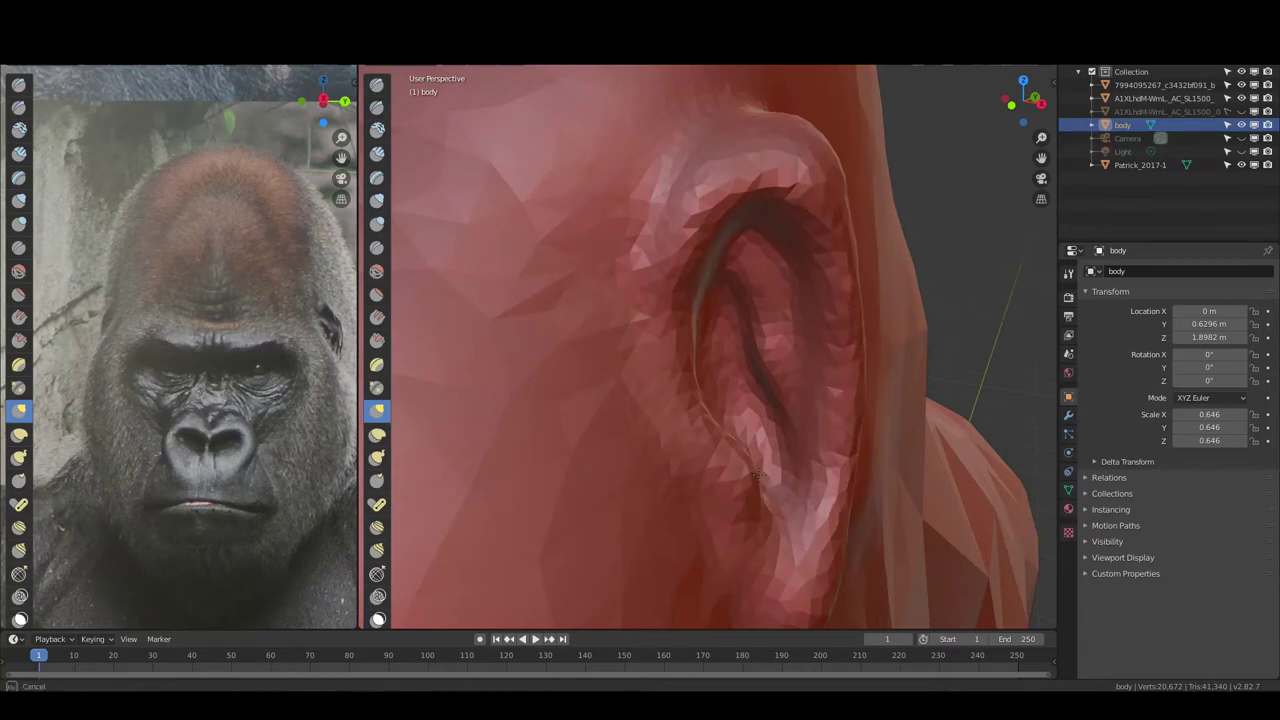
left_click_drag(700, 280, 806, 214)
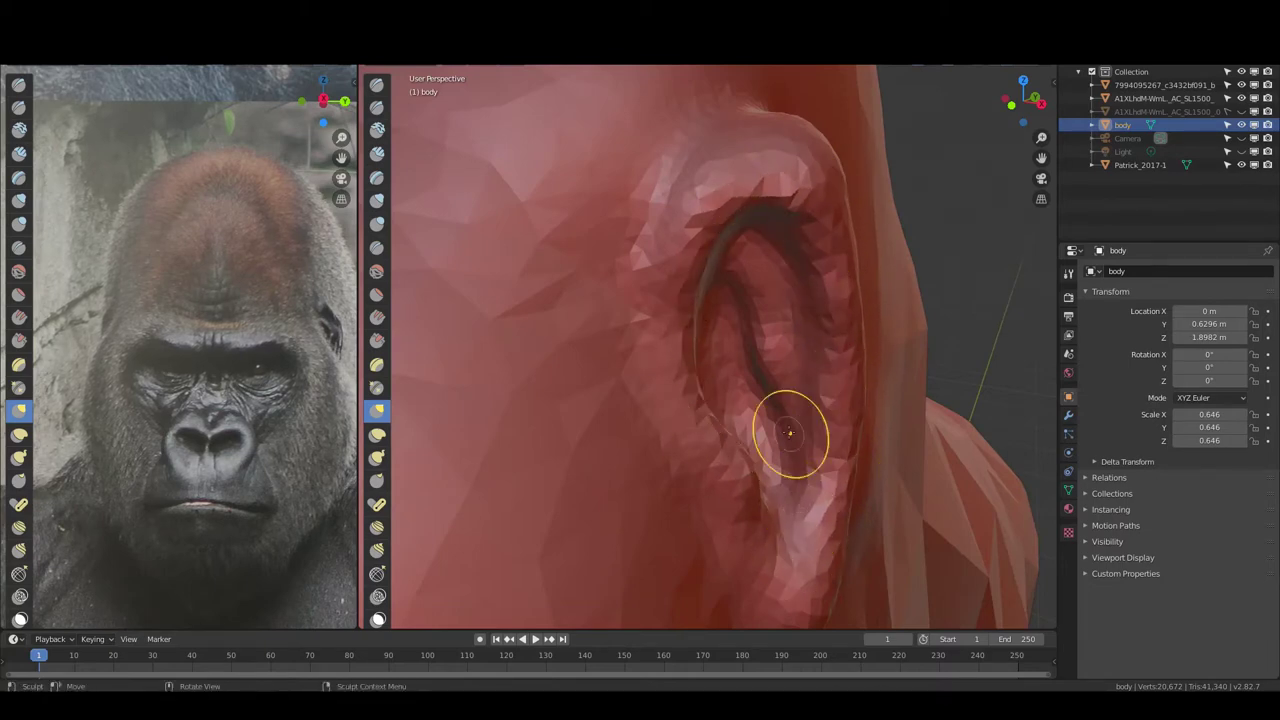
mouse_move(794, 429)
middle_mouse_down()
mouse_move(743, 416)
mouse_move(703, 350)
middle_mouse_up()
scroll(786, 395, "down", 5)
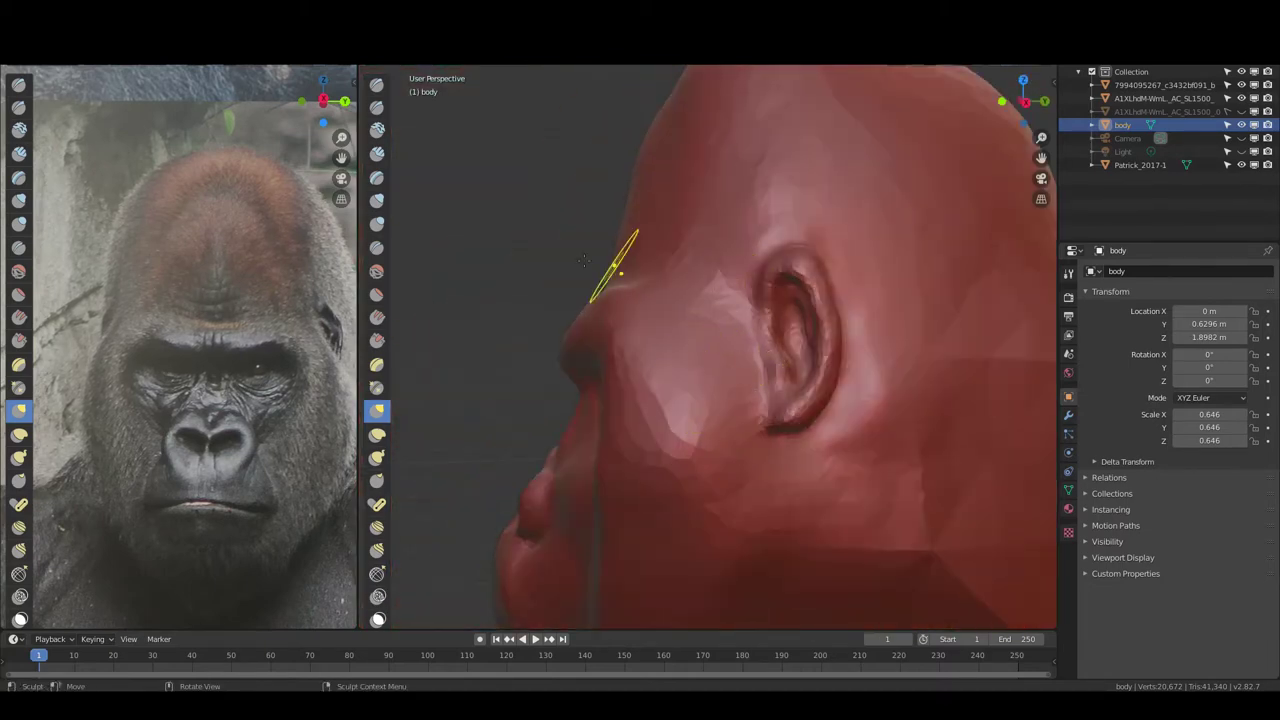
key("c")
scroll(703, 350, "up", 5)
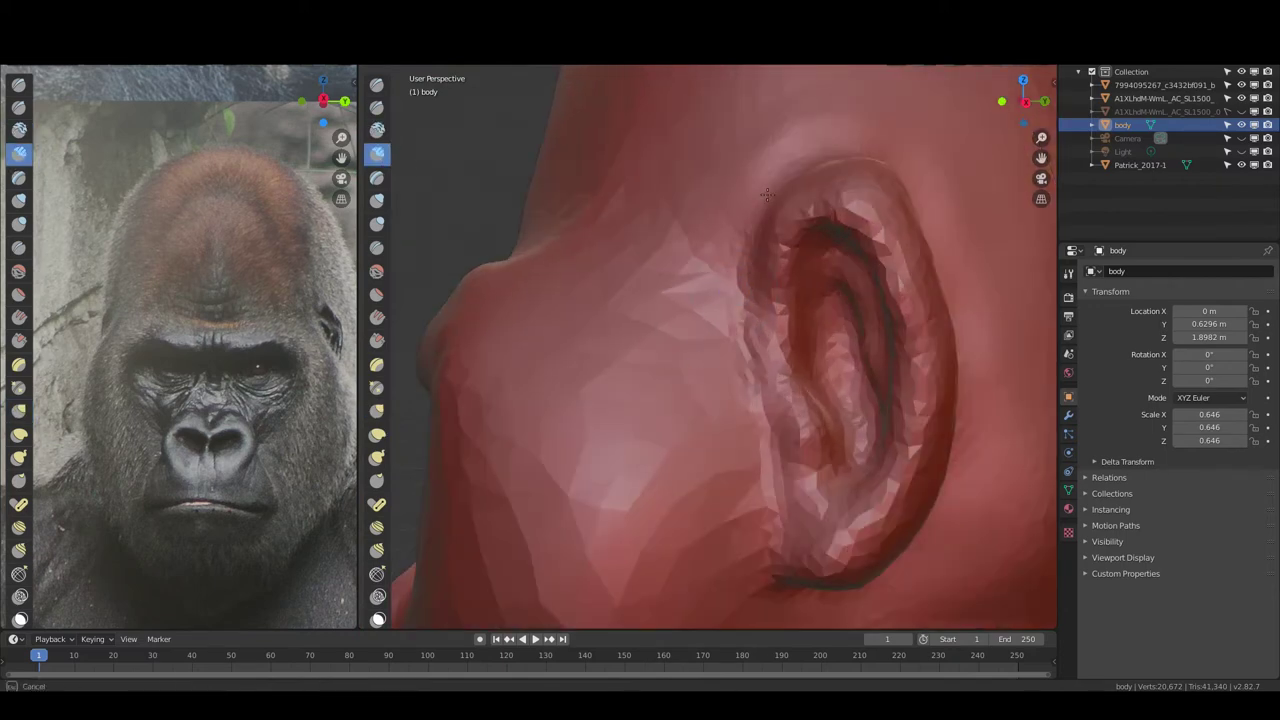
Raise a ridge along the ear's front edge, deepen its top, and reshape the right rim
mouse_move(770, 181)
left_mouse_down()
mouse_move(728, 400)
mouse_move(757, 541)
left_mouse_up()
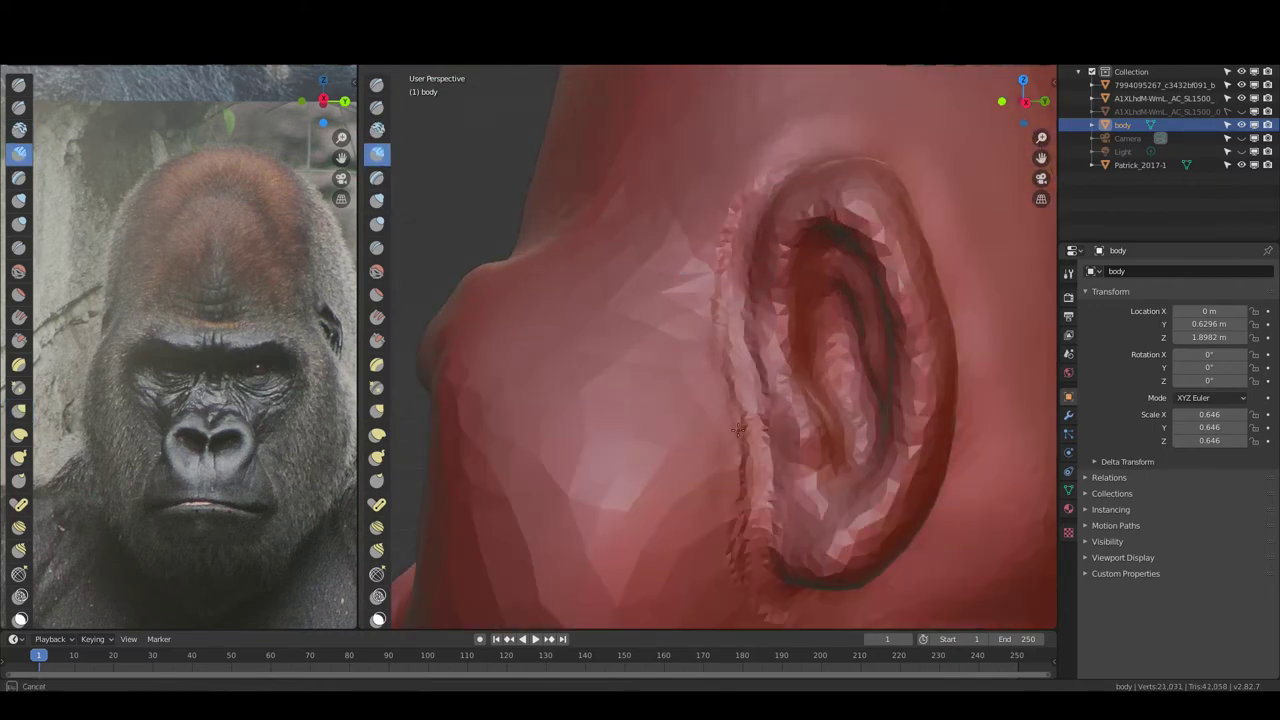
middle_click_drag(737, 303, 841, 236)
left_click_drag(789, 180, 735, 190)
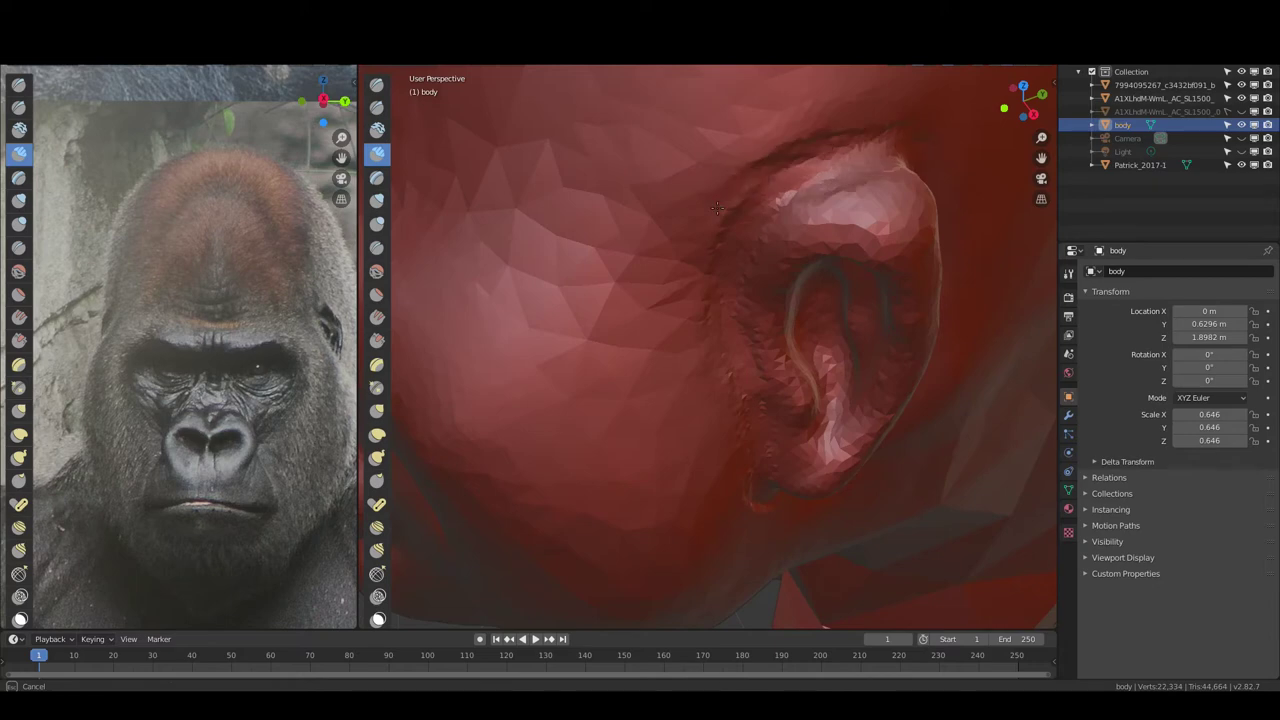
left_click_drag(830, 115, 775, 146)
middle_click_drag(720, 381, 880, 230)
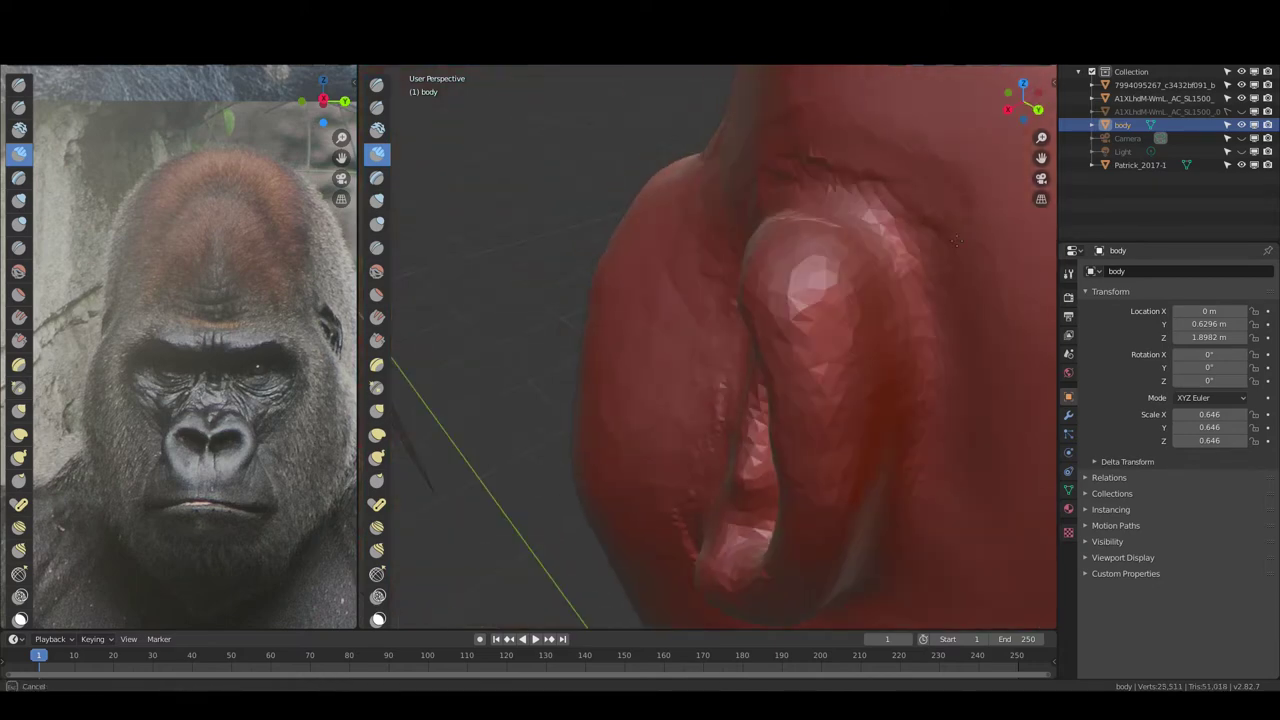
mouse_move(925, 210)
left_mouse_down()
mouse_move(965, 340)
mouse_move(941, 443)
left_mouse_up()
middle_click_drag(941, 443, 880, 400)
Add small details inside the ear and smooth away the dark ridge behind it
left_click_drag(960, 300, 915, 420)
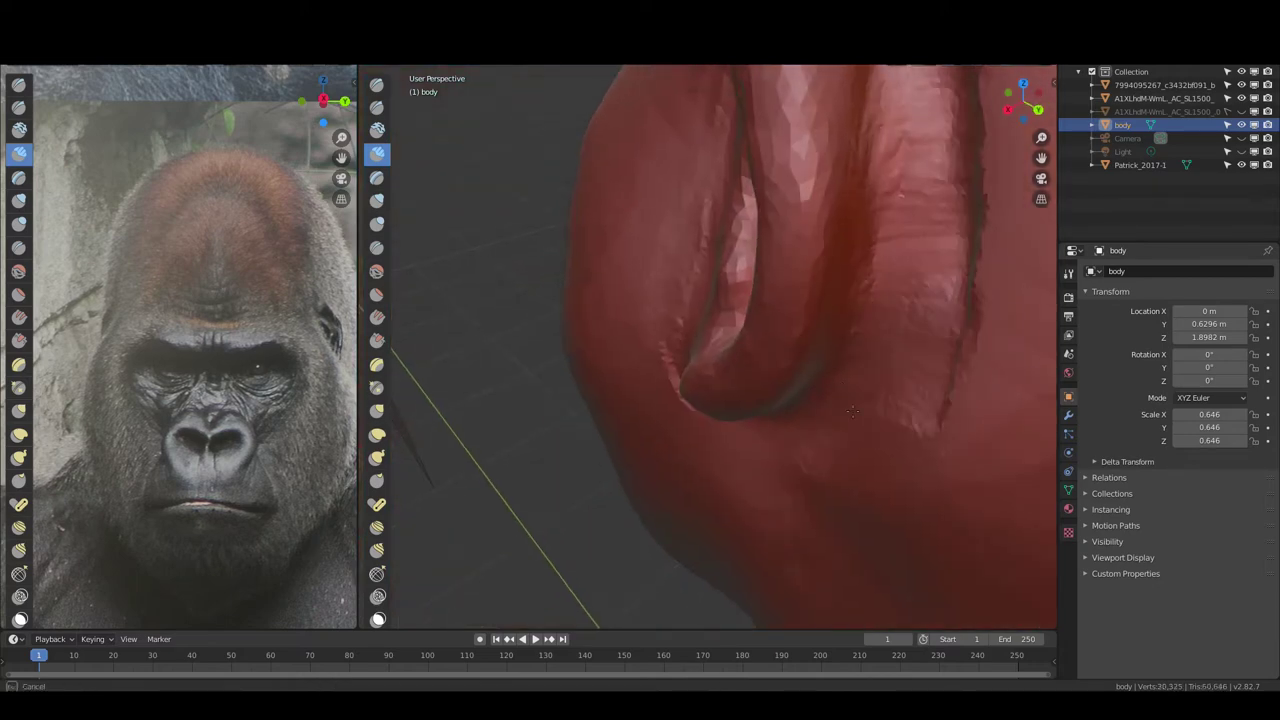
middle_click_drag(860, 445, 780, 480)
scroll(800, 420, "up", 2)
mouse_move(870, 445)
left_mouse_down()
mouse_move(806, 409)
mouse_move(586, 350)
left_mouse_up()
scroll(640, 380, "down", 2)
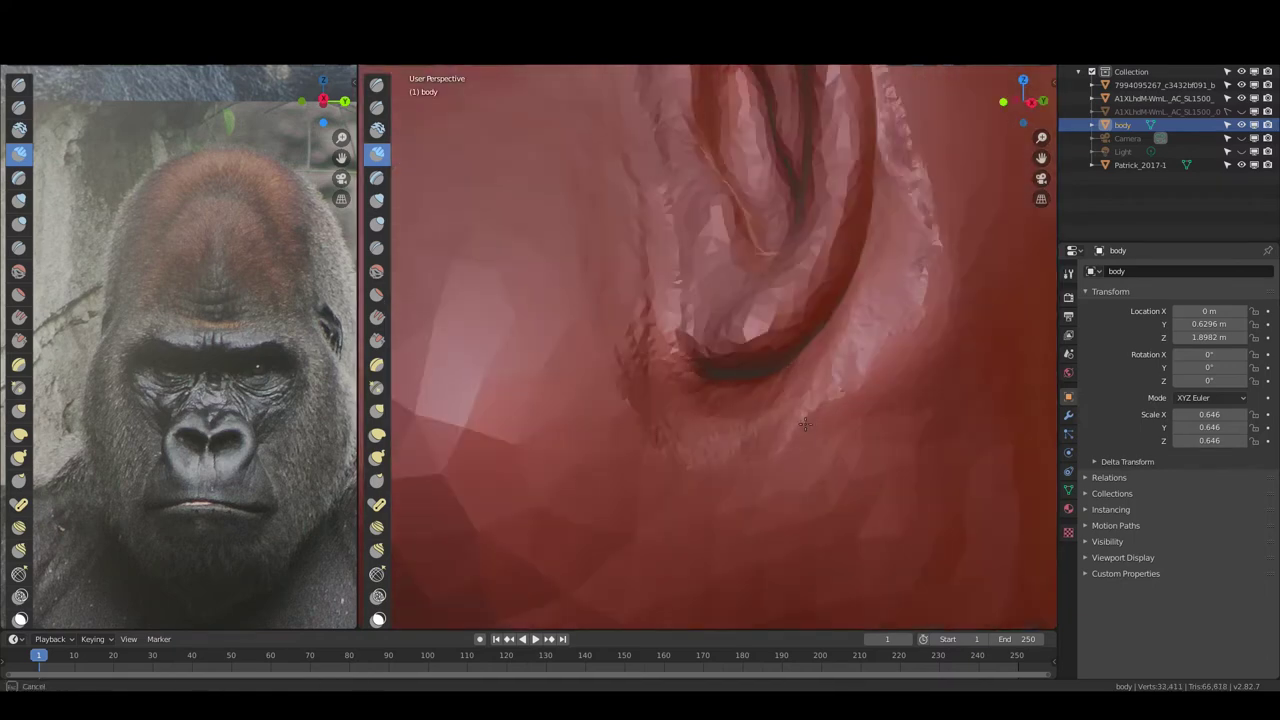
scroll(700, 350, "down", 2)
middle_click_drag(760, 330, 926, 284)
mouse_move(866, 200)
left_mouse_down("shift")
mouse_move(875, 300)
mouse_move(850, 220)
mouse_move(792, 449)
left_mouse_up("shift")
Detail the inner ear edge and deepen the crease along the rim down to the lobe
middle_click_drag(720, 430, 770, 148)
left_click_drag(825, 218, 802, 229, "shift")
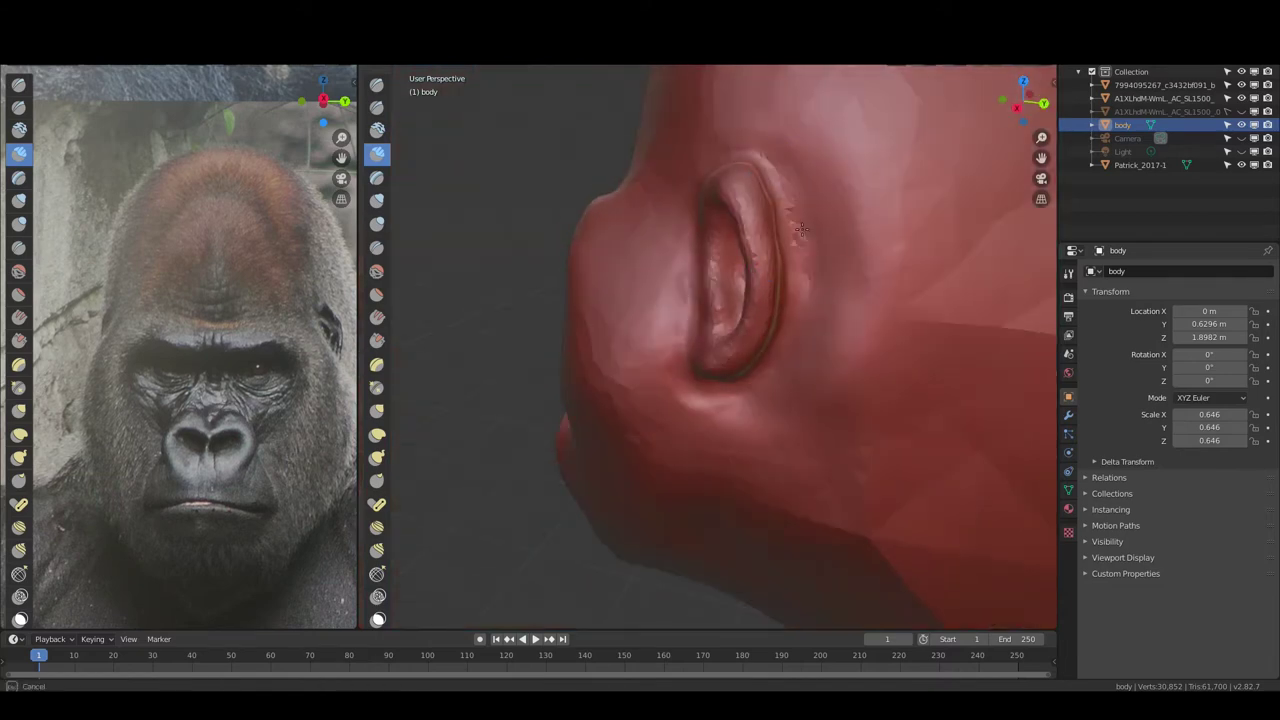
middle_click_drag(792, 249, 700, 280)
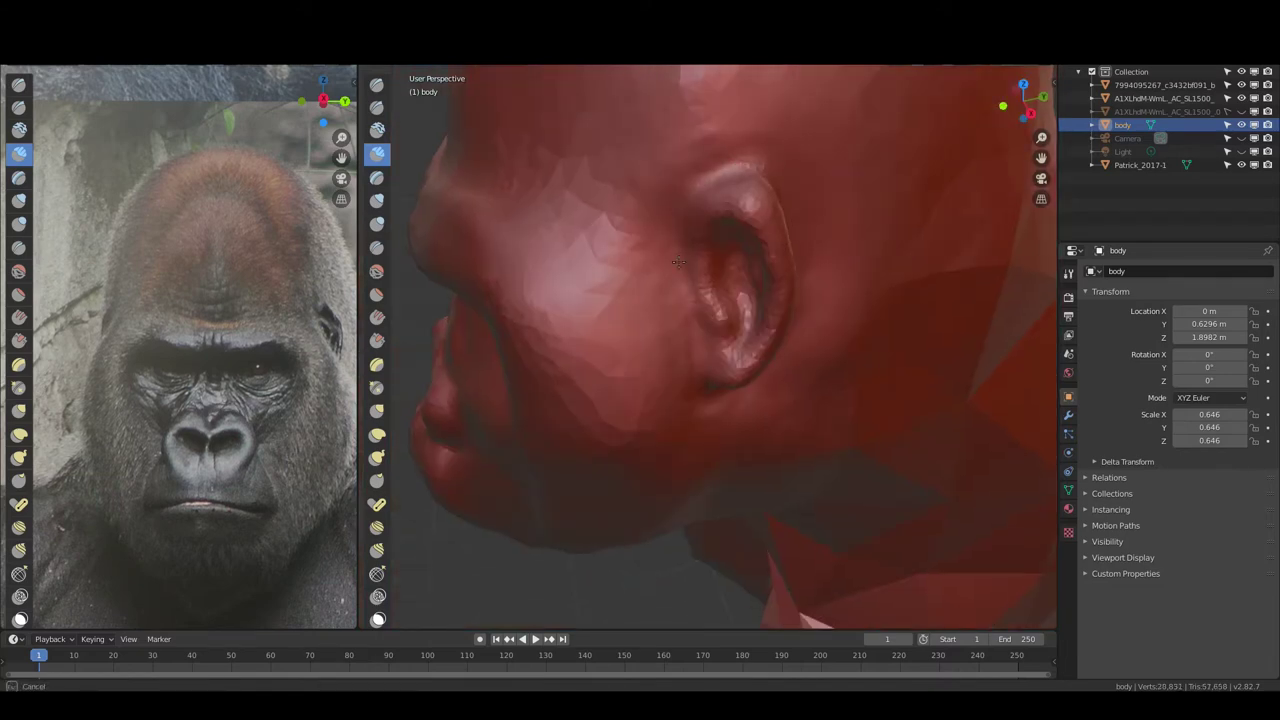
scroll(696, 283, "up", 5)
left_click_drag(696, 283, 712, 310)
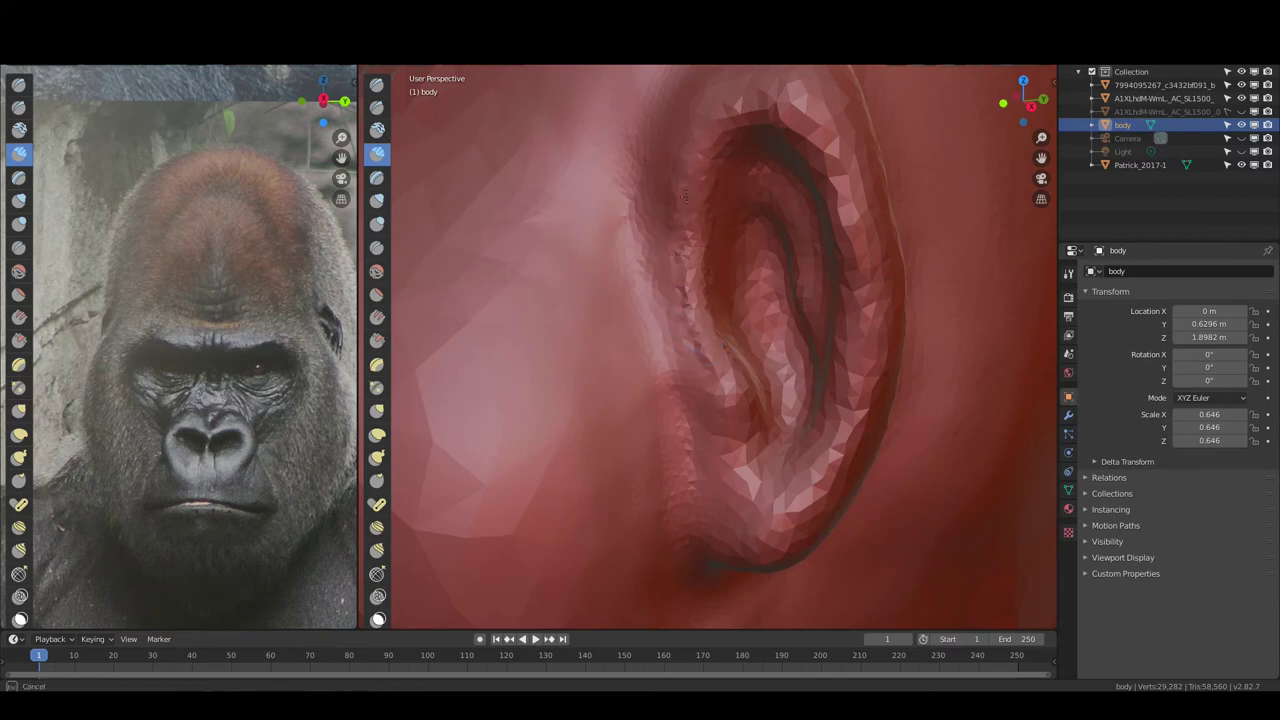
mouse_move(686, 197)
left_mouse_down()
mouse_move(806, 463)
mouse_move(866, 247)
left_mouse_up()
scroll(735, 127, "down", 3)
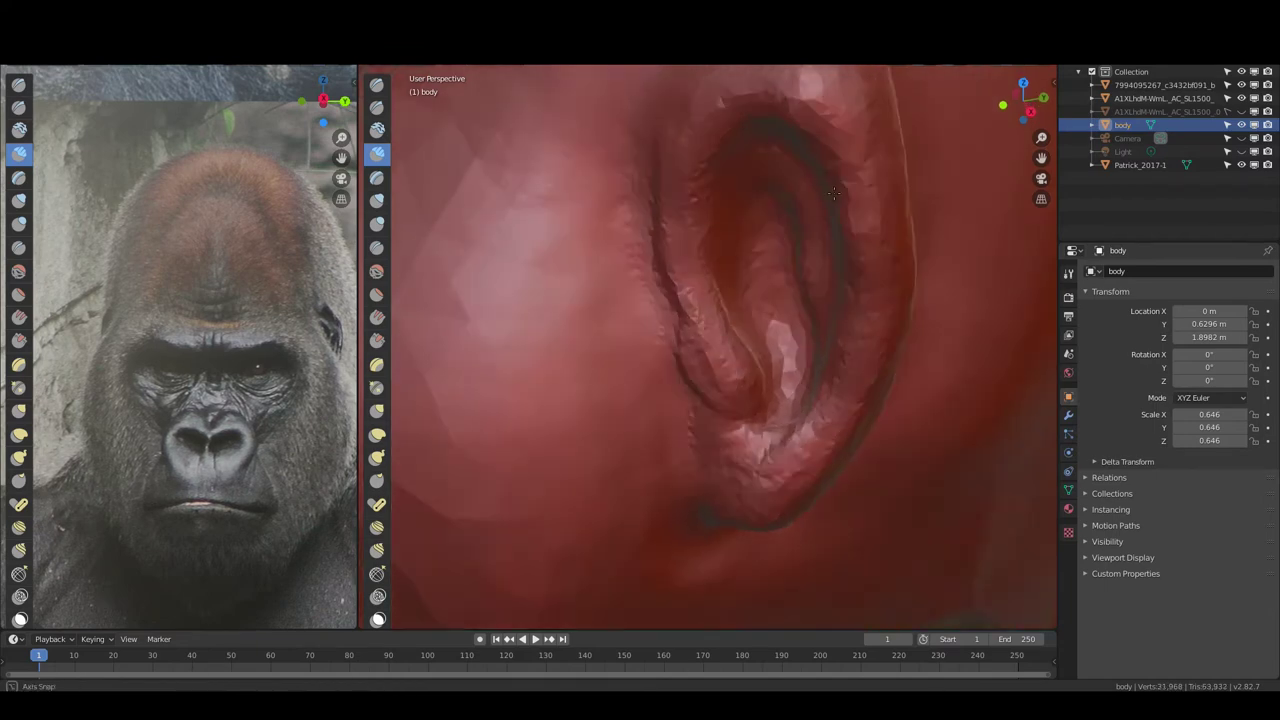
middle_click_drag(735, 127, 840, 105)
Carve crease lines into the ear with the Crease brush
key("k")
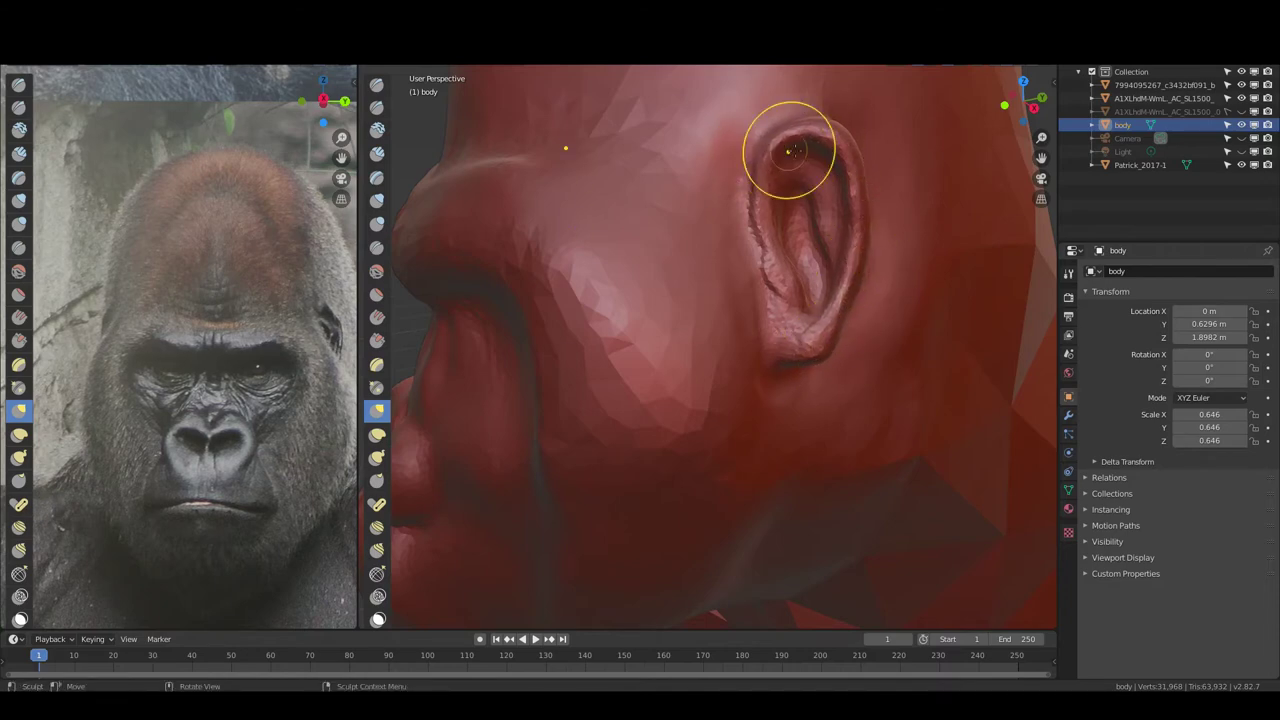
mouse_move(840, 145)
middle_mouse_down()
mouse_move(862, 193)
mouse_move(594, 171)
middle_mouse_up()
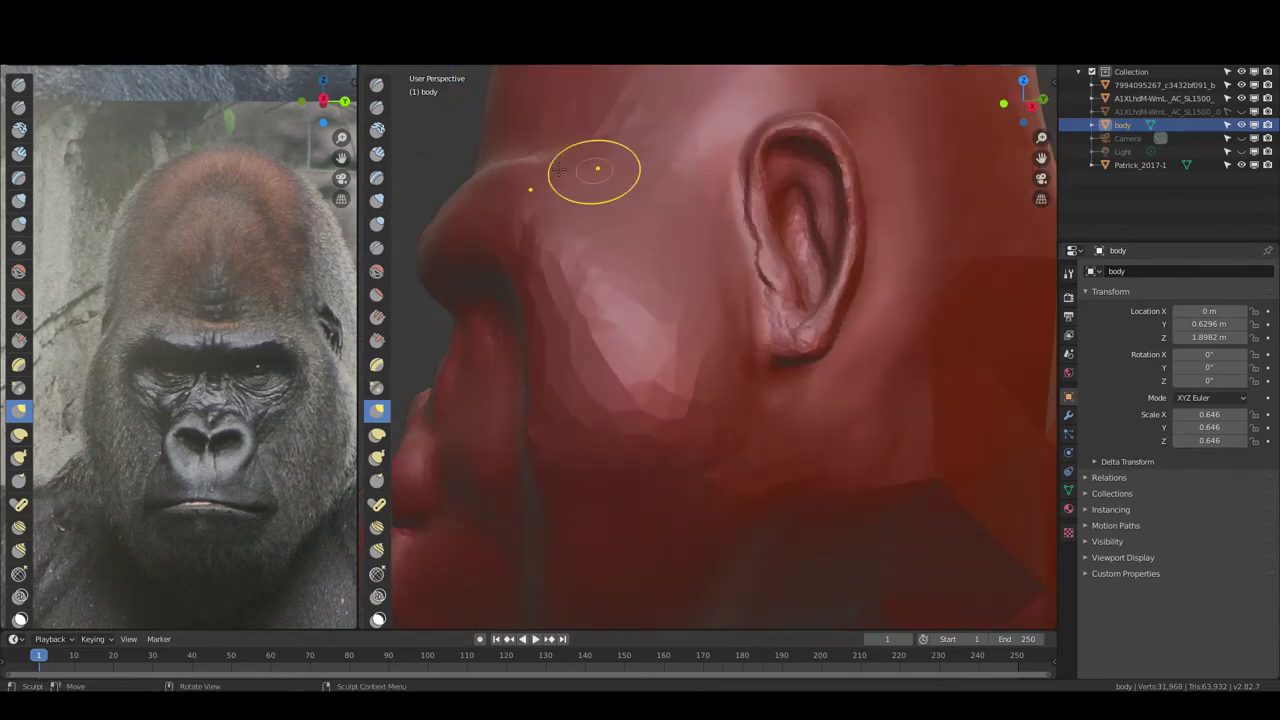
left_click(377, 153)
left_click_drag(800, 145, 775, 225)
left_click_drag(805, 170, 813, 195)
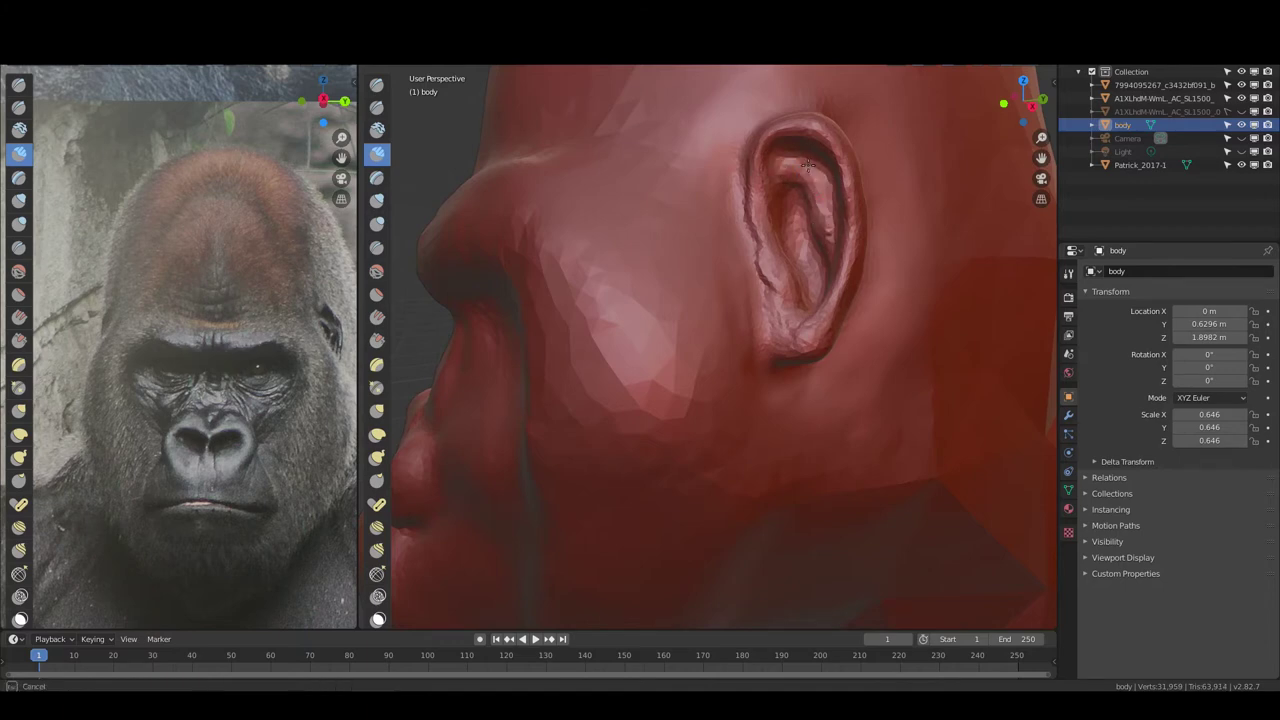
middle_click_drag(825, 178, 829, 213)
scroll(791, 152, "up", 3)
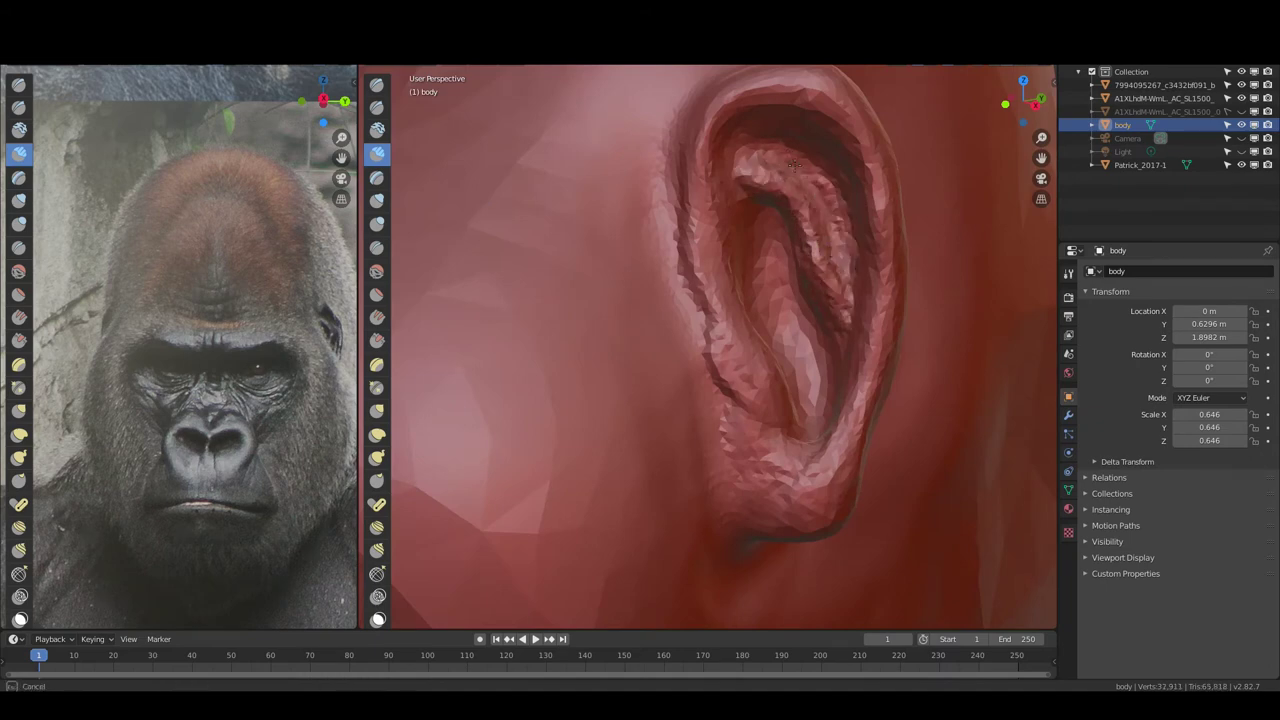
Sculpt and smooth the upper inner ear surface, refining its folds and upper rim
middle_click_drag(845, 245, 840, 195)
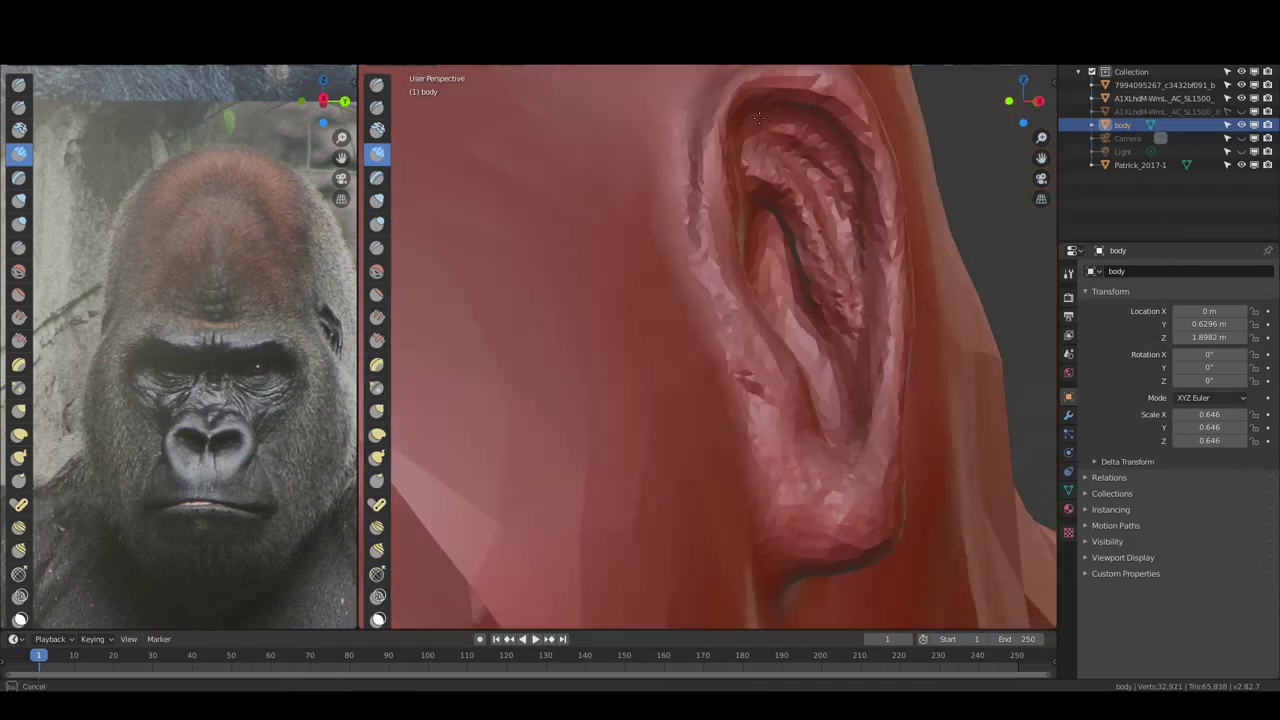
left_click_drag(759, 118, 860, 247)
middle_click_drag(830, 188, 790, 182)
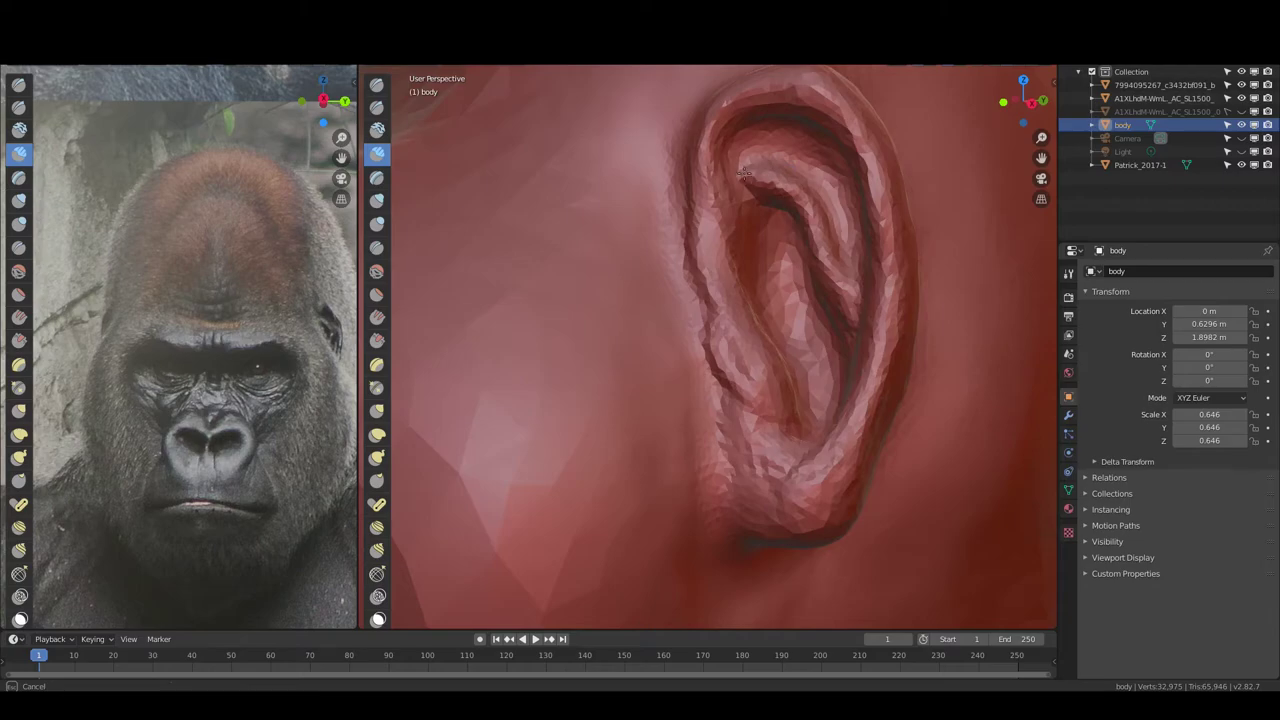
left_click_drag(816, 237, 806, 195)
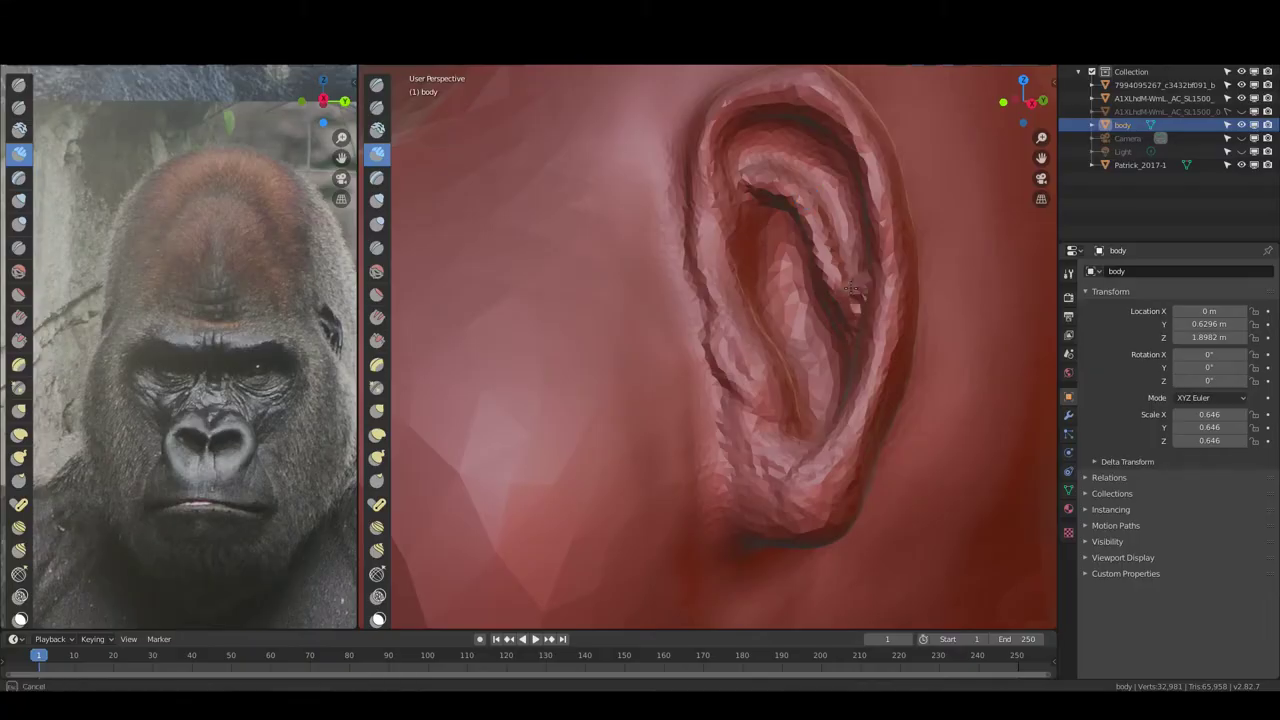
left_click_drag(851, 289, 849, 288)
middle_click_drag(849, 288, 848, 287)
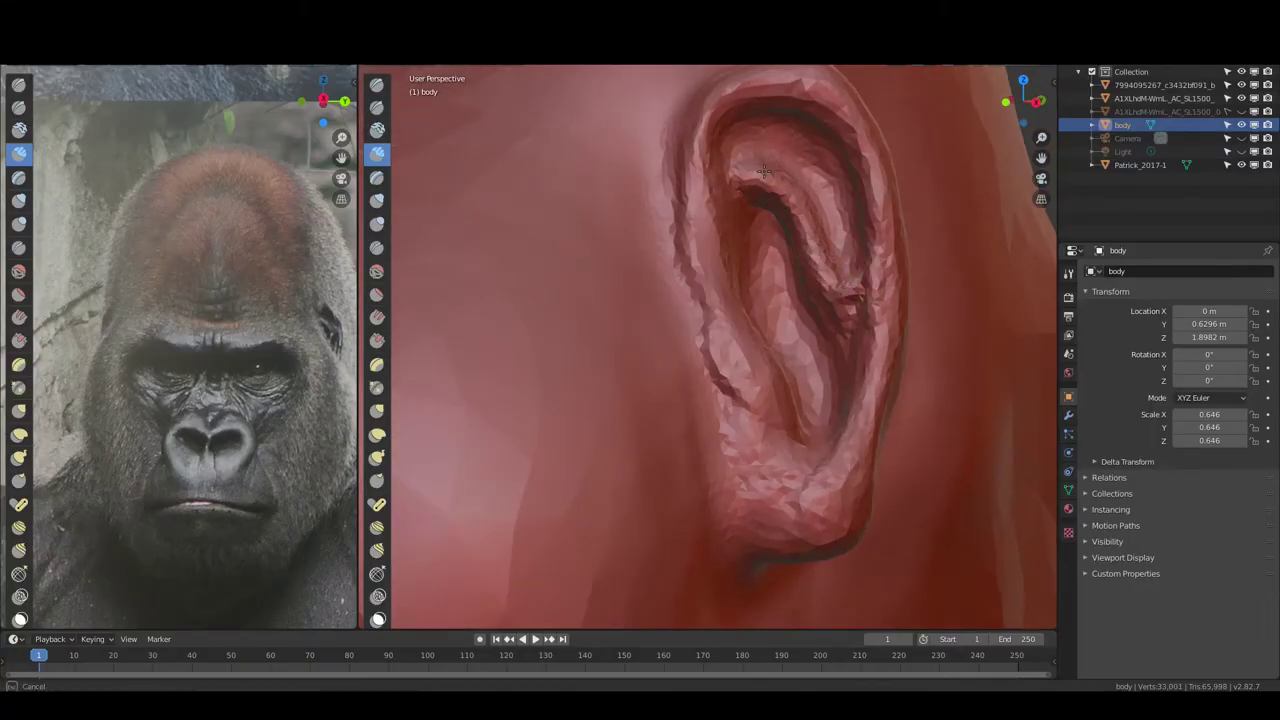
middle_click_drag(818, 192, 757, 188)
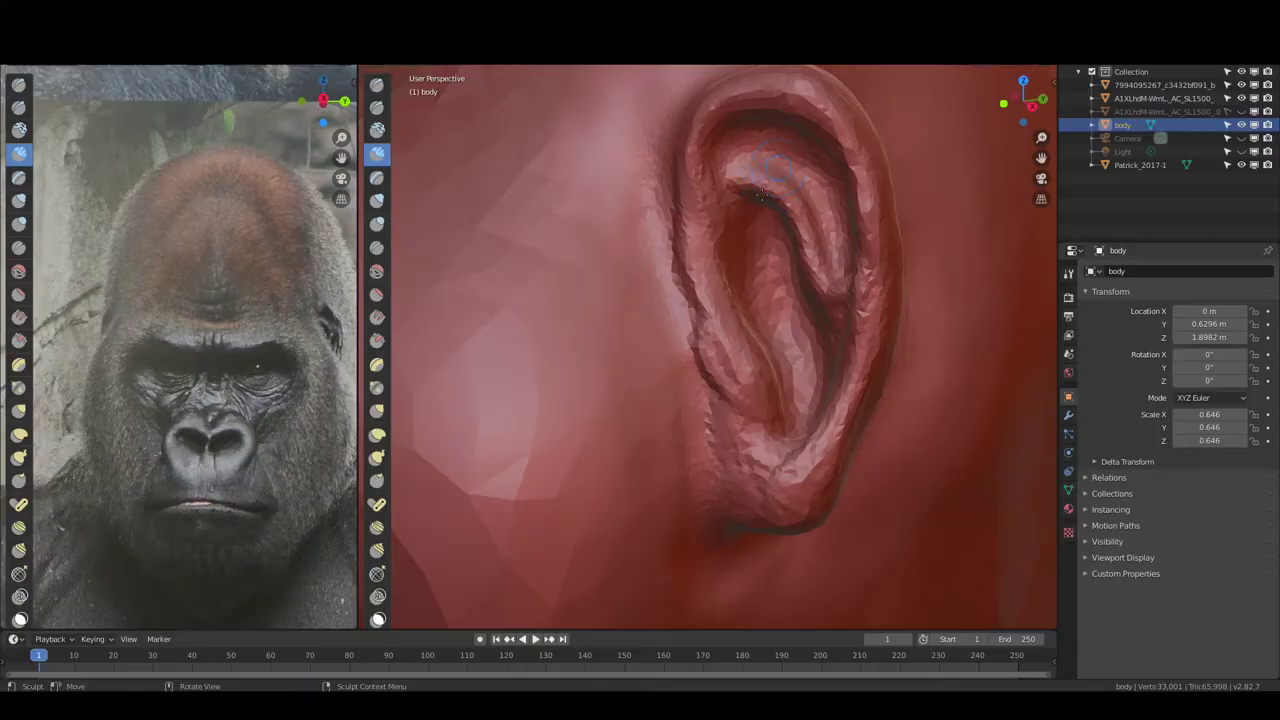
mouse_move(776, 180)
left_mouse_down()
mouse_move(784, 190)
mouse_move(732, 112)
left_mouse_up()
left_click_drag(742, 180, 726, 166)
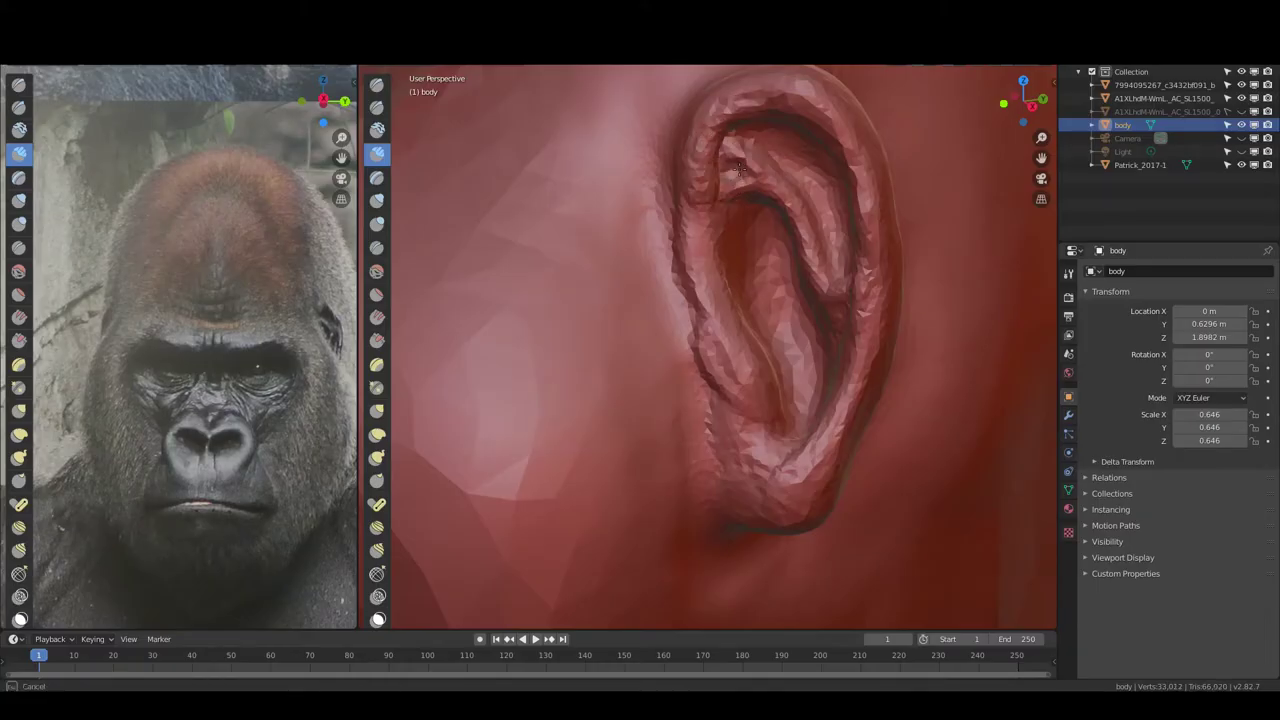
Sculpt and reshape more detail into the ear surface from several orbited angles
mouse_move(760, 258)
middle_mouse_down()
mouse_move(754, 243)
mouse_move(760, 400)
middle_mouse_up()
left_click_drag(745, 405, 765, 430)
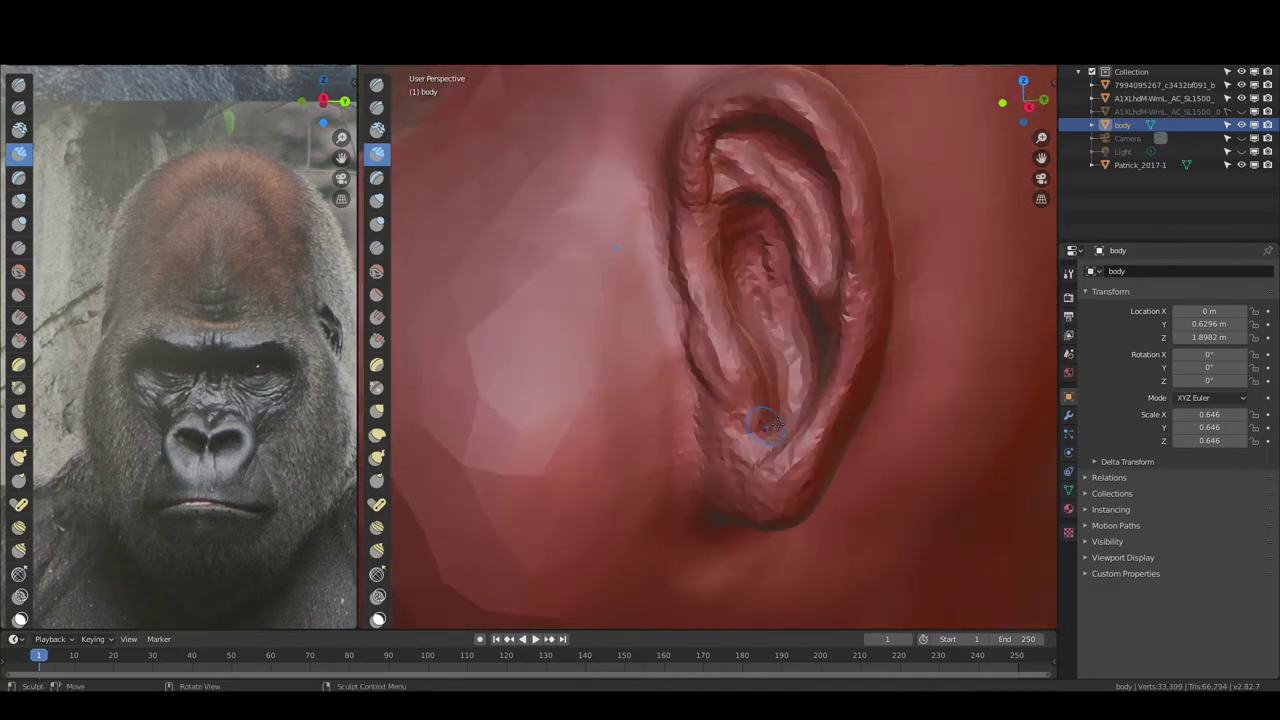
mouse_move(765, 430)
middle_mouse_down()
mouse_move(820, 350)
mouse_move(755, 290)
middle_mouse_up()
left_click_drag(755, 290, 760, 300)
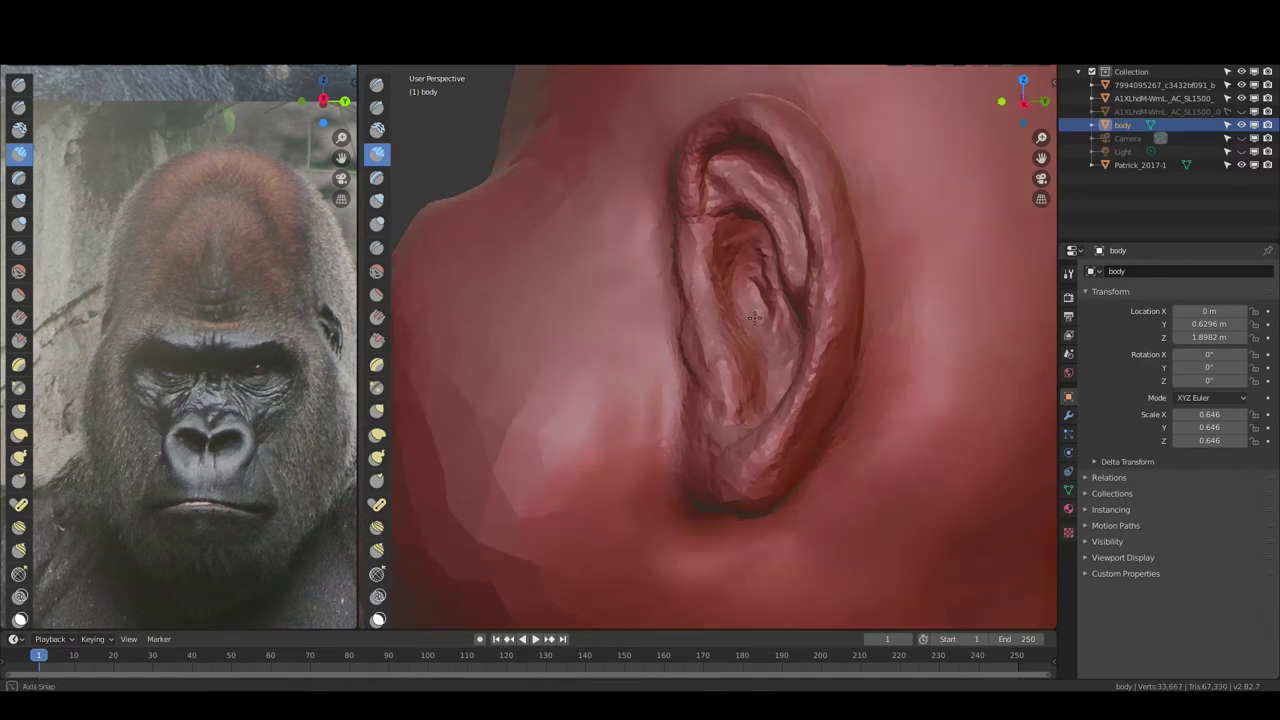
middle_click_drag(760, 300, 757, 328)
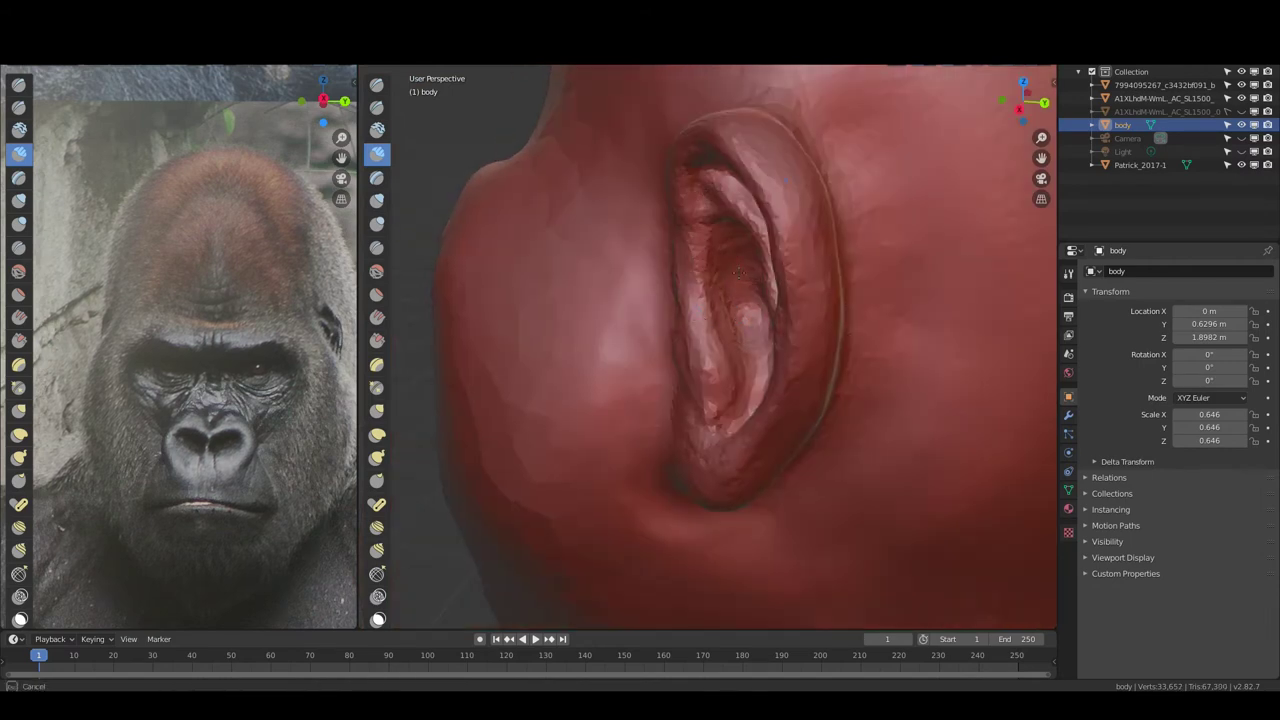
middle_click_drag(738, 270, 763, 290)
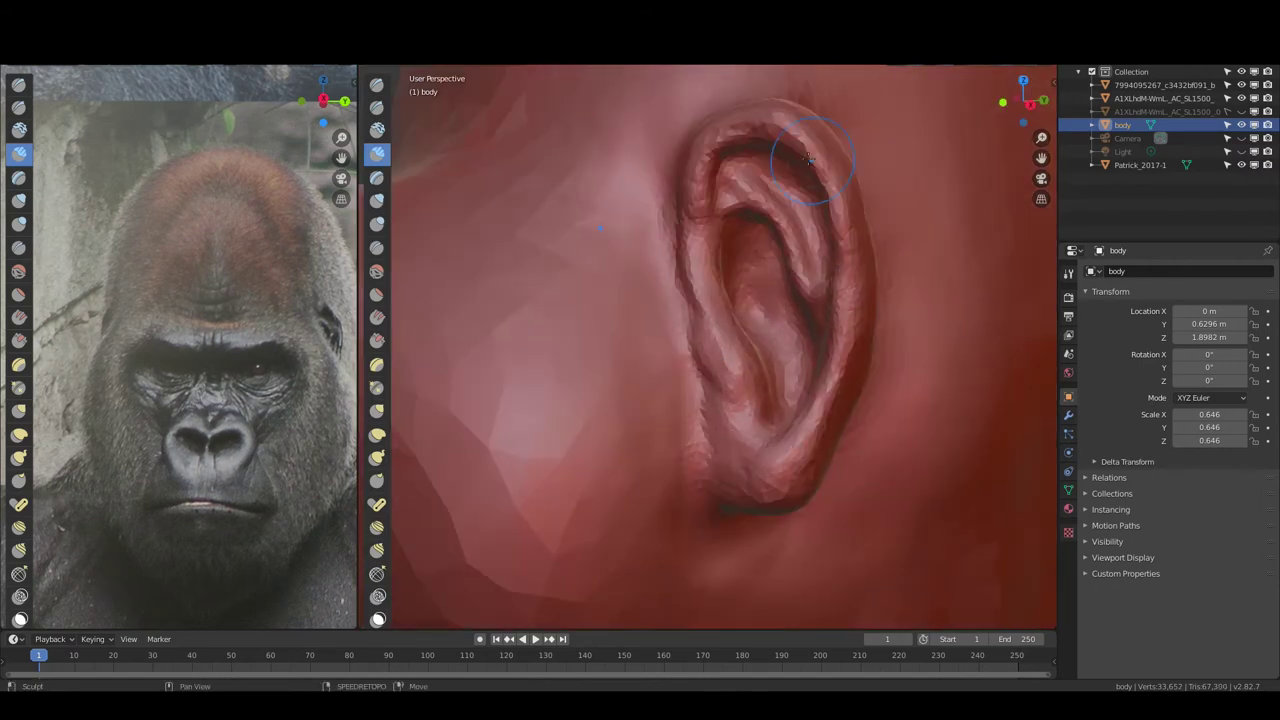
middle_click_drag(770, 184, 754, 279)
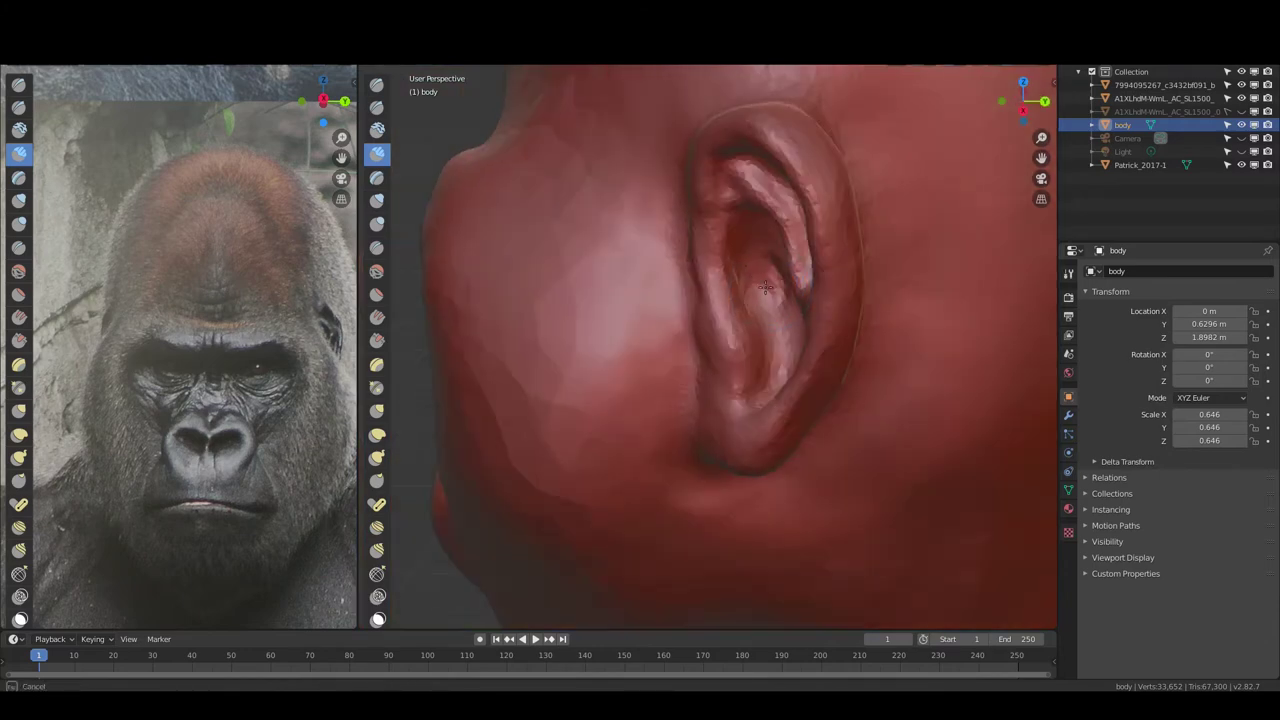
scroll(766, 286, "up", 2)
scroll(768, 284, "up", 2)
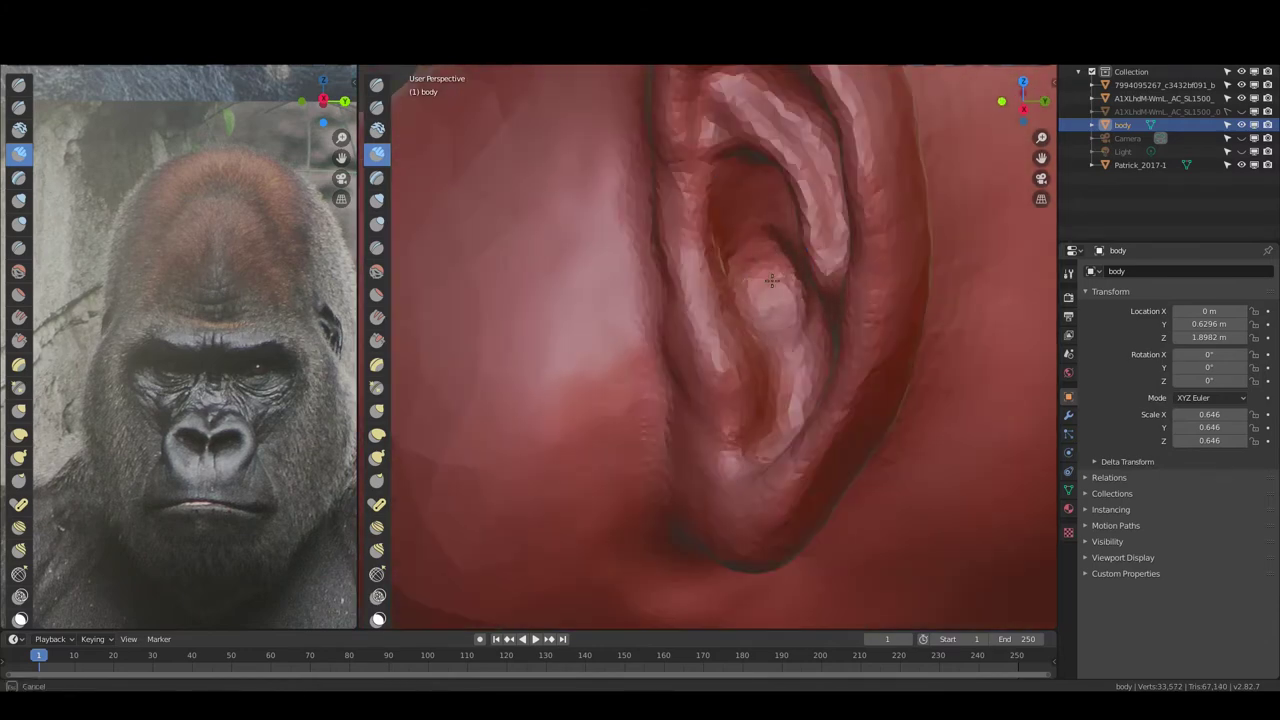
Build up a bump inside the ear and reshape the inner ear from a side angle
middle_click_drag(772, 281, 747, 296)
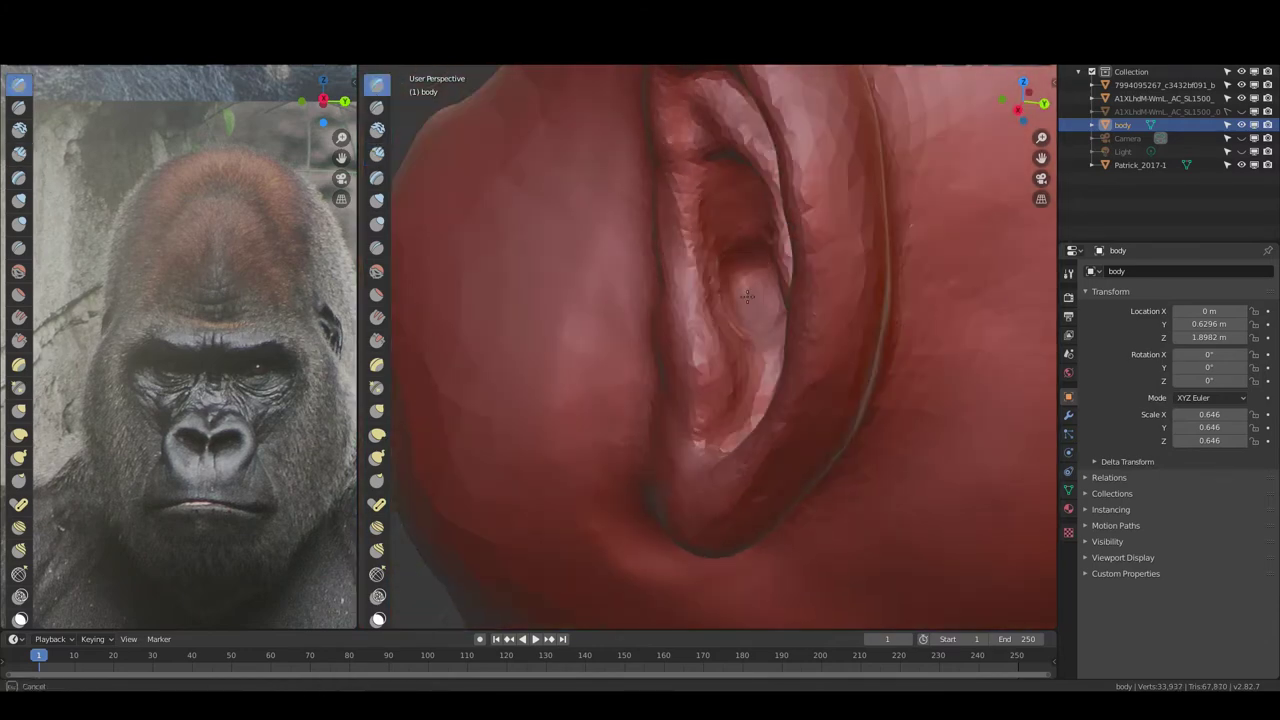
left_click_drag(747, 296, 735, 307)
middle_click_drag(735, 306, 733, 300)
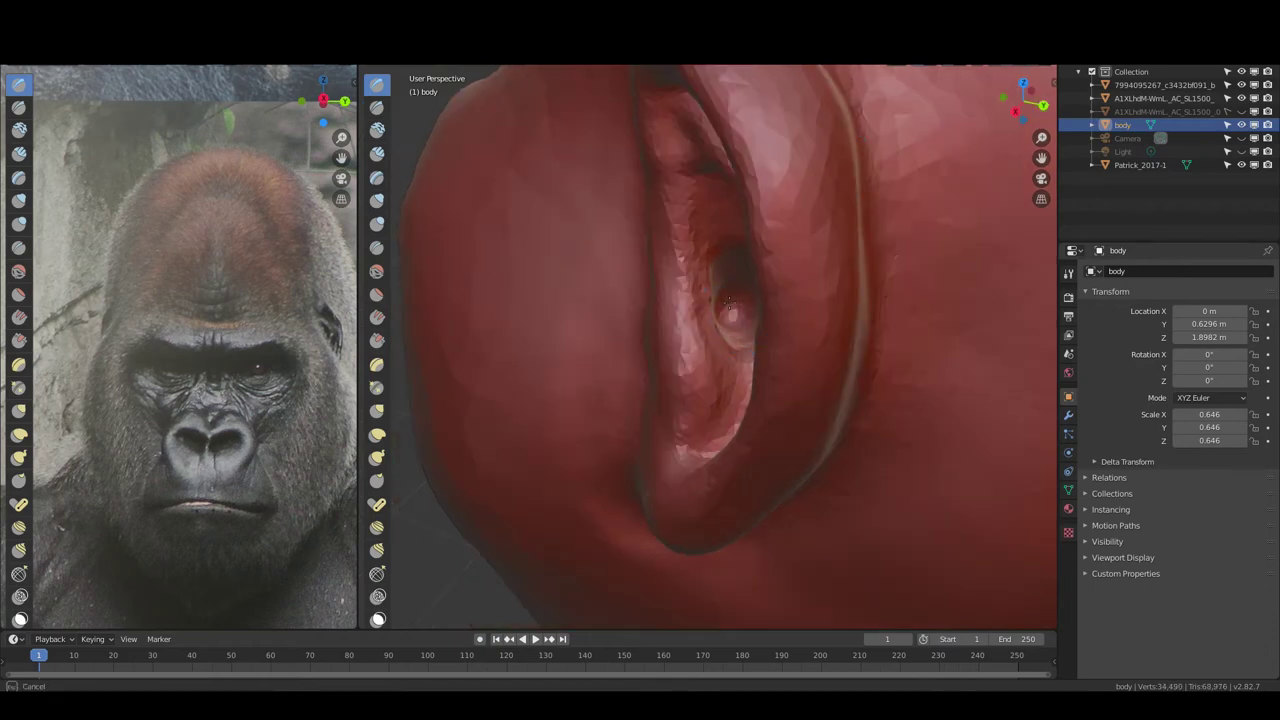
left_click_drag(733, 300, 735, 310)
middle_click_drag(735, 310, 730, 295)
left_click_drag(730, 295, 721, 280)
middle_click_drag(721, 280, 790, 235)
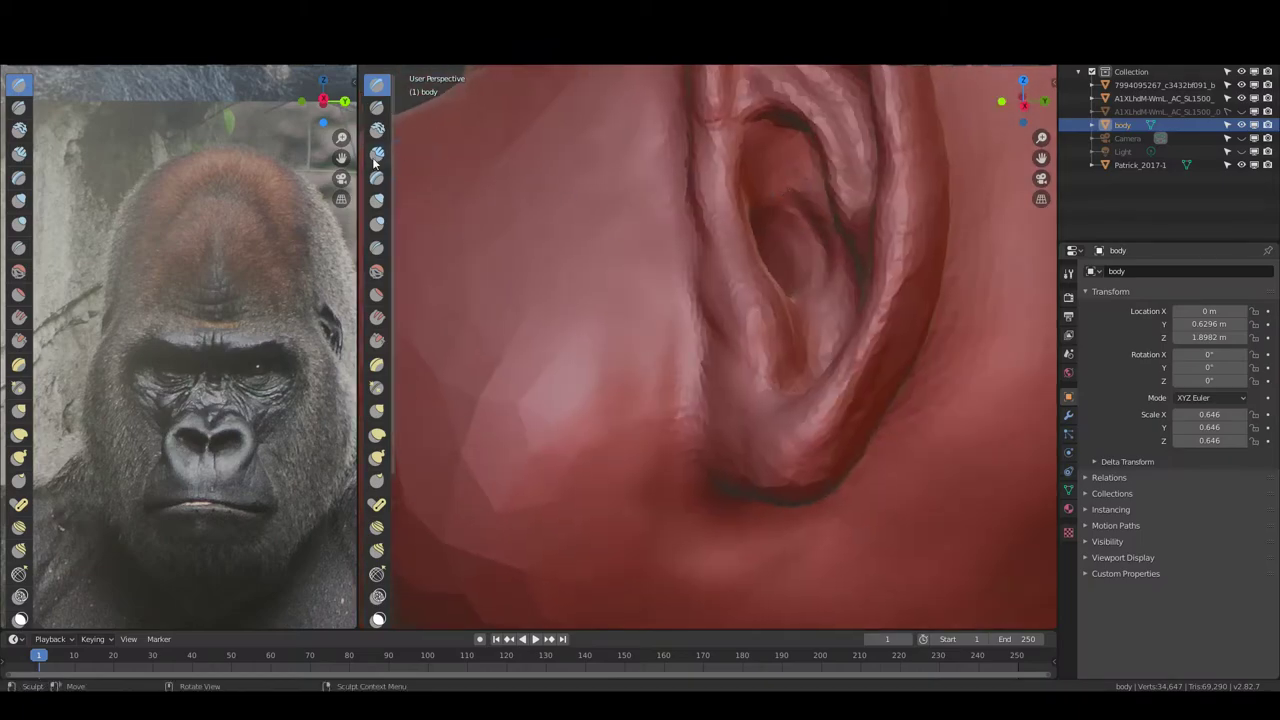
left_click_drag(765, 190, 800, 260)
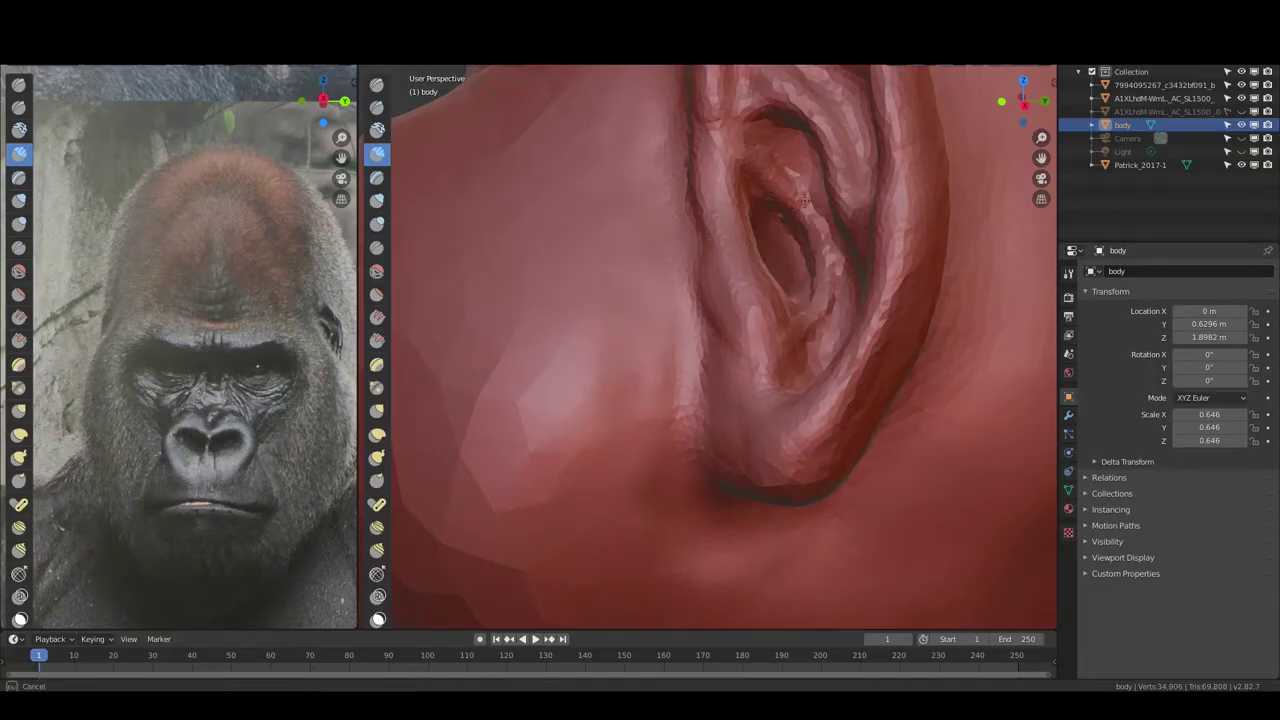
scroll(746, 152, "down", 5)
scroll(790, 268, "up", 5)
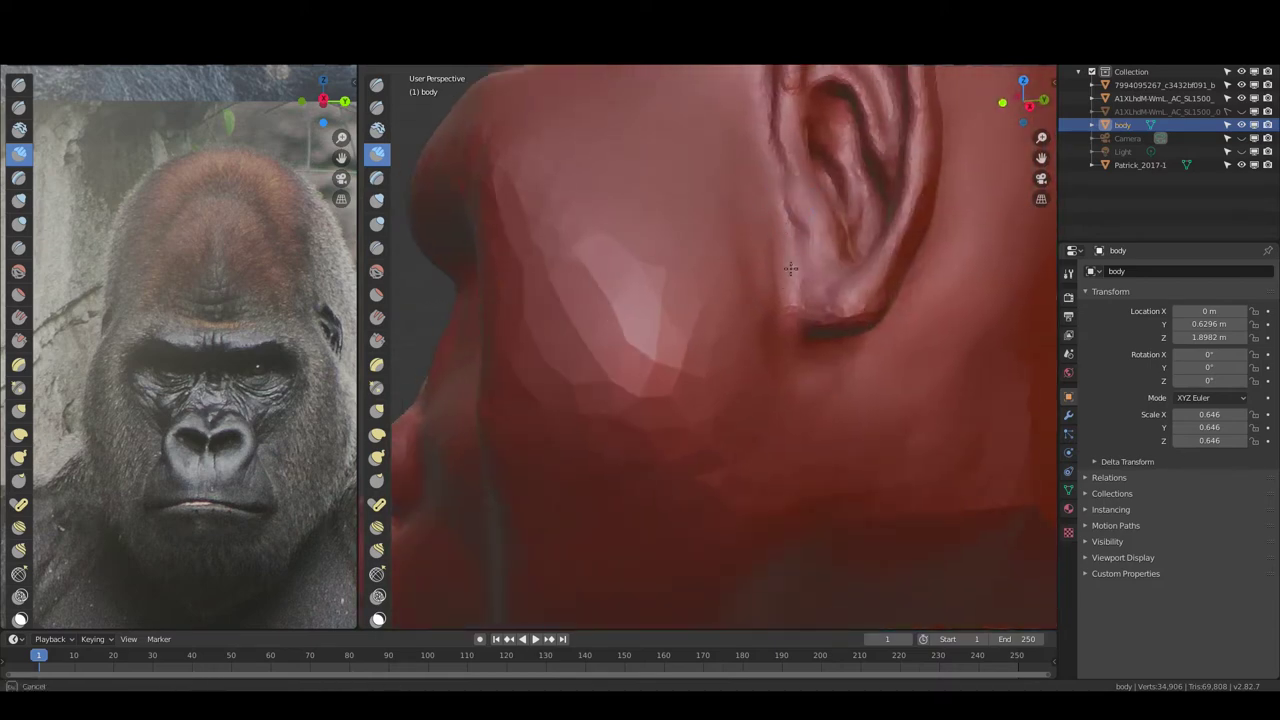
left_click_drag(776, 186, 798, 318)
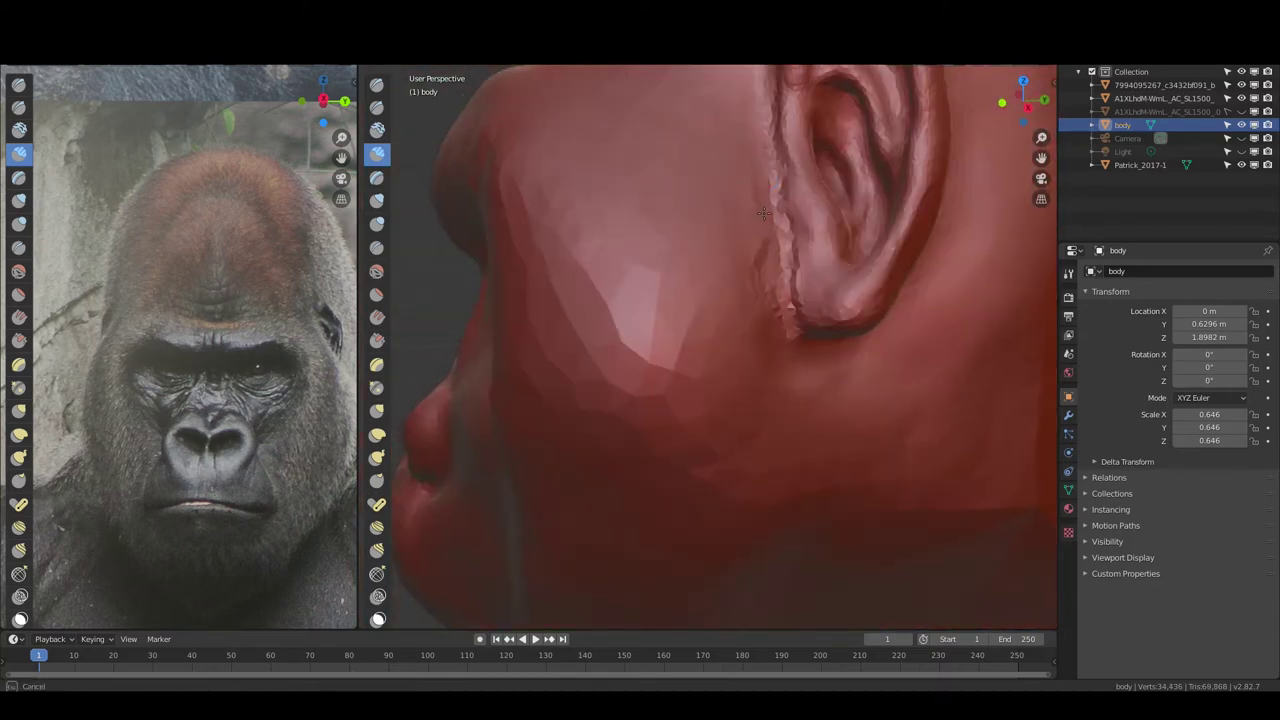
mouse_move(763, 261)
middle_mouse_down()
mouse_move(610, 218)
mouse_move(682, 290)
middle_mouse_up()
scroll(682, 290, "up", 5)
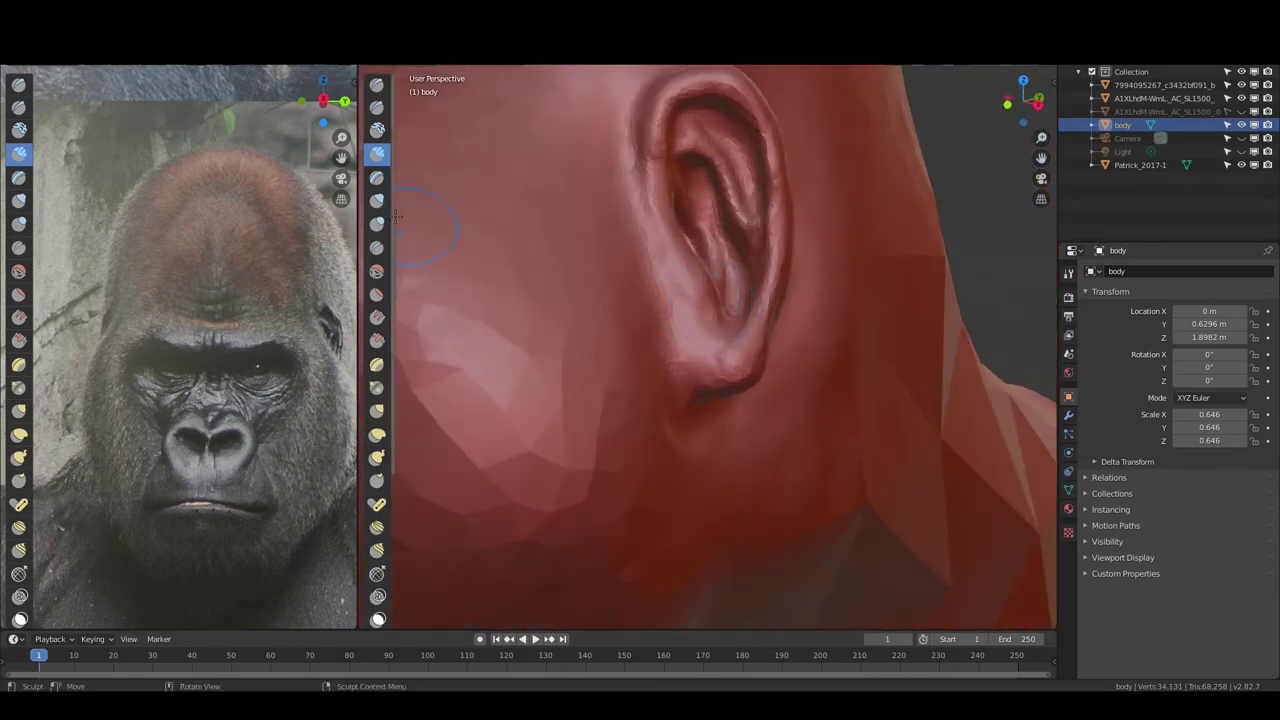
key("g")
middle_click_drag(718, 190, 731, 82)
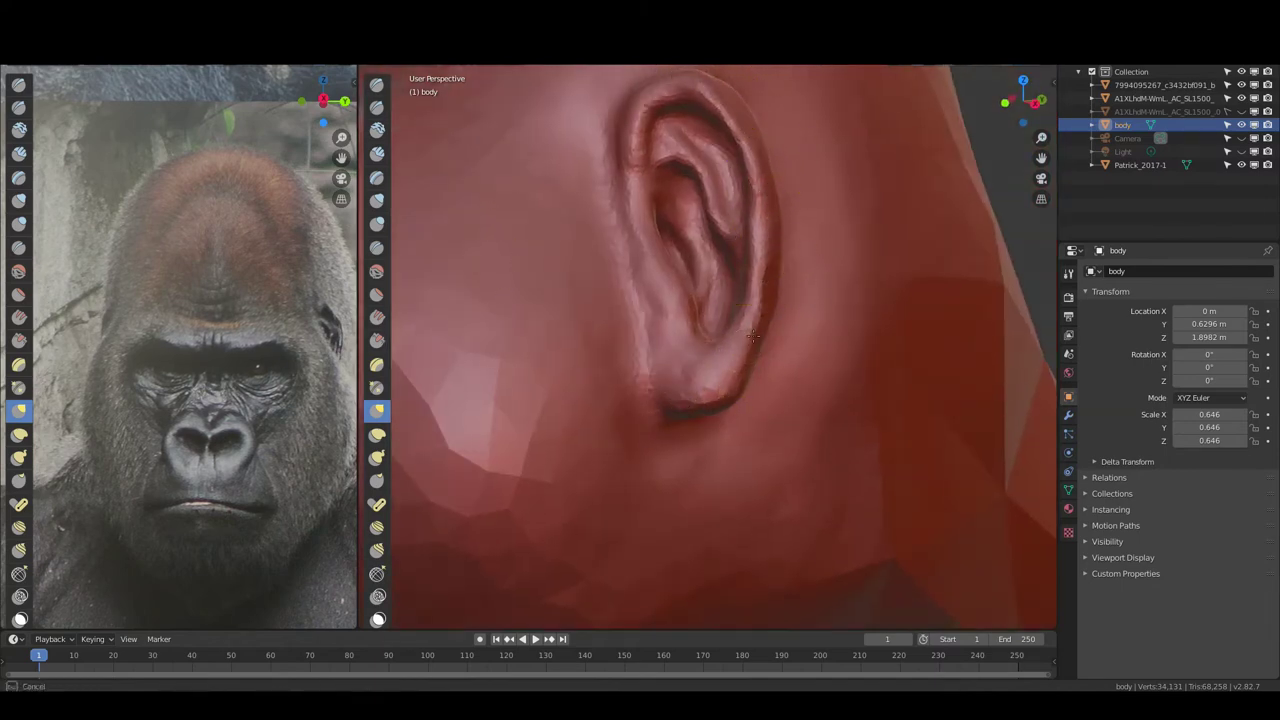
mouse_move(766, 300)
middle_mouse_down()
mouse_move(748, 170)
mouse_move(718, 350)
mouse_move(614, 137)
mouse_move(617, 114)
mouse_move(590, 145)
middle_mouse_up()
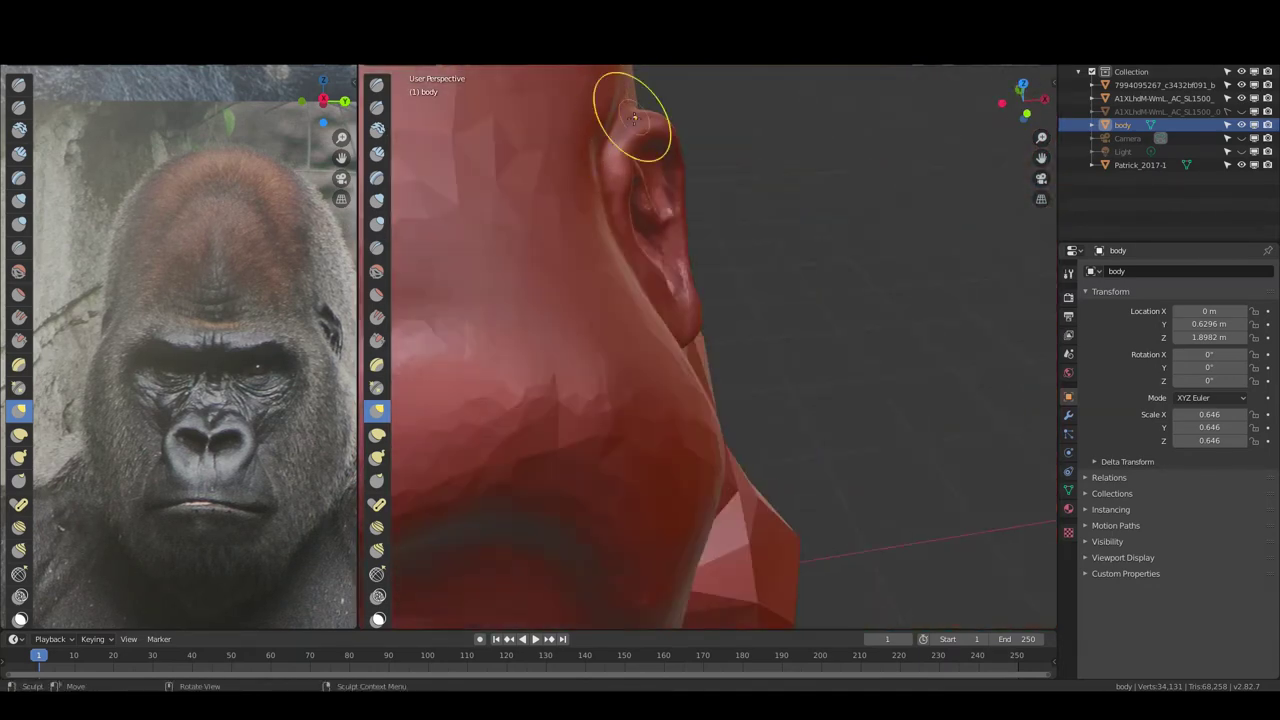
mouse_move(634, 108)
middle_mouse_down()
mouse_move(586, 177)
mouse_move(587, 246)
mouse_move(582, 160)
mouse_move(566, 132)
mouse_move(570, 147)
mouse_move(629, 96)
middle_mouse_up()
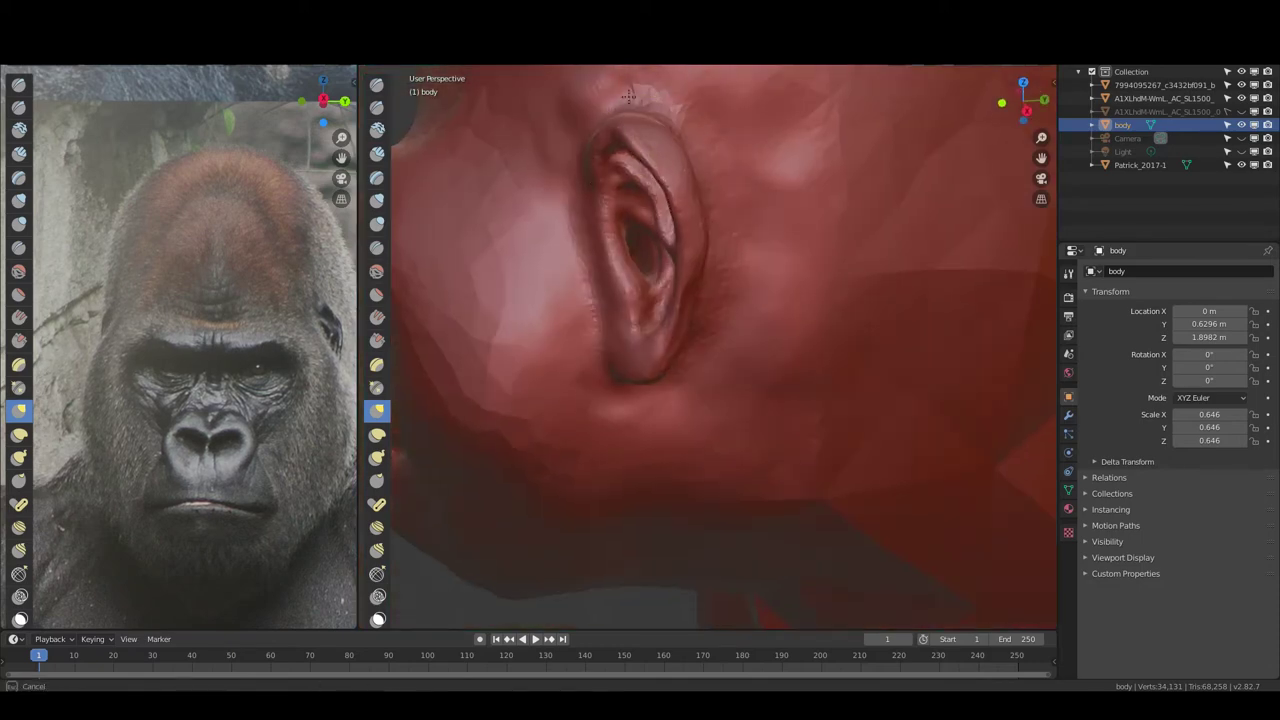
mouse_move(707, 128)
middle_mouse_down()
mouse_move(634, 423)
mouse_move(597, 468)
mouse_move(620, 370)
mouse_move(650, 320)
mouse_move(639, 299)
middle_mouse_up()
scroll(568, 268, "down", 5)
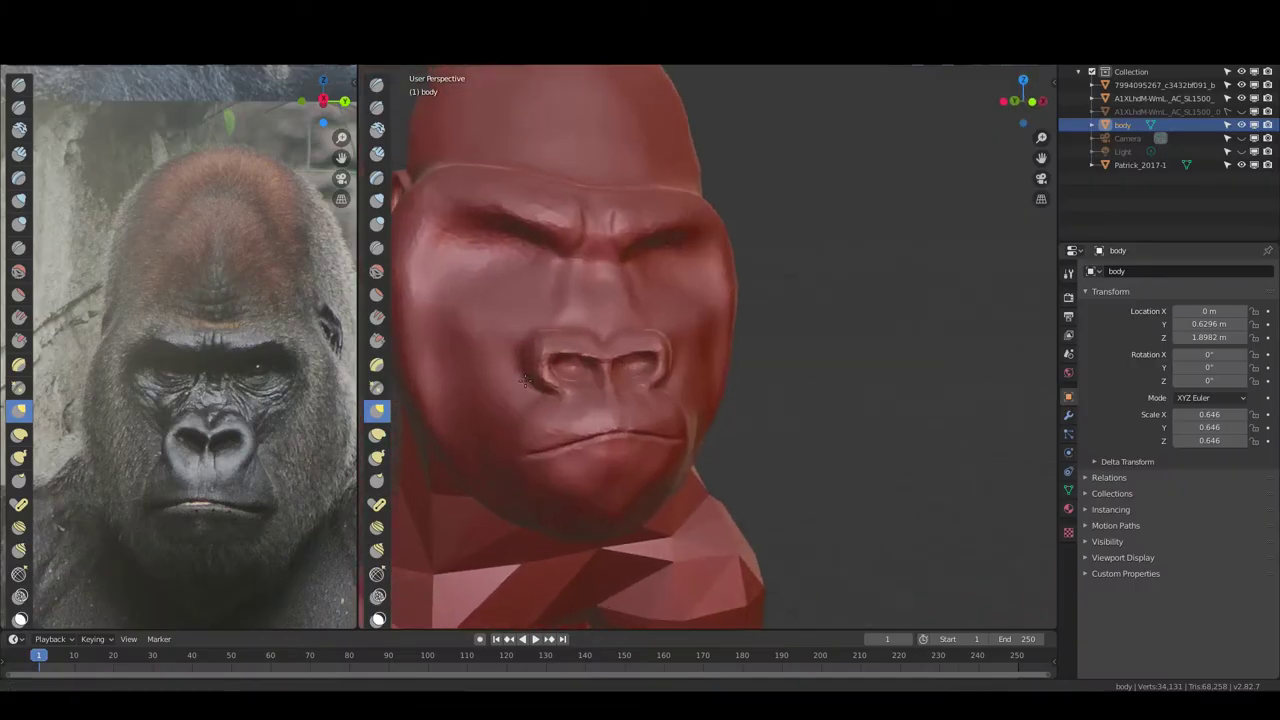
With the Draw brush, deepen the mouth crease from the left corner along the lip line
scroll(524, 381, "up", 2)
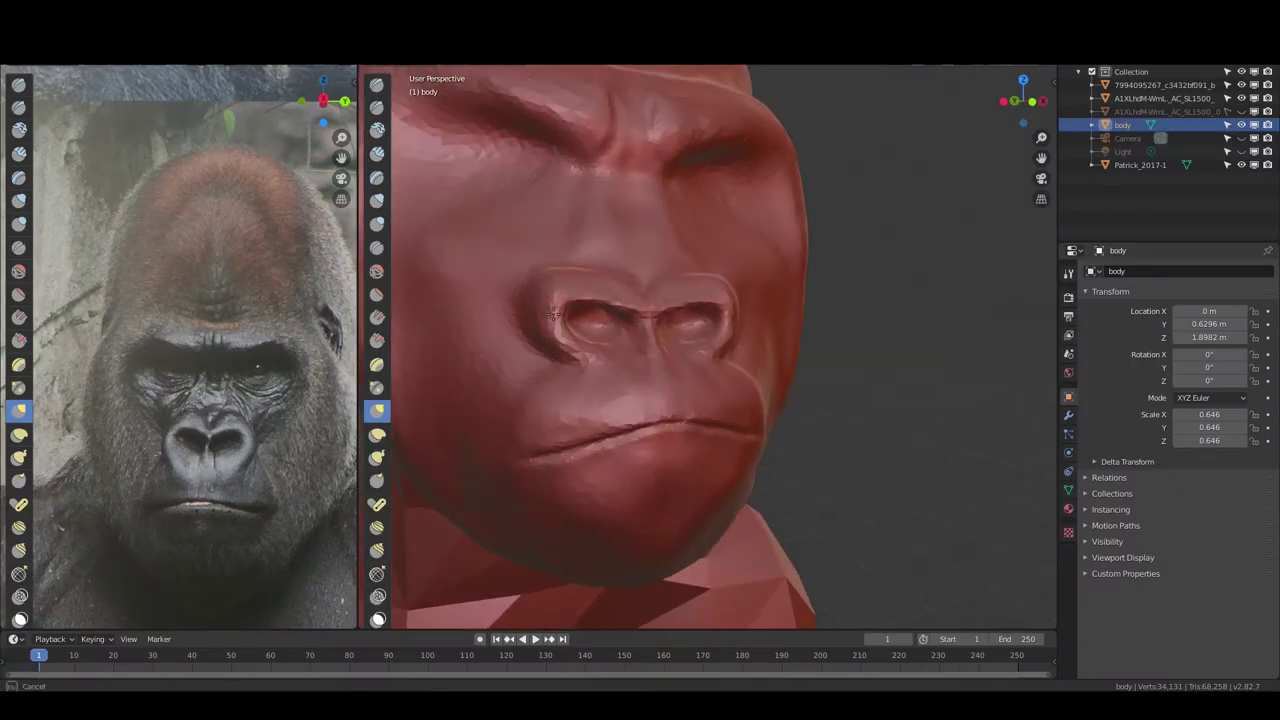
scroll(569, 394, "up", 2)
key("x")
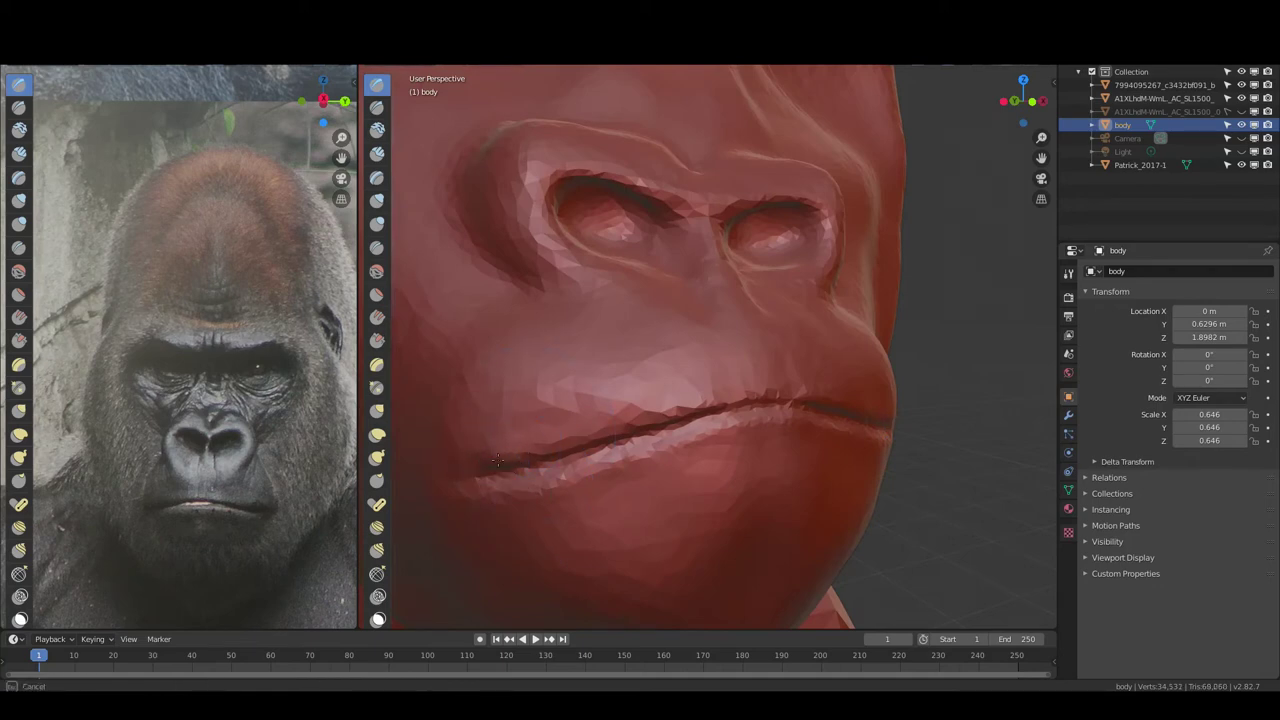
mouse_move(497, 461)
left_mouse_down()
mouse_move(620, 412)
mouse_move(705, 398)
left_mouse_up()
mouse_move(511, 447)
left_mouse_down()
mouse_move(545, 478)
mouse_move(730, 420)
mouse_move(505, 490)
left_mouse_up()
middle_click_drag(505, 490, 737, 356)
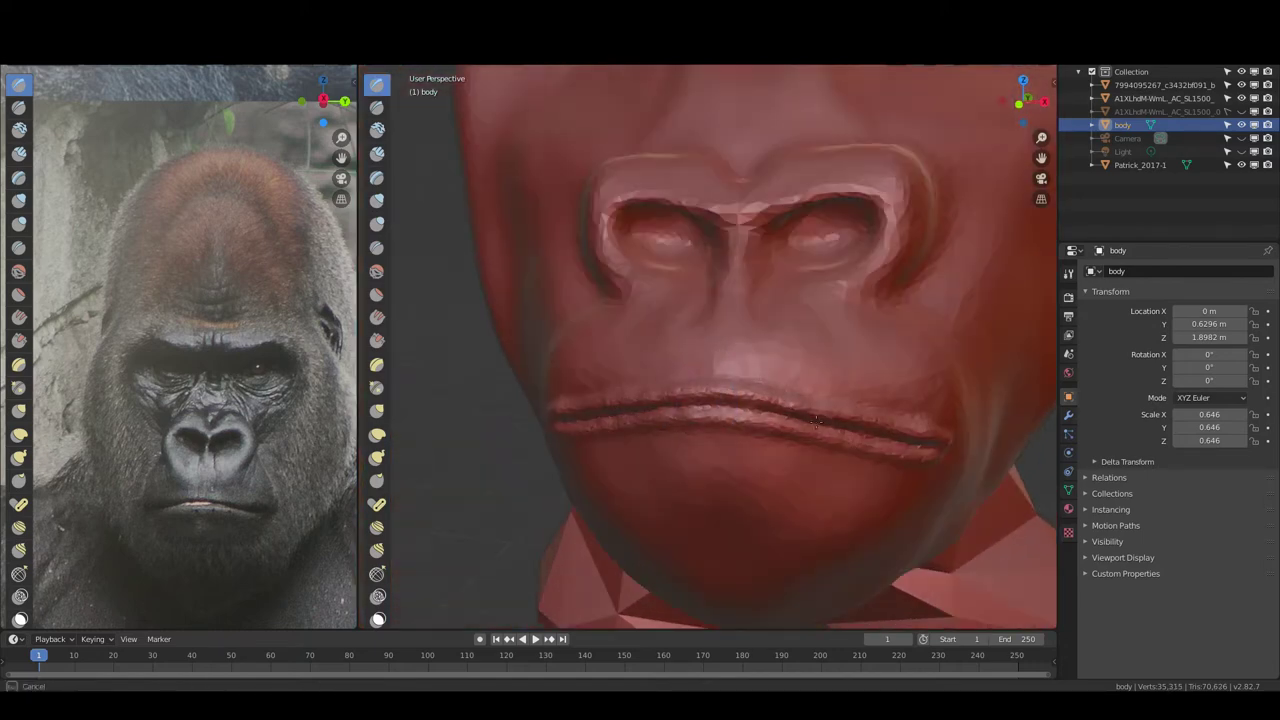
Carve the lip line deeper from a three-quarter view of the head
mouse_move(747, 381)
middle_mouse_down()
mouse_move(599, 463)
mouse_move(597, 445)
middle_mouse_up()
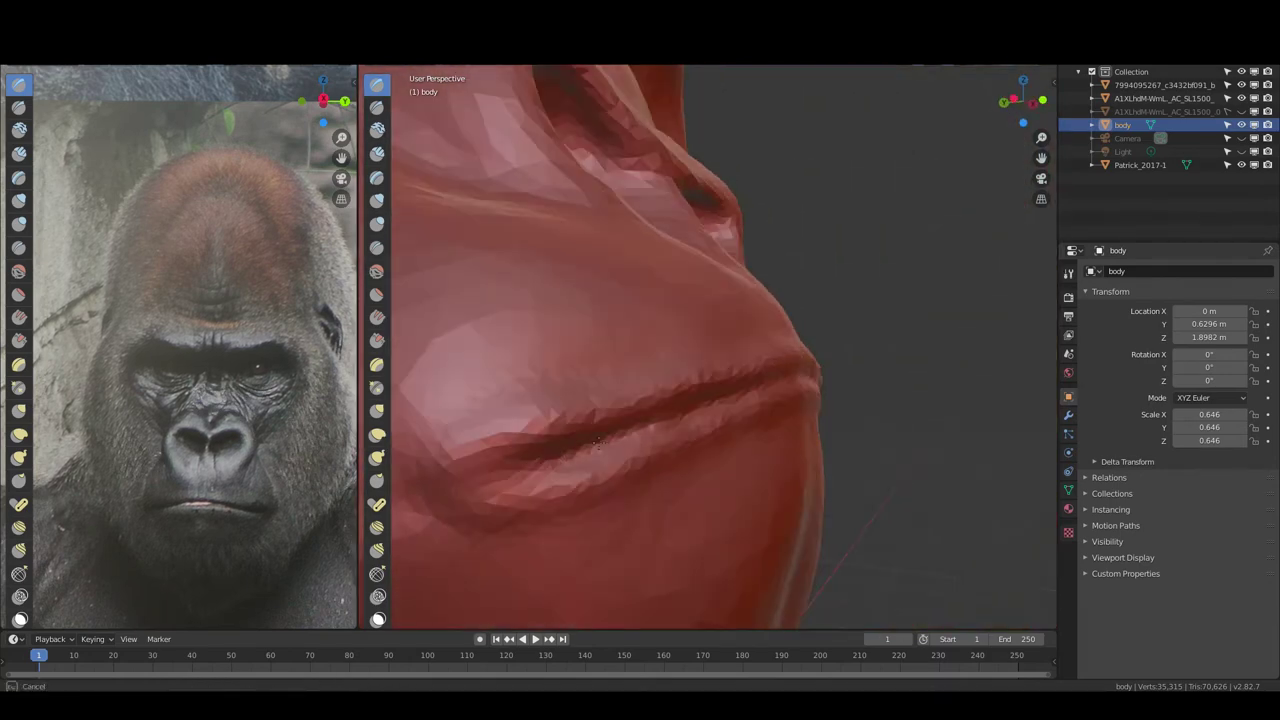
middle_click_drag(766, 380, 860, 366)
left_click_drag(860, 366, 694, 404)
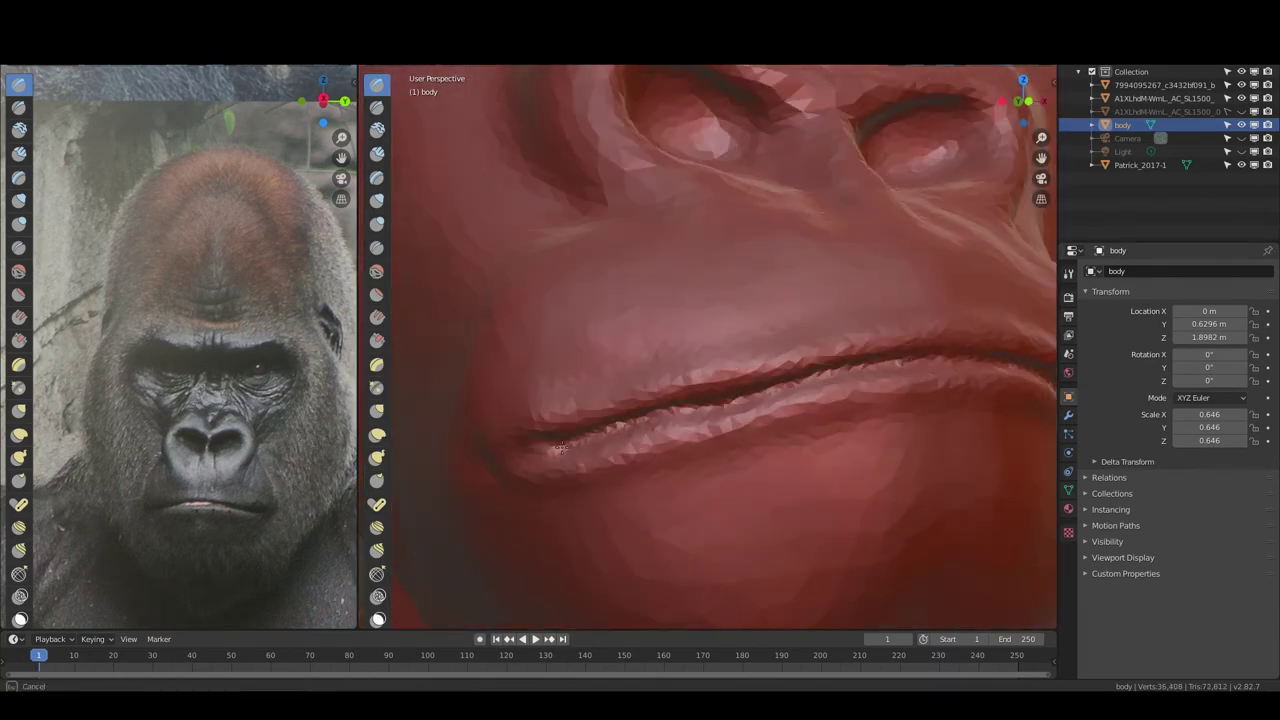
scroll(561, 448, "down", 5)
mouse_move(763, 443)
middle_mouse_down()
mouse_move(784, 357)
mouse_move(697, 383)
middle_mouse_up()
scroll(784, 357, "up", 3)
scroll(806, 355, "down", 5)
mouse_move(916, 321)
middle_mouse_down()
mouse_move(806, 355)
mouse_move(790, 345)
mouse_move(846, 322)
mouse_move(705, 374)
middle_mouse_up()
scroll(790, 345, "up", 3)
Shape the lip crease with Grab and Snake Hook brushes, checking from the front
key("g")
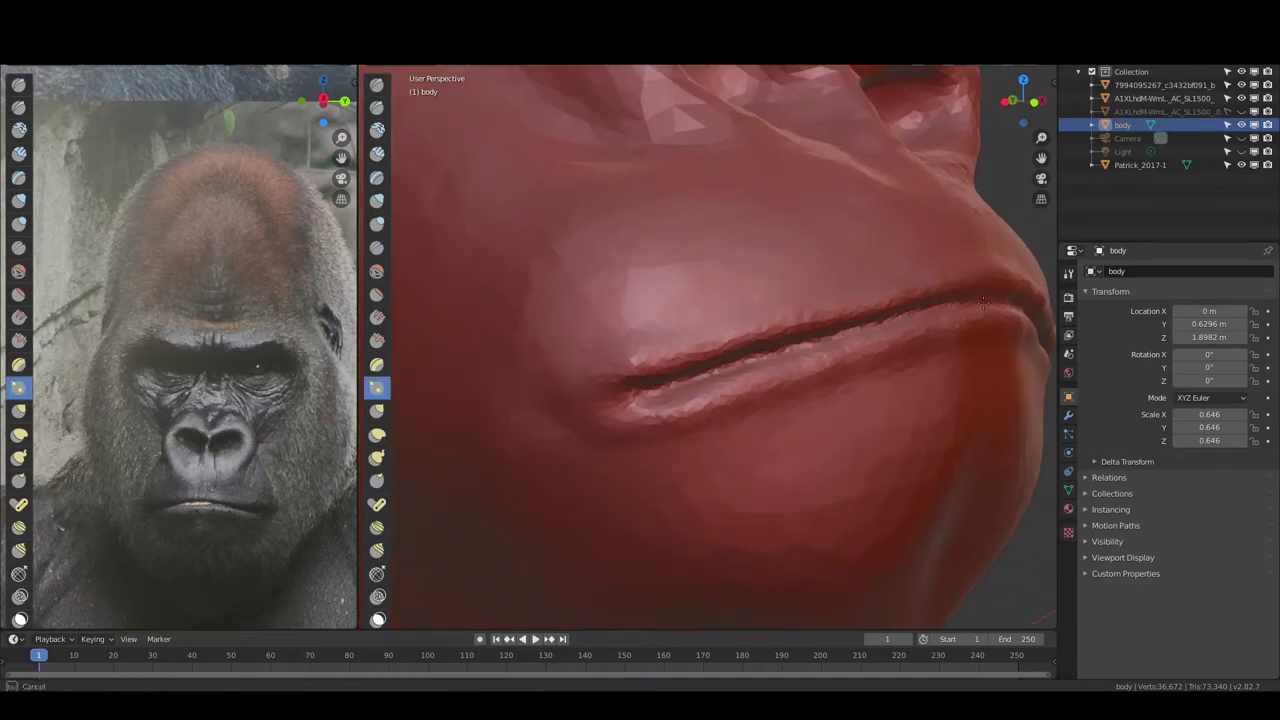
scroll(910, 316, "down", 5)
scroll(909, 294, "up", 4)
mouse_move(910, 316)
middle_mouse_down()
mouse_move(909, 294)
mouse_move(766, 300)
mouse_move(693, 366)
mouse_move(749, 400)
mouse_move(852, 354)
mouse_move(803, 337)
mouse_move(794, 357)
middle_mouse_up()
key("k")
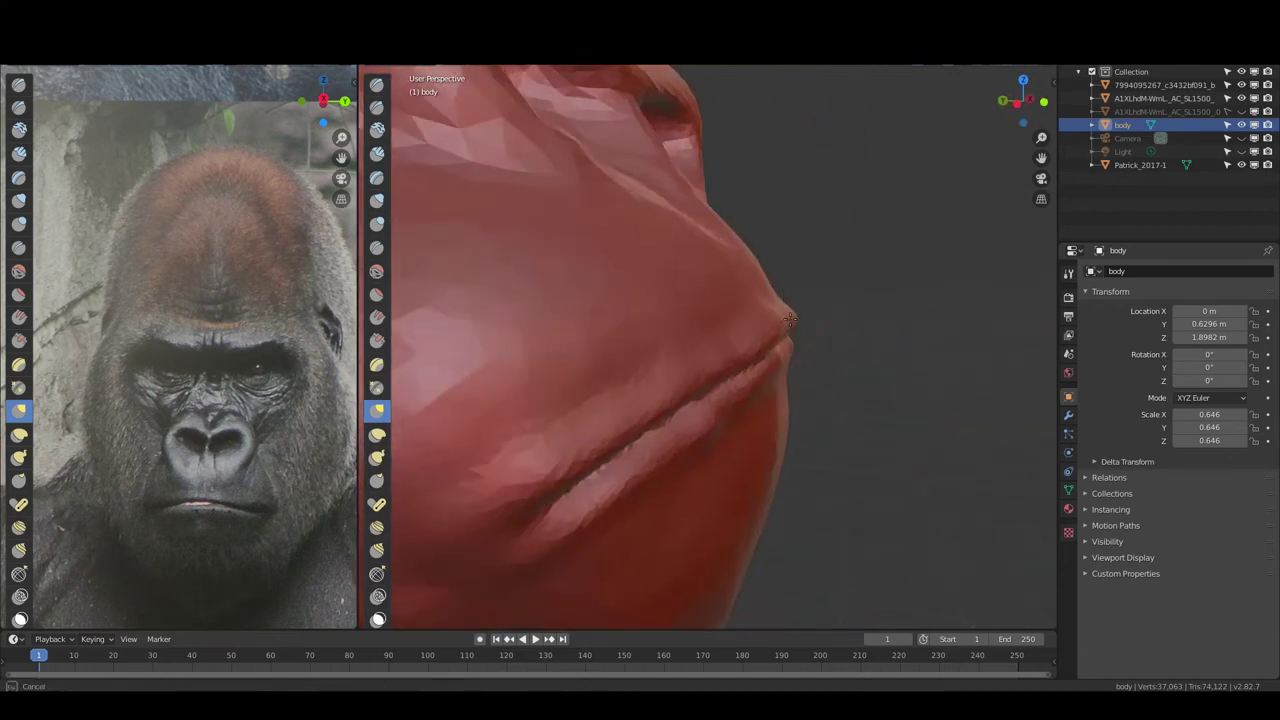
mouse_move(726, 413)
middle_mouse_down()
mouse_move(800, 390)
mouse_move(703, 380)
middle_mouse_up()
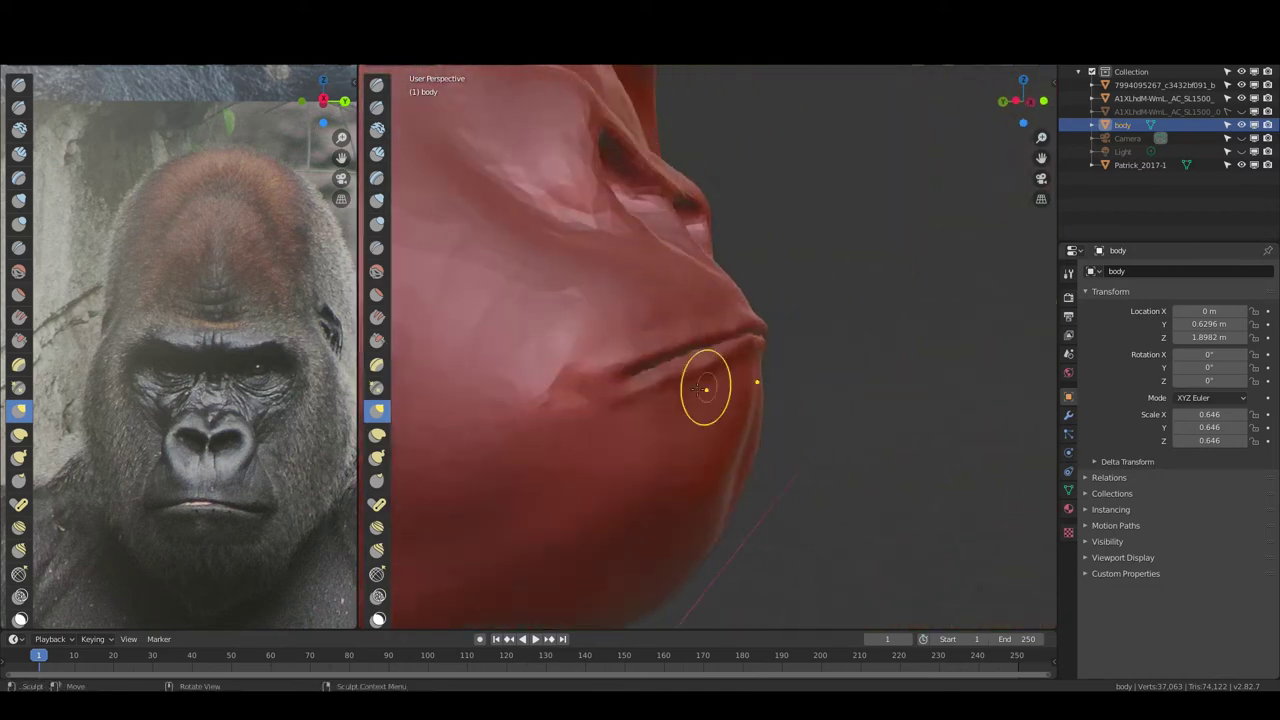
middle_click_drag(748, 311, 743, 320)
mouse_move(743, 320)
left_mouse_down()
mouse_move(709, 366)
mouse_move(646, 383)
left_mouse_up()
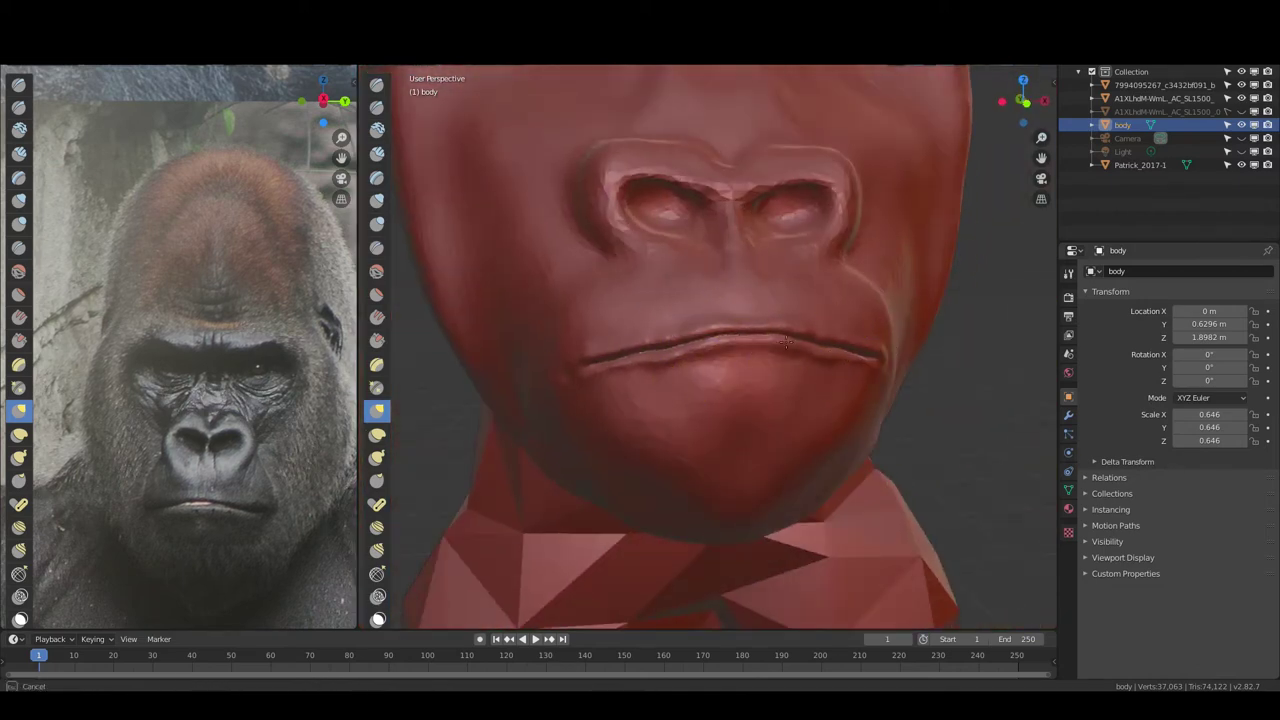
mouse_move(509, 357)
middle_mouse_down()
mouse_move(543, 357)
mouse_move(567, 327)
middle_mouse_up()
scroll(609, 354, "down", 4)
Carve and deepen a crease down the cheek, extending it up toward the nose
scroll(567, 327, "up", 5)
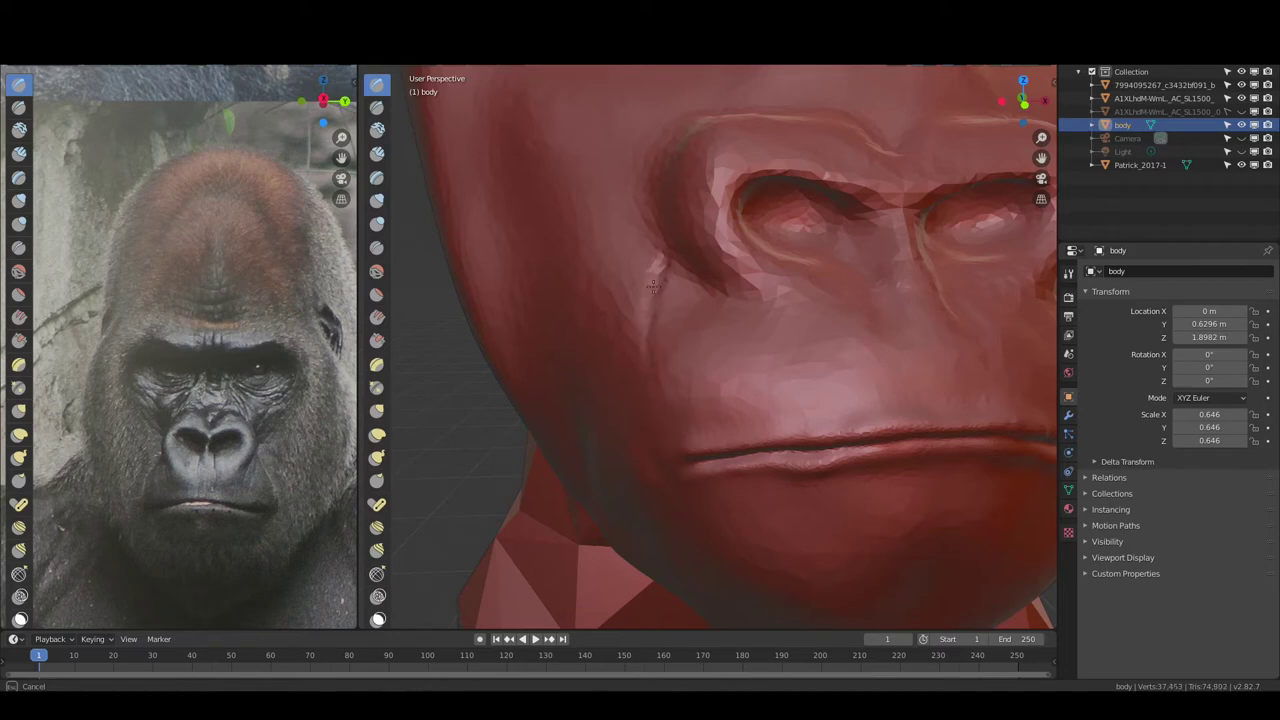
left_click_drag(666, 263, 646, 391)
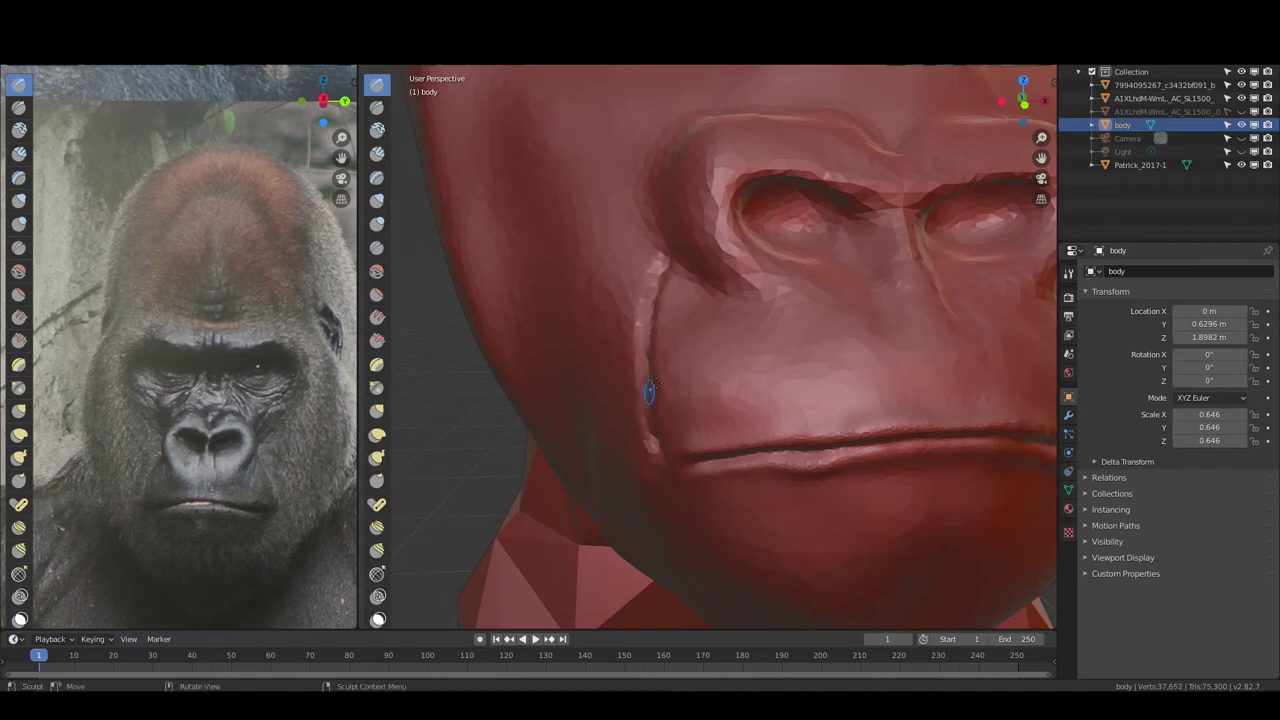
middle_click_drag(646, 391, 650, 360)
left_click_drag(650, 360, 676, 421)
middle_click_drag(688, 413, 700, 340)
scroll(700, 340, "down", 3)
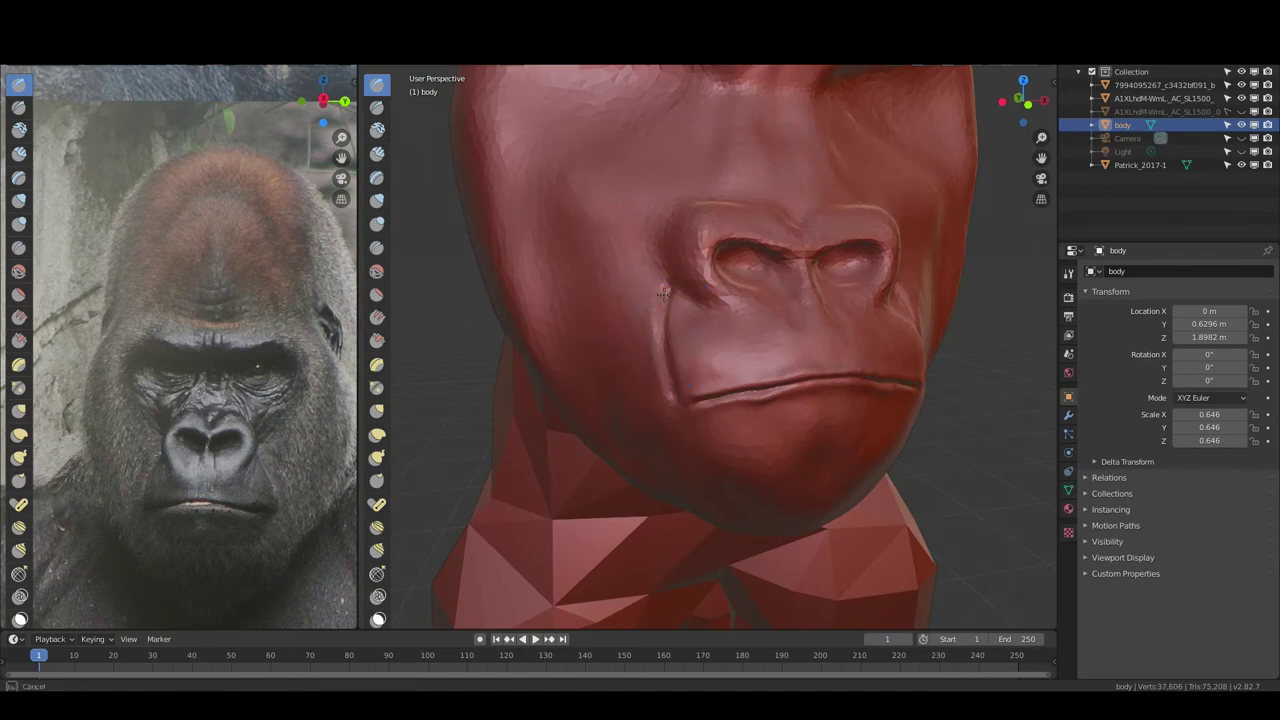
middle_click_drag(656, 280, 653, 261, "ctrl")
Build up the cheek folds with the Clay brush, viewing from three-quarter and side angles
middle_click_drag(654, 373, 700, 376)
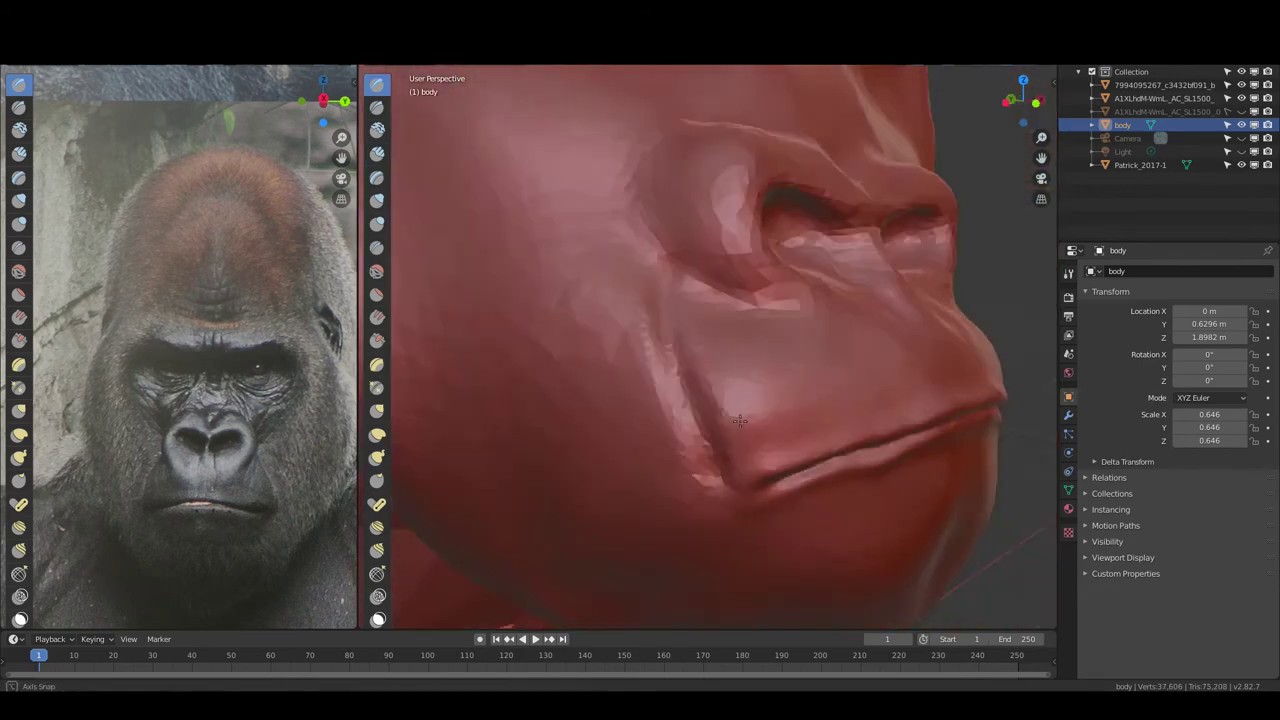
key("c")
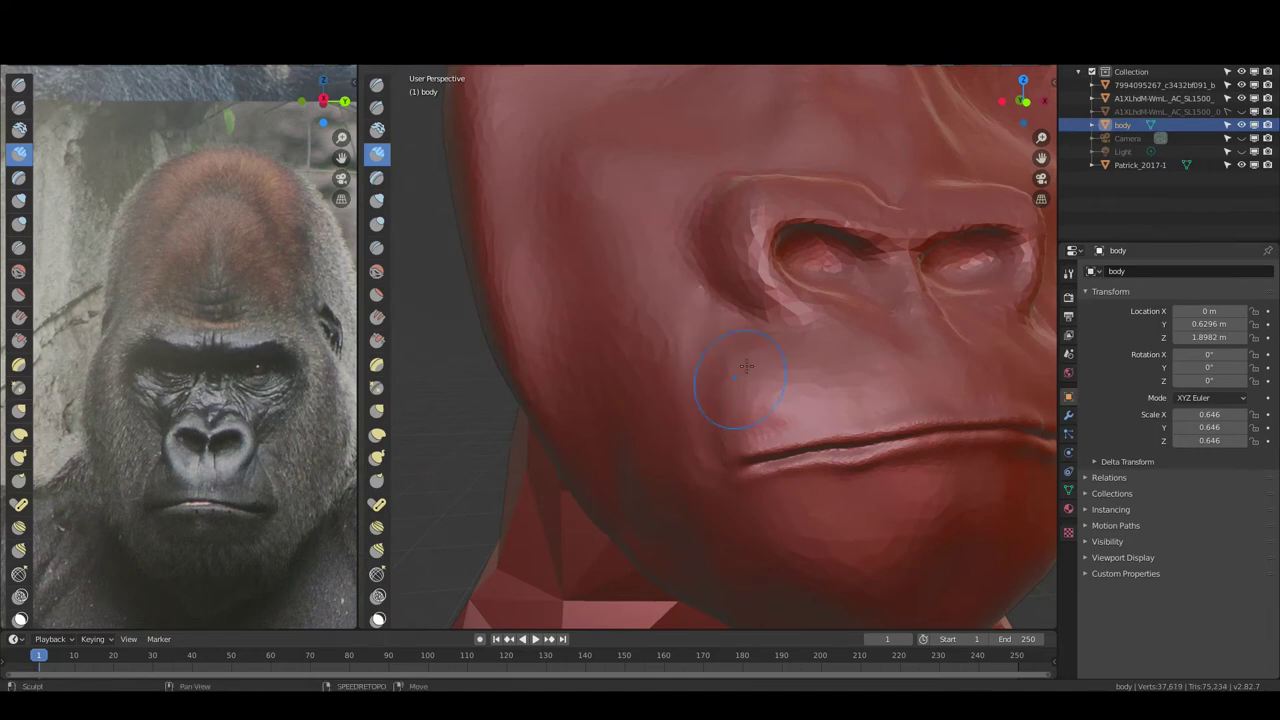
scroll(746, 367, "down", 5)
middle_click_drag(746, 367, 727, 323)
scroll(727, 323, "up", 5)
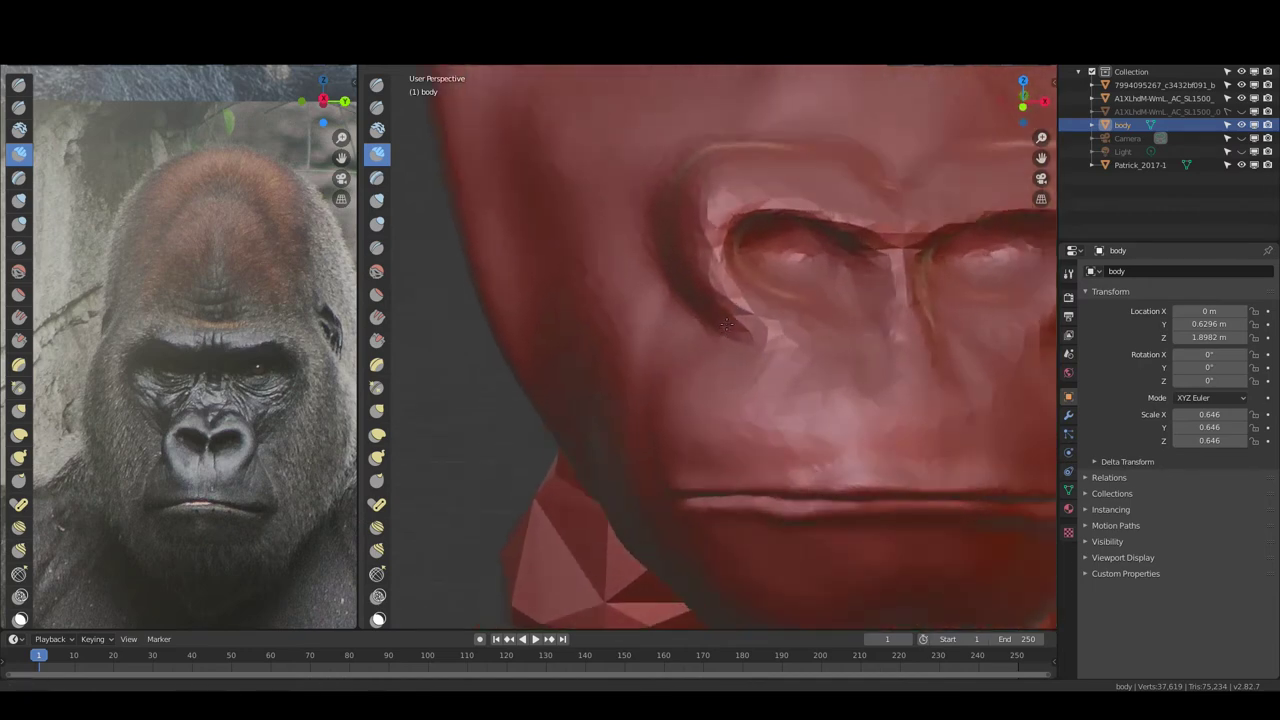
scroll(727, 323, "up", 1)
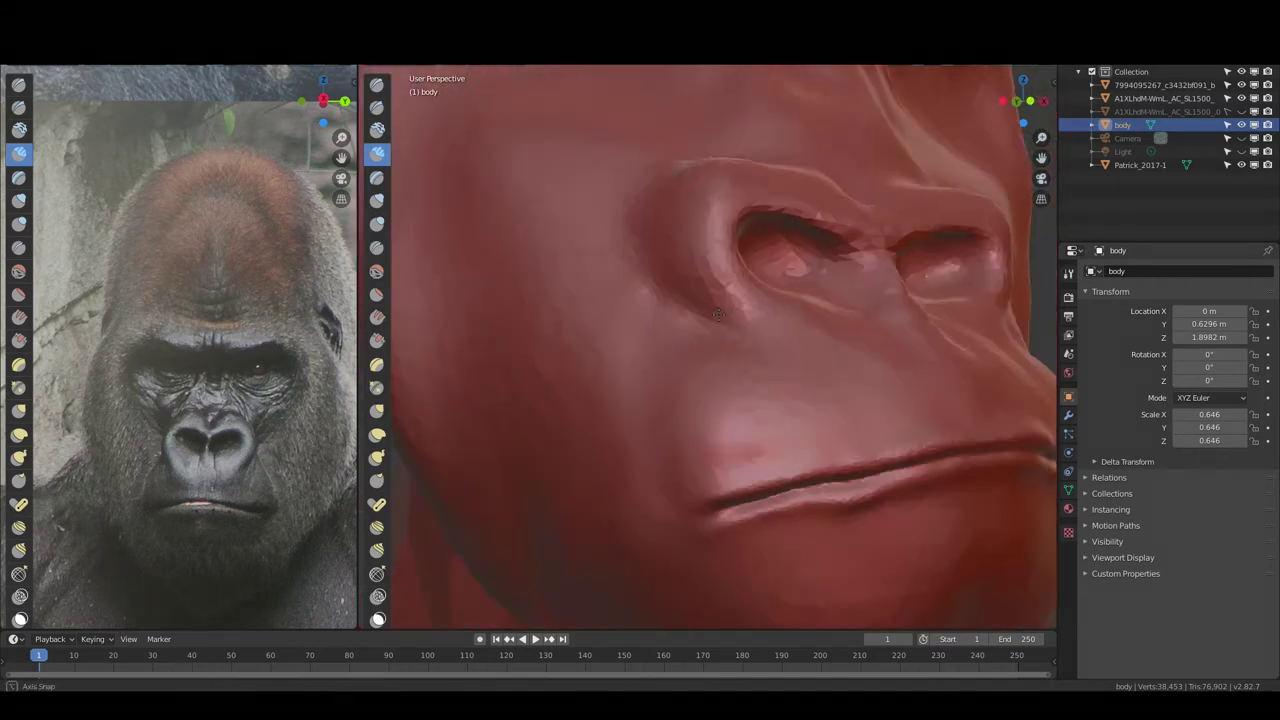
middle_click_drag(627, 344, 714, 366)
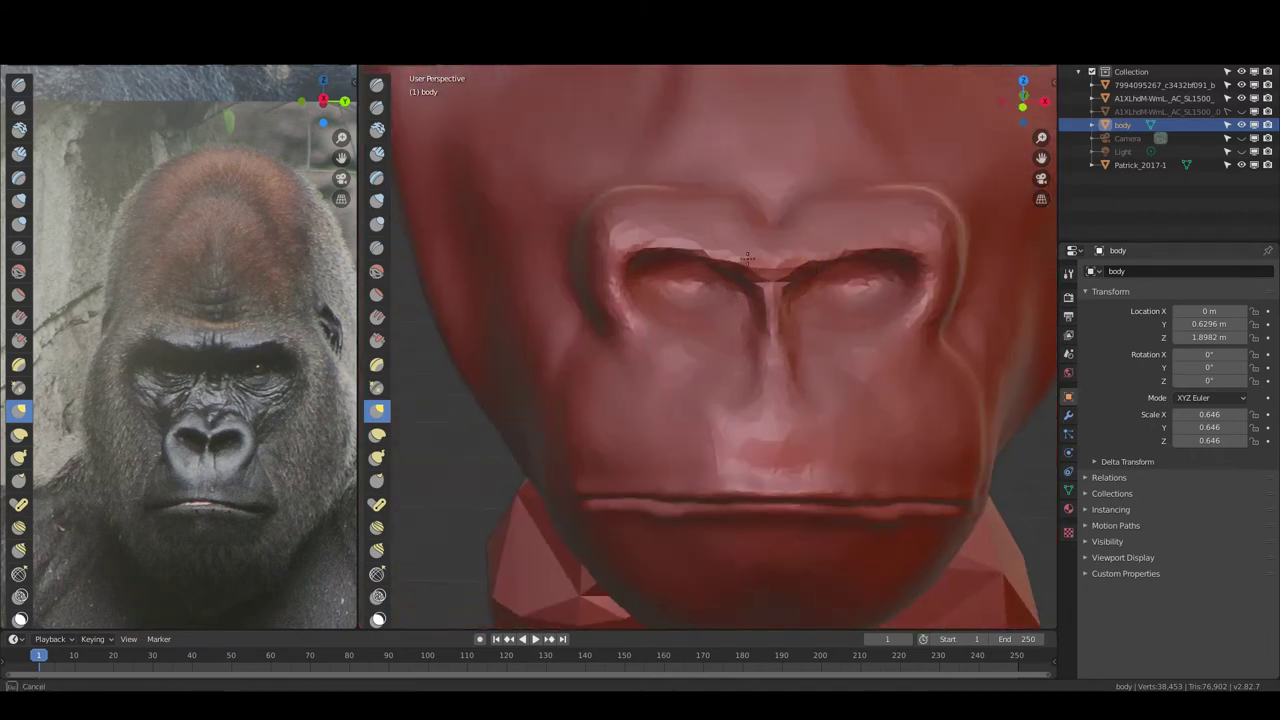
From a close frontal view, detail both nostrils and smooth the ridge between them, mirrored
middle_click_drag(705, 255, 724, 240)
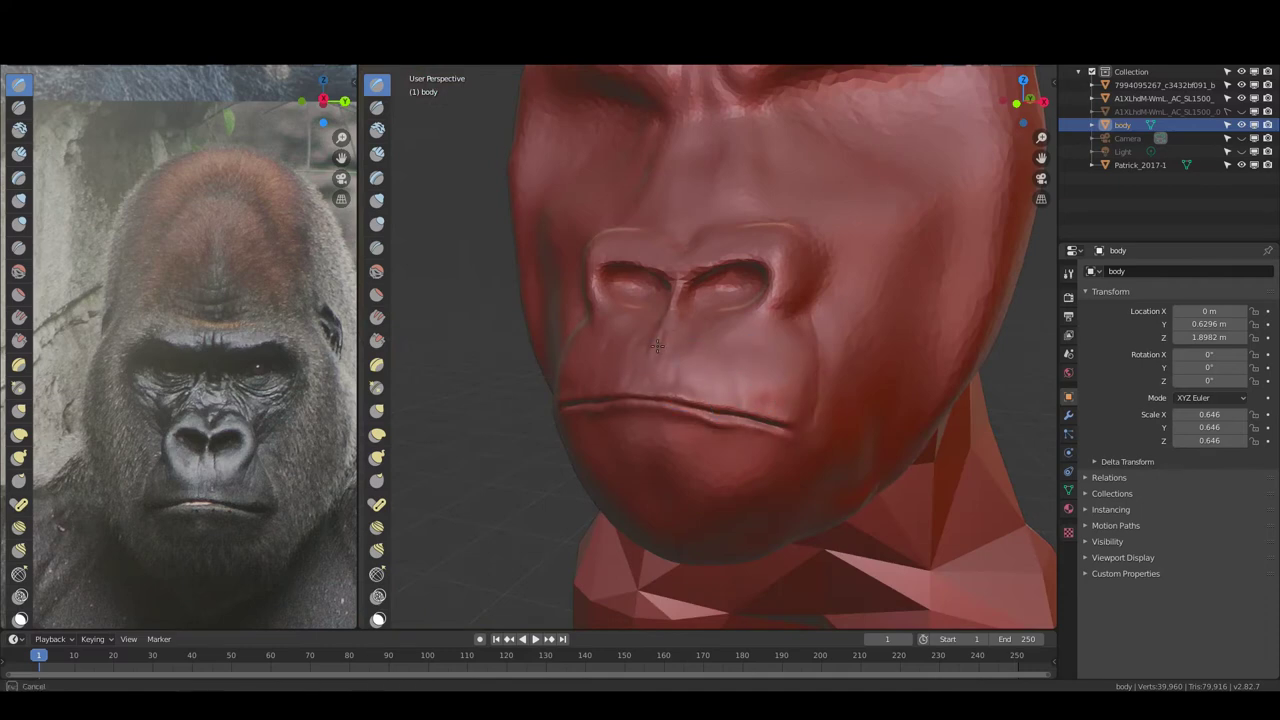
scroll(656, 346, "up", 2)
scroll(656, 340, "up", 3)
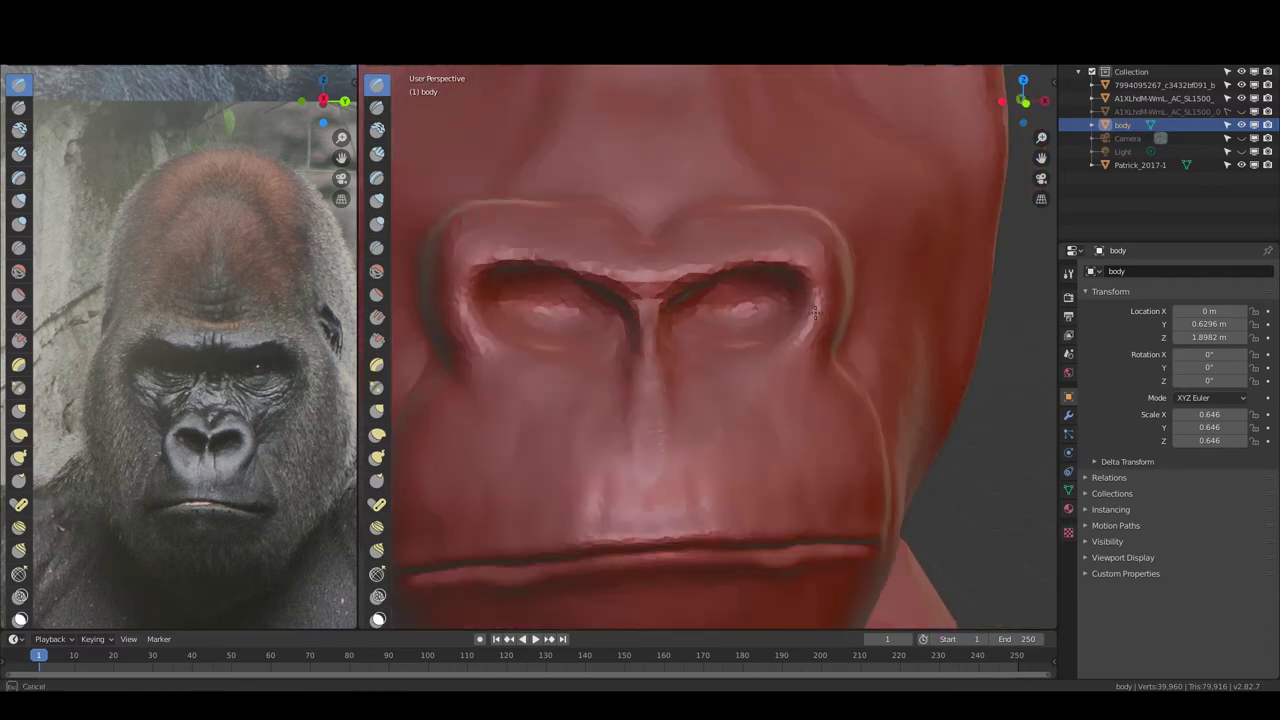
left_click_drag(815, 313, 775, 365)
left_click_drag(650, 285, 530, 253)
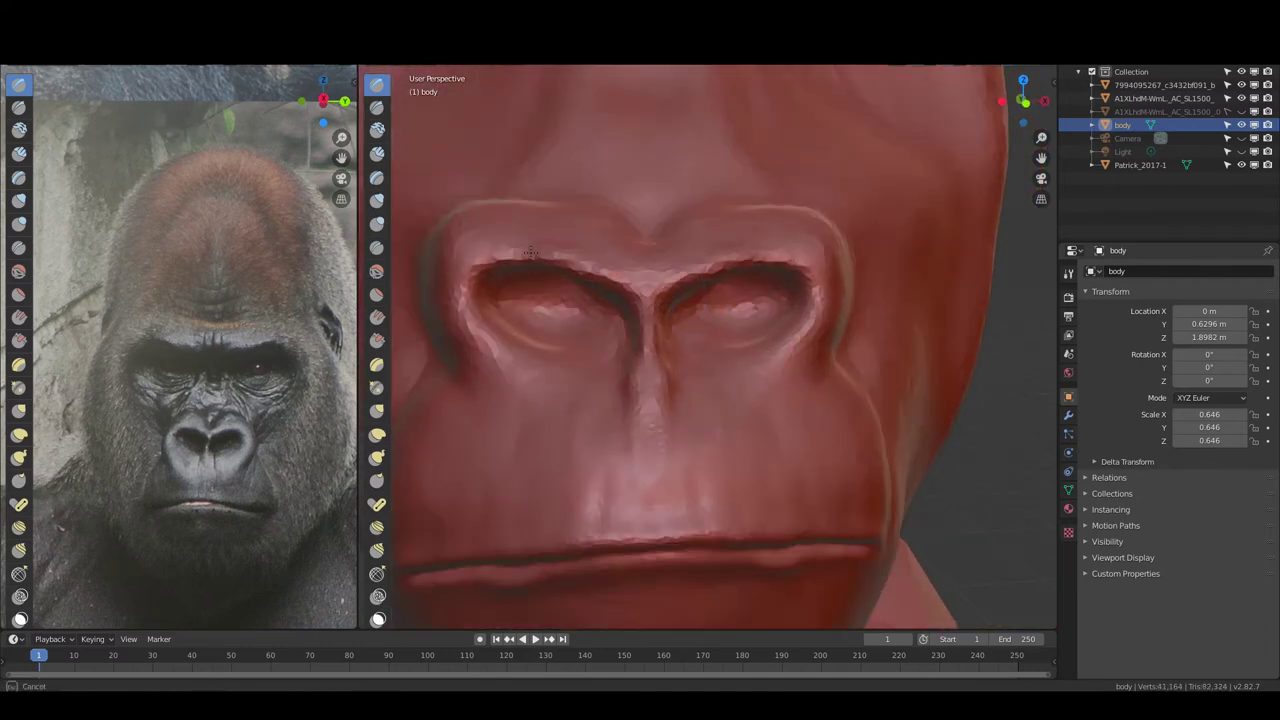
left_click_drag(471, 309, 523, 366)
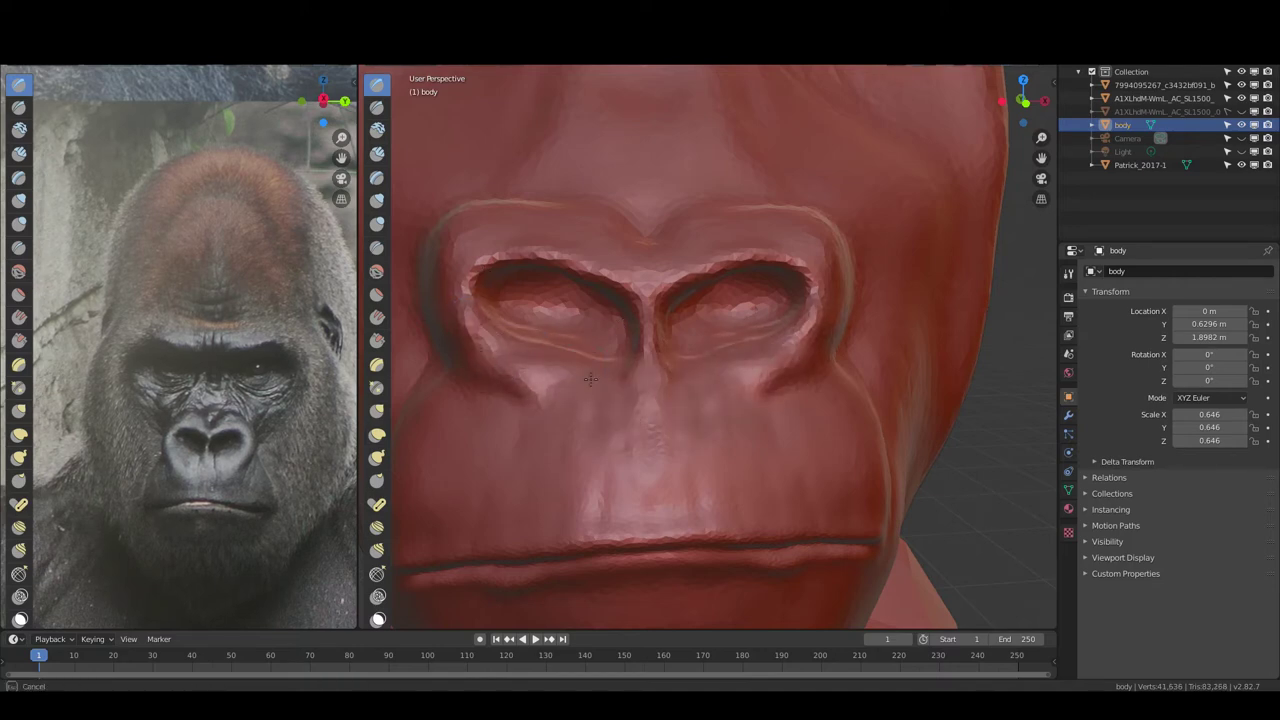
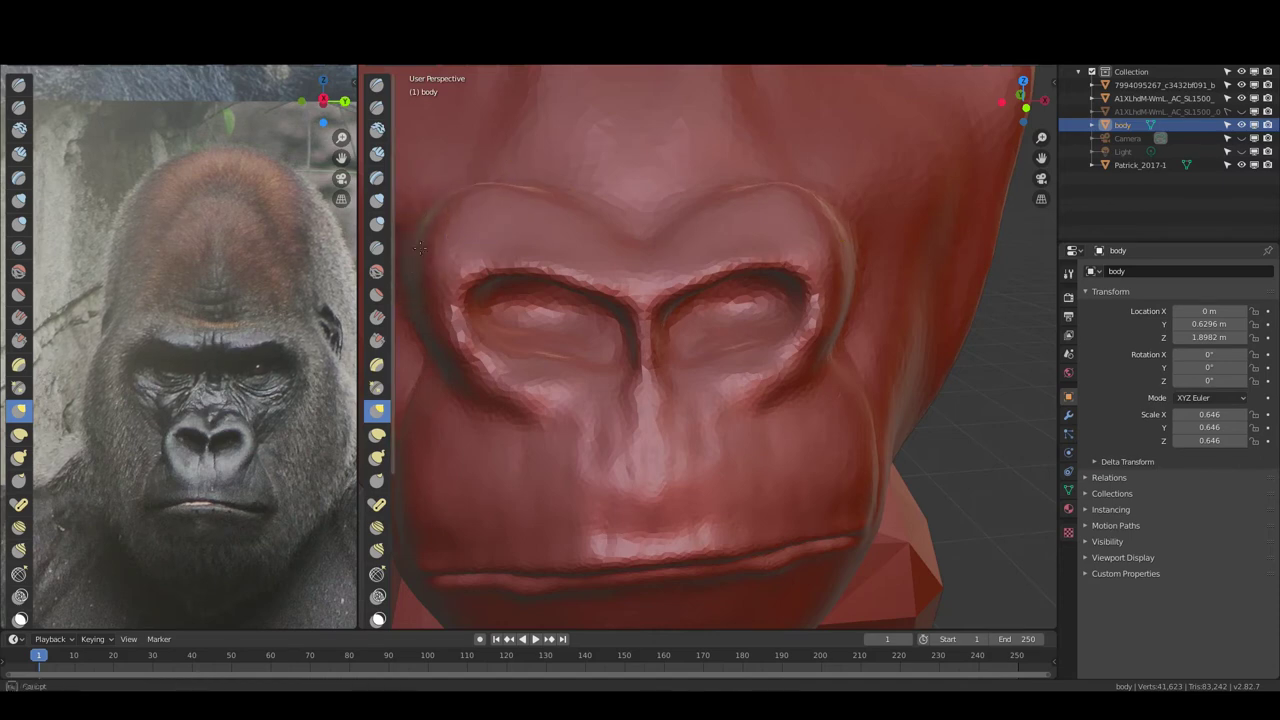
Orbit and zoom close around the nose to inspect the sculpted nostrils from three-quarter and side angles
mouse_move(449, 371)
middle_mouse_down()
mouse_move(473, 337)
mouse_move(566, 300)
mouse_move(548, 268)
middle_mouse_up()
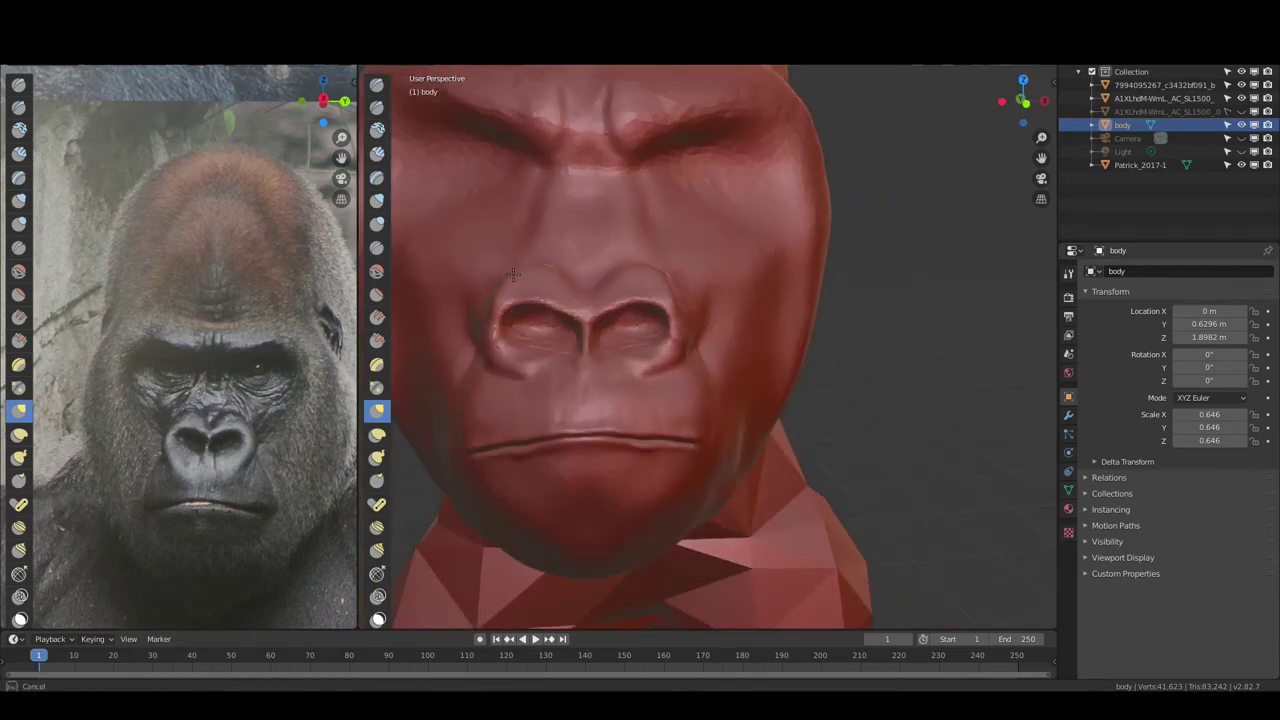
middle_click_drag(513, 273, 729, 337)
scroll(598, 320, "up", 4)
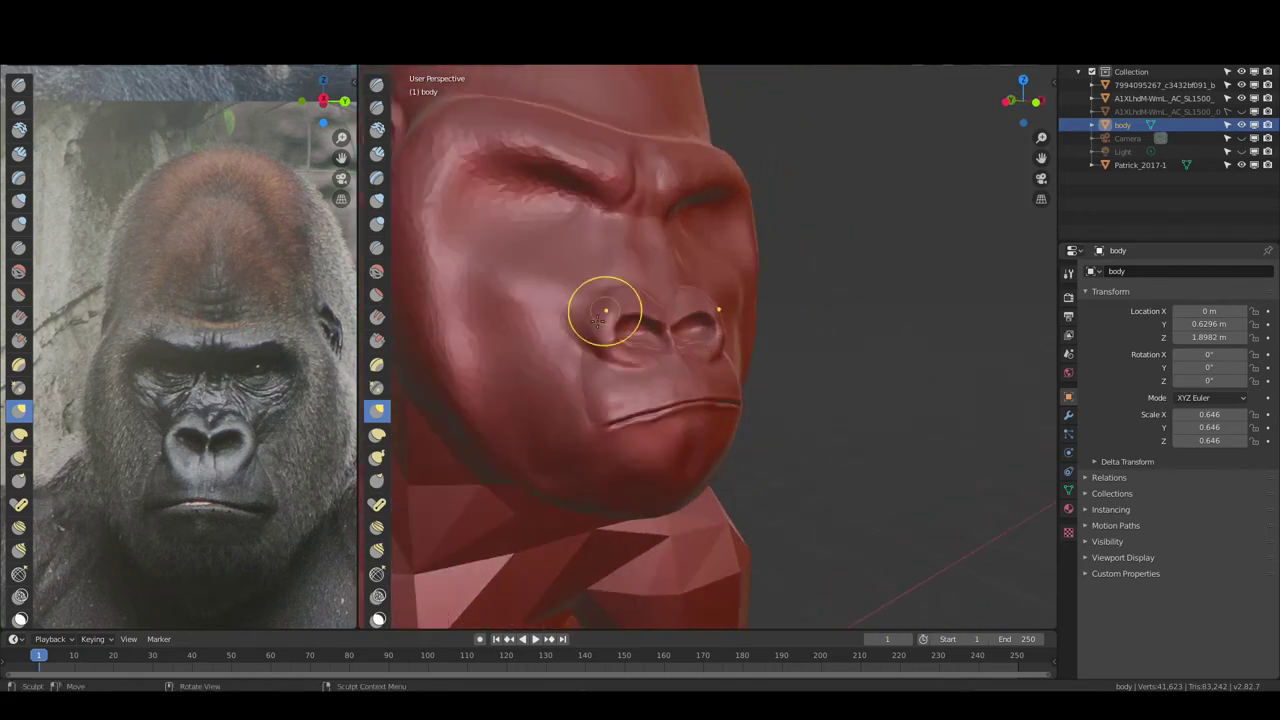
scroll(614, 345, "up", 5)
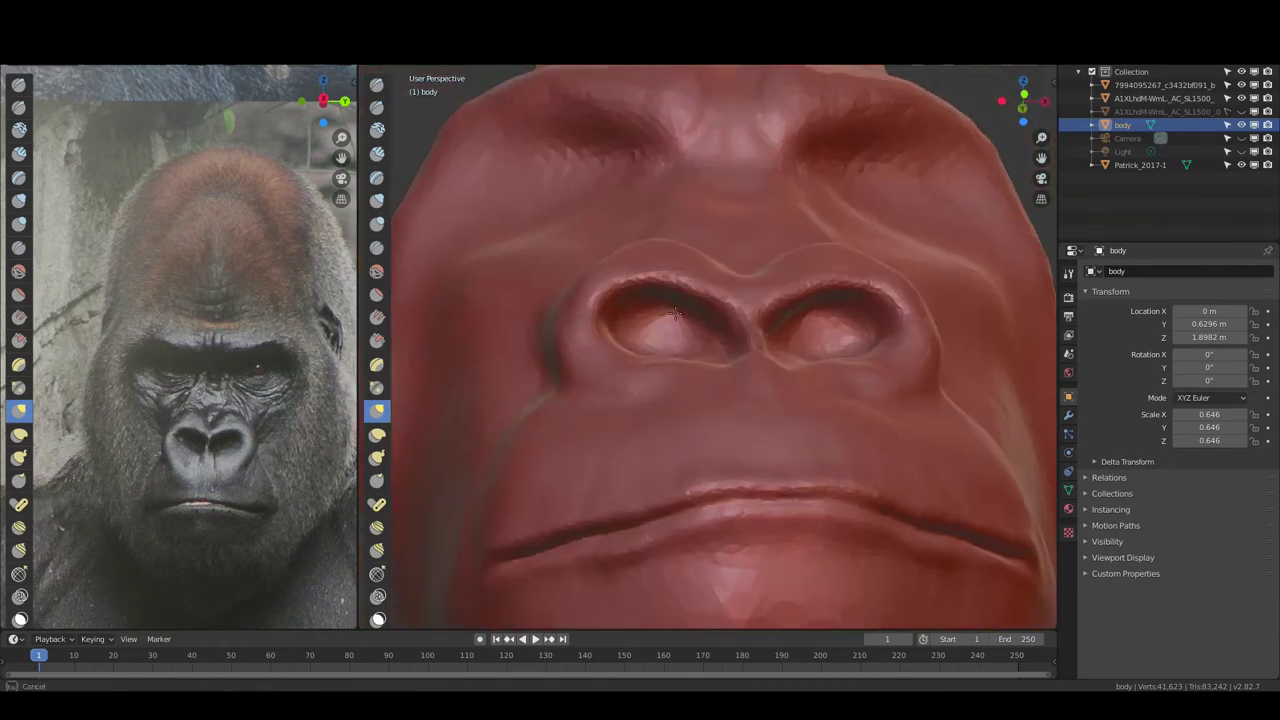
mouse_move(614, 345)
middle_mouse_down()
mouse_move(651, 328)
mouse_move(785, 352)
mouse_move(829, 375)
mouse_move(856, 354)
mouse_move(641, 377)
middle_mouse_up()
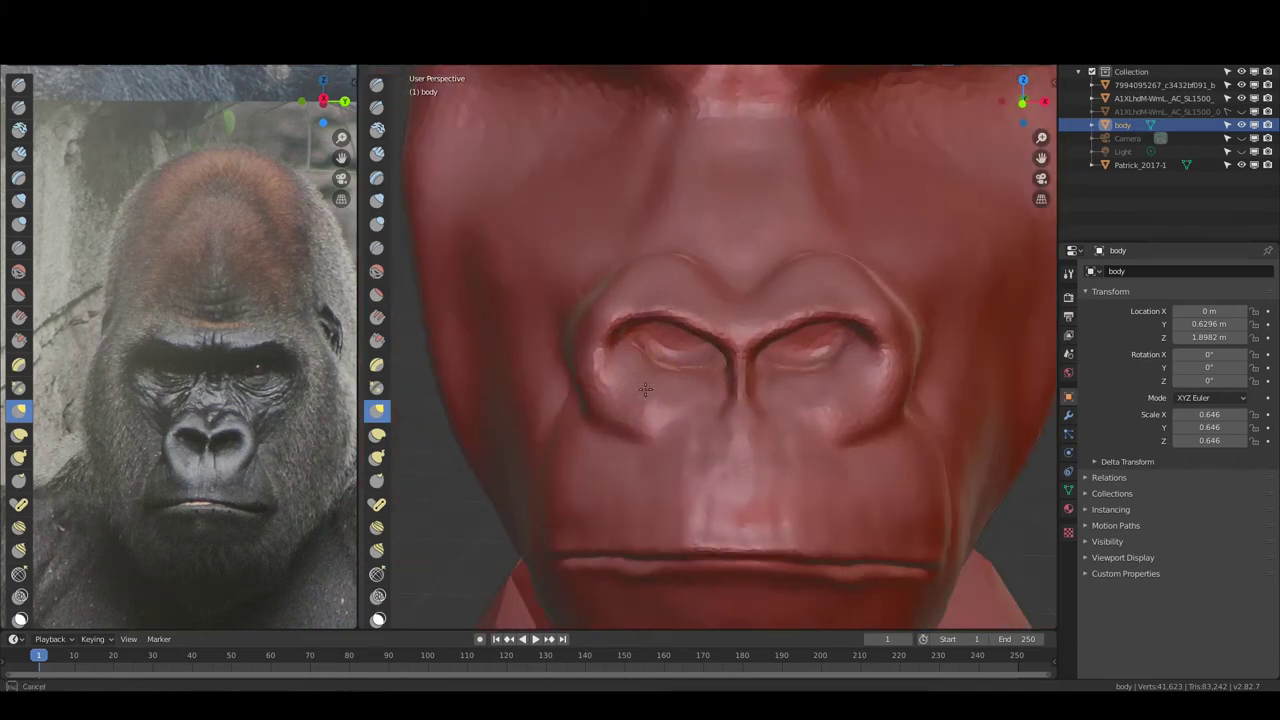
scroll(707, 403, "down", 4)
scroll(750, 338, "up", 6)
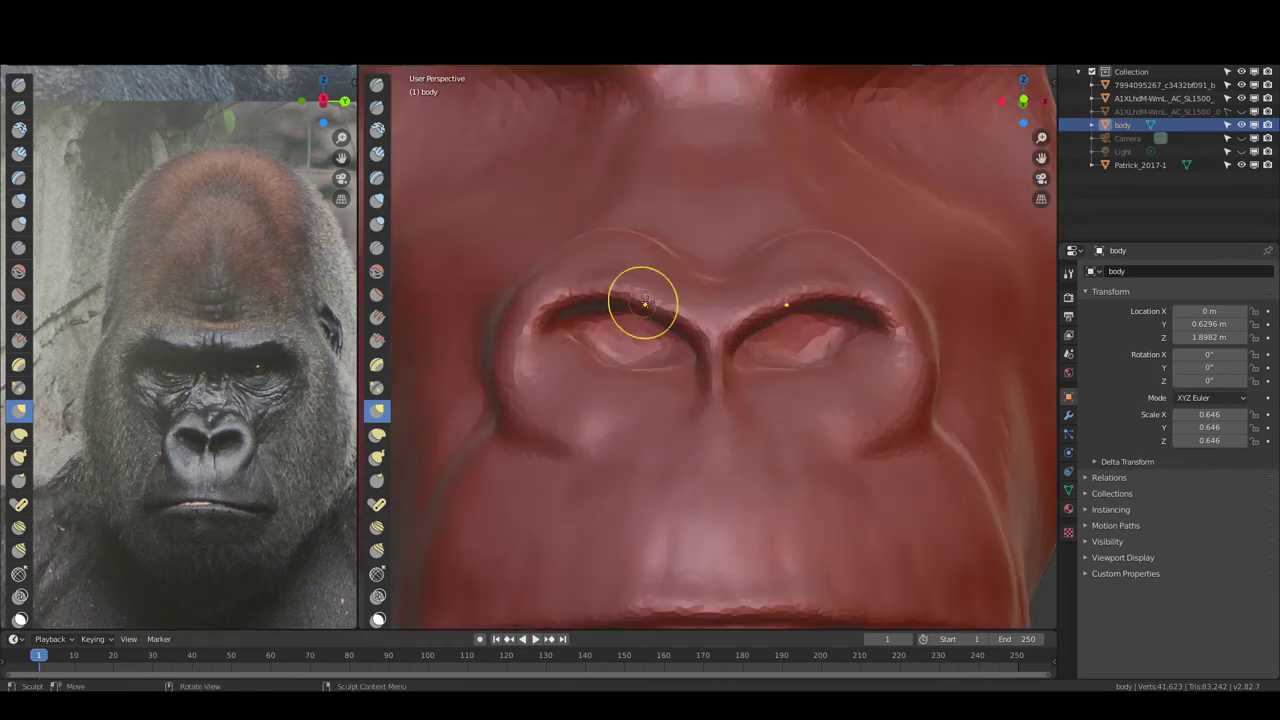
scroll(645, 302, "down", 3)
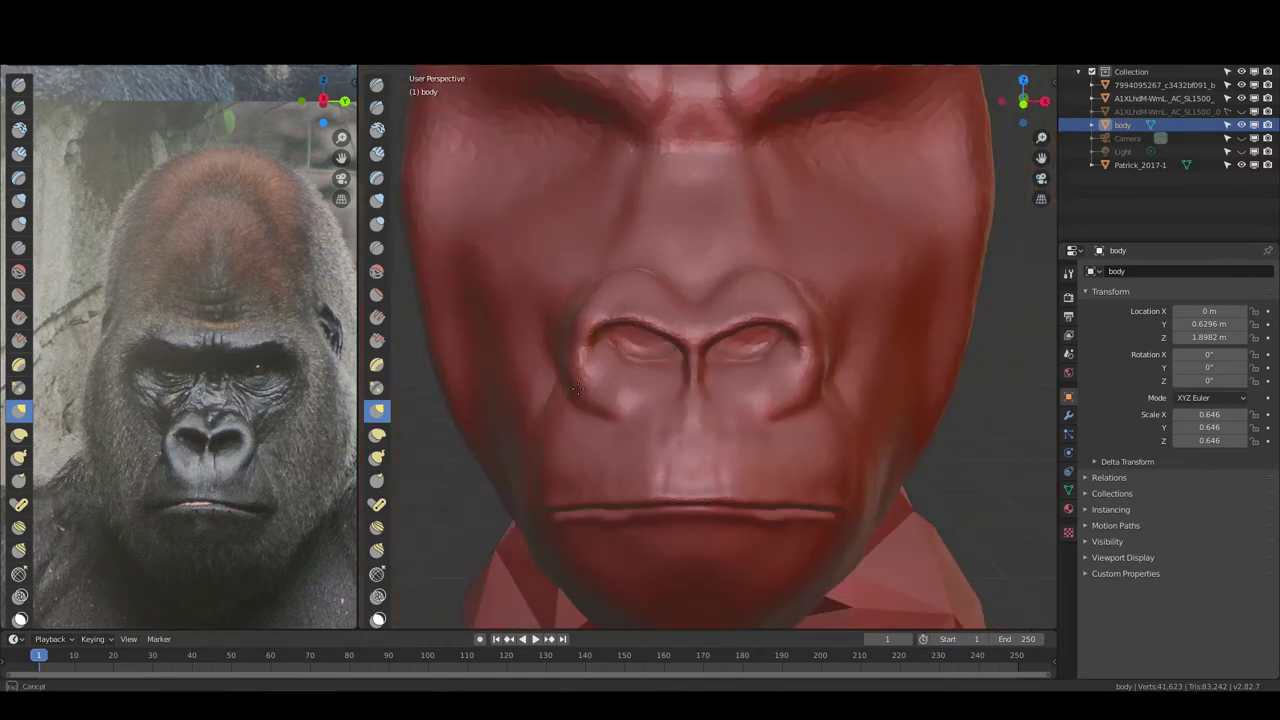
scroll(576, 390, "down", 4)
Orbit out to a side view, then back to a front view of the whole gorilla
middle_click_drag(769, 232, 586, 243)
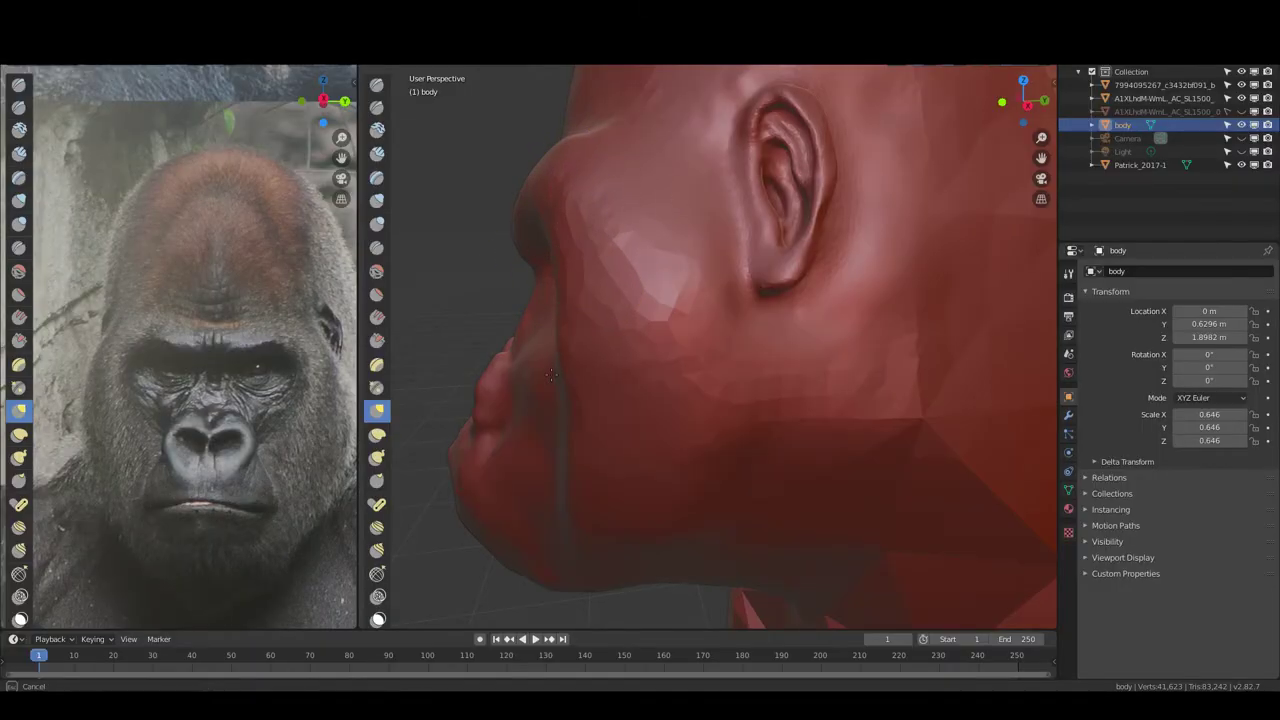
scroll(557, 222, "down", 3)
middle_click_drag(557, 222, 567, 385)
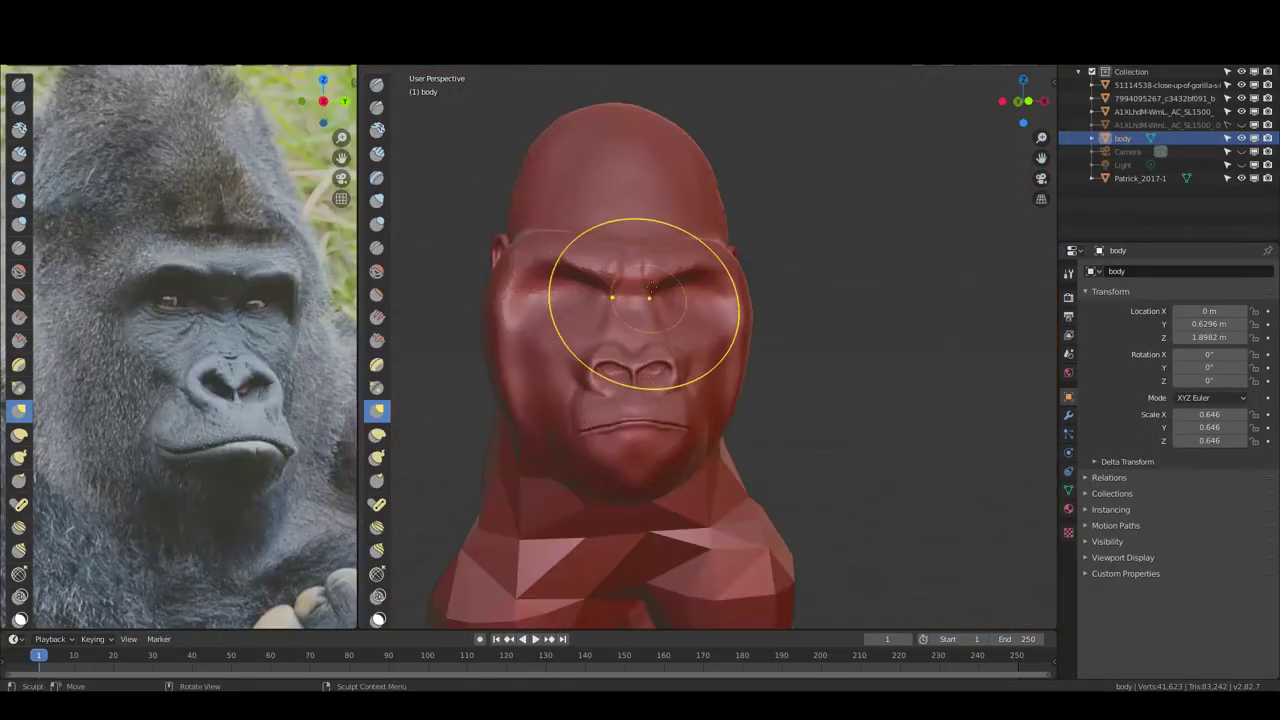
Zoom in and reshape the gorilla's cheek surface
scroll(567, 380, "up", 3)
scroll(567, 380, "up", 2)
left_click_drag(567, 371, 614, 413)
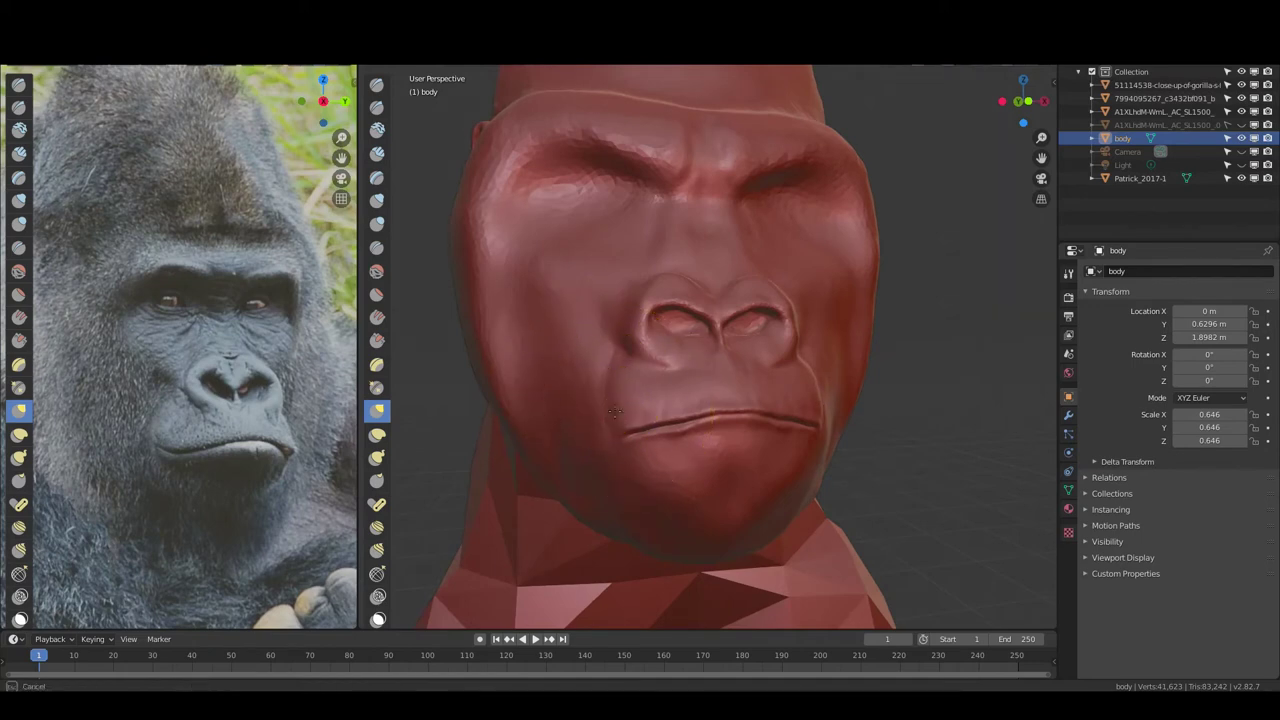
With the Draw brush from a low view, carve a rough crease at the mouth corner
middle_click_drag(643, 468, 596, 381)
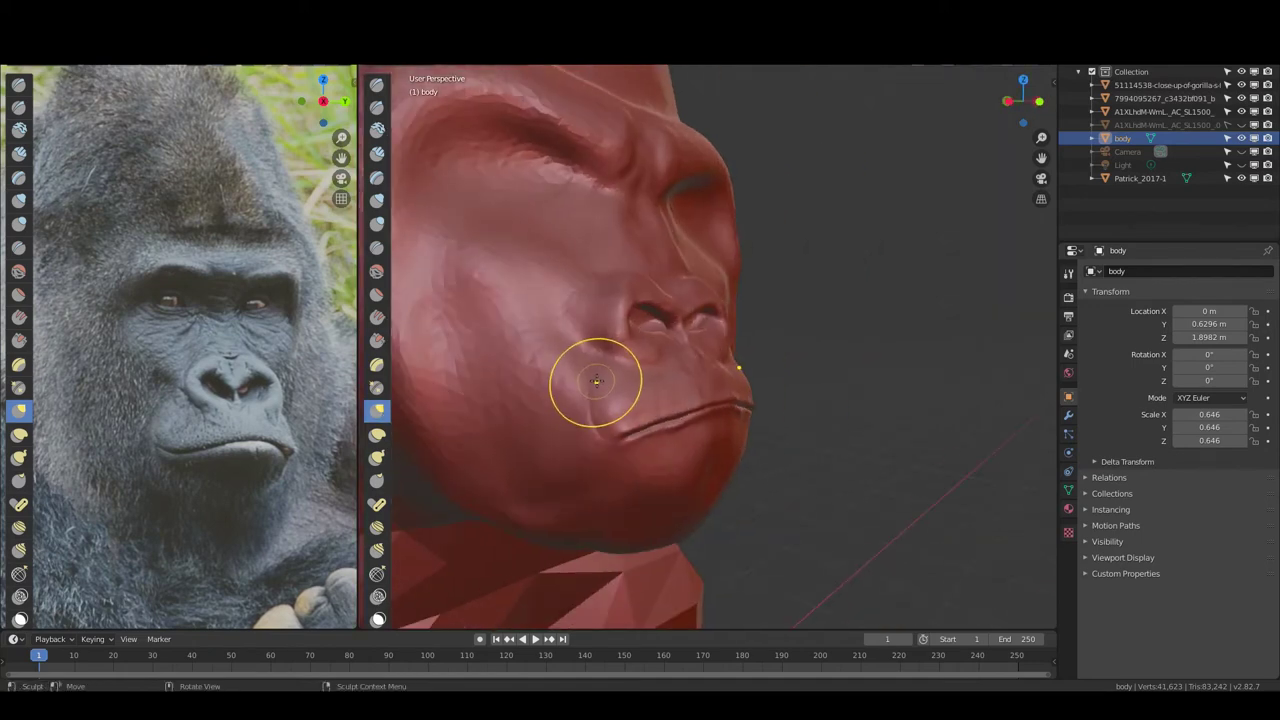
mouse_move(615, 457)
middle_mouse_down()
mouse_move(664, 392)
mouse_move(723, 386)
mouse_move(661, 430)
mouse_move(883, 388)
mouse_move(451, 294)
middle_mouse_up()
left_click(376, 84)
middle_click_drag(700, 400, 853, 472)
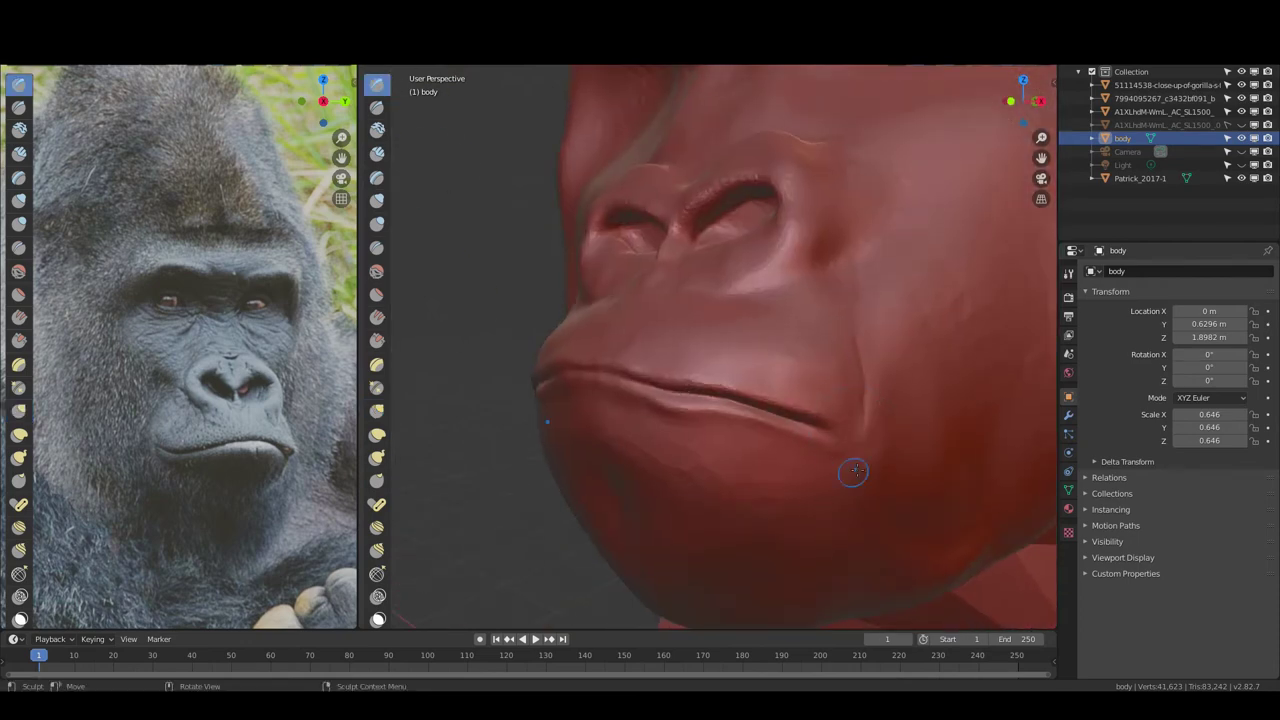
scroll(851, 432, "up", 3)
left_click_drag(850, 410, 816, 420)
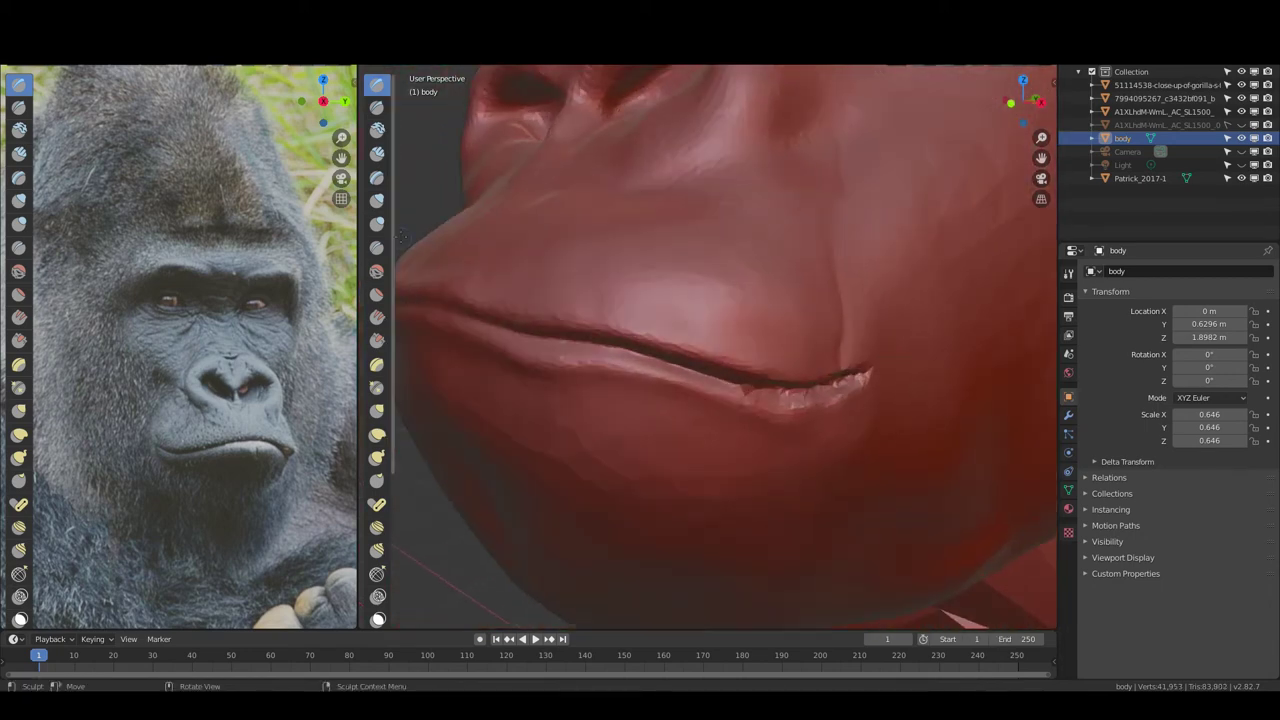
Return to the Draw brush and carve detail along the lip crease and lower lip edge
key("p")
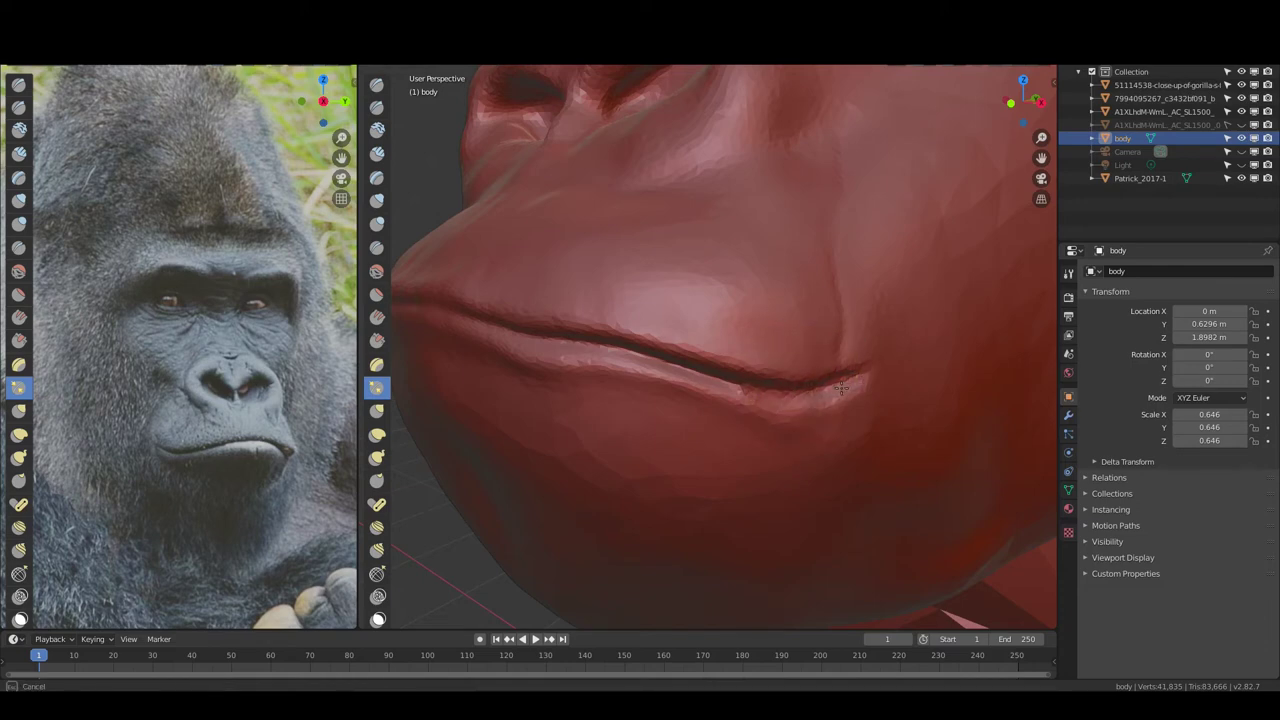
key("g")
middle_click_drag(792, 390, 686, 283)
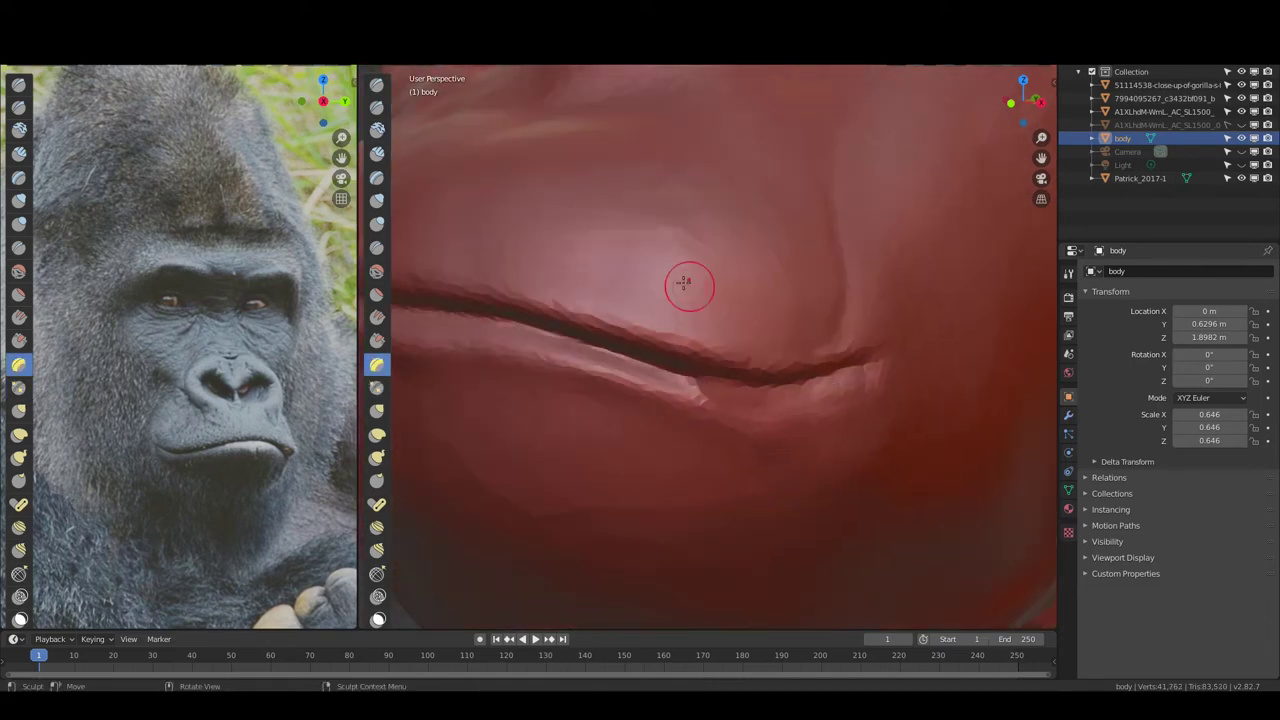
key("x")
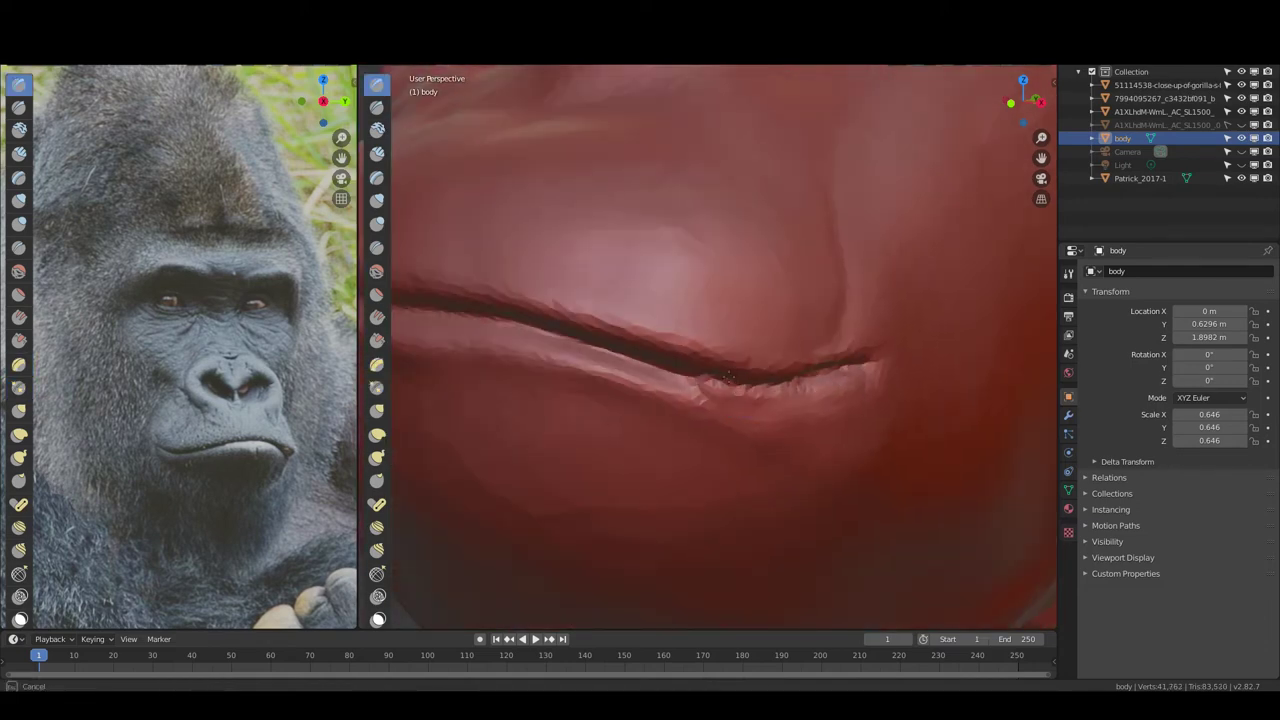
left_click_drag(855, 368, 840, 362)
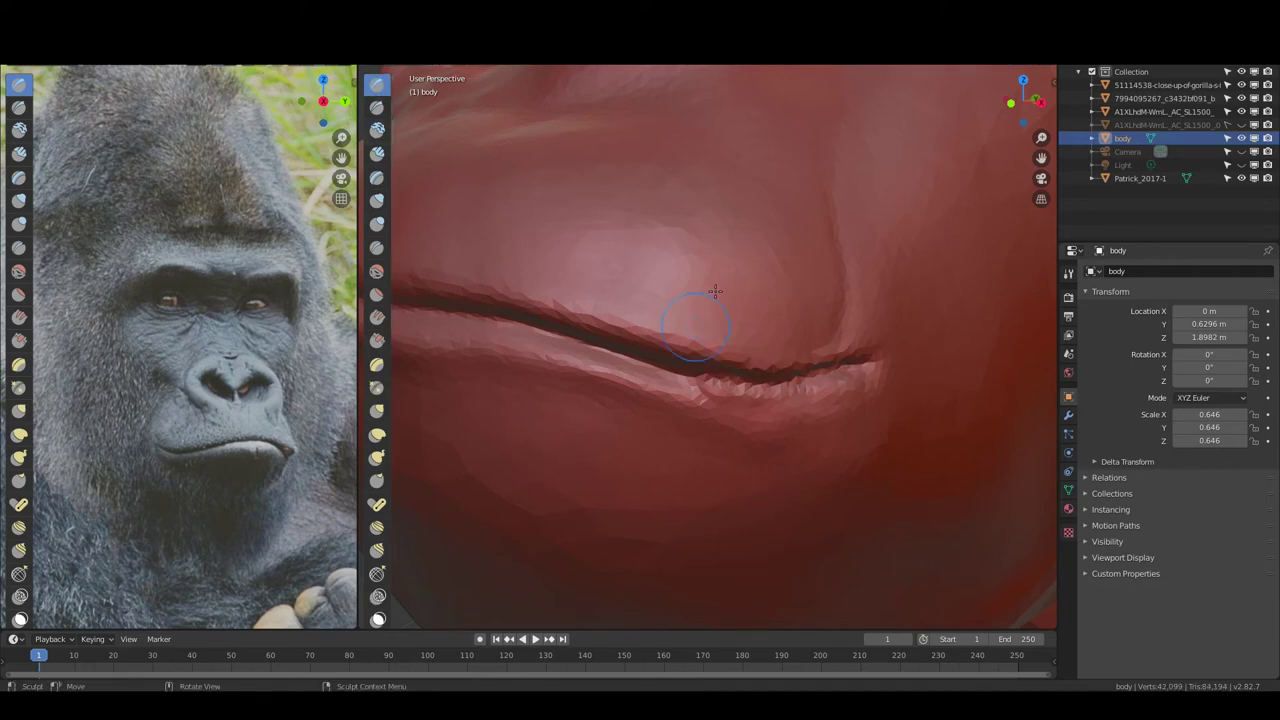
left_click_drag(700, 386, 854, 378)
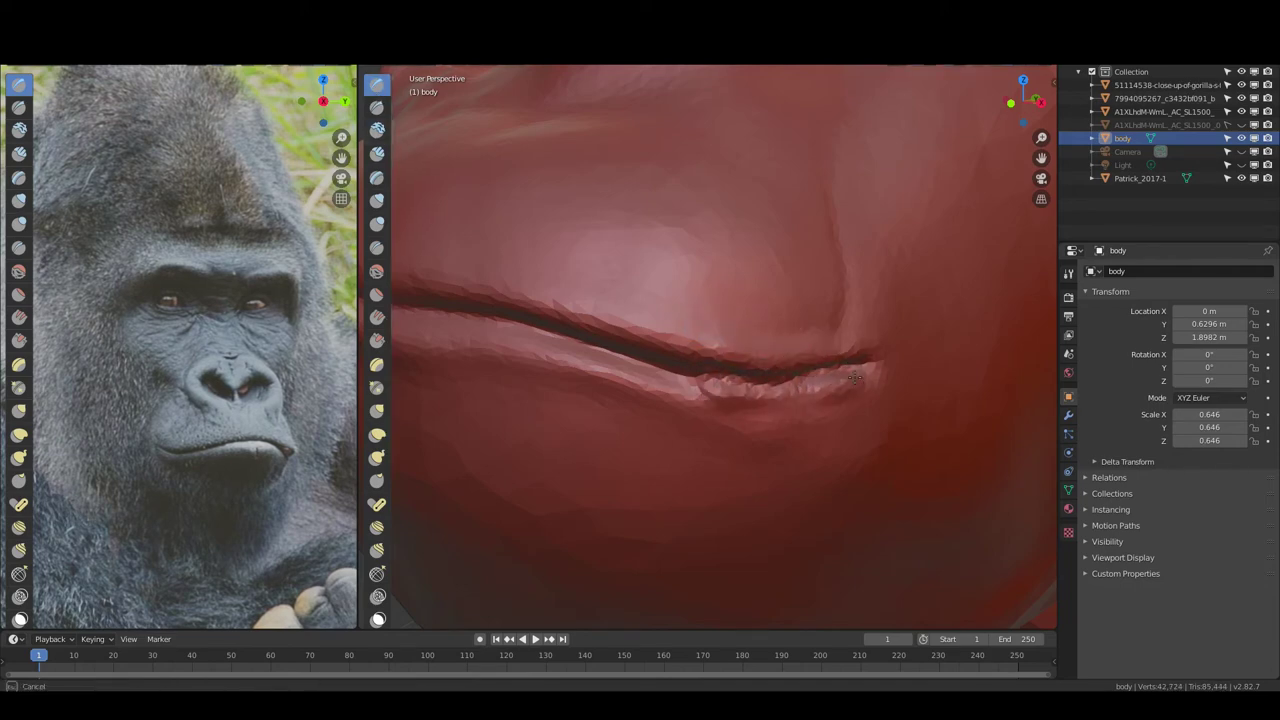
left_click_drag(768, 397, 802, 392)
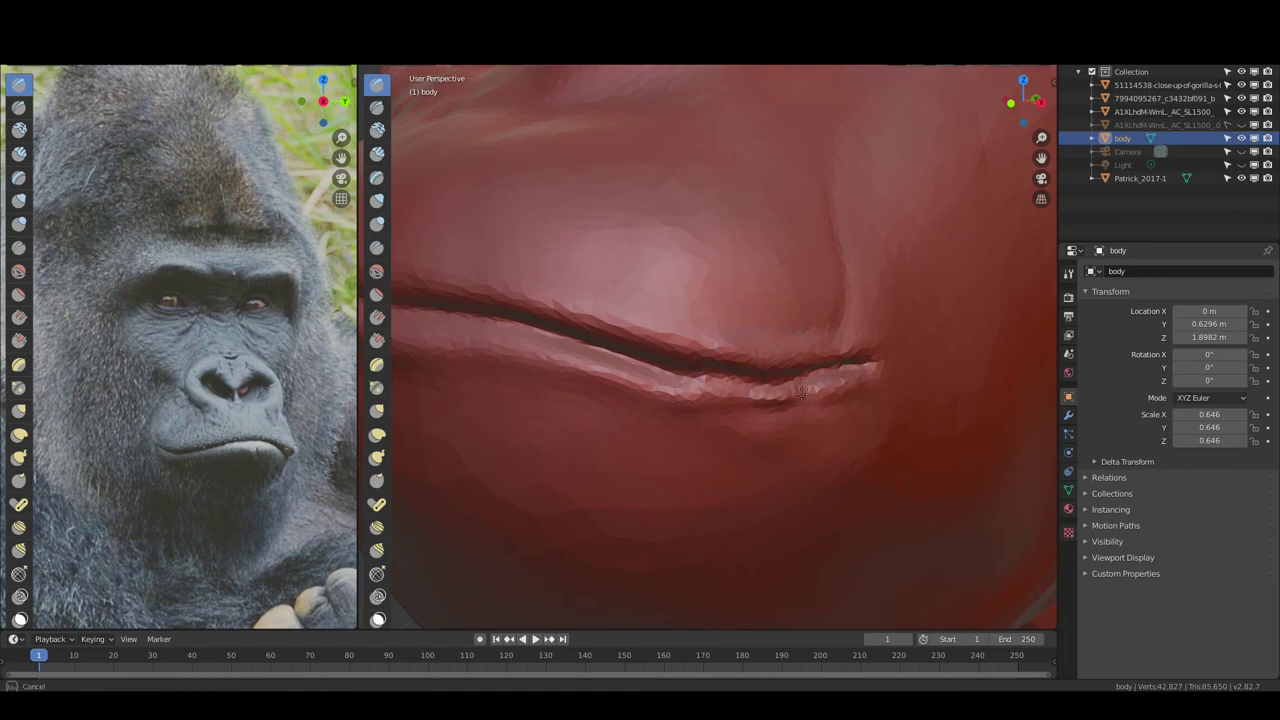
left_click_drag(860, 349, 850, 353)
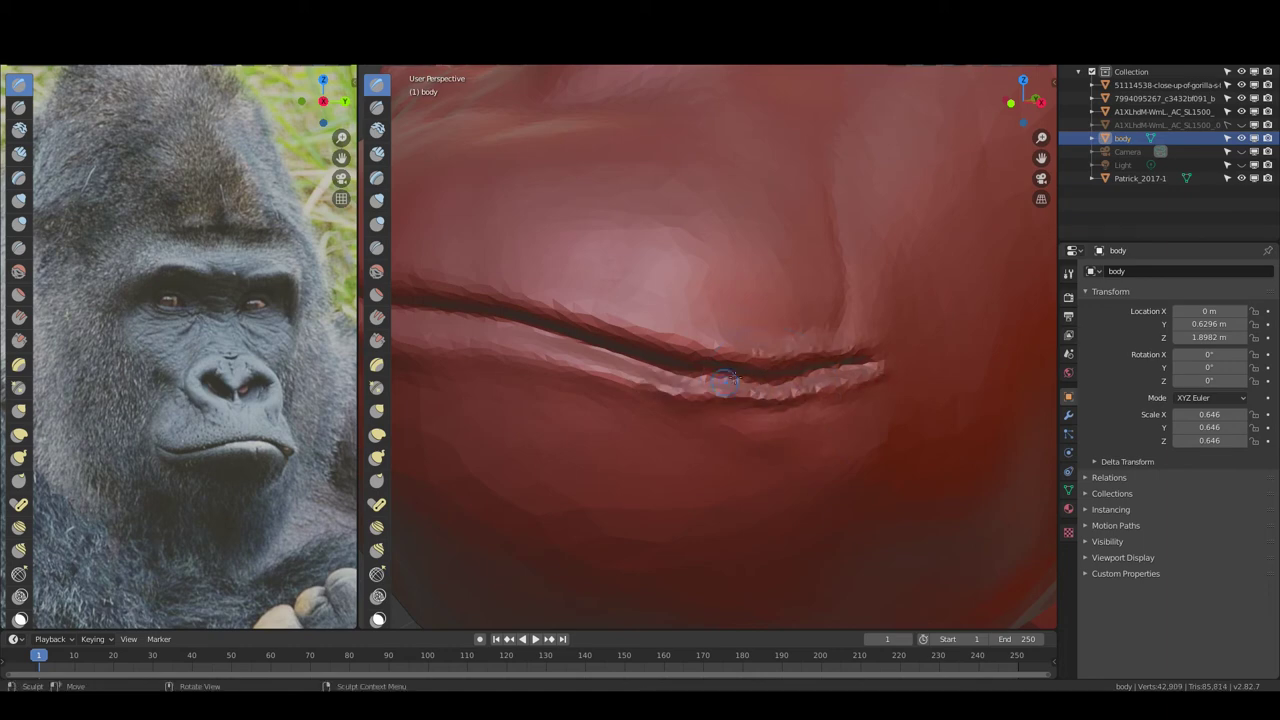
With a different lip brush, sculpt the mouth corners and deepen the crease toward the right
middle_click_drag(827, 393, 672, 400)
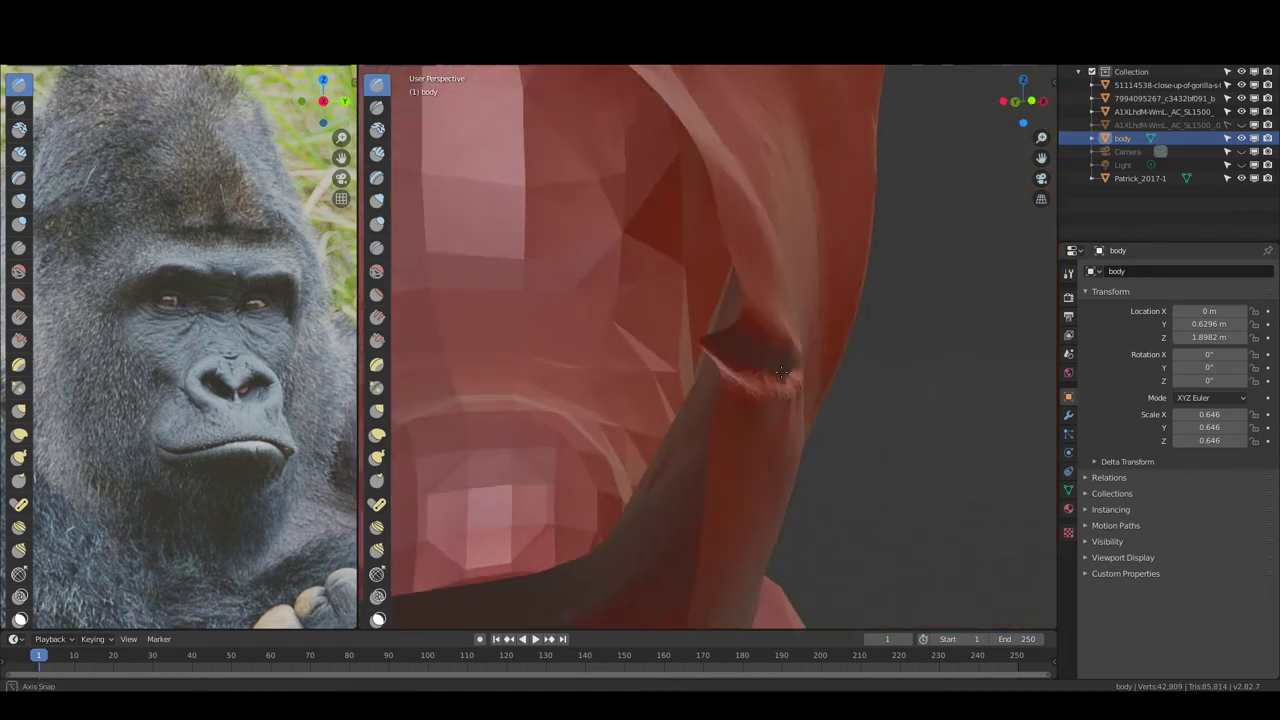
left_click(377, 410)
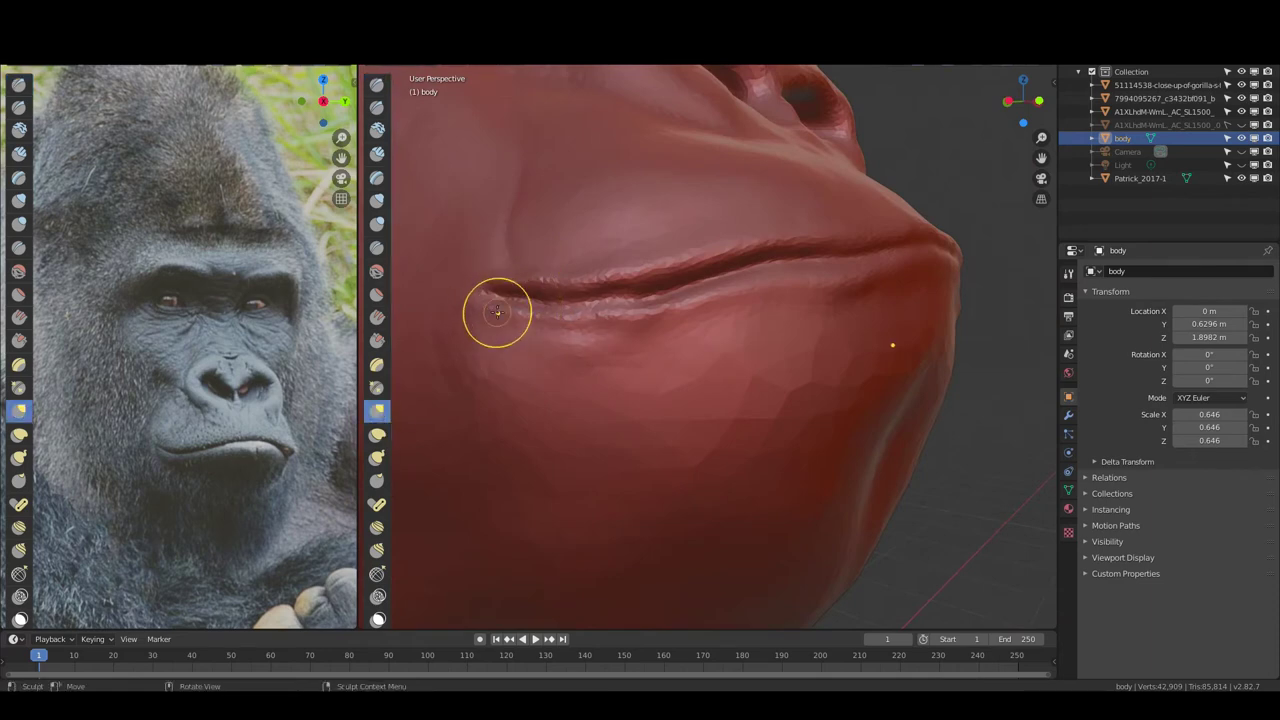
left_click_drag(494, 306, 547, 314)
left_click_drag(651, 307, 586, 271)
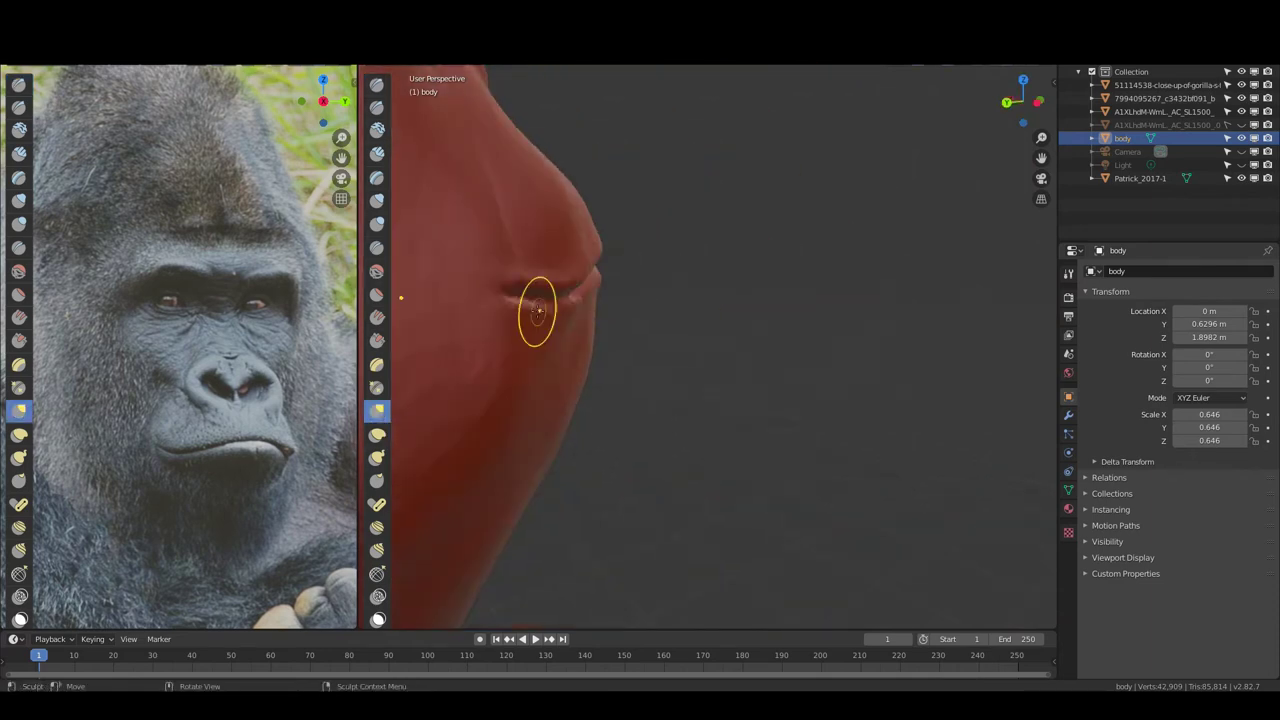
mouse_move(534, 314)
middle_mouse_down()
mouse_move(573, 307)
mouse_move(488, 288)
middle_mouse_up()
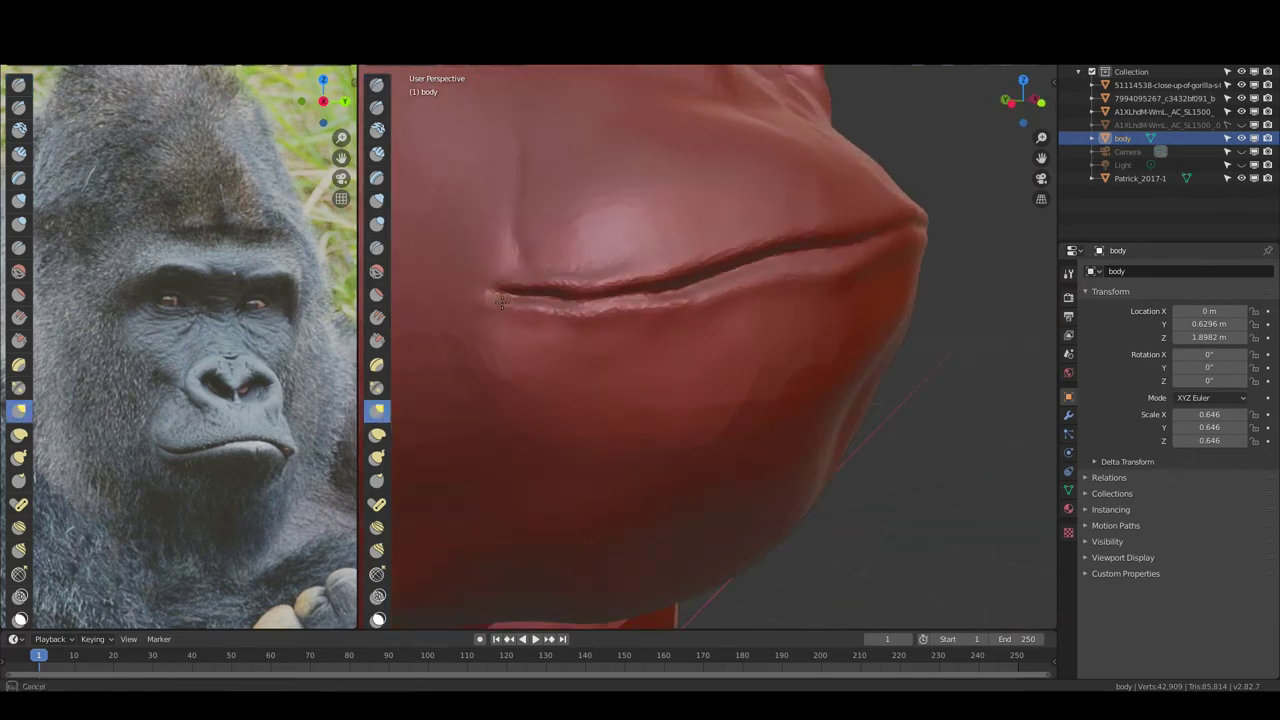
left_click_drag(637, 268, 692, 256)
mouse_move(508, 294)
left_mouse_down()
mouse_move(491, 294)
mouse_move(552, 297)
left_mouse_up()
Rework the lip crease, then sharpen it along its length with the Draw Sharp brush
key("p")
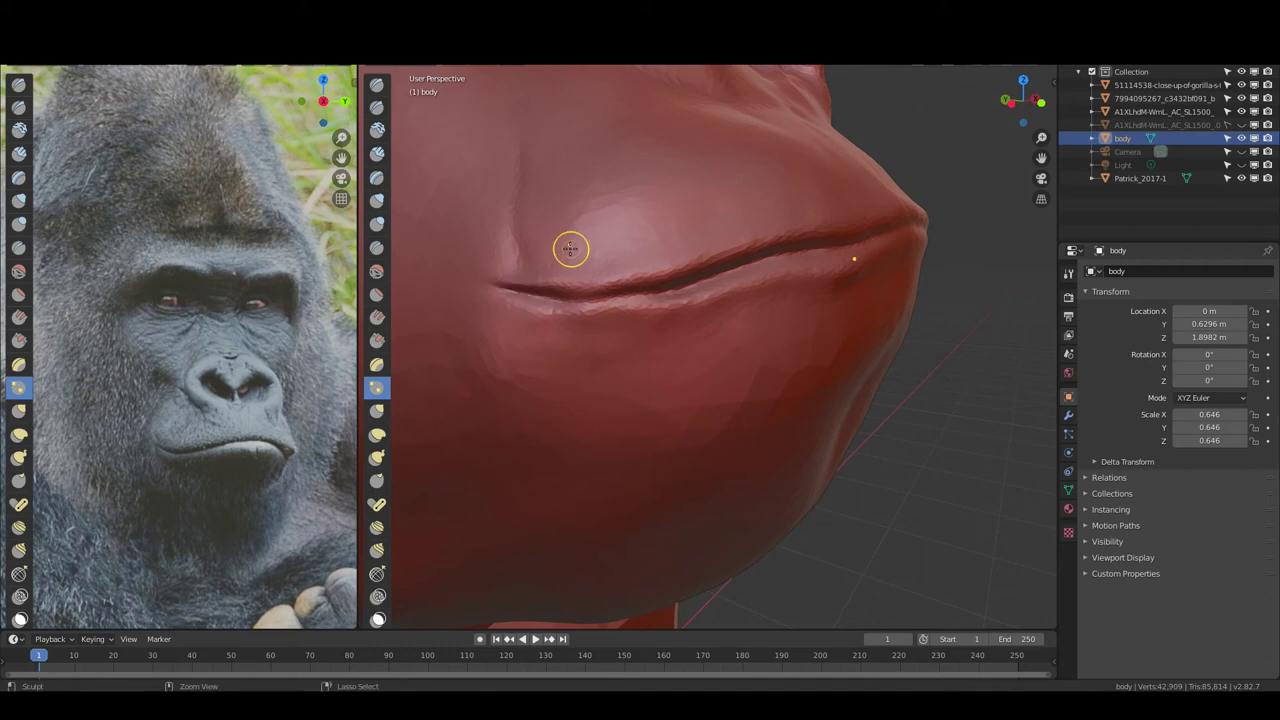
mouse_move(570, 249)
middle_mouse_down("ctrl")
mouse_move(640, 300)
mouse_move(748, 243)
mouse_move(536, 276)
mouse_move(551, 257)
middle_mouse_up("ctrl")
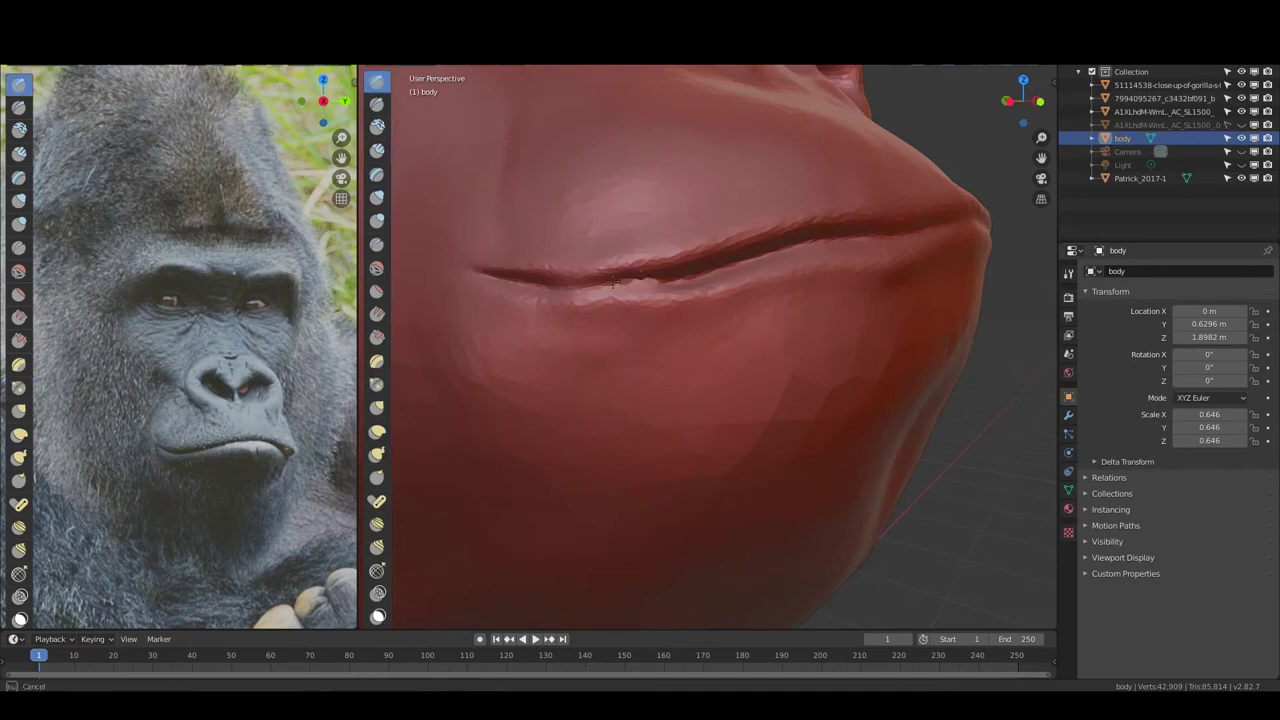
left_click_drag(613, 282, 580, 280)
middle_click_drag(580, 280, 627, 293)
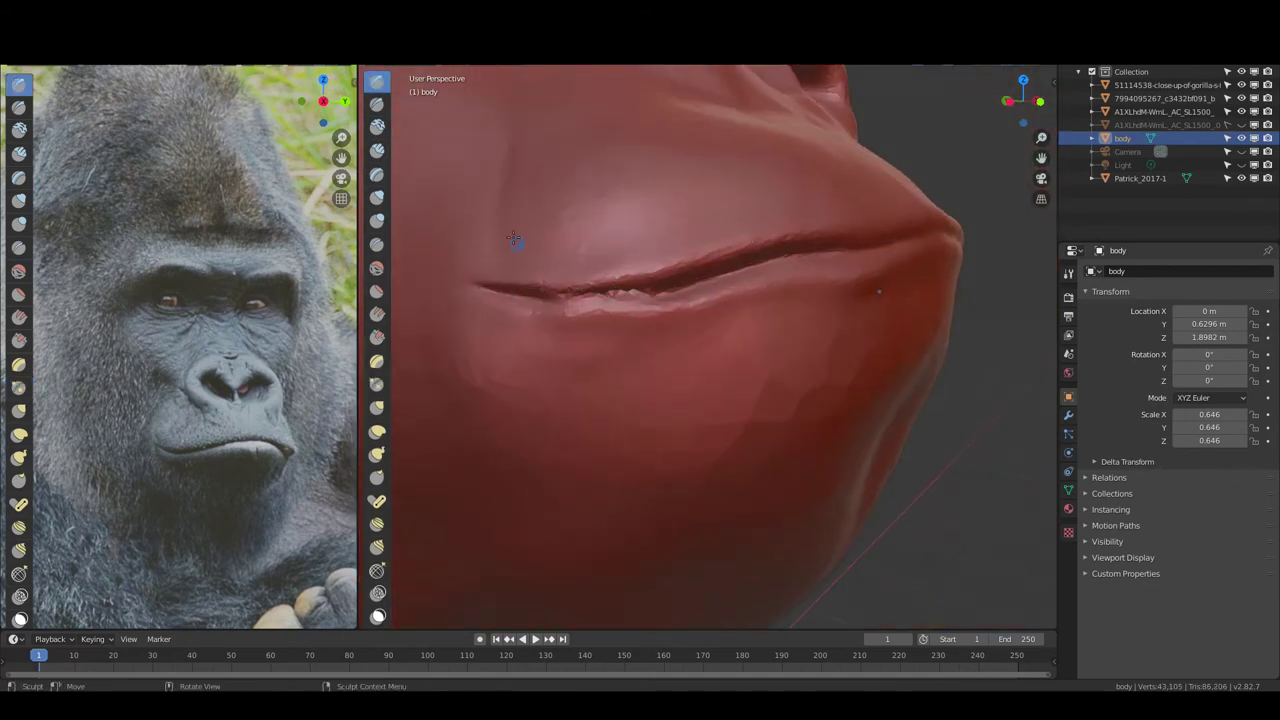
key("shift+space")
left_click_drag(560, 290, 645, 289)
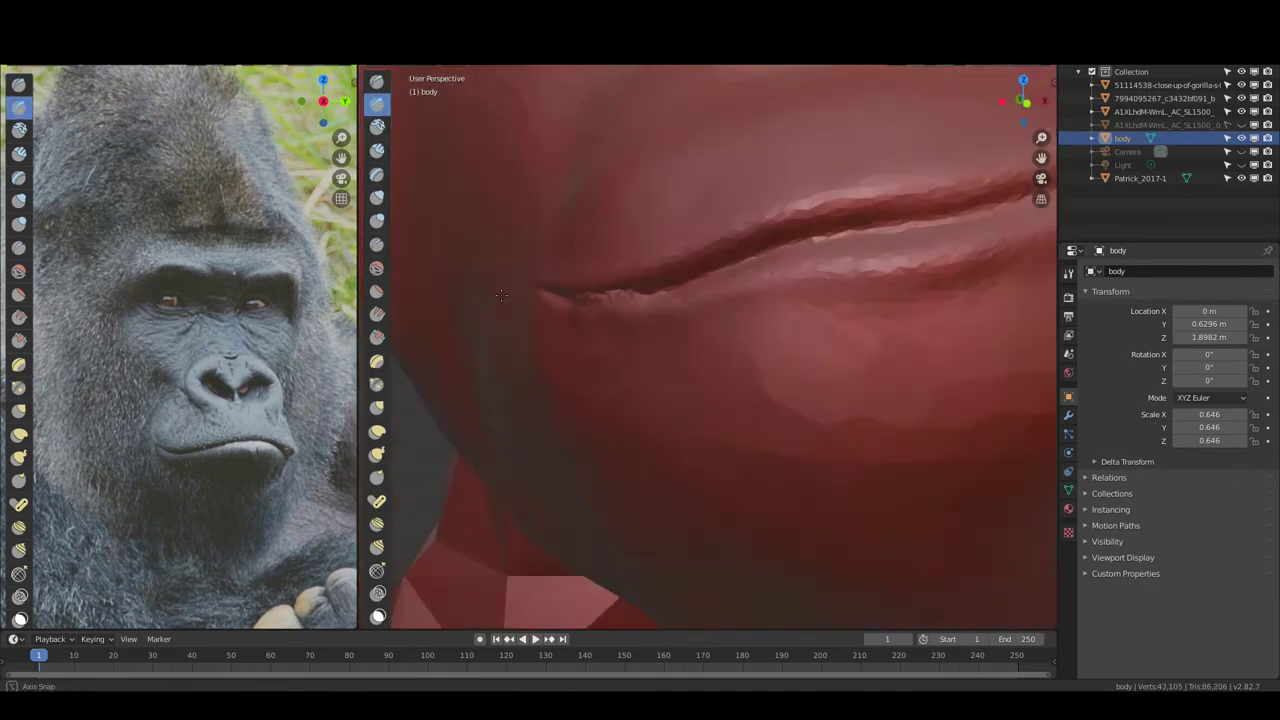
middle_click_drag(606, 293, 636, 293)
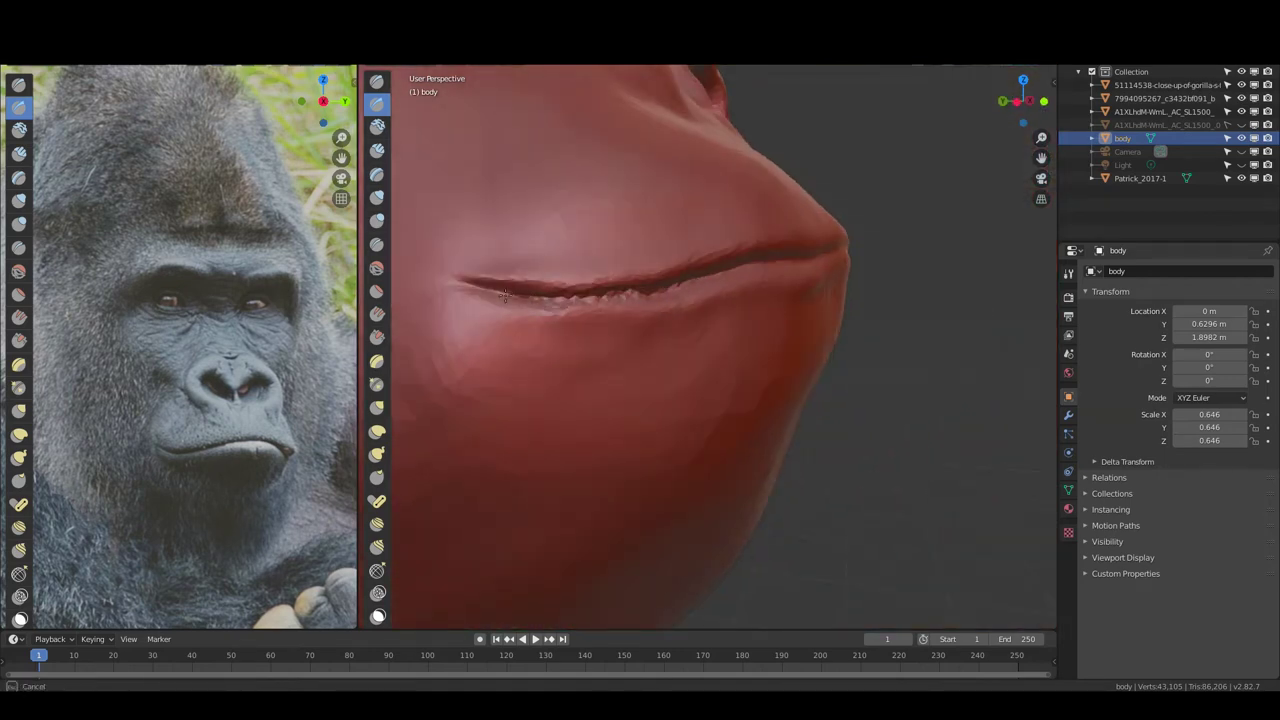
mouse_move(606, 296)
middle_mouse_down()
mouse_move(626, 296)
mouse_move(540, 288)
middle_mouse_up()
mouse_move(686, 258)
middle_mouse_down()
mouse_move(770, 279)
mouse_move(743, 287)
middle_mouse_up()
With the Grab brush from a low three-quarter view, push the right cheek into shape
scroll(730, 262, "up", 2)
key("g")
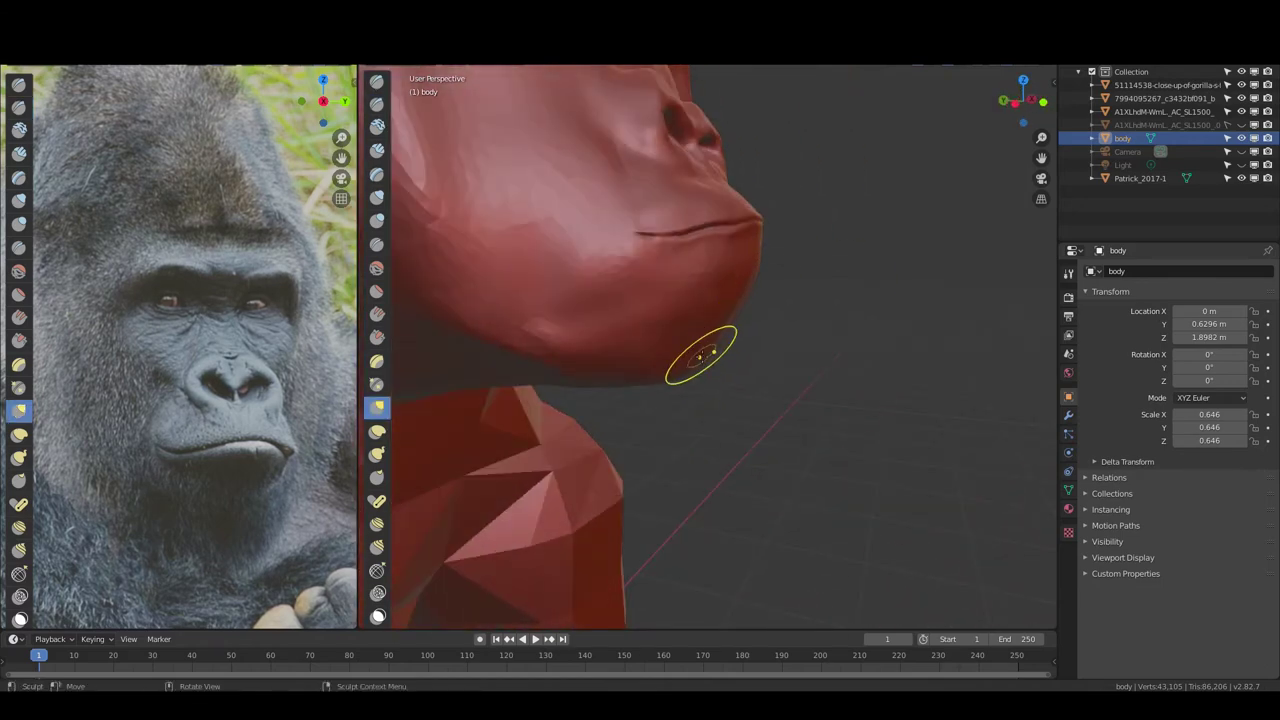
mouse_move(702, 355)
middle_mouse_down()
mouse_move(638, 378)
mouse_move(680, 314)
mouse_move(806, 286)
mouse_move(611, 287)
mouse_move(700, 243)
mouse_move(774, 268)
mouse_move(643, 357)
middle_mouse_up()
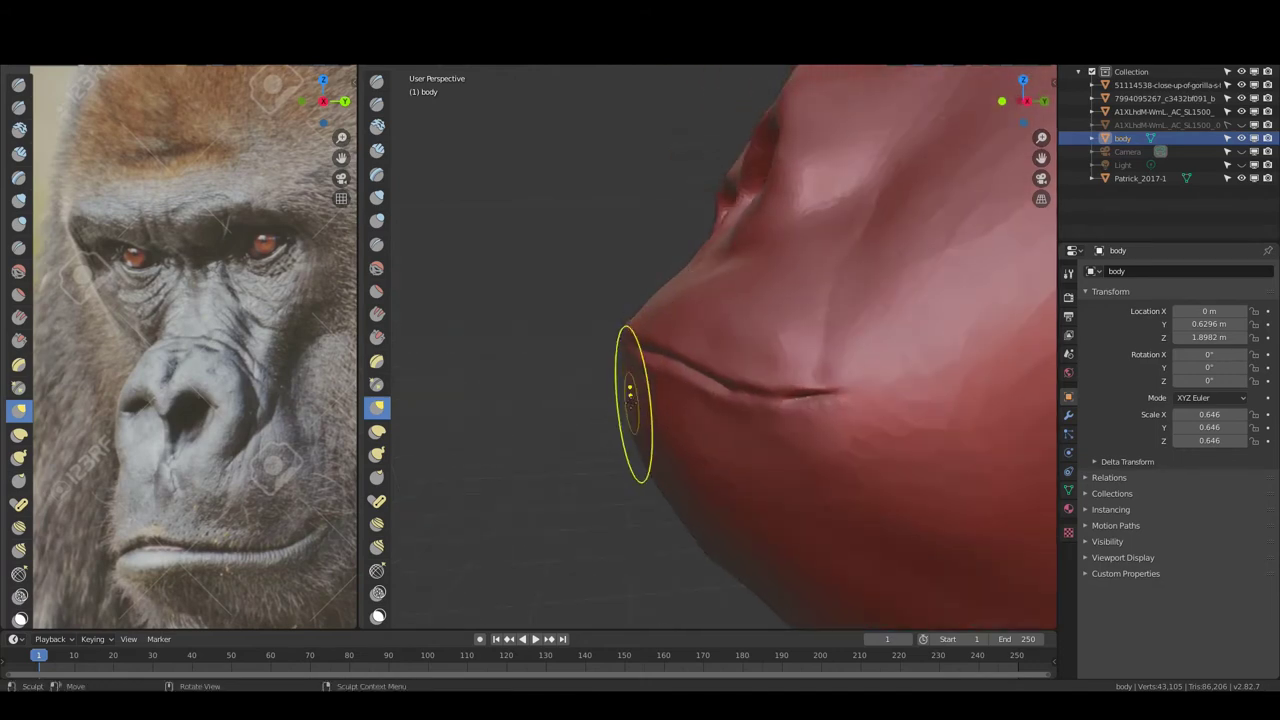
scroll(300, 300, "down", 2)
mouse_move(307, 294)
middle_mouse_down("shift")
mouse_move(280, 348)
mouse_move(262, 340)
middle_mouse_up("shift")
mouse_move(630, 300)
middle_mouse_down()
mouse_move(689, 235)
mouse_move(743, 284)
mouse_move(794, 240)
middle_mouse_up()
scroll(790, 235, "down", 4)
scroll(789, 210, "up", 4)
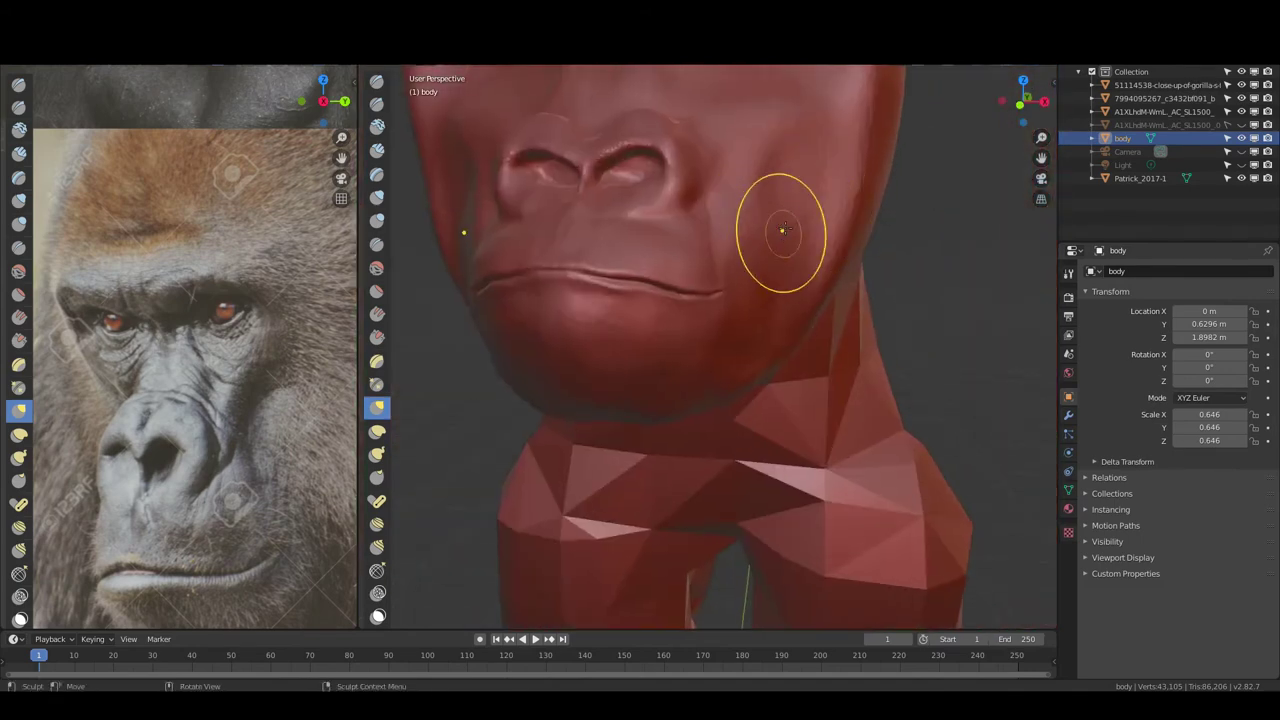
left_click_drag(798, 125, 793, 136)
Orbit the head from below, front, side profile and three-quarter views to check the cheek
middle_click_drag(795, 120, 786, 241)
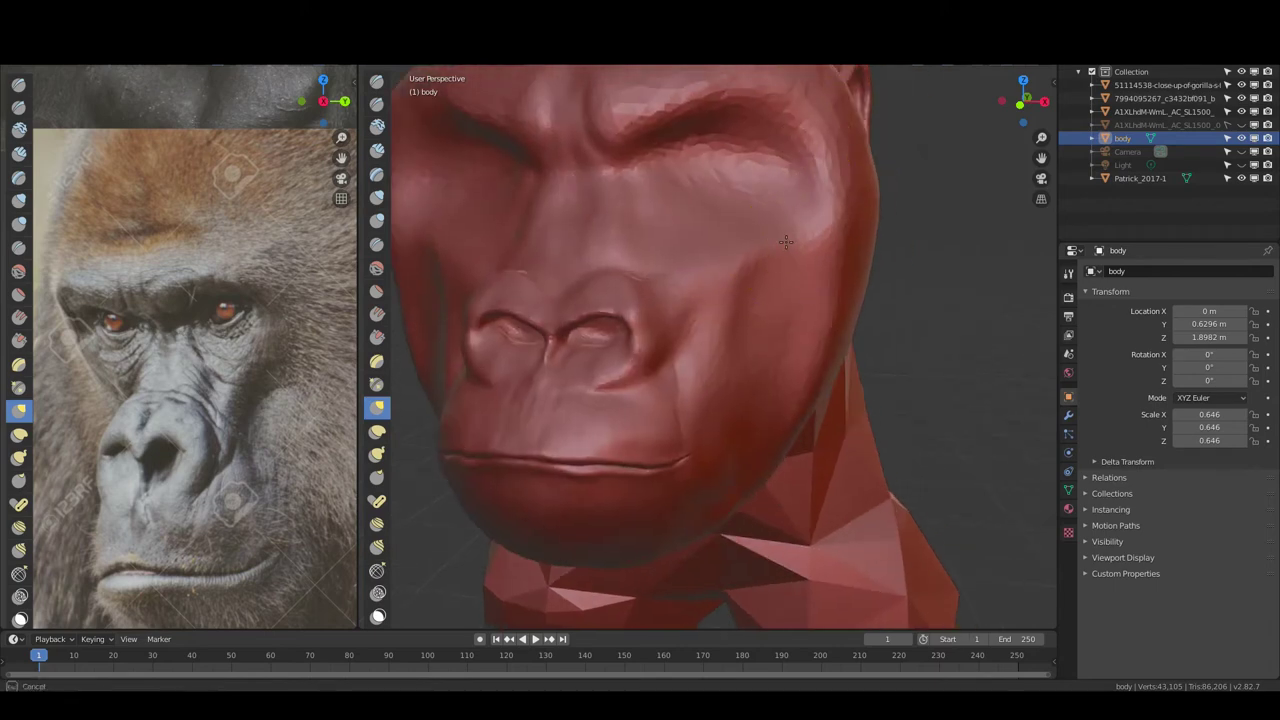
middle_click_drag(714, 272, 814, 223)
scroll(741, 336, "up", 3)
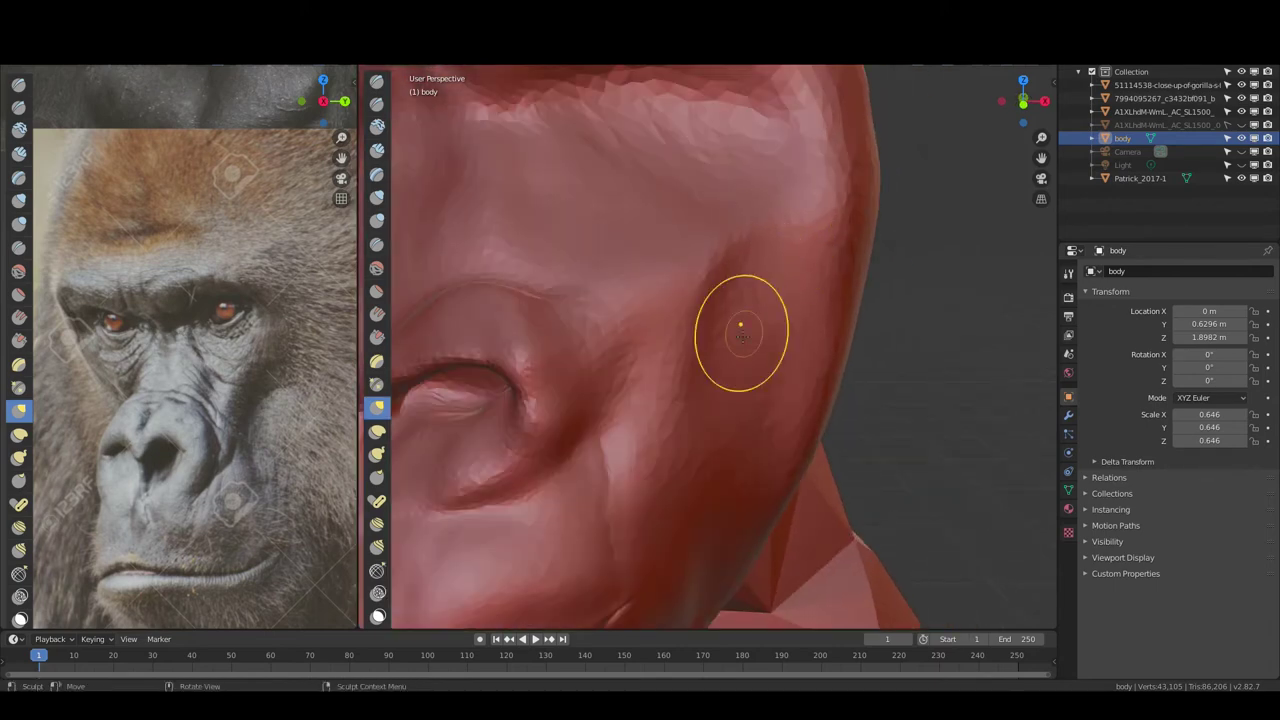
scroll(774, 289, "down", 3)
mouse_move(775, 333)
middle_mouse_down()
mouse_move(774, 289)
mouse_move(740, 304)
middle_mouse_up()
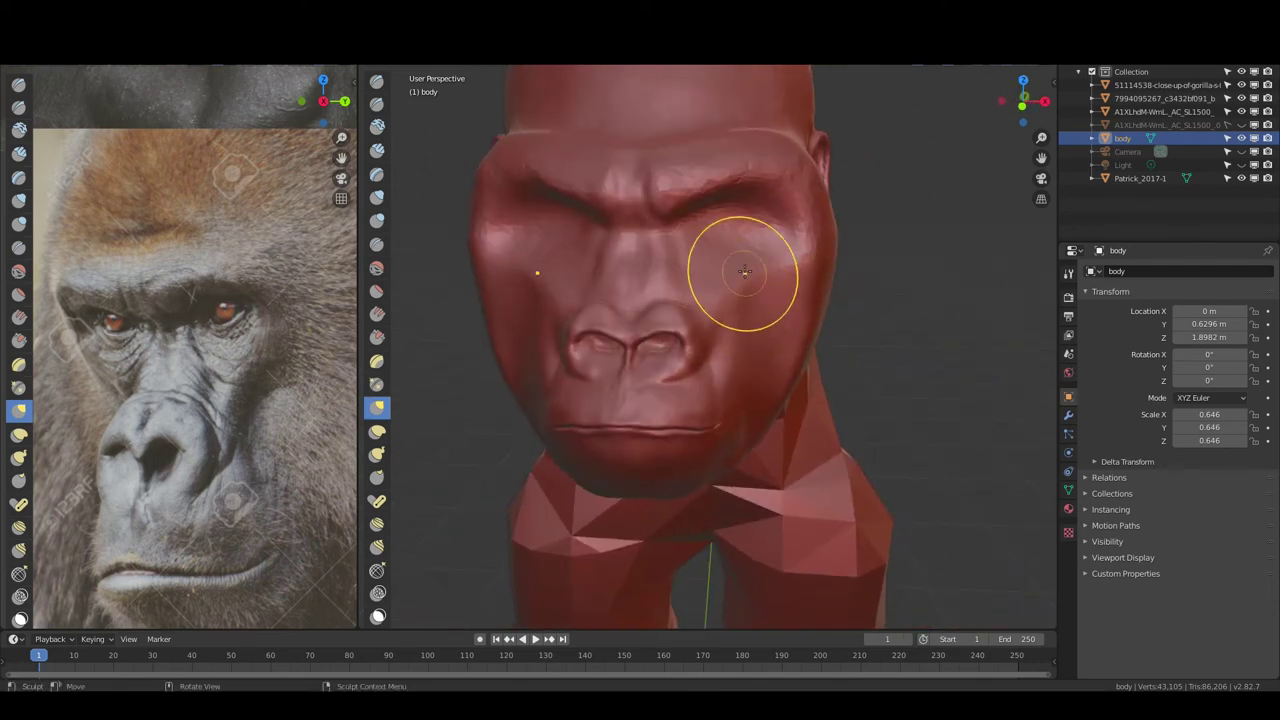
mouse_move(770, 275)
middle_mouse_down()
mouse_move(706, 284)
mouse_move(787, 271)
mouse_move(729, 258)
mouse_move(711, 230)
middle_mouse_up()
mouse_move(537, 279)
middle_mouse_down()
mouse_move(604, 325)
mouse_move(554, 297)
mouse_move(580, 358)
mouse_move(630, 330)
mouse_move(651, 337)
mouse_move(645, 366)
mouse_move(651, 331)
middle_mouse_up()
mouse_move(582, 310)
middle_mouse_down()
mouse_move(663, 343)
mouse_move(700, 290)
mouse_move(745, 142)
mouse_move(700, 200)
middle_mouse_up()
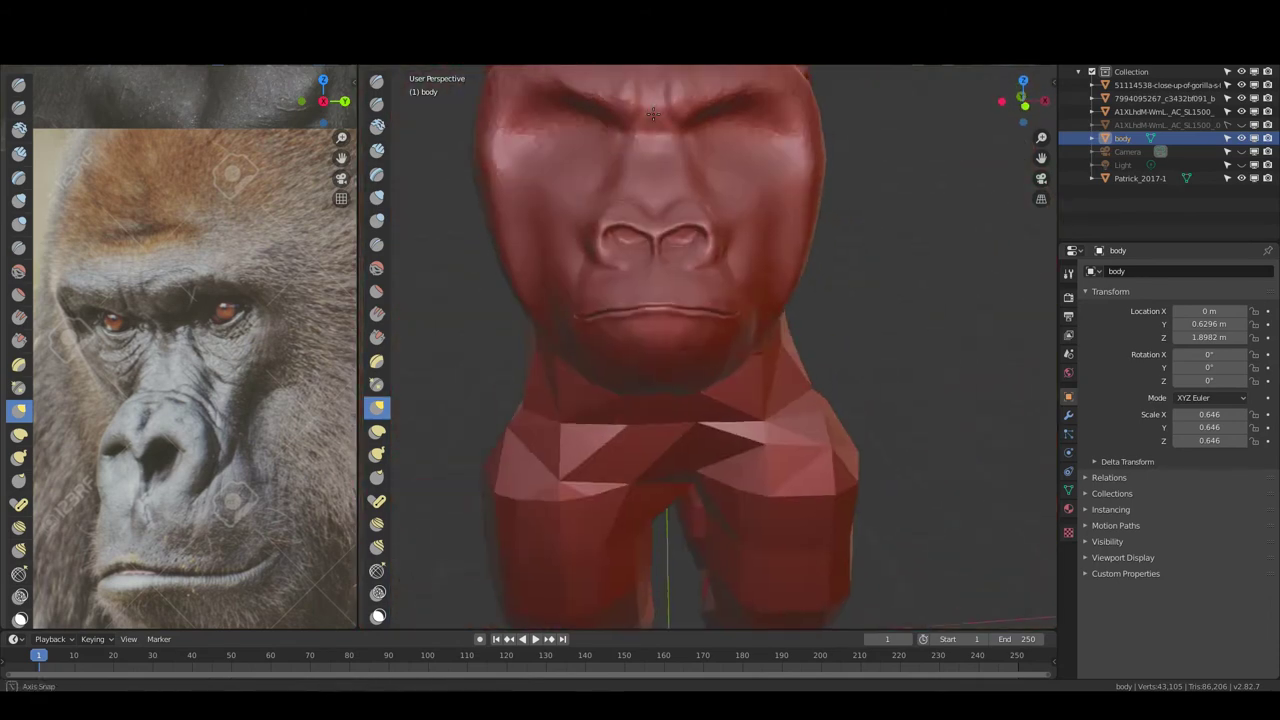
Pan and zoom the reference viewport to the frontal gorilla face photo
scroll(280, 489, "down", 3)
middle_click_drag(280, 489, 280, 209, "shift")
scroll(280, 209, "up", 3)
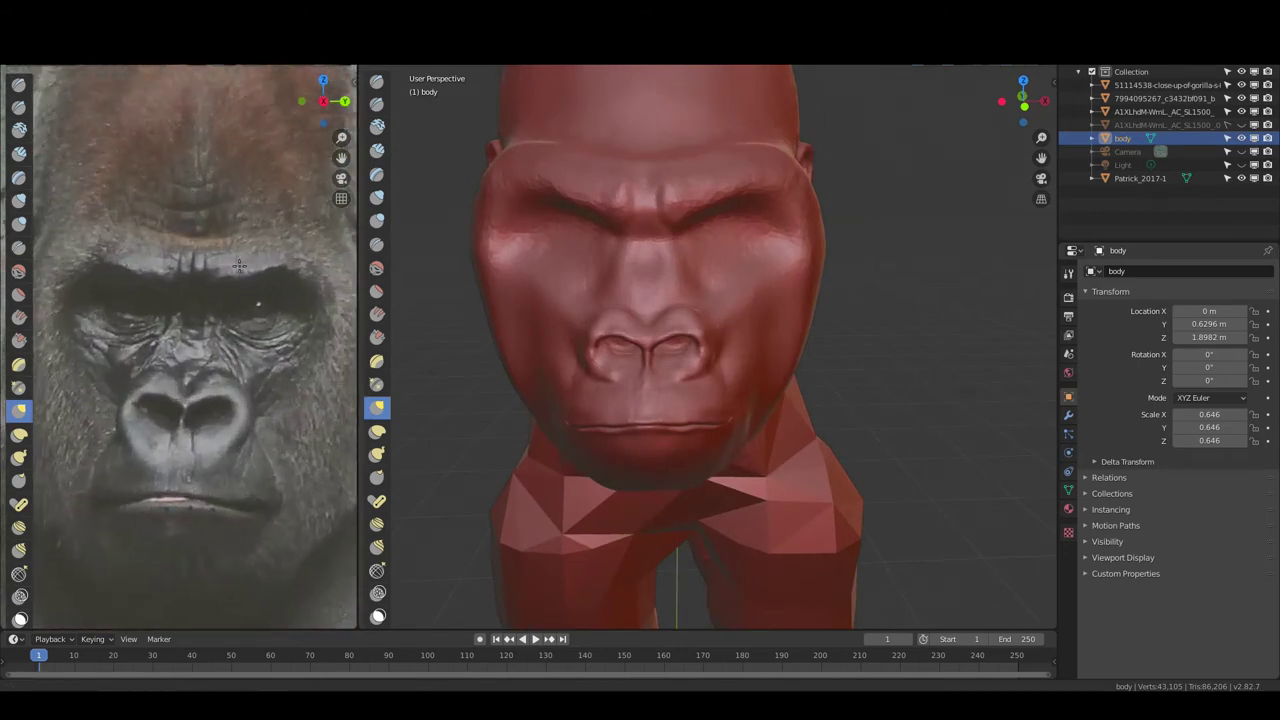
In Object Mode, add a UV sphere with about 22 rings
key("ctrl+Tab")
key("KP_3")
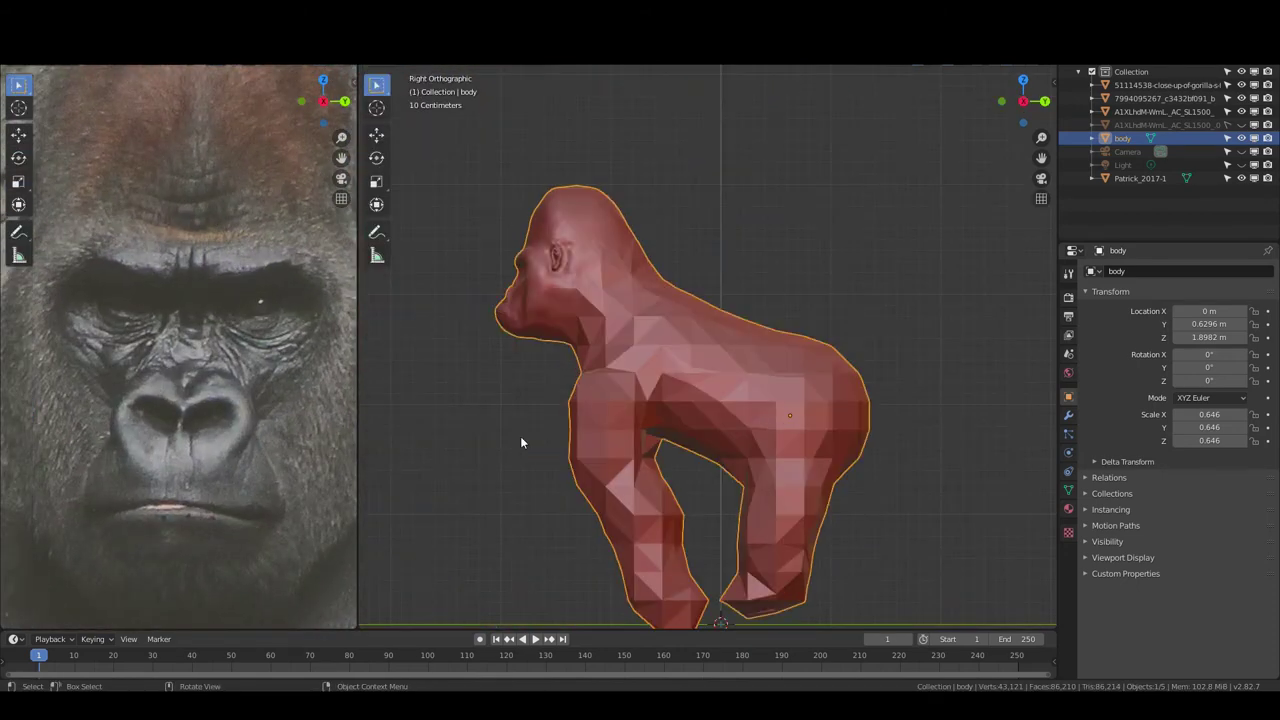
key("shift+a")
left_click(555, 402)
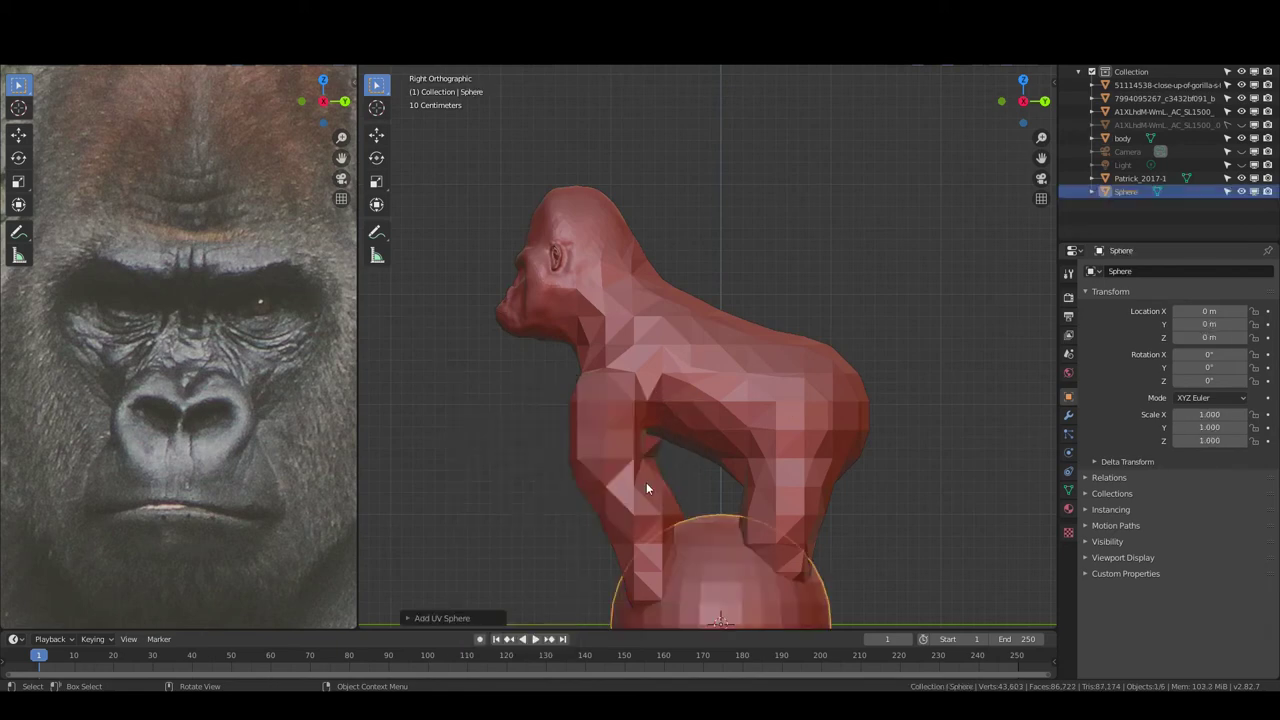
scroll(646, 482, "down", 2)
left_click_drag(530, 487, 540, 487)
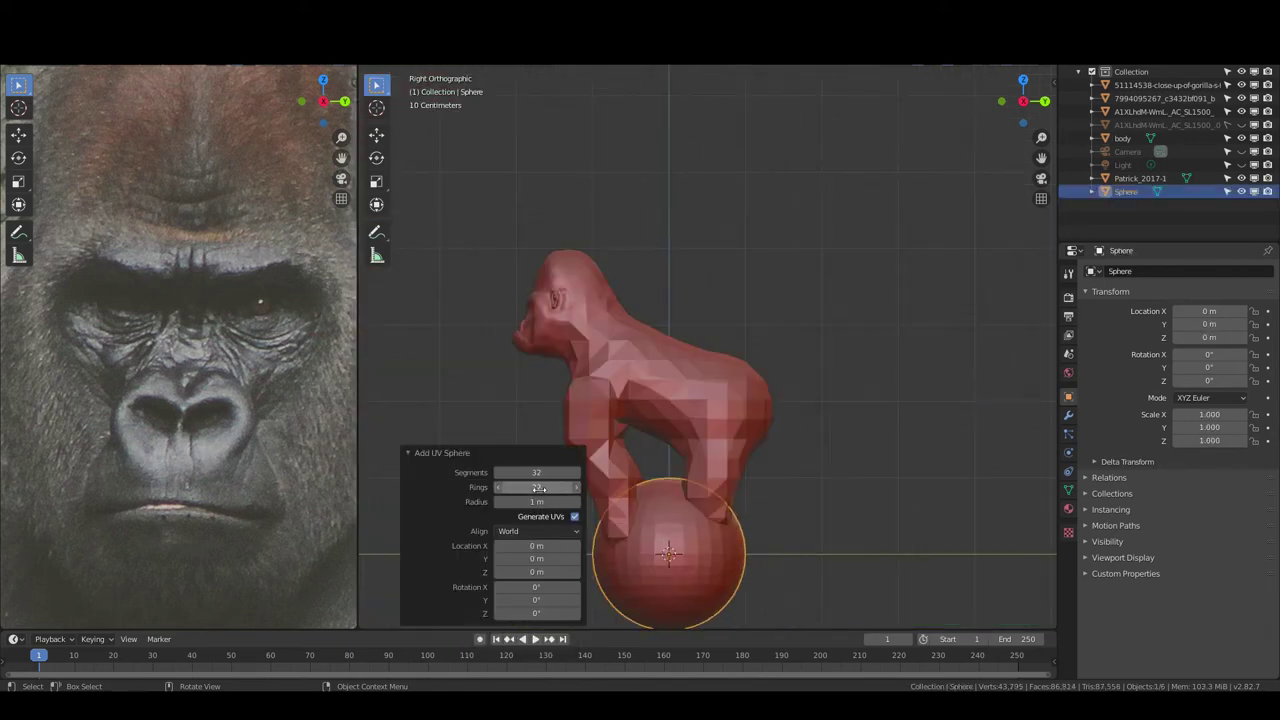
Rotate the sphere 90 degrees on X, scale it down and move it to the head
key("r")
key("x")
key("9")
key("0")
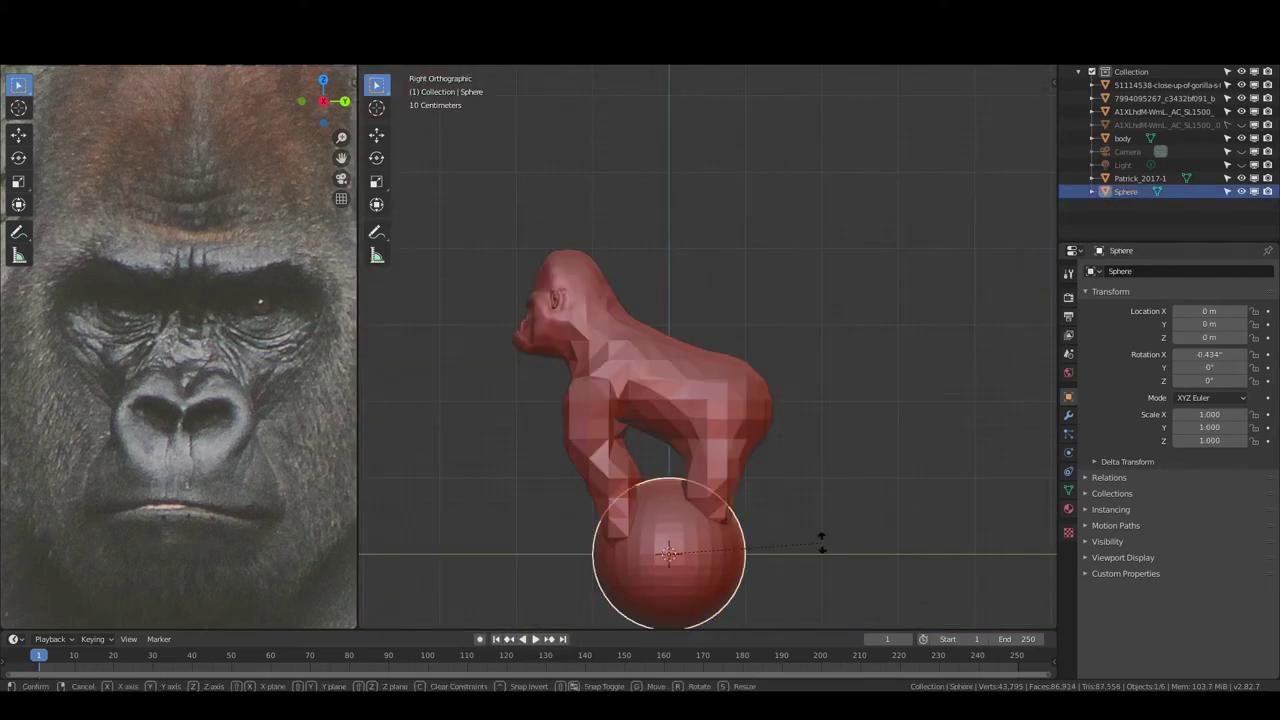
key("Return")
key("s")
left_click(700, 552)
key("g")
left_click(530, 330)
Shrink the sphere to eyeball size and seat it in the eye socket, checking front and side views
key("KP_Decimal")
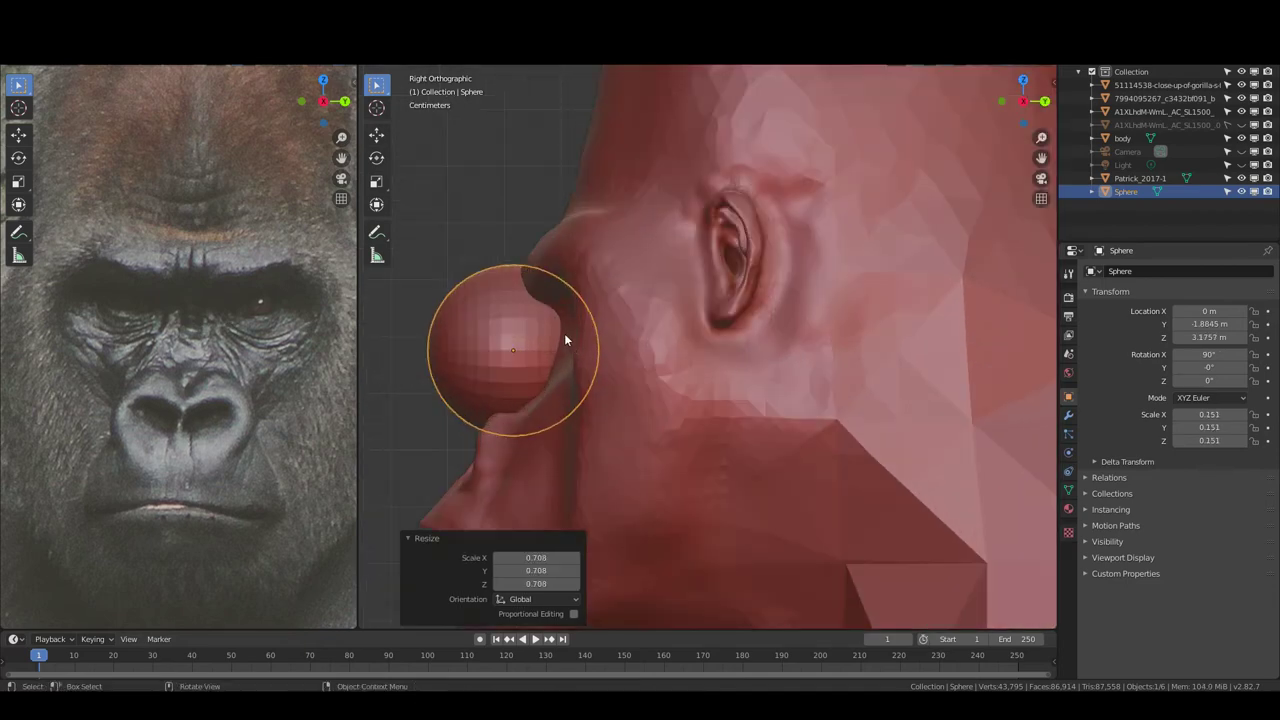
key("KP_1")
key("s")
left_click(675, 313)
key("KP_3")
key("s")
key("g")
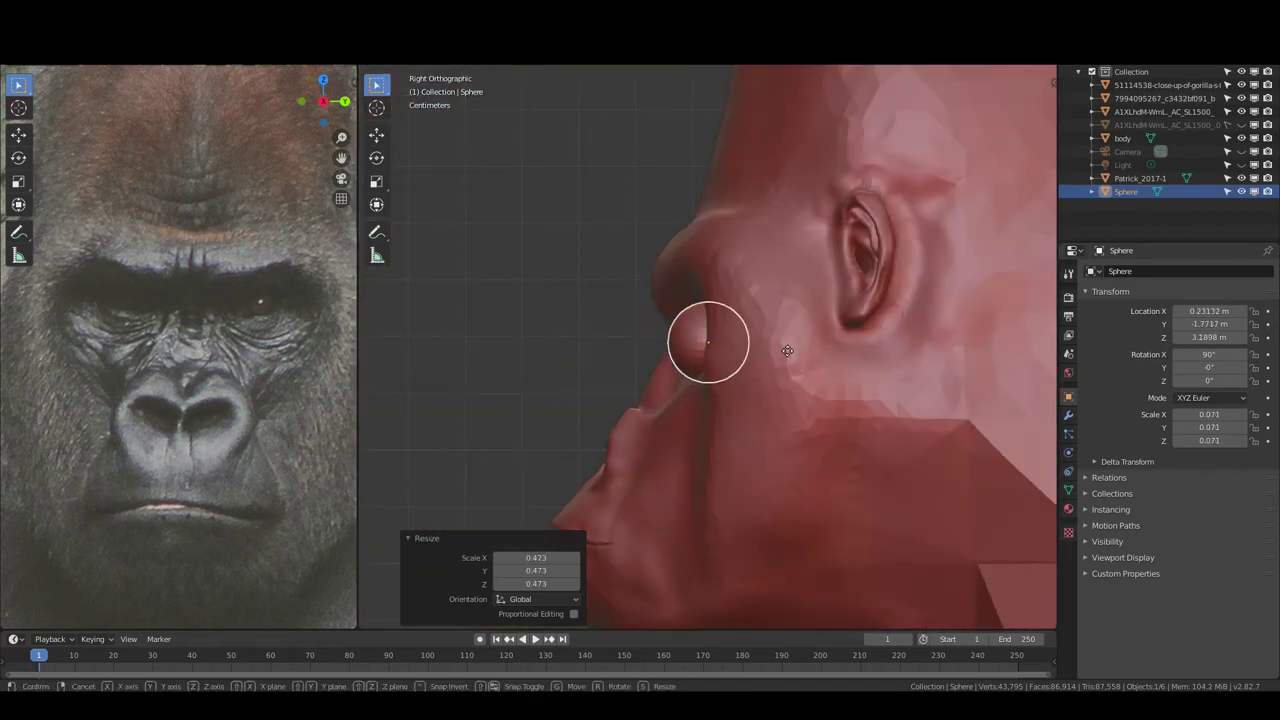
left_click(796, 357)
key("KP_1")
key("g")
left_click(774, 346)
Add a Mirror modifier to the eyeball with the body as Mirror Object
left_click(1068, 414)
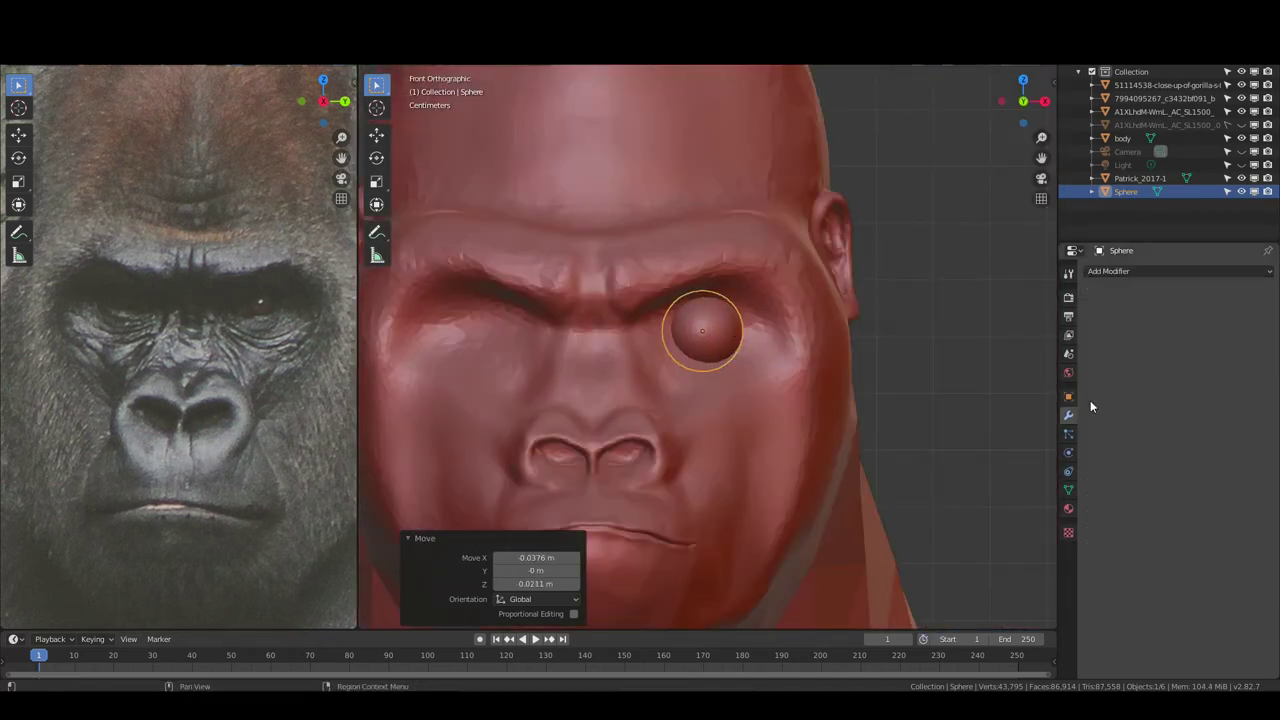
left_click(1180, 271)
left_click(1014, 404)
scroll(940, 390, "down", 1)
left_click(1180, 408)
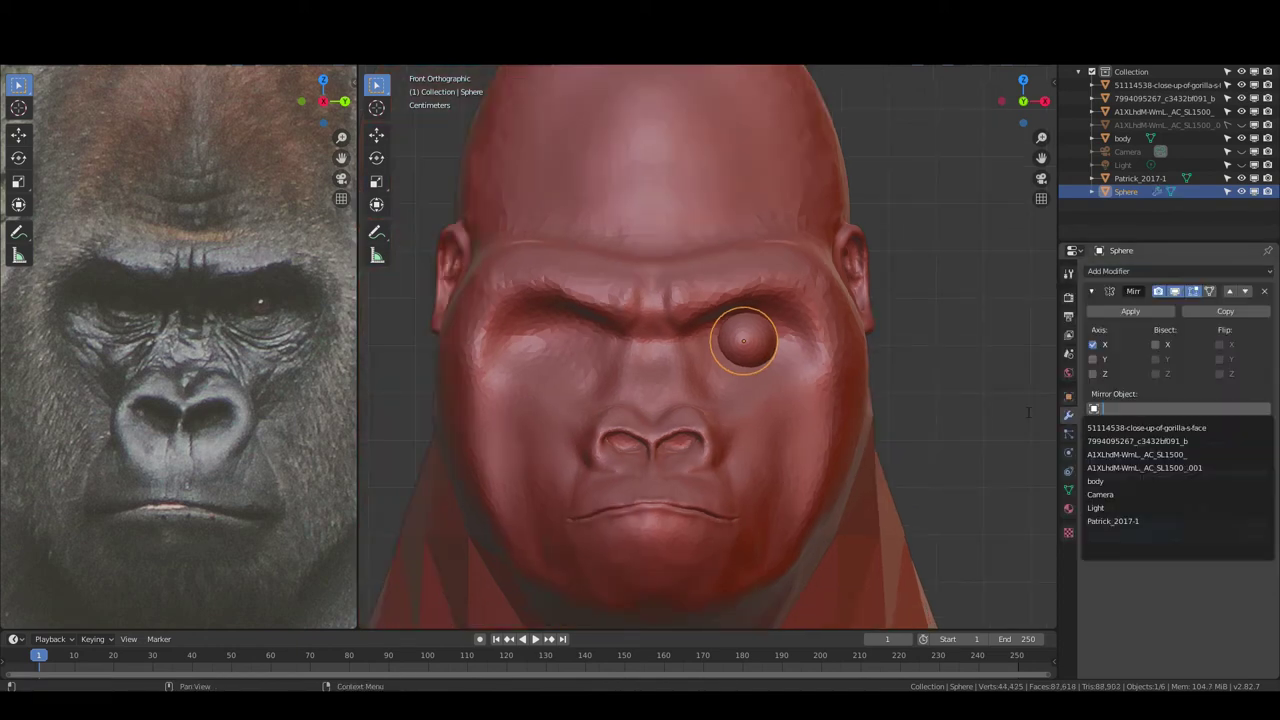
left_click(1110, 485)
Nudge the mirrored pair of eyes deeper into the sockets
key("g")
left_click(777, 345)
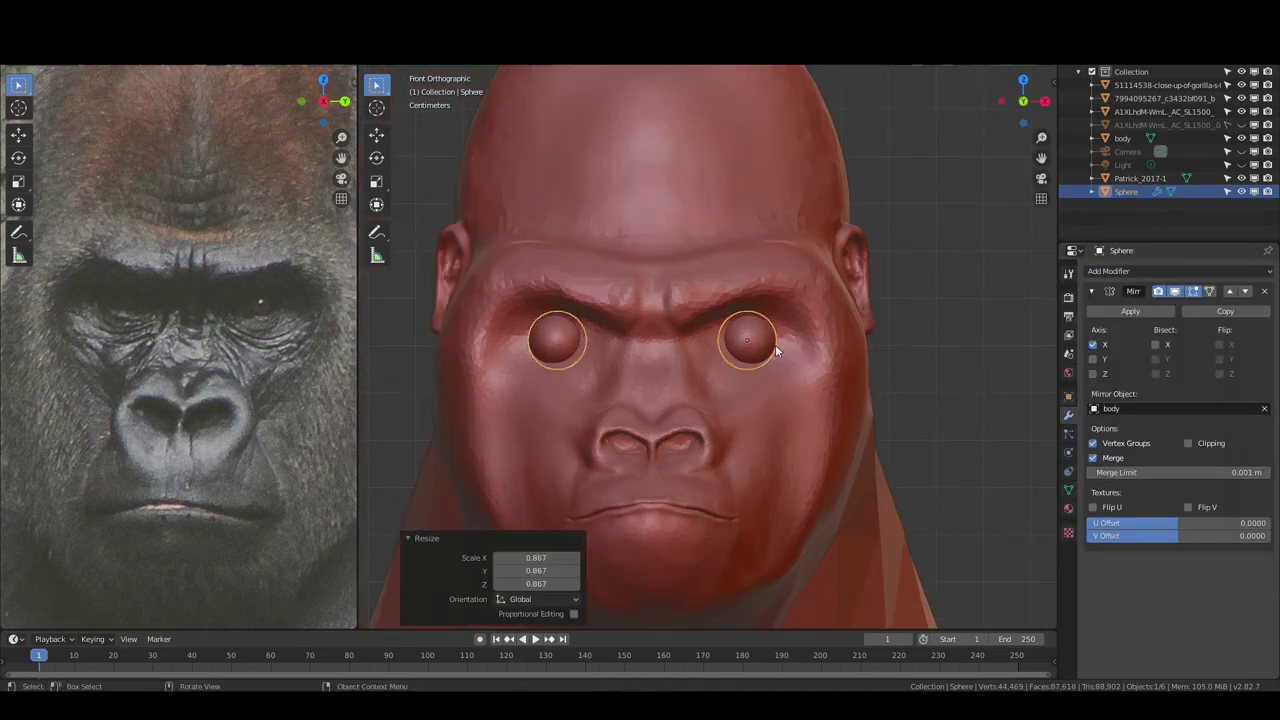
scroll(778, 345, "down", 3)
scroll(914, 406, "up", 2)
key("g")
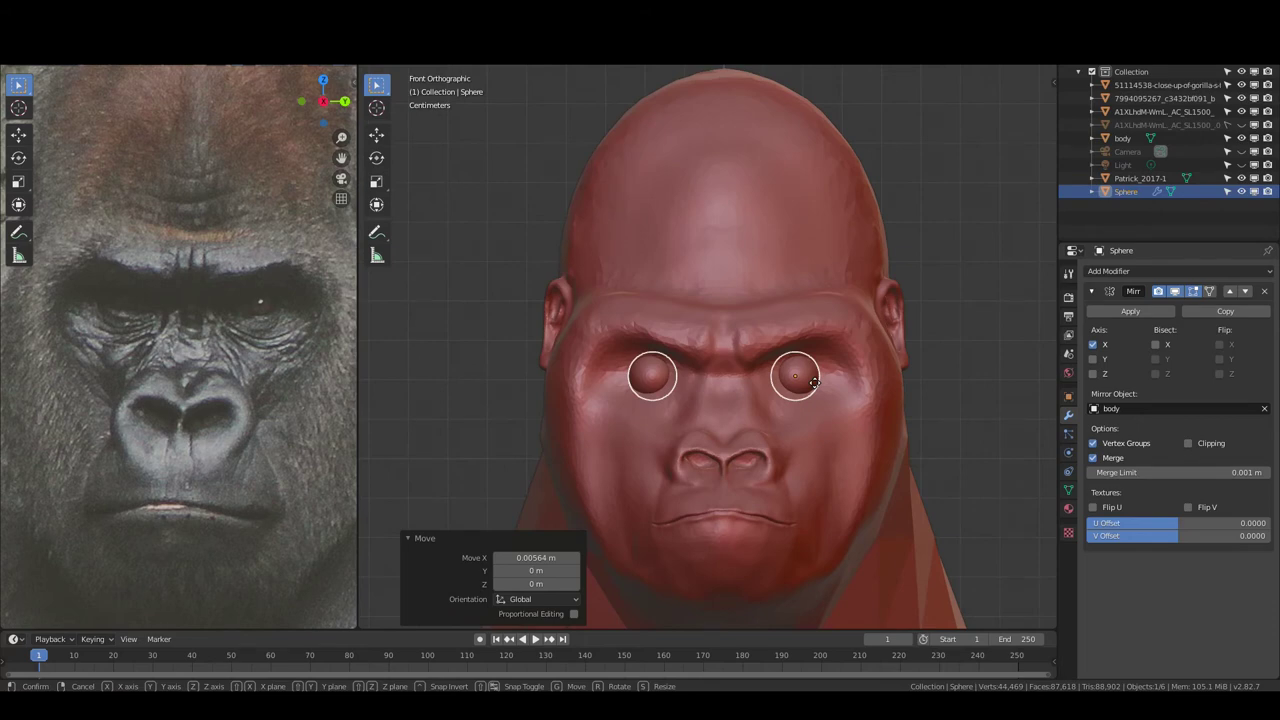
left_click(813, 390)
Reselect the eyes, finalize their placement and check them from the right side
scroll(900, 410, "down", 3)
left_click(956, 432)
scroll(850, 400, "up", 4)
left_click(751, 397)
key("g")
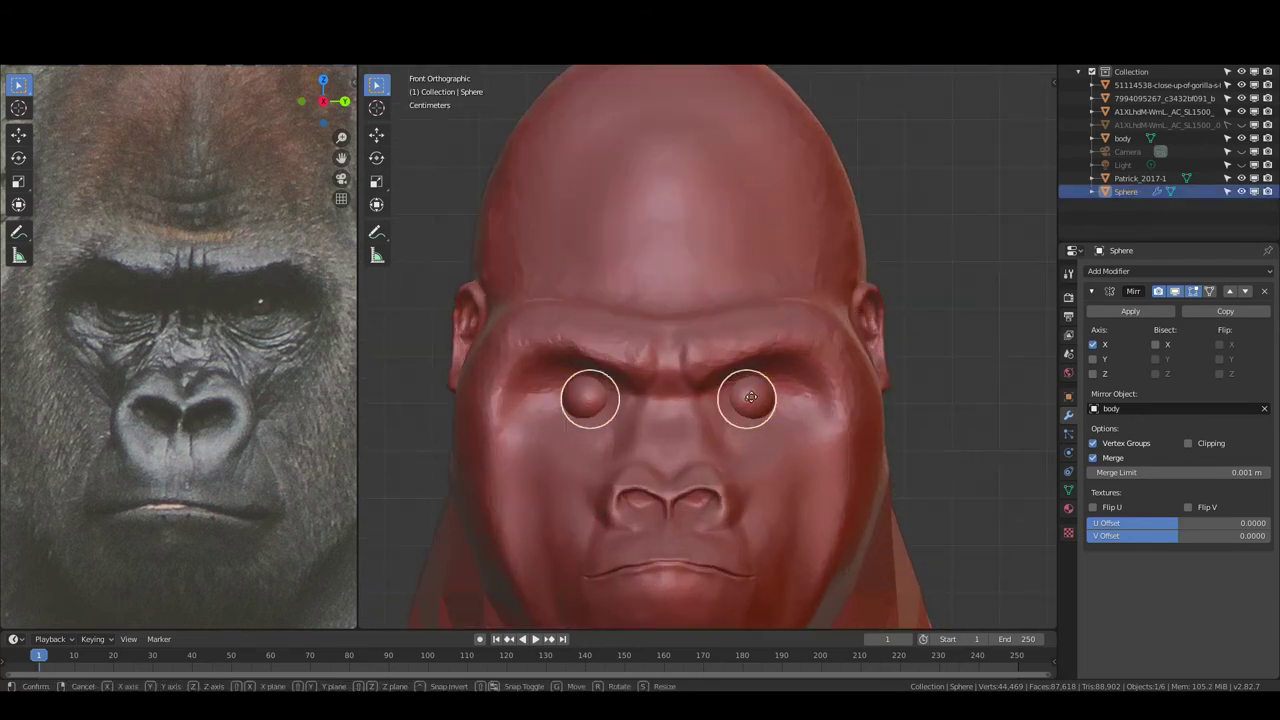
left_click(750, 397)
scroll(892, 417, "down", 3)
key("KP_3")
Deselect all and pan the reference viewport to the red-headed gorilla photo
key("alt+a")
scroll(832, 417, "up", 3)
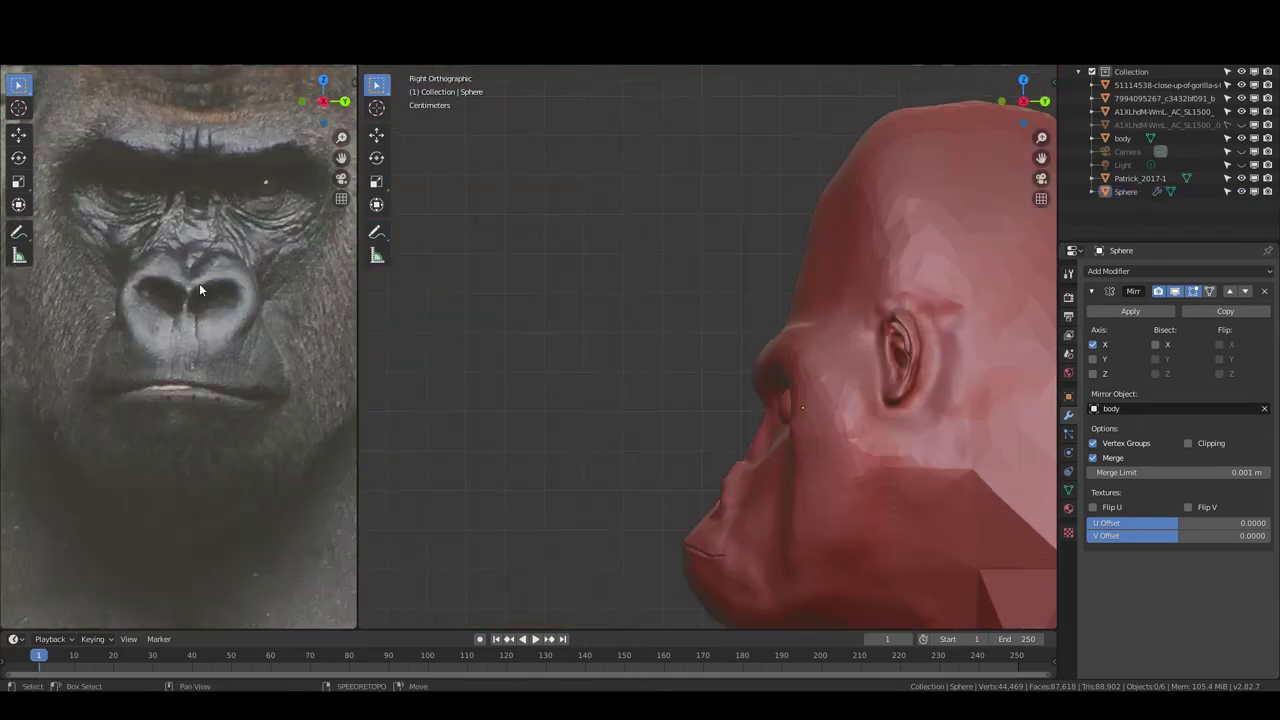
scroll(200, 400, "up", 5)
scroll(230, 360, "down", 4)
scroll(276, 342, "up", 3)
scroll(285, 320, "down", 3)
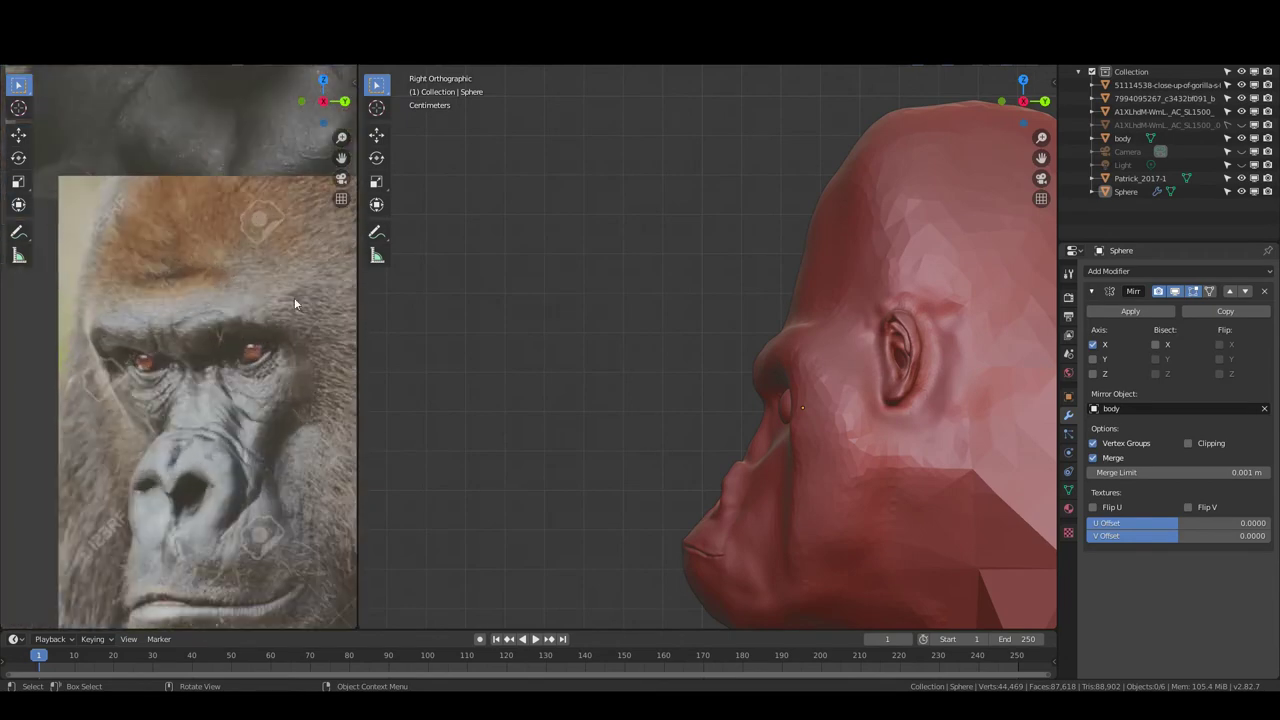
scroll(270, 350, "down", 2)
mouse_move(252, 397)
middle_mouse_down("shift")
mouse_move(260, 534)
mouse_move(222, 172)
middle_mouse_up("shift")
Select the gorilla body, frame it and orbit to a front view of the head
middle_click_drag(520, 300, 861, 412)
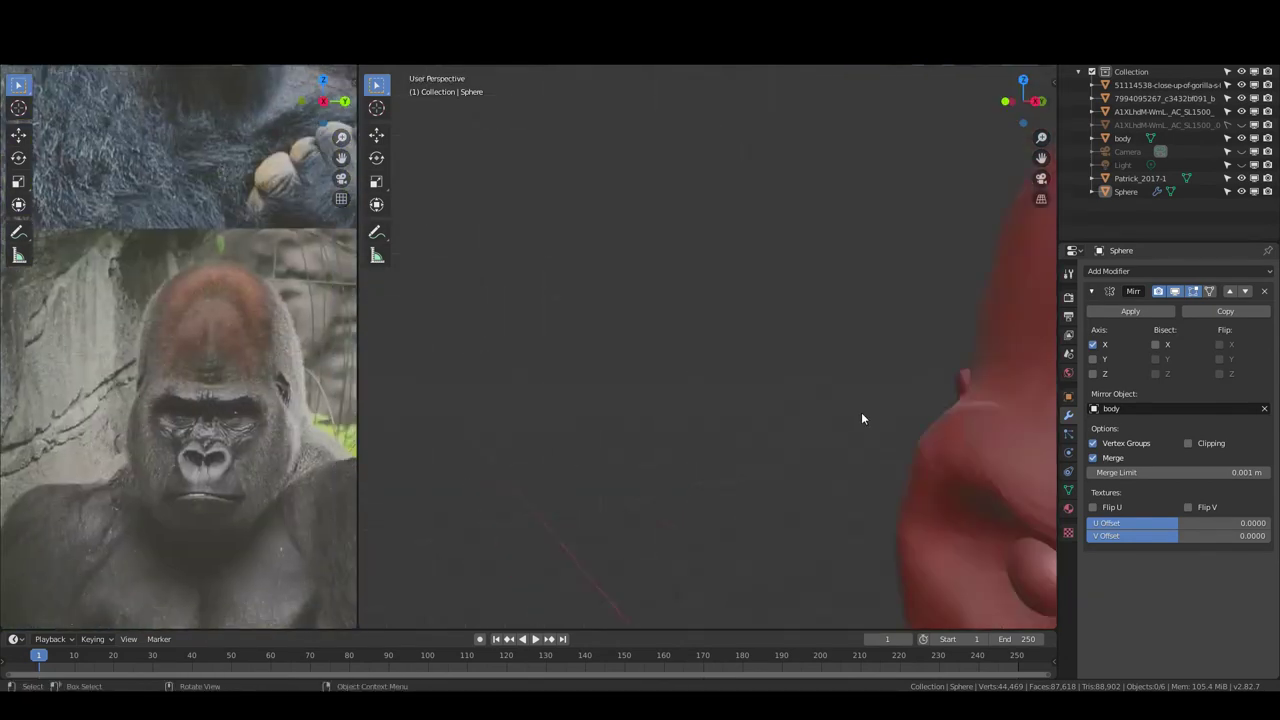
left_click(972, 467)
key("KP_Decimal")
middle_click_drag(972, 467, 632, 246)
scroll(948, 298, "up", 3)
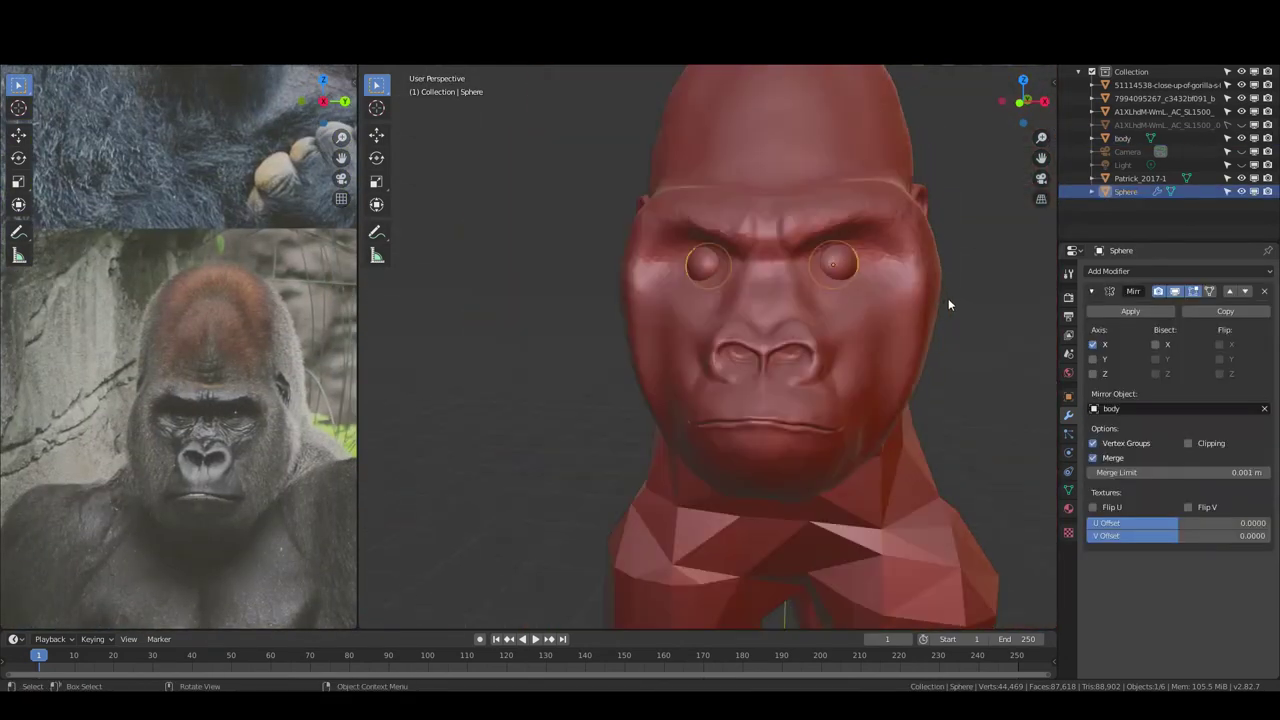
Switch the body into Sculpt Mode, pick the Clay Strips brush and zoom in on the eye
left_click(841, 258)
left_click(841, 254)
left_click(440, 88)
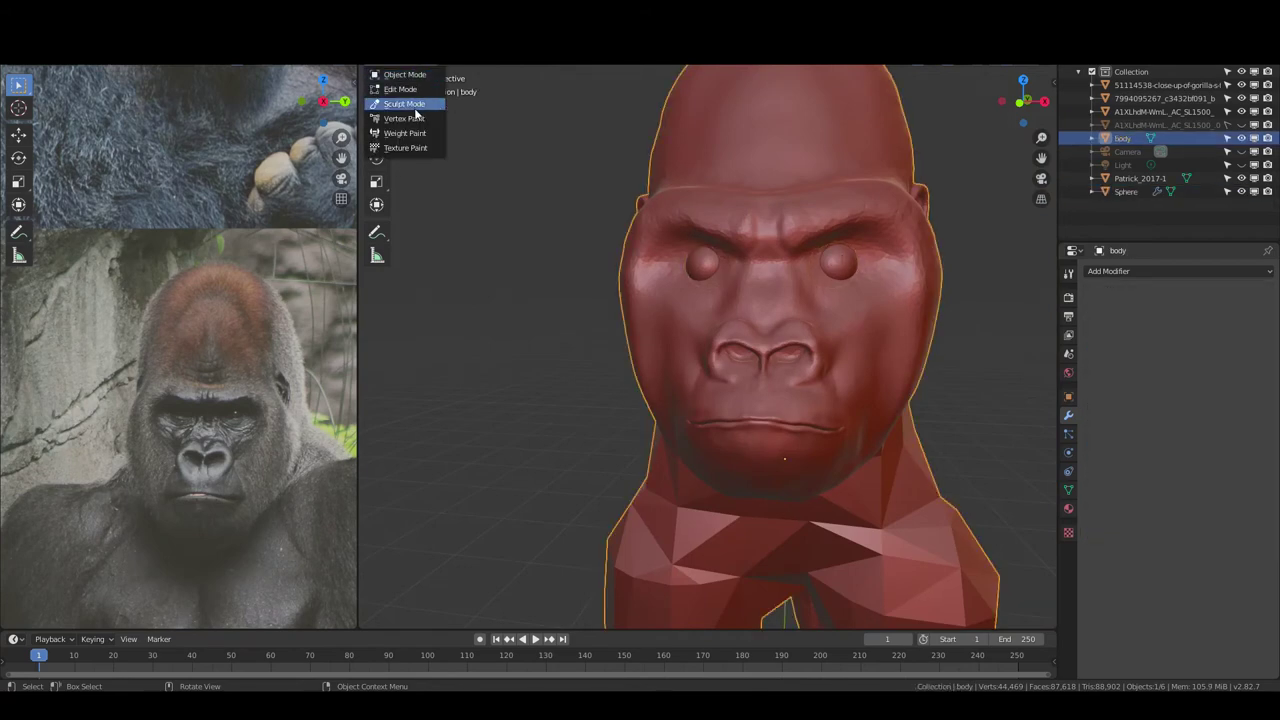
left_click(405, 108)
scroll(888, 252, "up", 2)
key("c")
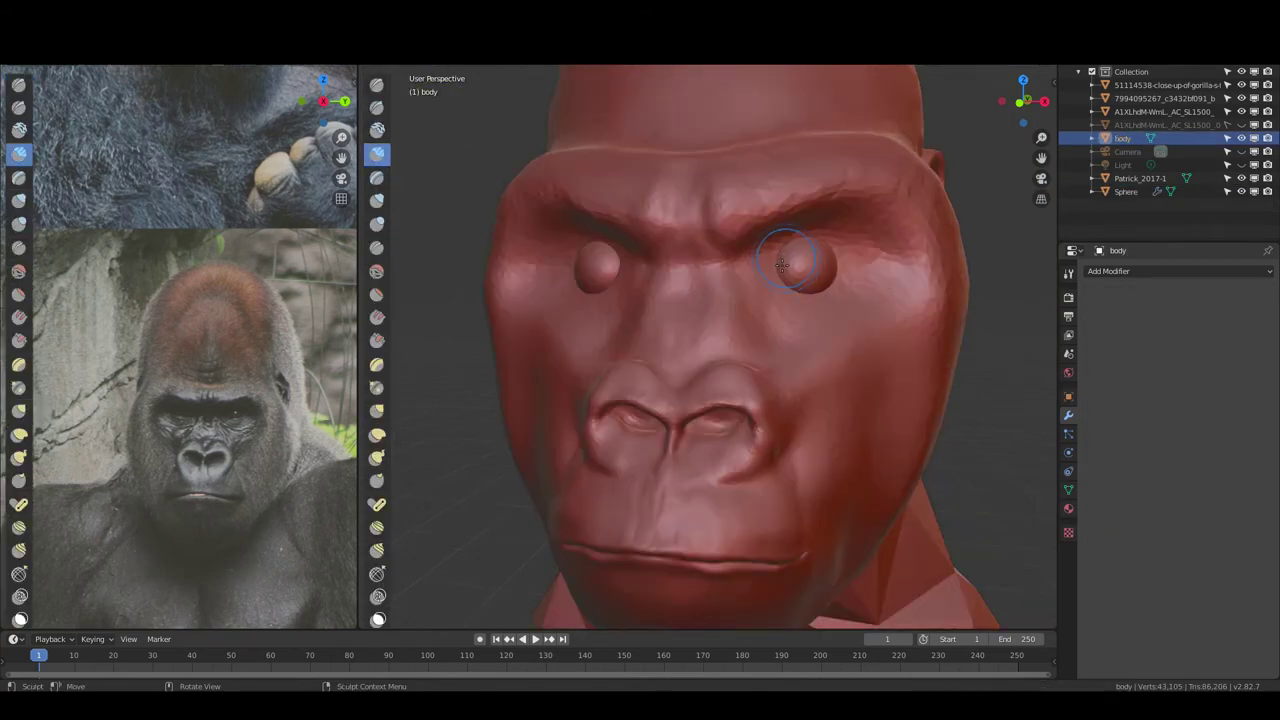
scroll(780, 238, "up", 3)
Build the upper eyelid ridge and the lower lid crease and rim around the eyeball
left_click_drag(823, 245, 748, 270)
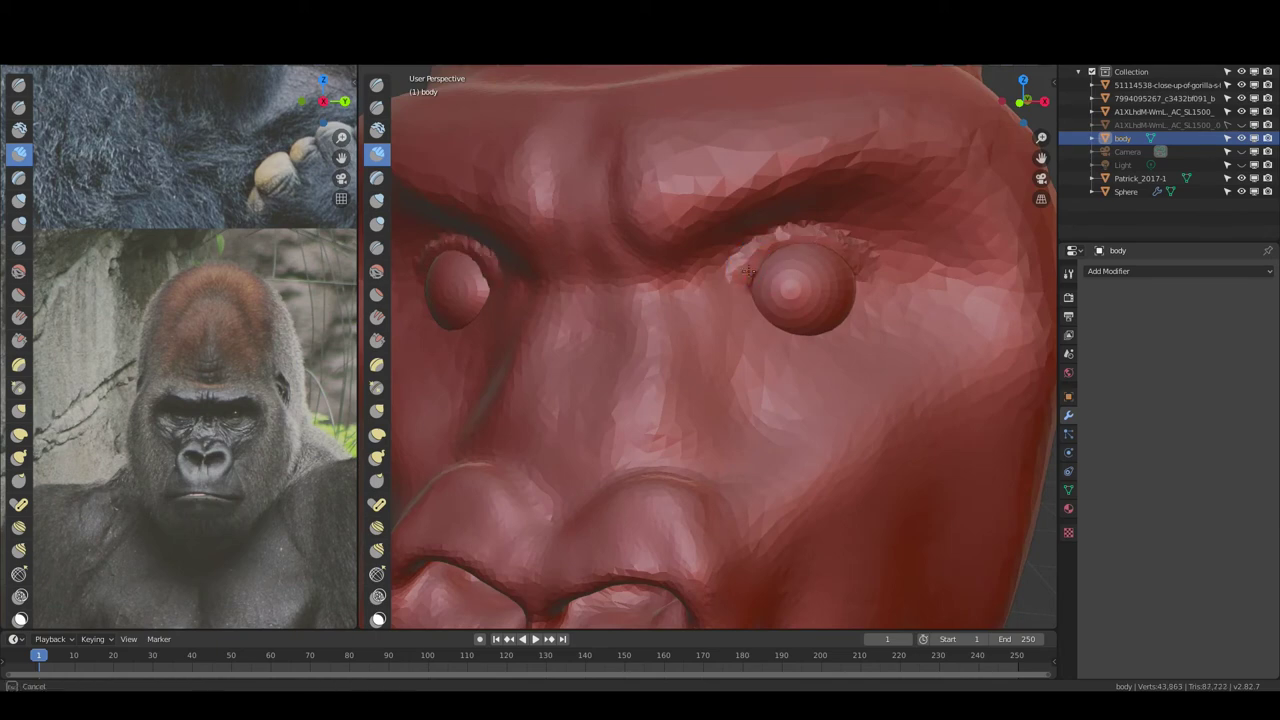
left_click_drag(788, 338, 882, 289)
left_click_drag(750, 336, 830, 314)
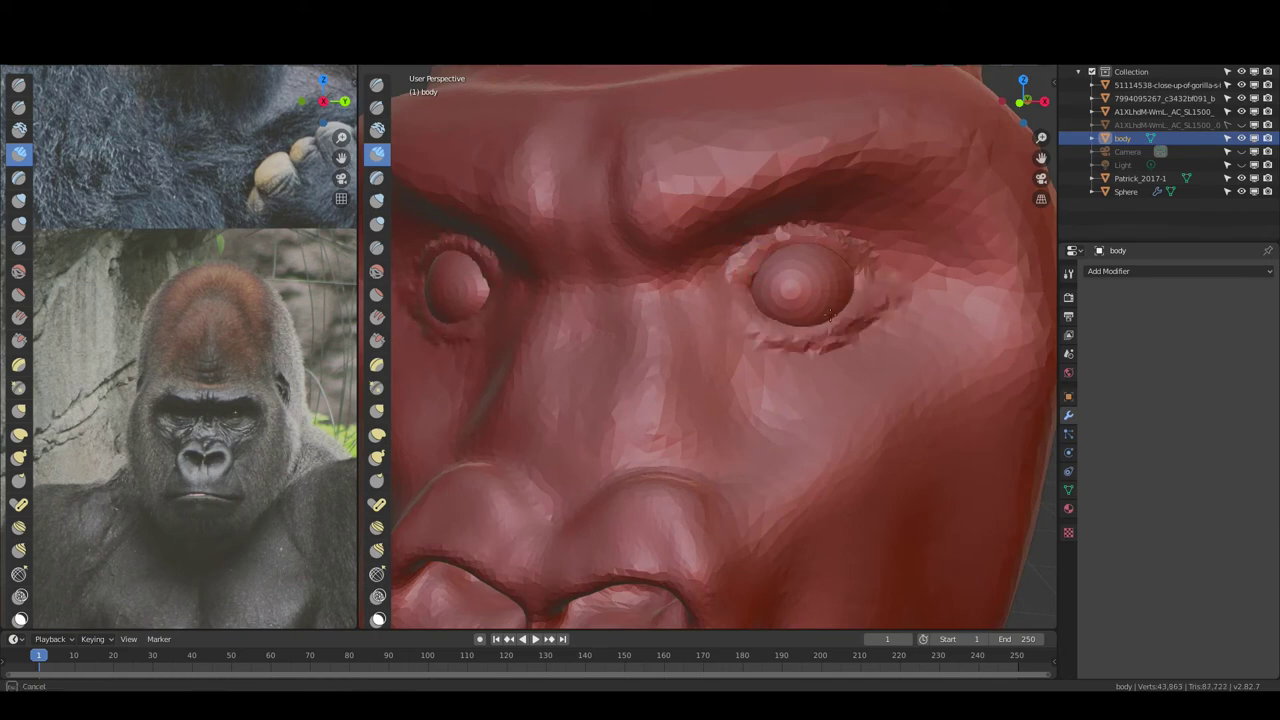
left_click_drag(751, 299, 899, 287)
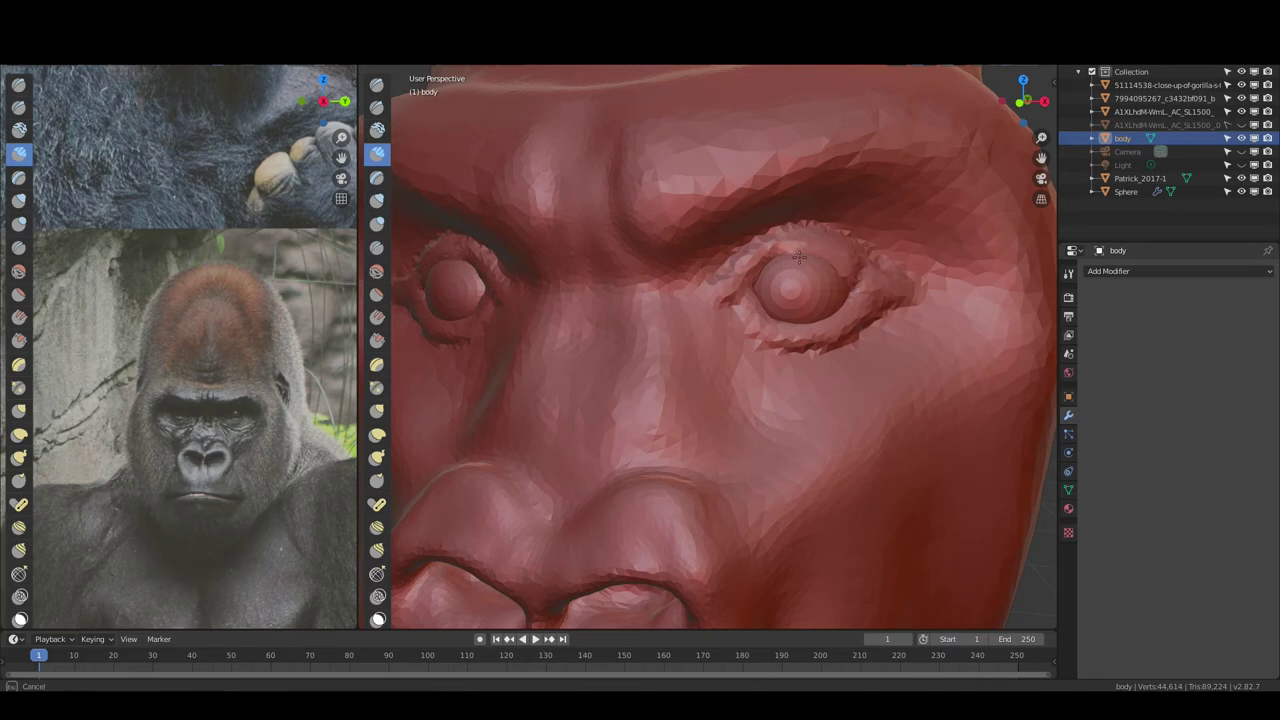
mouse_move(799, 257)
left_mouse_down()
mouse_move(830, 330)
mouse_move(759, 306)
left_mouse_up()
middle_click_drag(788, 232, 805, 228, "ctrl")
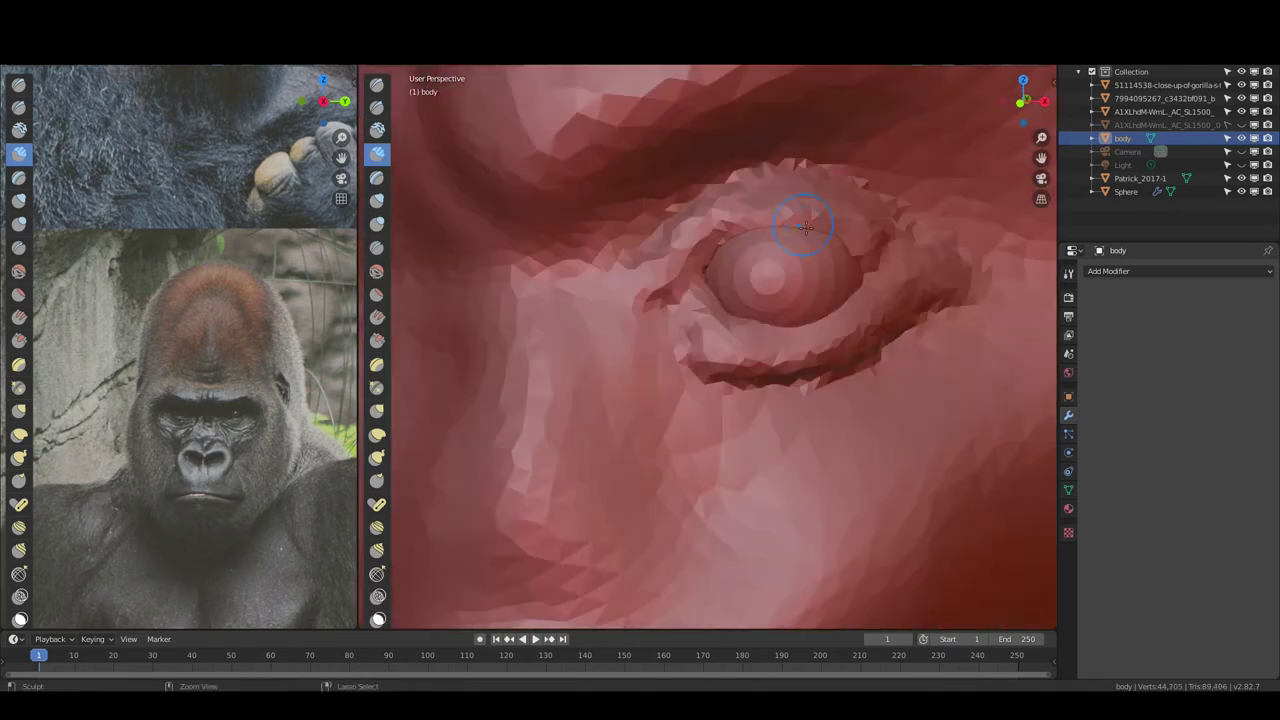
left_click_drag(757, 332, 845, 305)
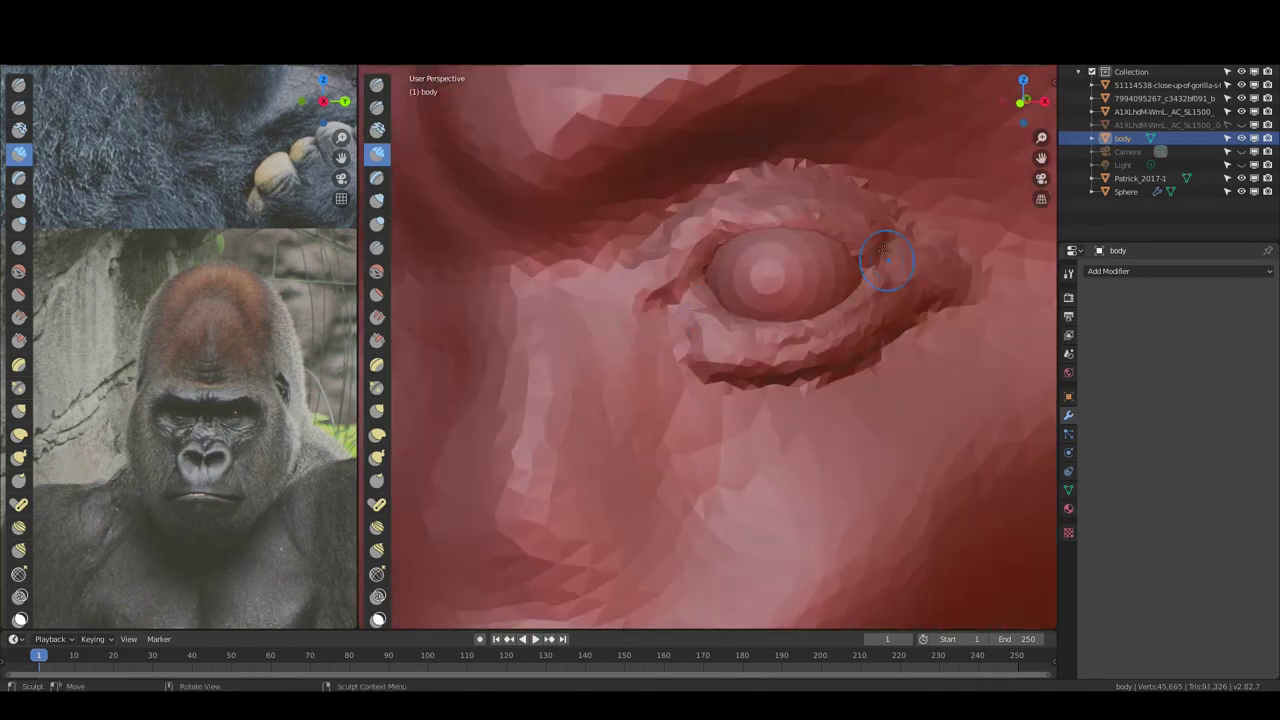
left_click_drag(860, 258, 673, 267)
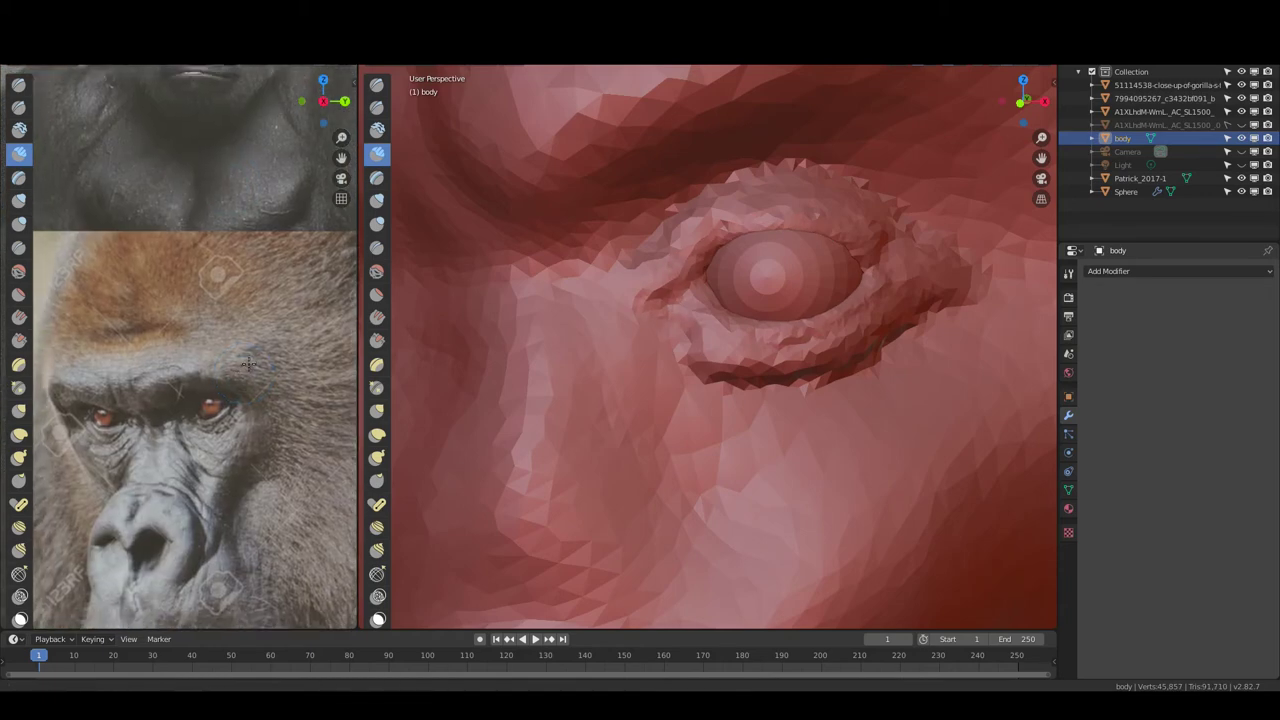
Sculpt the skin beside the eye's inner corner from a three-quarter view
middle_click_drag(768, 328, 673, 274)
scroll(673, 274, "up", 6)
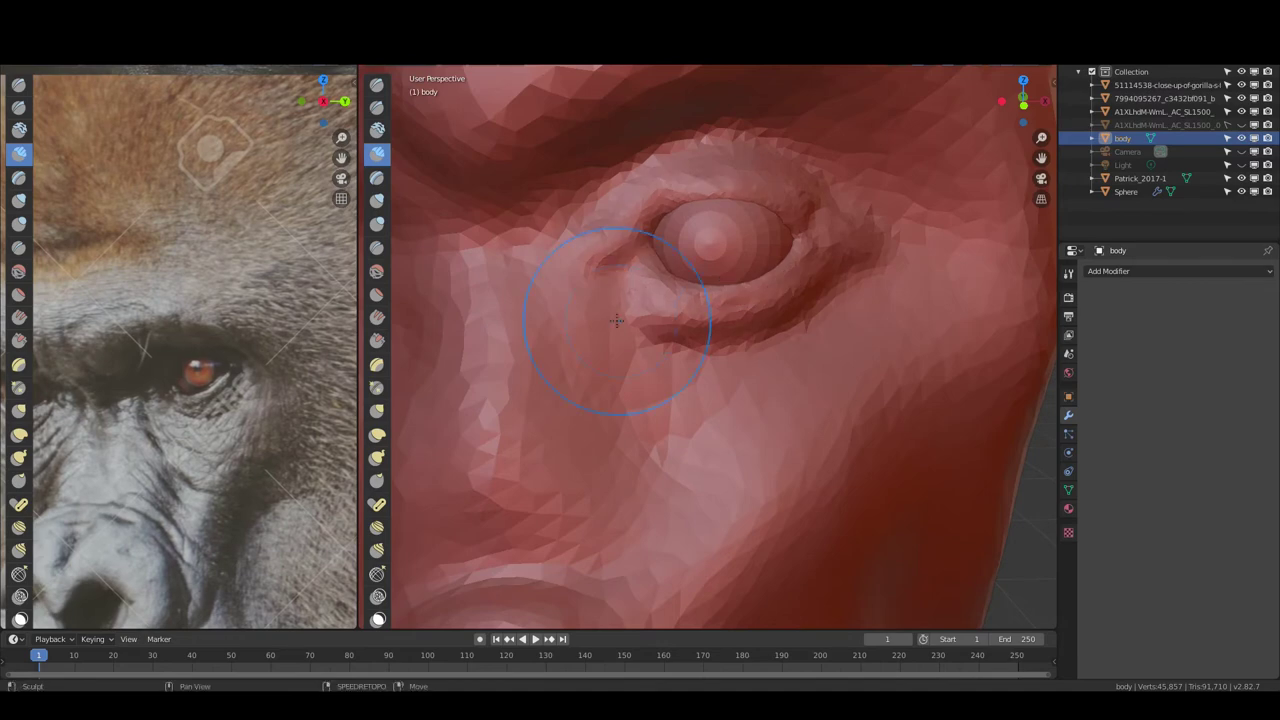
mouse_move(614, 337)
middle_mouse_down()
mouse_move(789, 239)
mouse_move(800, 212)
middle_mouse_up()
scroll(800, 212, "up", 3)
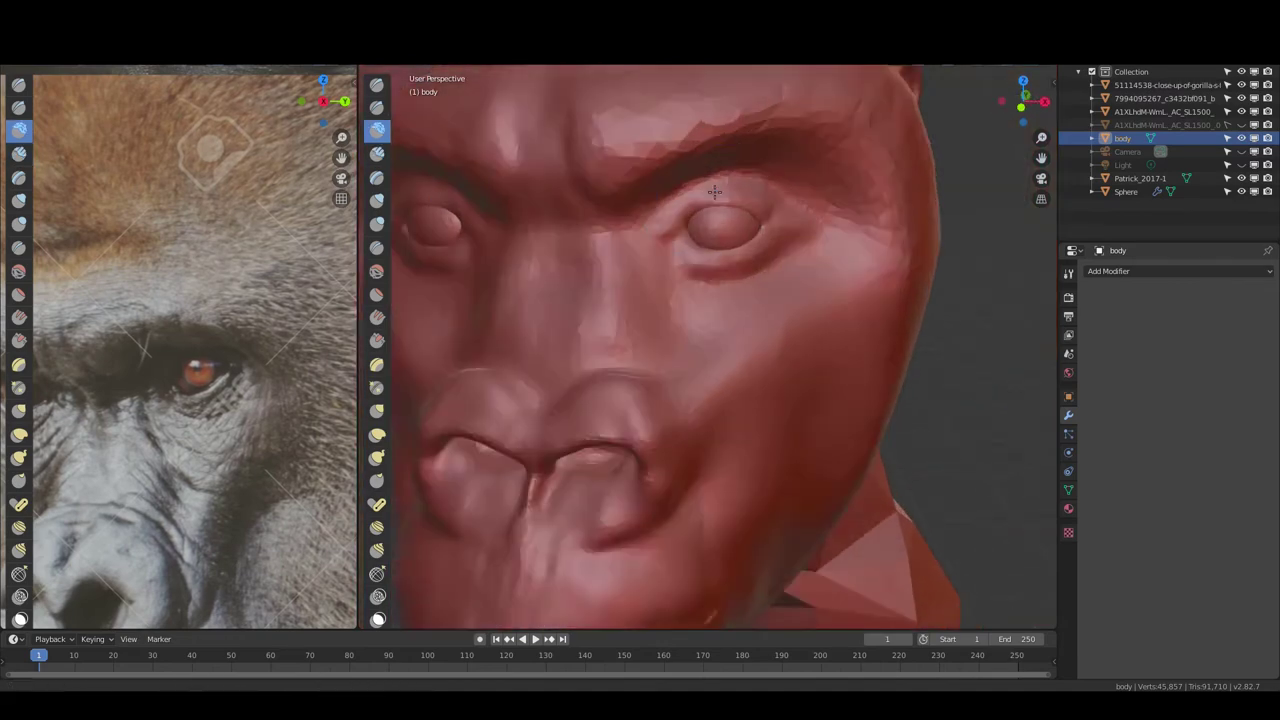
scroll(803, 207, "up", 3)
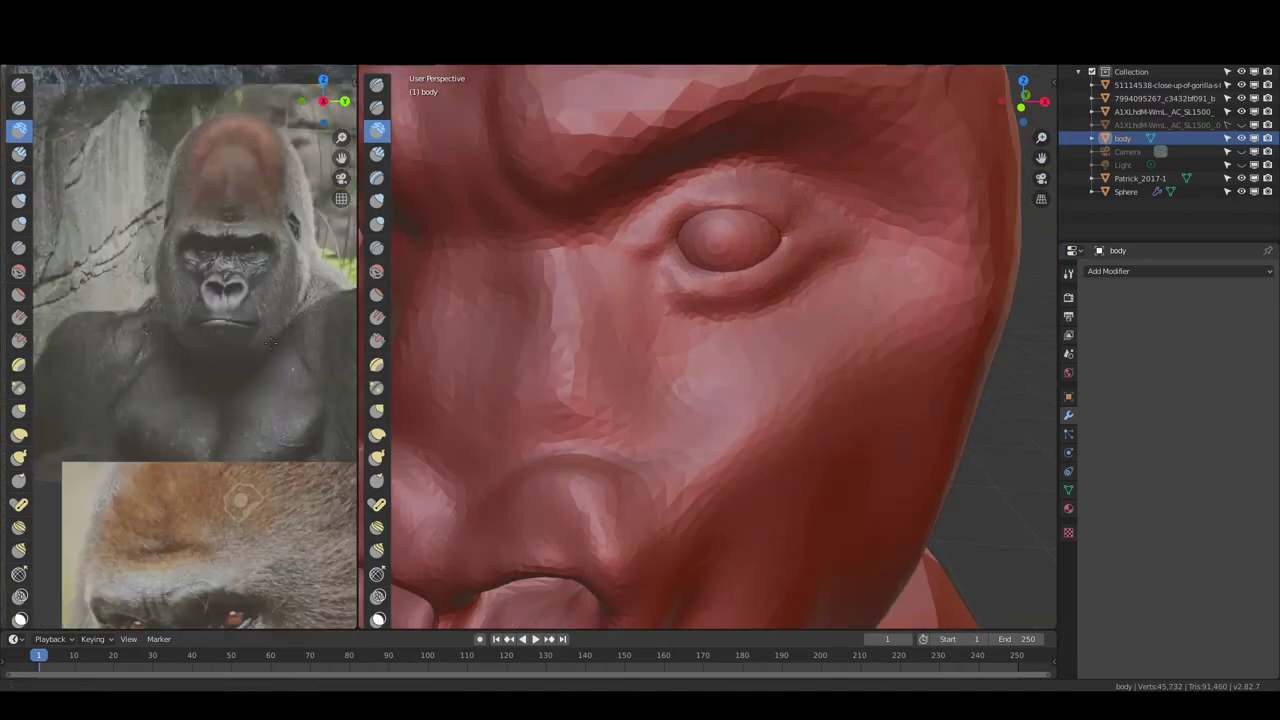
scroll(773, 205, "up", 3)
key("b")
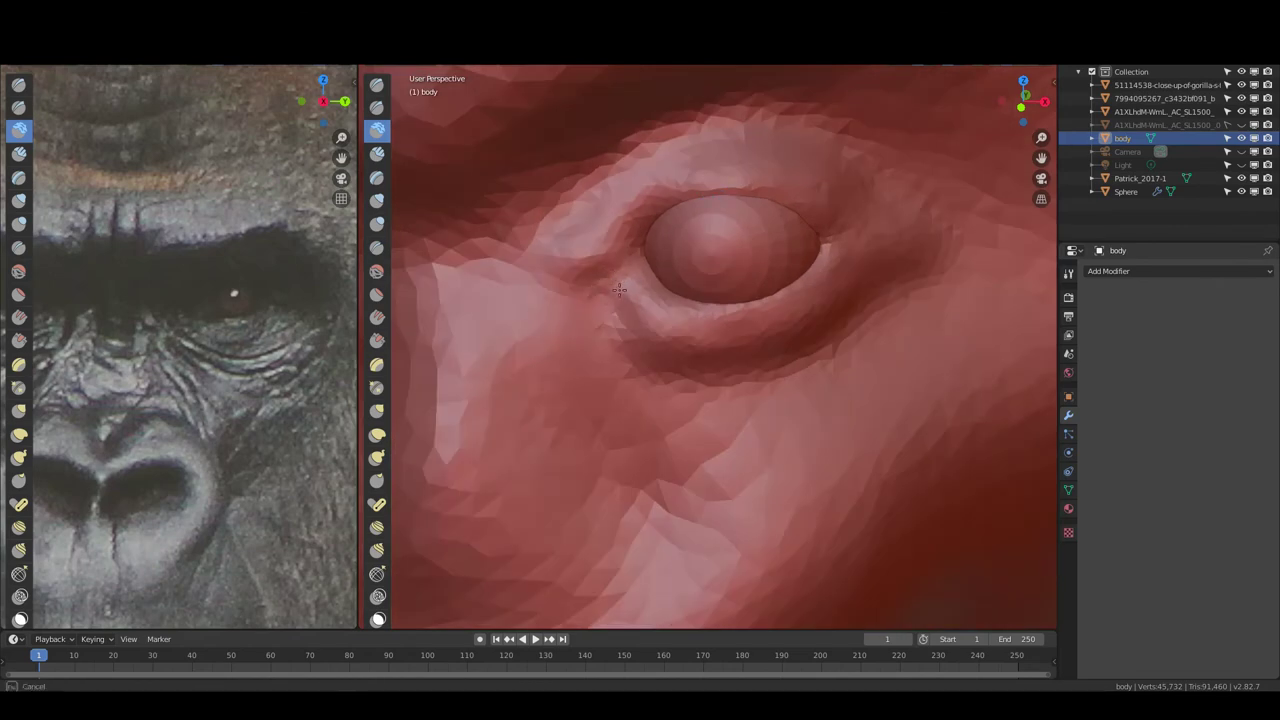
key("Escape")
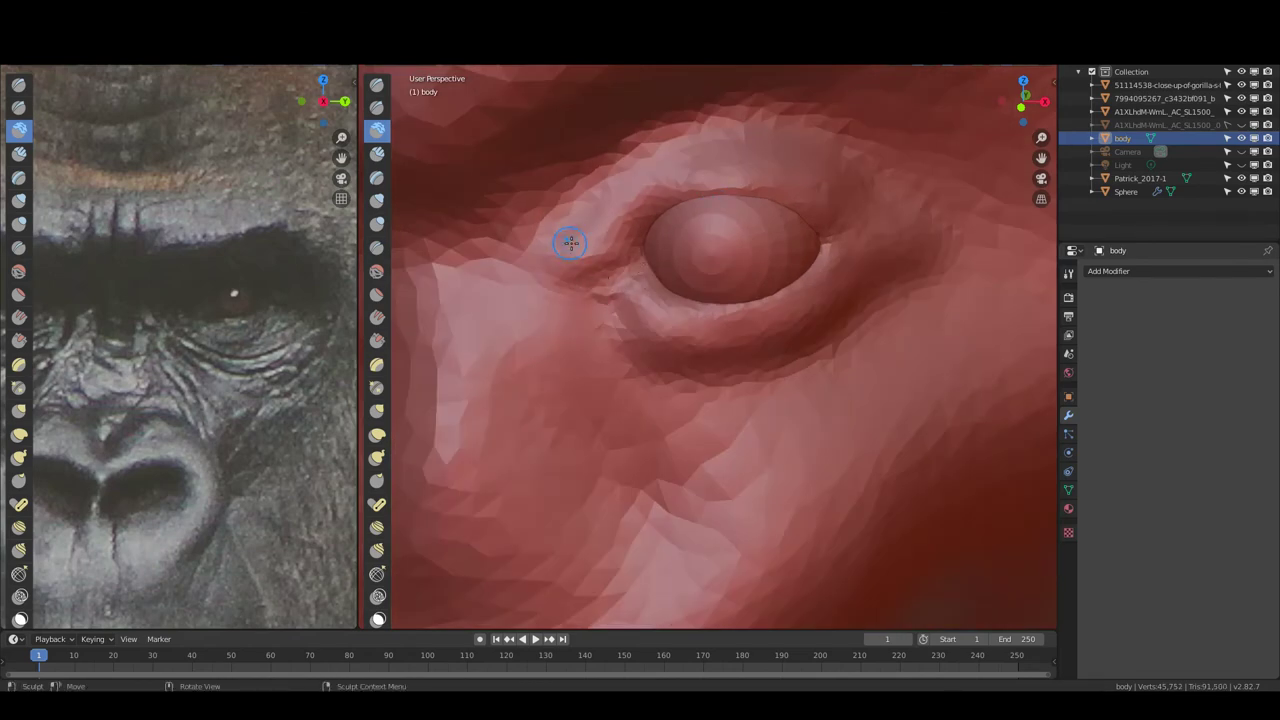
left_click_drag(566, 234, 610, 298)
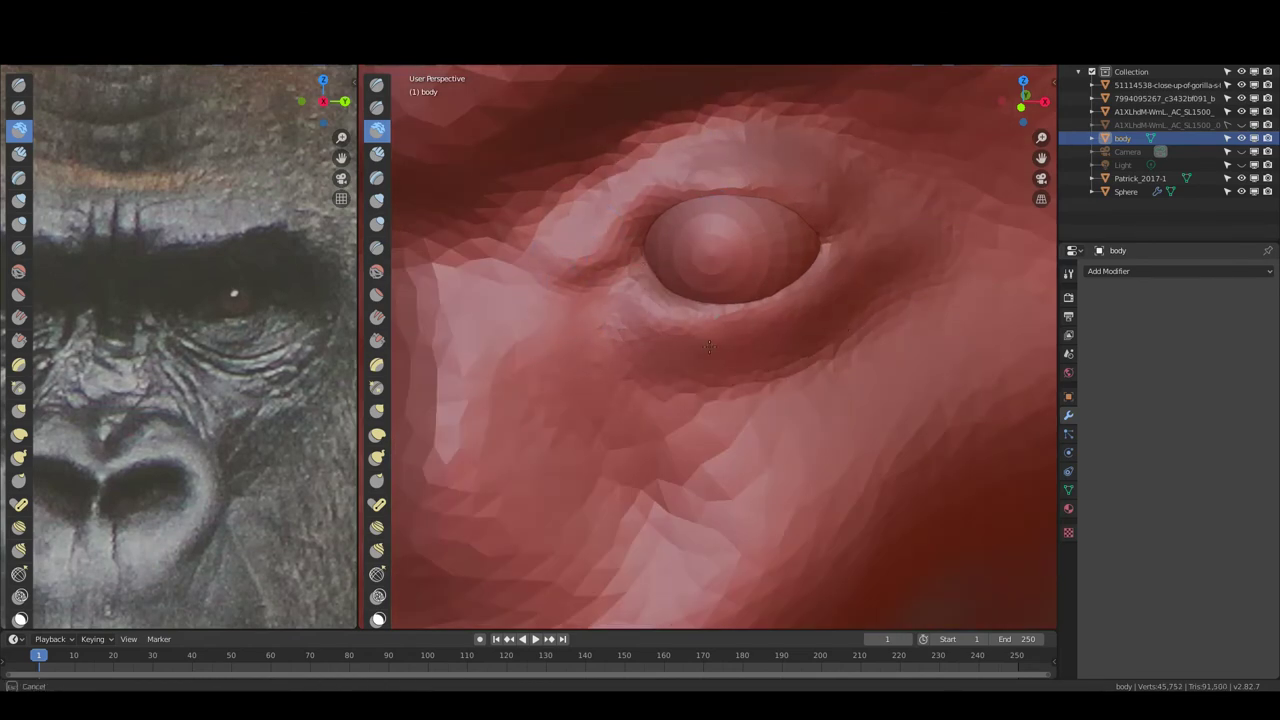
middle_click_drag(824, 188, 657, 214)
With a new brush, carve creases along the upper and lower eyelids
key("b")
mouse_move(653, 213)
left_mouse_down()
mouse_move(696, 313)
mouse_move(864, 241)
left_mouse_up()
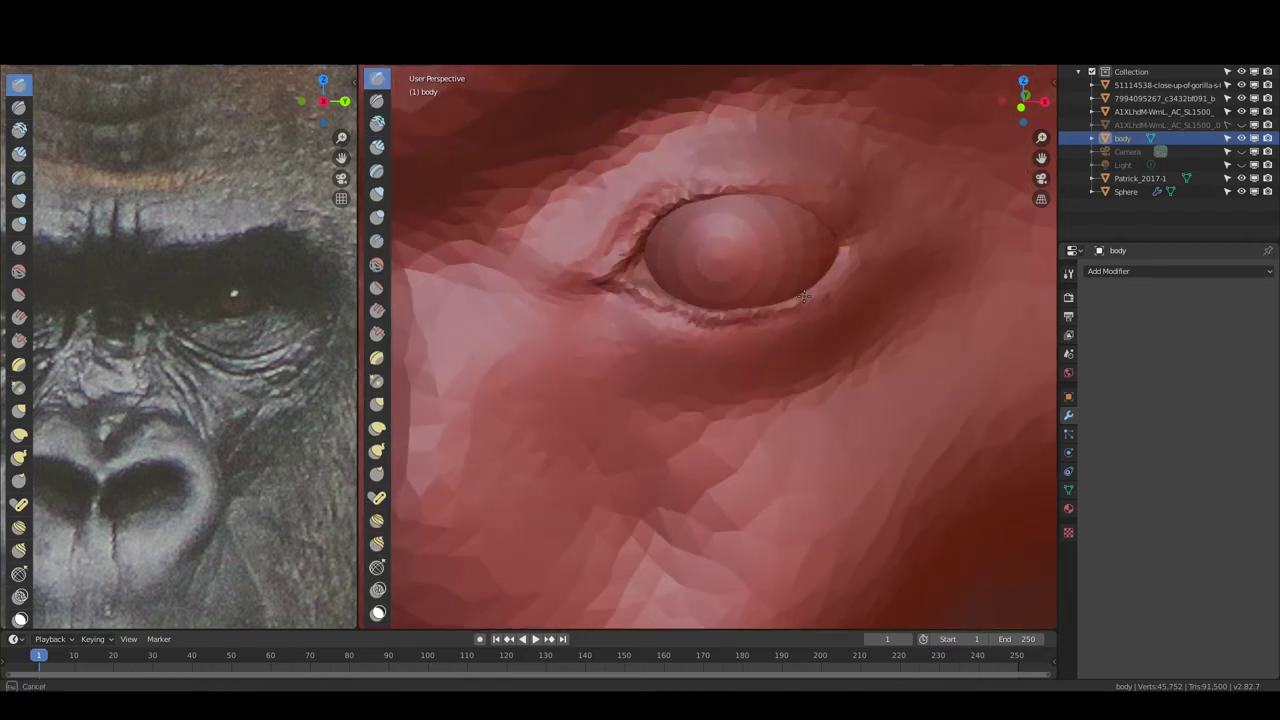
mouse_move(800, 198)
left_mouse_down()
mouse_move(640, 225)
mouse_move(797, 206)
left_mouse_up()
mouse_move(815, 288)
left_mouse_down()
mouse_move(700, 320)
mouse_move(625, 280)
left_mouse_up()
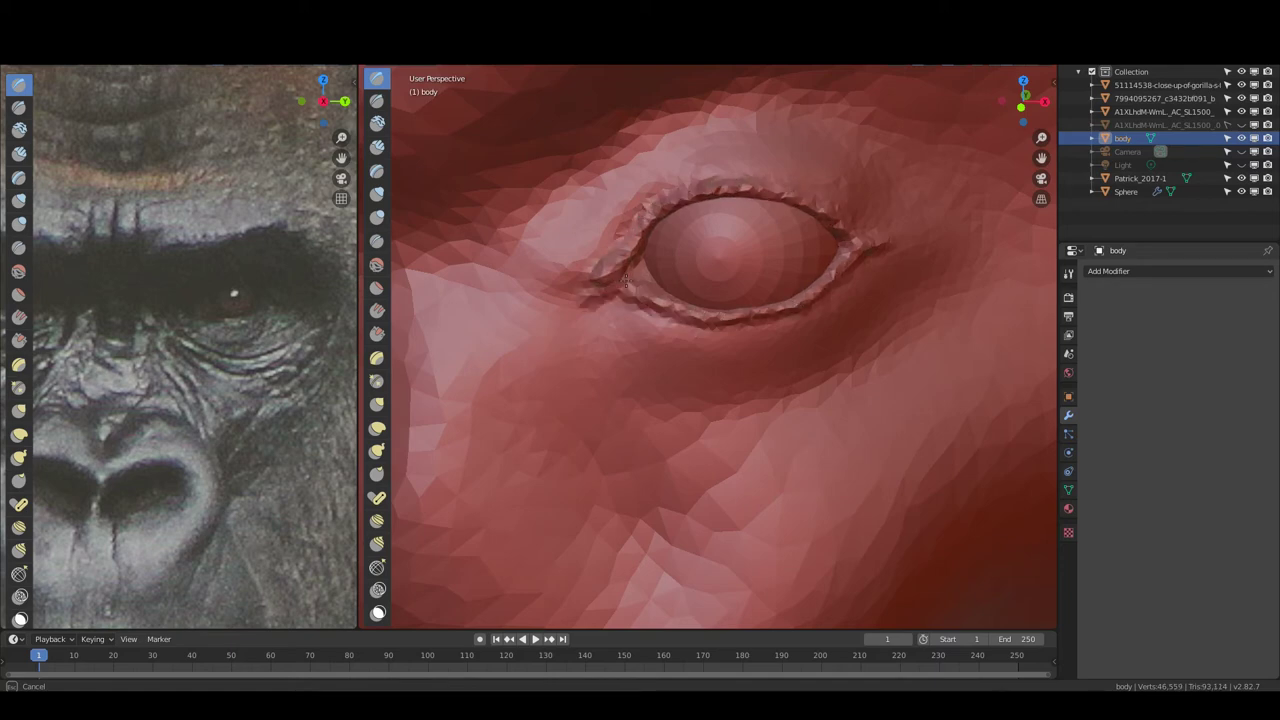
left_click_drag(751, 179, 796, 203)
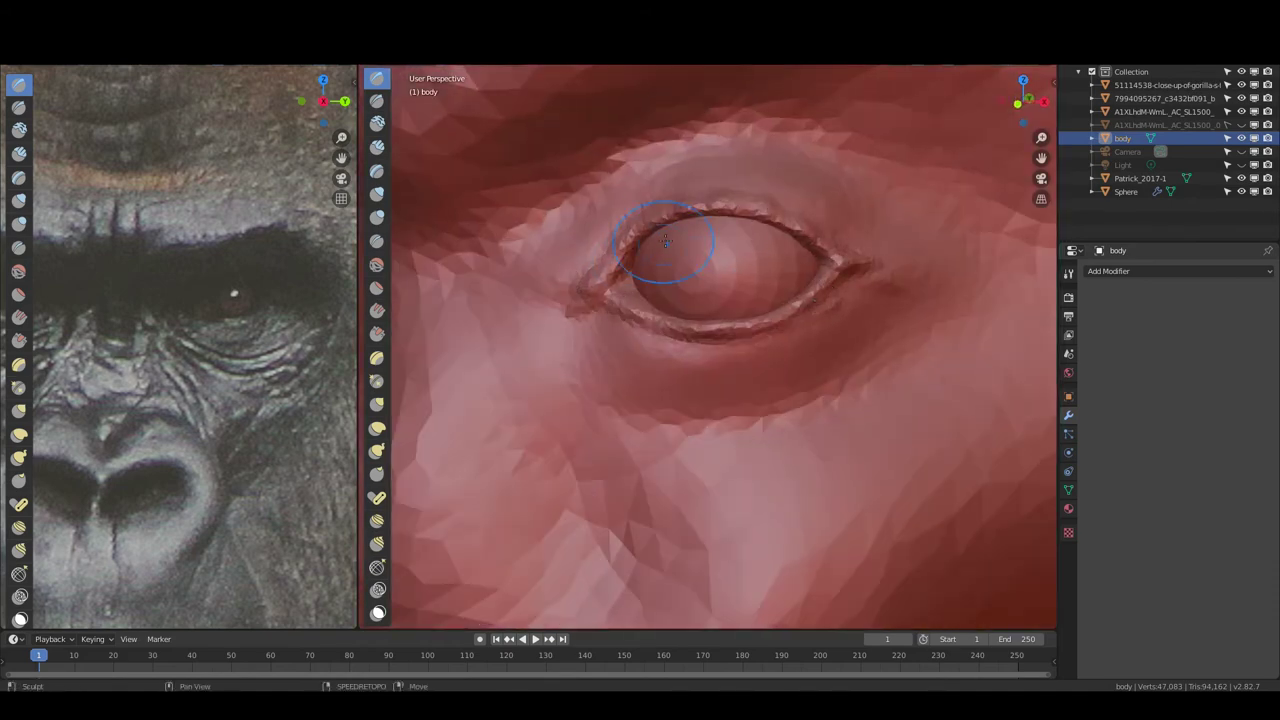
Build up raised rims along the upper lid, the eye corner and the lower lid
mouse_move(849, 271)
middle_mouse_down()
mouse_move(738, 215)
mouse_move(798, 246)
middle_mouse_up()
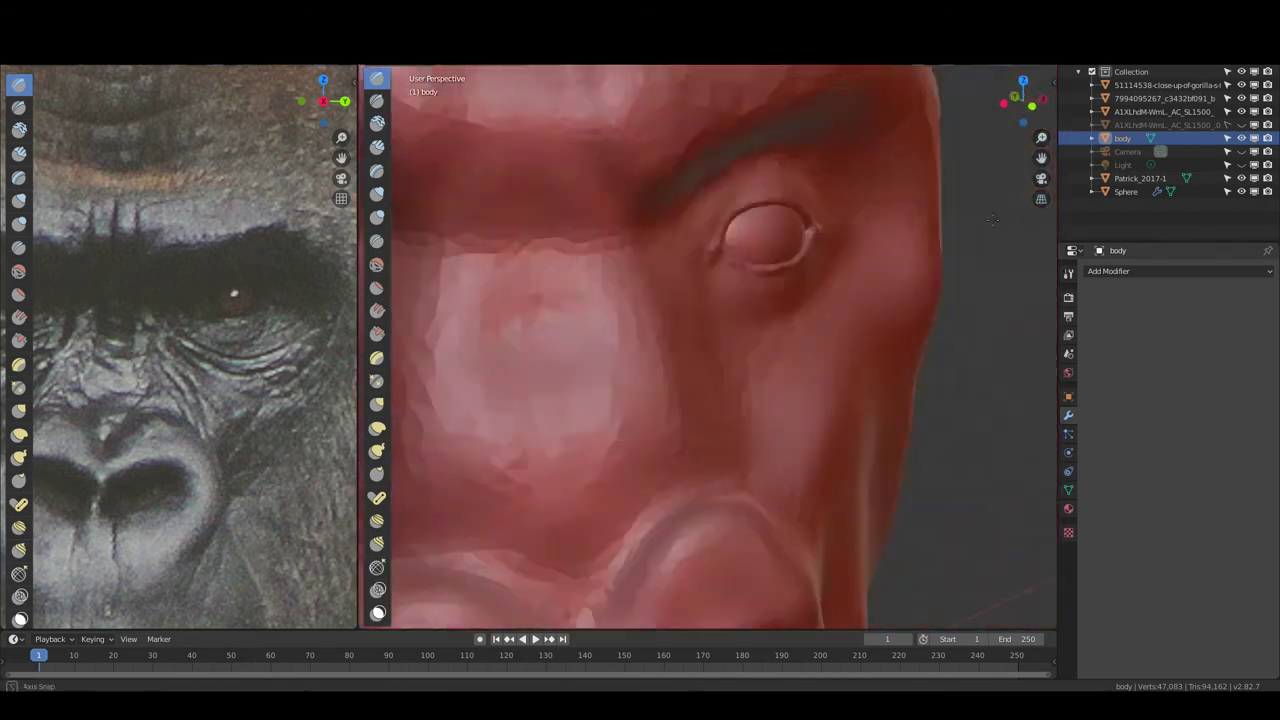
scroll(798, 246, "up", 5)
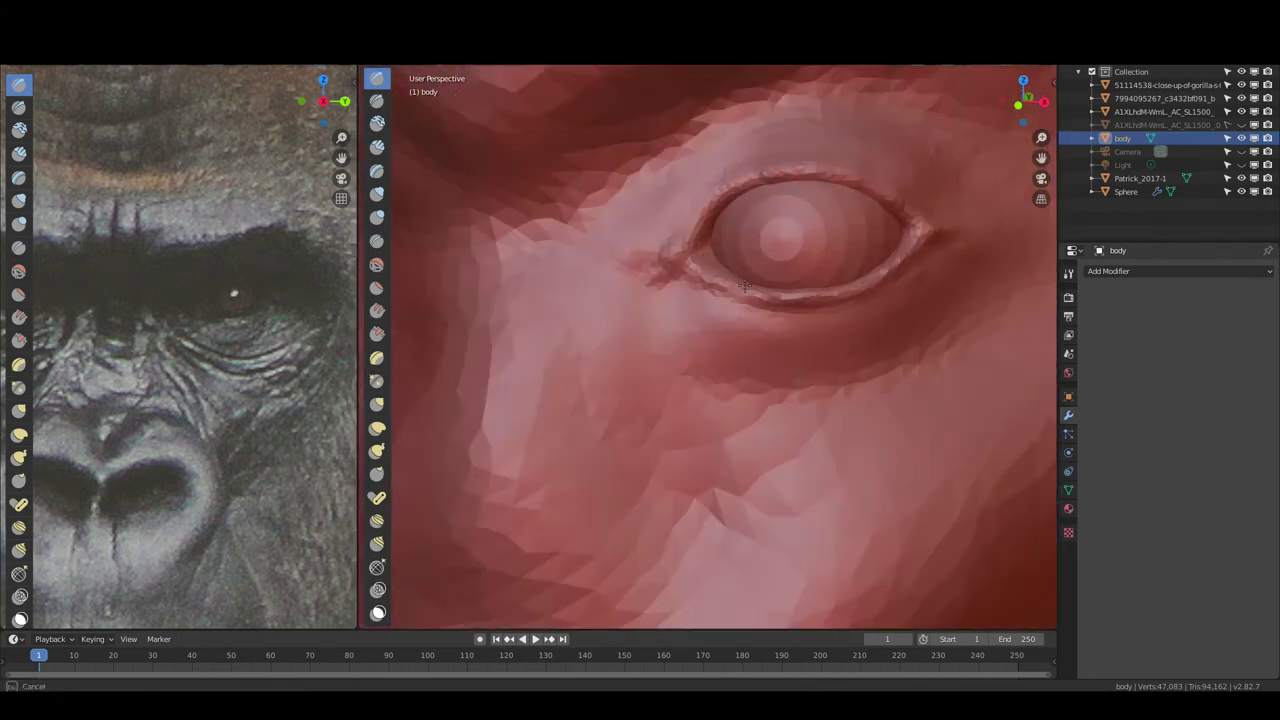
mouse_move(917, 222)
middle_mouse_down()
mouse_move(763, 166)
mouse_move(718, 226)
middle_mouse_up()
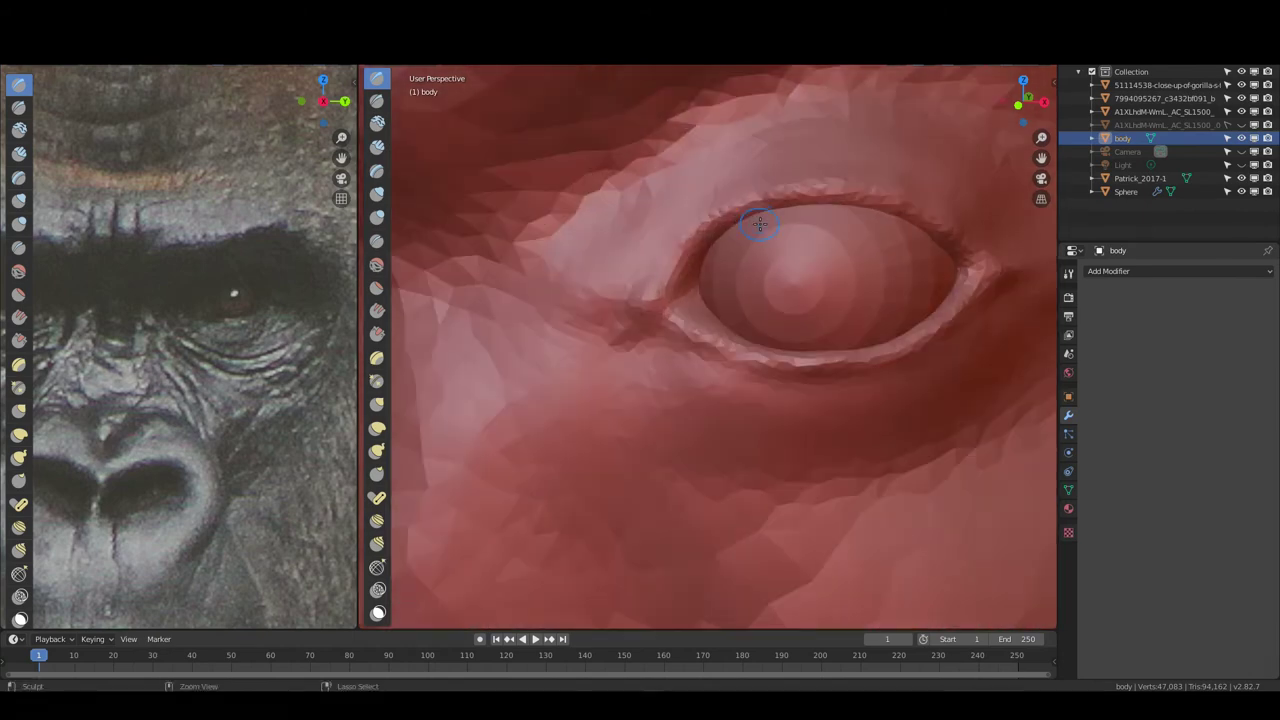
left_click_drag(718, 226, 915, 212)
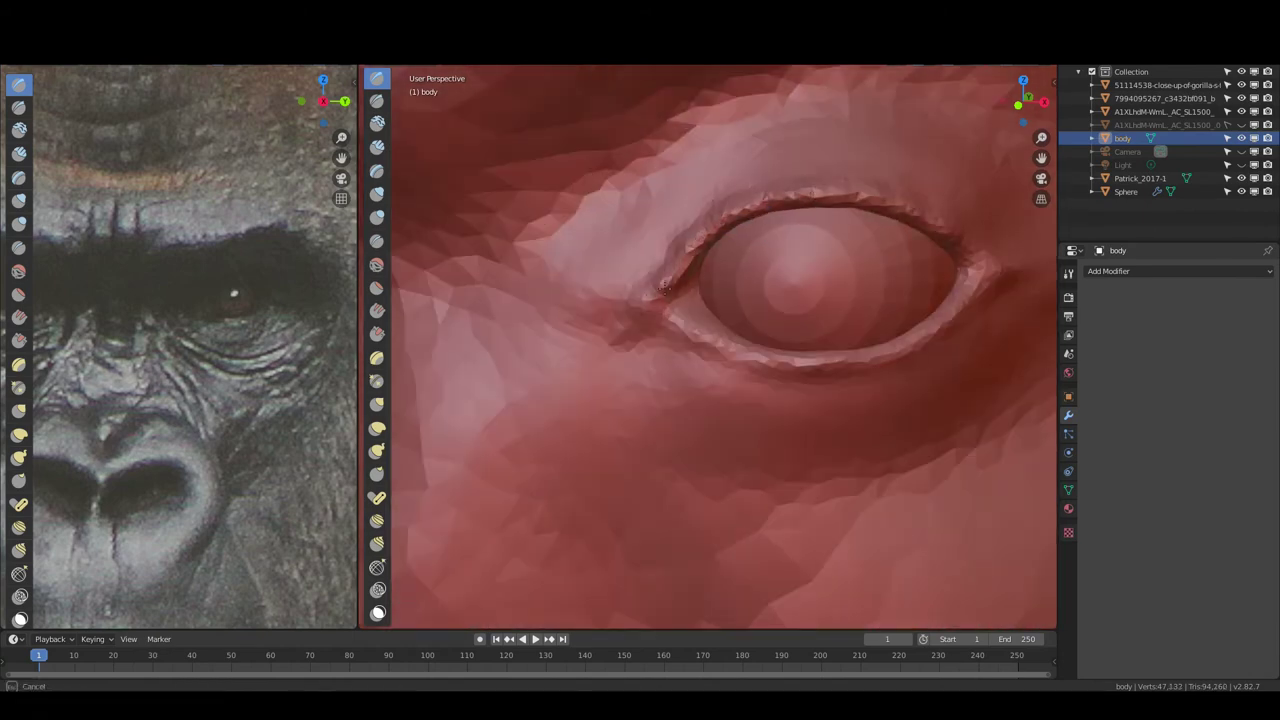
mouse_move(645, 285)
left_mouse_down()
mouse_move(710, 333)
mouse_move(950, 320)
mouse_move(930, 215)
mouse_move(680, 250)
mouse_move(757, 345)
mouse_move(905, 350)
mouse_move(1018, 272)
left_mouse_up()
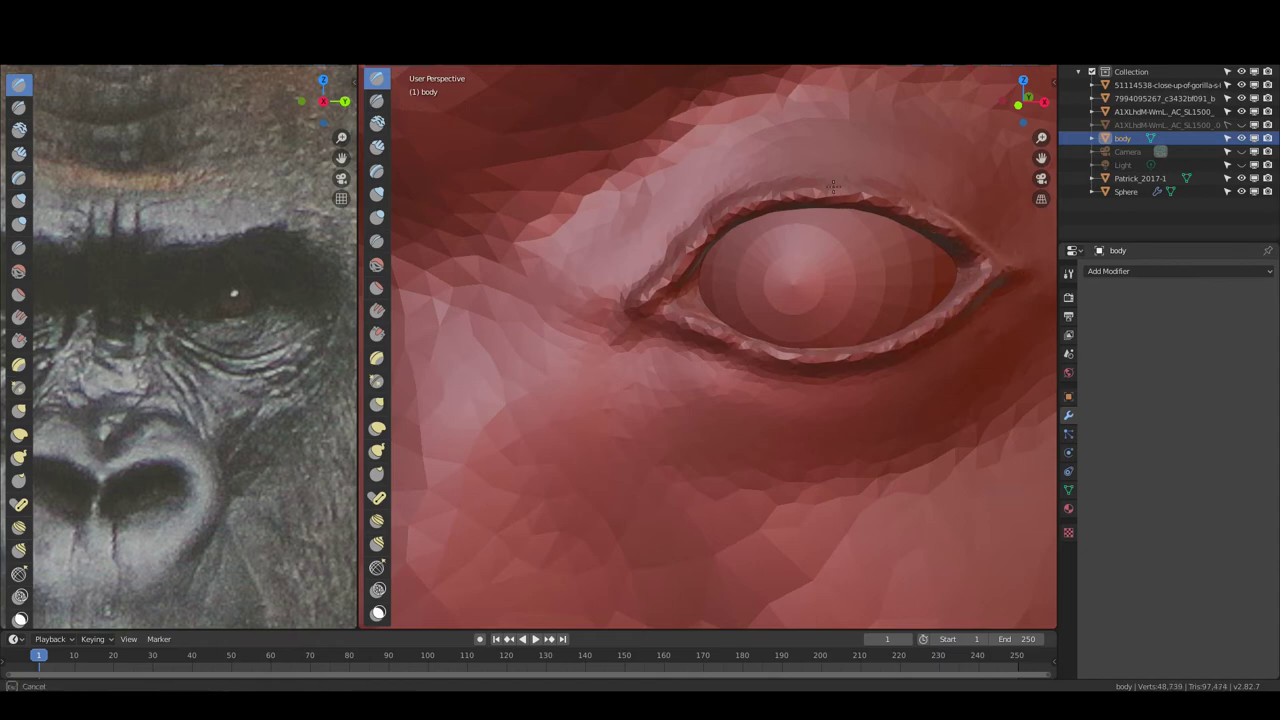
left_click_drag(648, 293, 800, 355)
scroll(800, 355, "down", 5)
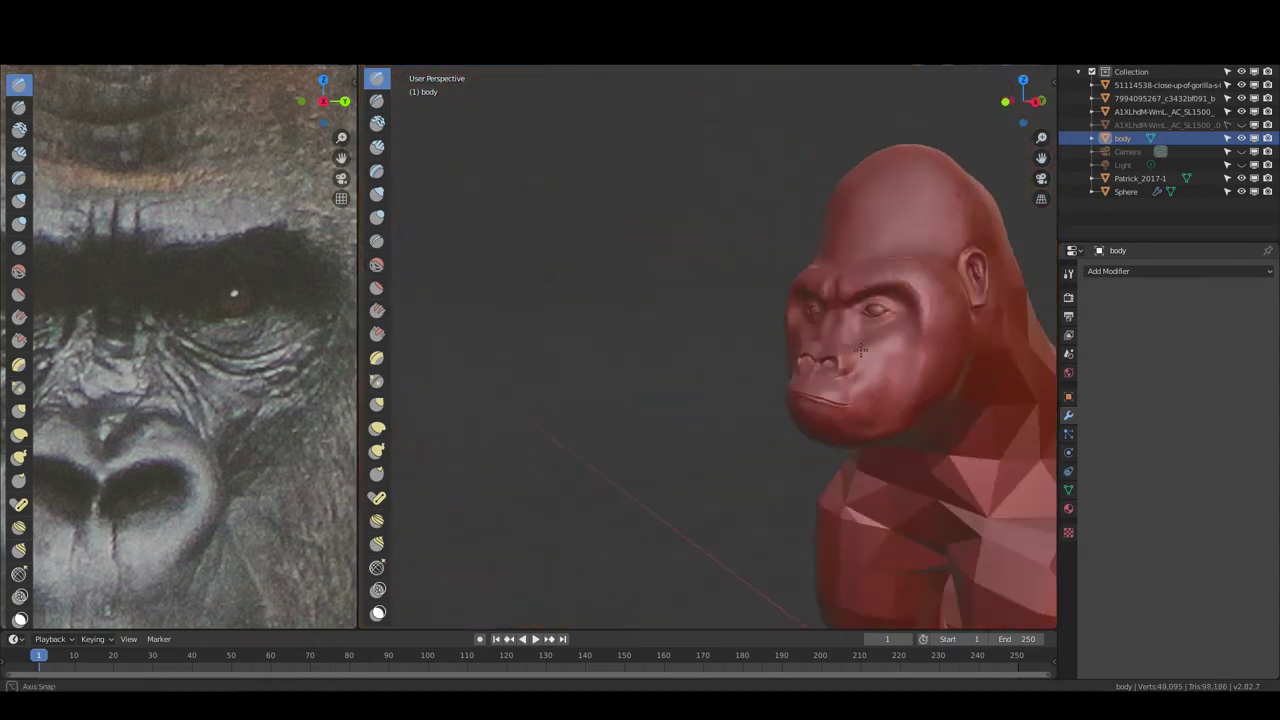
With the Clay brush, shape the area under the lower eyelid and smooth the brow
middle_click_drag(800, 355, 268, 330)
scroll(268, 330, "down", 3)
scroll(660, 255, "up", 3)
scroll(660, 255, "up", 5)
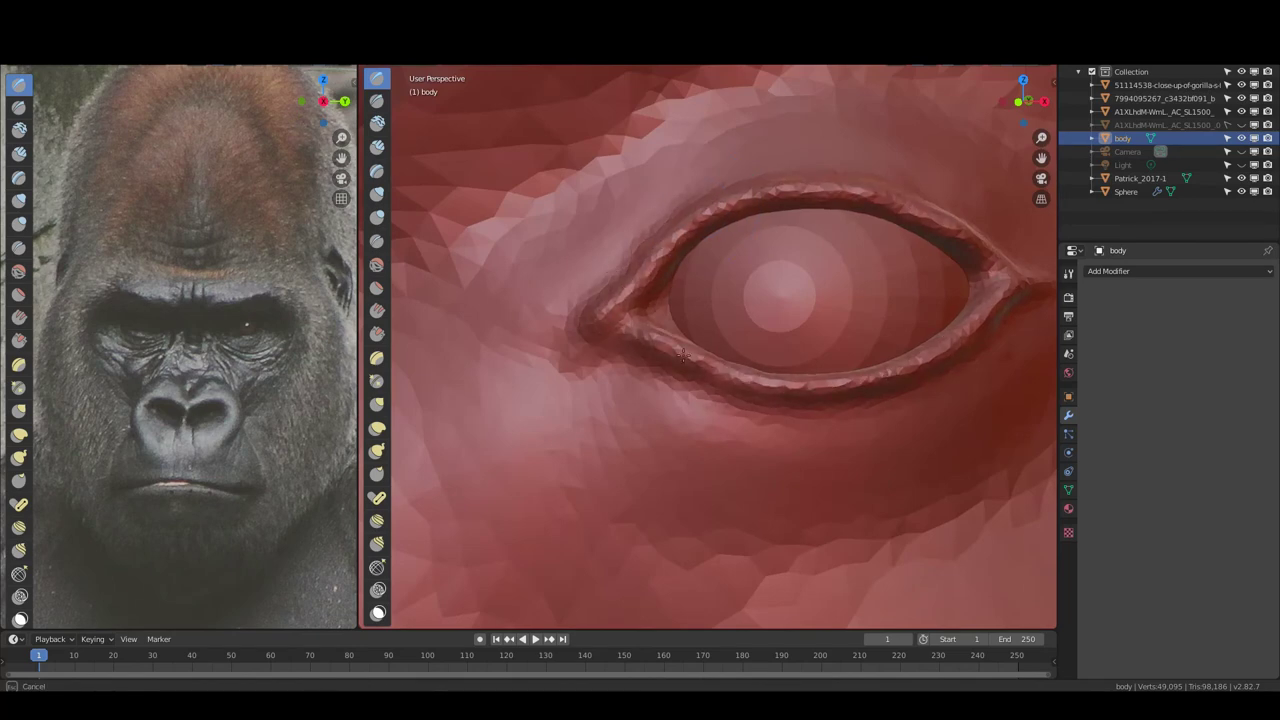
scroll(683, 355, "down", 5)
mouse_move(683, 355)
middle_mouse_down()
mouse_move(740, 222)
mouse_move(599, 165)
middle_mouse_up()
scroll(740, 222, "up", 5)
scroll(740, 222, "up", 3)
key("c")
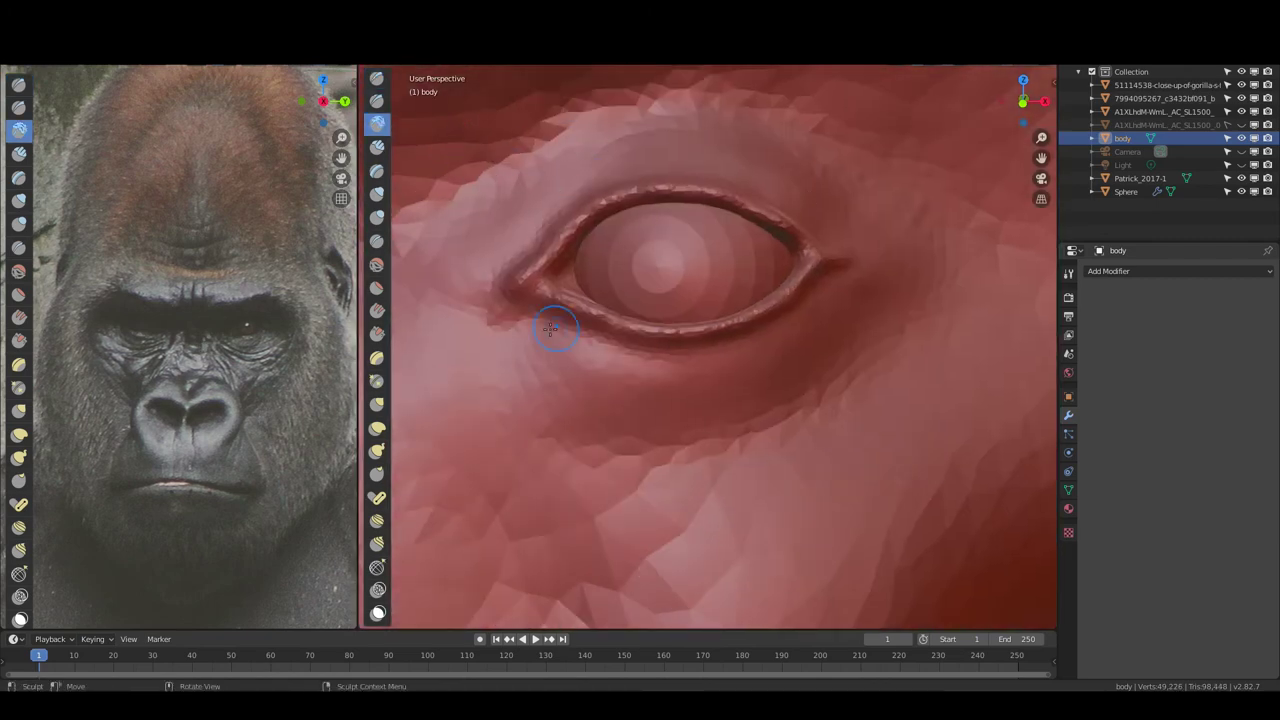
mouse_move(571, 371)
left_mouse_down("shift")
mouse_move(843, 338)
mouse_move(500, 385)
left_mouse_up("shift")
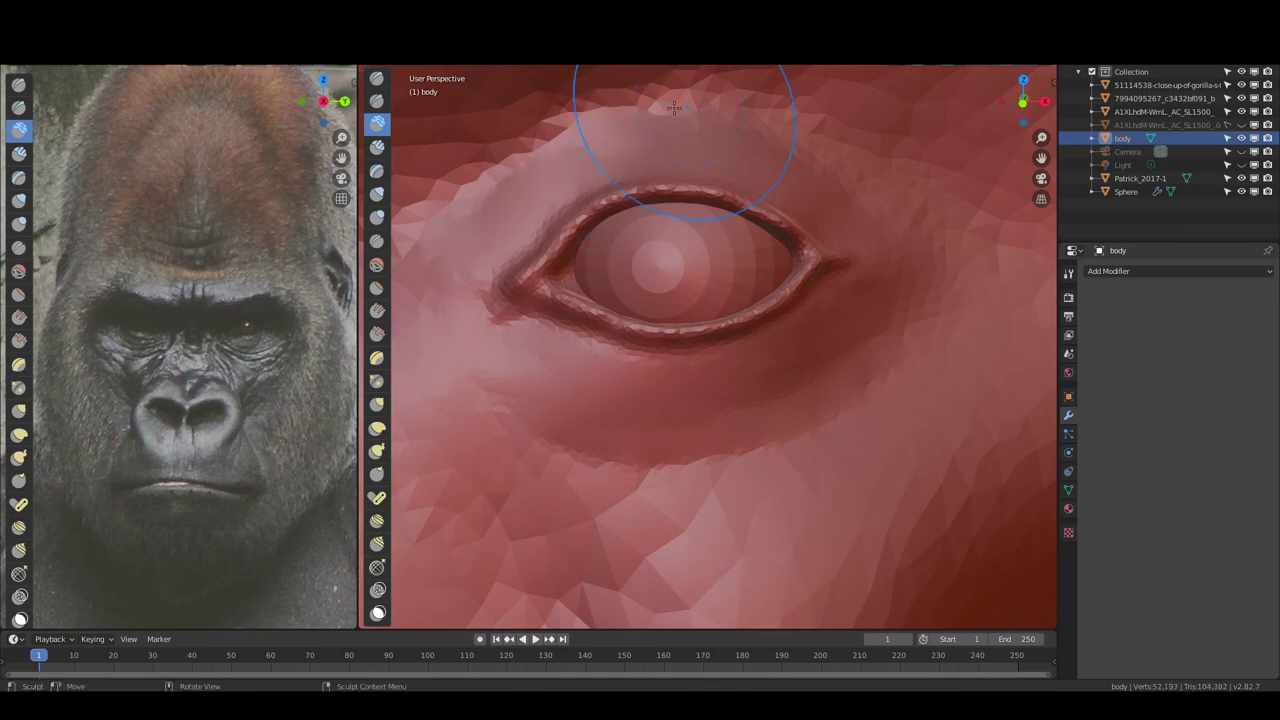
left_click_drag(600, 457, 812, 140, "shift")
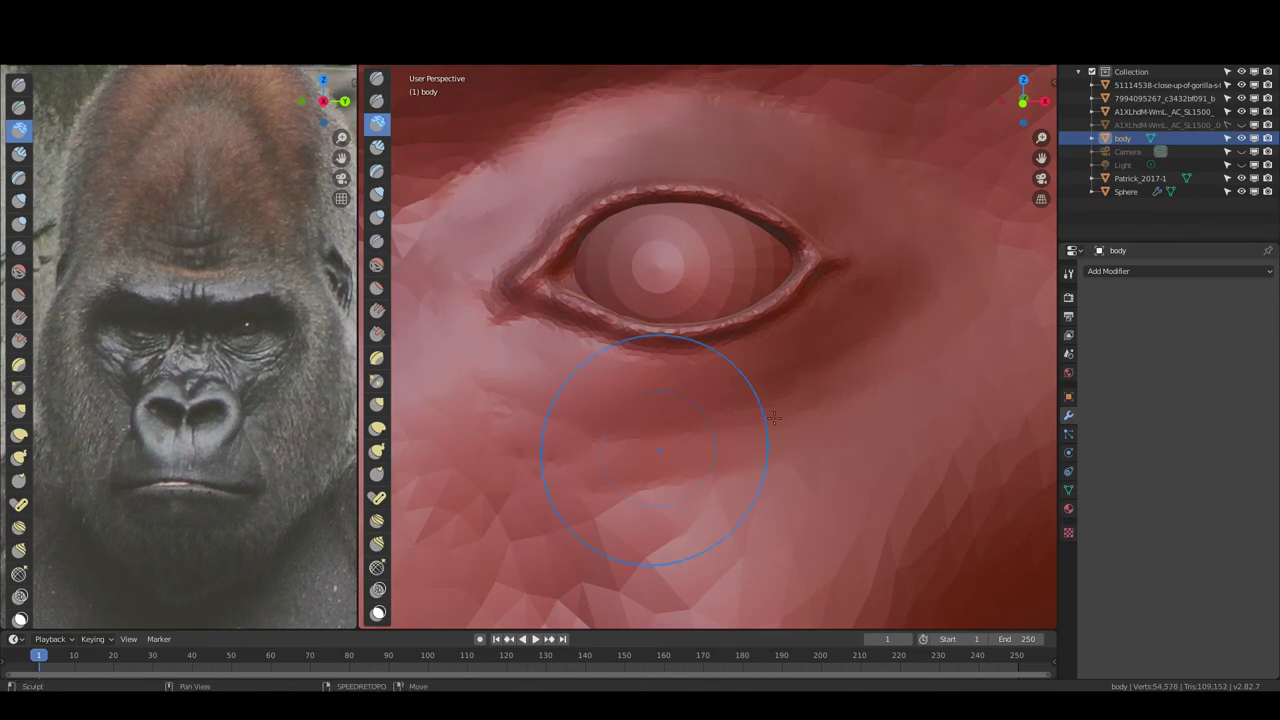
Sculpt the skin just below the eye, checking it from several angles
middle_click_drag(540, 354, 578, 304)
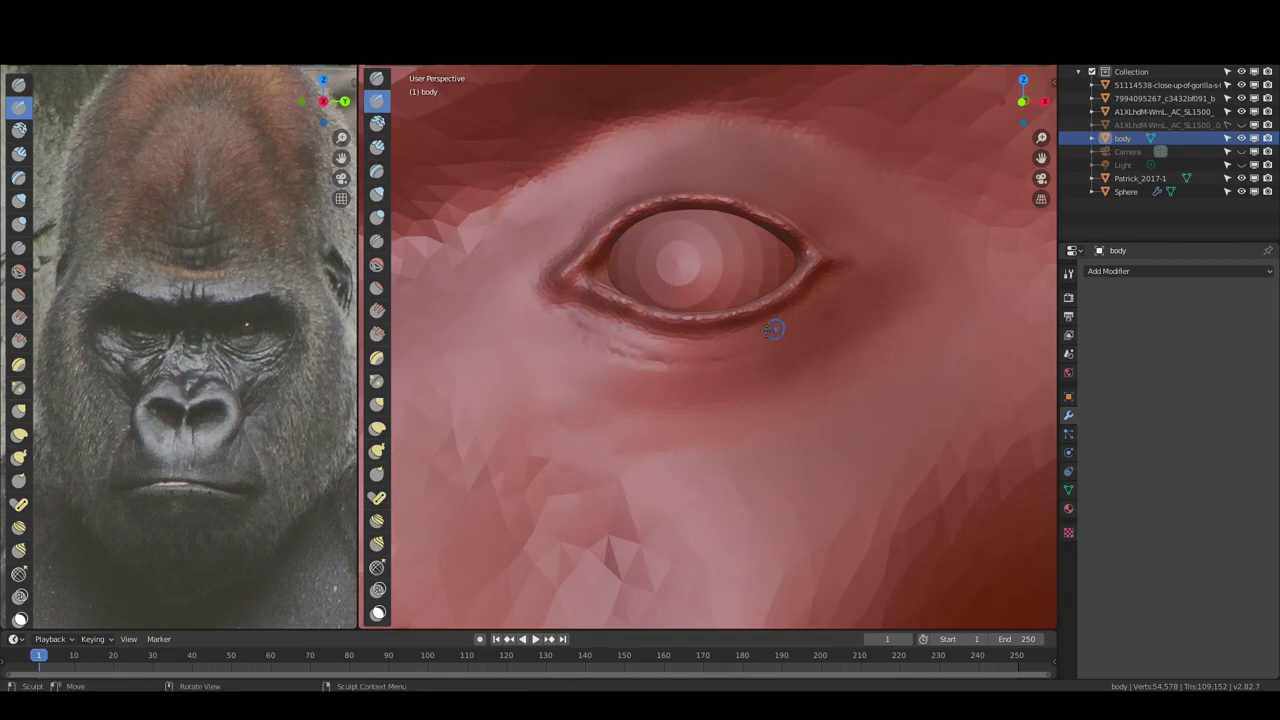
left_click_drag(773, 330, 615, 334)
scroll(917, 343, "down", 5)
scroll(700, 360, "up", 3)
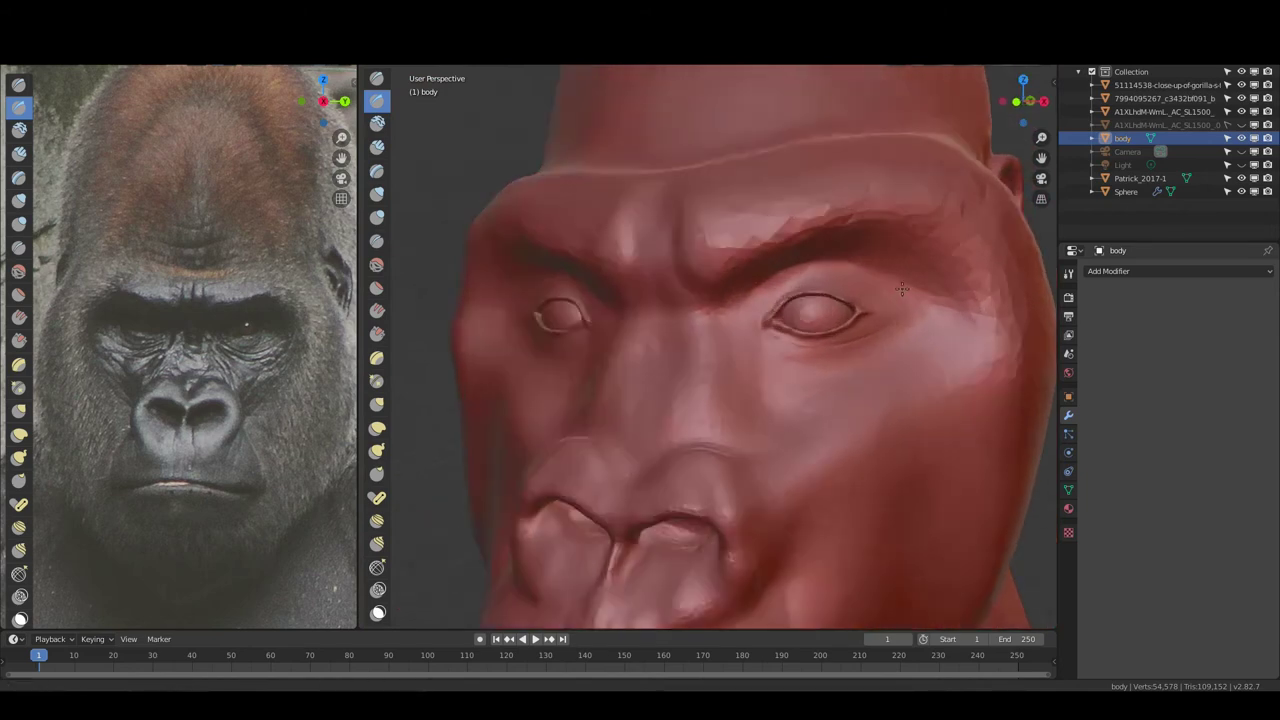
scroll(568, 383, "up", 3)
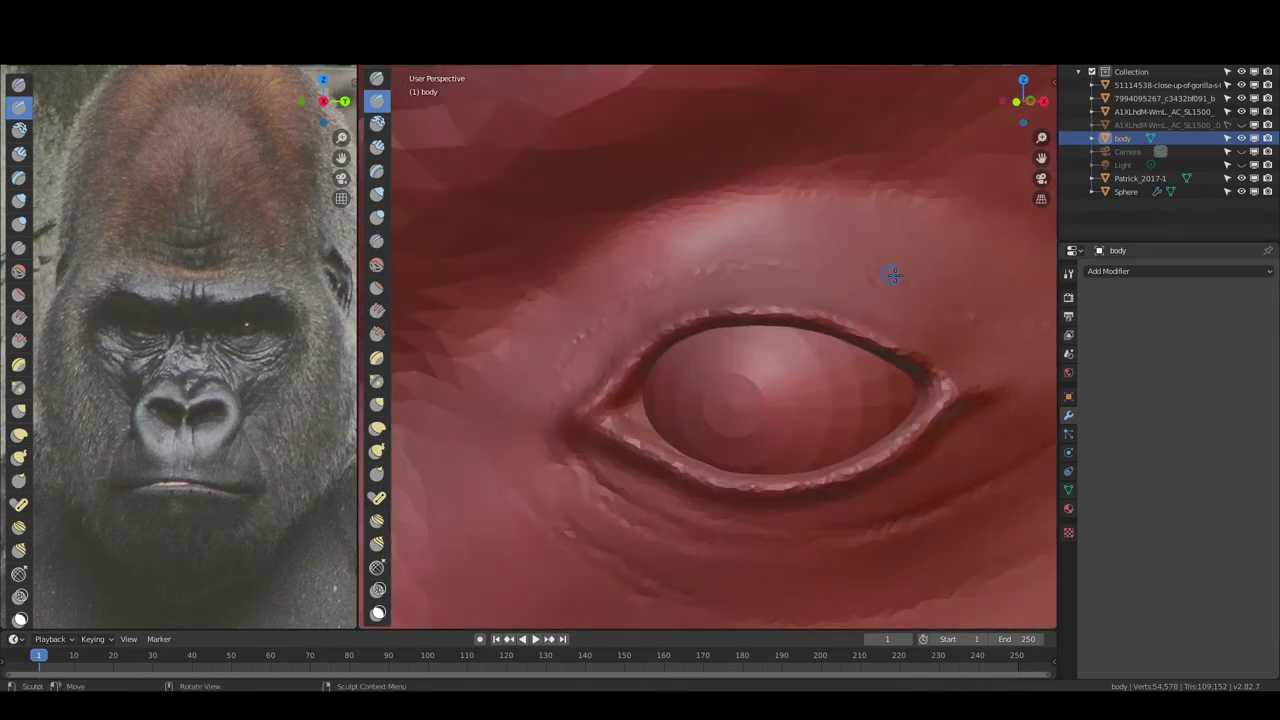
scroll(575, 362, "down", 3)
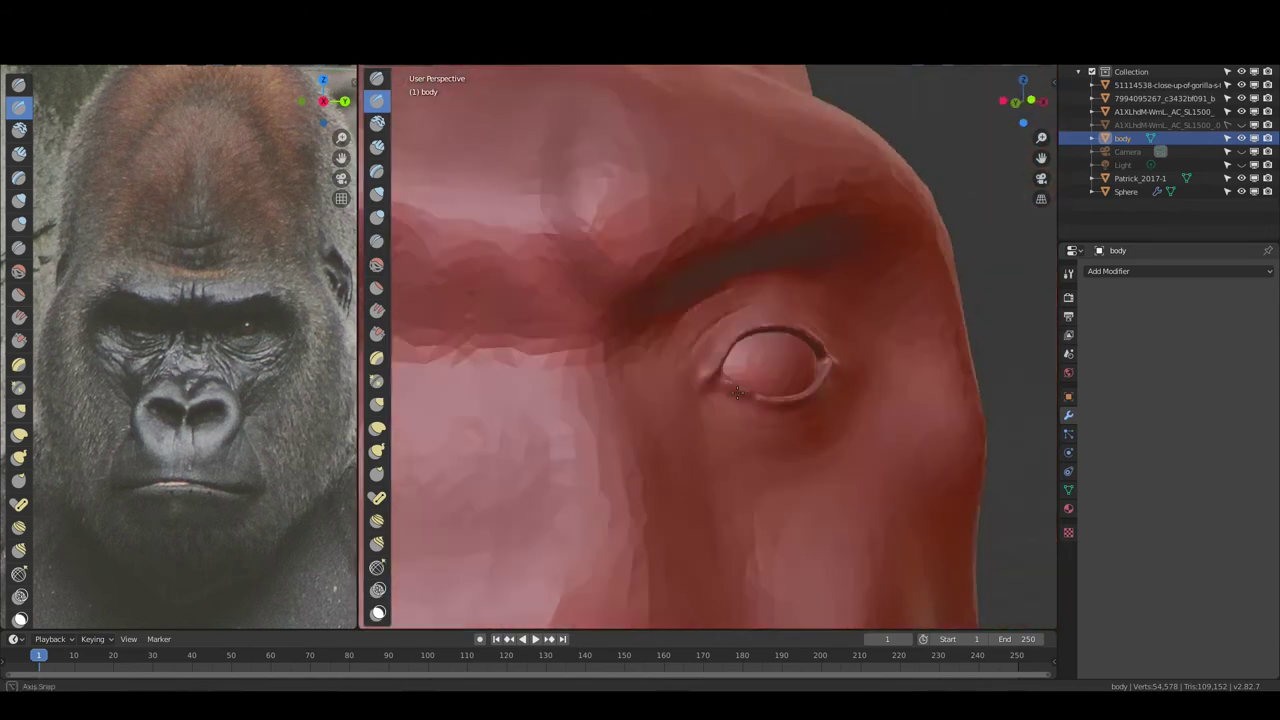
scroll(588, 372, "up", 3)
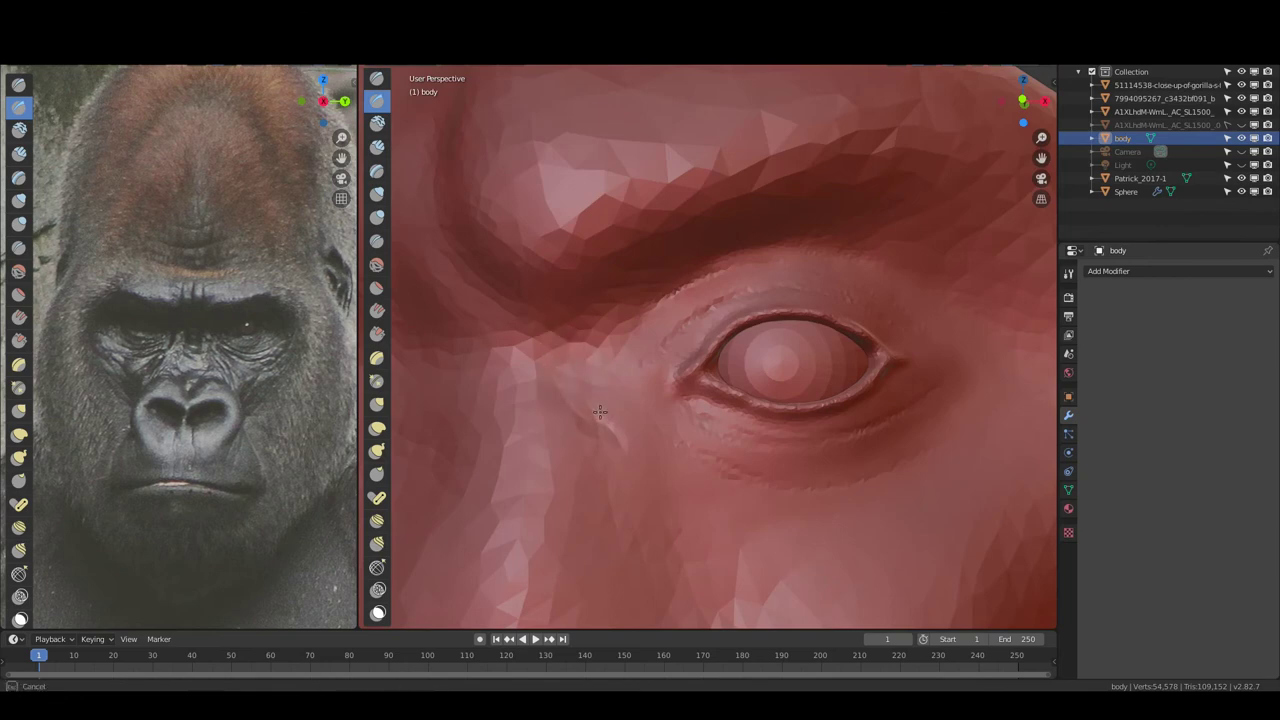
middle_click_drag(661, 421, 600, 395)
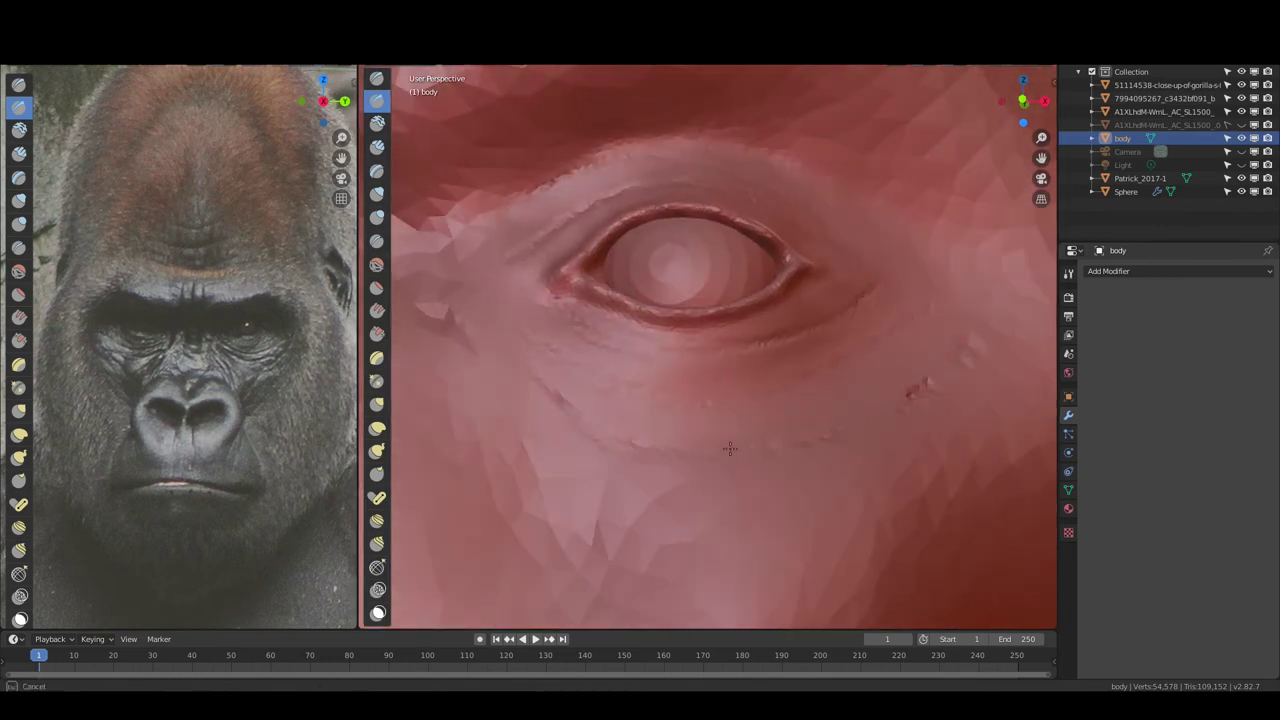
scroll(540, 470, "down", 3)
scroll(555, 410, "up", 3)
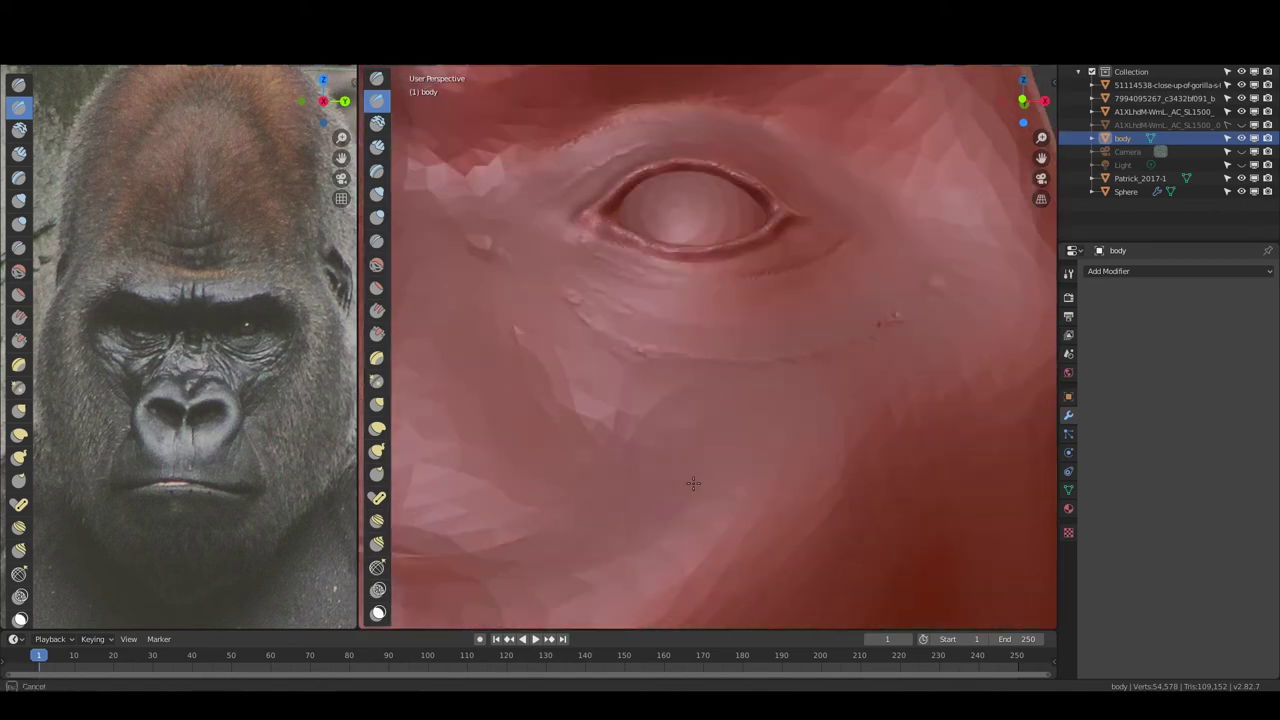
scroll(693, 483, "down", 3)
scroll(831, 315, "up", 3)
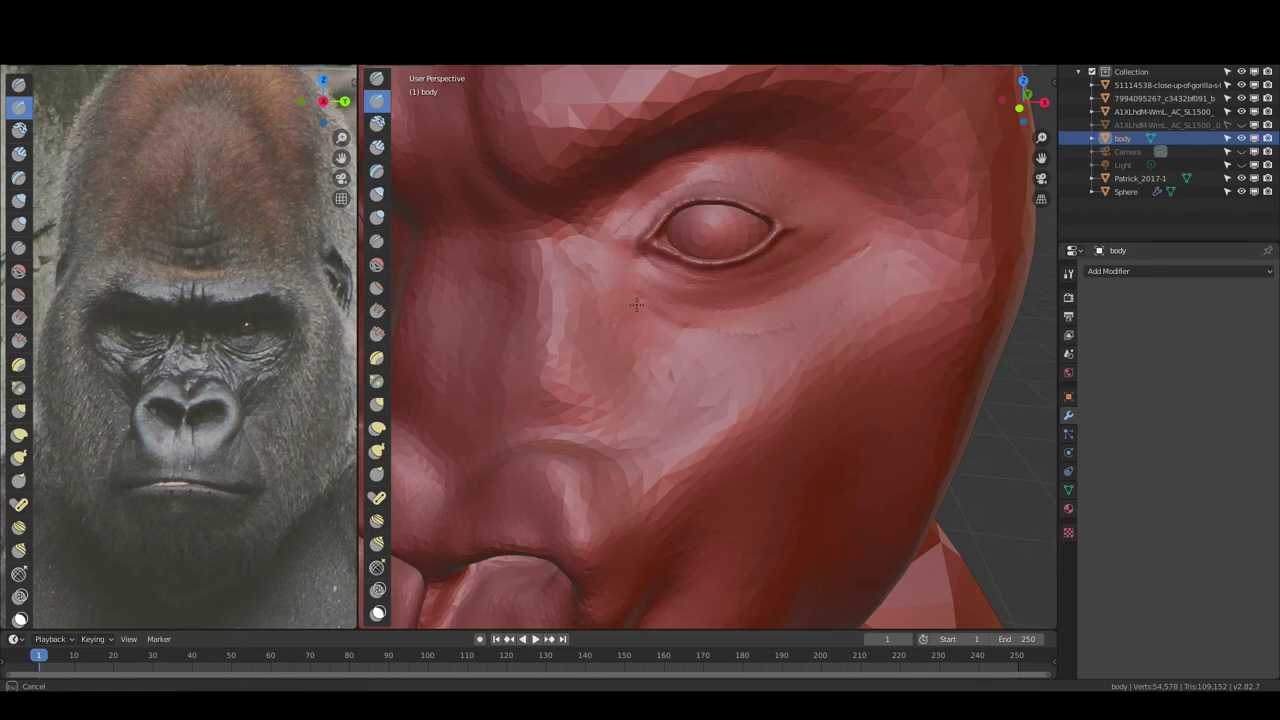
scroll(650, 290, "down", 4)
scroll(690, 260, "up", 3)
Switch brushes and carve wrinkles over the forehead, under the eye and across the cheek
middle_click_drag(700, 250, 718, 224)
key("c")
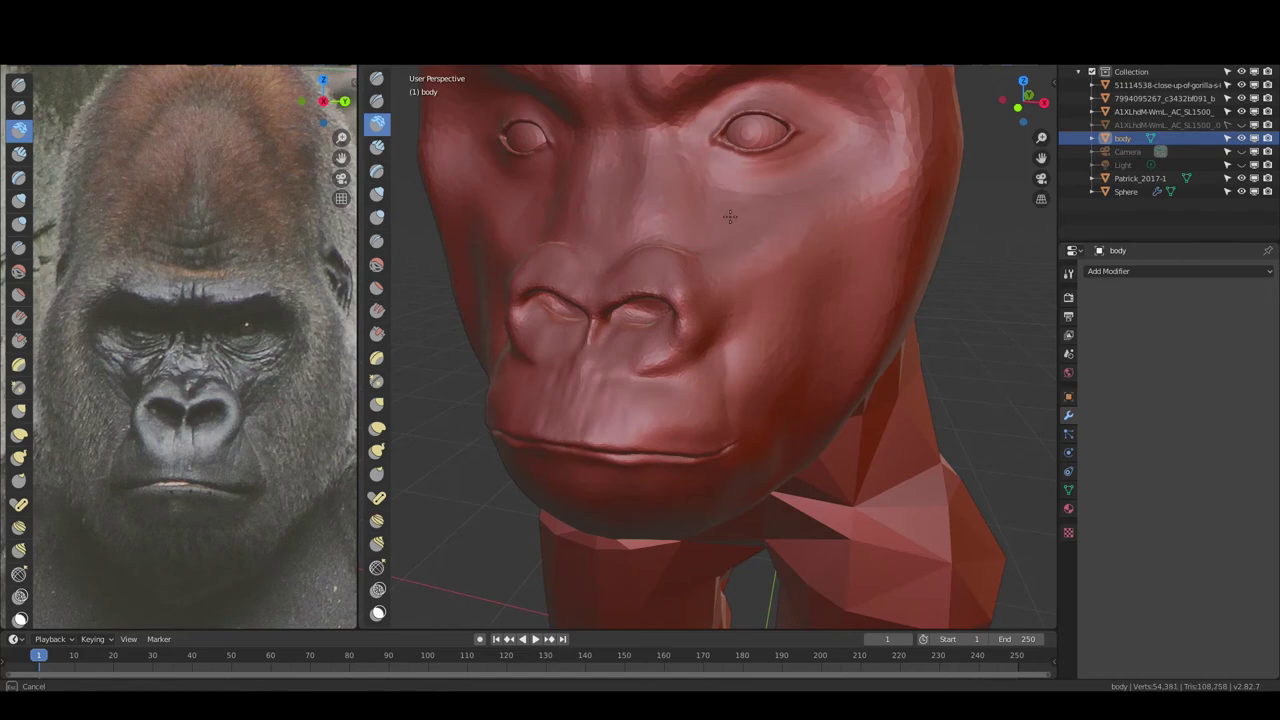
middle_click_drag(614, 111, 659, 152)
left_click_drag(654, 182, 642, 234)
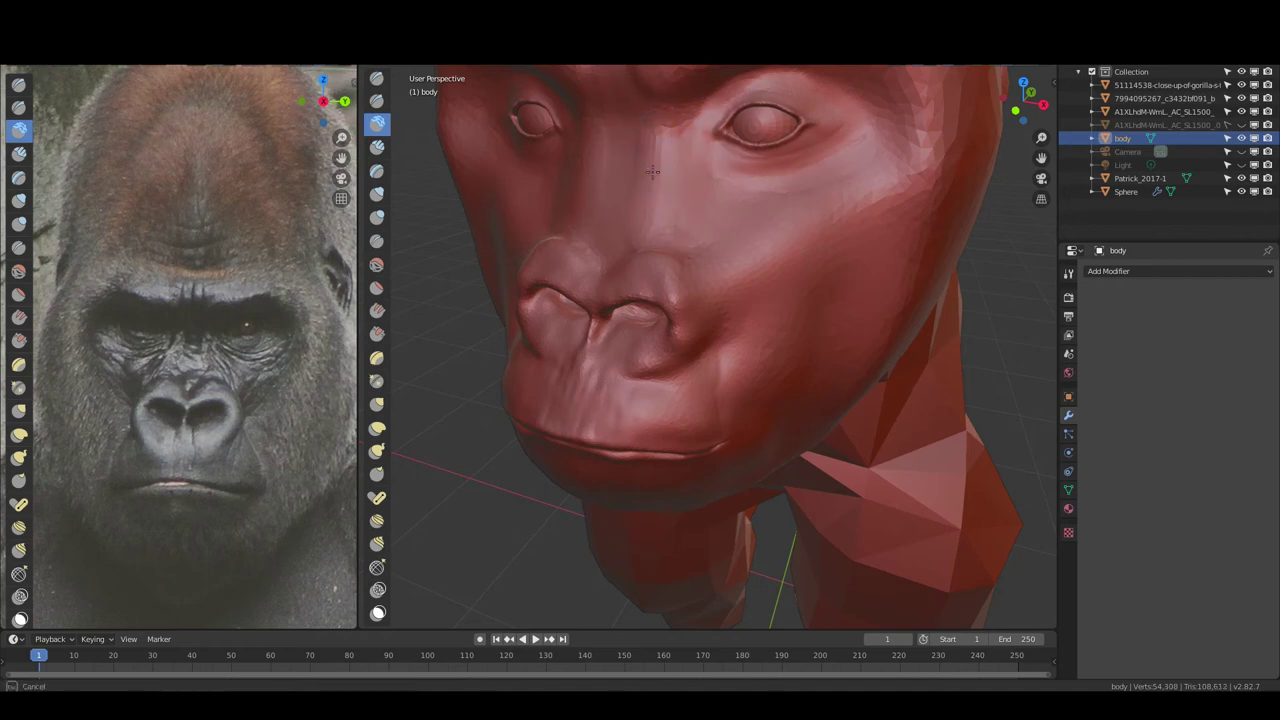
mouse_move(650, 128)
middle_mouse_down()
mouse_move(762, 215)
mouse_move(749, 166)
middle_mouse_up()
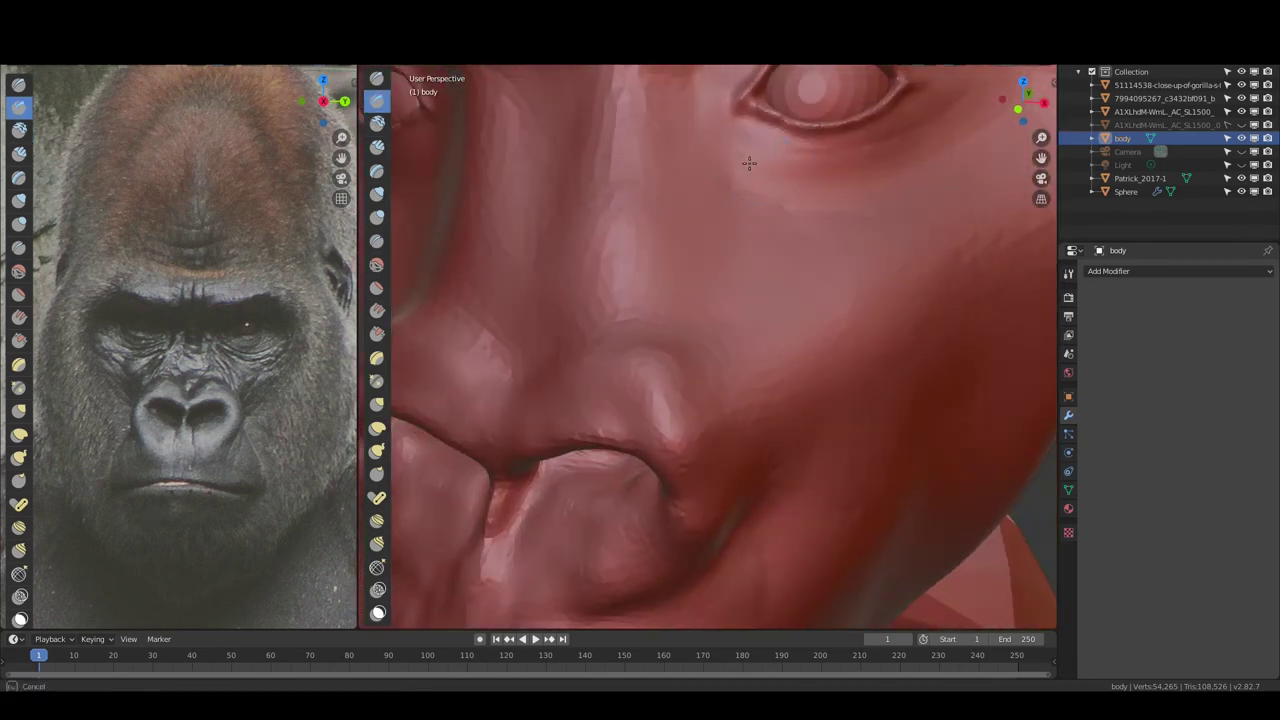
left_click_drag(733, 152, 887, 160)
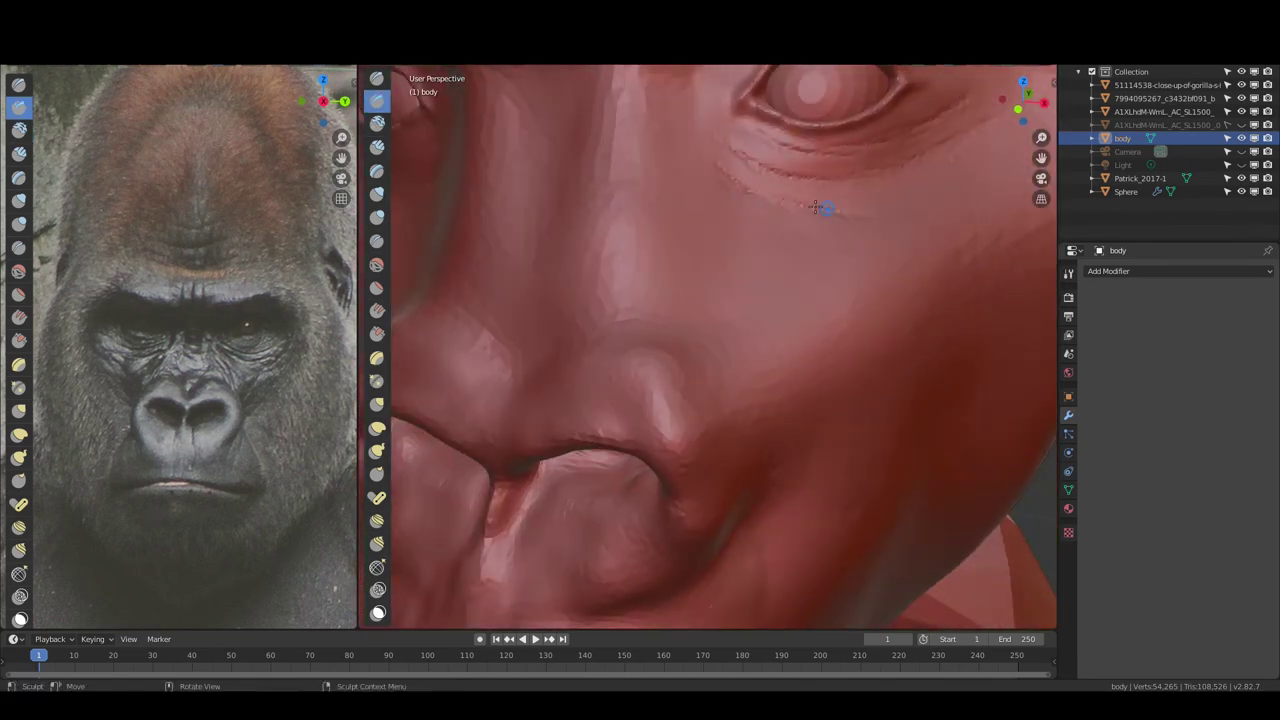
left_click_drag(752, 238, 828, 284)
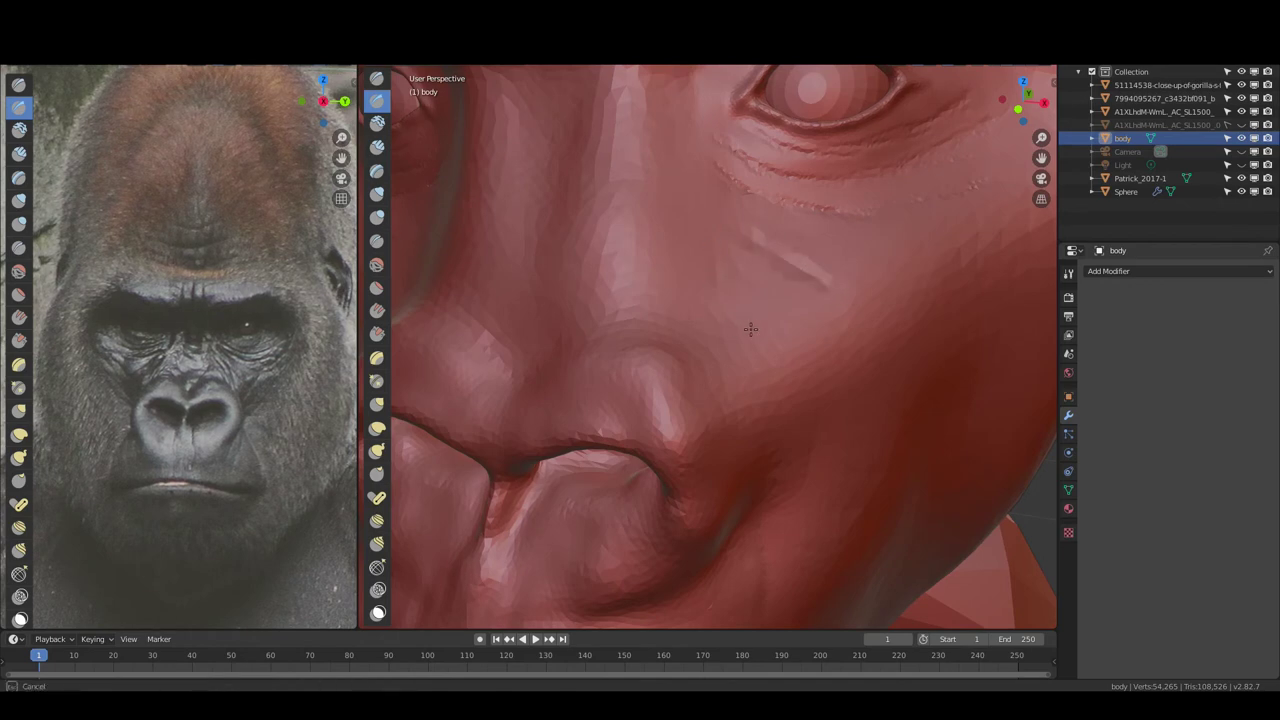
Carve a wrinkle crease above the upper eyelid
scroll(784, 290, "down", 2)
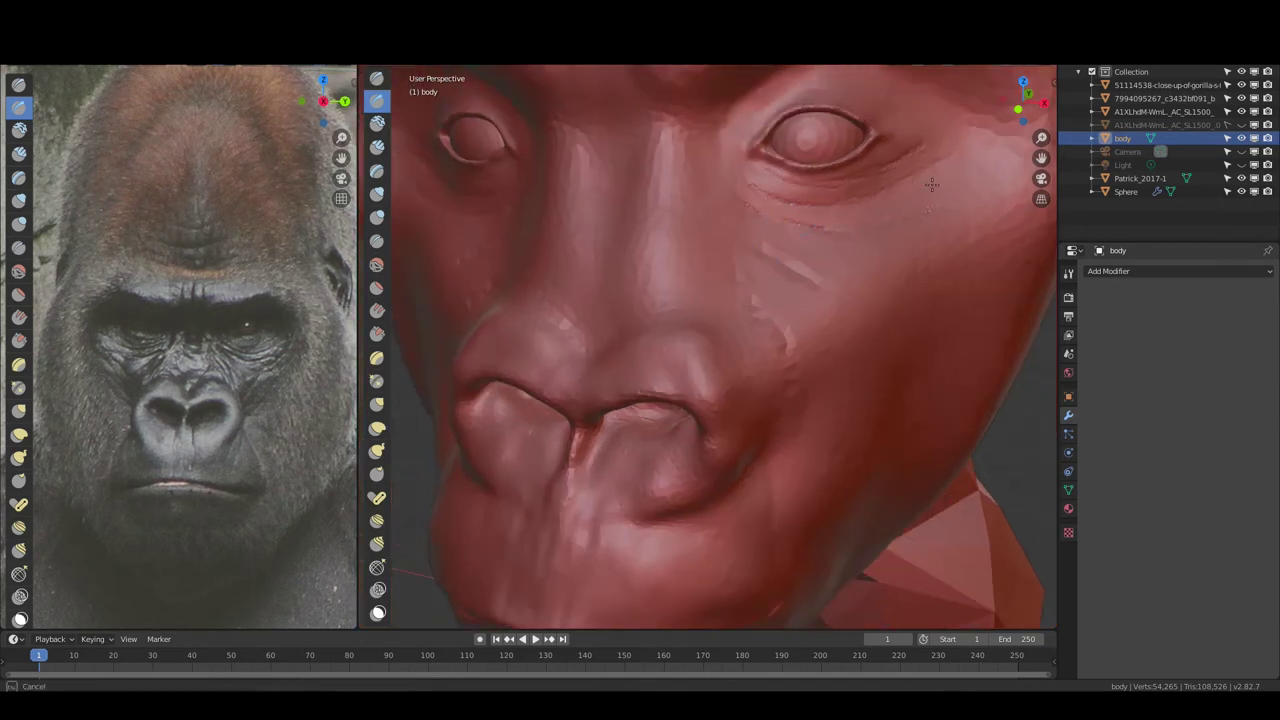
scroll(814, 288, "down", 3)
middle_click_drag(814, 286, 771, 271)
scroll(771, 271, "up", 5)
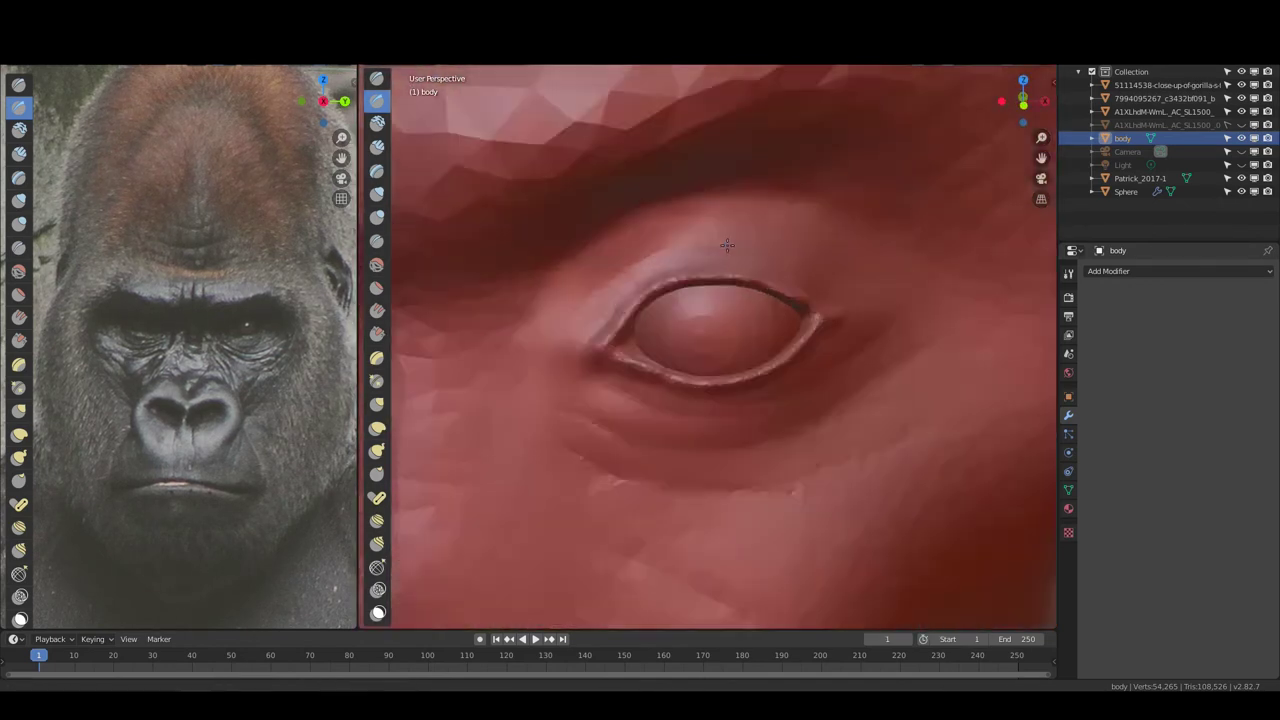
scroll(600, 301, "up", 3)
left_click_drag(560, 326, 858, 307)
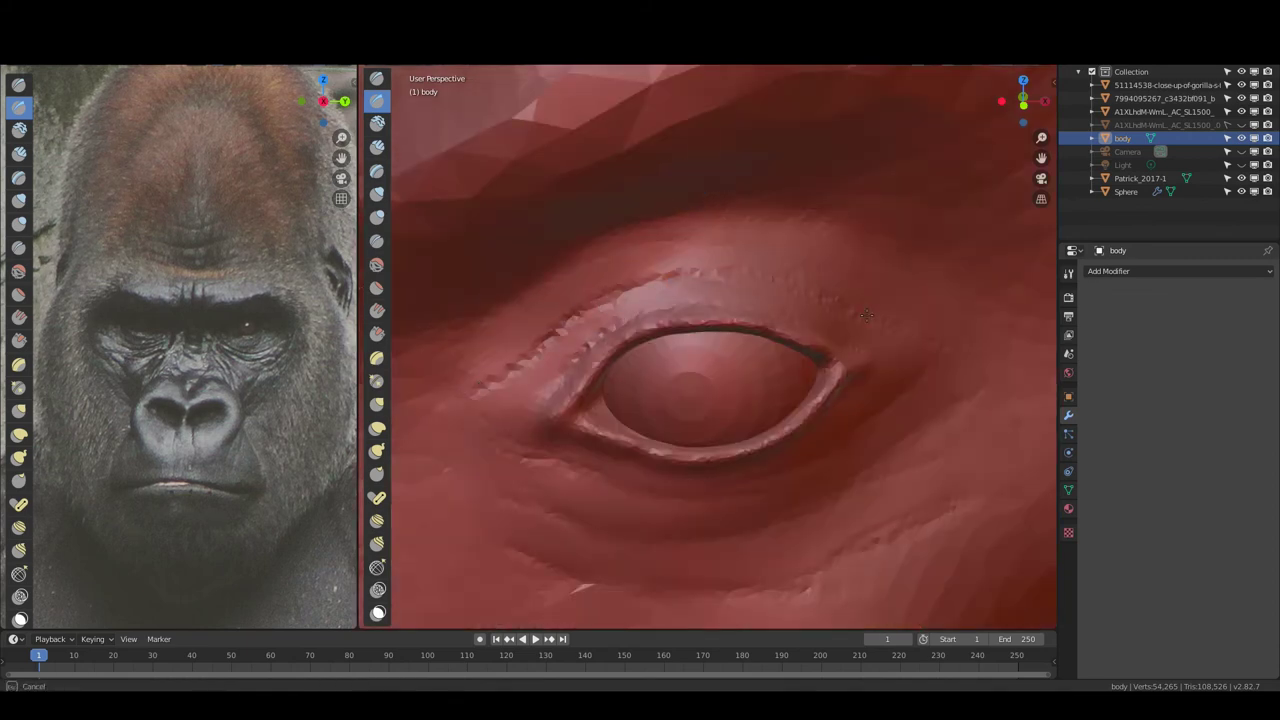
middle_click_drag(505, 437, 688, 481)
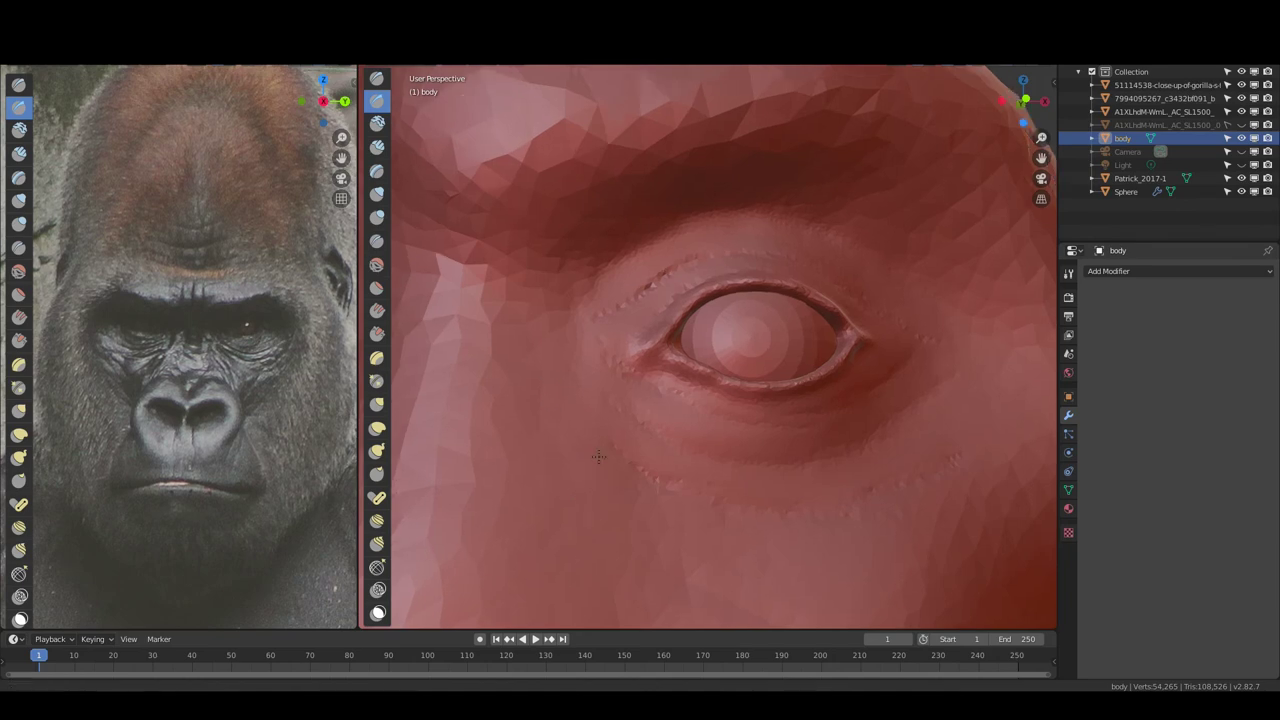
scroll(587, 410, "down", 4)
scroll(569, 508, "up", 5)
With the Draw brush, carve and deepen a wrinkle under the eye and soften the surrounding skin
key("x")
left_click_drag(617, 422, 680, 490)
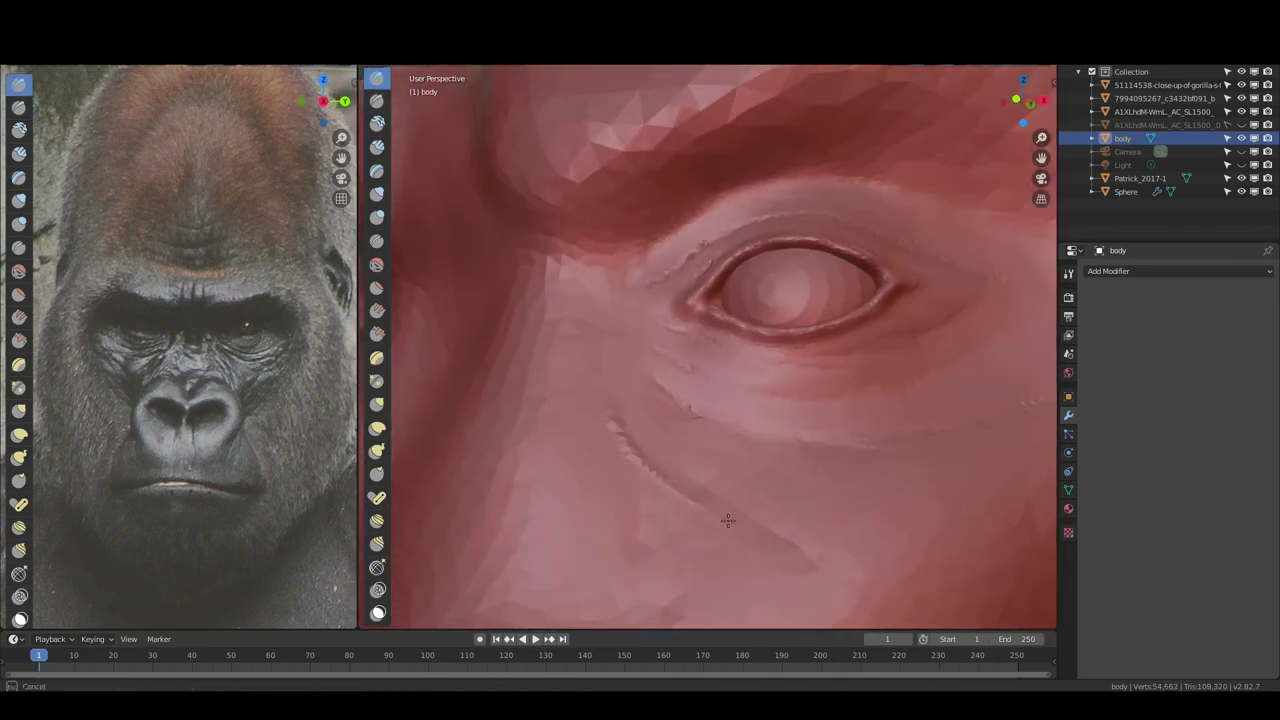
middle_click_drag(680, 490, 649, 292)
middle_click_drag(591, 343, 612, 360)
left_click_drag(612, 360, 574, 314)
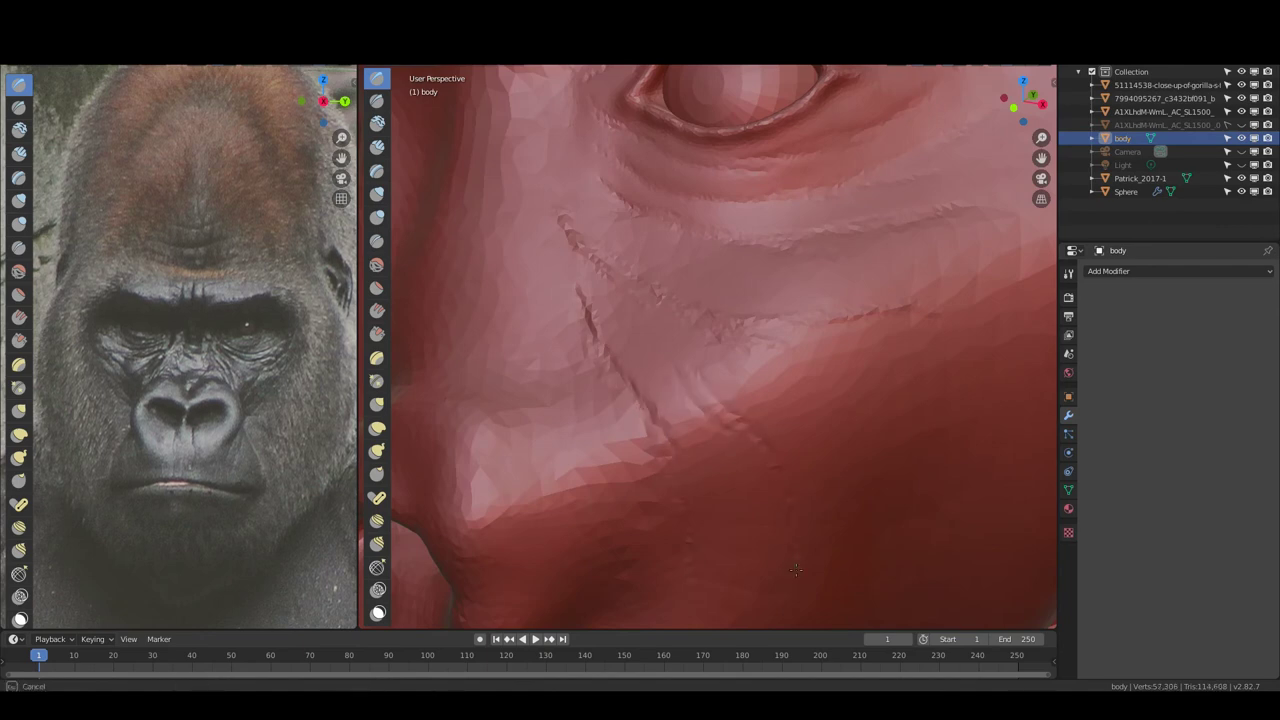
middle_click_drag(795, 569, 576, 224)
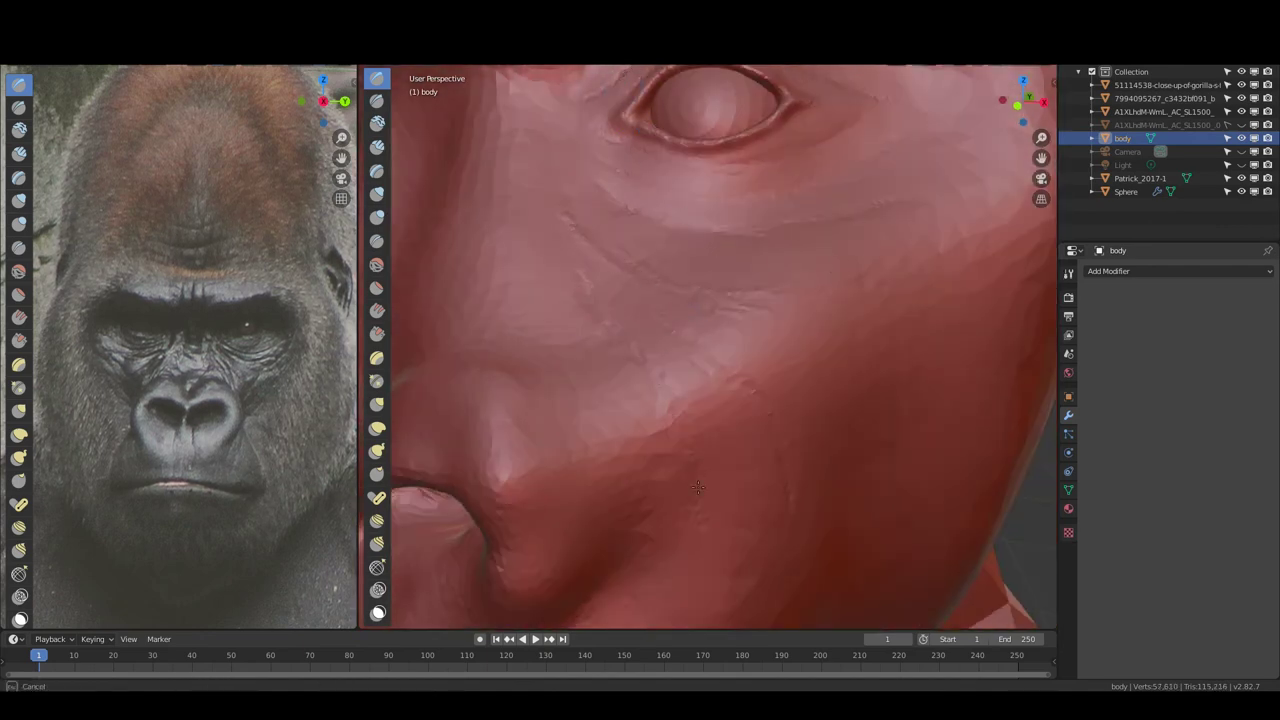
middle_click_drag(698, 487, 589, 331)
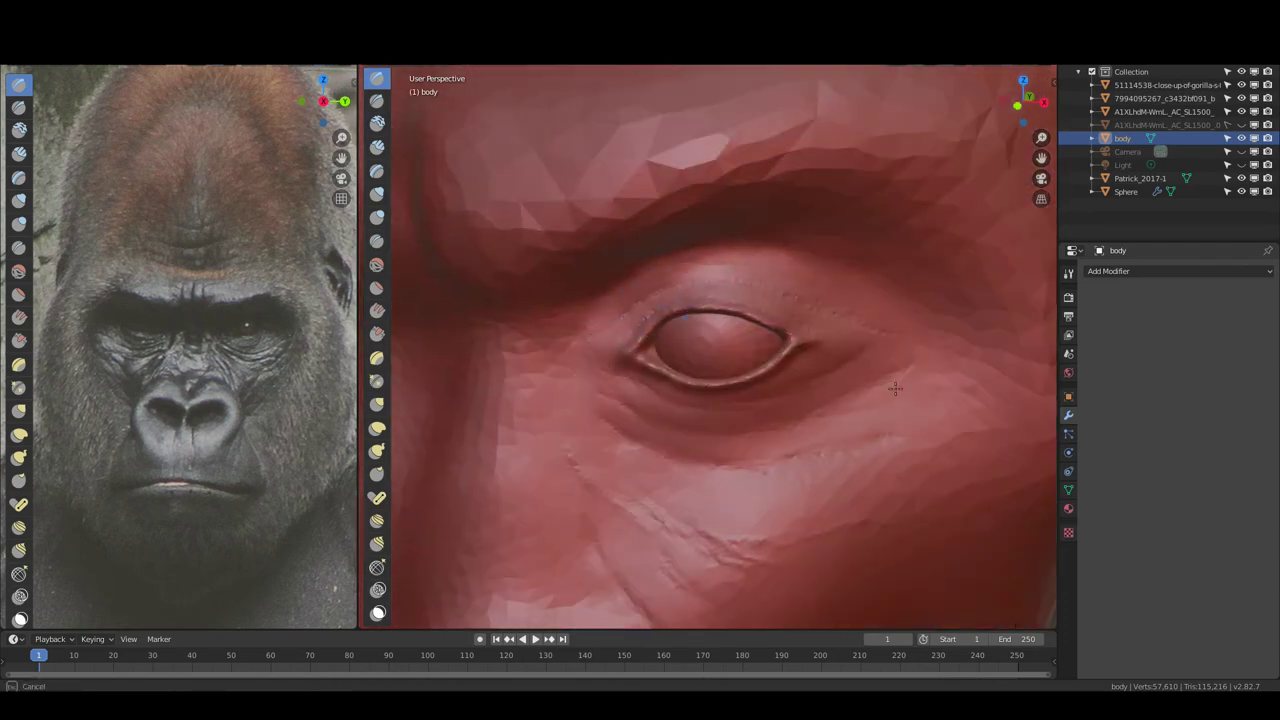
Add several small creases below, beside and above-right of the eye and lower on the cheek
scroll(799, 542, "down", 5)
middle_click_drag(714, 428, 714, 380)
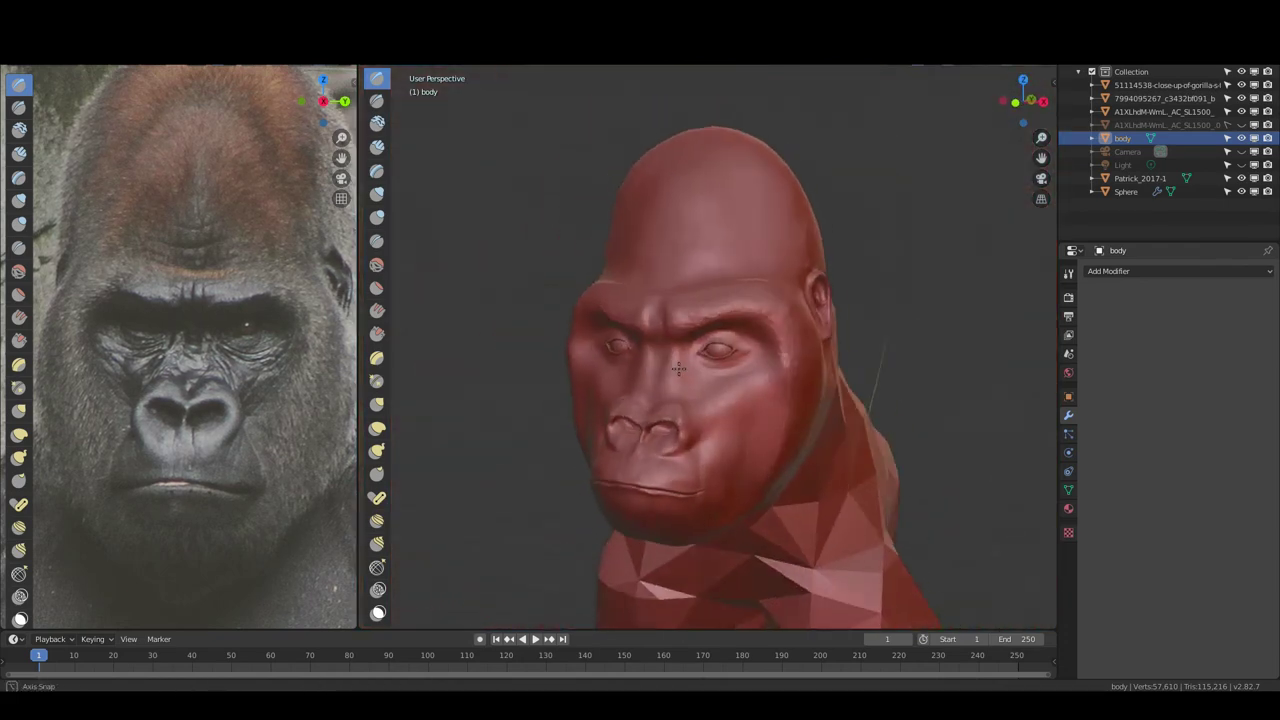
scroll(714, 380, "up", 5)
mouse_move(714, 329)
middle_mouse_down("shift")
mouse_move(573, 418)
mouse_move(531, 297)
middle_mouse_up("shift")
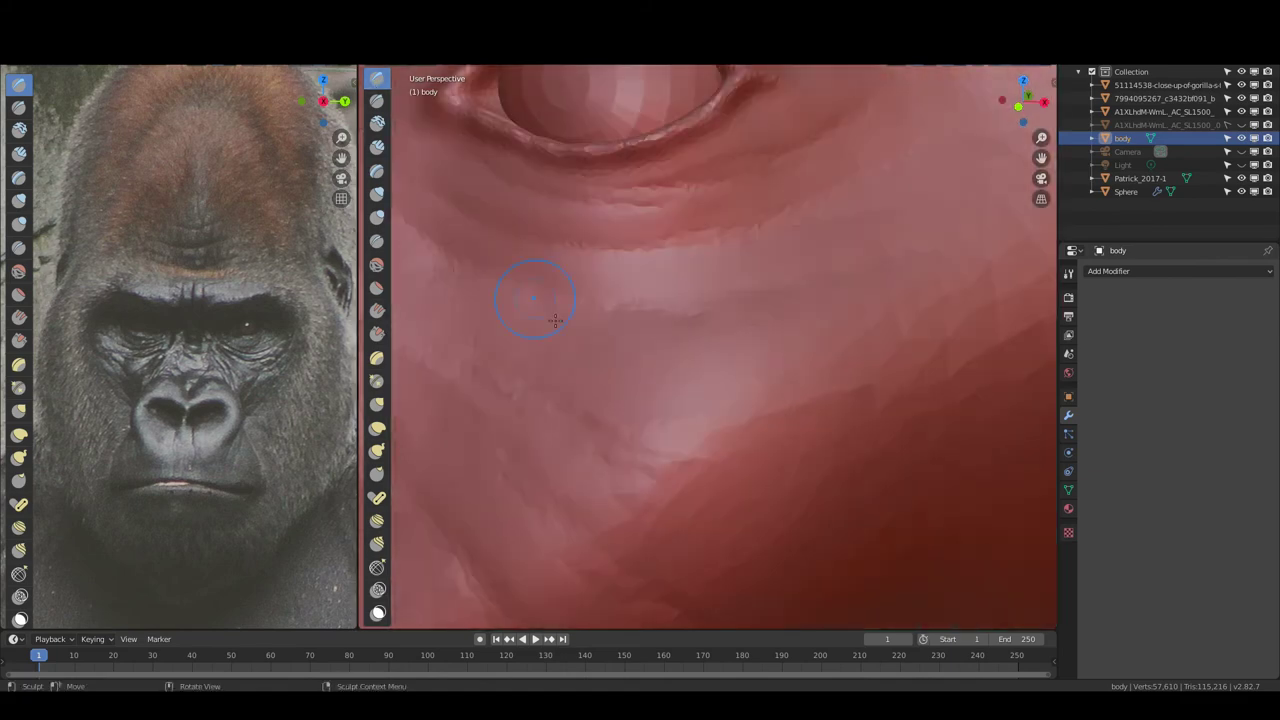
left_click_drag(652, 366, 734, 370)
left_click_drag(944, 310, 1050, 290)
scroll(503, 380, "down", 4)
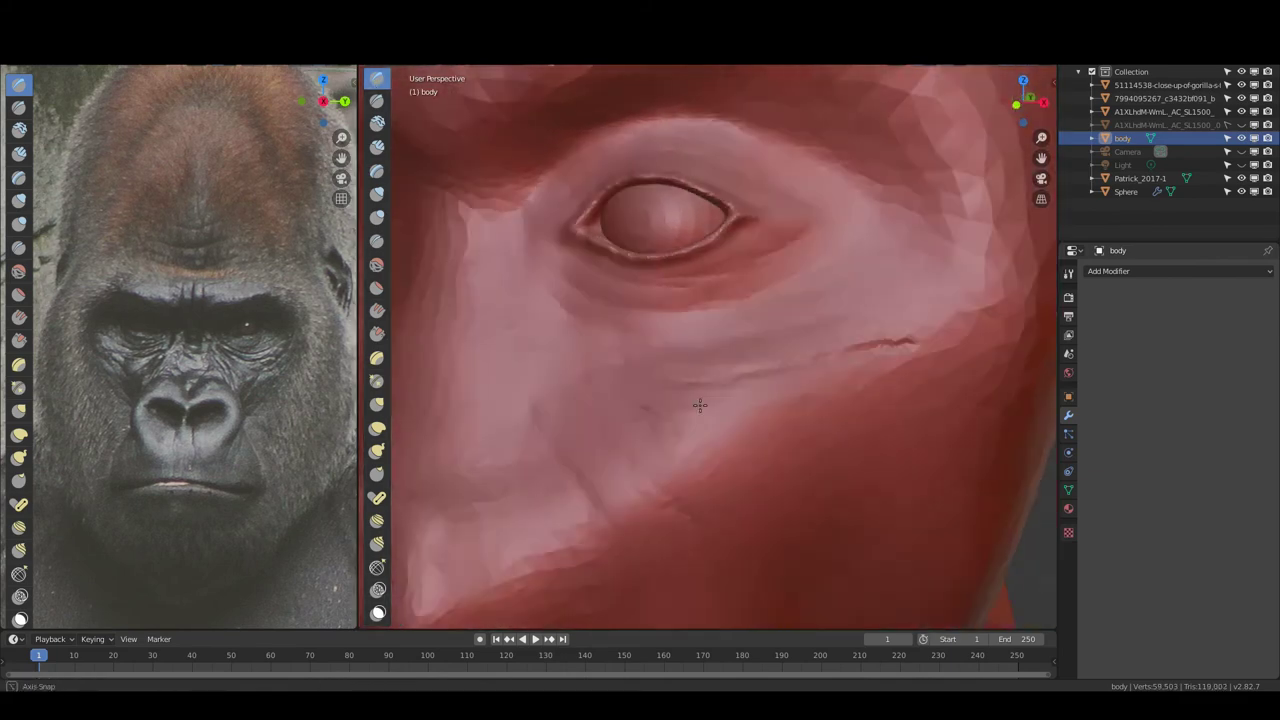
left_click_drag(866, 308, 915, 285)
middle_click_drag(880, 290, 860, 250)
left_click_drag(940, 272, 890, 300)
mouse_move(857, 247)
left_mouse_down()
mouse_move(846, 194)
mouse_move(790, 150)
left_mouse_up()
left_click_drag(860, 450, 787, 468)
Carve parallel vertical wrinkle lines down the cheek beside the muzzle
scroll(787, 468, "up", 3)
left_click_drag(616, 265, 622, 365)
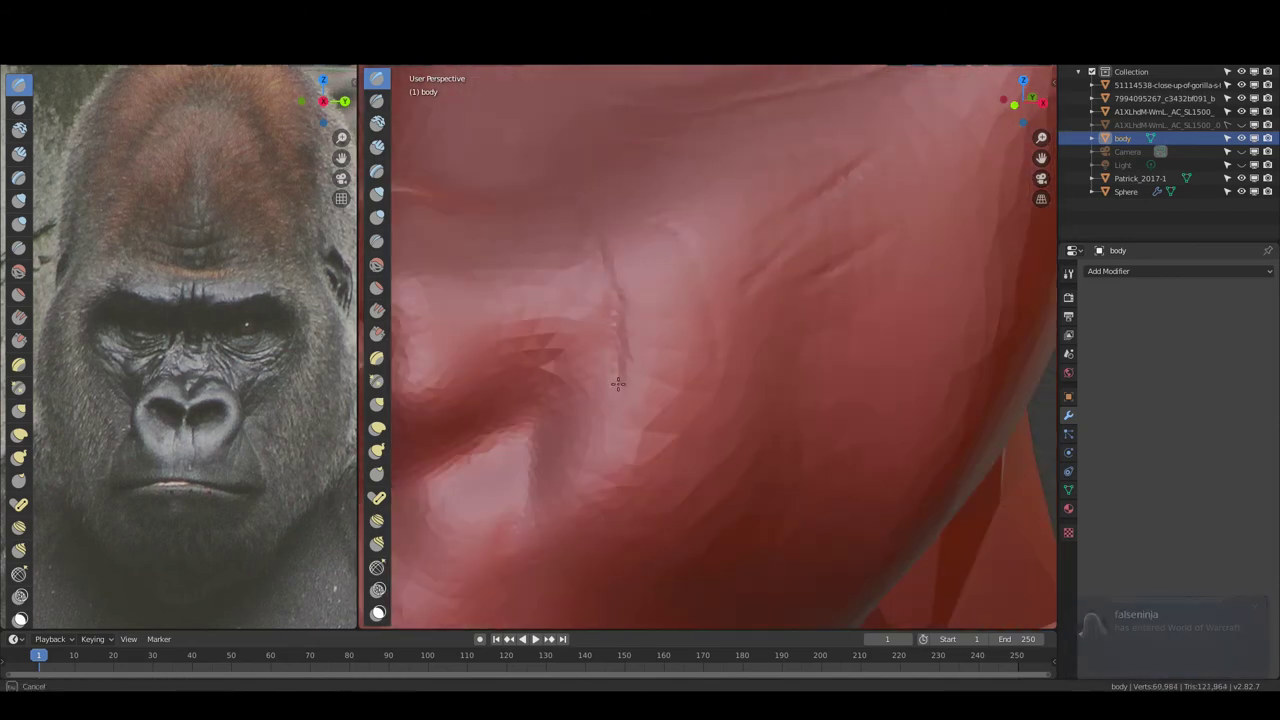
left_click_drag(700, 310, 694, 386)
middle_click_drag(680, 370, 680, 366)
left_click_drag(638, 322, 675, 485)
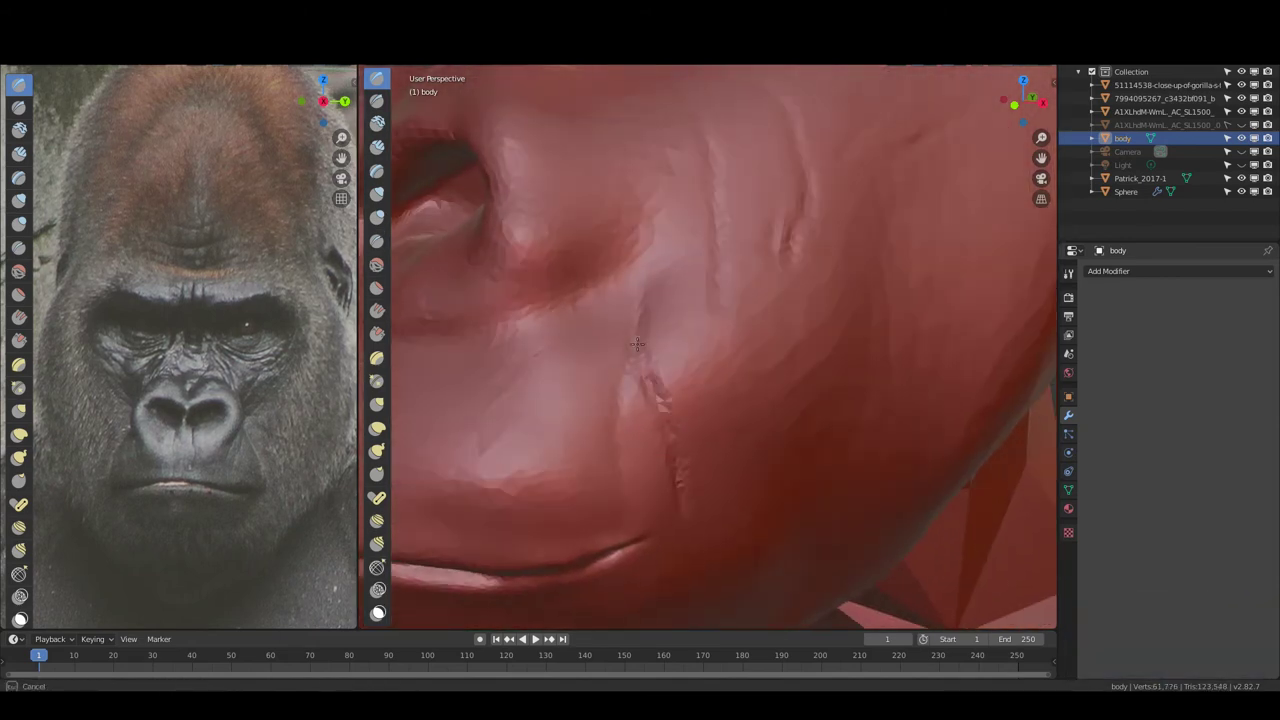
left_click_drag(655, 215, 650, 298)
middle_click_drag(650, 300, 650, 340)
left_click_drag(645, 245, 660, 336)
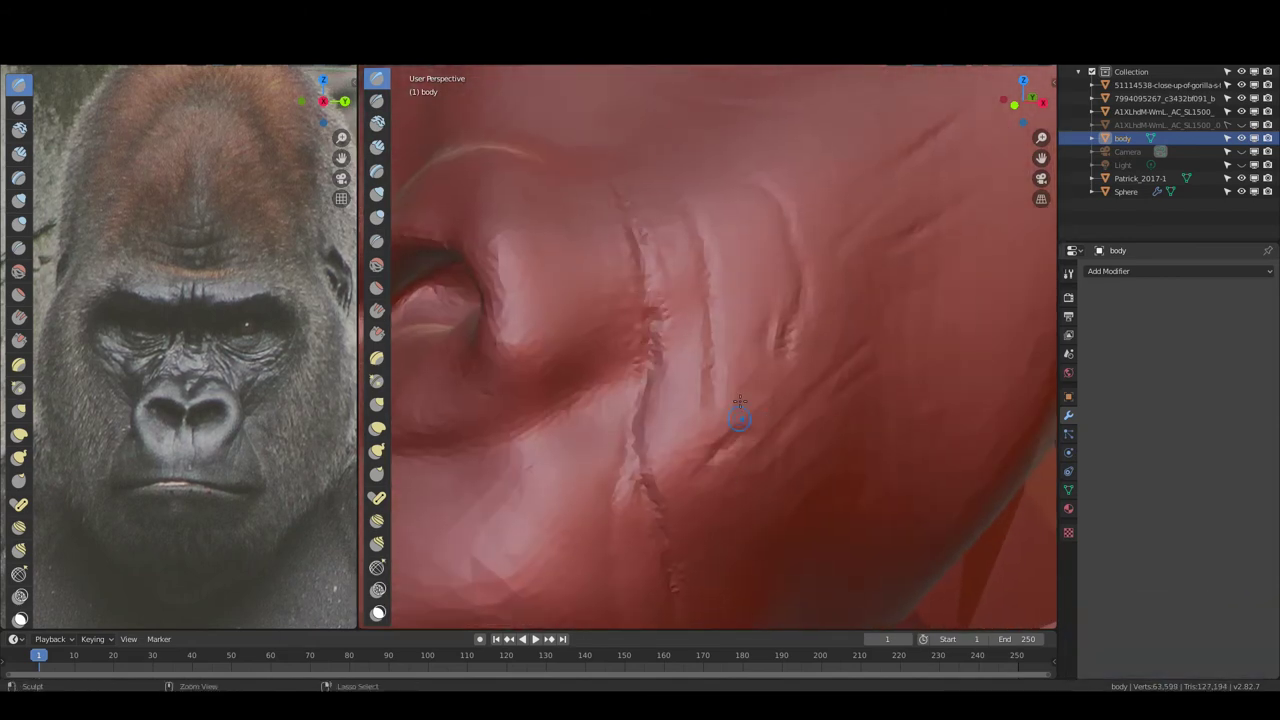
middle_click_drag(737, 420, 626, 168)
Carve two cheek creases and several wrinkles across the nose bridge between the eyes
left_click_drag(606, 322, 655, 297)
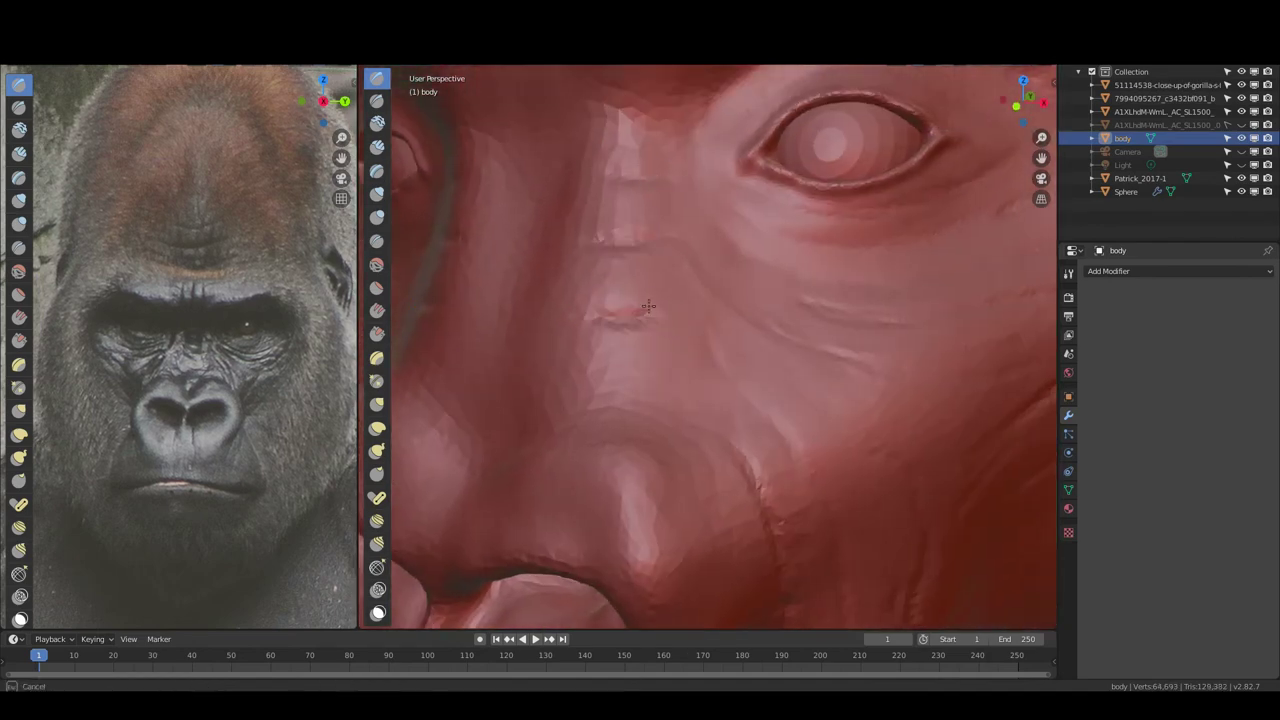
left_click_drag(606, 378, 662, 348)
middle_click_drag(595, 420, 632, 252)
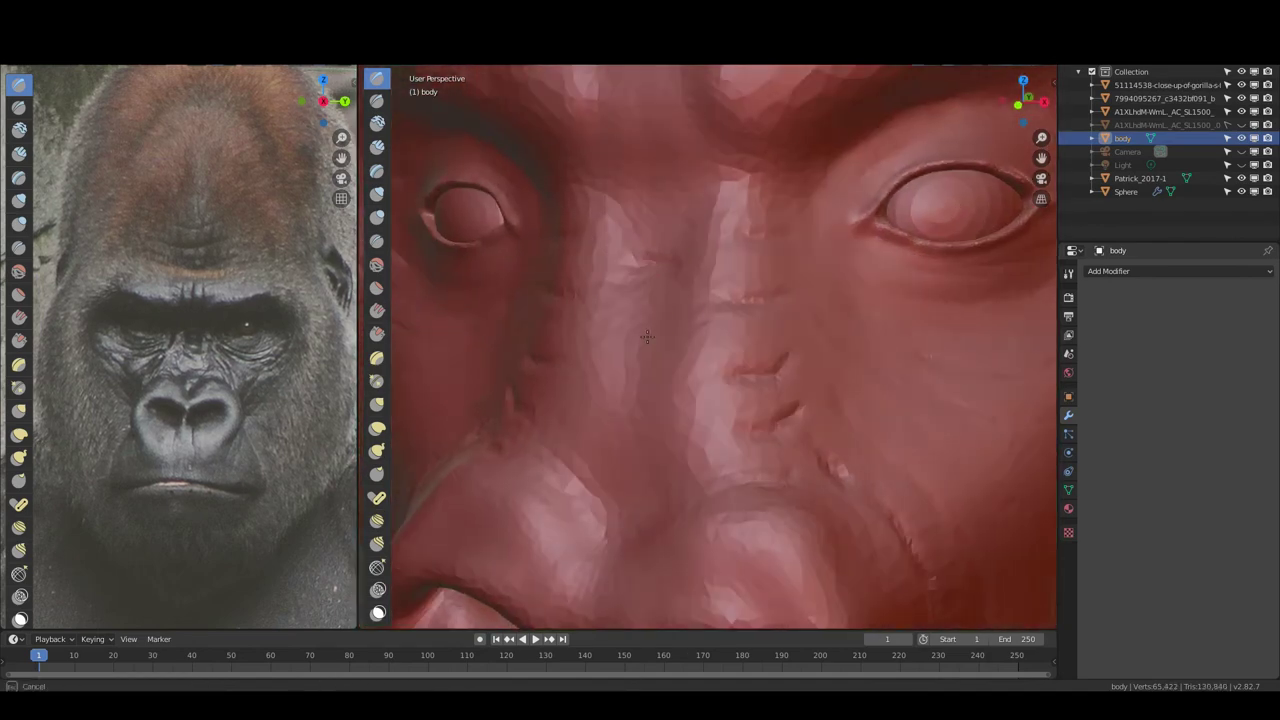
left_click_drag(600, 357, 690, 352)
left_click_drag(598, 440, 660, 395)
left_click_drag(672, 450, 724, 410)
left_click_drag(540, 510, 650, 470)
left_click_drag(550, 462, 578, 436)
Carve vertical furrows into the brow and add a small stroke under the right eye
middle_click_drag(686, 157, 684, 193)
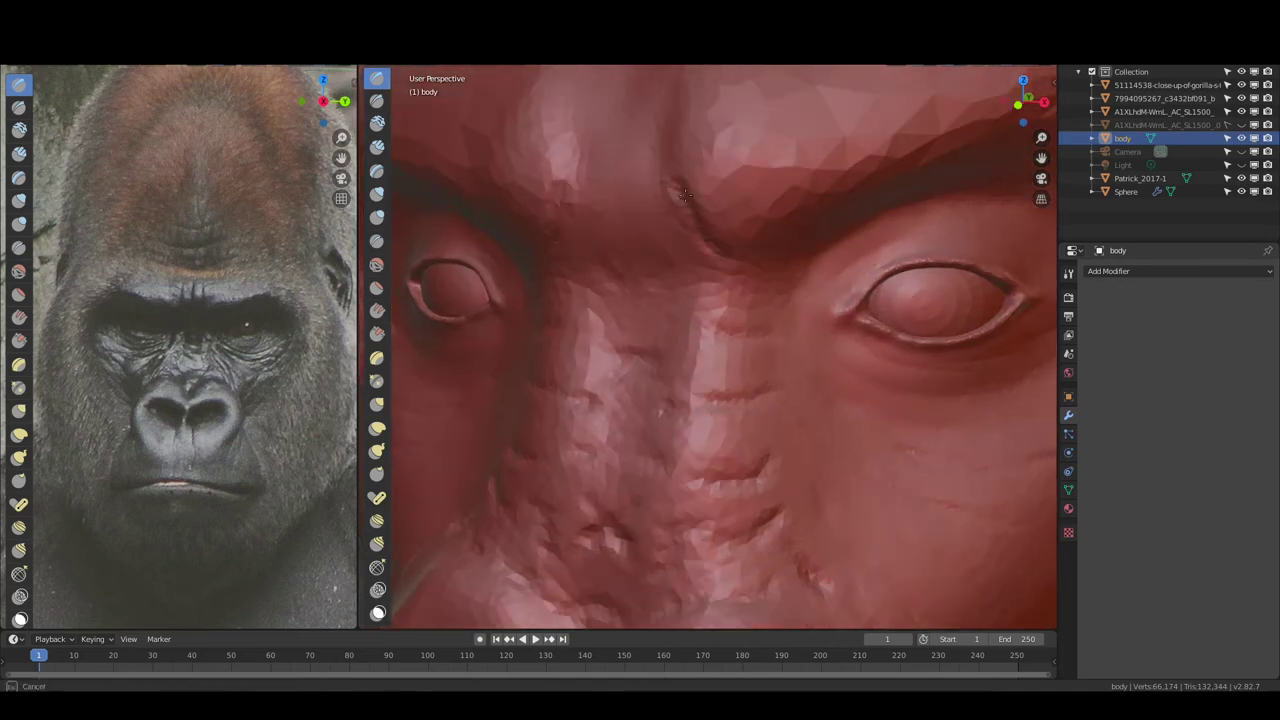
left_click_drag(600, 250, 620, 178)
middle_click_drag(669, 171, 669, 205)
left_click_drag(560, 310, 556, 190)
left_click_drag(630, 310, 645, 182)
left_click_drag(600, 258, 612, 185)
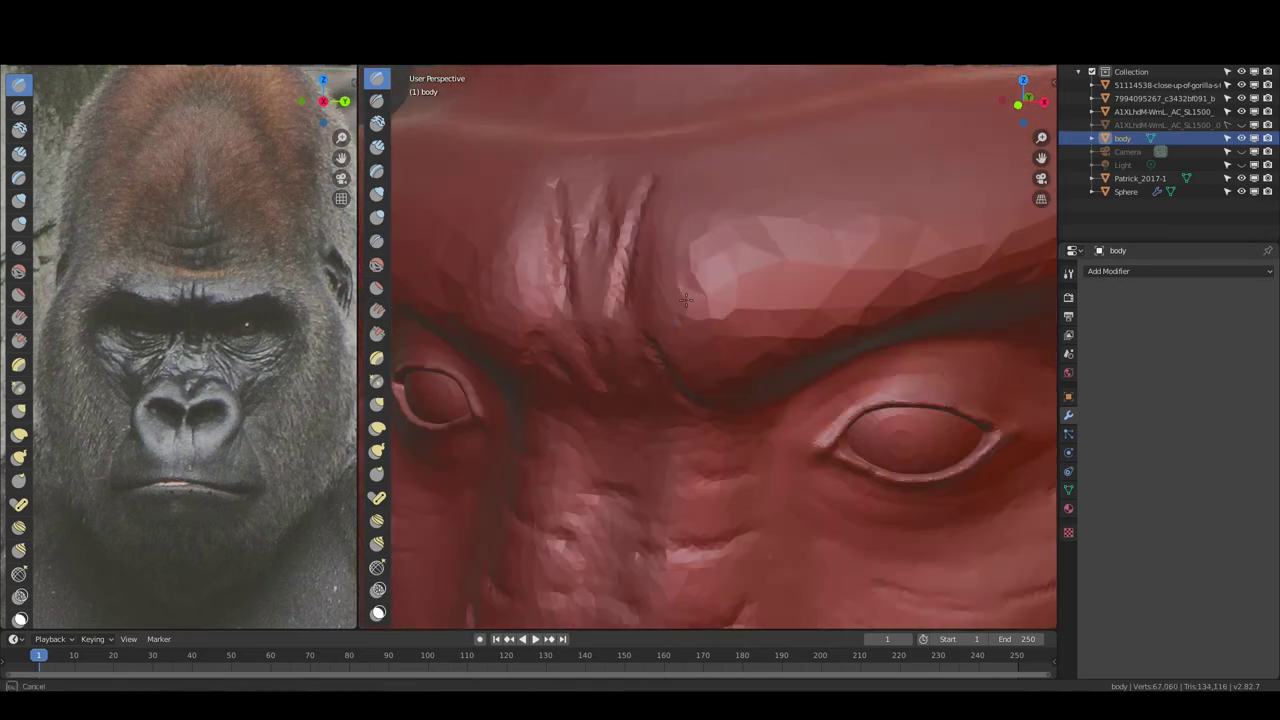
left_click_drag(686, 299, 695, 272)
left_click_drag(800, 512, 957, 503)
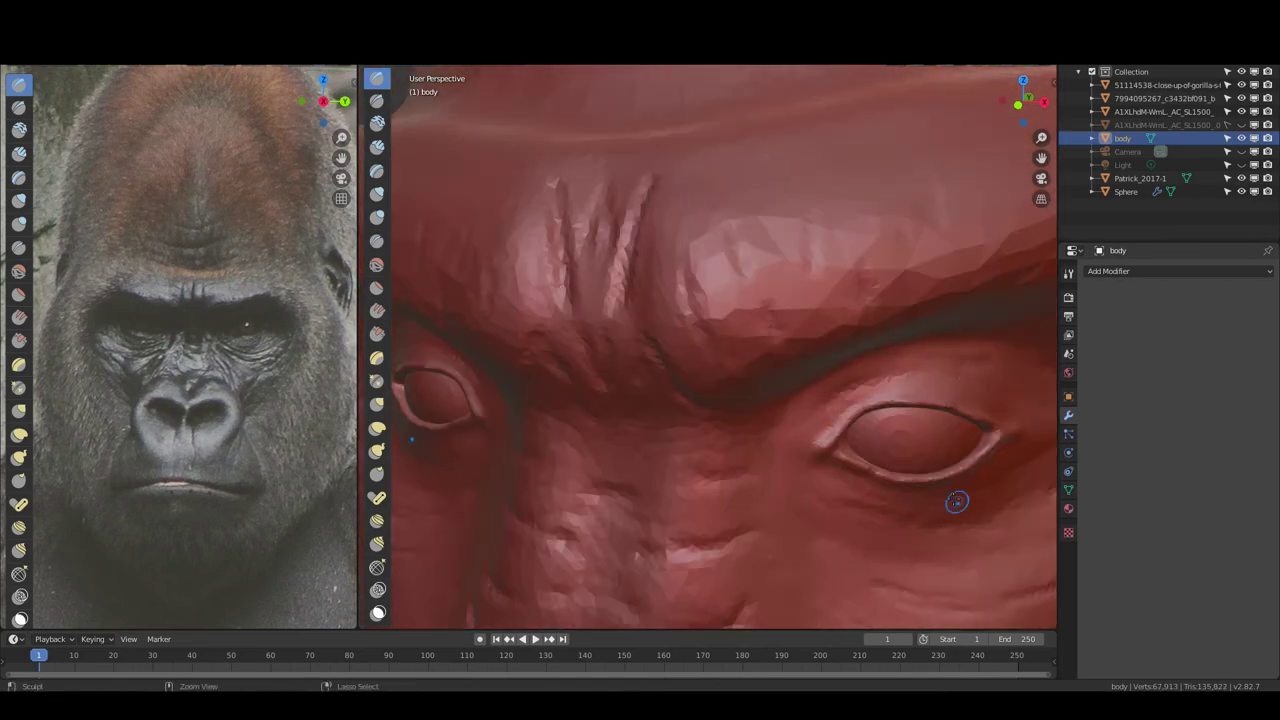
mouse_move(610, 450)
middle_mouse_down()
mouse_move(745, 307)
mouse_move(535, 337)
middle_mouse_up()
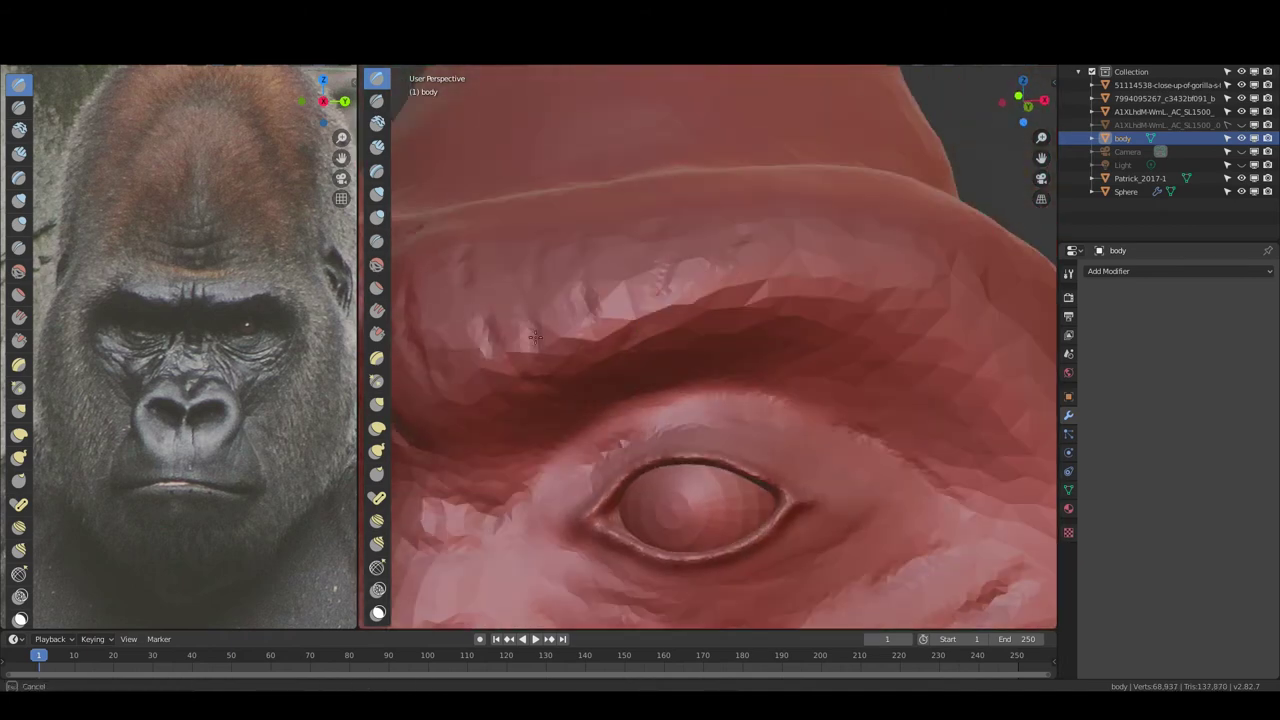
Carve horizontal wrinkles across the forehead, then orbit out to view the whole head
middle_click_drag(886, 236, 474, 273)
scroll(474, 273, "up", 2)
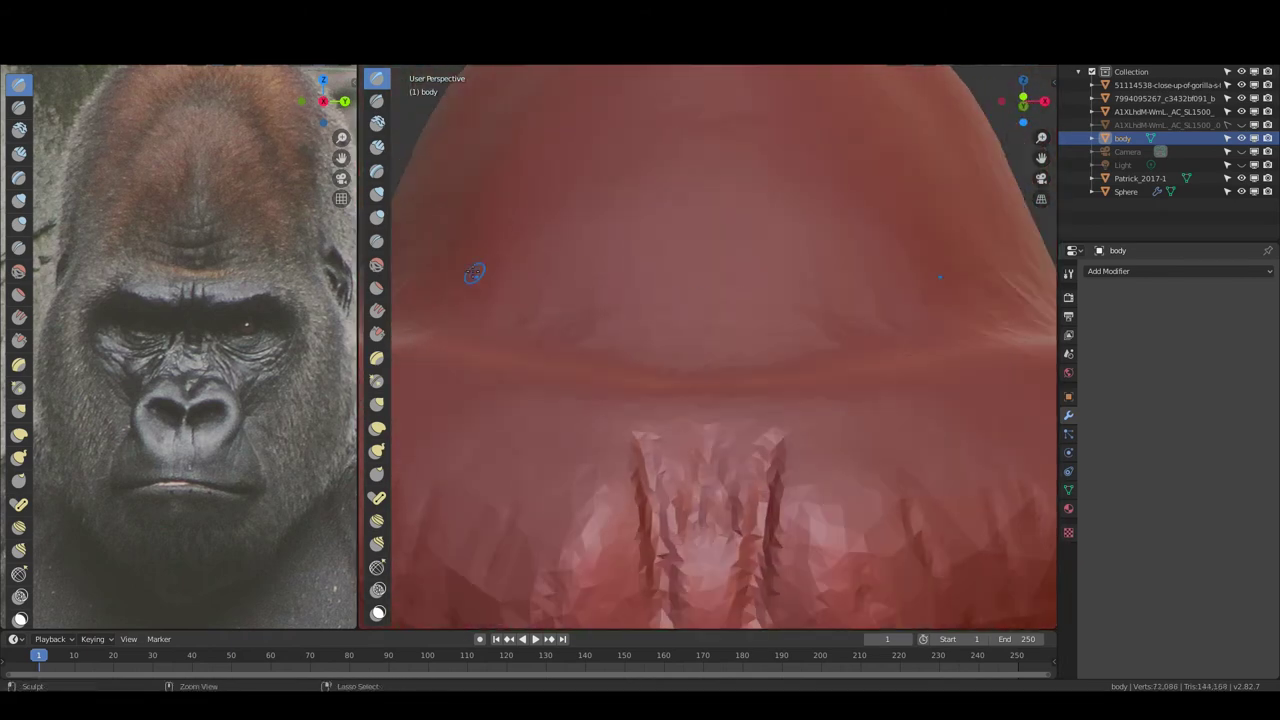
middle_click_drag(626, 246, 819, 261)
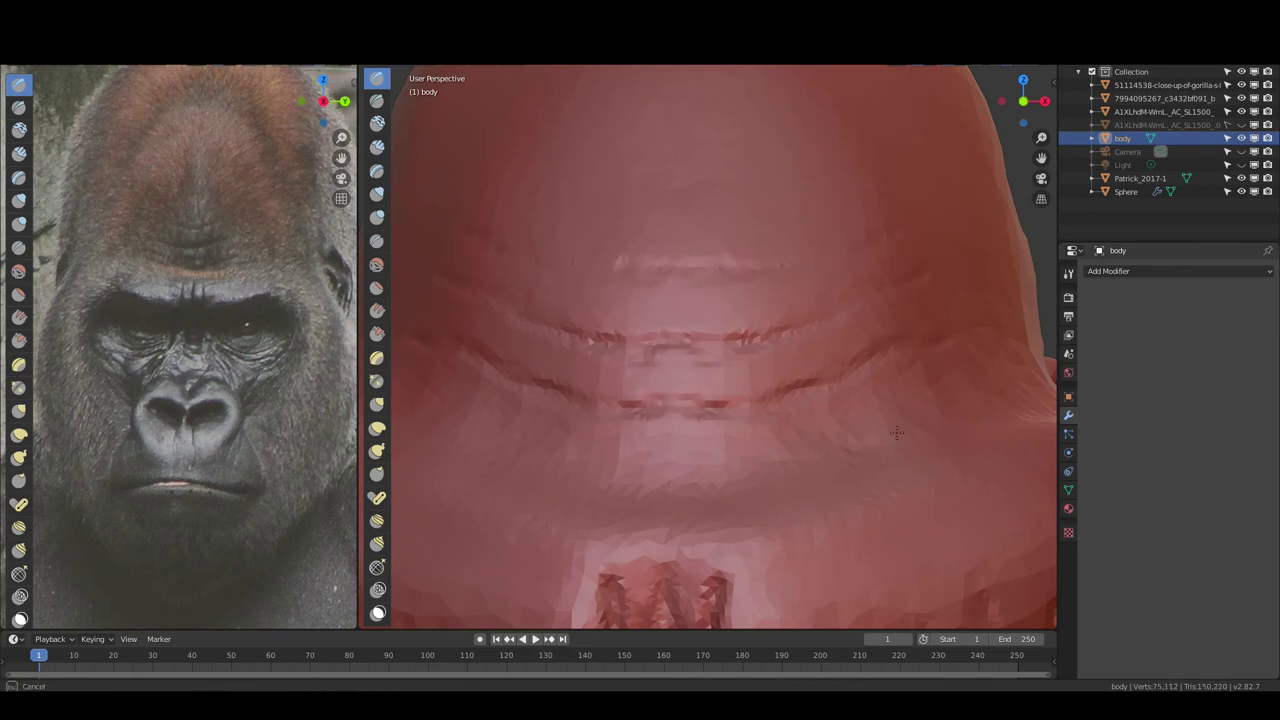
left_click_drag(712, 535, 849, 455)
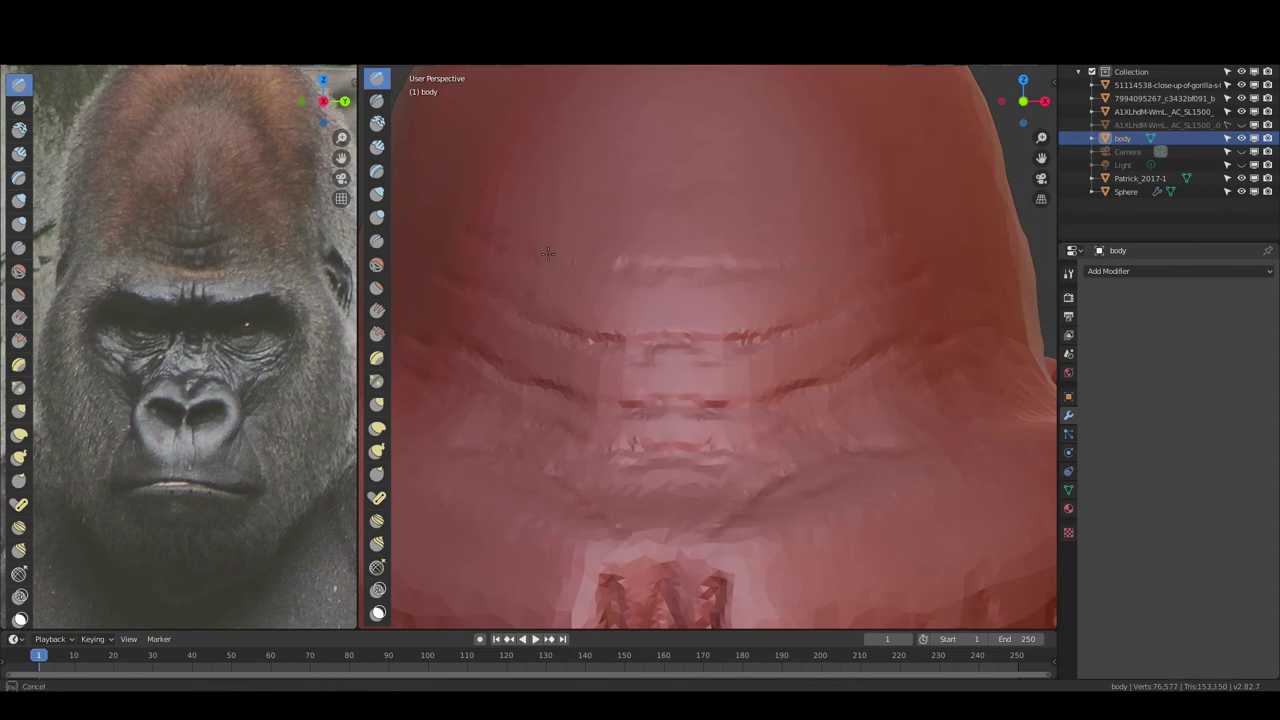
left_click_drag(640, 272, 744, 268)
scroll(717, 260, "down", 5)
mouse_move(717, 260)
middle_mouse_down()
mouse_move(768, 305)
mouse_move(701, 381)
middle_mouse_up()
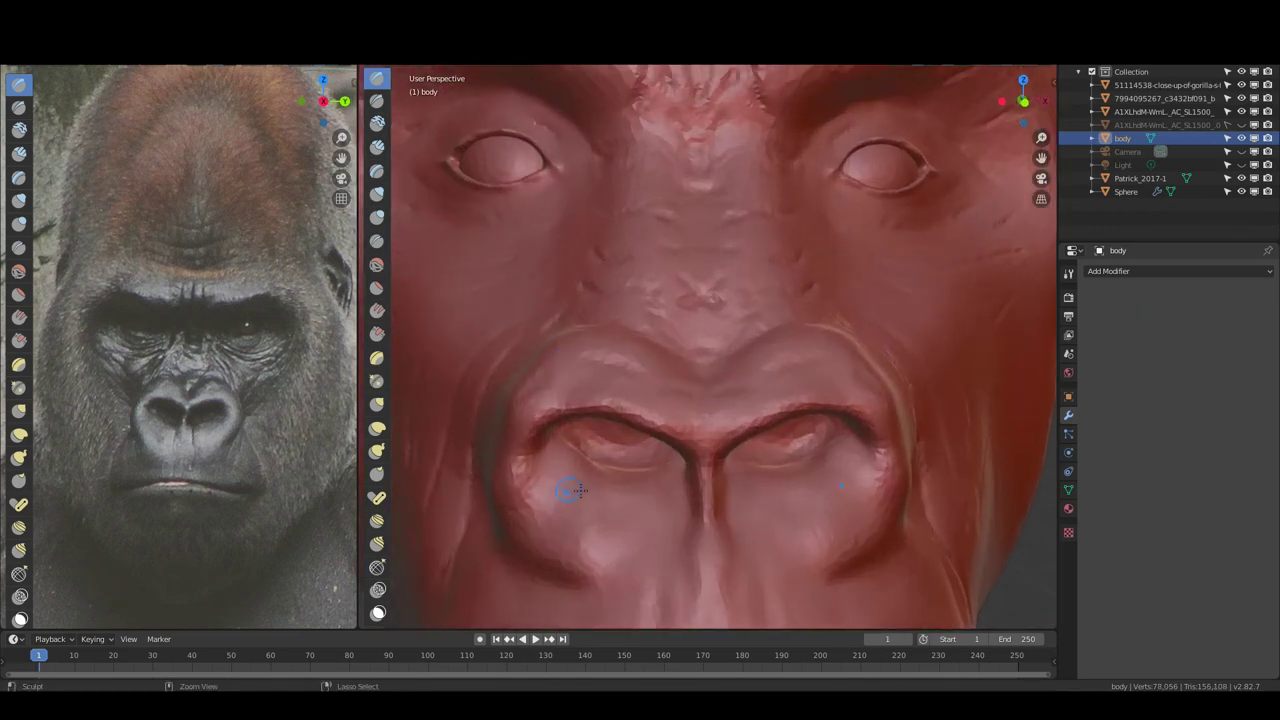
Touch up the skin near the lips and carve small creases on the muzzle and upper lip
left_click_drag(639, 532, 655, 600)
middle_click_drag(640, 530, 623, 449)
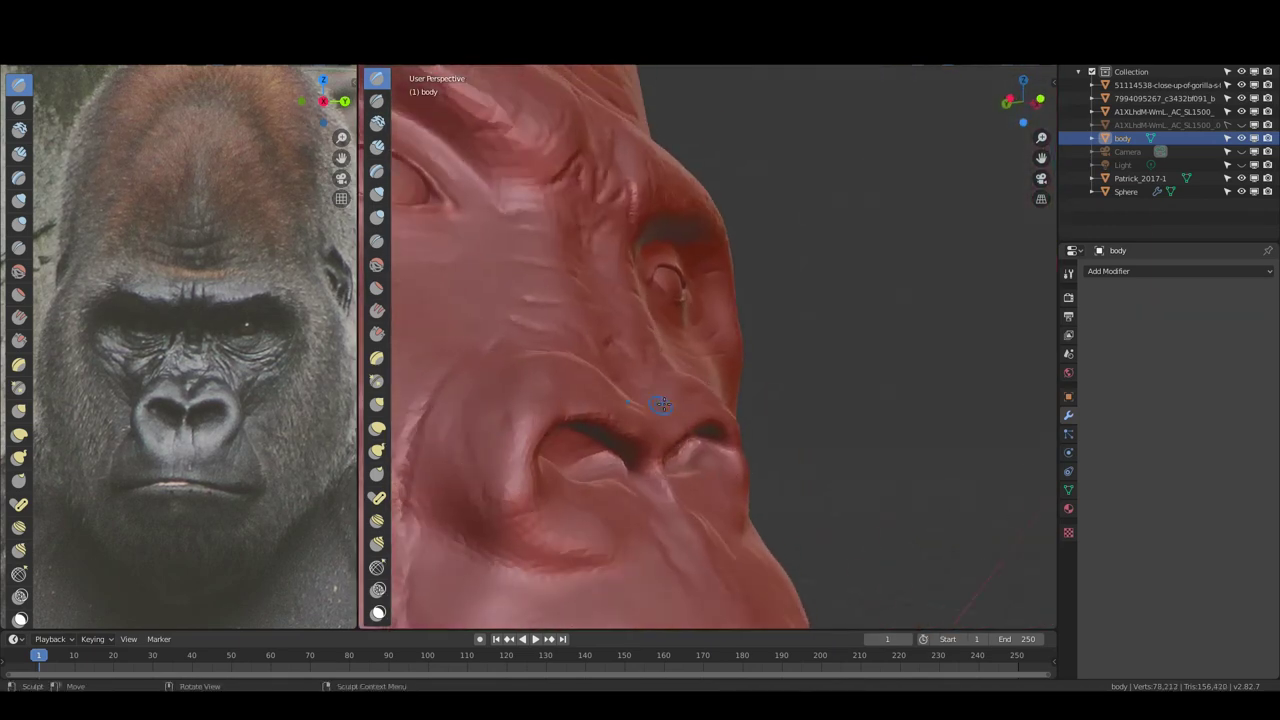
mouse_move(663, 403)
middle_mouse_down()
mouse_move(539, 449)
mouse_move(846, 434)
mouse_move(821, 432)
middle_mouse_up()
scroll(539, 449, "up", 2)
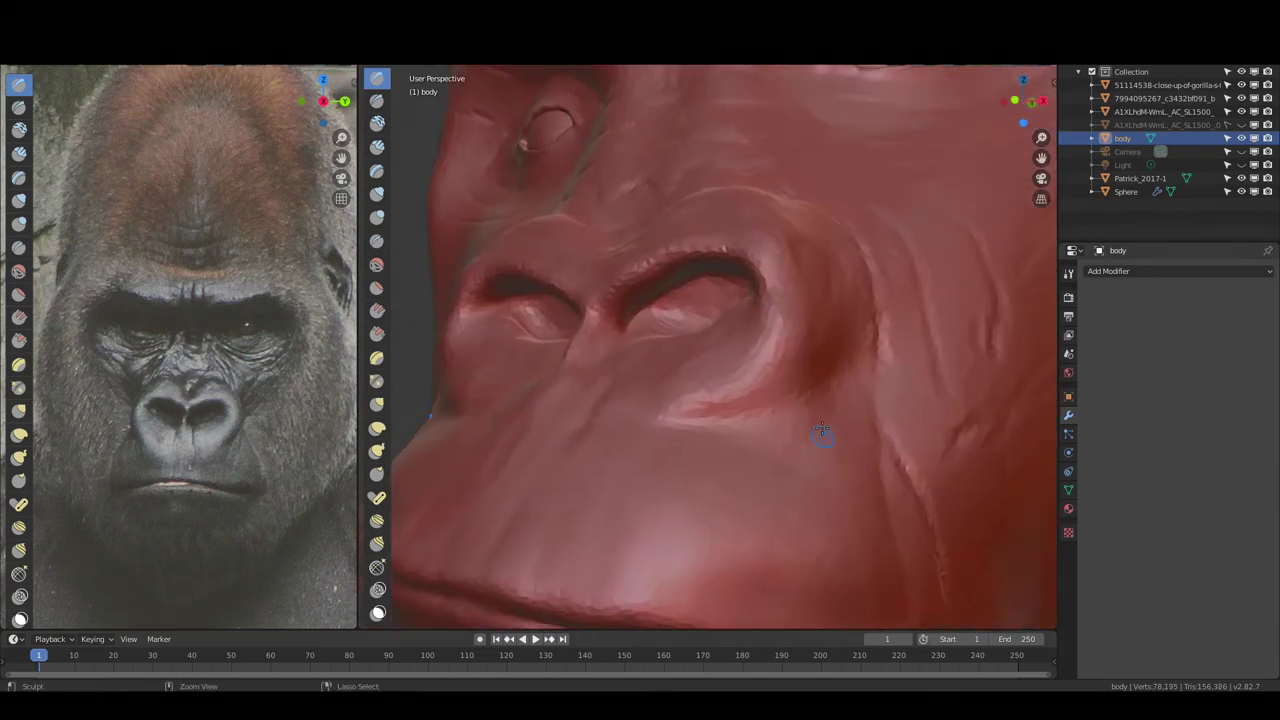
left_click_drag(790, 560, 800, 520)
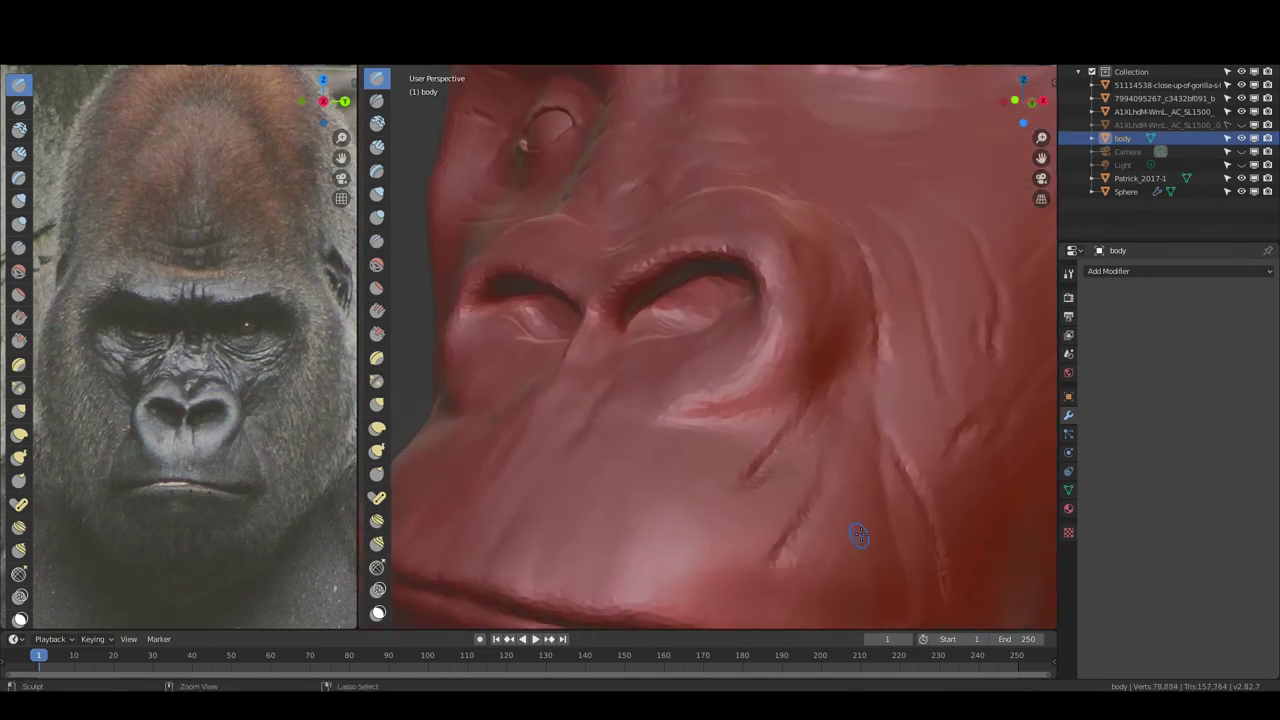
middle_click_drag(678, 508, 682, 435)
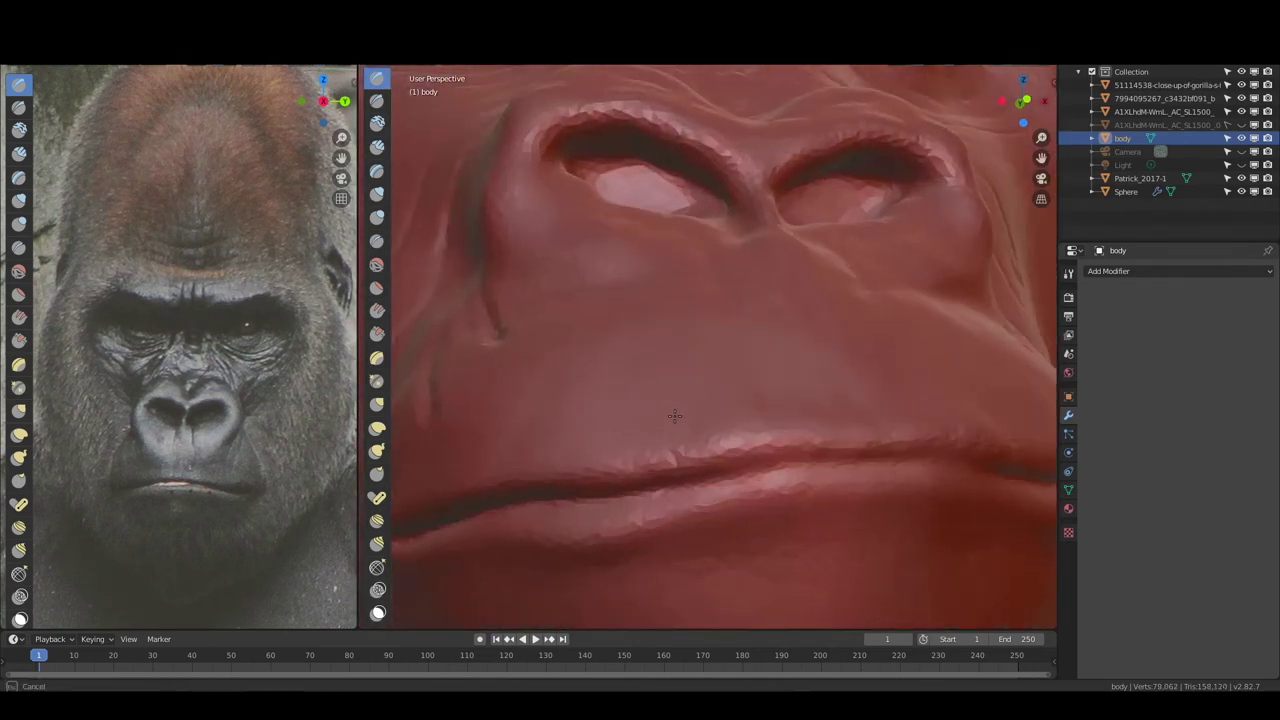
left_click_drag(675, 416, 674, 441)
middle_click_drag(674, 441, 674, 441)
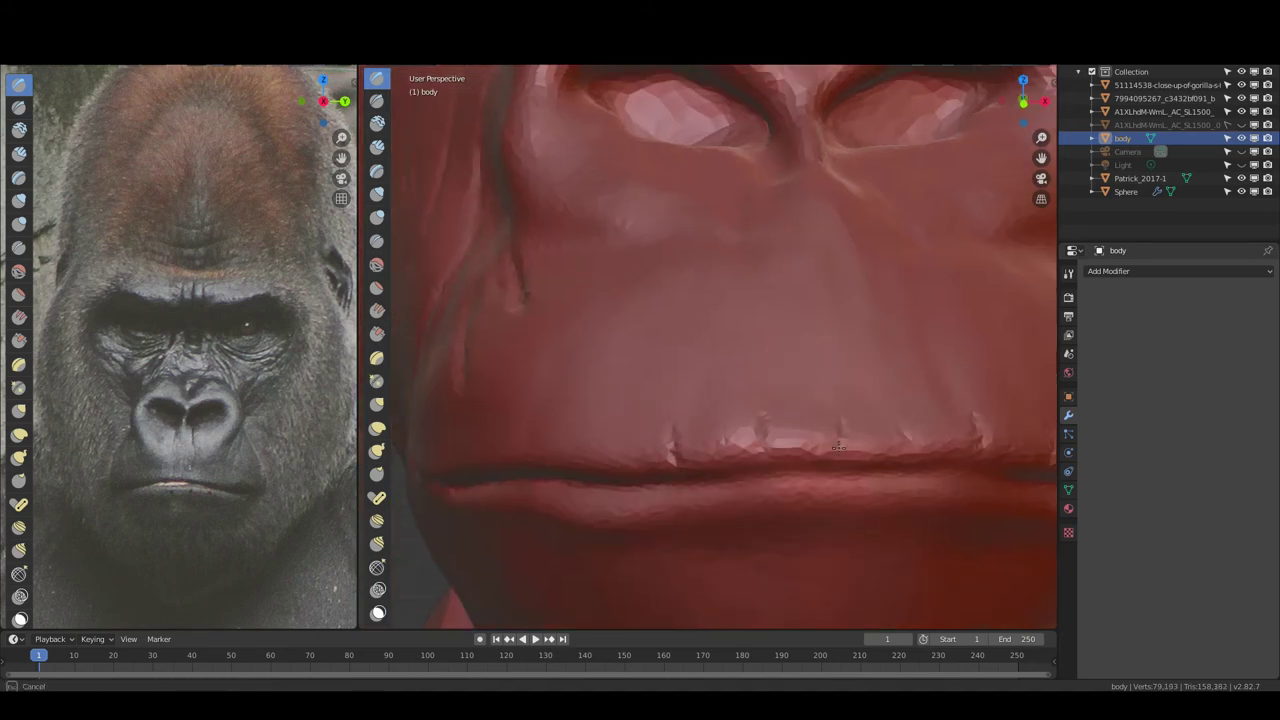
Carve creases along the upper lip and add a small ridge to the lower lip
left_click_drag(723, 274, 720, 285)
middle_click_drag(720, 285, 598, 359)
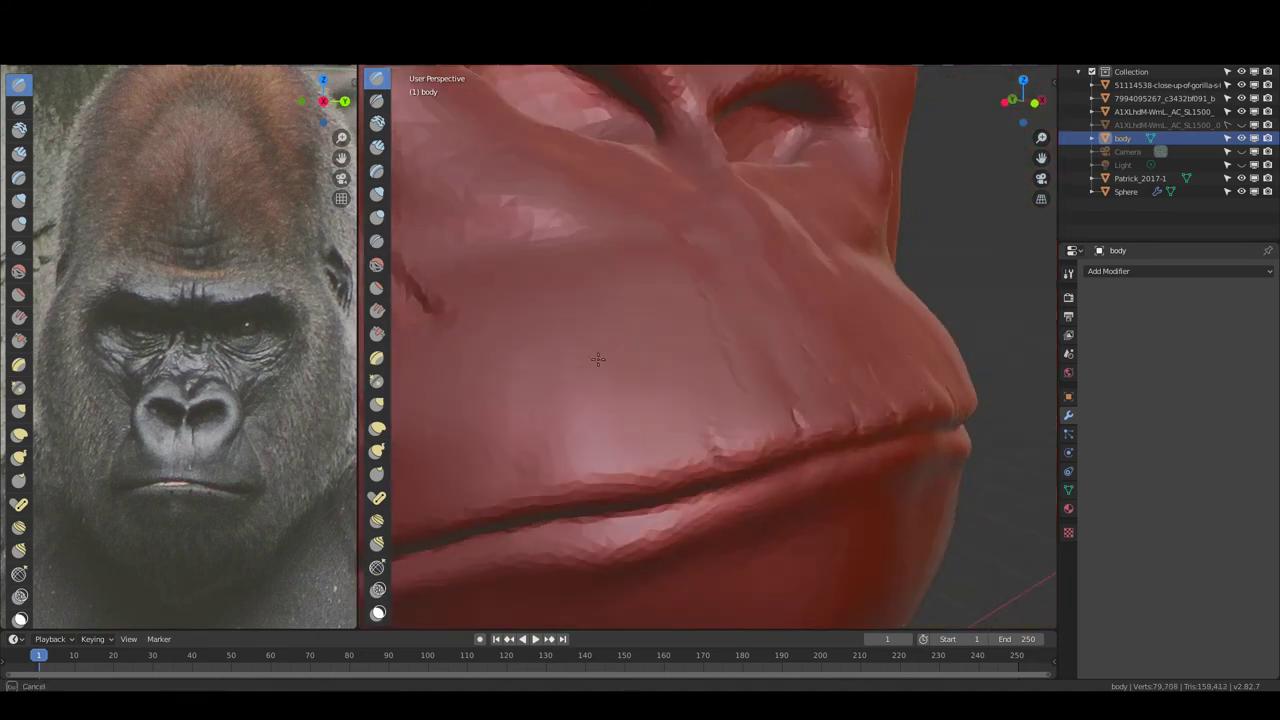
left_click_drag(512, 500, 510, 484)
middle_click_drag(513, 330, 667, 336)
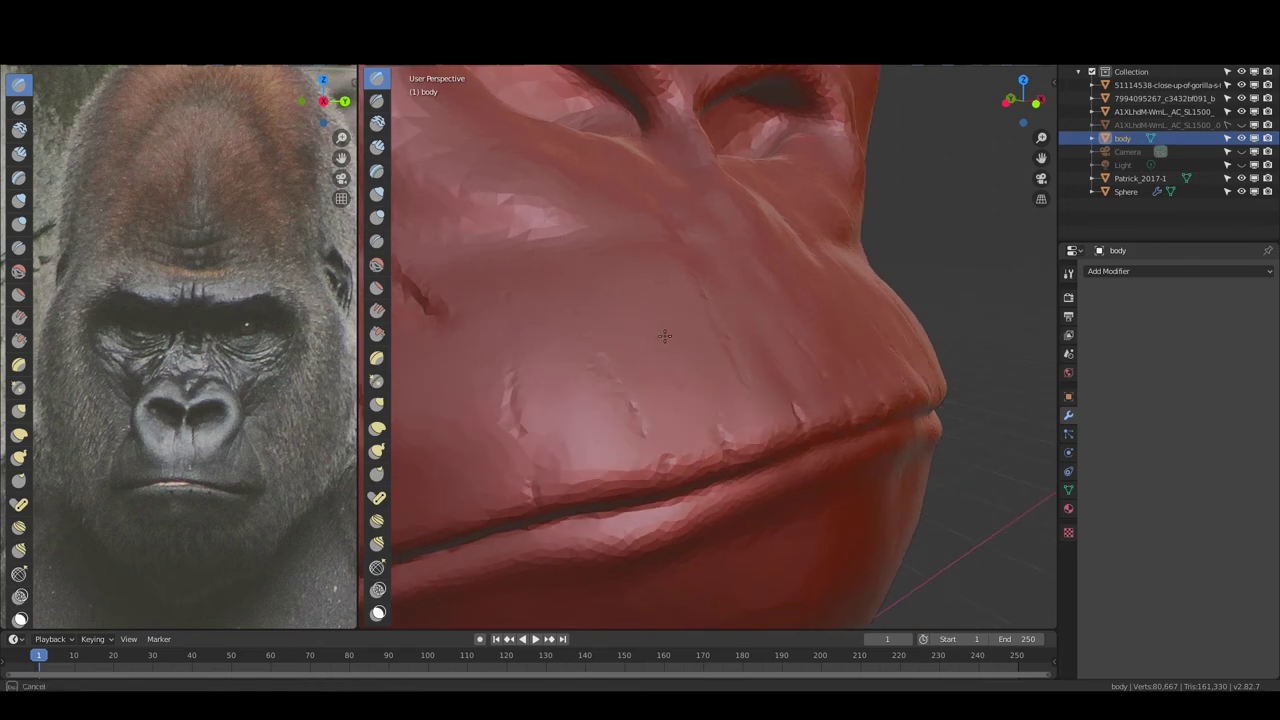
scroll(717, 397, "up", 2)
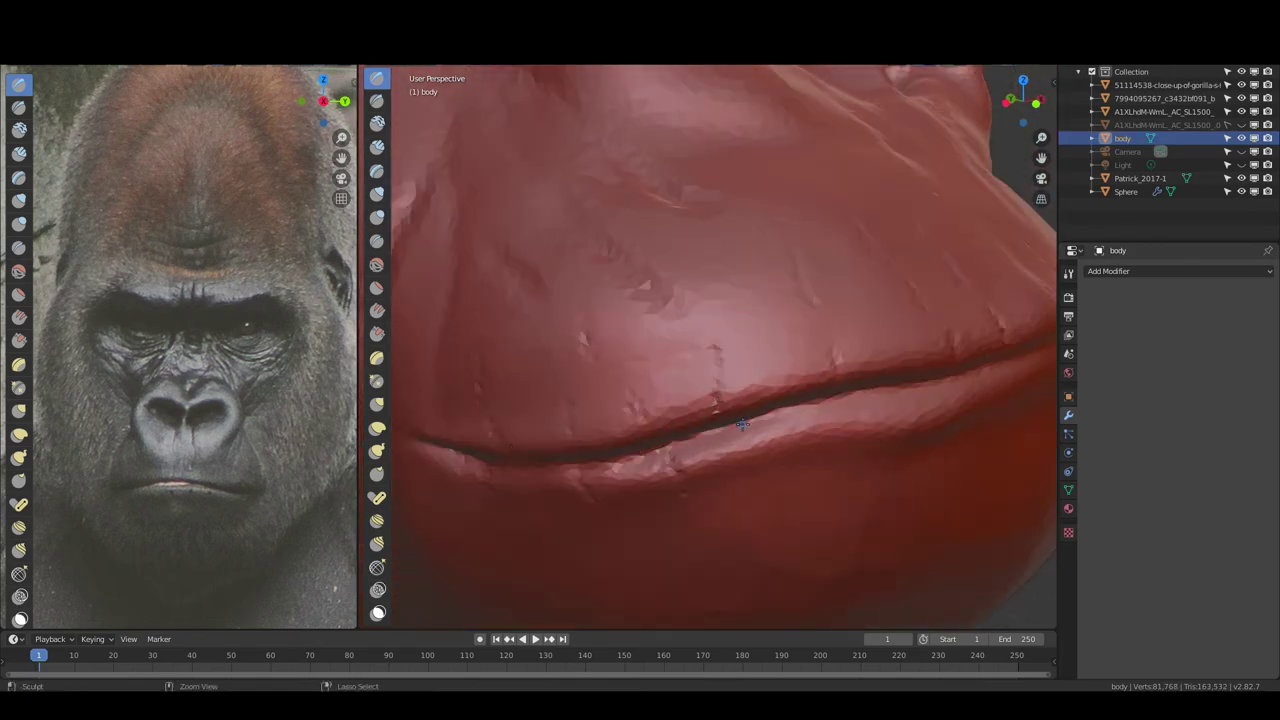
middle_click_drag(790, 425, 701, 337)
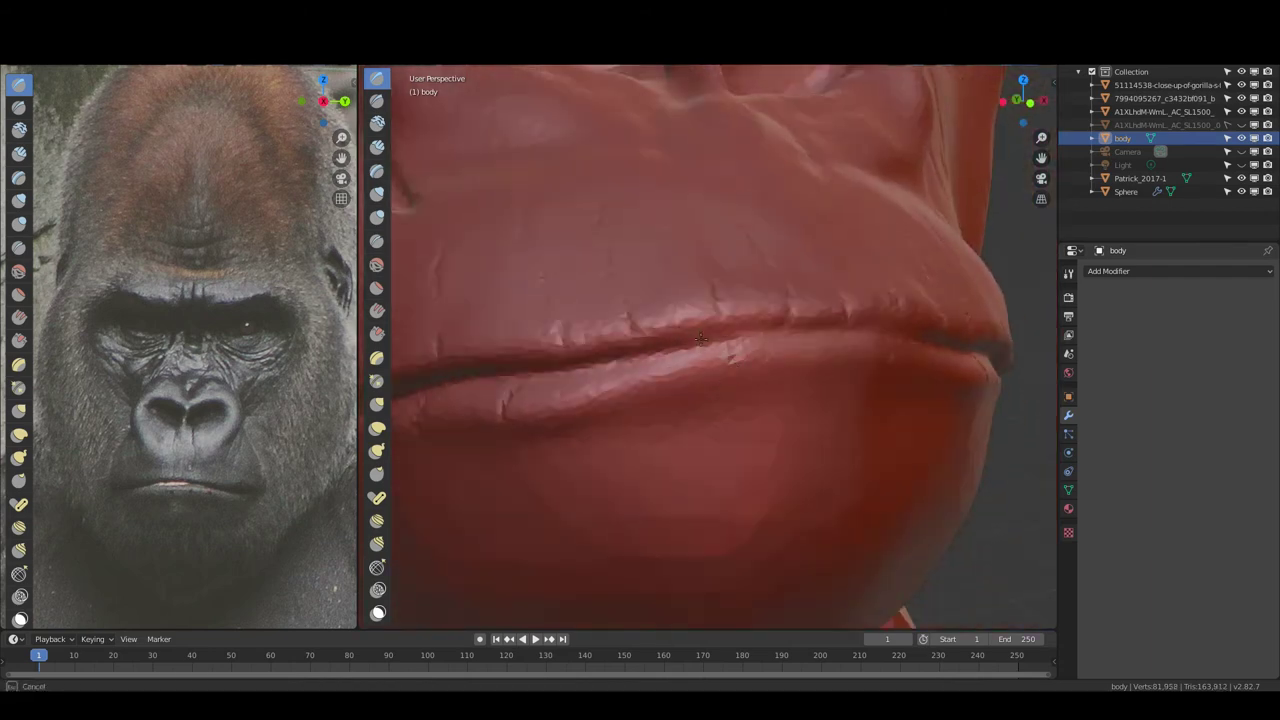
Deepen the lip crease with Clay Strips and Draw Sharp strokes, especially its right side
left_click(376, 100)
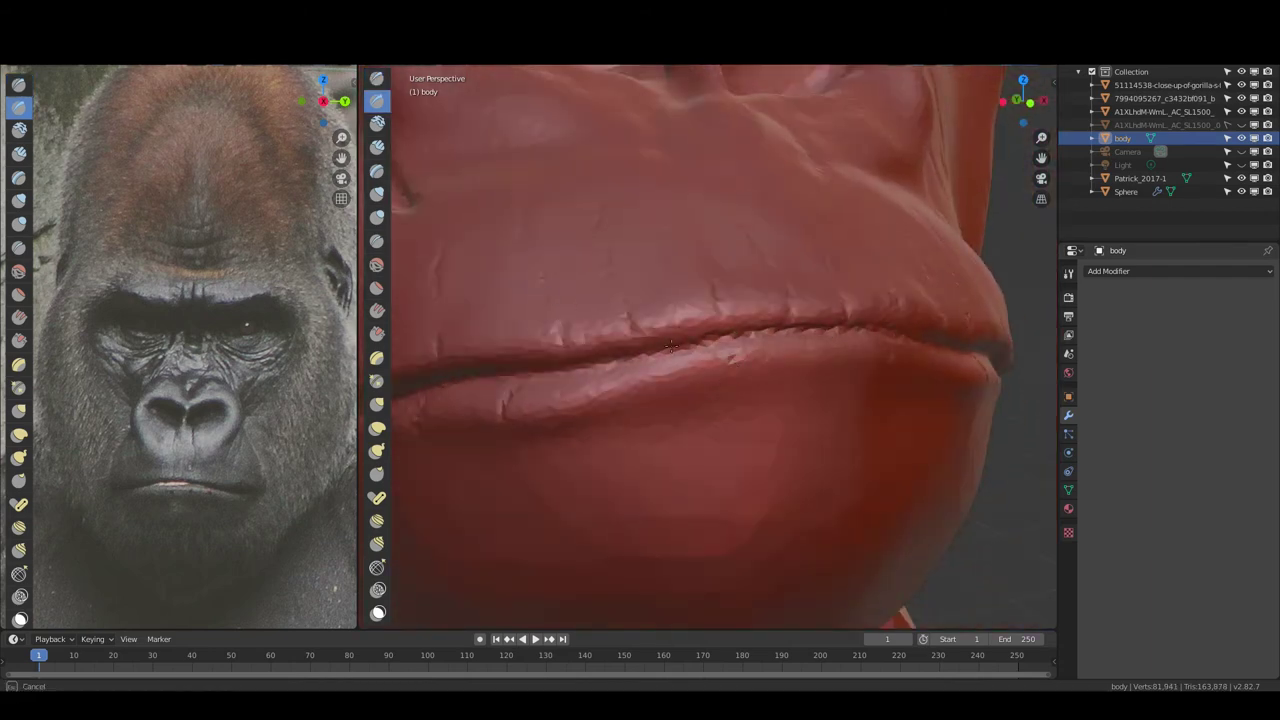
middle_click_drag(810, 338, 706, 338)
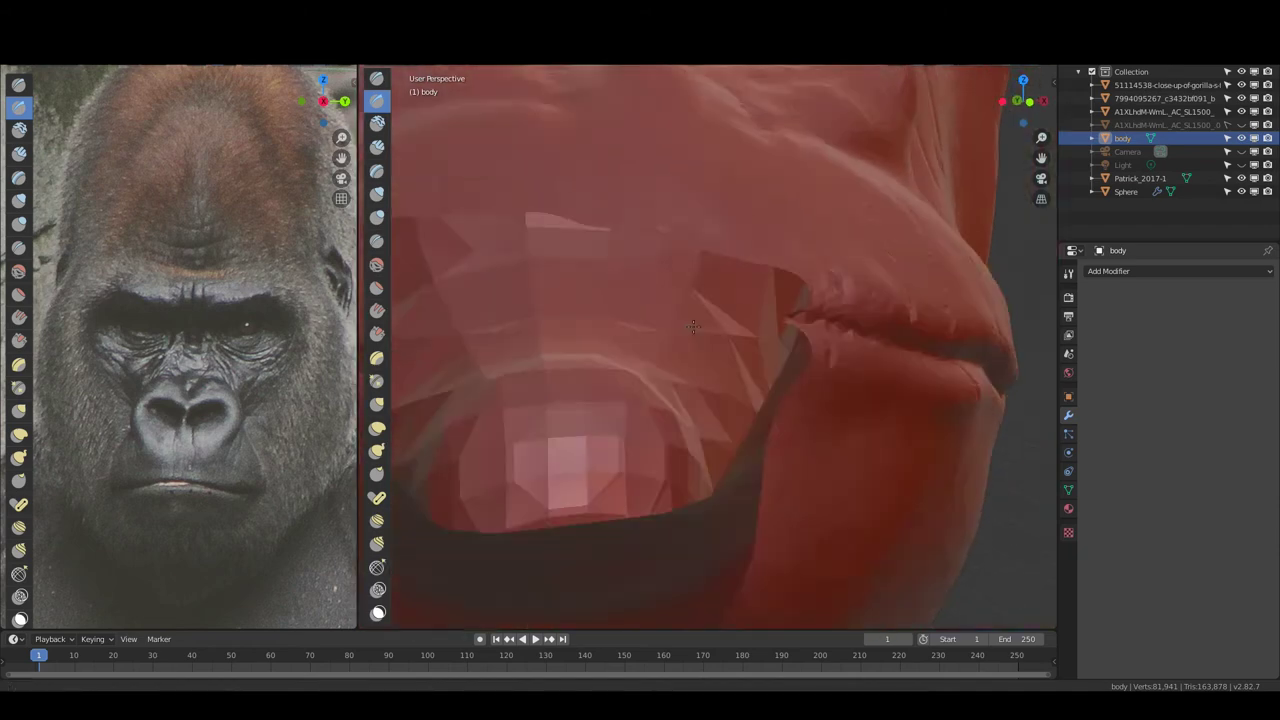
left_click_drag(706, 338, 620, 330)
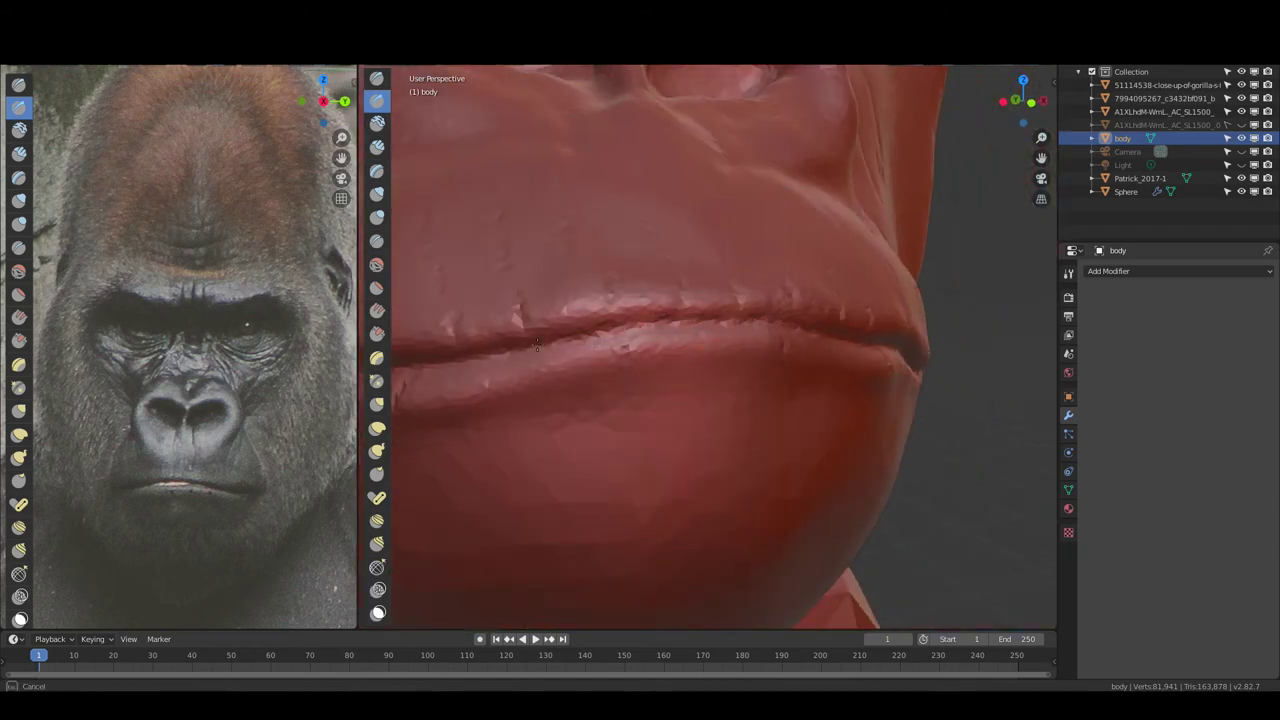
middle_click_drag(537, 343, 585, 314)
key("g")
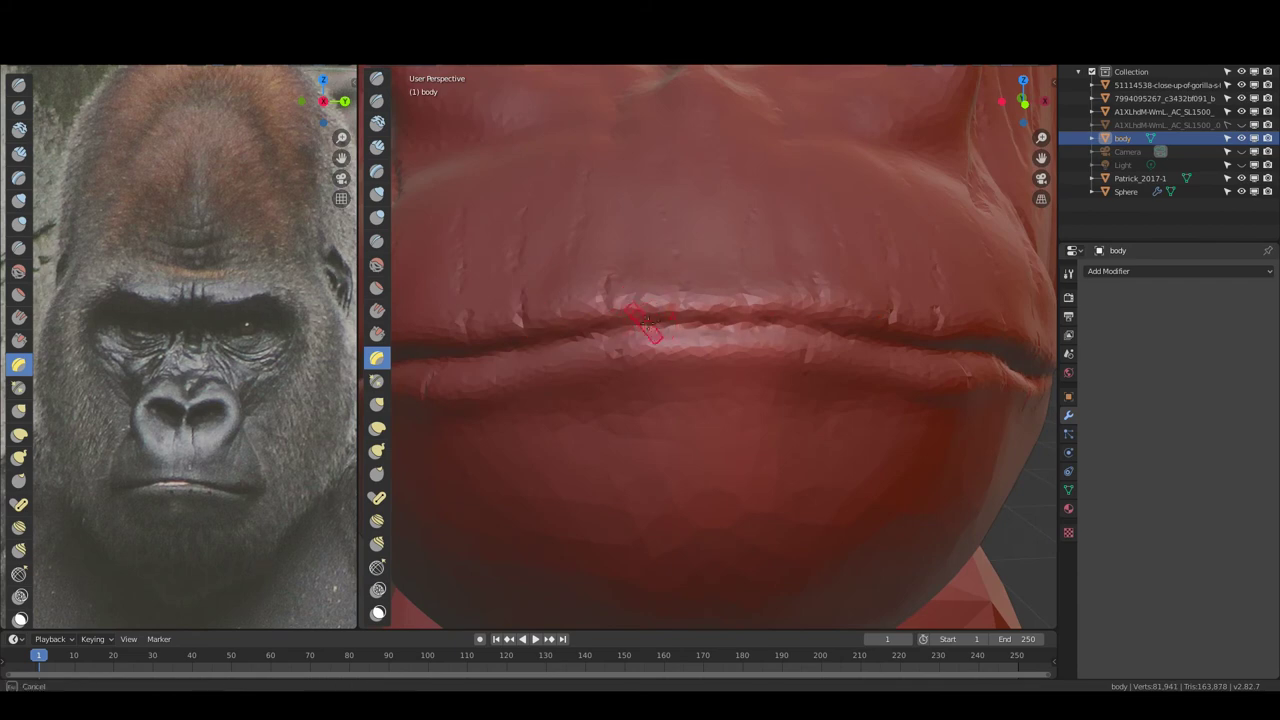
left_click_drag(640, 334, 720, 336)
key("x")
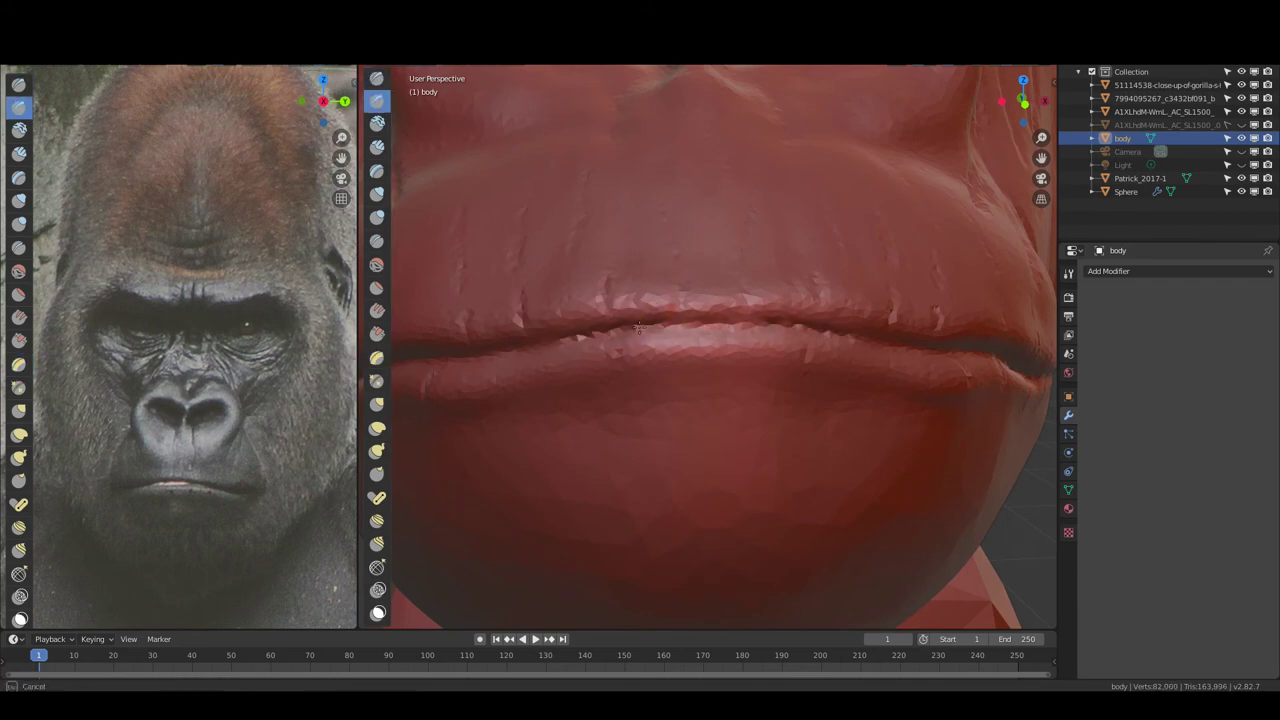
left_click_drag(638, 328, 641, 327)
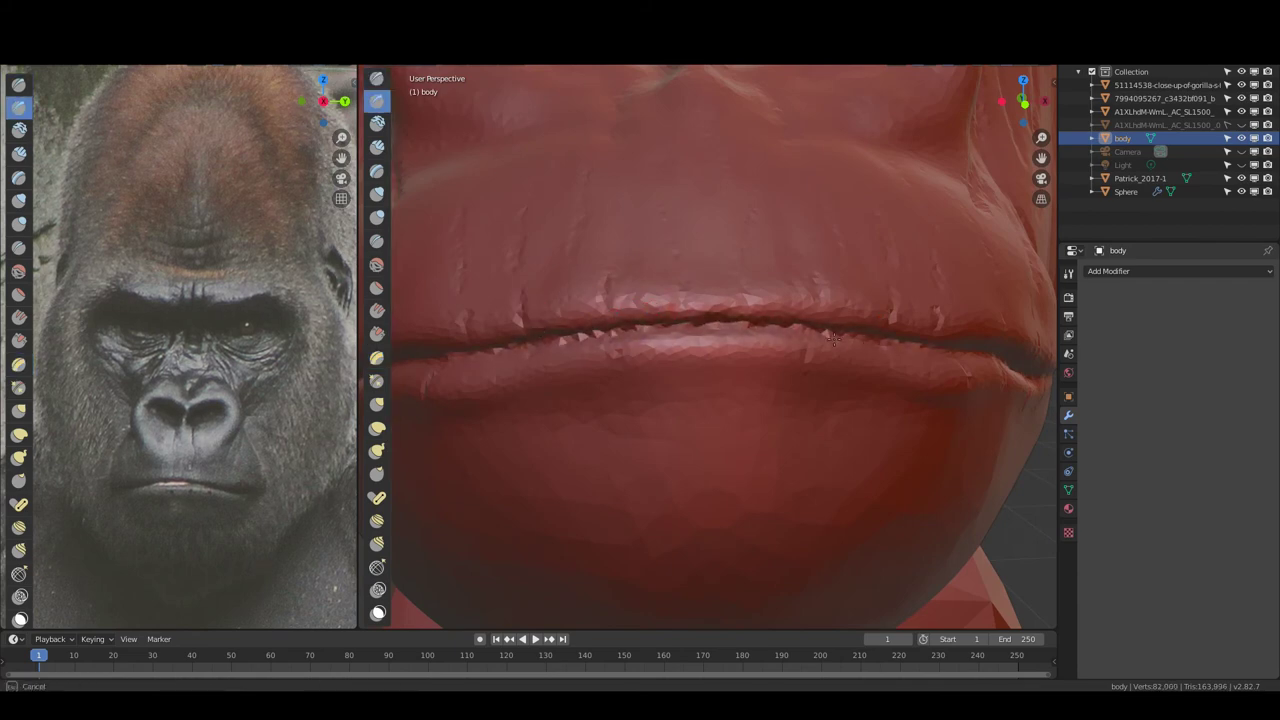
mouse_move(665, 330)
middle_mouse_down()
mouse_move(641, 313)
mouse_move(545, 321)
mouse_move(580, 330)
mouse_move(608, 273)
mouse_move(776, 268)
middle_mouse_up()
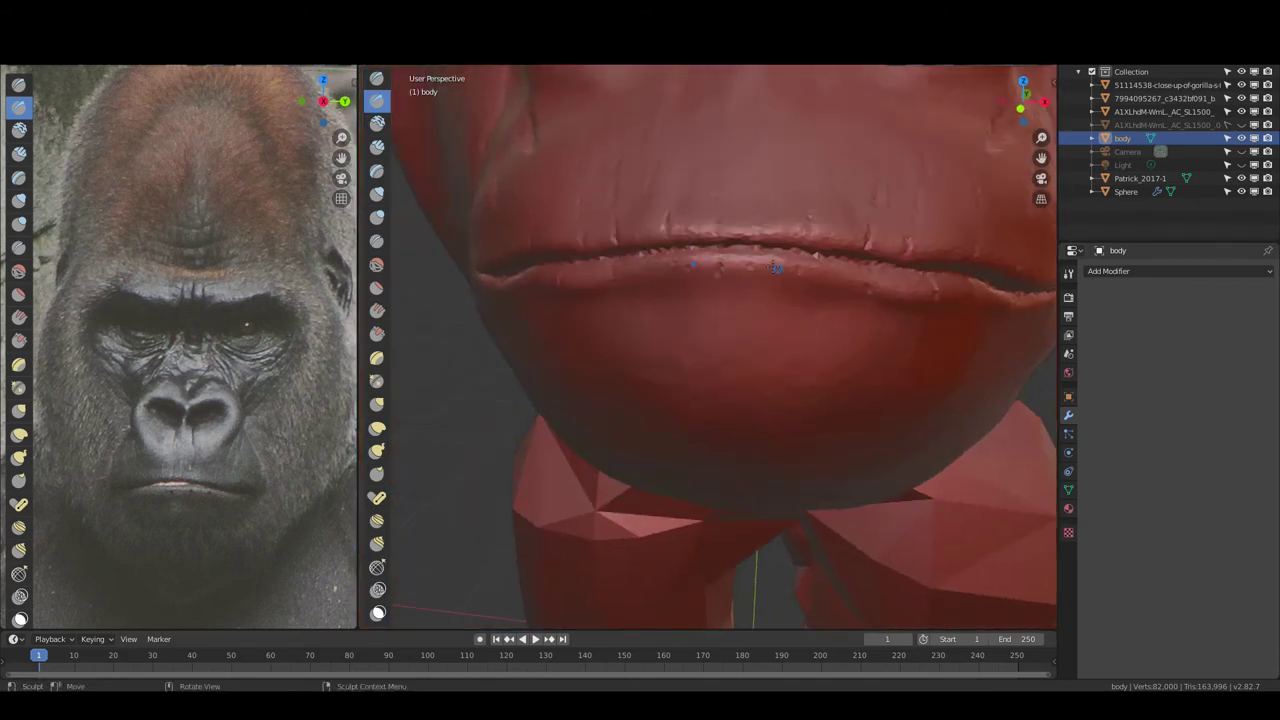
From a near-front view, stroke along the lower lip to give its edge a crisp line
mouse_move(752, 323)
middle_mouse_down()
mouse_move(725, 334)
mouse_move(758, 280)
mouse_move(772, 152)
middle_mouse_up()
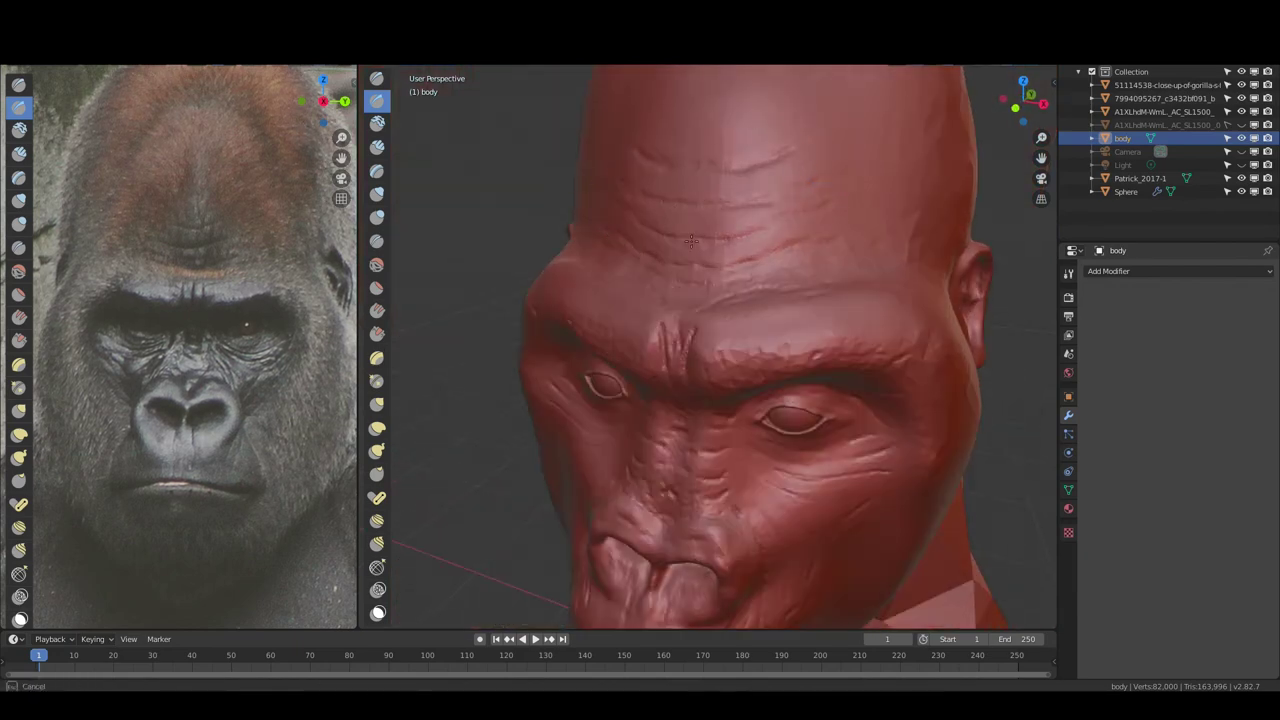
middle_click_drag(693, 345, 735, 532)
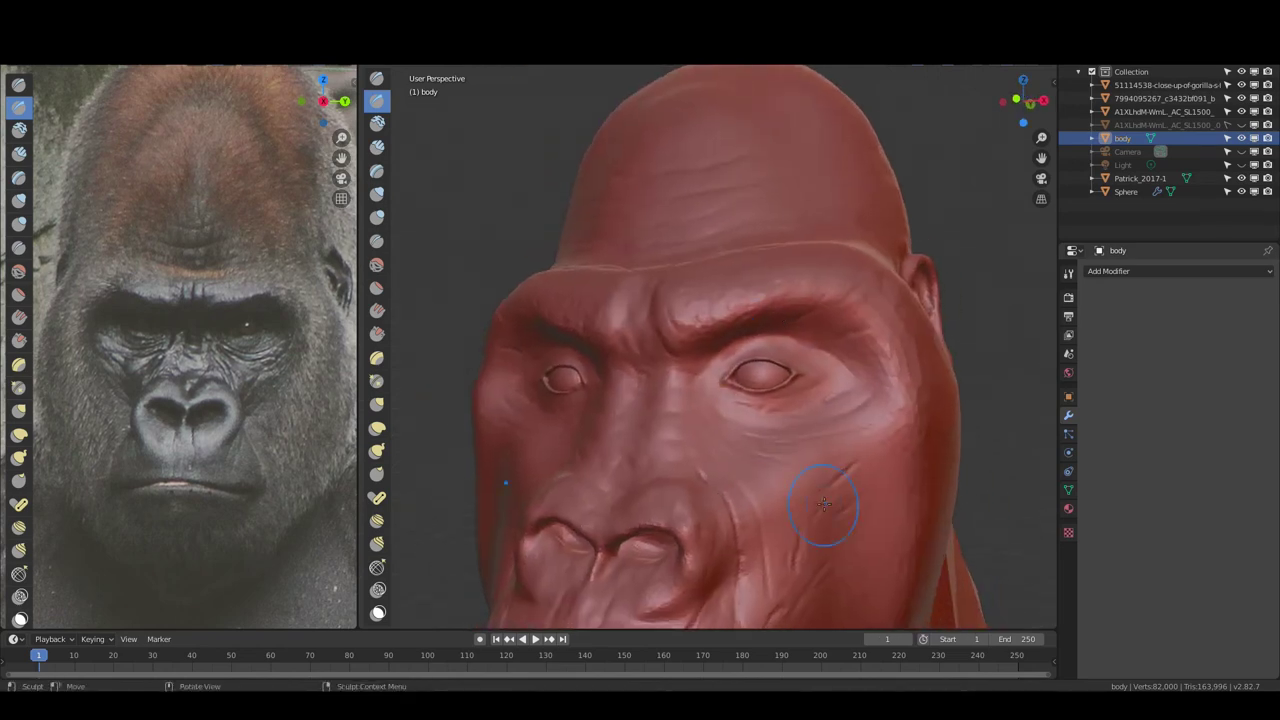
middle_click_drag(856, 455, 690, 465)
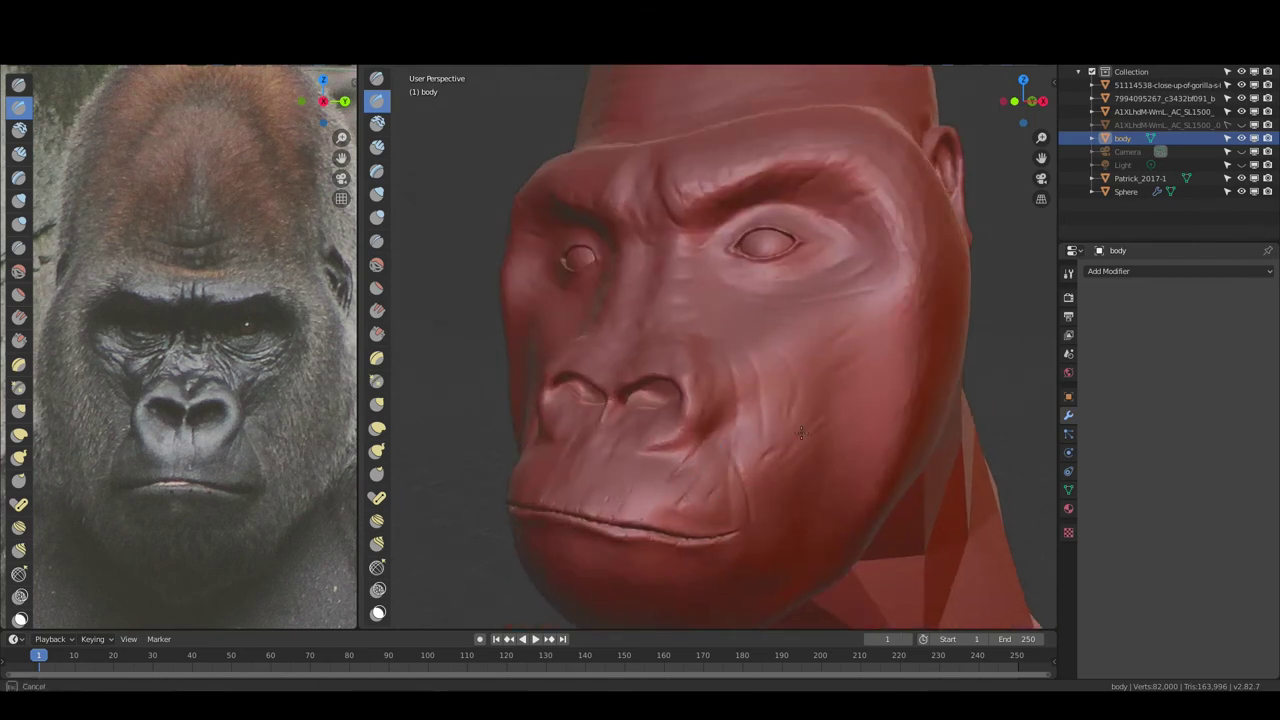
left_click_drag(665, 500, 718, 523)
mouse_move(626, 493)
middle_mouse_down()
mouse_move(549, 457)
mouse_move(600, 470)
middle_mouse_up()
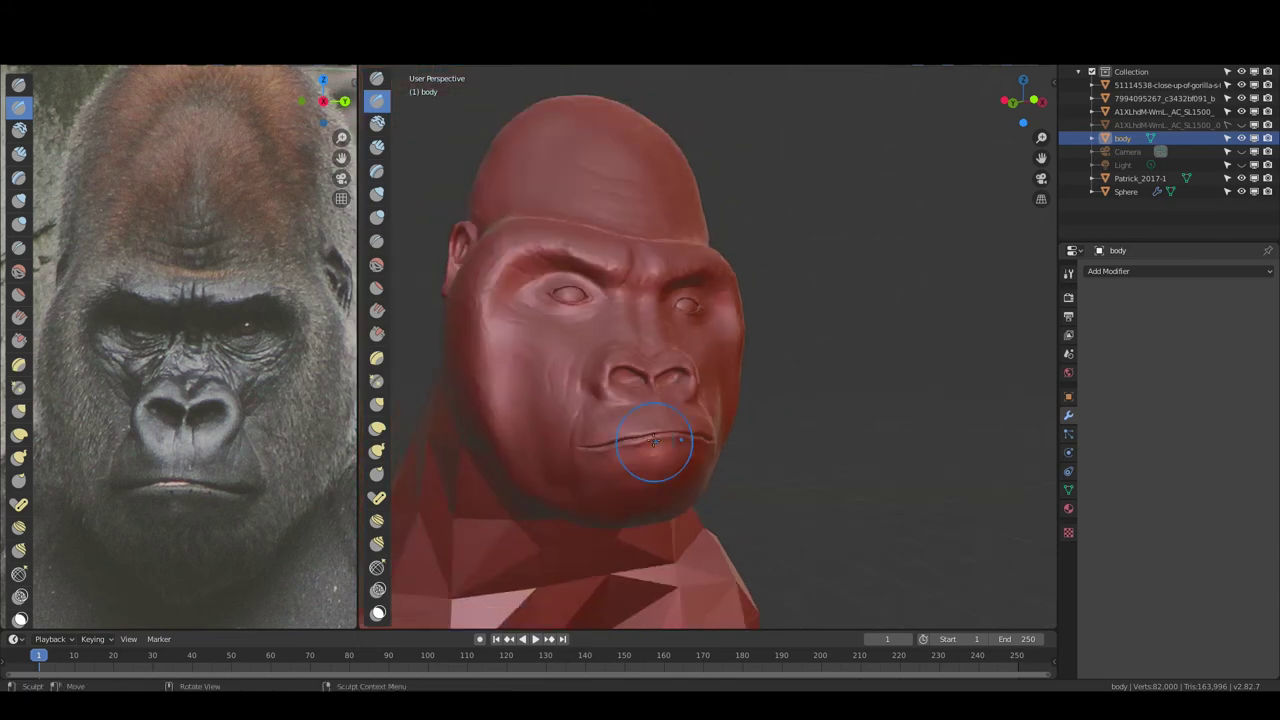
scroll(600, 470, "down", 2)
scroll(600, 470, "up", 3)
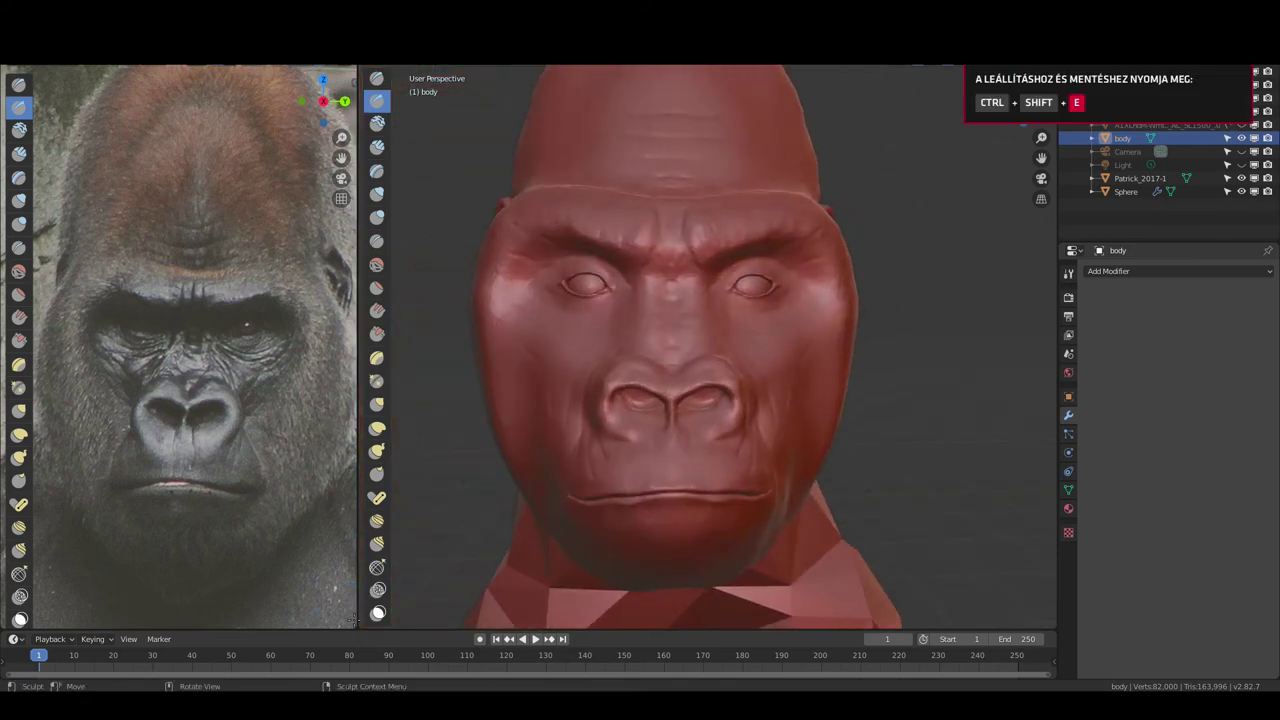
left_click(377, 403)
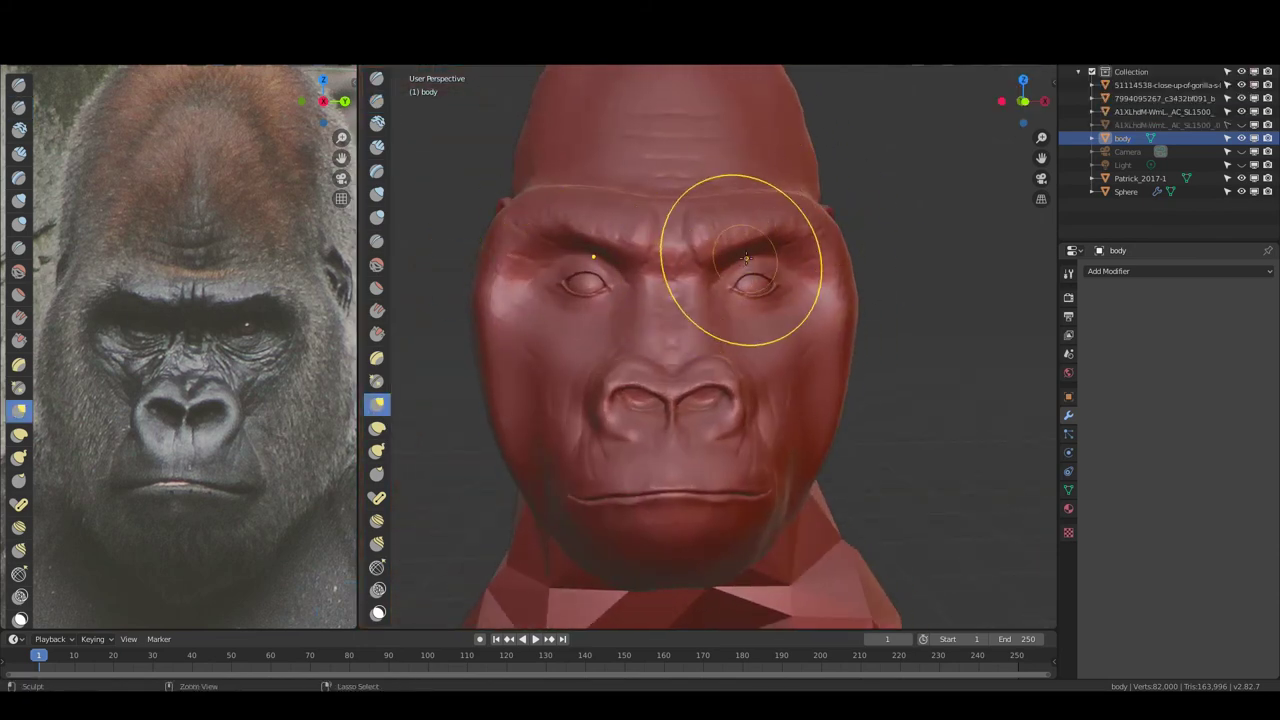
Dent both brow ridges, mask around the eyes, and Grab the brows heavier and lower
mouse_move(723, 203)
left_mouse_down()
mouse_move(775, 215)
mouse_move(778, 247)
left_mouse_up()
key("ctrl+z")
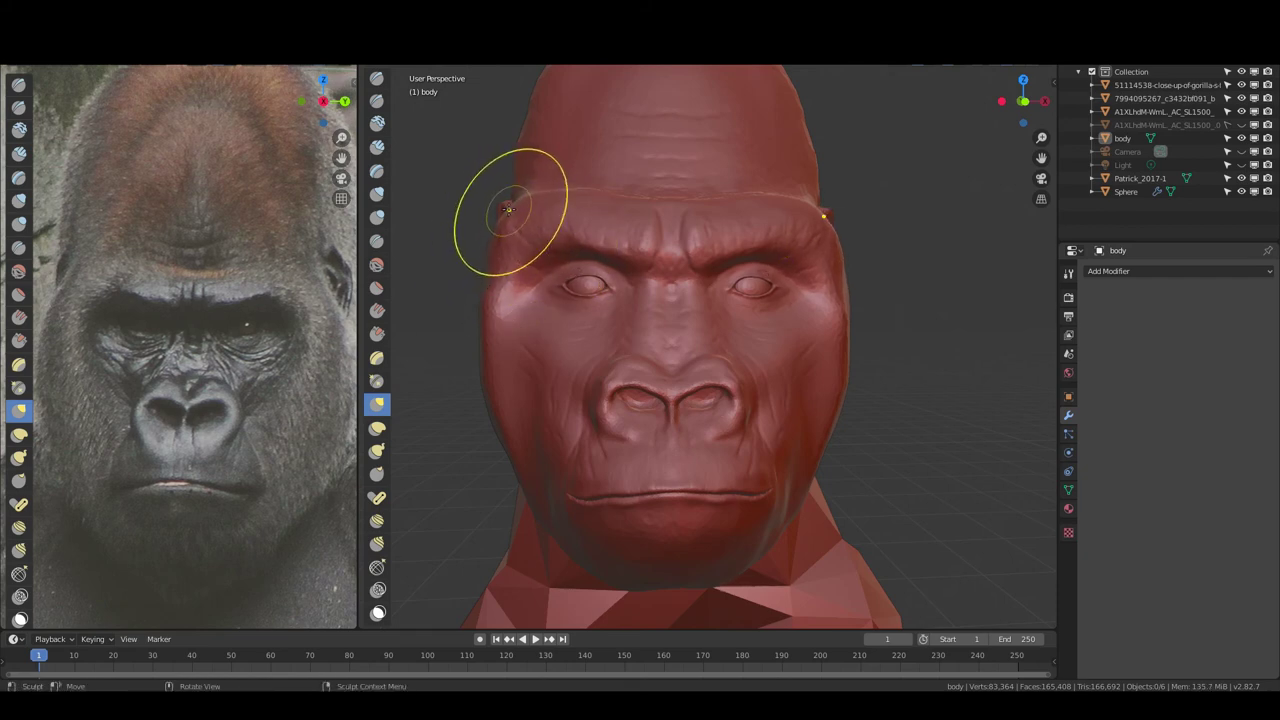
mouse_move(512, 214)
left_mouse_down()
mouse_move(538, 260)
mouse_move(636, 284)
left_mouse_up()
key("m")
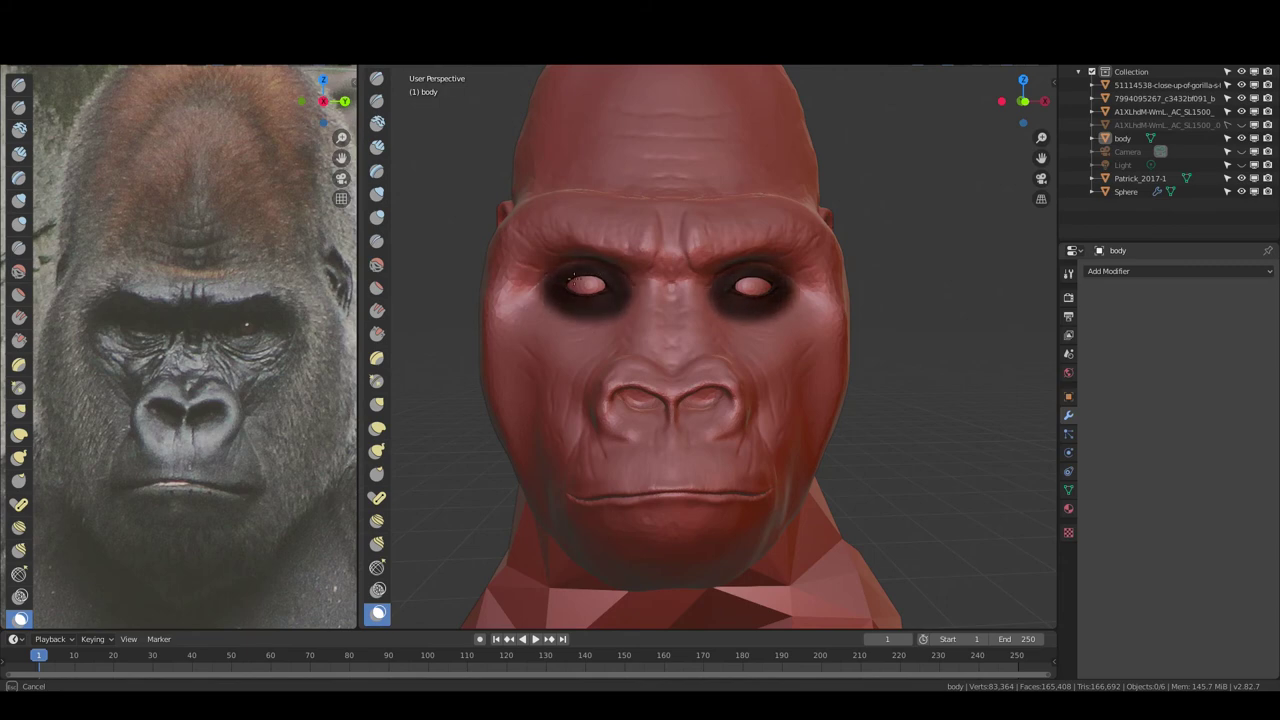
key("g")
mouse_move(748, 251)
left_mouse_down()
mouse_move(846, 252)
mouse_move(836, 309)
left_mouse_up()
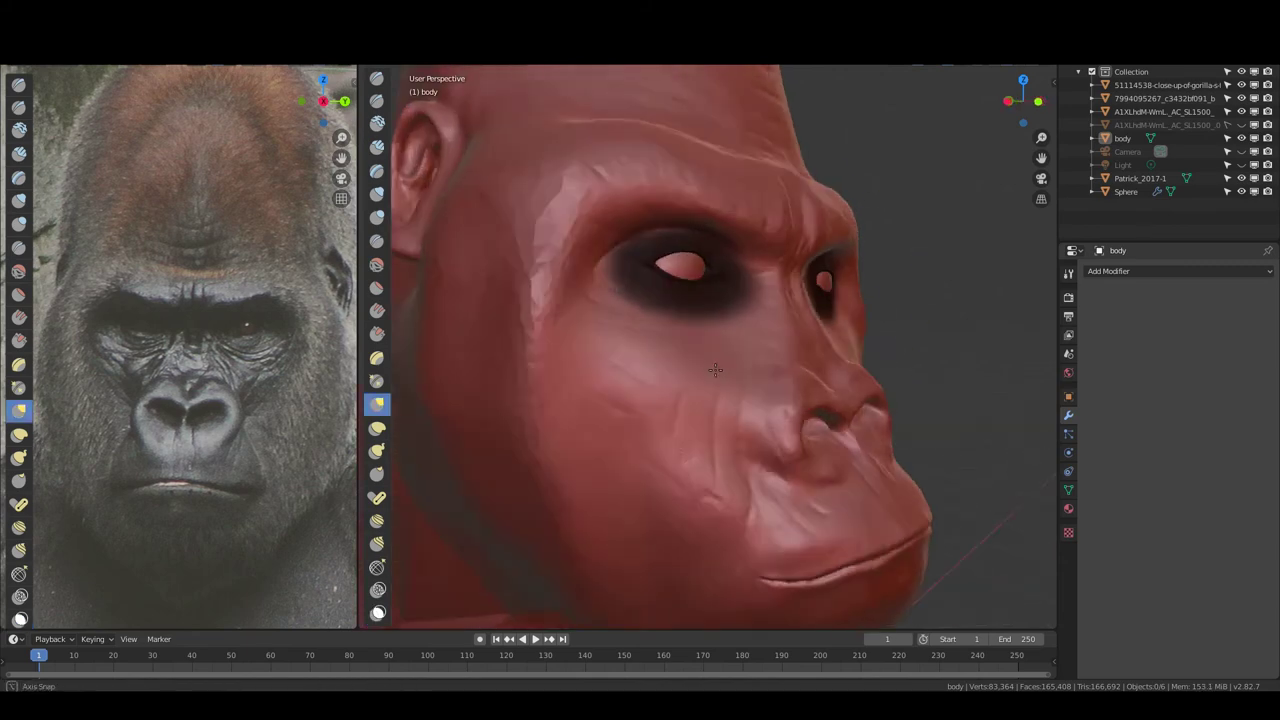
Check the head from several angles, darken the nostril area, and add a Clay Strips stroke near the eye
middle_click_drag(846, 390, 486, 286)
mouse_move(646, 221)
middle_mouse_down()
mouse_move(677, 257)
mouse_move(657, 283)
mouse_move(686, 271)
mouse_move(577, 330)
mouse_move(663, 300)
middle_mouse_up()
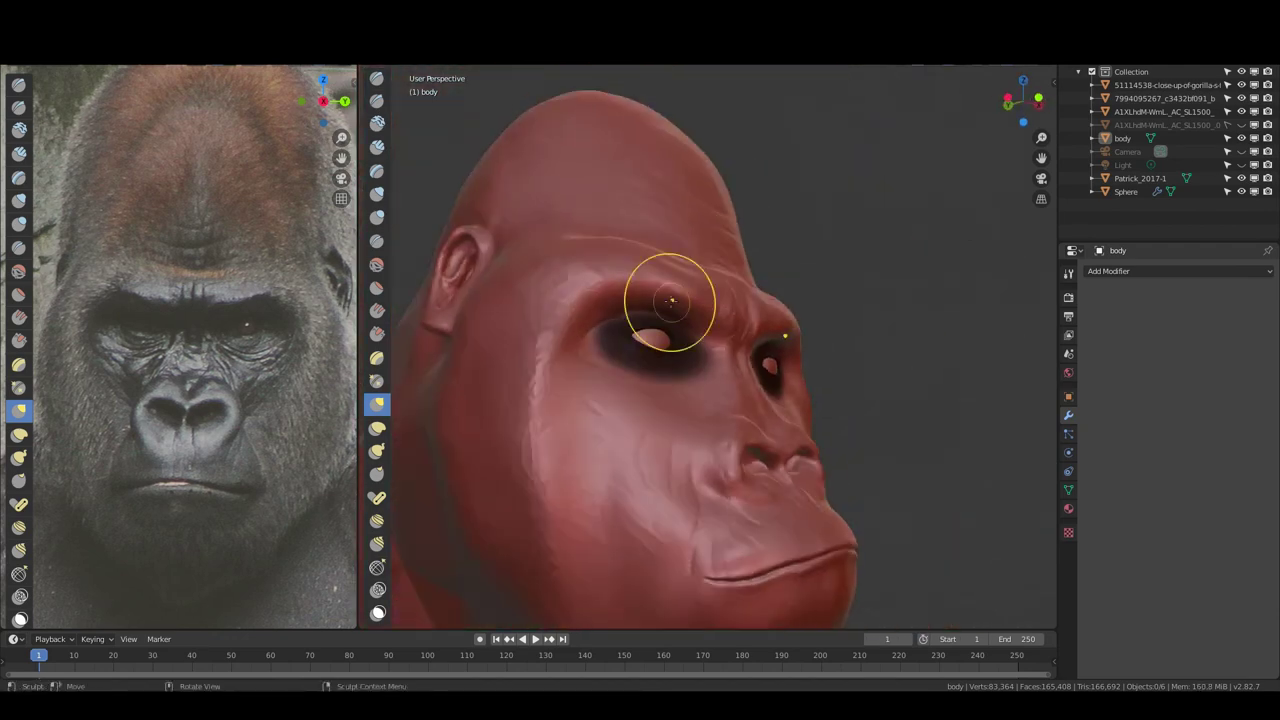
mouse_move(714, 337)
middle_mouse_down()
mouse_move(668, 368)
mouse_move(737, 286)
mouse_move(594, 300)
mouse_move(561, 343)
middle_mouse_up()
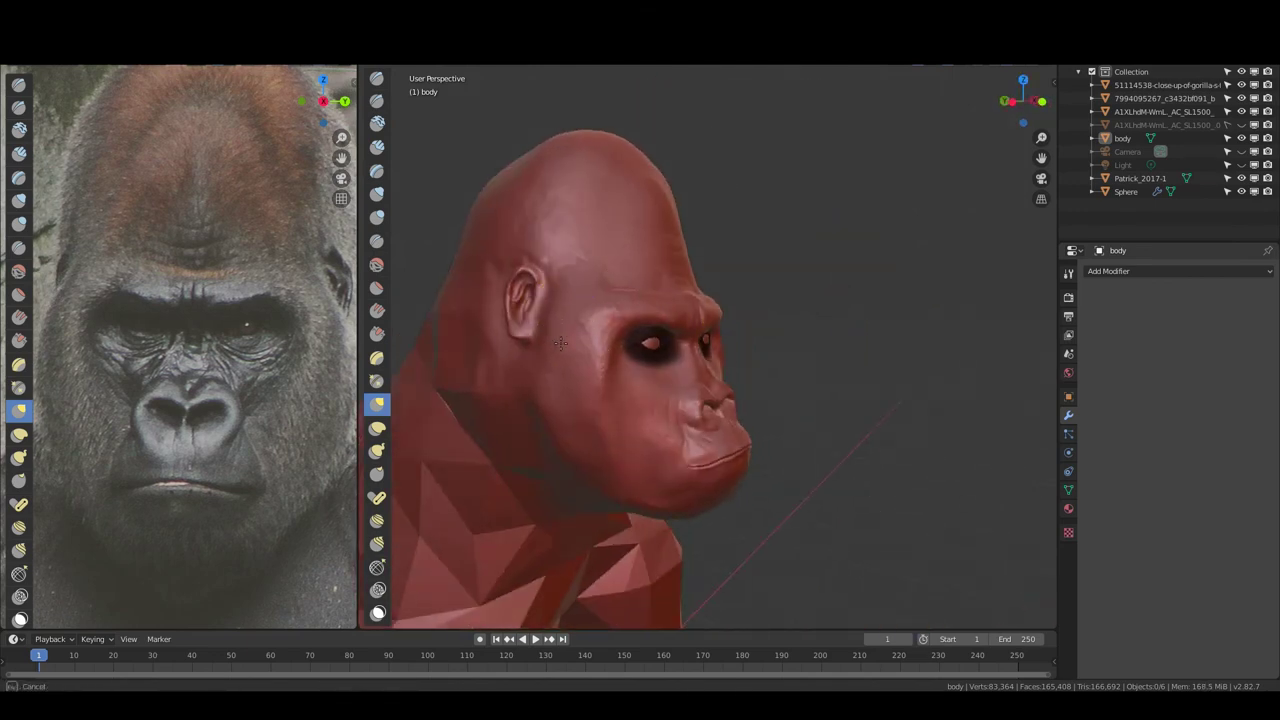
mouse_move(548, 403)
middle_mouse_down()
mouse_move(614, 400)
mouse_move(565, 350)
mouse_move(589, 305)
mouse_move(714, 414)
middle_mouse_up()
left_click_drag(686, 443, 746, 463)
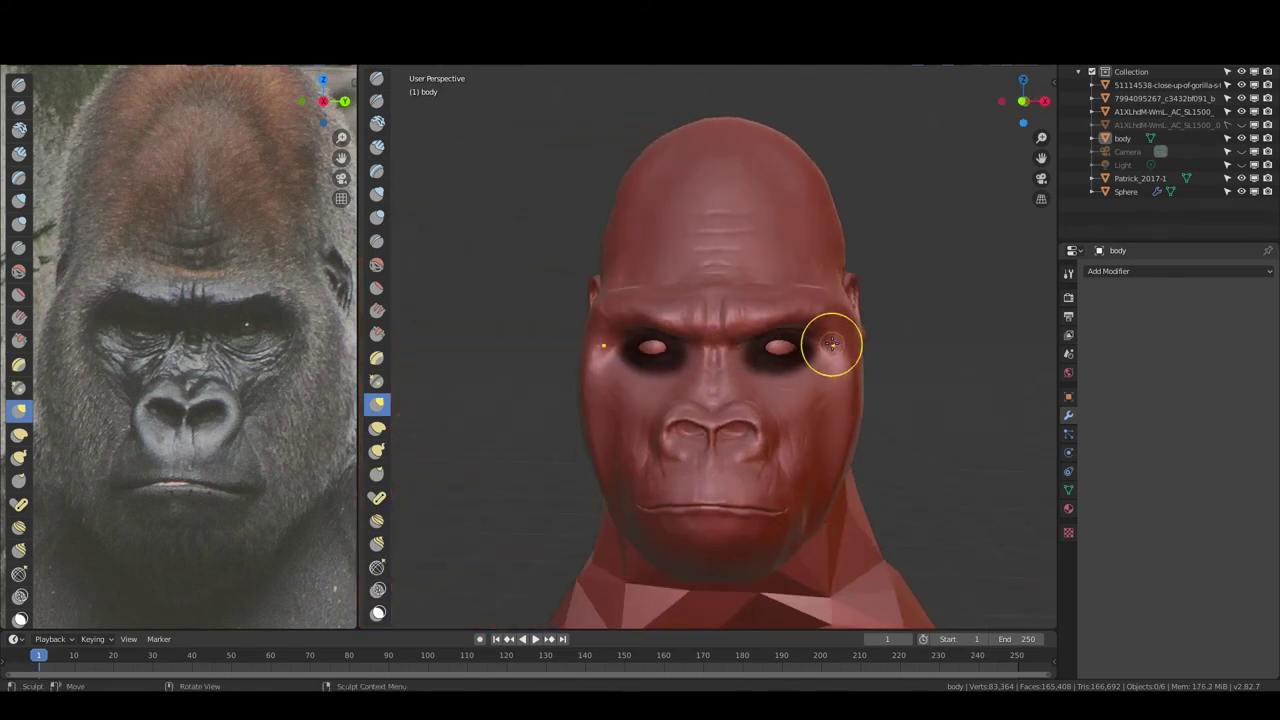
mouse_move(829, 343)
middle_mouse_down()
mouse_move(580, 365)
mouse_move(394, 205)
middle_mouse_up()
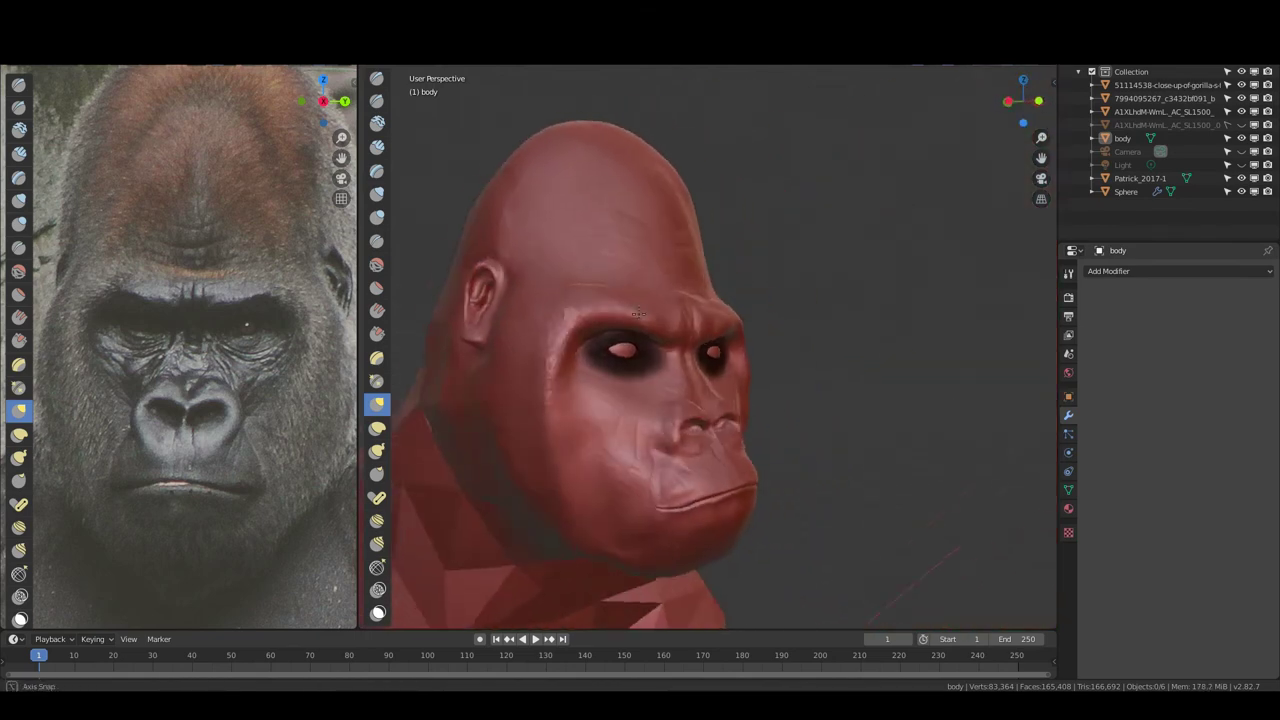
key("c")
left_click_drag(555, 345, 550, 370)
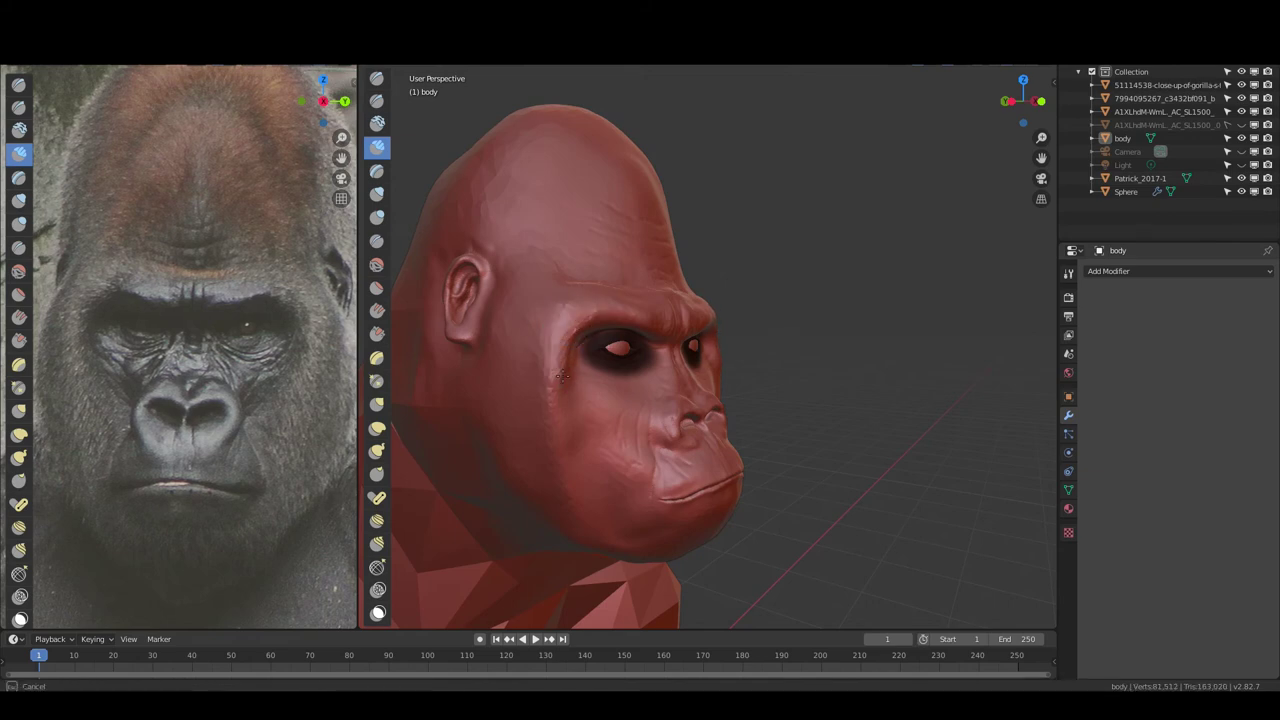
Toggle the body into Object Mode and back into Sculpt Mode at a three-quarter front view
mouse_move(563, 376)
middle_mouse_down()
mouse_move(715, 325)
mouse_move(587, 308)
middle_mouse_up()
key("c")
left_click_drag(587, 308, 587, 308)
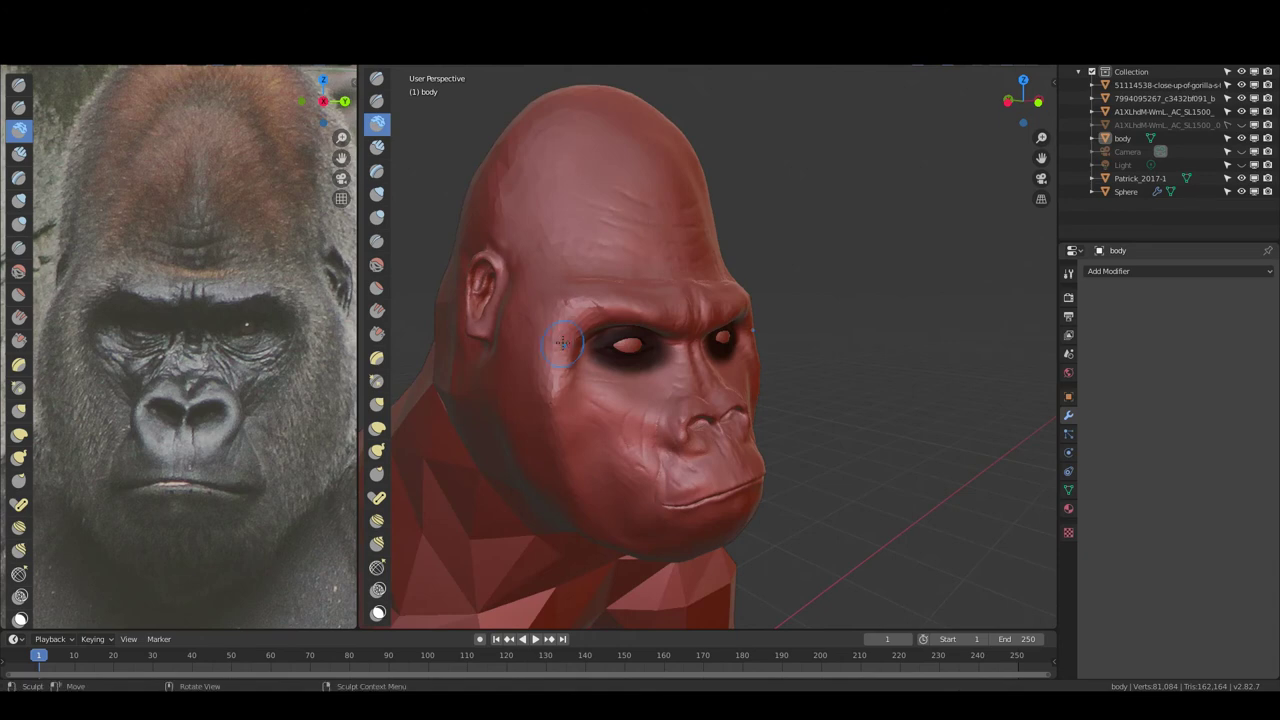
scroll(605, 212, "up", 4)
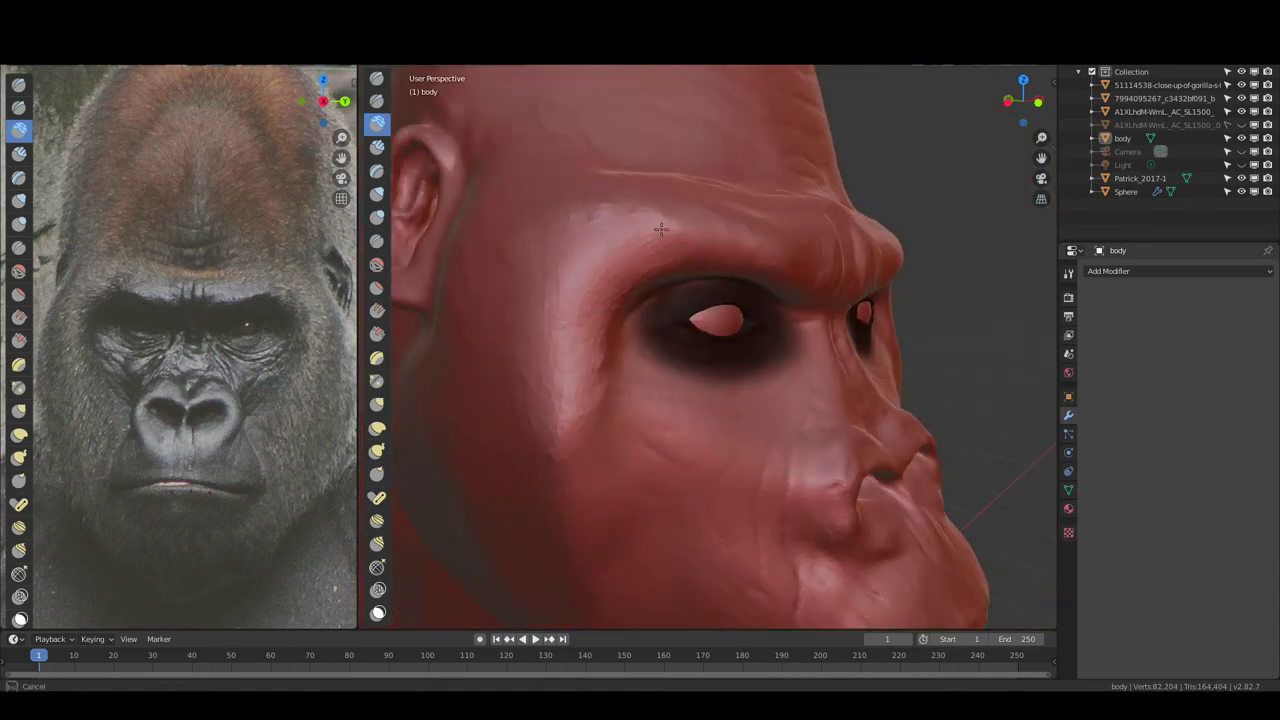
scroll(586, 310, "down", 5)
middle_click_drag(586, 310, 743, 258)
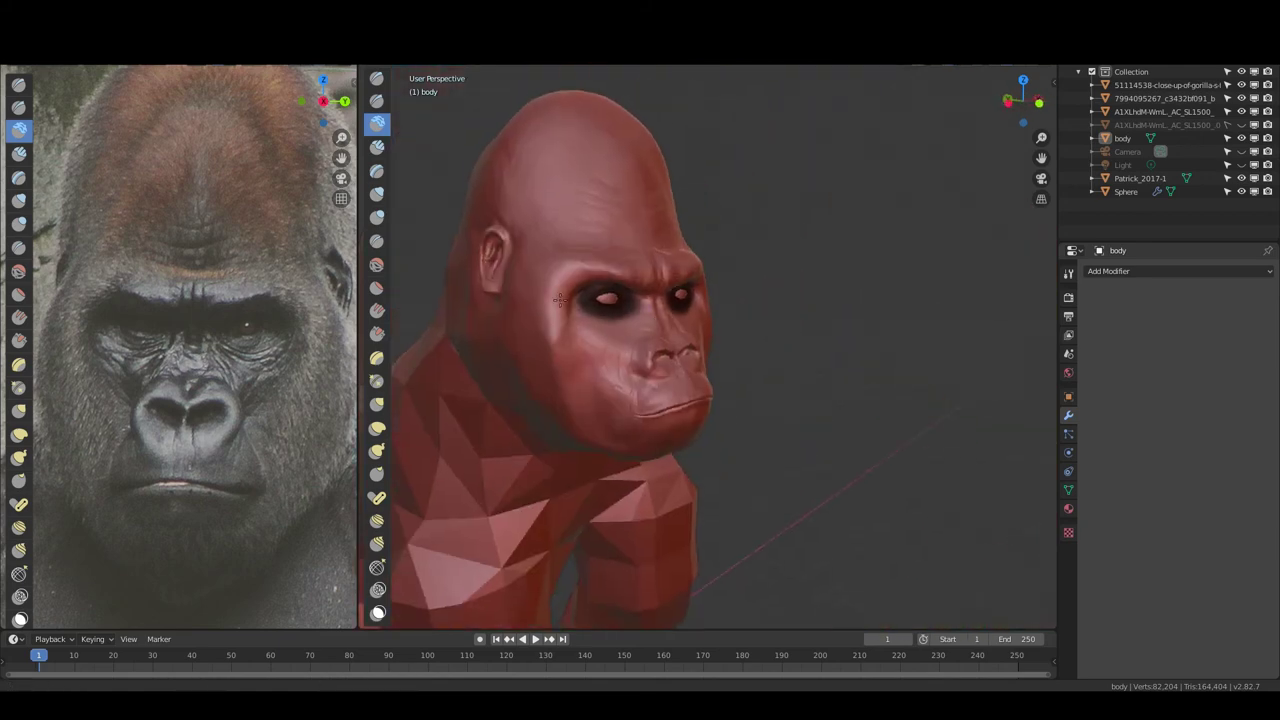
scroll(743, 258, "up", 5)
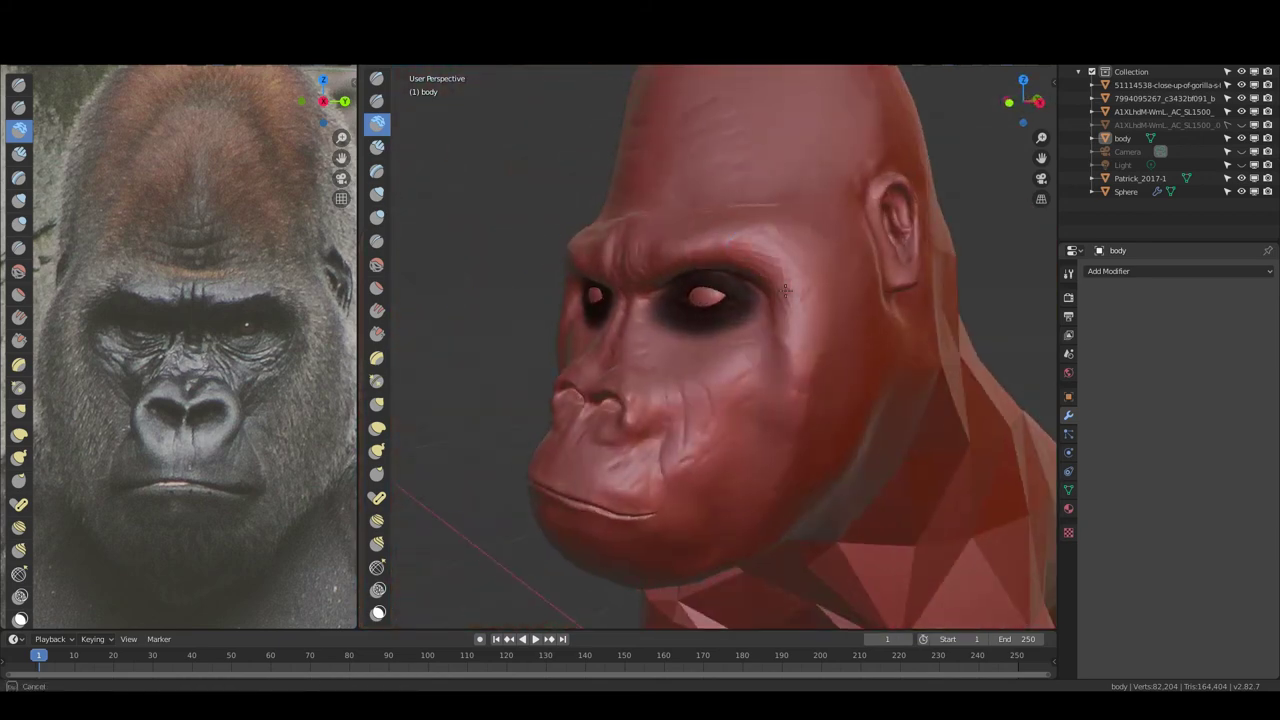
key("ctrl+Tab")
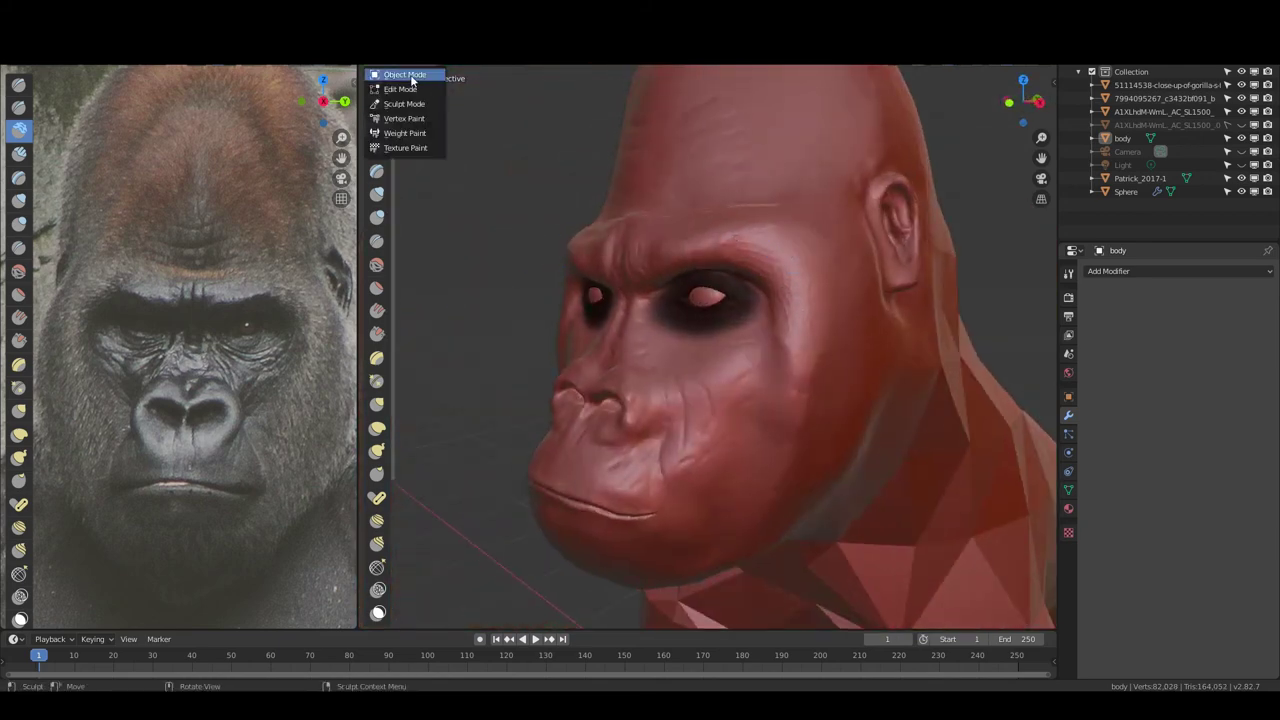
key("Return")
key("ctrl+Tab")
key("Return")
scroll(671, 221, "up", 3)
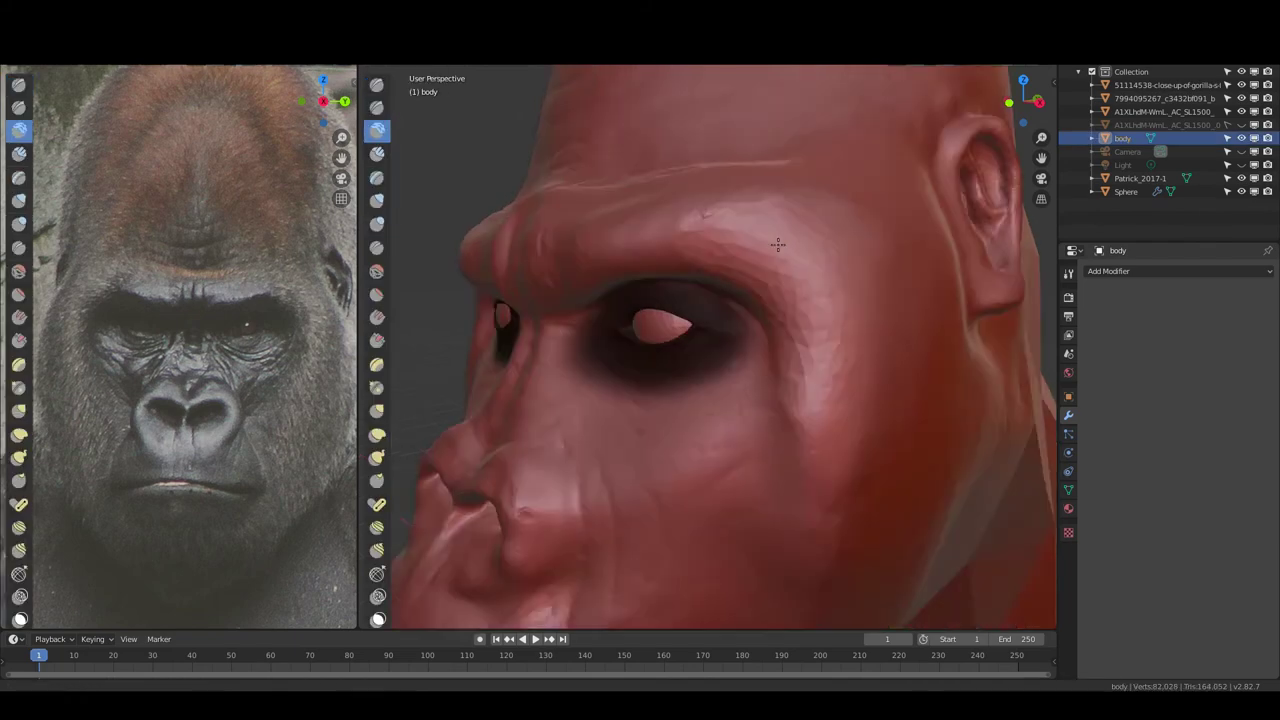
scroll(671, 221, "up", 3)
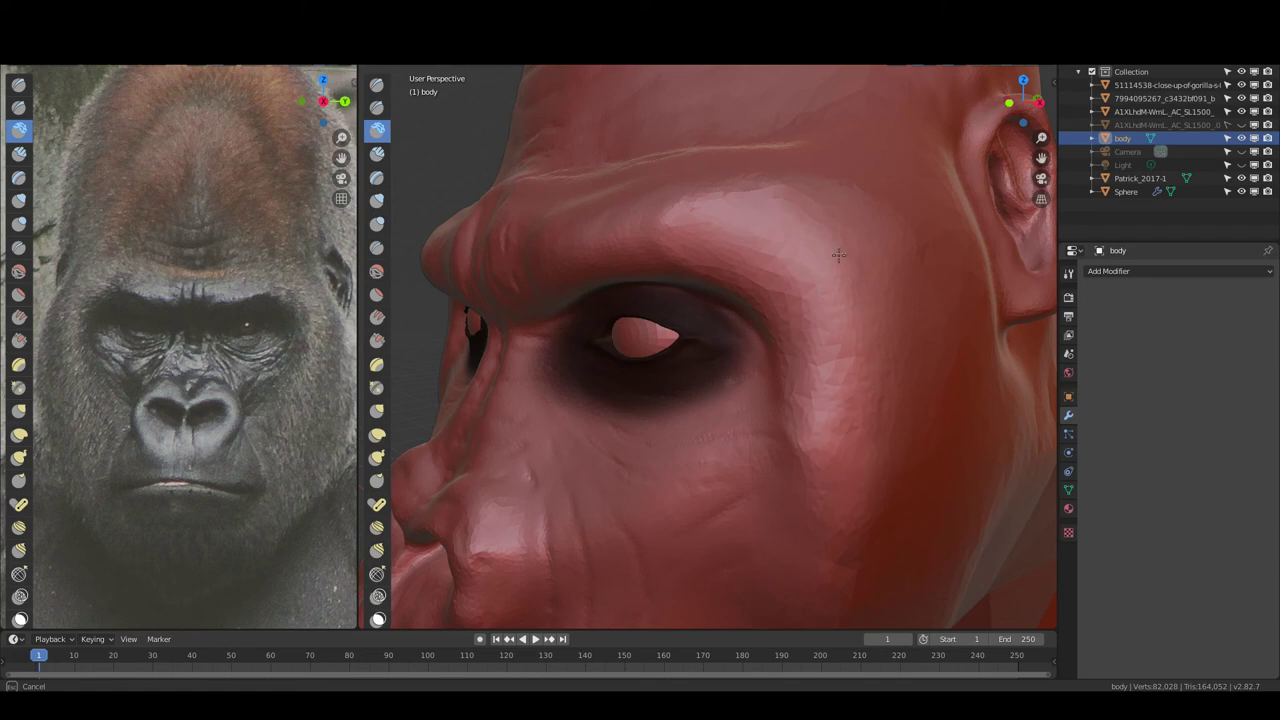
Sculpt detail into the brow above the eye and bumpy wrinkles along the cheek
left_click_drag(692, 224, 793, 271)
left_click_drag(829, 486, 810, 440)
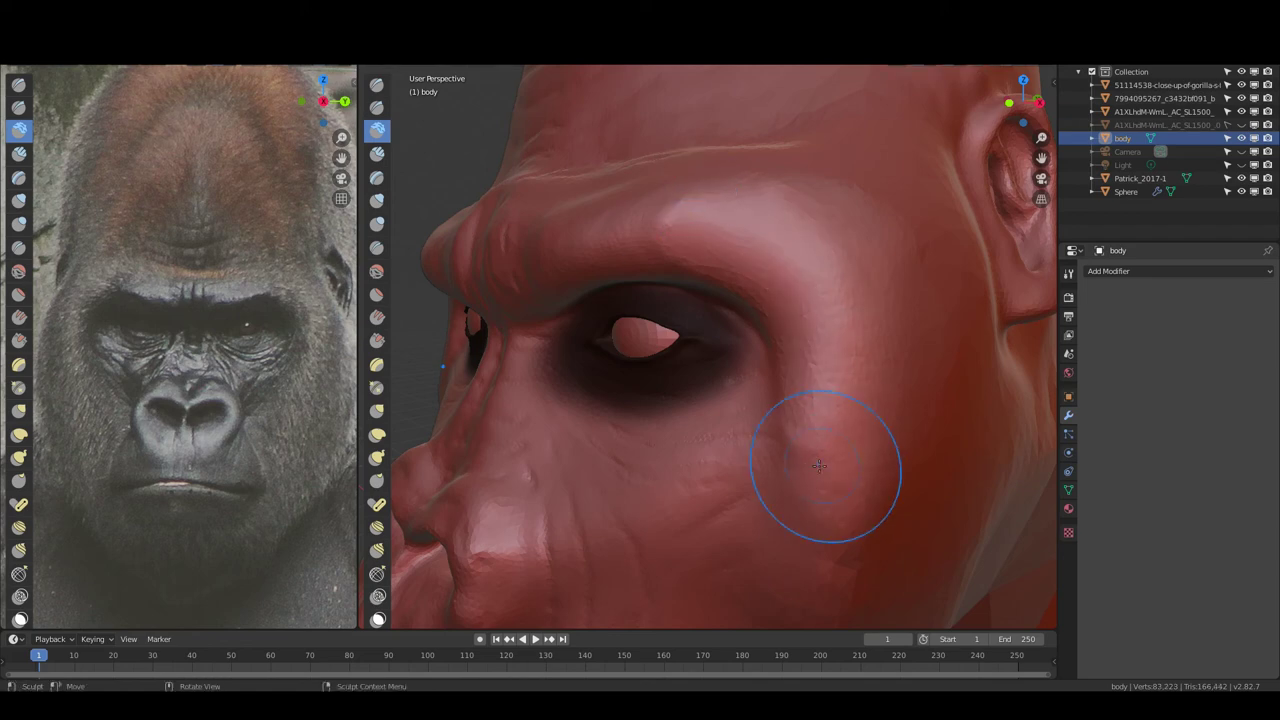
left_click_drag(859, 525, 849, 425)
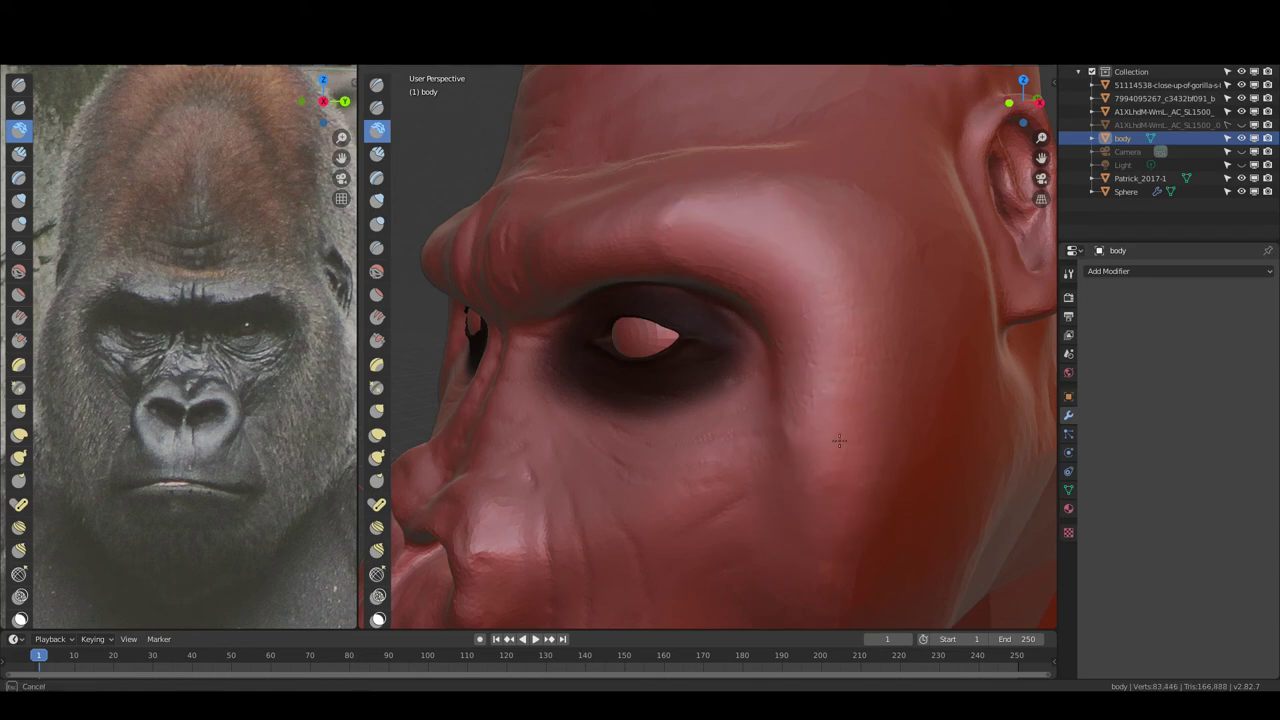
middle_click_drag(839, 440, 789, 284)
key("g")
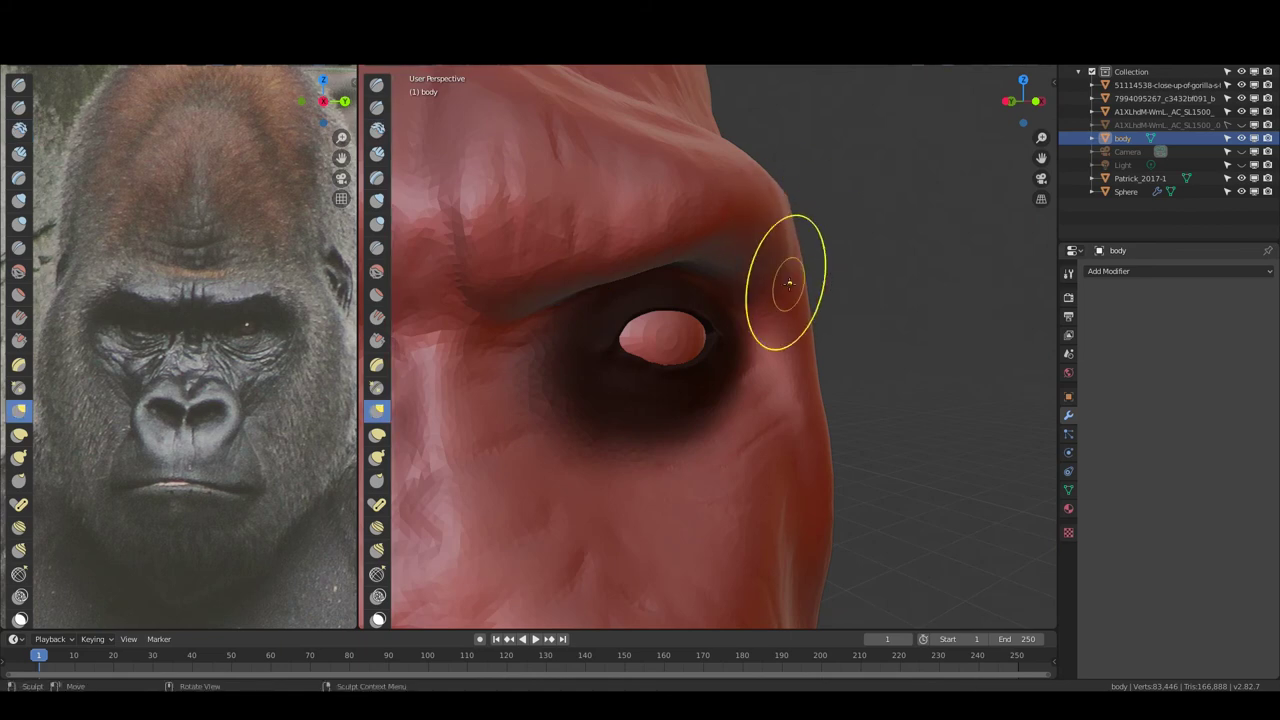
scroll(786, 243, "down", 5)
mouse_move(786, 243)
middle_mouse_down()
mouse_move(557, 214)
mouse_move(591, 215)
mouse_move(600, 194)
mouse_move(630, 204)
mouse_move(745, 349)
mouse_move(741, 311)
middle_mouse_up()
scroll(630, 204, "down", 4)
scroll(745, 349, "up", 4)
scroll(741, 311, "up", 4)
Build up clay wrinkles on the cheek beside the nose, then check the muzzle from below
key("c")
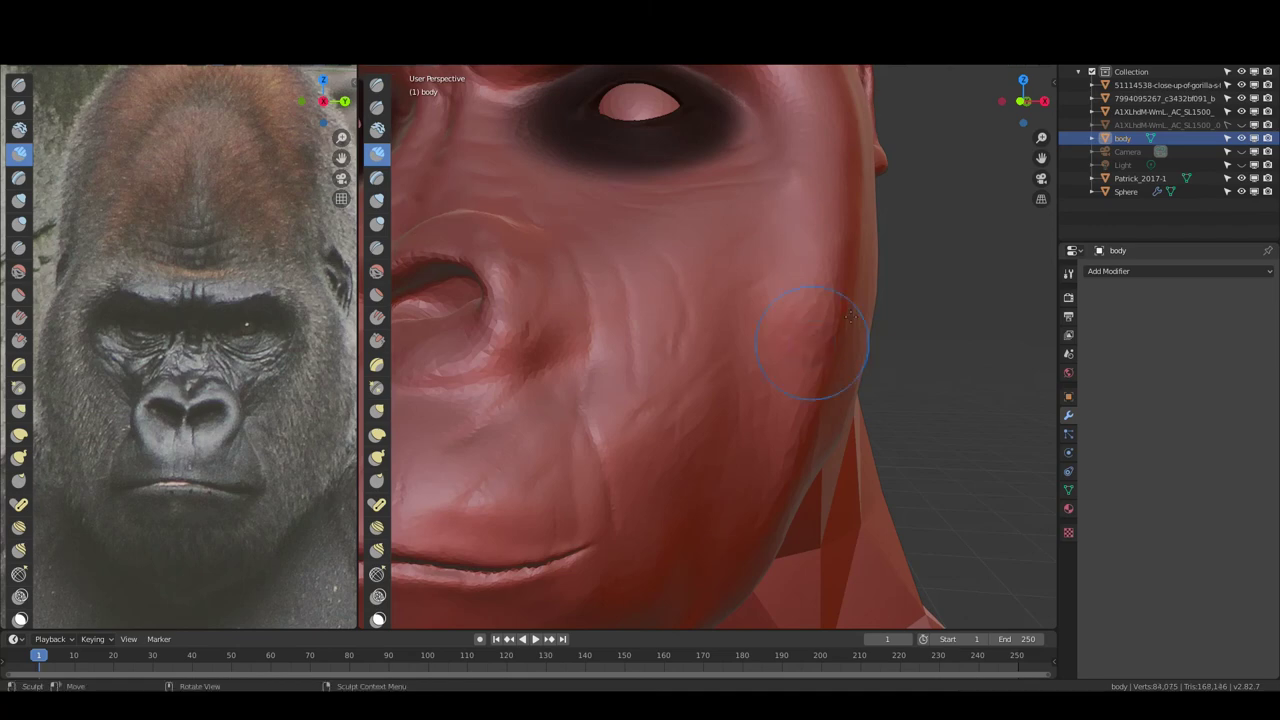
middle_click_drag(814, 329, 801, 430)
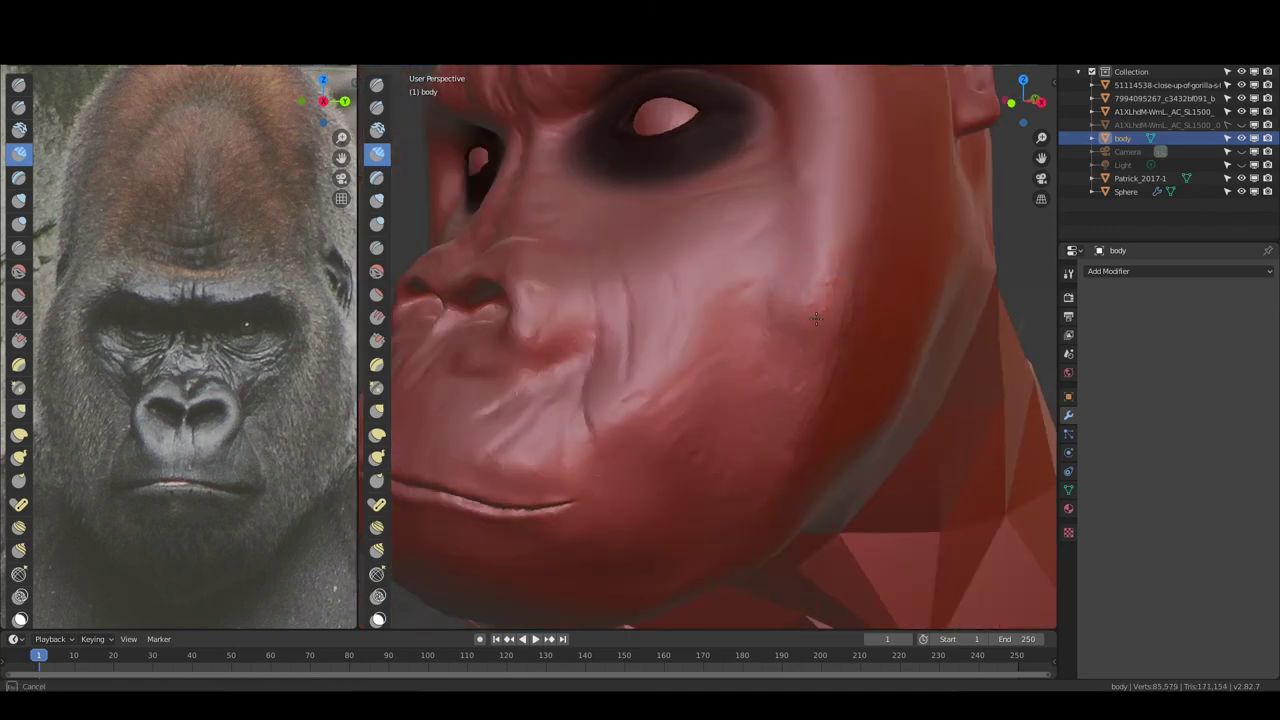
middle_click_drag(848, 320, 820, 268)
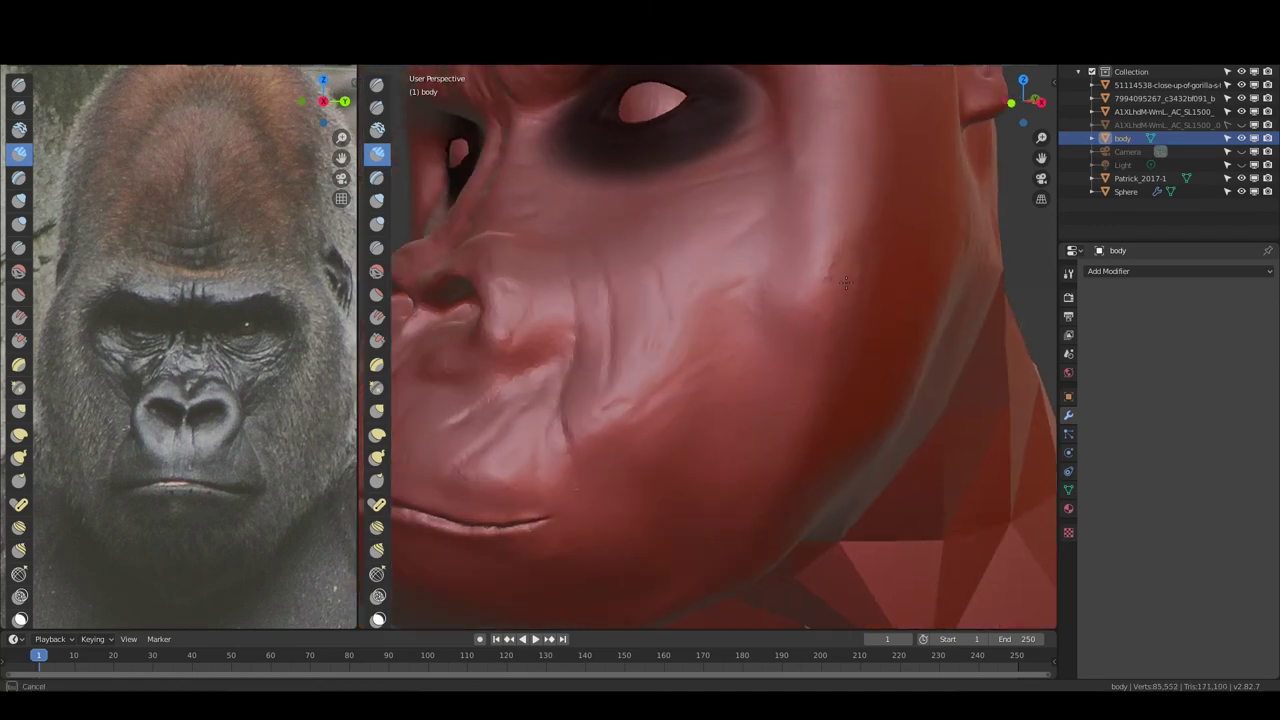
scroll(797, 473, "down", 3)
middle_click_drag(780, 434, 964, 150)
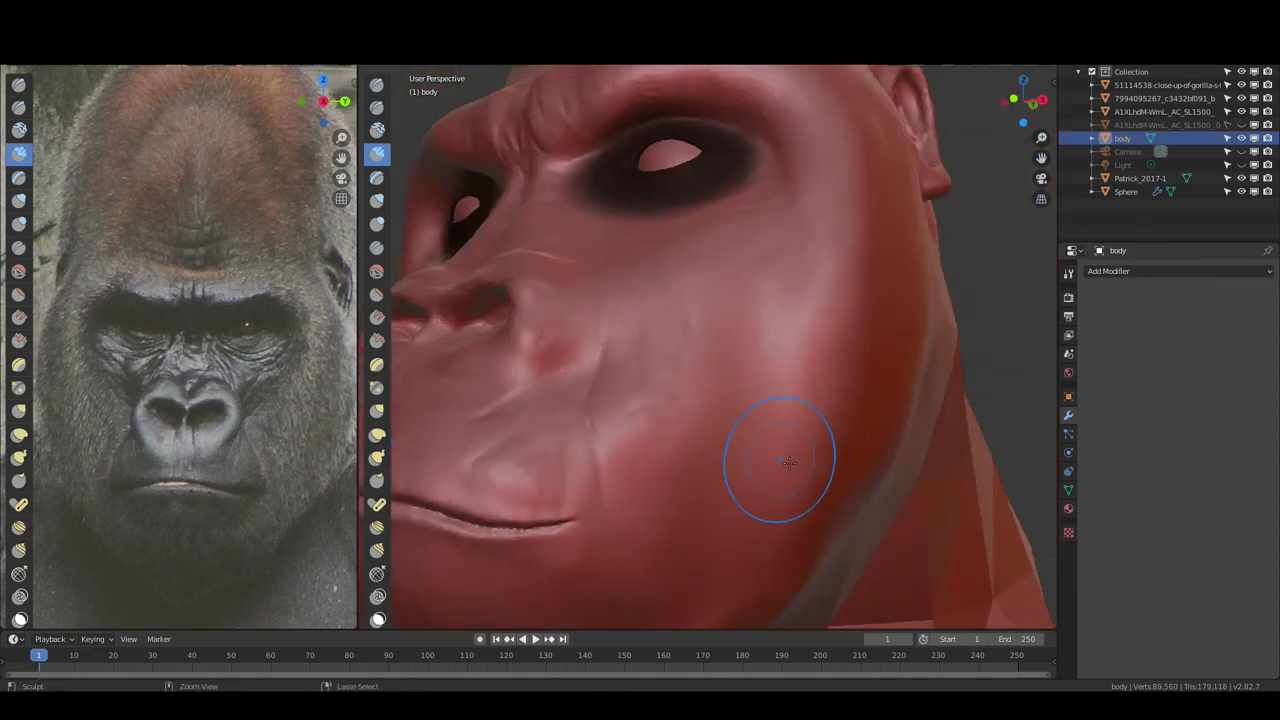
mouse_move(703, 479)
middle_mouse_down()
mouse_move(543, 128)
mouse_move(729, 500)
mouse_move(614, 471)
mouse_move(650, 482)
middle_mouse_up()
key("a")
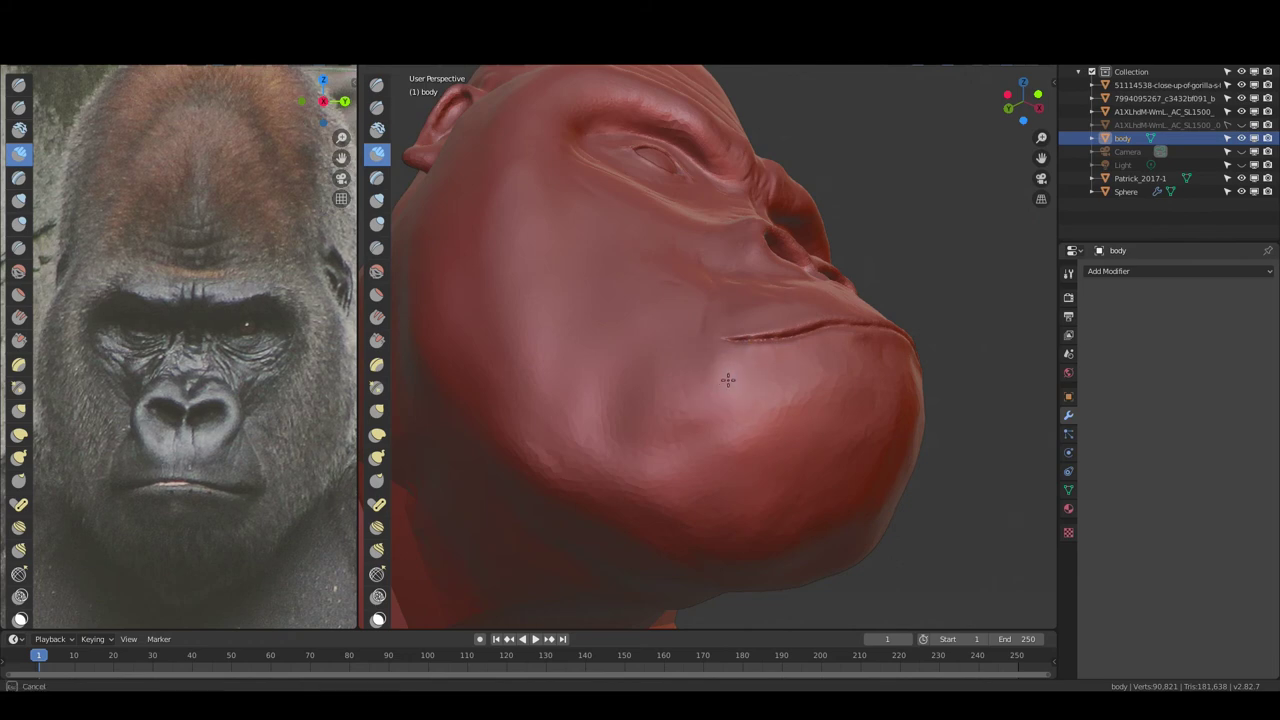
middle_click_drag(667, 512, 928, 312)
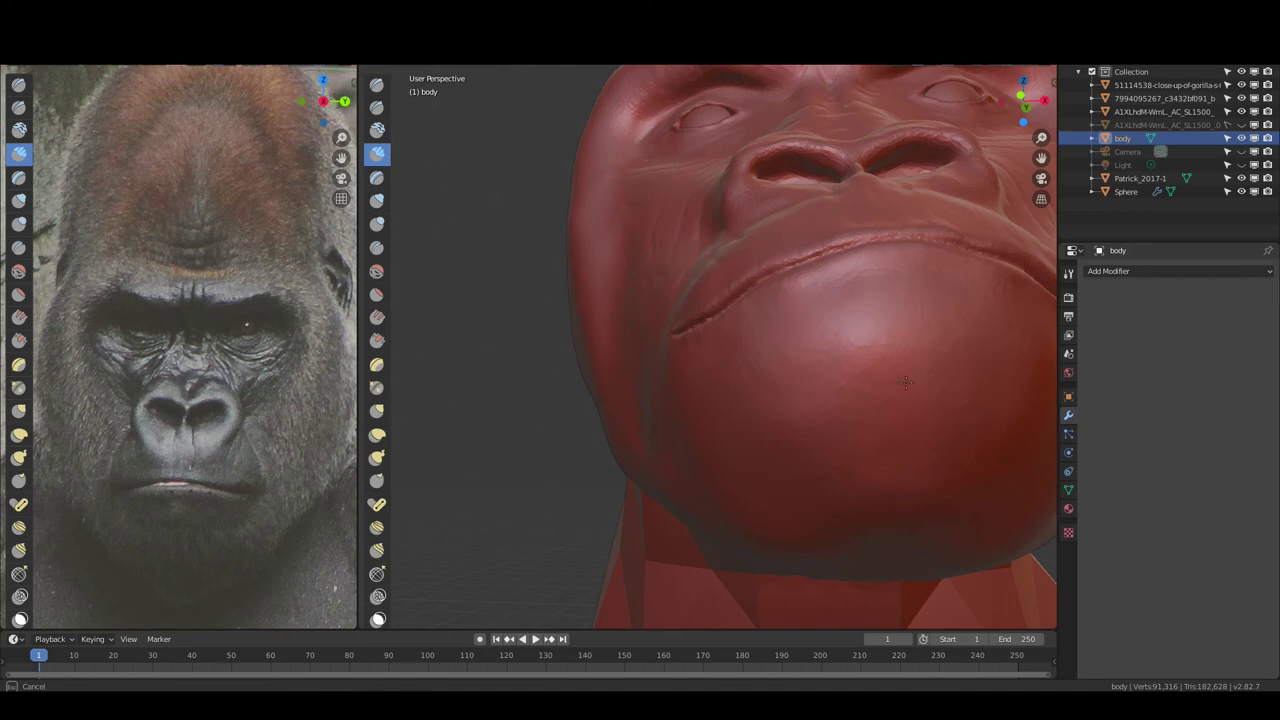
Stroke along the lip line, carve the lip-corner crease, and deepen the crease between the lips
middle_click_drag(834, 291, 829, 366)
scroll(784, 297, "up", 3)
left_click_drag(784, 297, 779, 320)
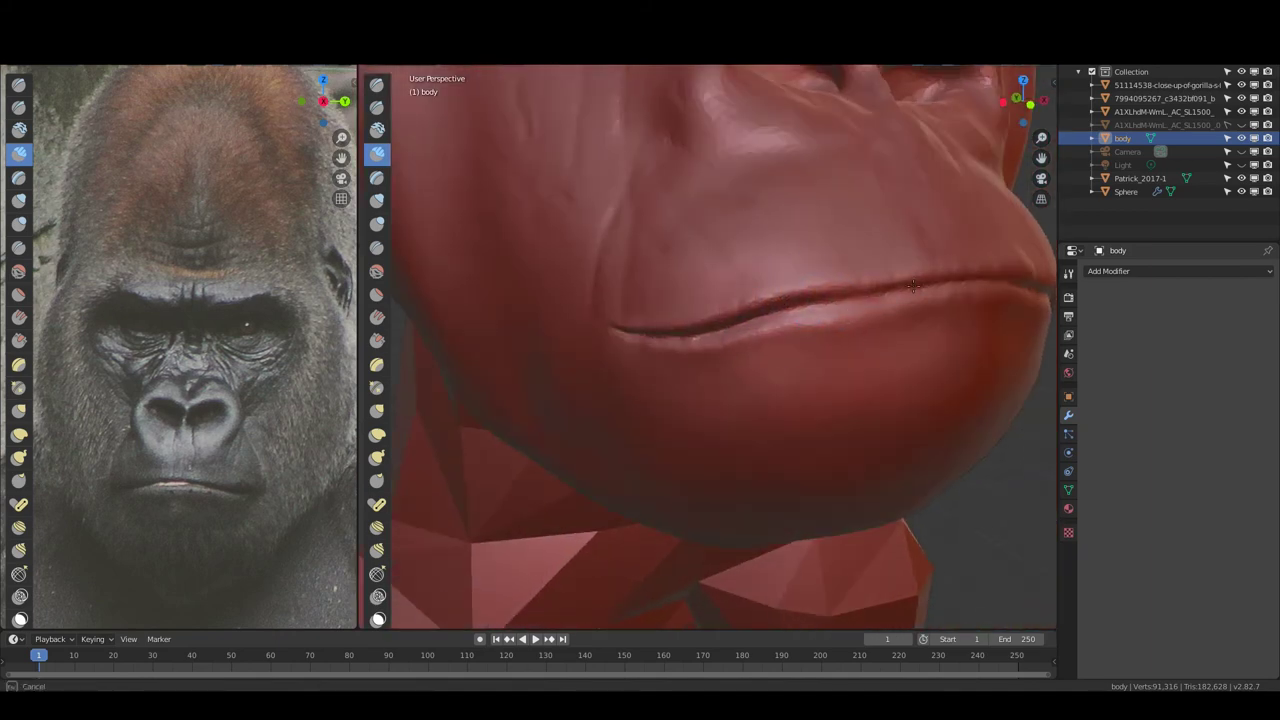
scroll(641, 338, "down", 5)
middle_click_drag(789, 320, 600, 300)
scroll(600, 300, "up", 5)
key("x")
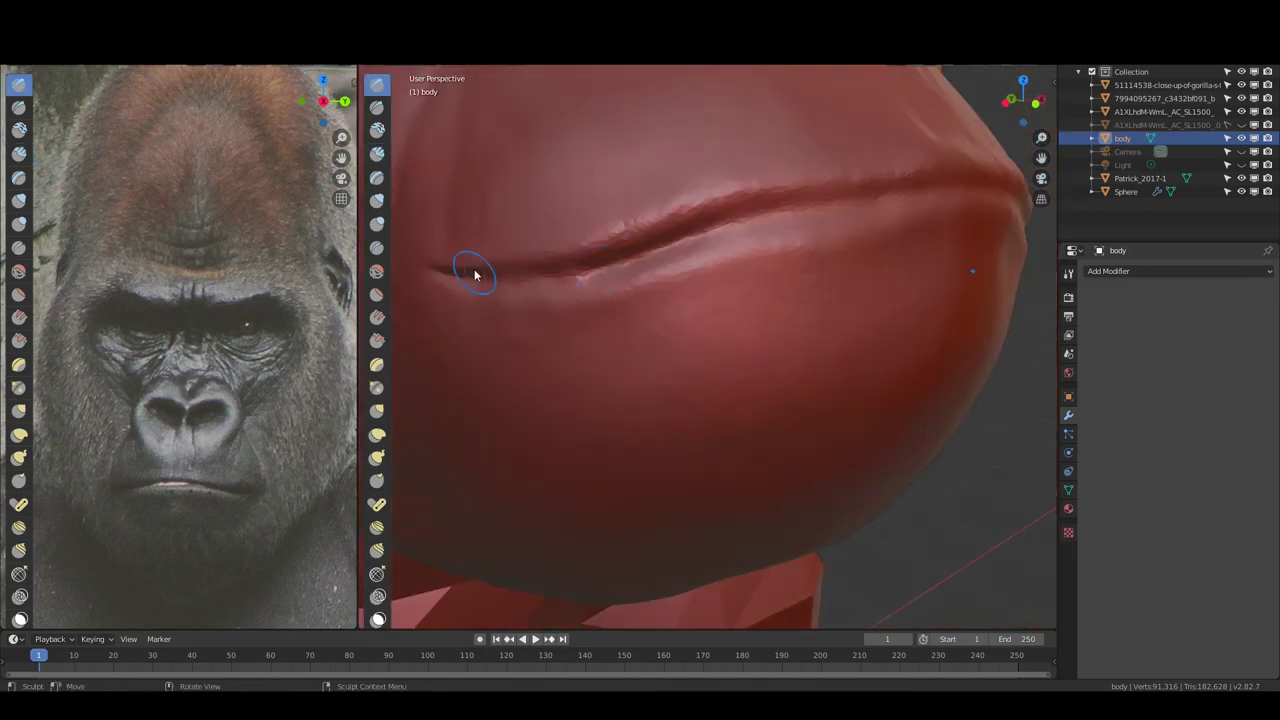
middle_click_drag(471, 271, 525, 292)
scroll(525, 292, "up", 2)
key("shift+x")
left_click_drag(590, 265, 607, 254)
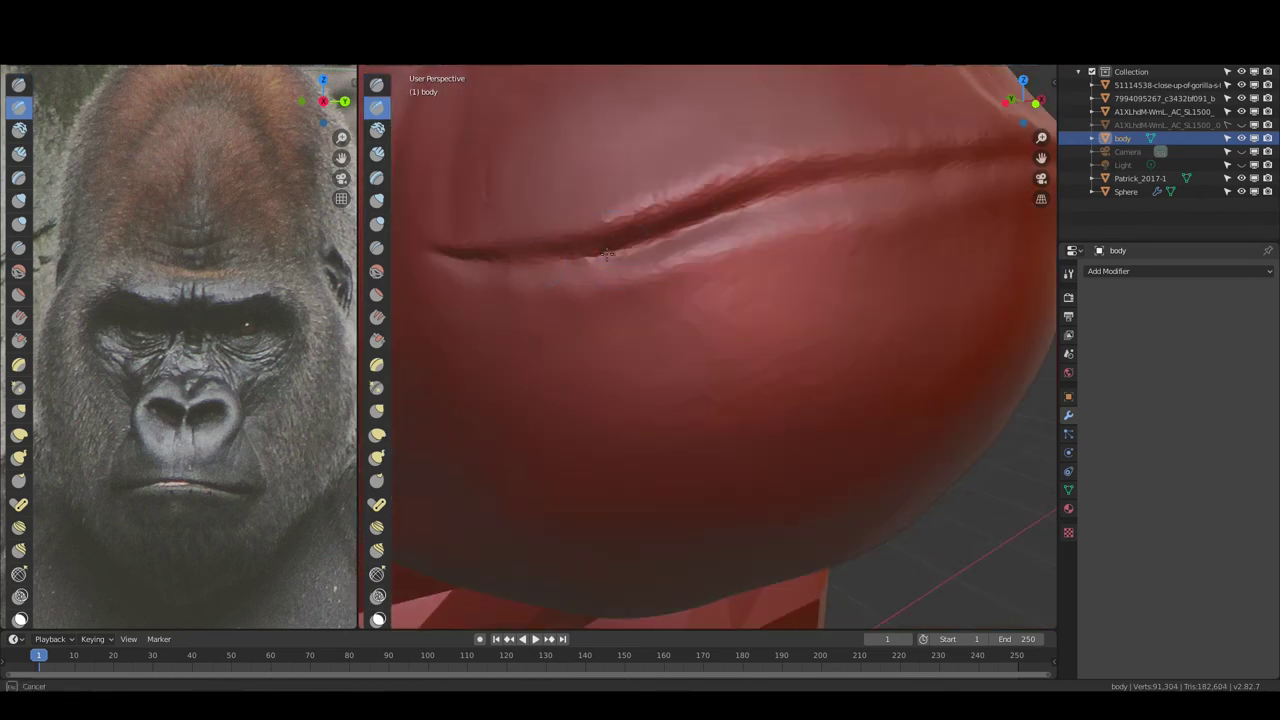
scroll(578, 257, "down", 3)
middle_click_drag(578, 257, 571, 252)
scroll(571, 252, "up", 2)
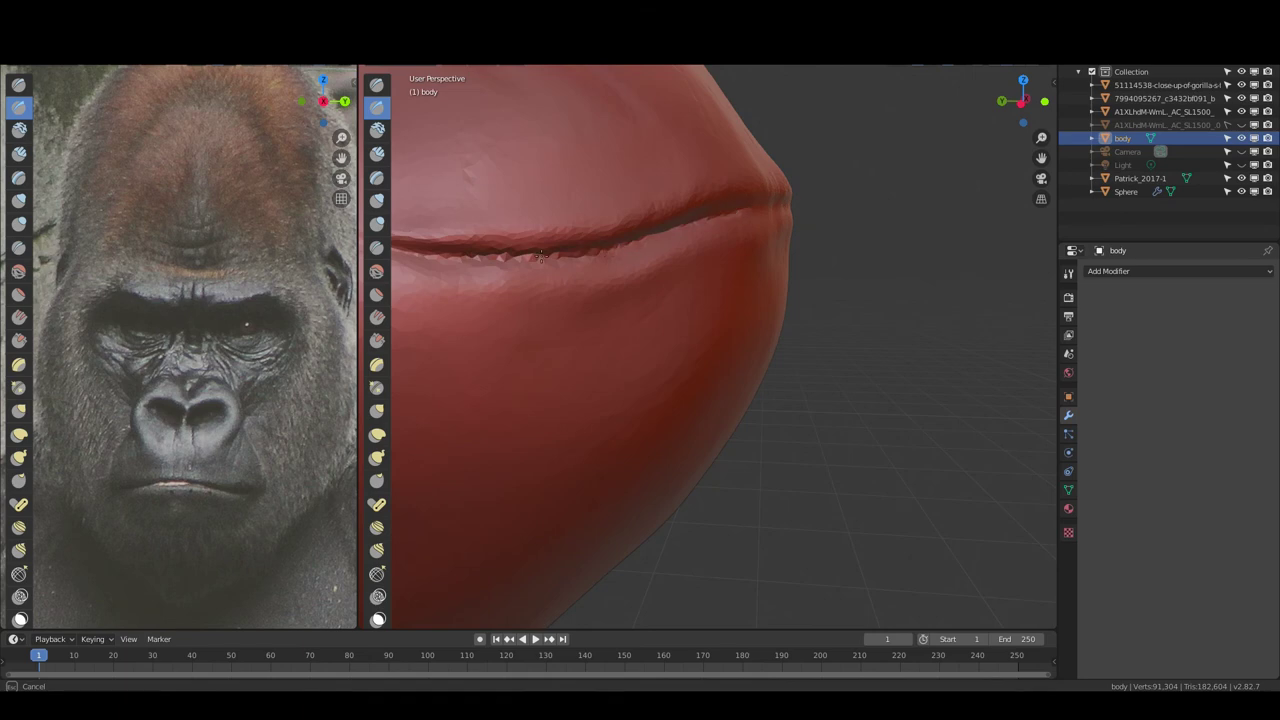
Orbit around the lips to inspect the deepened seam from several angles
middle_click_drag(554, 243, 758, 250)
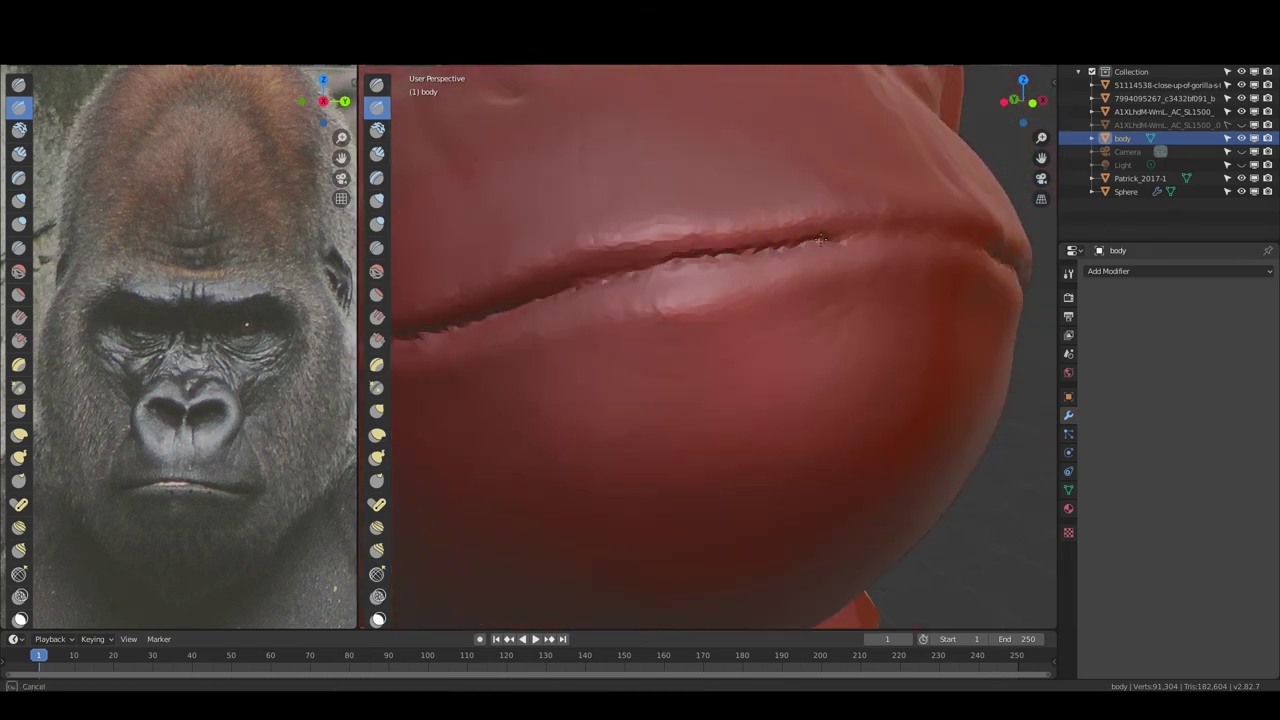
scroll(829, 243, "down", 2)
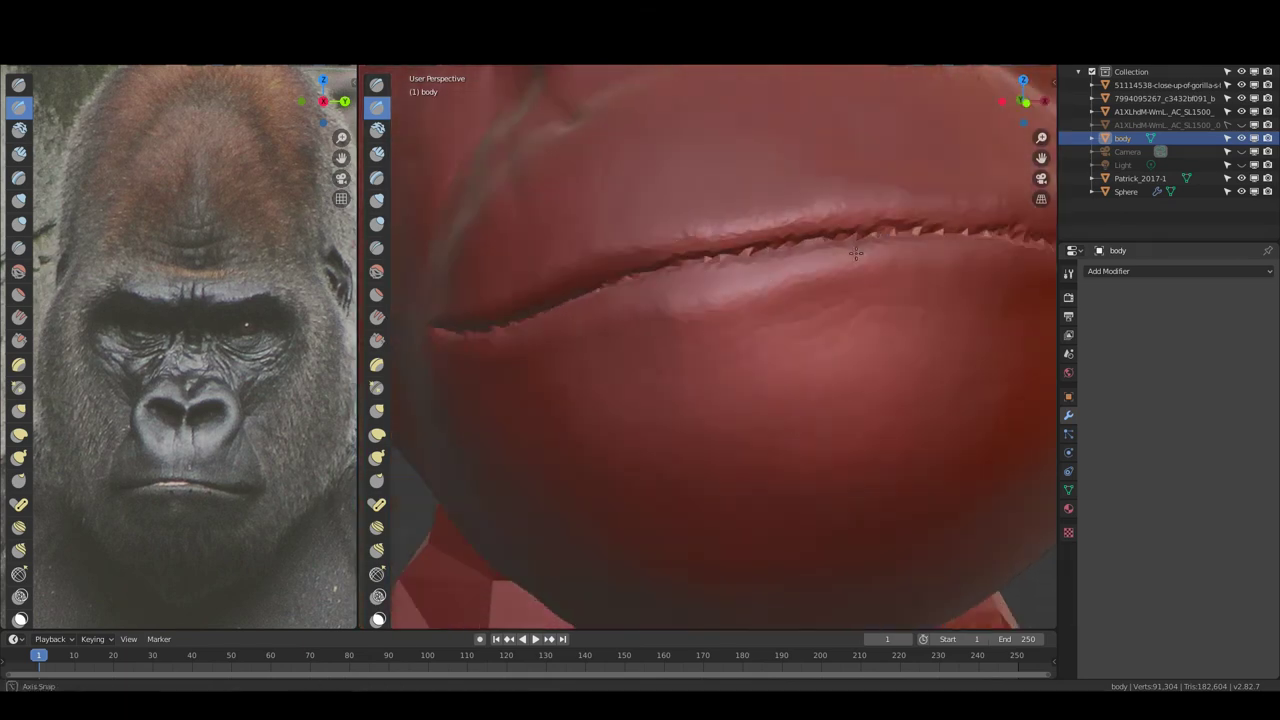
scroll(875, 231, "up", 3)
mouse_move(829, 243)
middle_mouse_down()
mouse_move(875, 231)
mouse_move(608, 249)
middle_mouse_up()
scroll(888, 234, "down", 2)
scroll(712, 251, "up", 2)
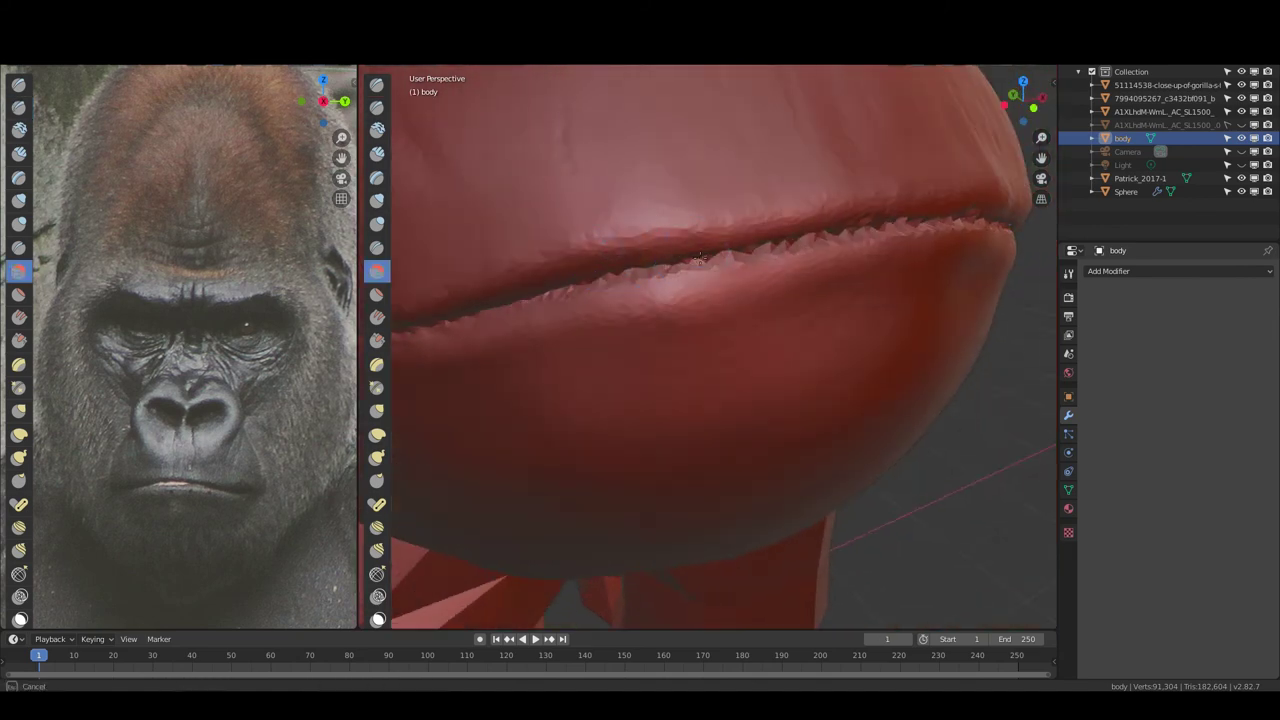
middle_click_drag(830, 230, 757, 238)
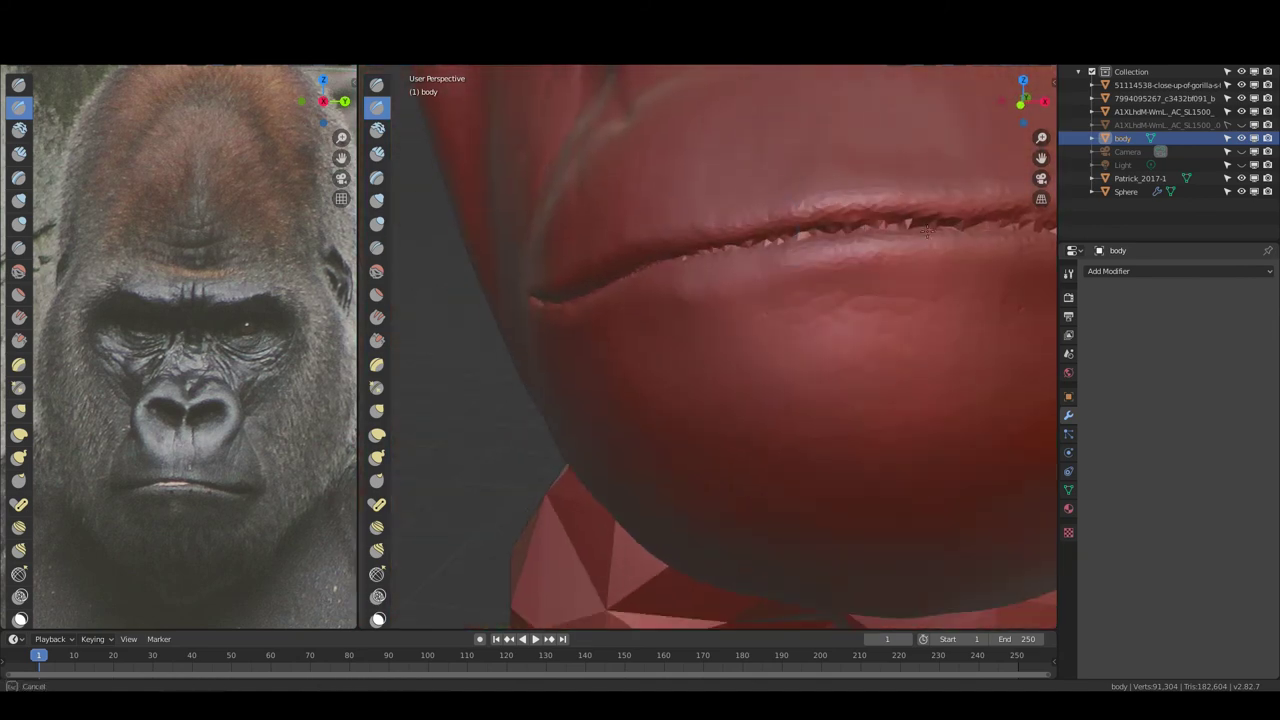
mouse_move(577, 294)
middle_mouse_down()
mouse_move(521, 311)
mouse_move(556, 182)
mouse_move(660, 160)
middle_mouse_up()
scroll(481, 311, "down", 5)
scroll(556, 182, "up", 5)
key("l")
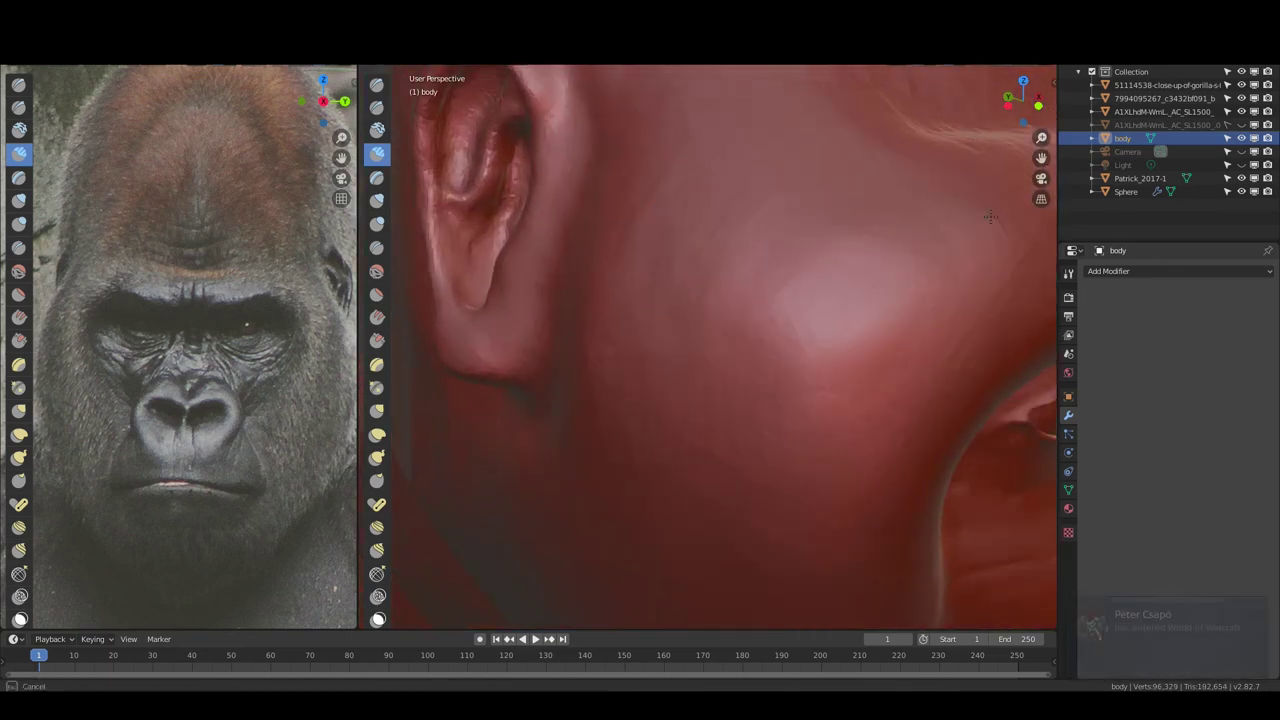
Sculpt a long wrinkled-skin stroke across the front of the neck
scroll(720, 490, "down", 5)
scroll(785, 318, "up", 5)
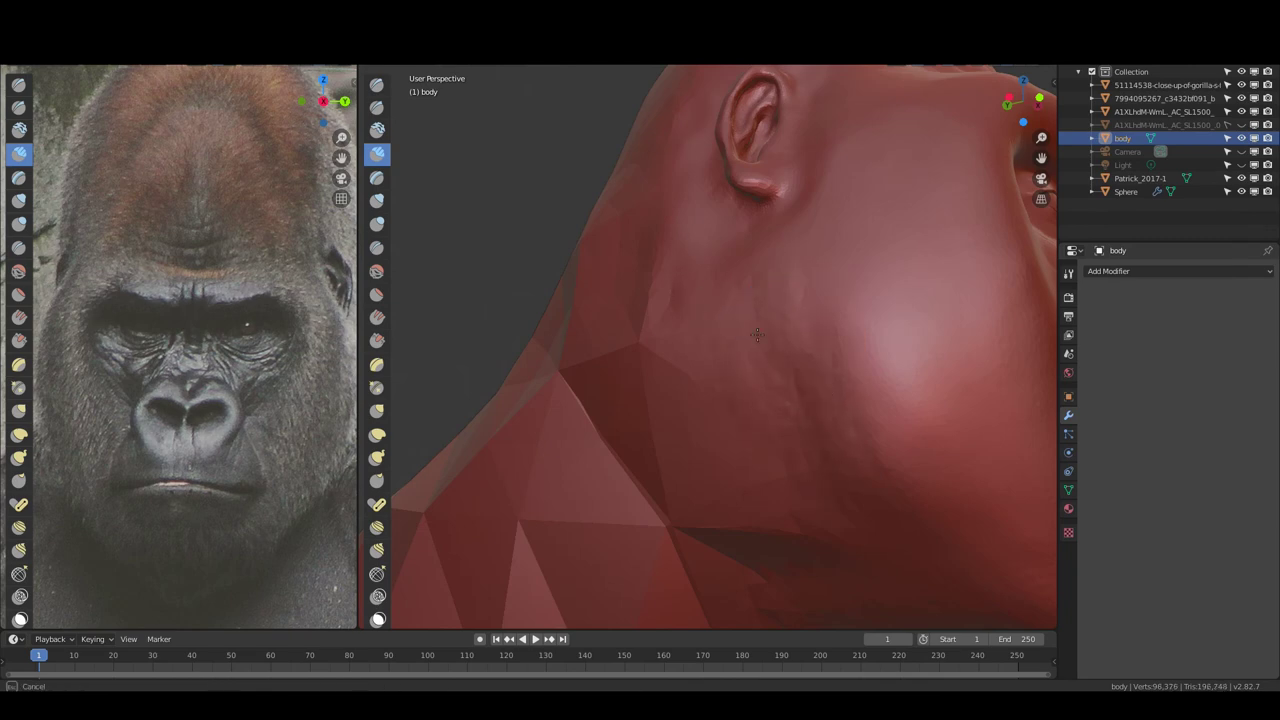
middle_click_drag(851, 466, 807, 253)
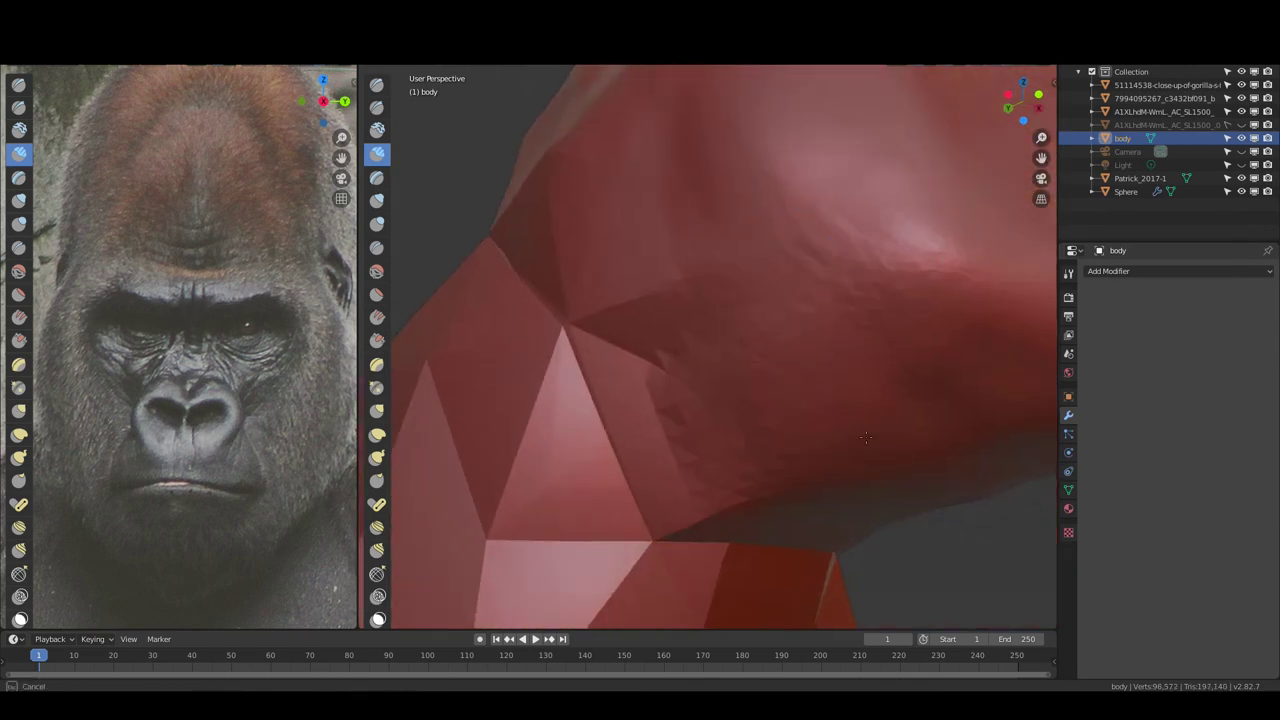
middle_click_drag(696, 290, 762, 217)
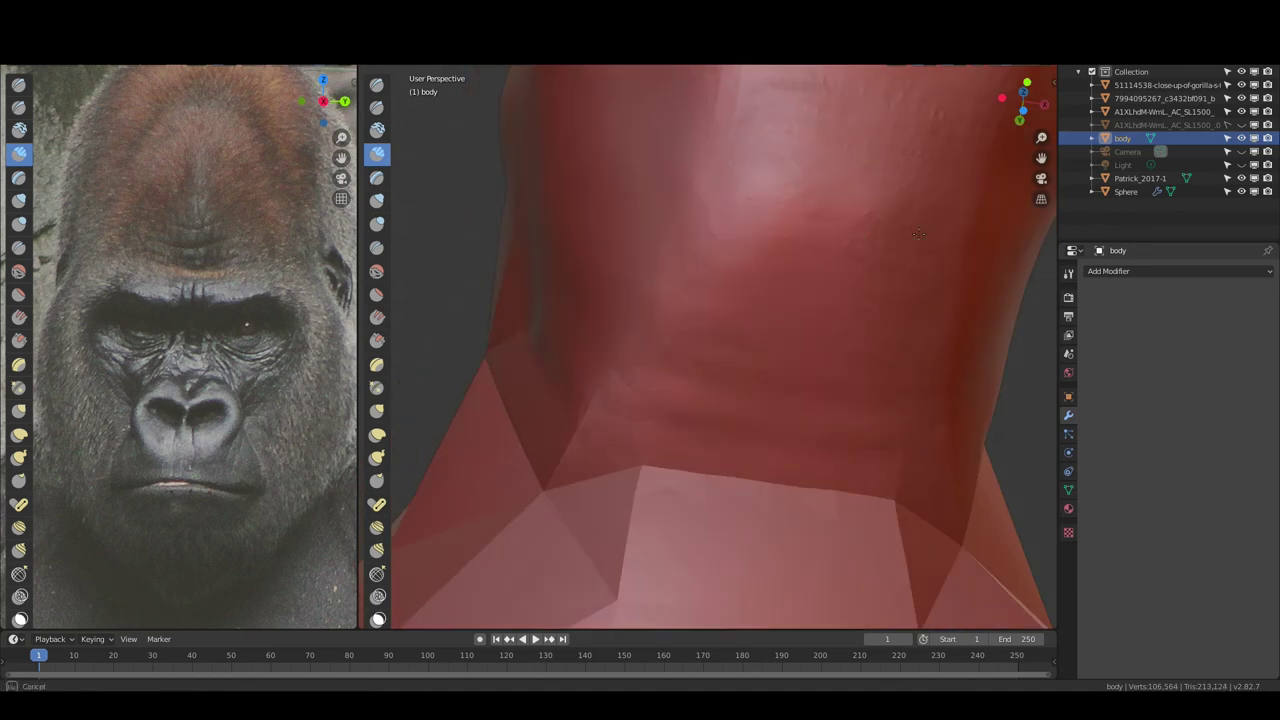
mouse_move(918, 233)
middle_mouse_down()
mouse_move(800, 223)
mouse_move(551, 291)
middle_mouse_up()
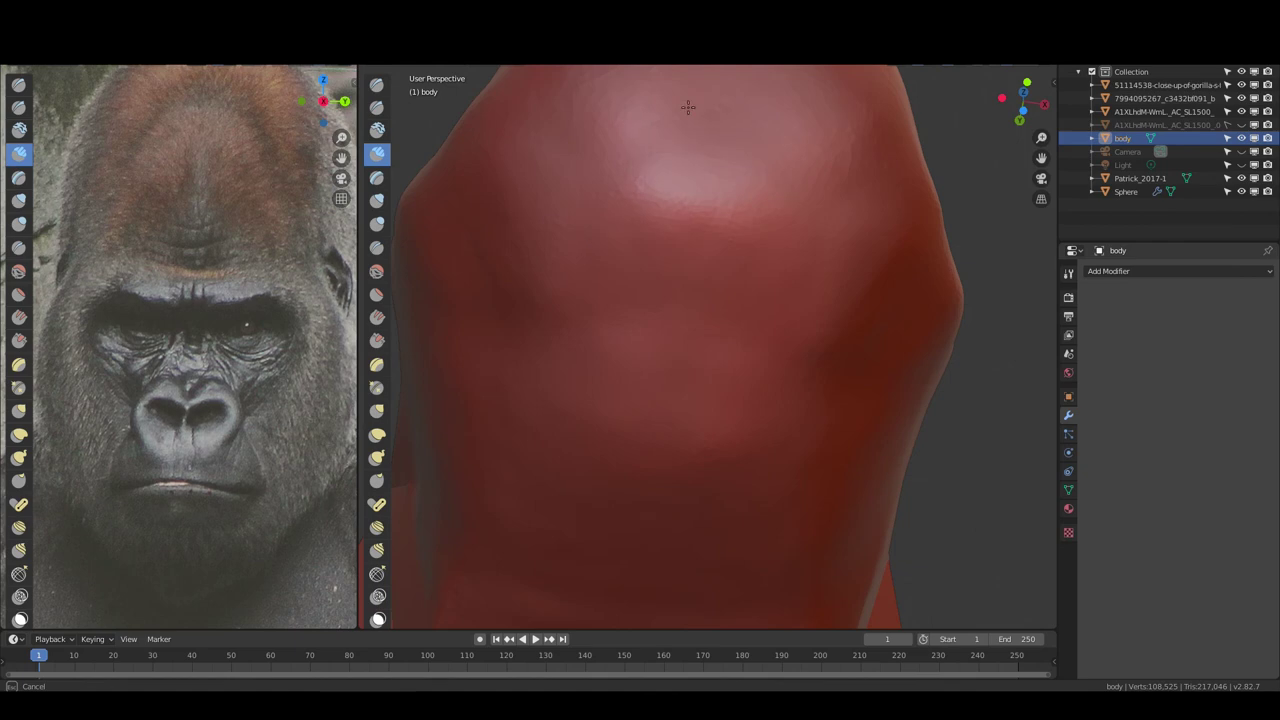
scroll(628, 86, "down", 4)
Sculpt wrinkles on the skull above the ear and smooth the surface near the ear's top
middle_click_drag(751, 214, 809, 286)
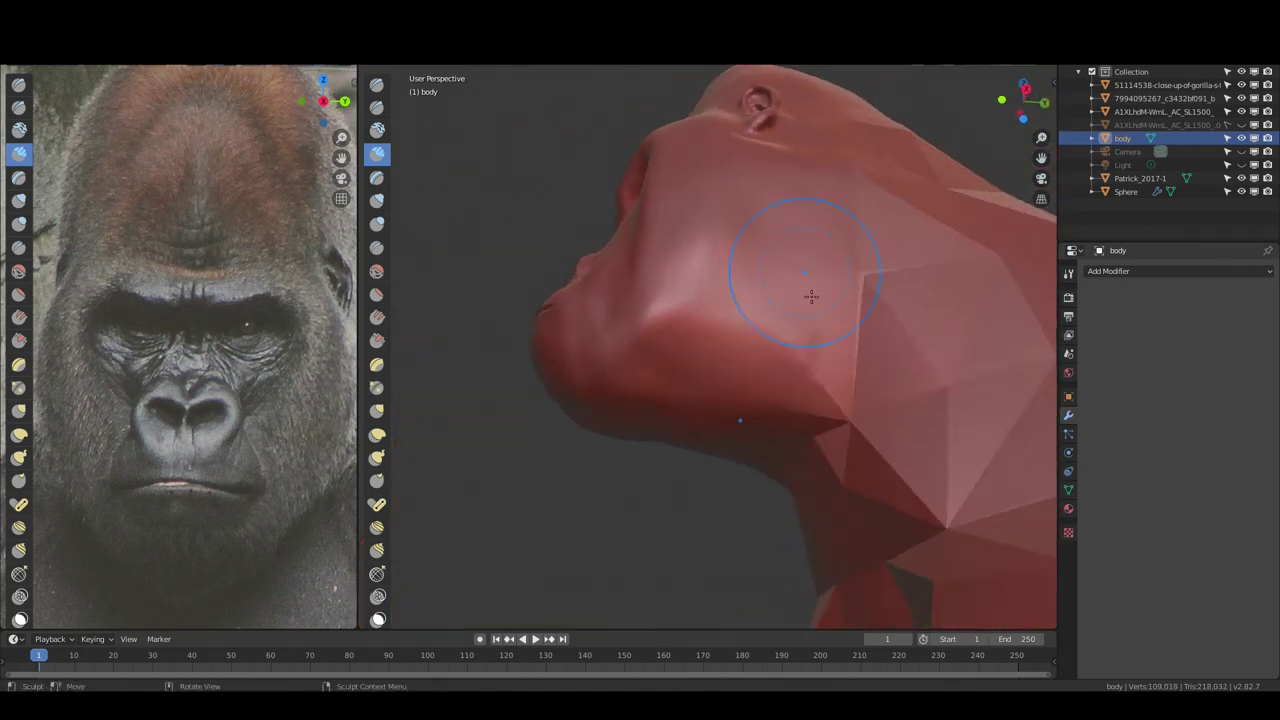
scroll(851, 452, "up", 5)
scroll(743, 357, "down", 4)
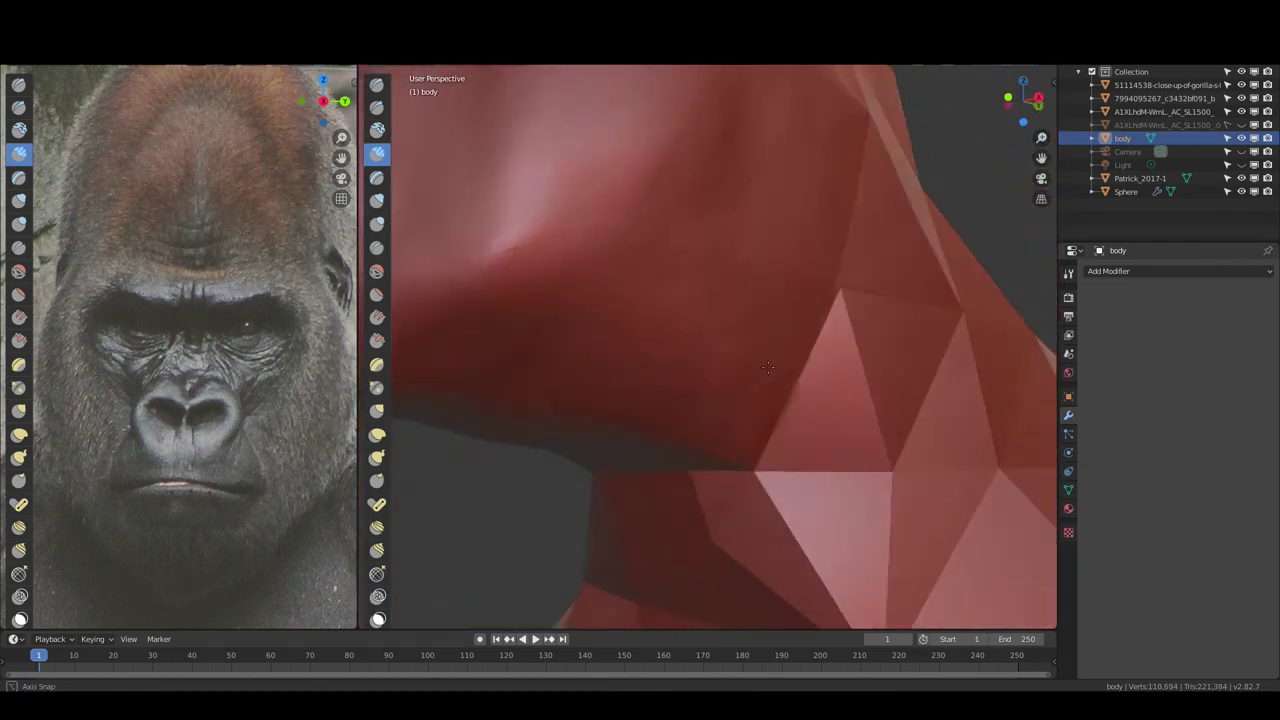
mouse_move(743, 357)
middle_mouse_down()
mouse_move(704, 362)
mouse_move(694, 243)
middle_mouse_up()
scroll(704, 361, "down", 3)
scroll(694, 243, "up", 5)
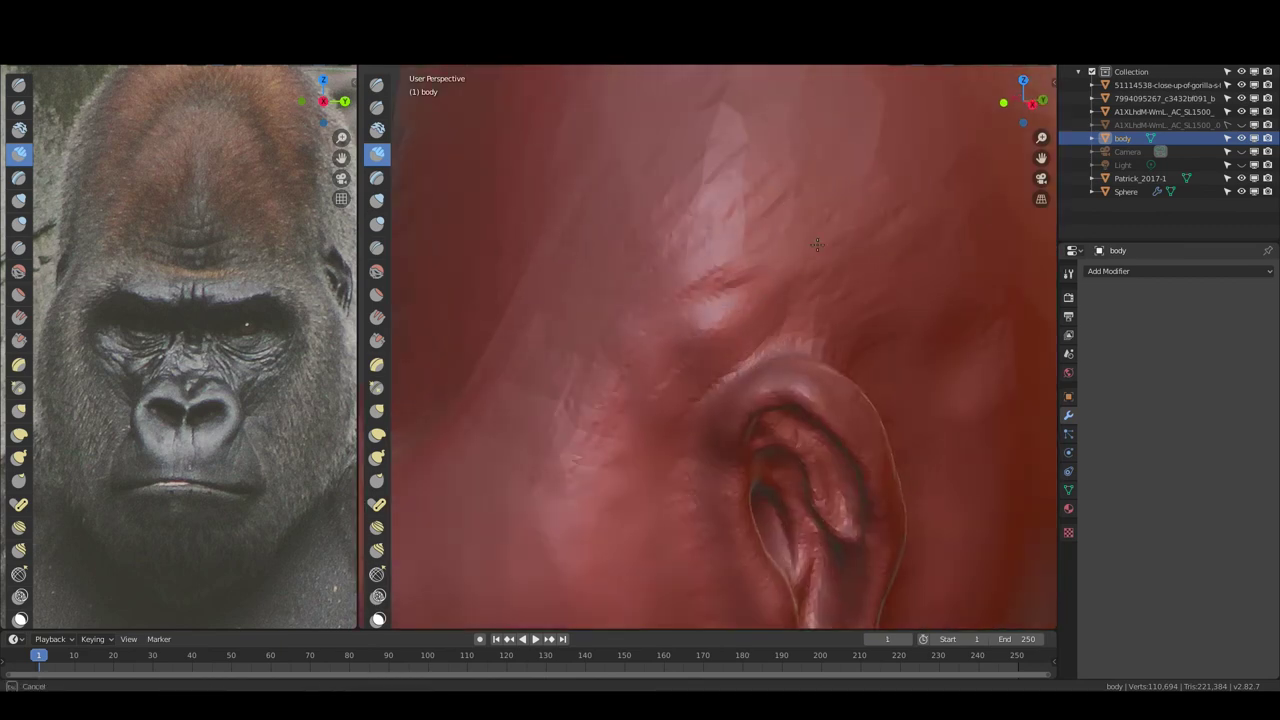
left_click_drag(817, 244, 662, 162)
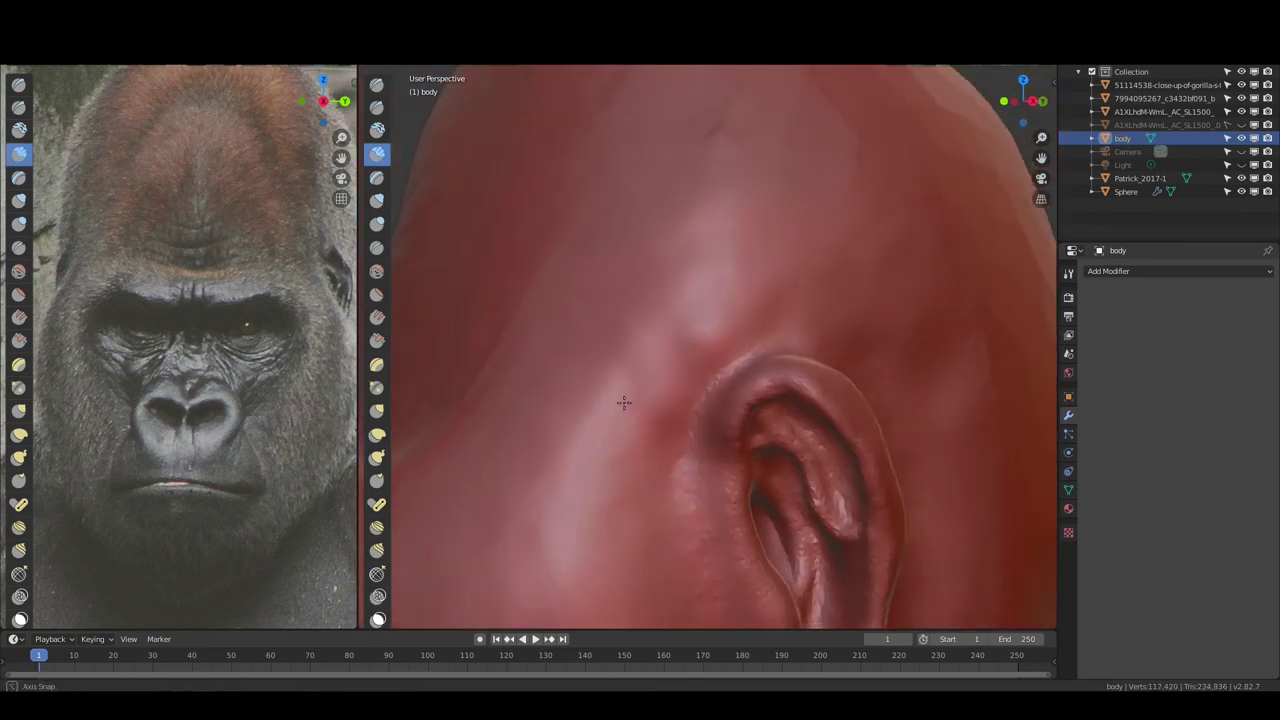
left_click_drag(717, 360, 657, 357)
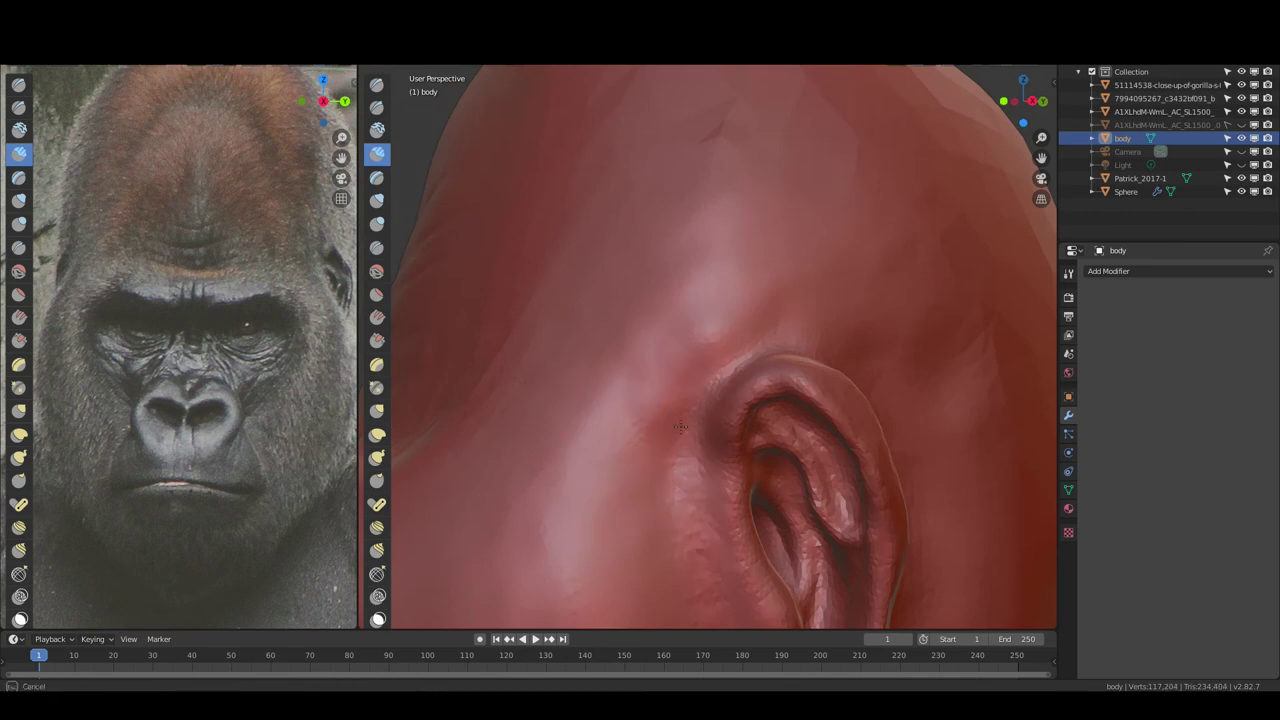
middle_click_drag(808, 540, 866, 482)
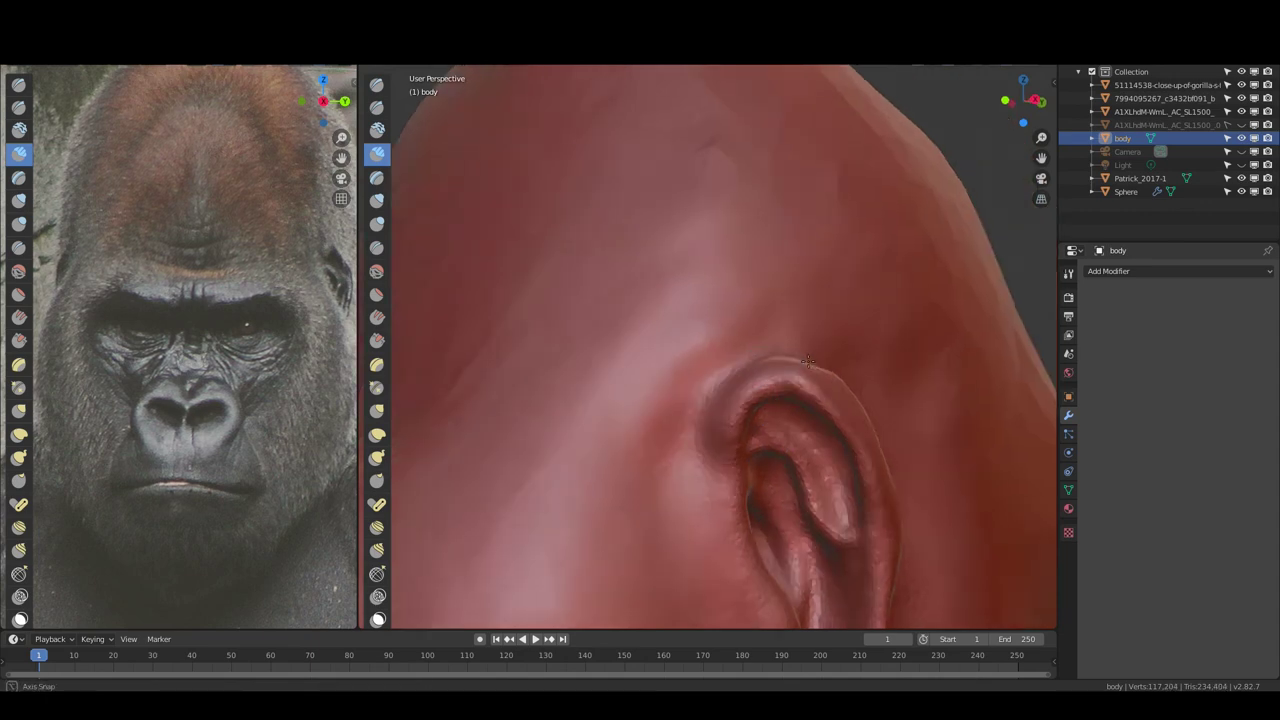
mouse_move(935, 313)
middle_mouse_down()
mouse_move(780, 293)
mouse_move(530, 380)
middle_mouse_up()
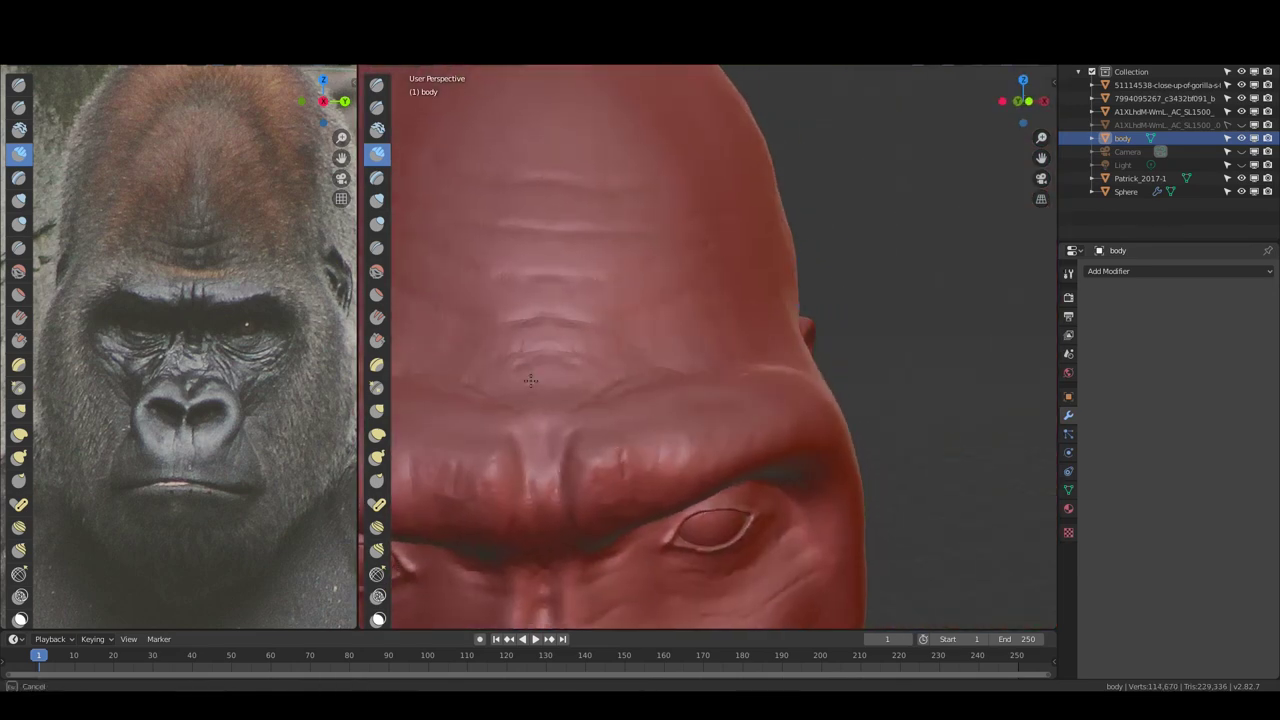
Smooth the skin beside and behind the ear and the dented area on the skull
middle_click_drag(728, 326, 752, 455)
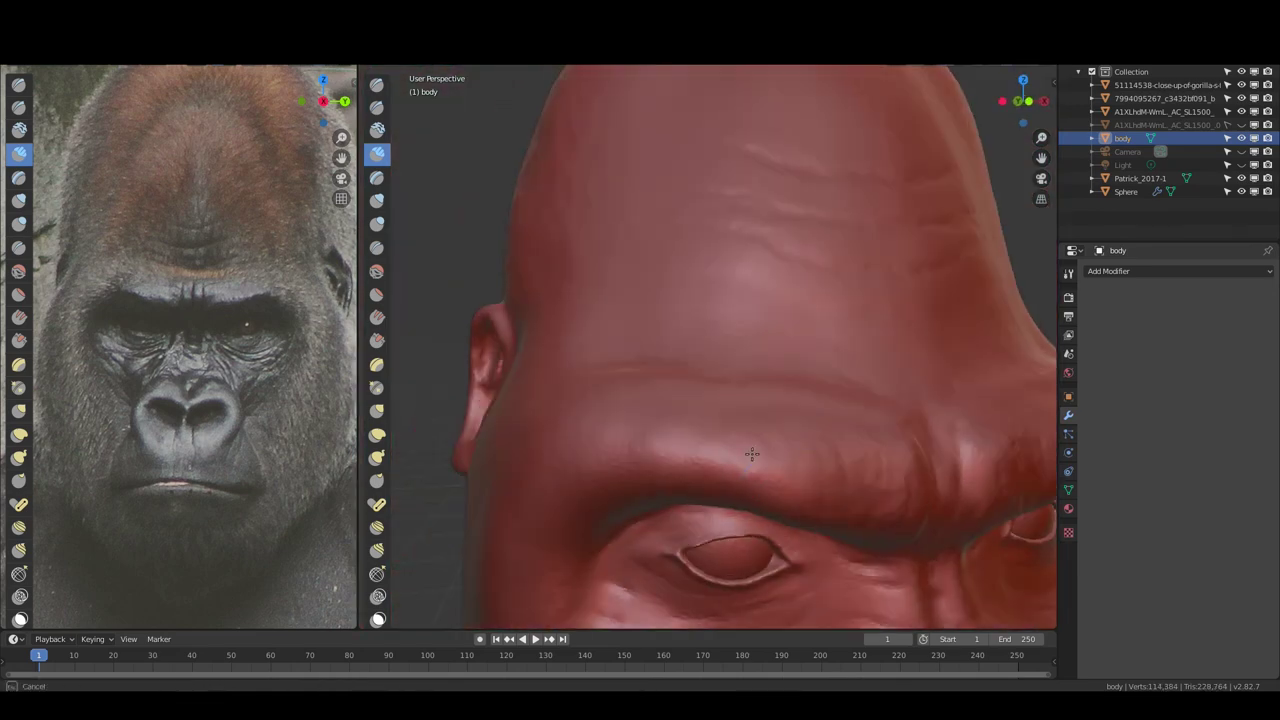
mouse_move(903, 220)
middle_mouse_down()
mouse_move(737, 329)
mouse_move(591, 171)
middle_mouse_up()
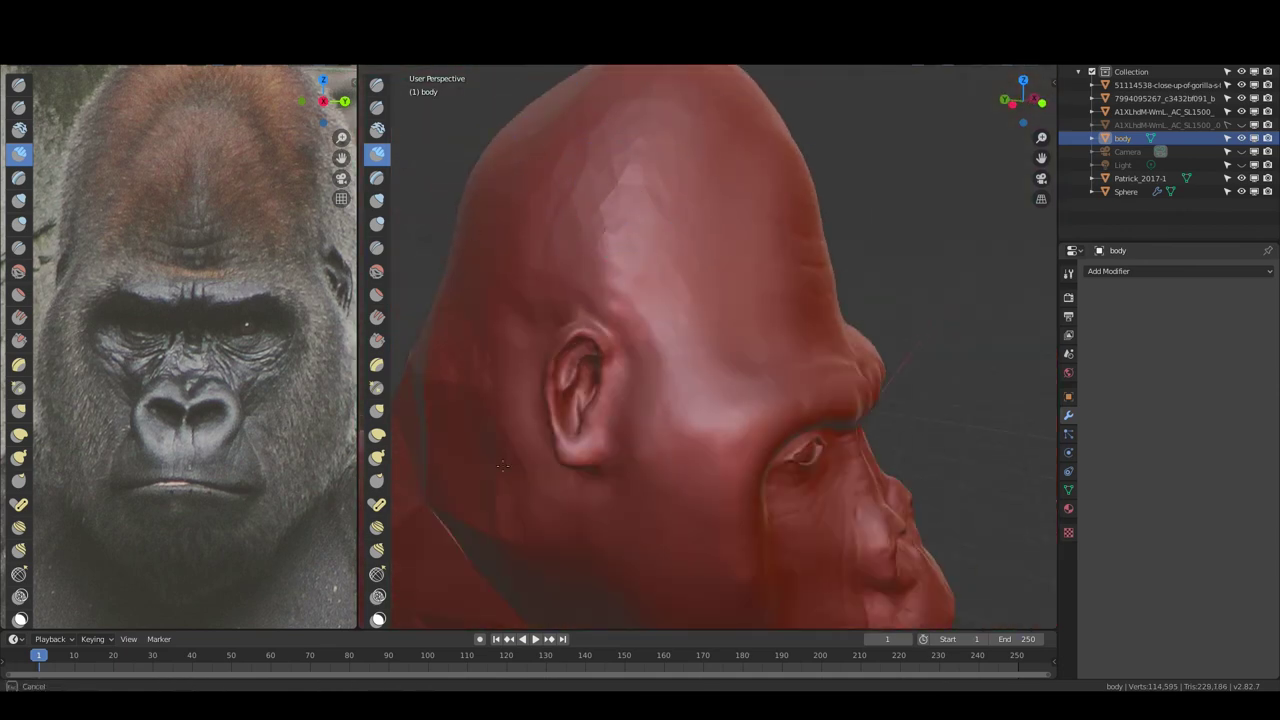
left_click_drag(503, 465, 469, 423, "shift")
middle_click_drag(608, 233, 441, 236)
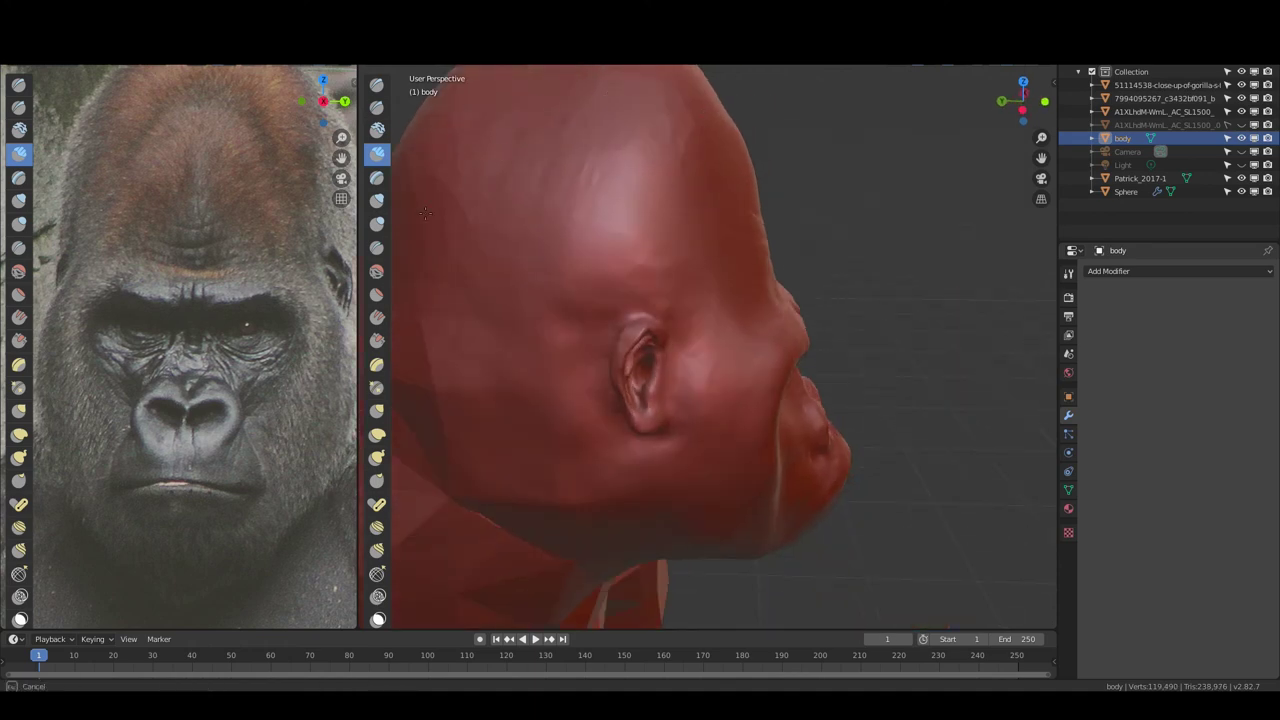
left_click_drag(425, 213, 538, 192, "shift")
middle_click_drag(460, 295, 660, 217)
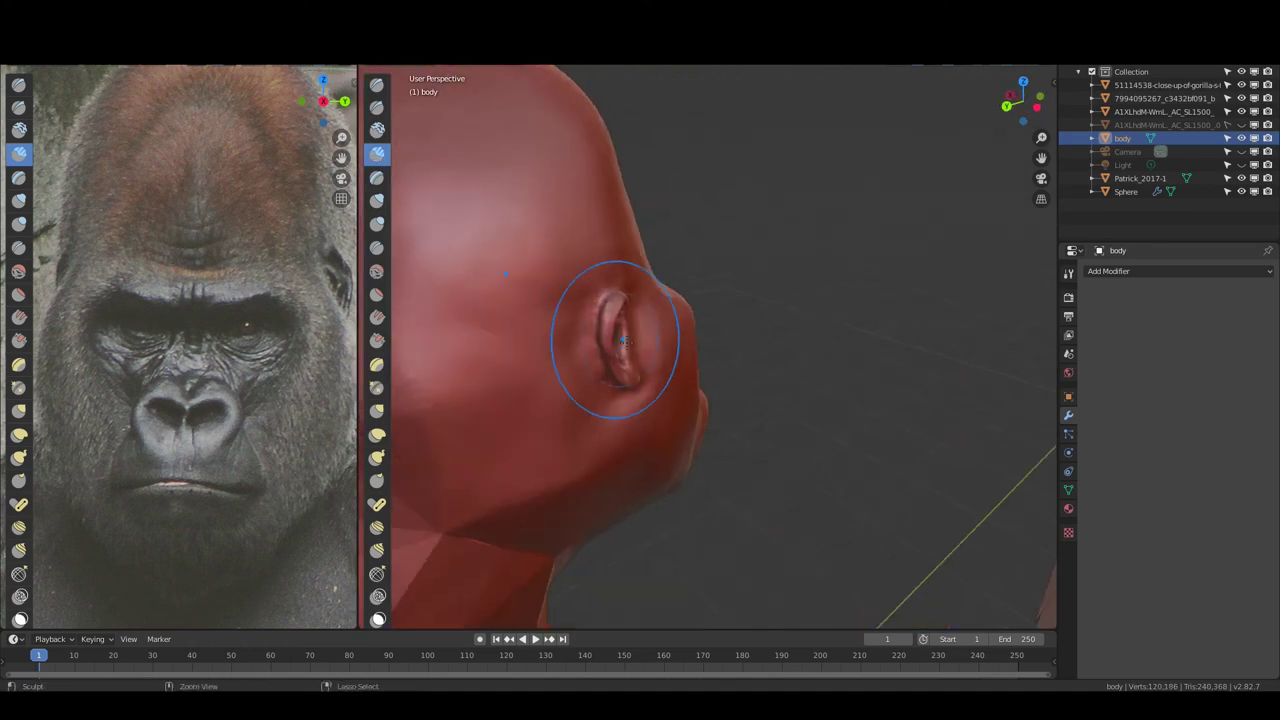
scroll(660, 217, "up", 4)
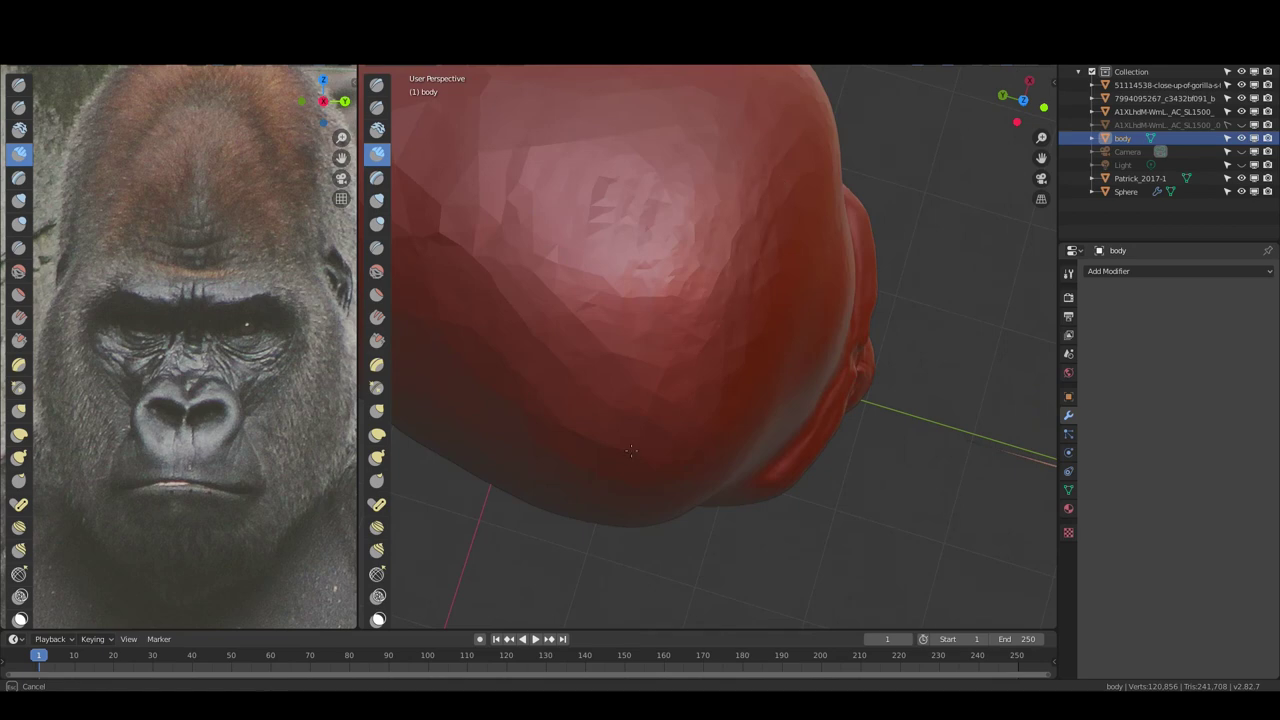
left_click_drag(517, 213, 730, 249, "shift")
Add wrinkle strokes across the back of the head
middle_click_drag(424, 252, 663, 400)
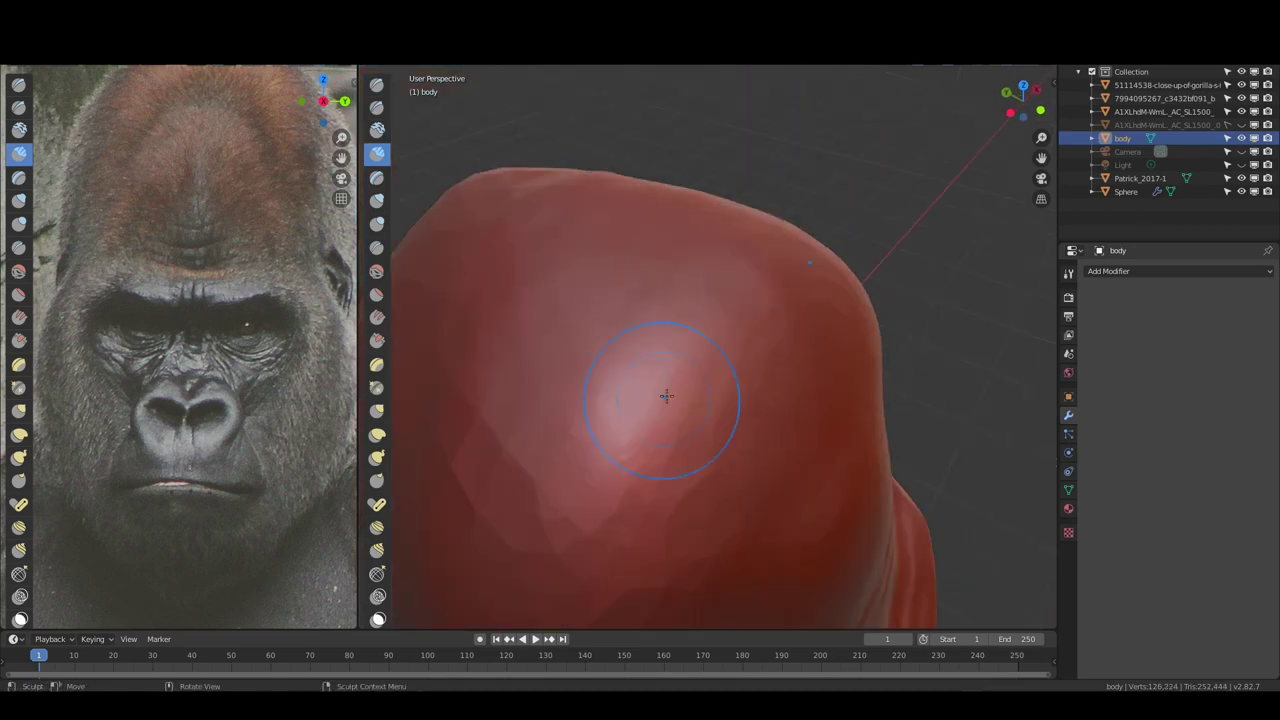
left_click_drag(663, 400, 727, 440)
middle_click_drag(768, 429, 725, 425)
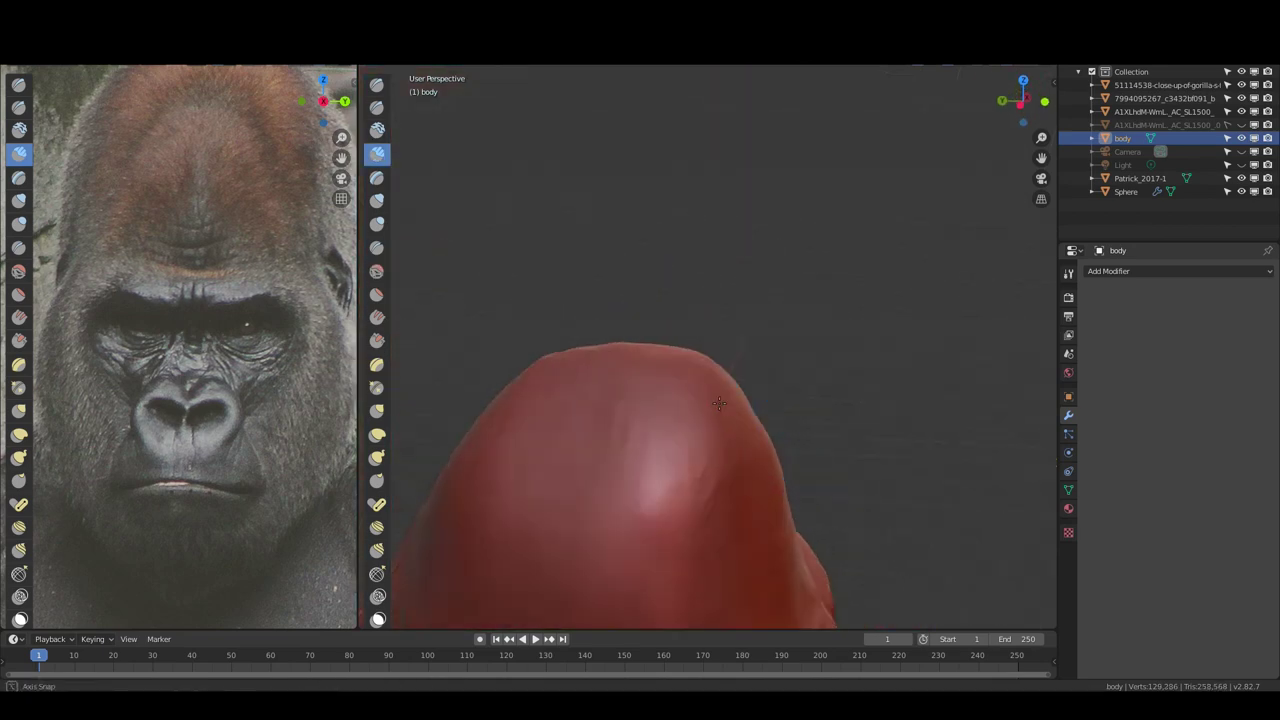
middle_click_drag(601, 453, 640, 440)
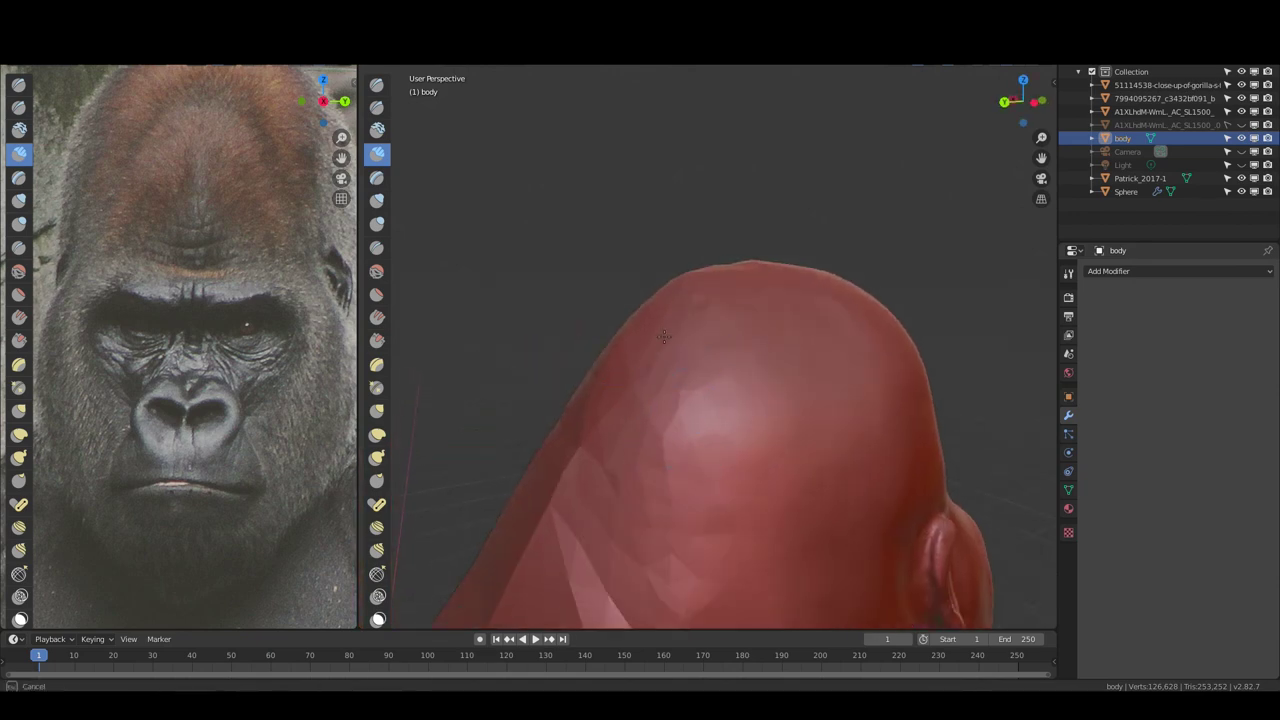
left_click_drag(655, 420, 715, 455)
left_click_drag(700, 540, 629, 492)
Sculpt wrinkle strokes down the neck and across its centre
middle_click_drag(629, 492, 689, 560)
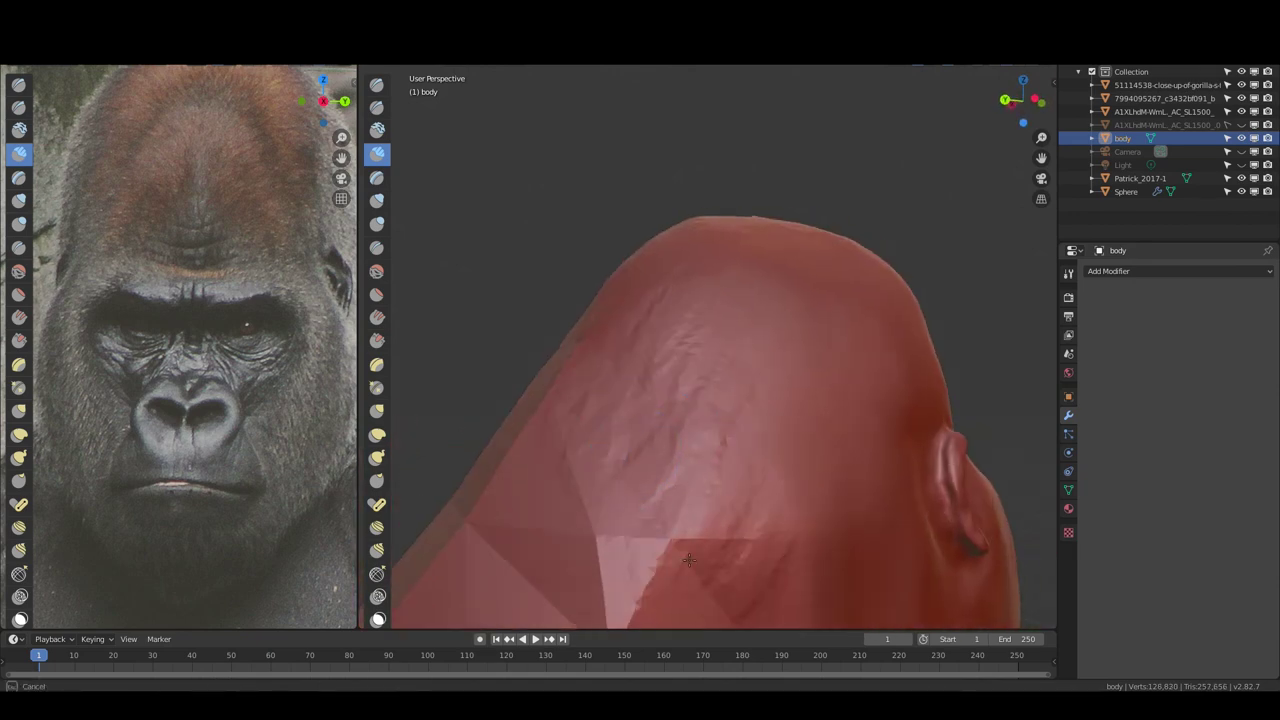
middle_click_drag(545, 590, 745, 450)
left_click_drag(745, 450, 740, 375)
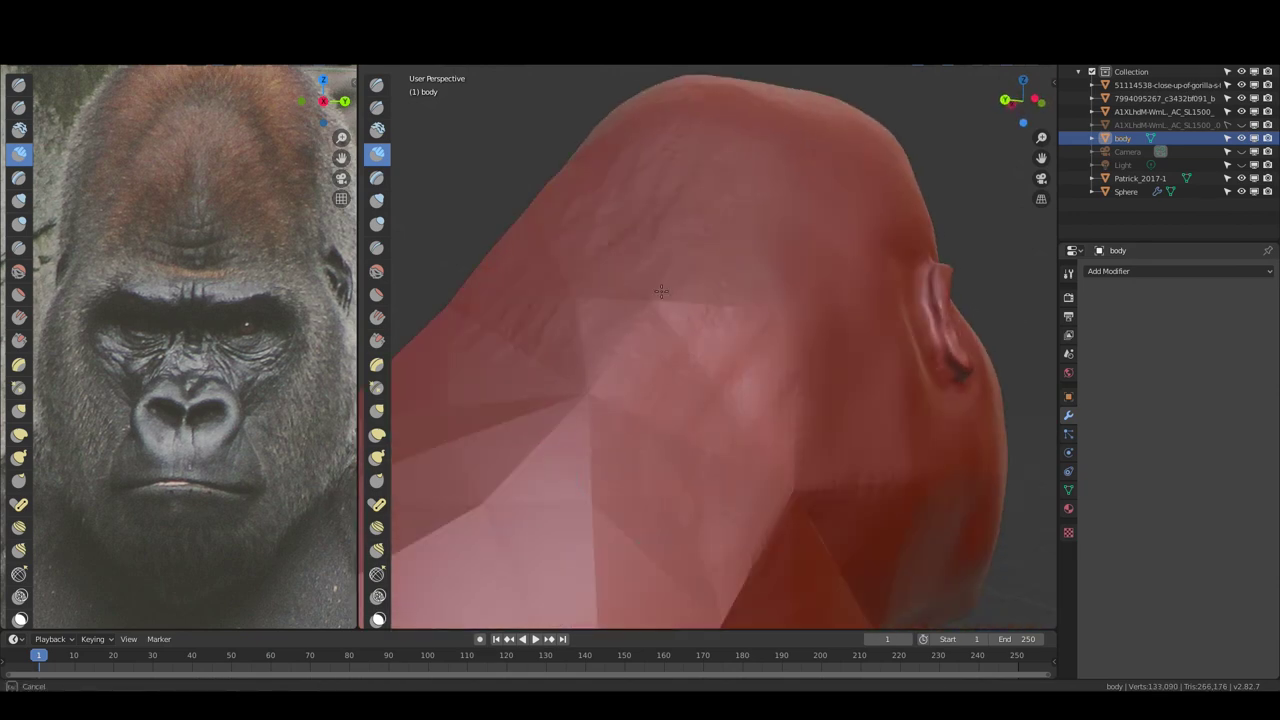
left_click_drag(628, 523, 588, 480)
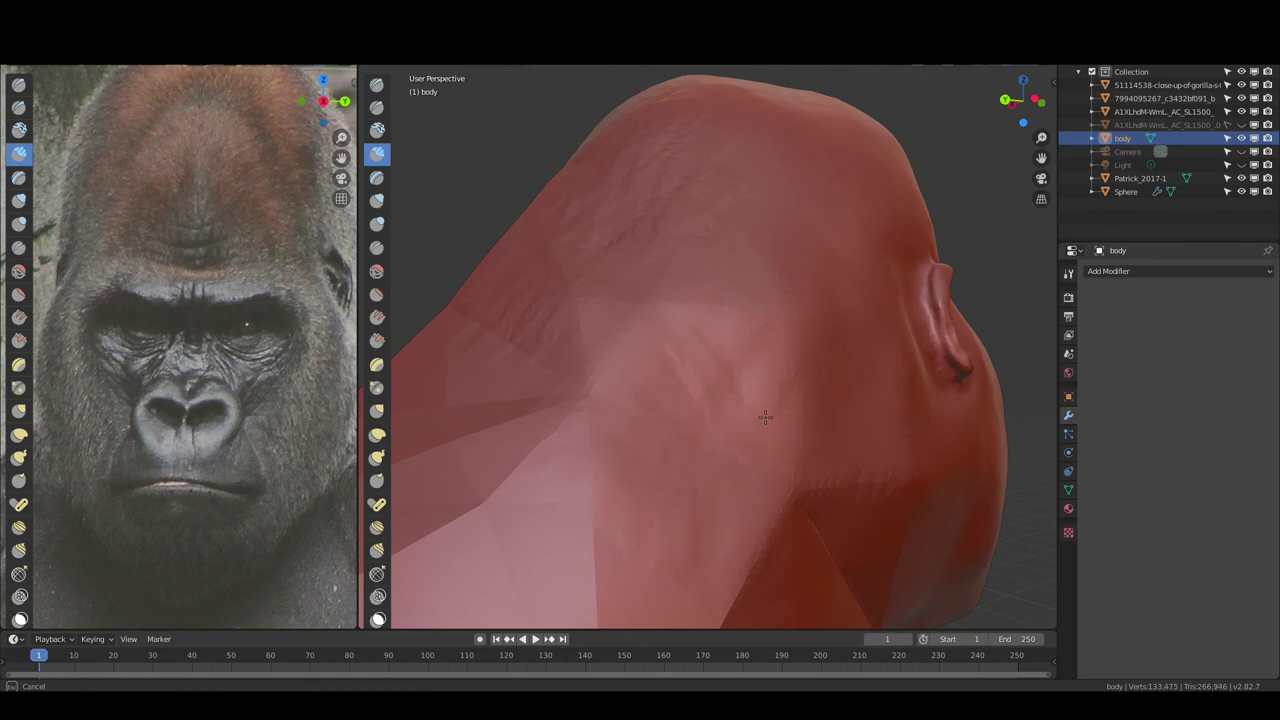
middle_click_drag(618, 193, 600, 340)
left_click_drag(640, 345, 690, 440)
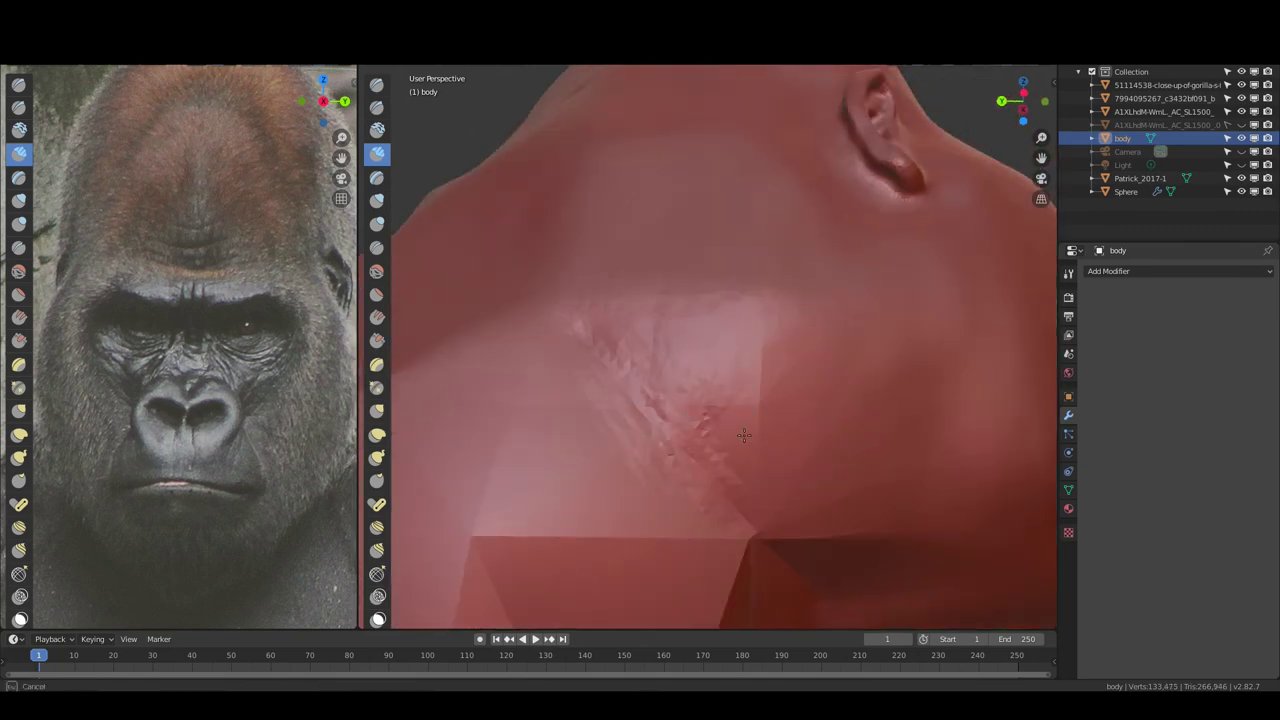
left_click_drag(790, 415, 740, 515)
Smooth the neck-centre wrinkles and carve a diagonal crease into the neck
left_click_drag(500, 449, 580, 520, "shift")
mouse_move(480, 425)
left_mouse_down("shift")
mouse_move(614, 400)
mouse_move(704, 414)
mouse_move(703, 468)
left_mouse_up("shift")
mouse_move(658, 403)
left_mouse_down()
mouse_move(752, 490)
mouse_move(705, 429)
left_mouse_up()
mouse_move(705, 429)
middle_mouse_down()
mouse_move(663, 371)
mouse_move(766, 400)
mouse_move(643, 157)
mouse_move(530, 276)
middle_mouse_up()
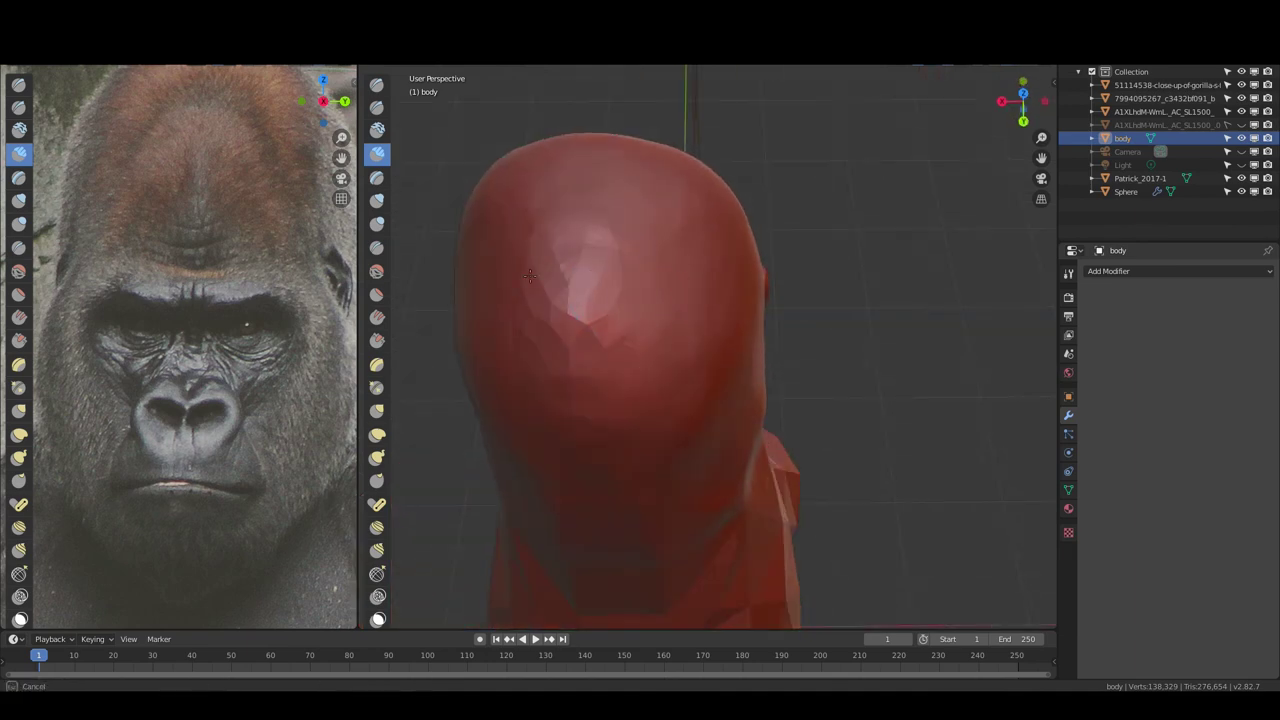
Add small strokes on the side of the head and smooth the bumpy skull detail
mouse_move(545, 325)
middle_mouse_down()
mouse_move(614, 457)
mouse_move(625, 445)
middle_mouse_up()
left_click_drag(625, 445, 673, 609)
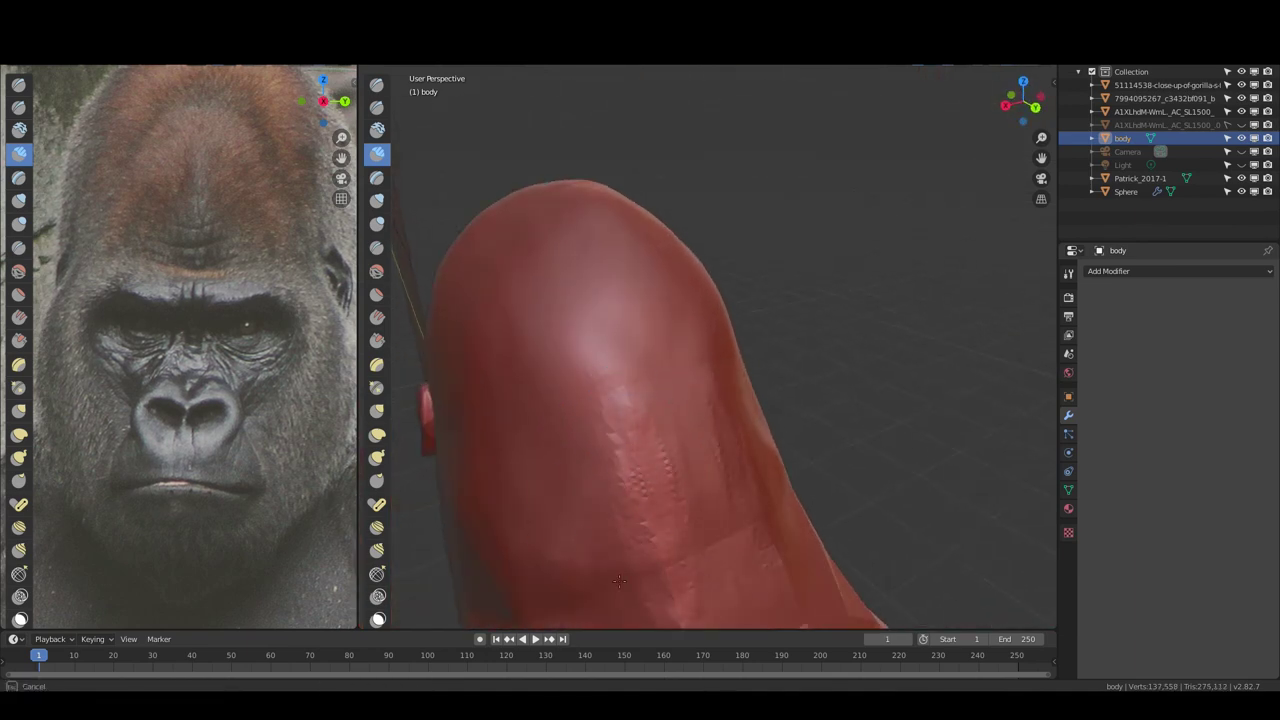
left_click_drag(621, 478, 573, 576, "shift")
mouse_move(628, 393)
middle_mouse_down()
mouse_move(886, 479)
mouse_move(814, 371)
mouse_move(866, 251)
middle_mouse_up()
Switch to the Inflate tool using the Skin_B12 brush, radius 84 px, strength 0.415
key("i")
left_click(1068, 273)
left_click(1169, 350)
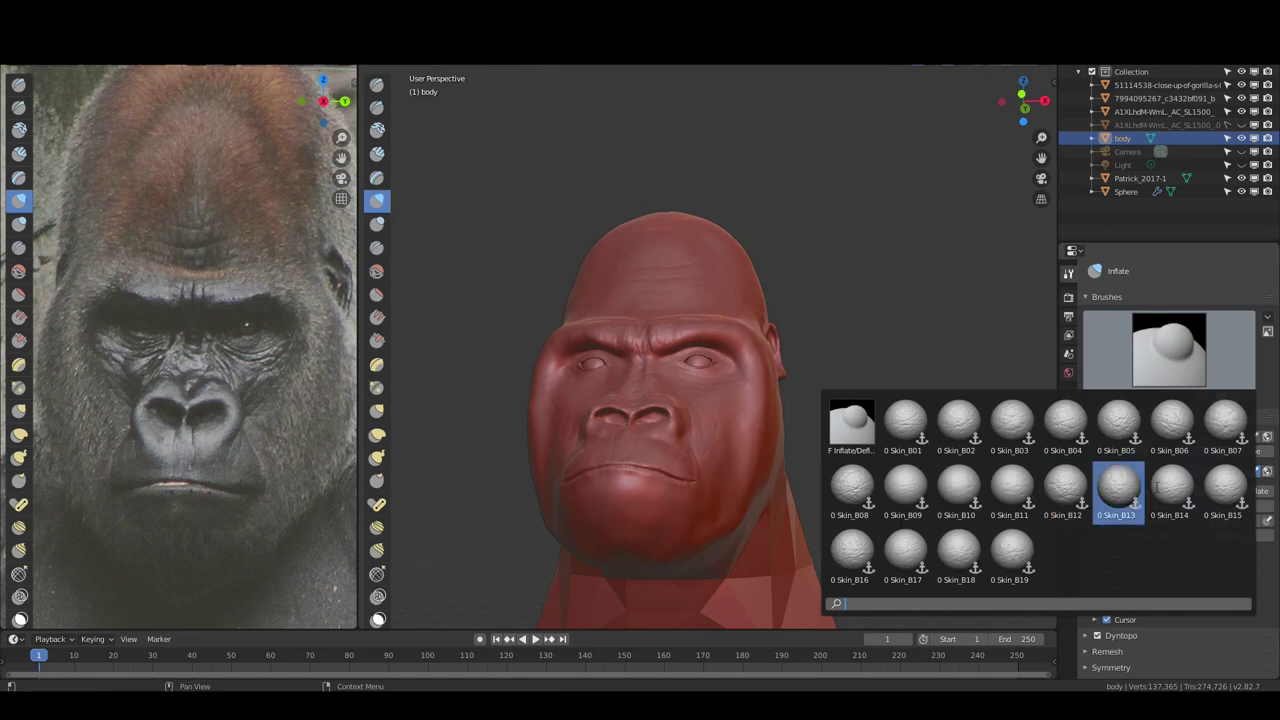
left_click(1065, 485)
scroll(741, 485, "up", 3)
key("f")
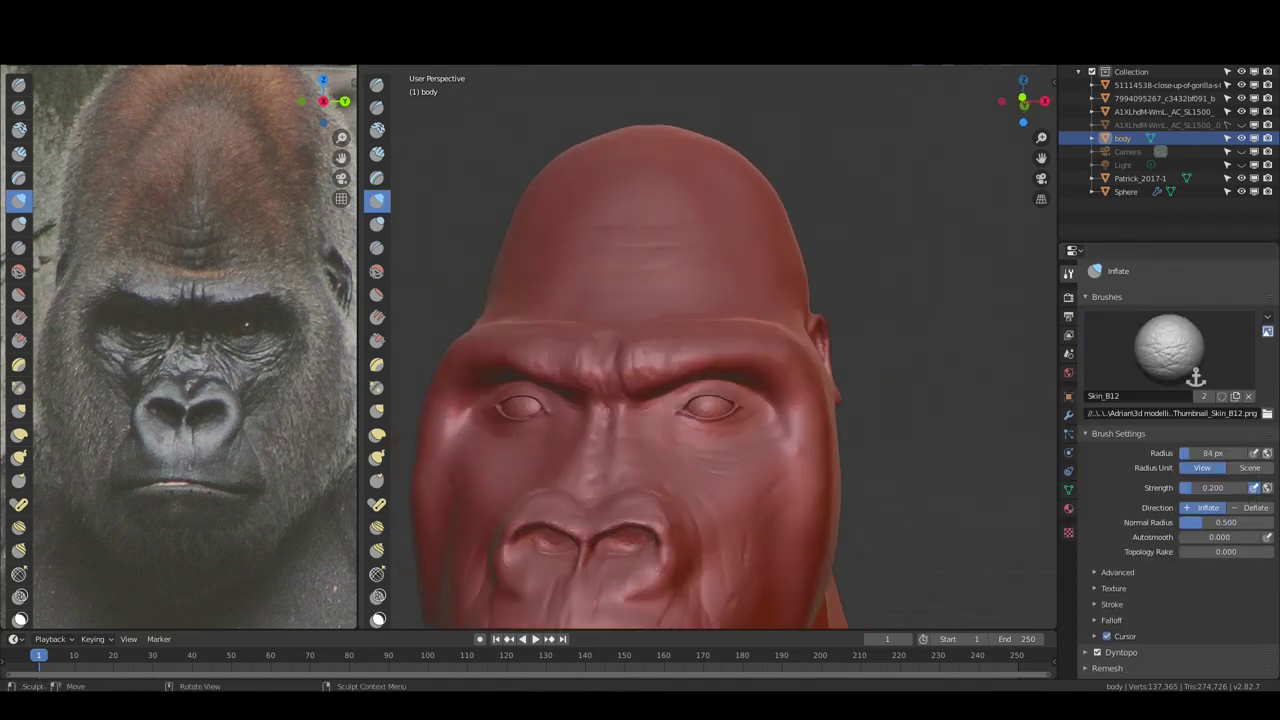
left_click(900, 372)
key("shift+f")
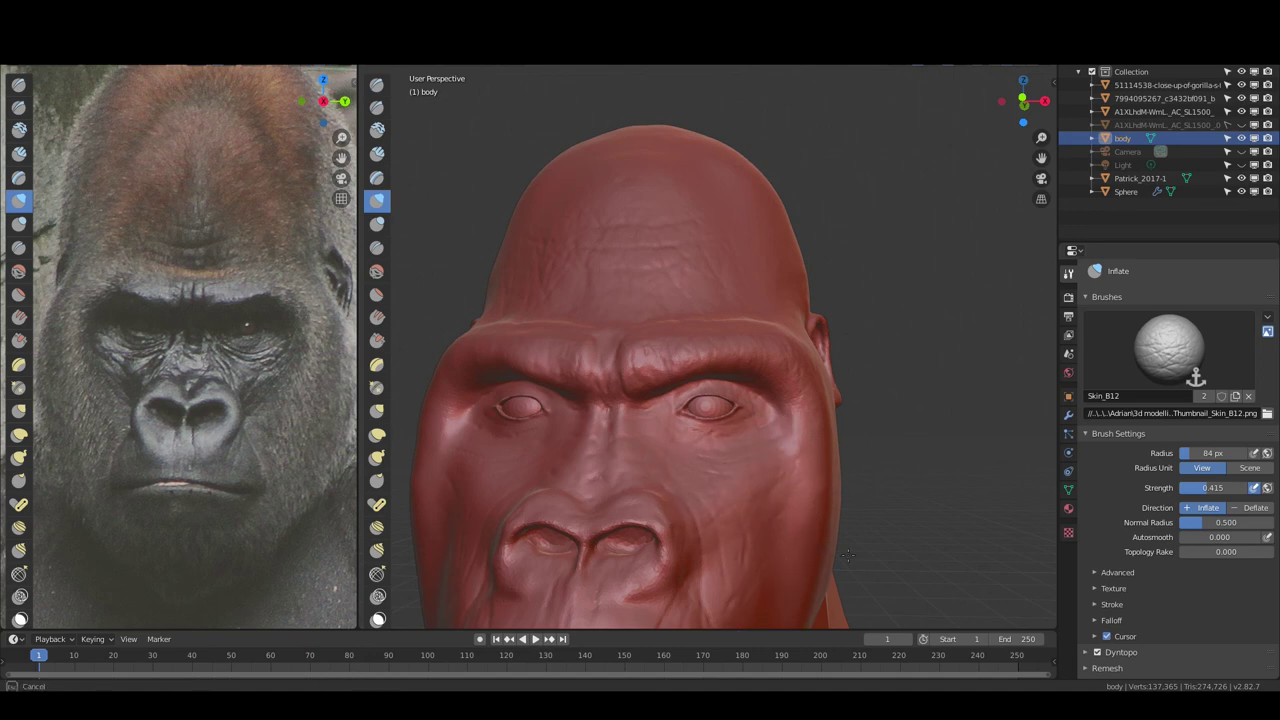
middle_click_drag(817, 514, 849, 446)
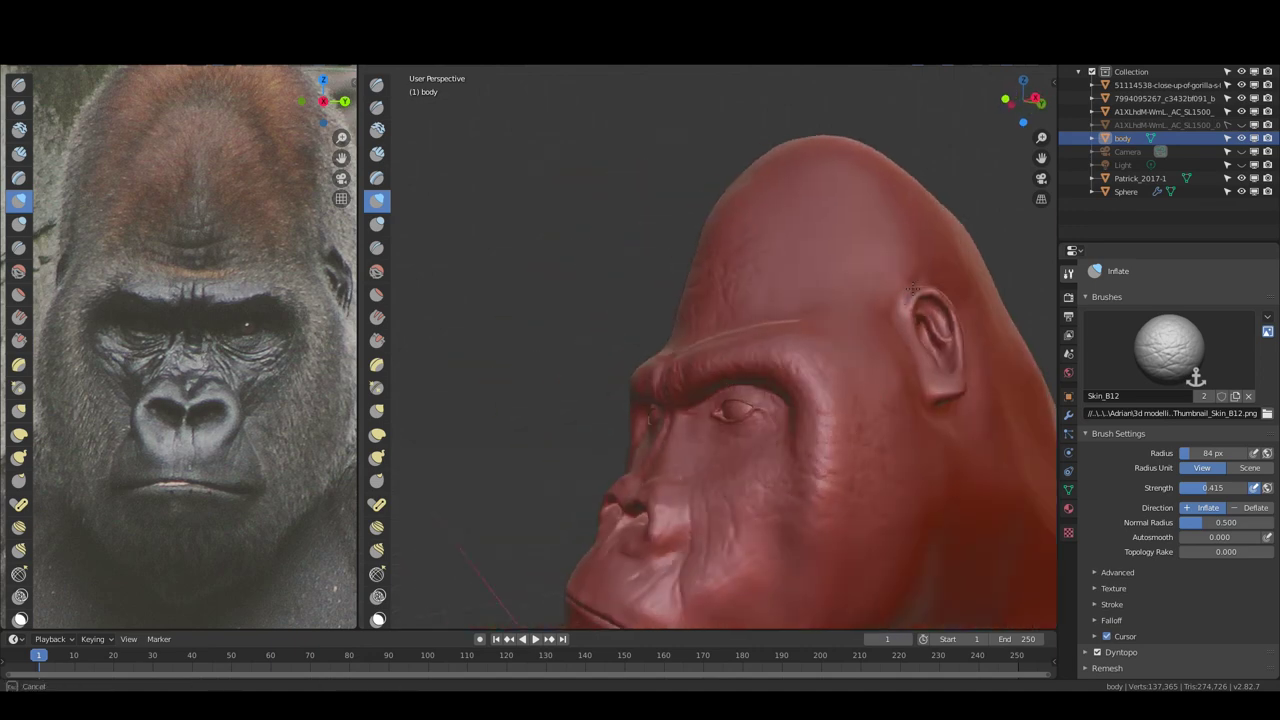
middle_click_drag(913, 289, 795, 414)
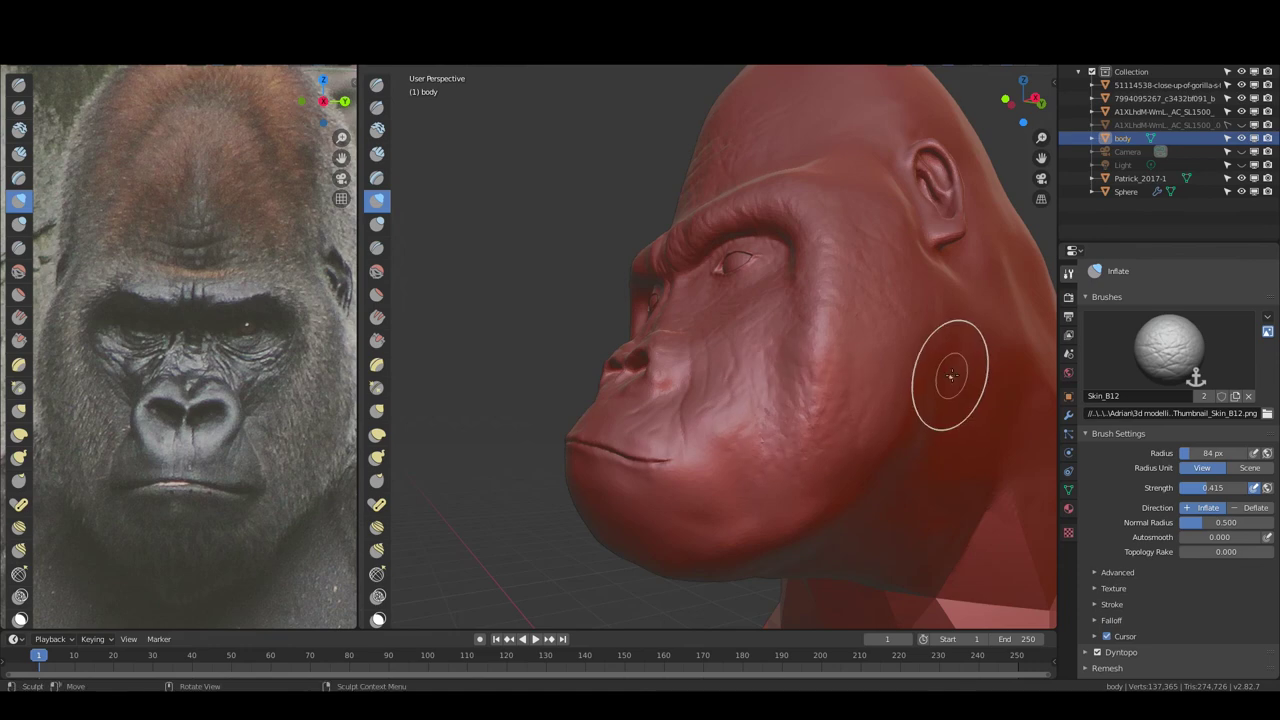
middle_click_drag(950, 376, 833, 318)
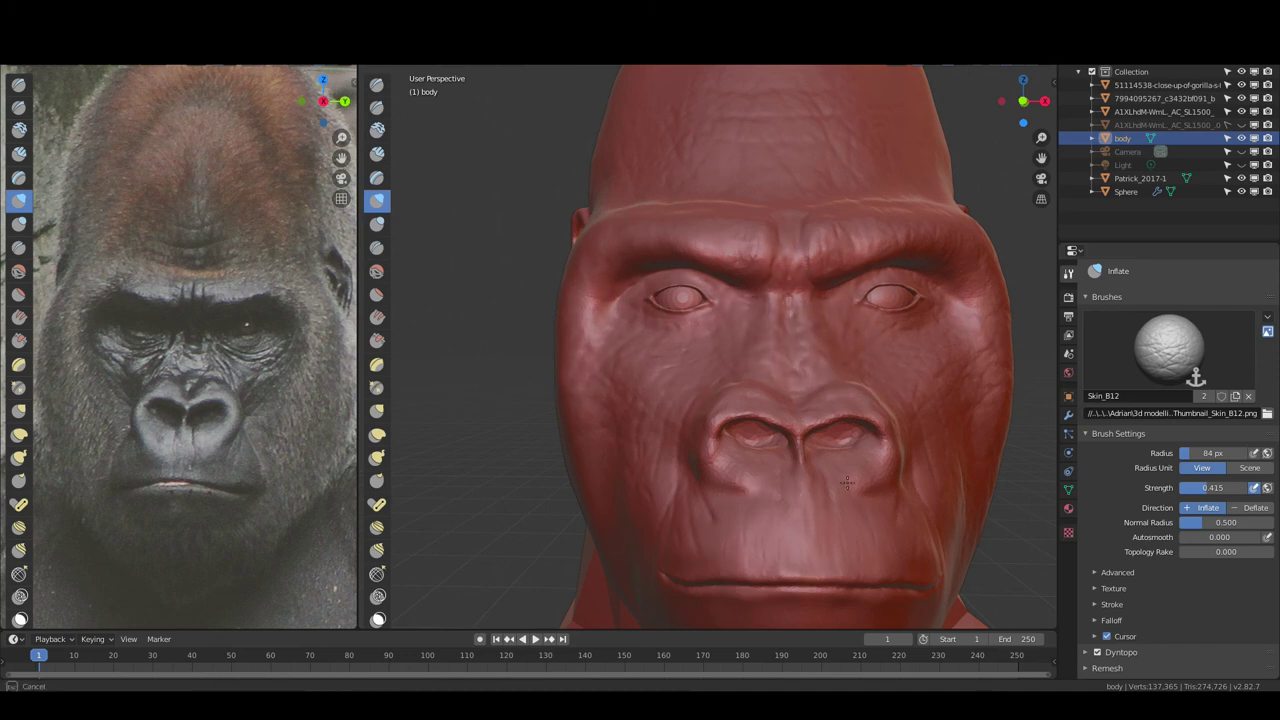
middle_click_drag(981, 490, 828, 385, "shift")
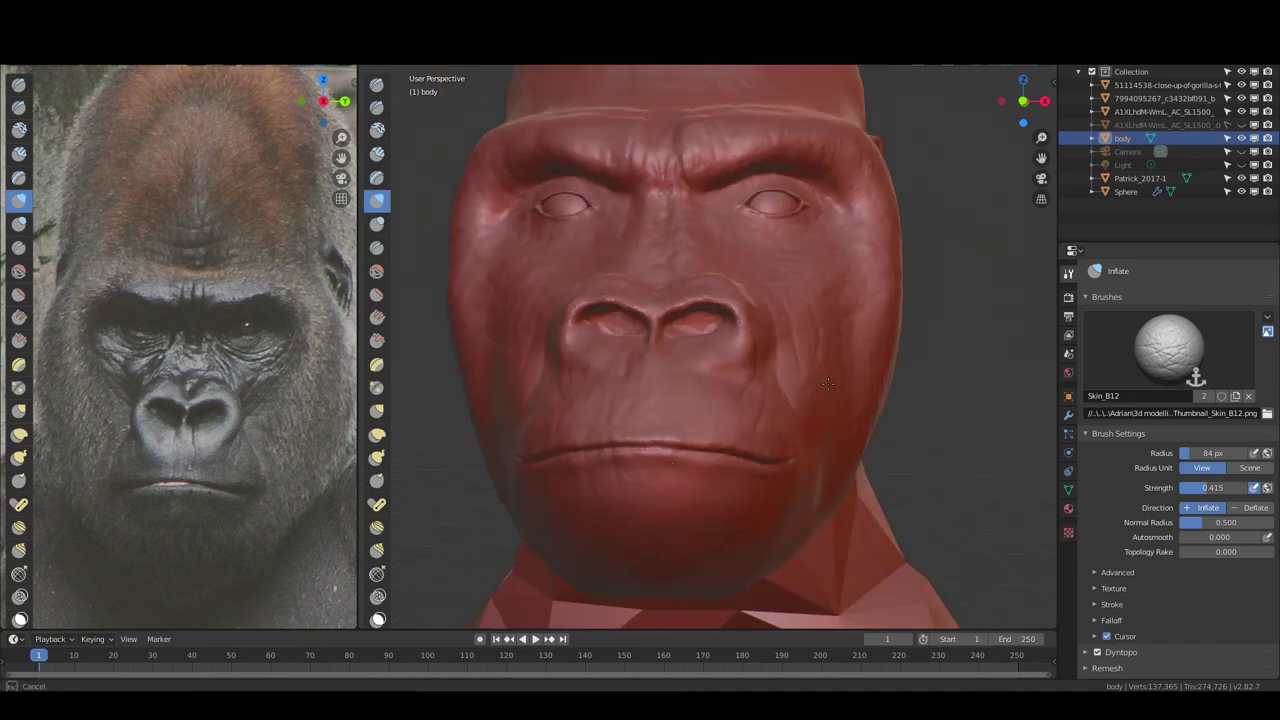
middle_click_drag(907, 358, 903, 413)
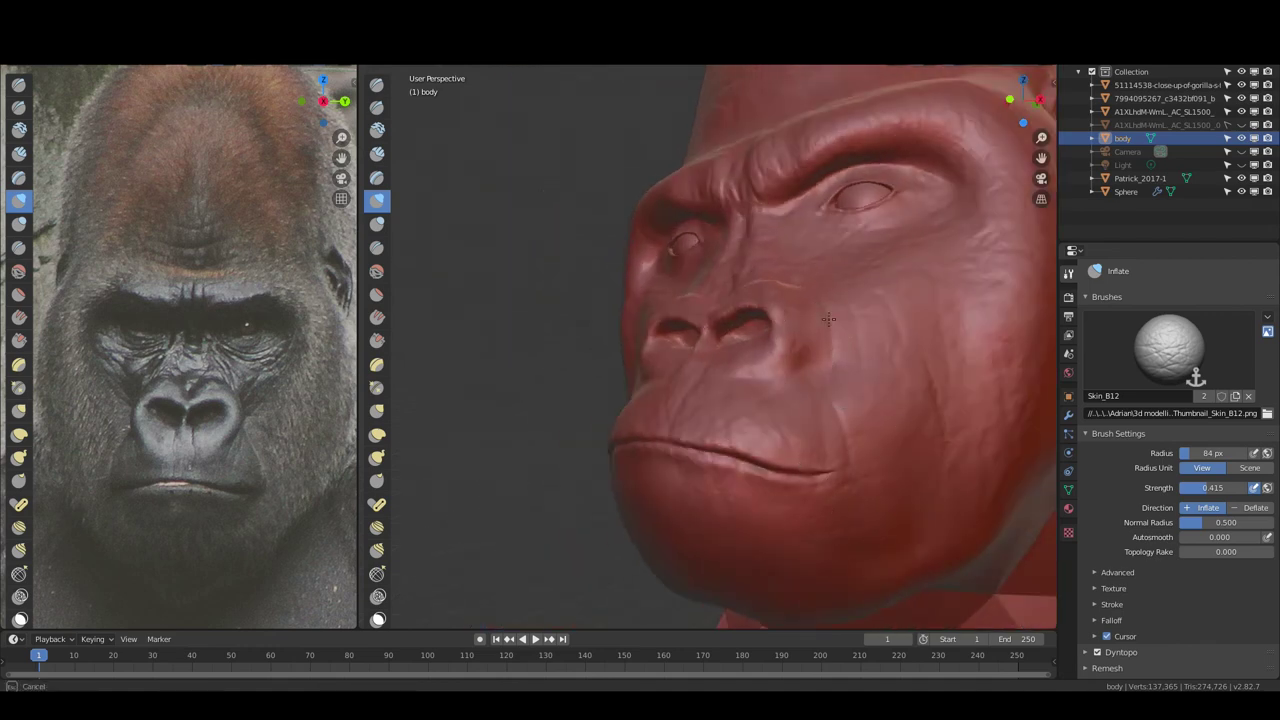
mouse_move(734, 480)
middle_mouse_down()
mouse_move(912, 362)
mouse_move(848, 226)
mouse_move(800, 186)
mouse_move(815, 230)
middle_mouse_up()
scroll(749, 194, "up", 5)
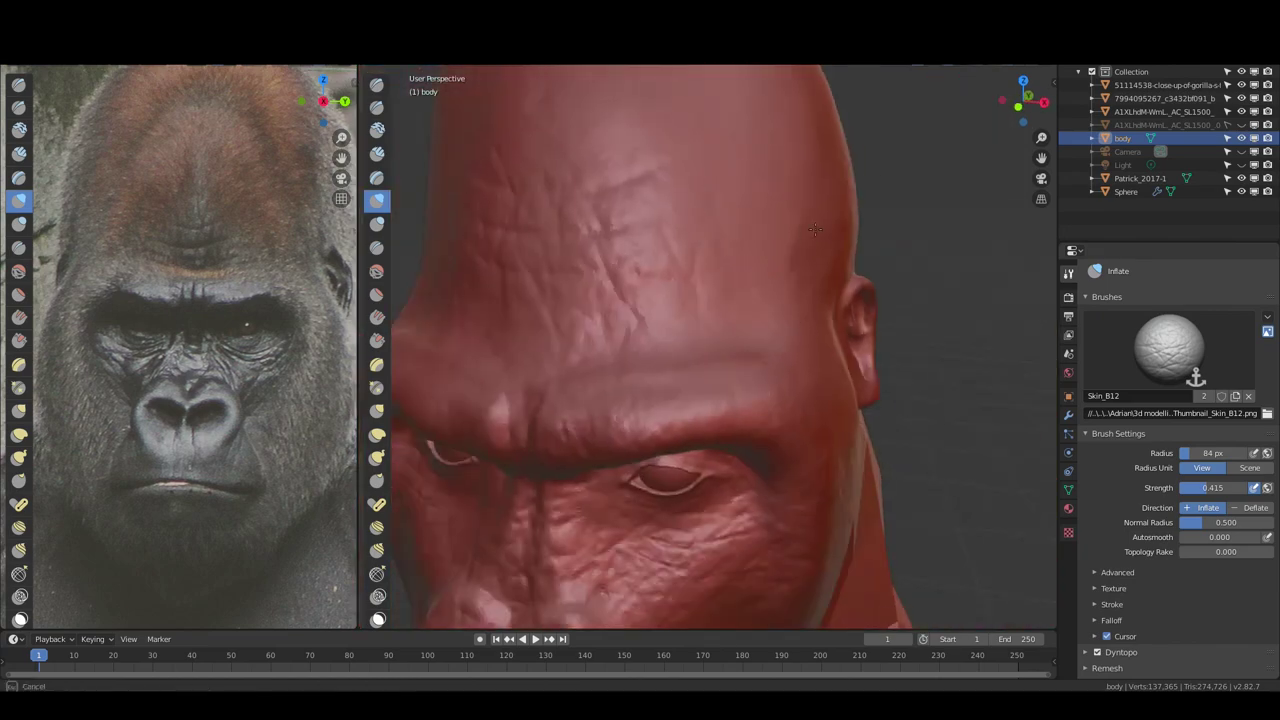
scroll(729, 271, "down", 5)
scroll(773, 190, "up", 2)
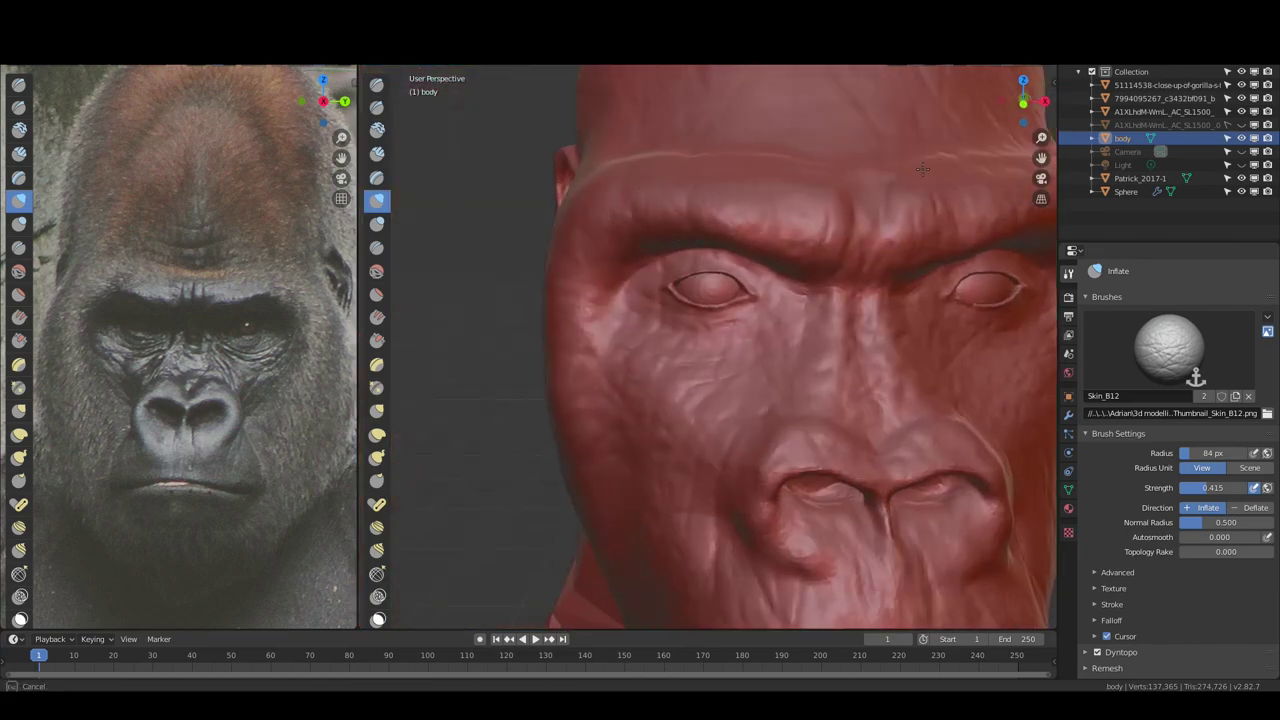
middle_click_drag(894, 194, 609, 377)
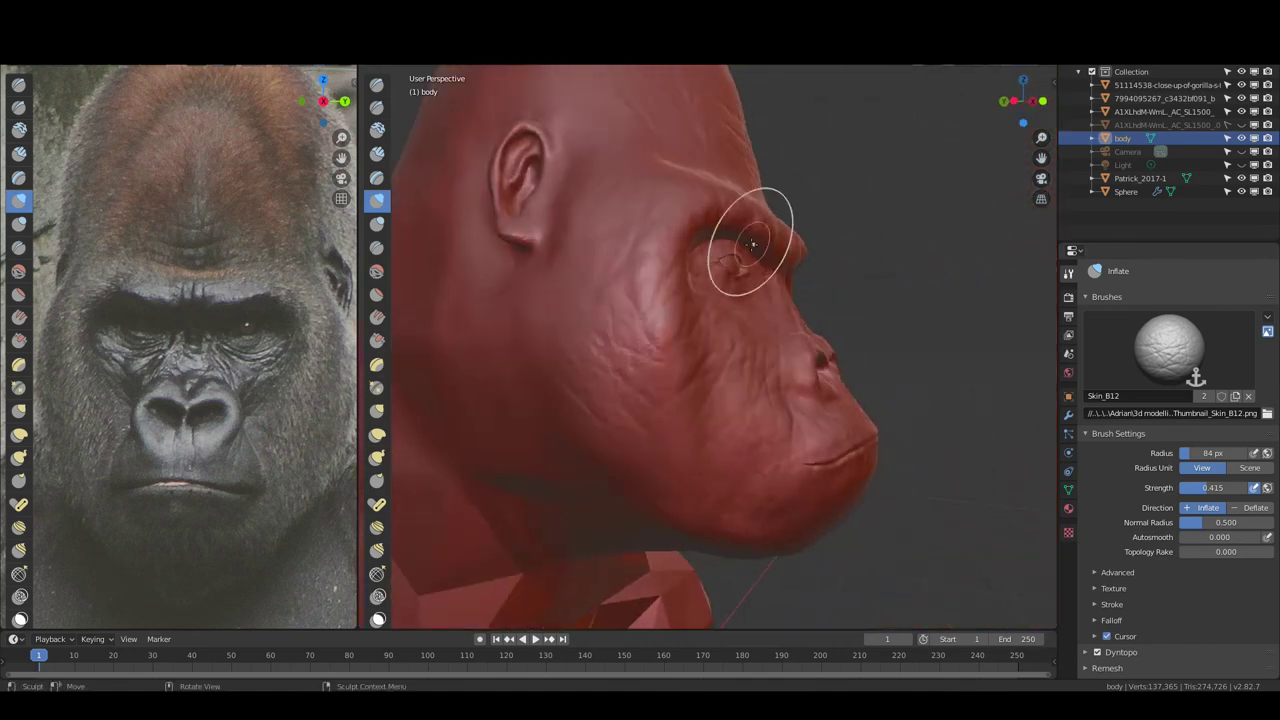
middle_click_drag(751, 245, 936, 202)
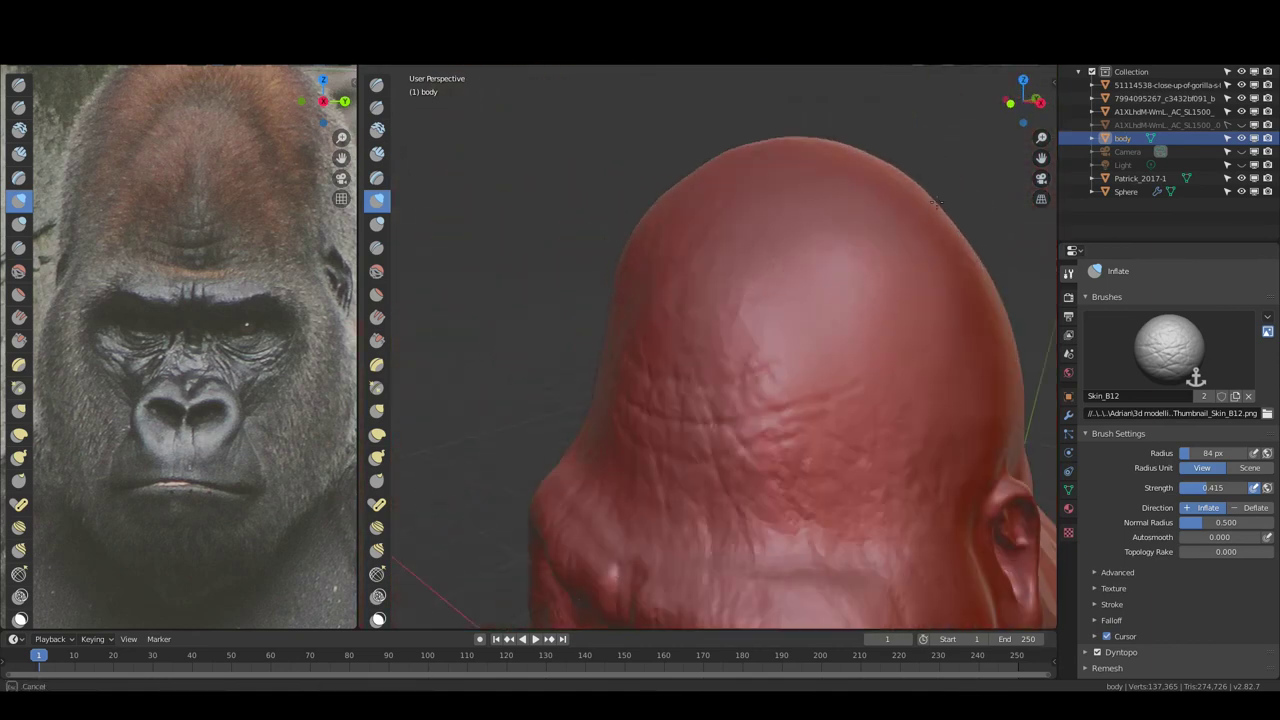
scroll(848, 306, "down", 5)
mouse_move(848, 306)
middle_mouse_down()
mouse_move(810, 260)
mouse_move(727, 252)
middle_mouse_up()
scroll(810, 250, "up", 3)
scroll(801, 226, "up", 2)
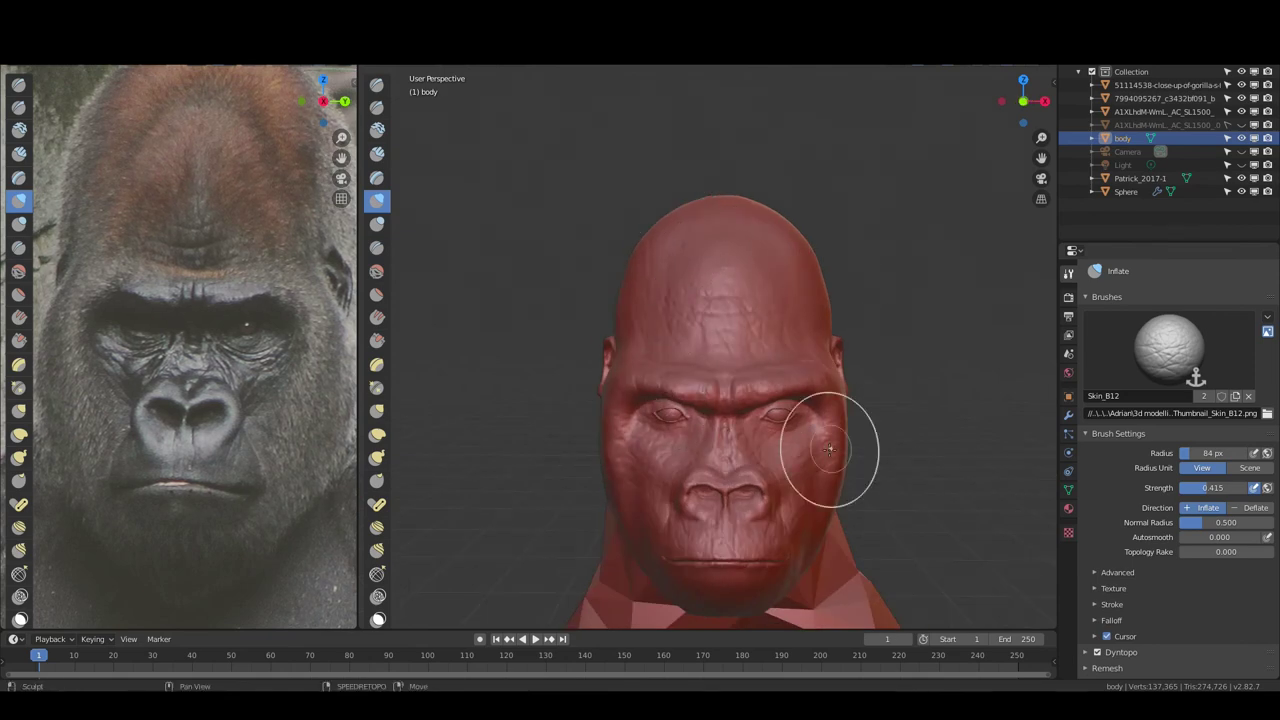
middle_click_drag(629, 486, 705, 482)
scroll(705, 482, "up", 3)
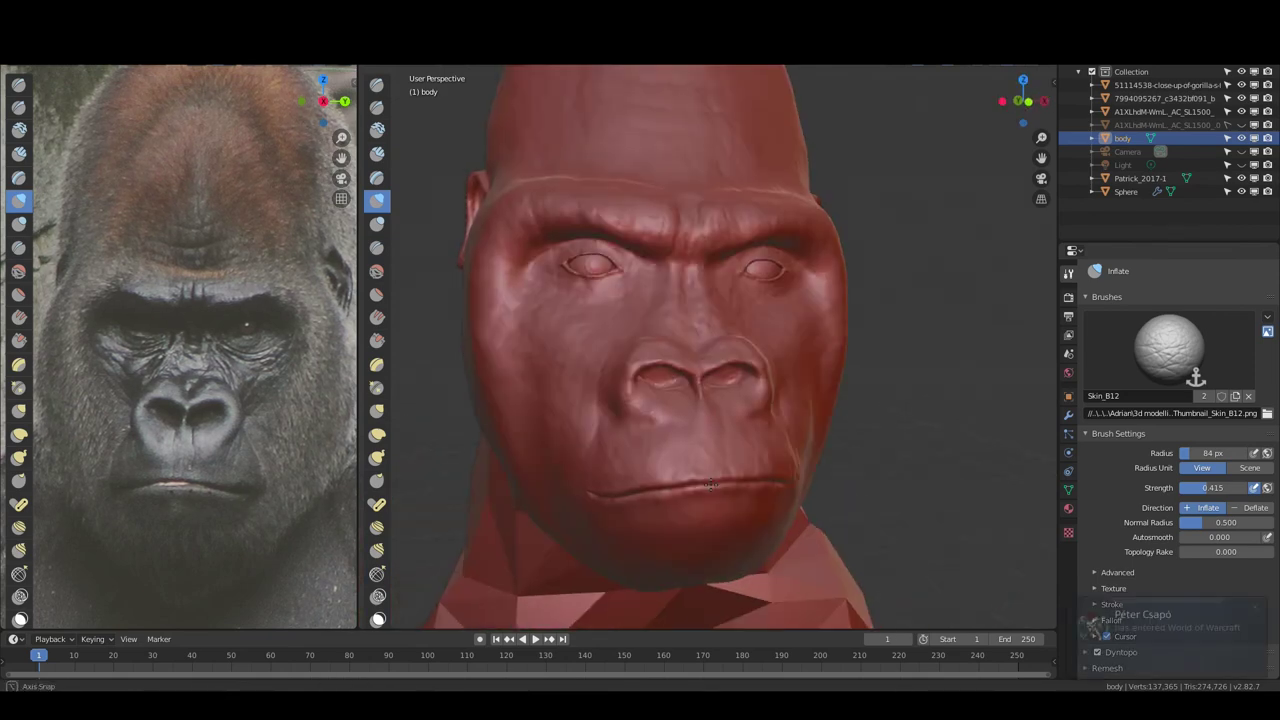